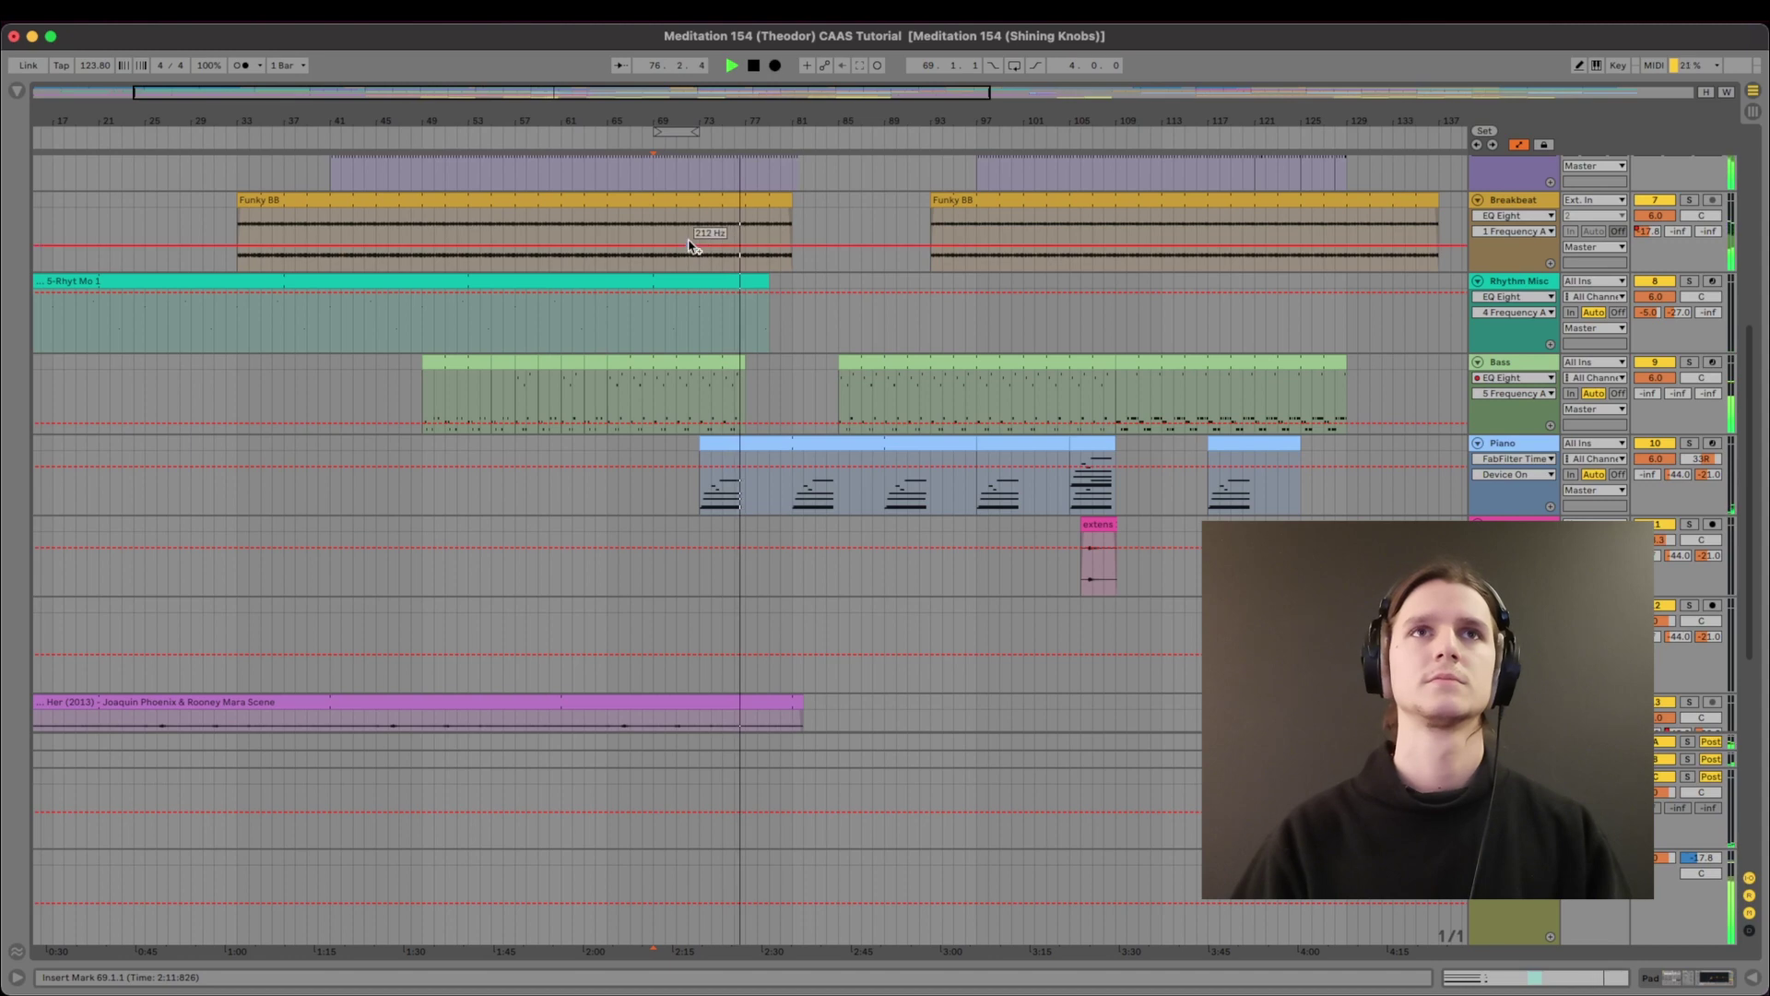
Loop bars 69 to 73 on the Pad track and open its Slow String Pad clip for note viewing.
left_click_drag(657, 351, 702, 345)
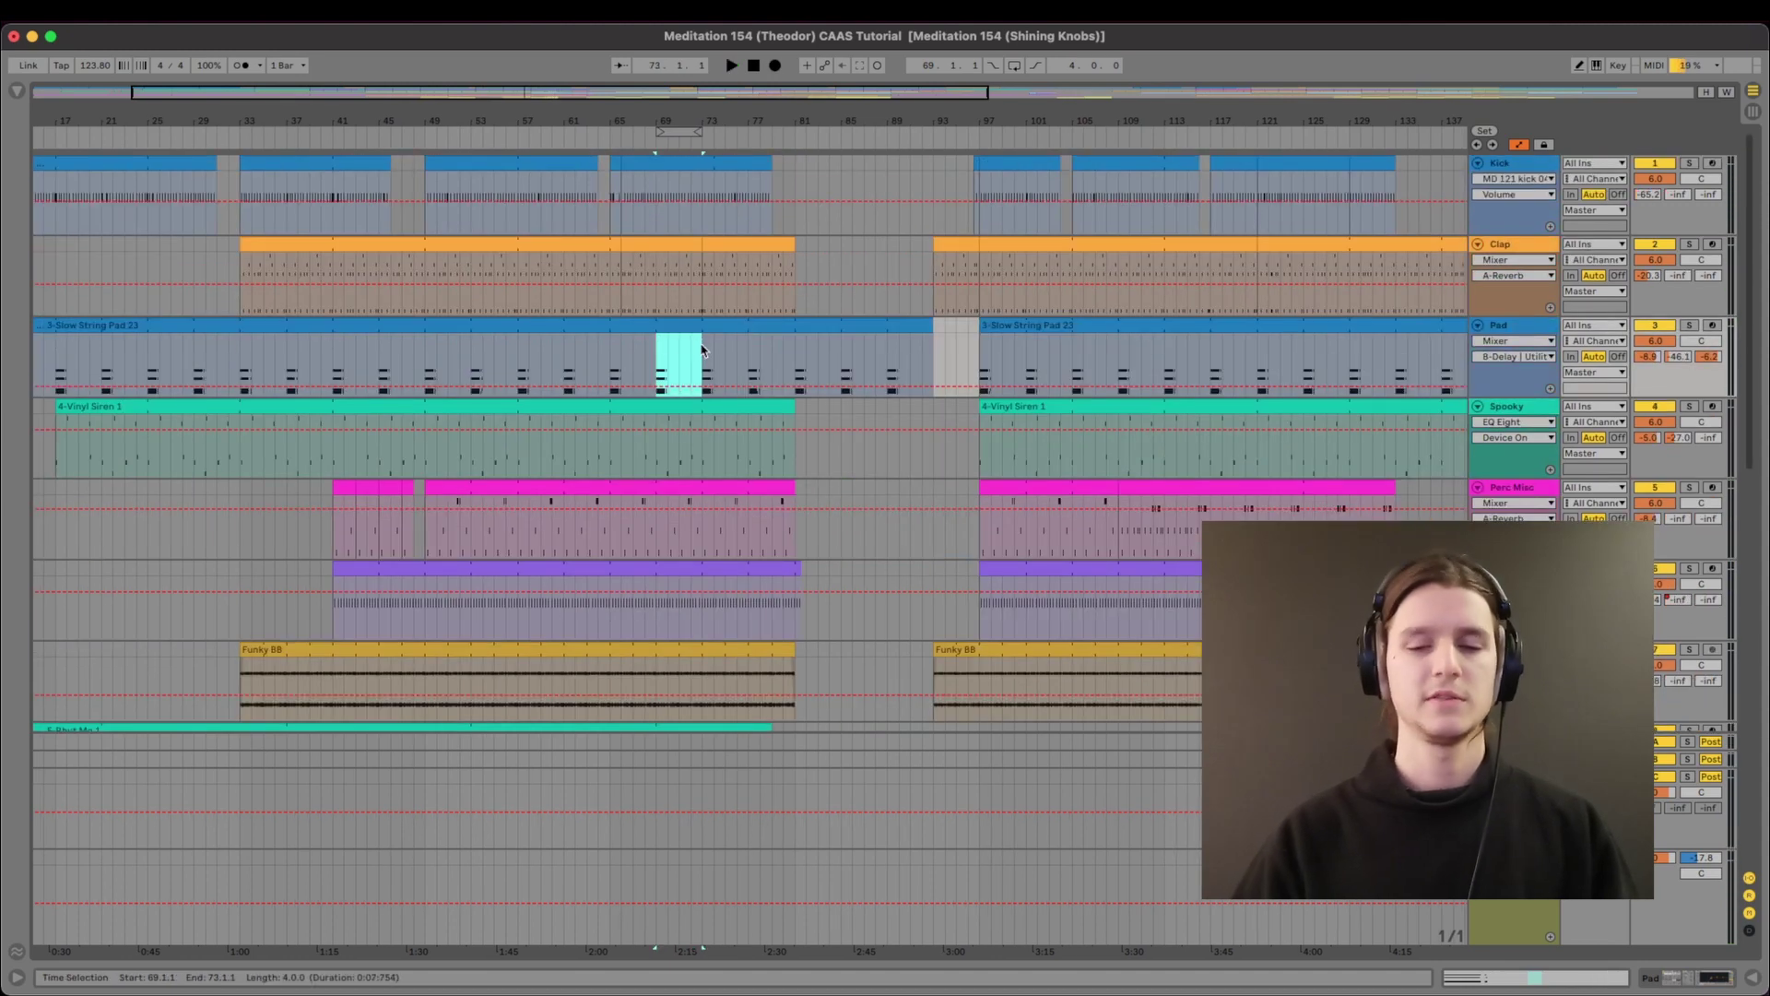
key("super+l")
double_click(684, 325)
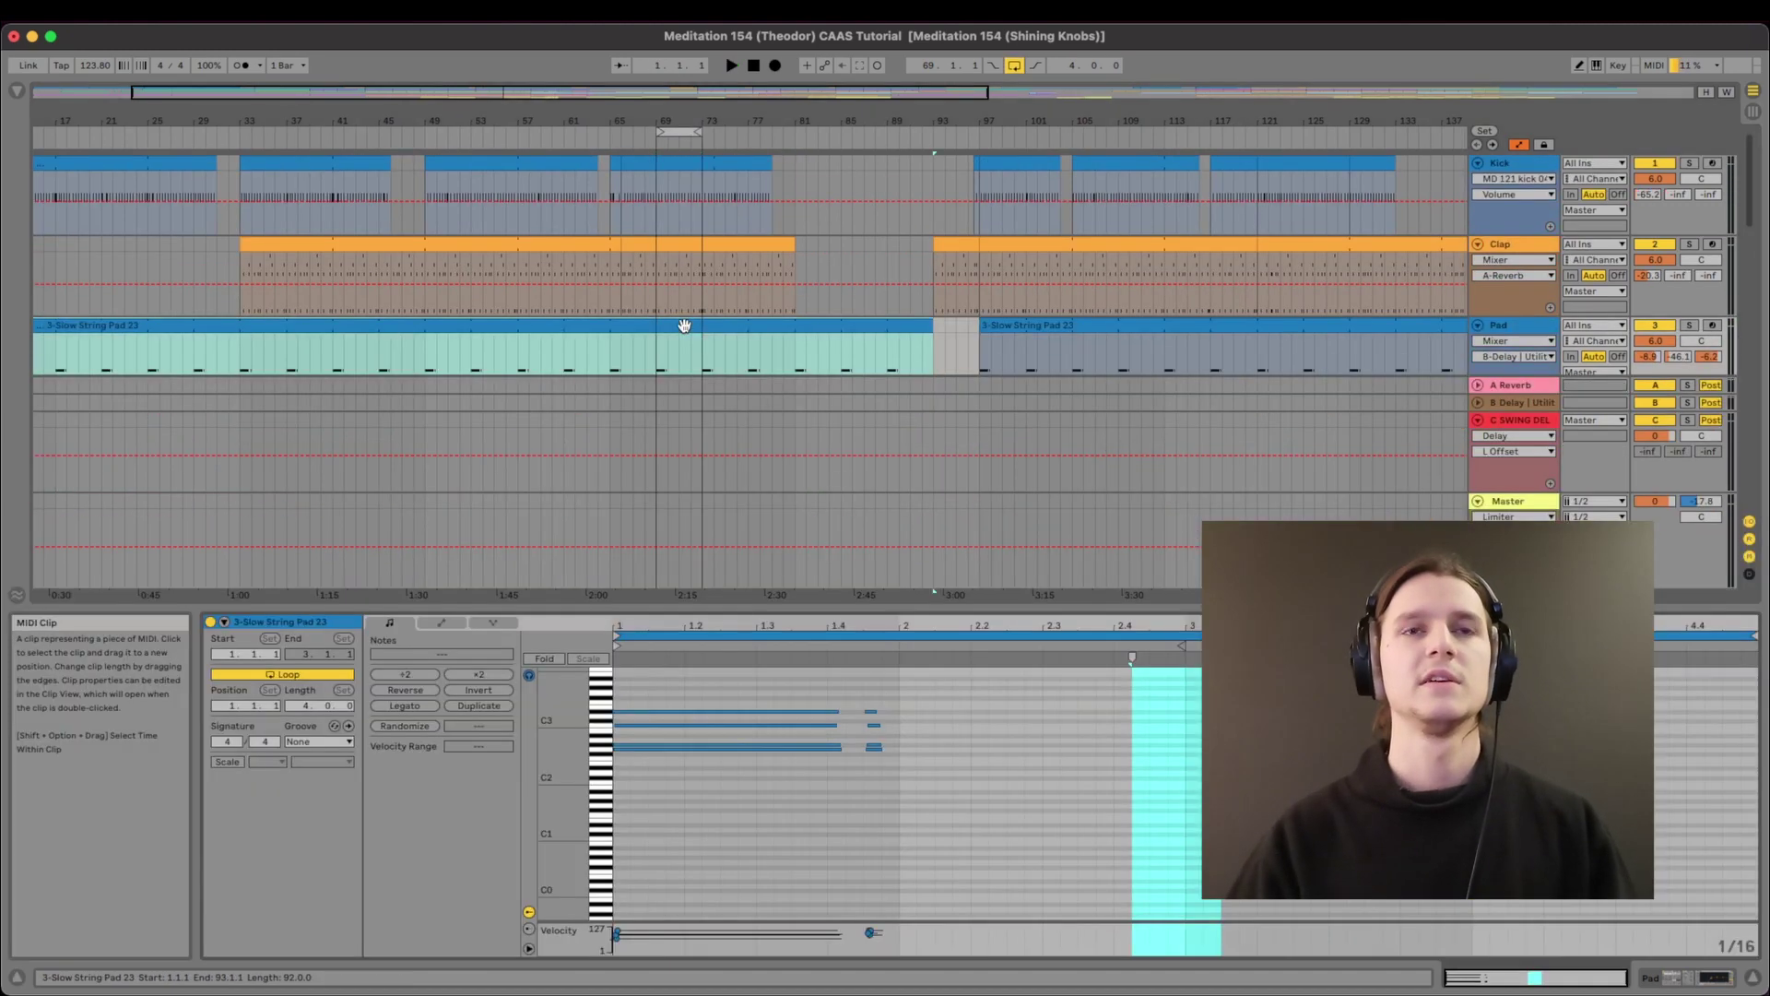
Select and audition the G#2 notes, and fold the piano roll to only the used notes.
left_click(607, 751)
left_click(607, 748)
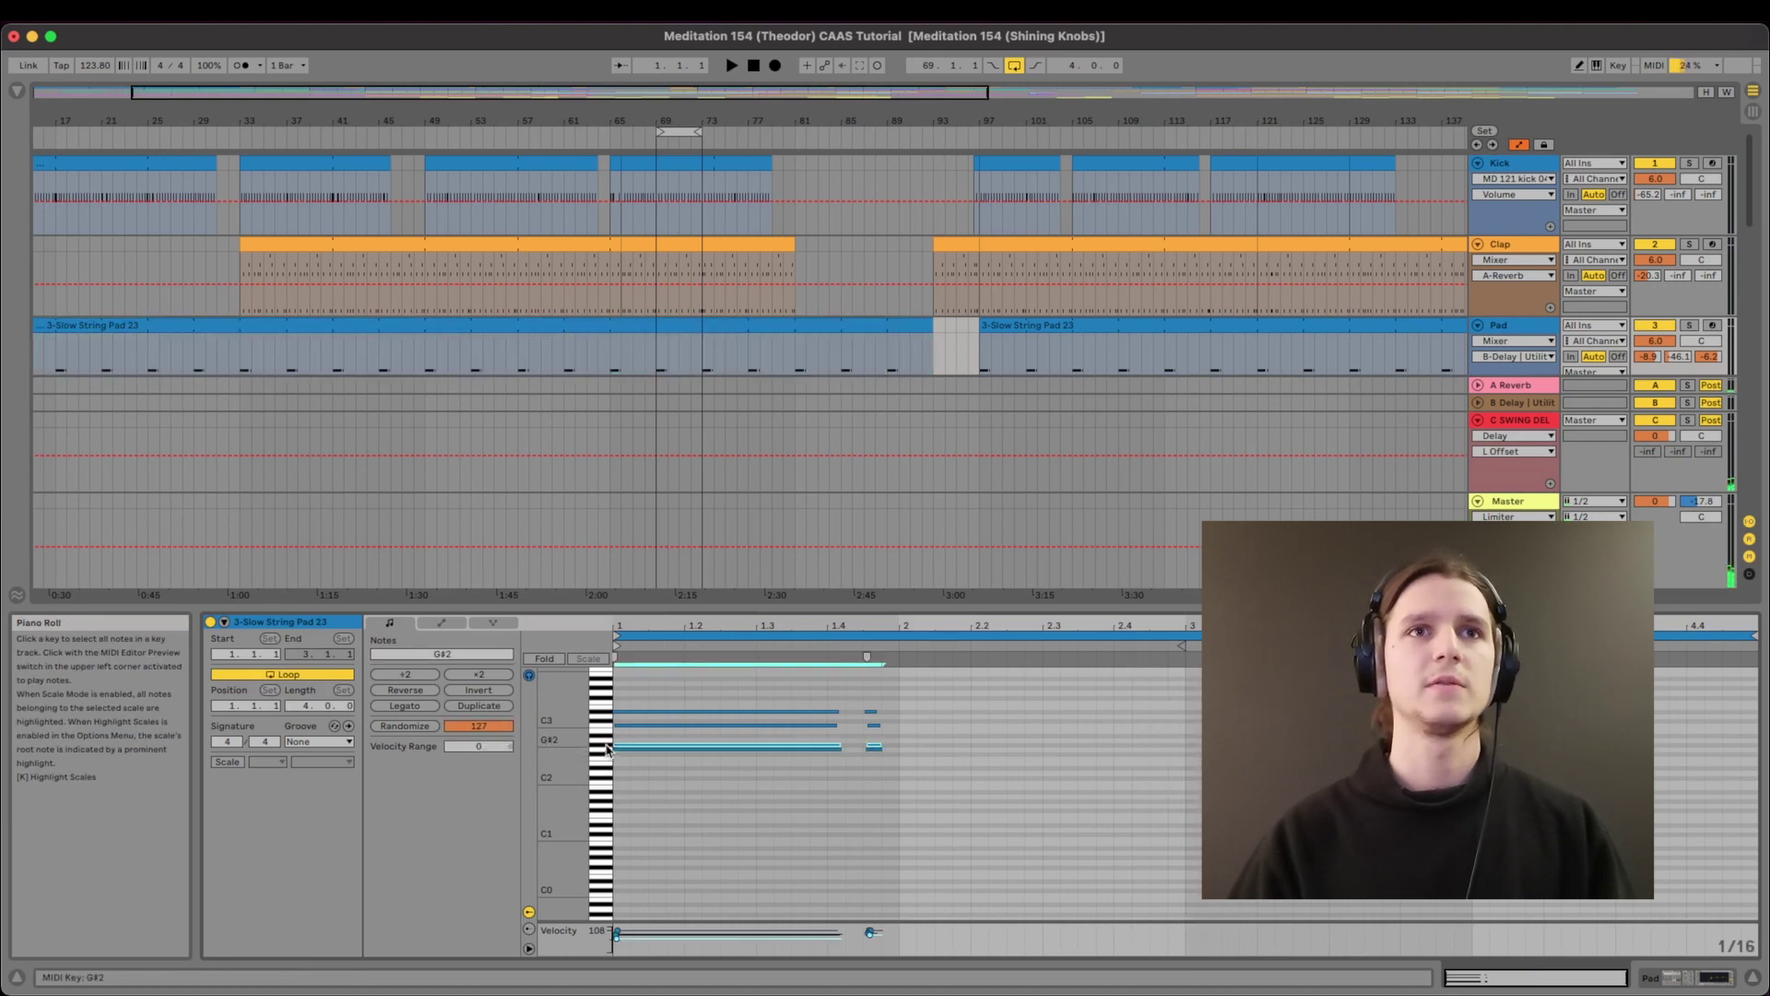
left_click(543, 659)
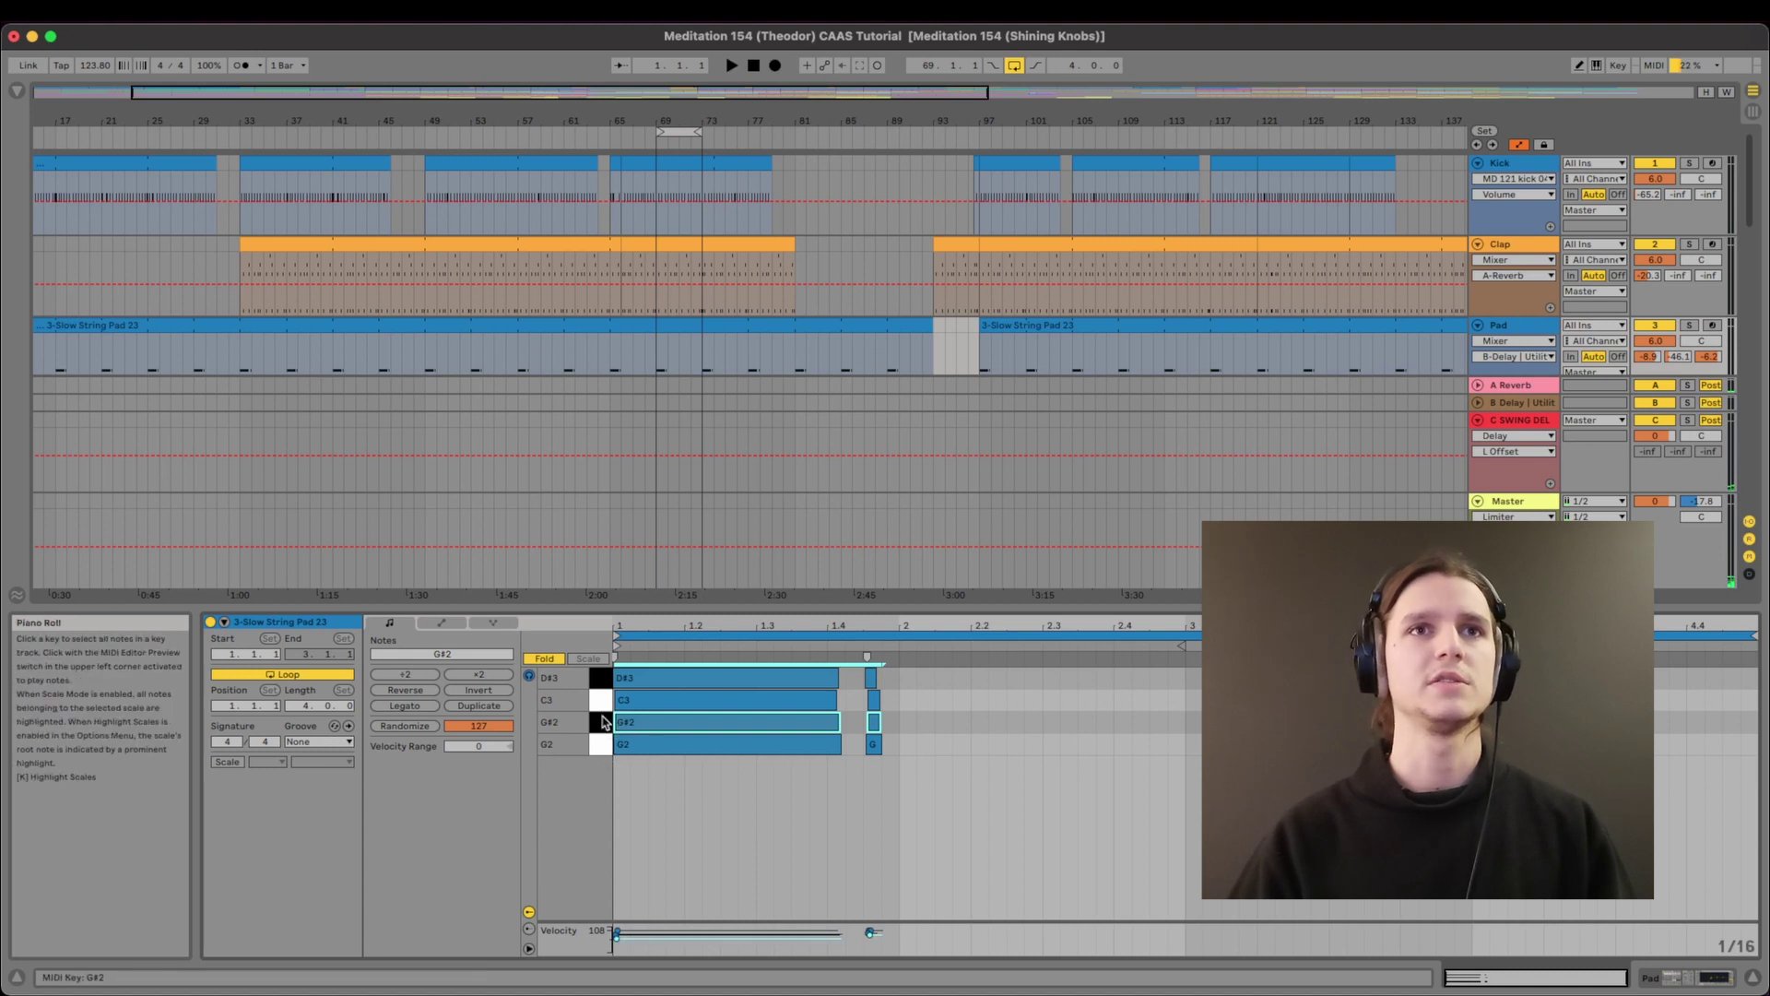
left_click(682, 773)
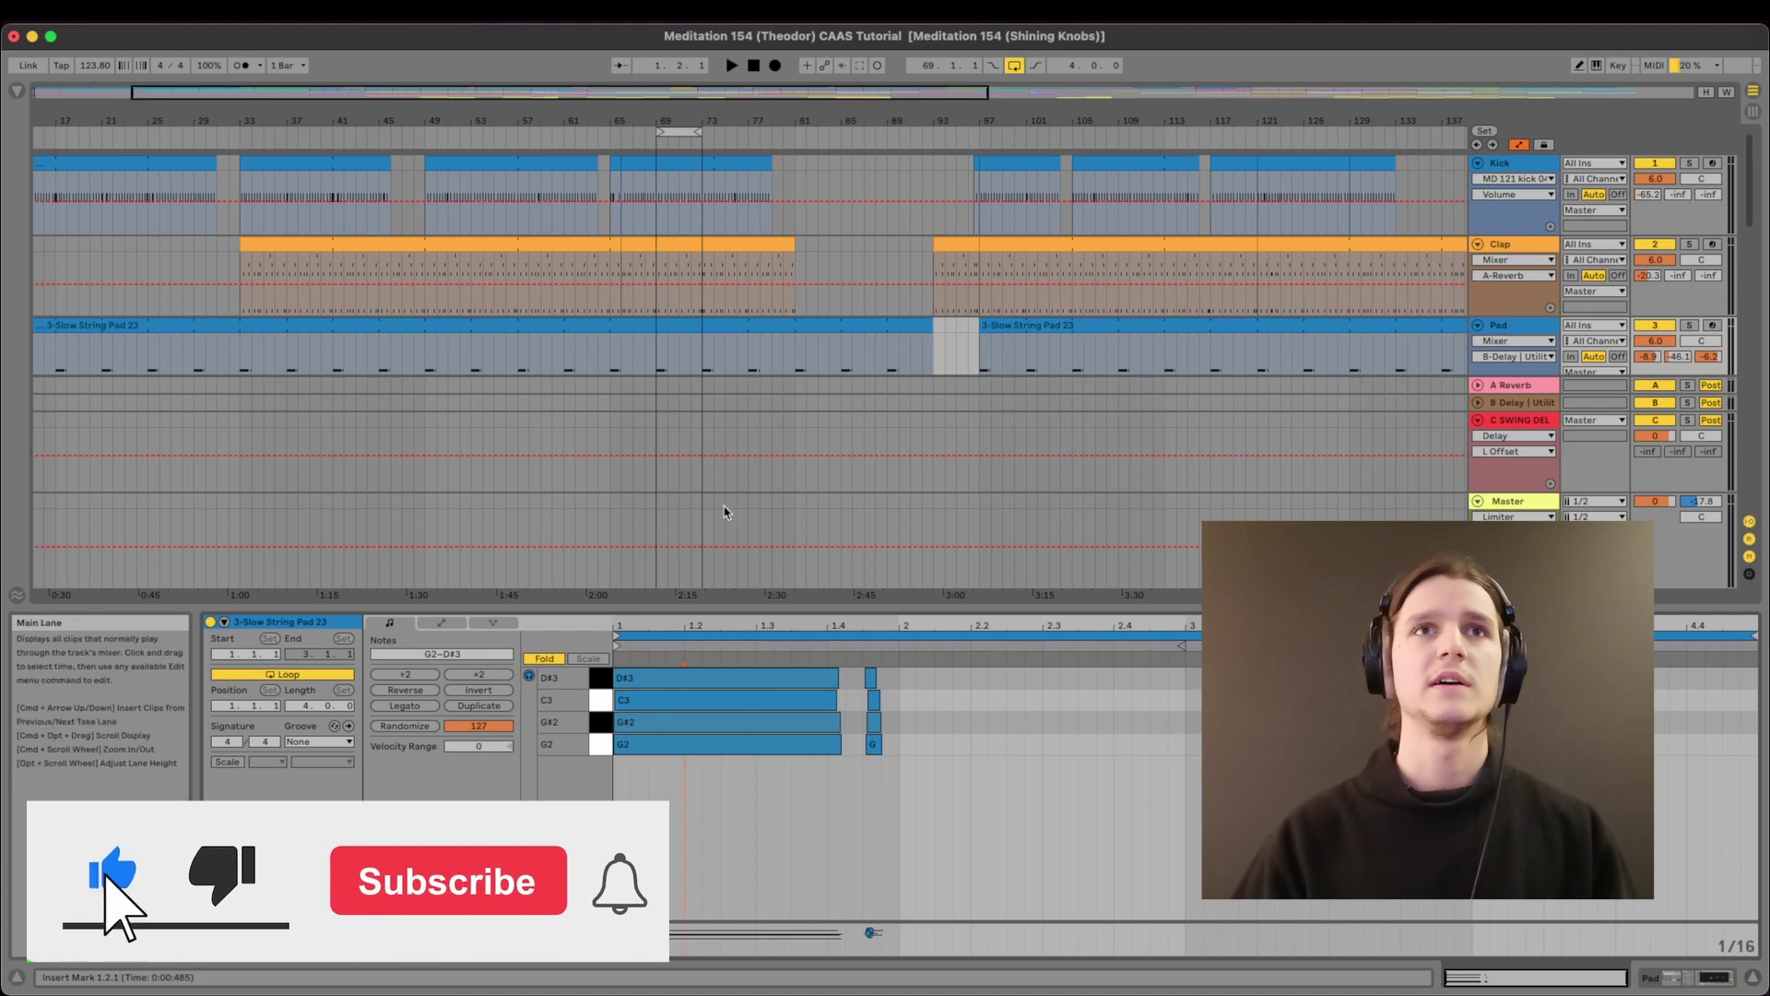
Close the clip's note view, place the insert marker at bar 69 and show the Pad track's device chain.
scroll(779, 446, "down", 3)
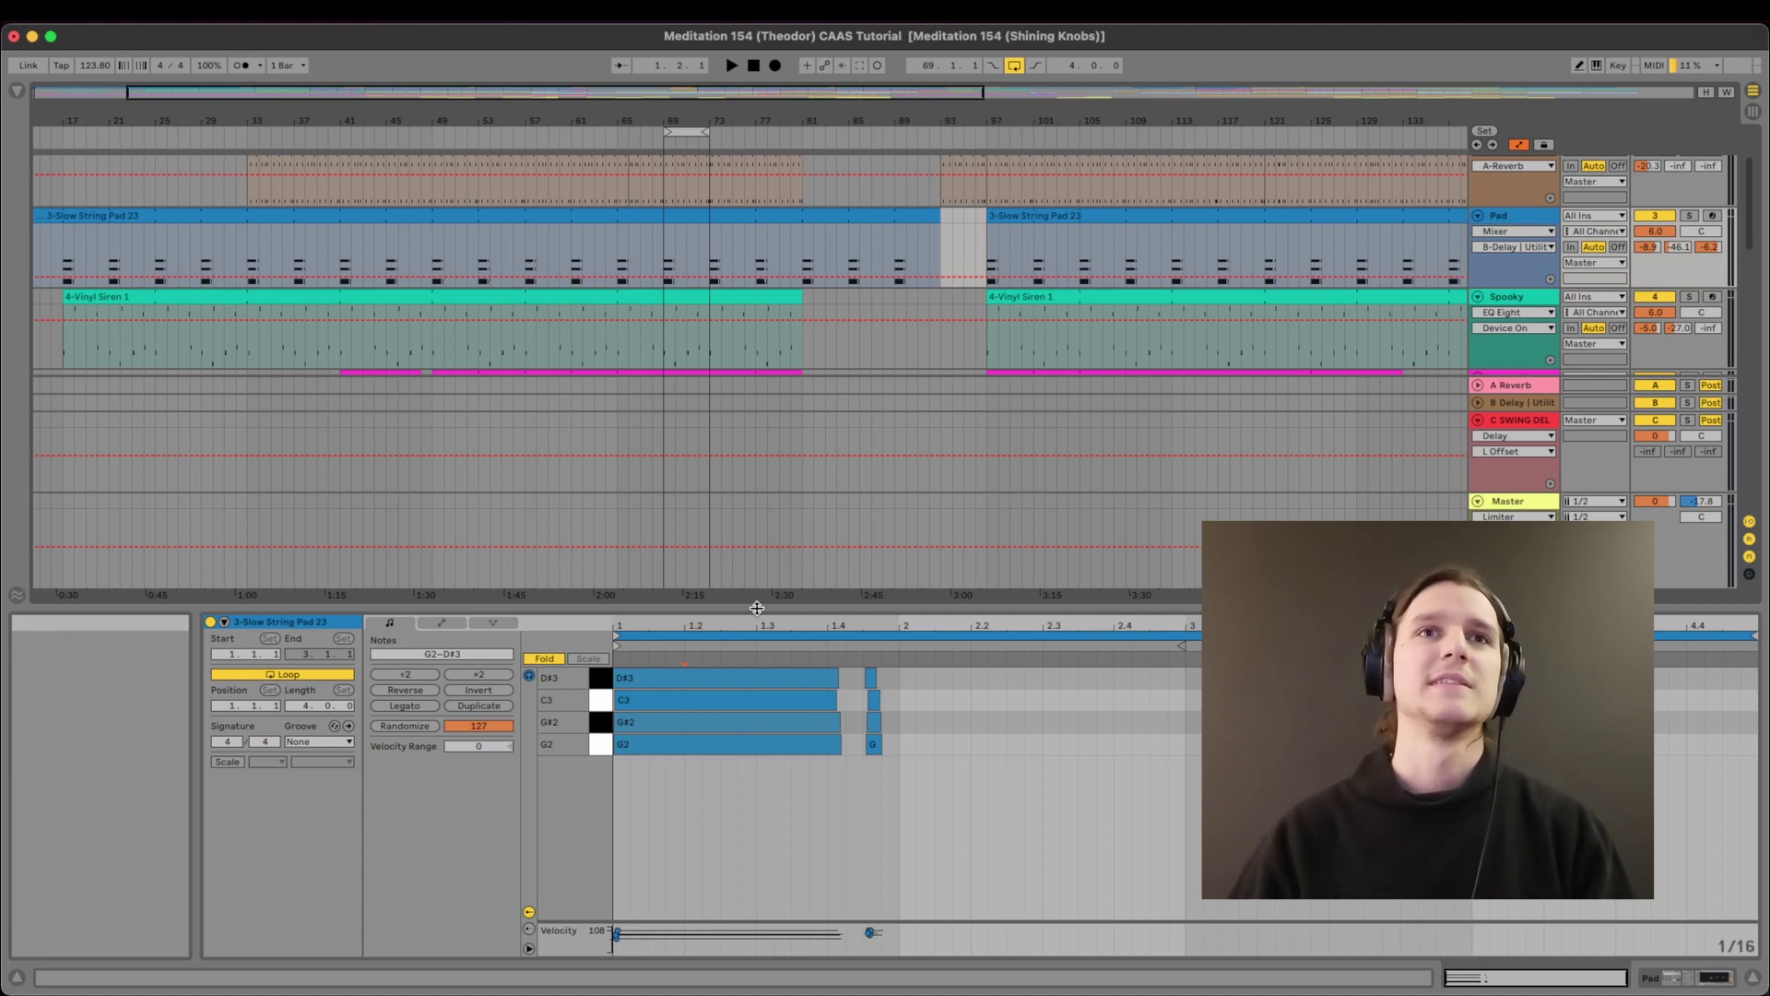
key("super+alt+l")
scroll(772, 350, "up", 4)
scroll(758, 355, "right", 1)
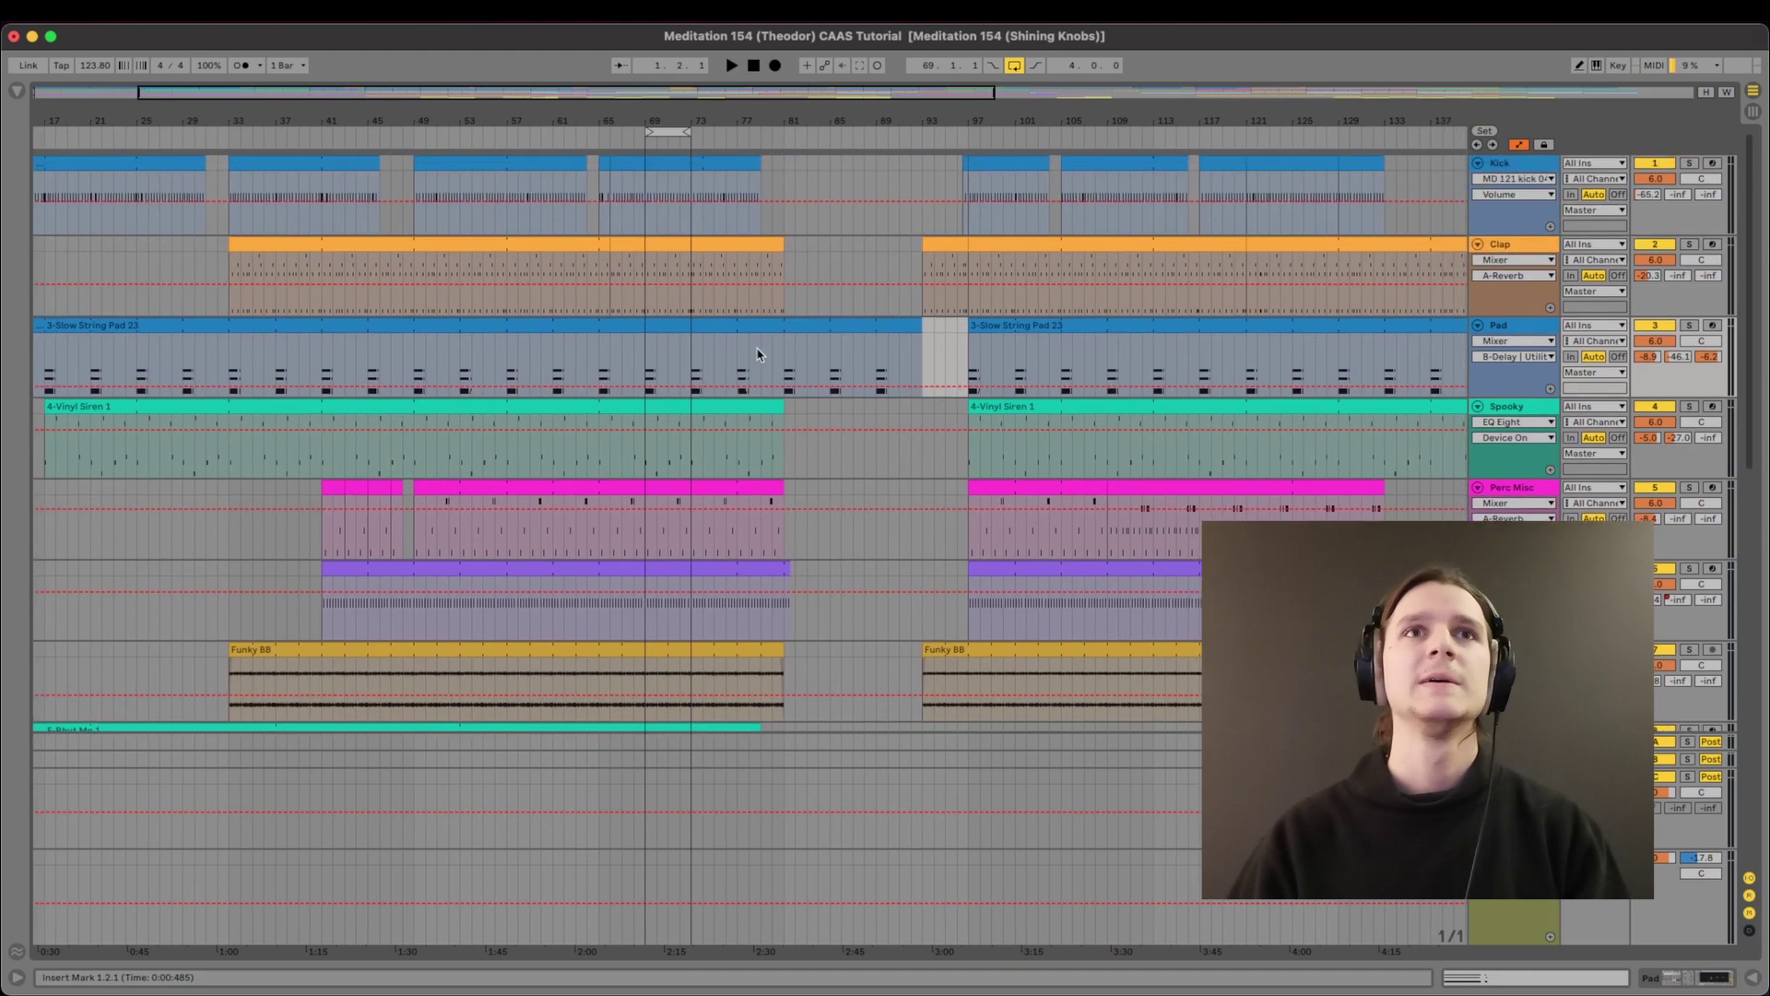
left_click(646, 350)
double_click(1530, 326)
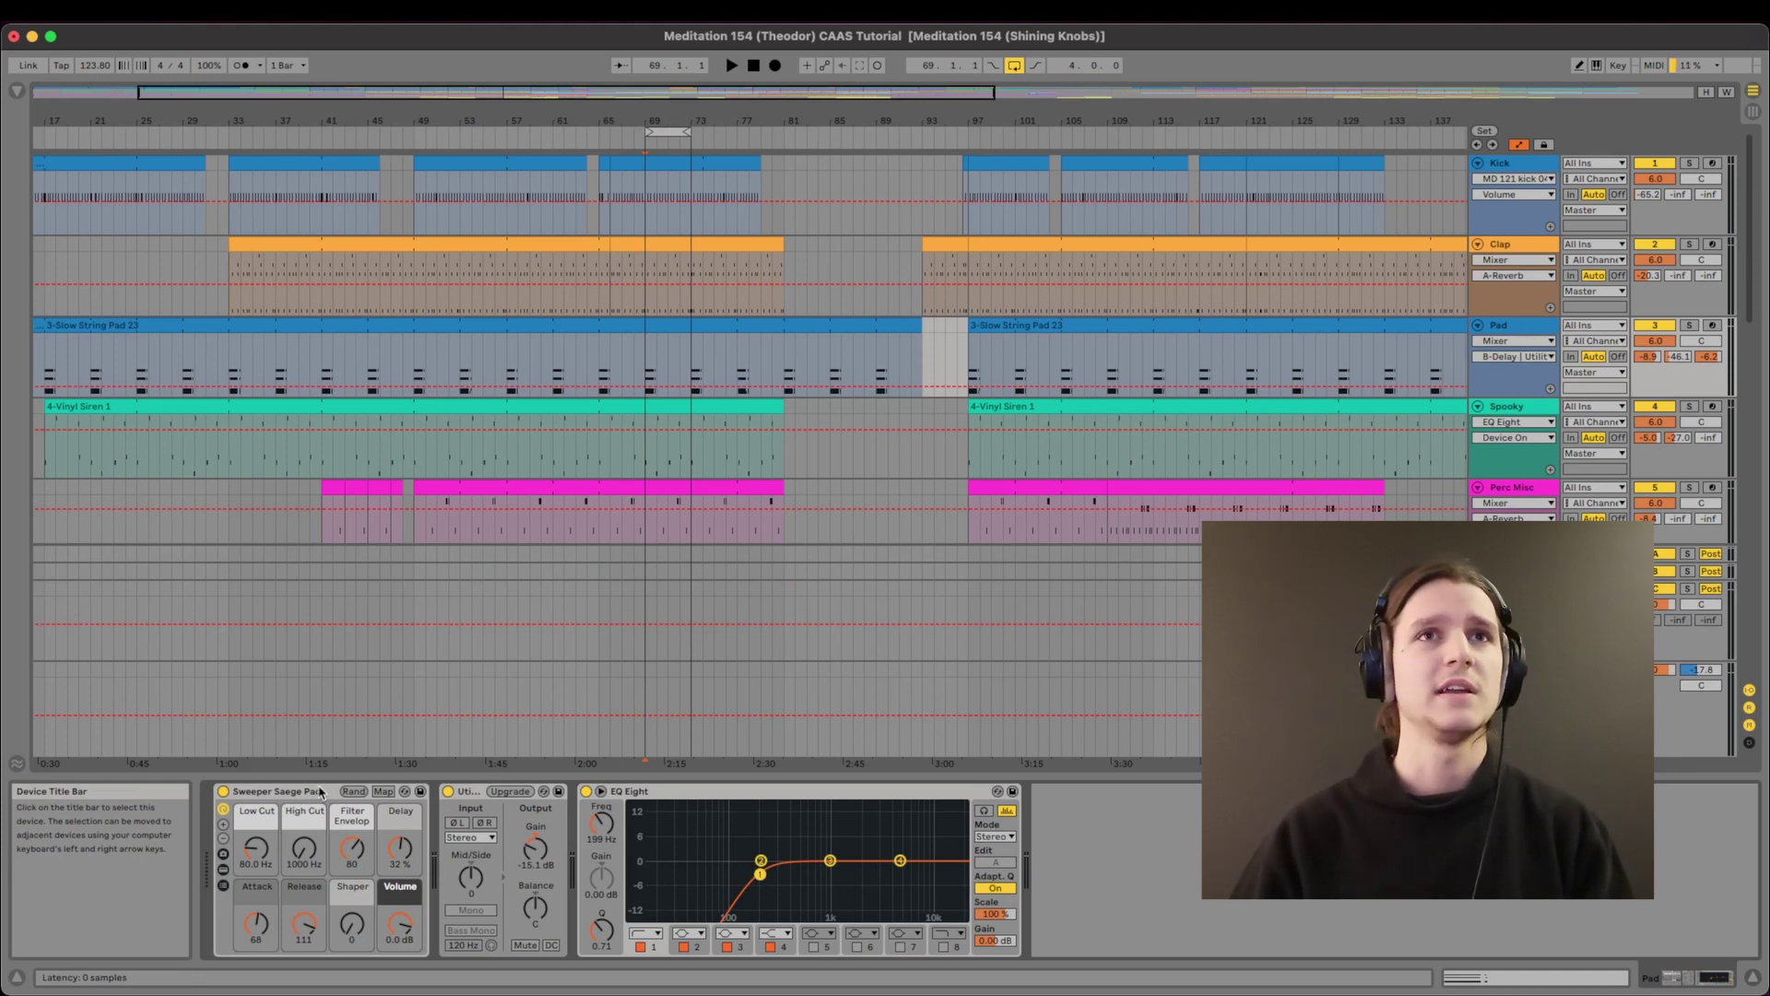
left_click(468, 804)
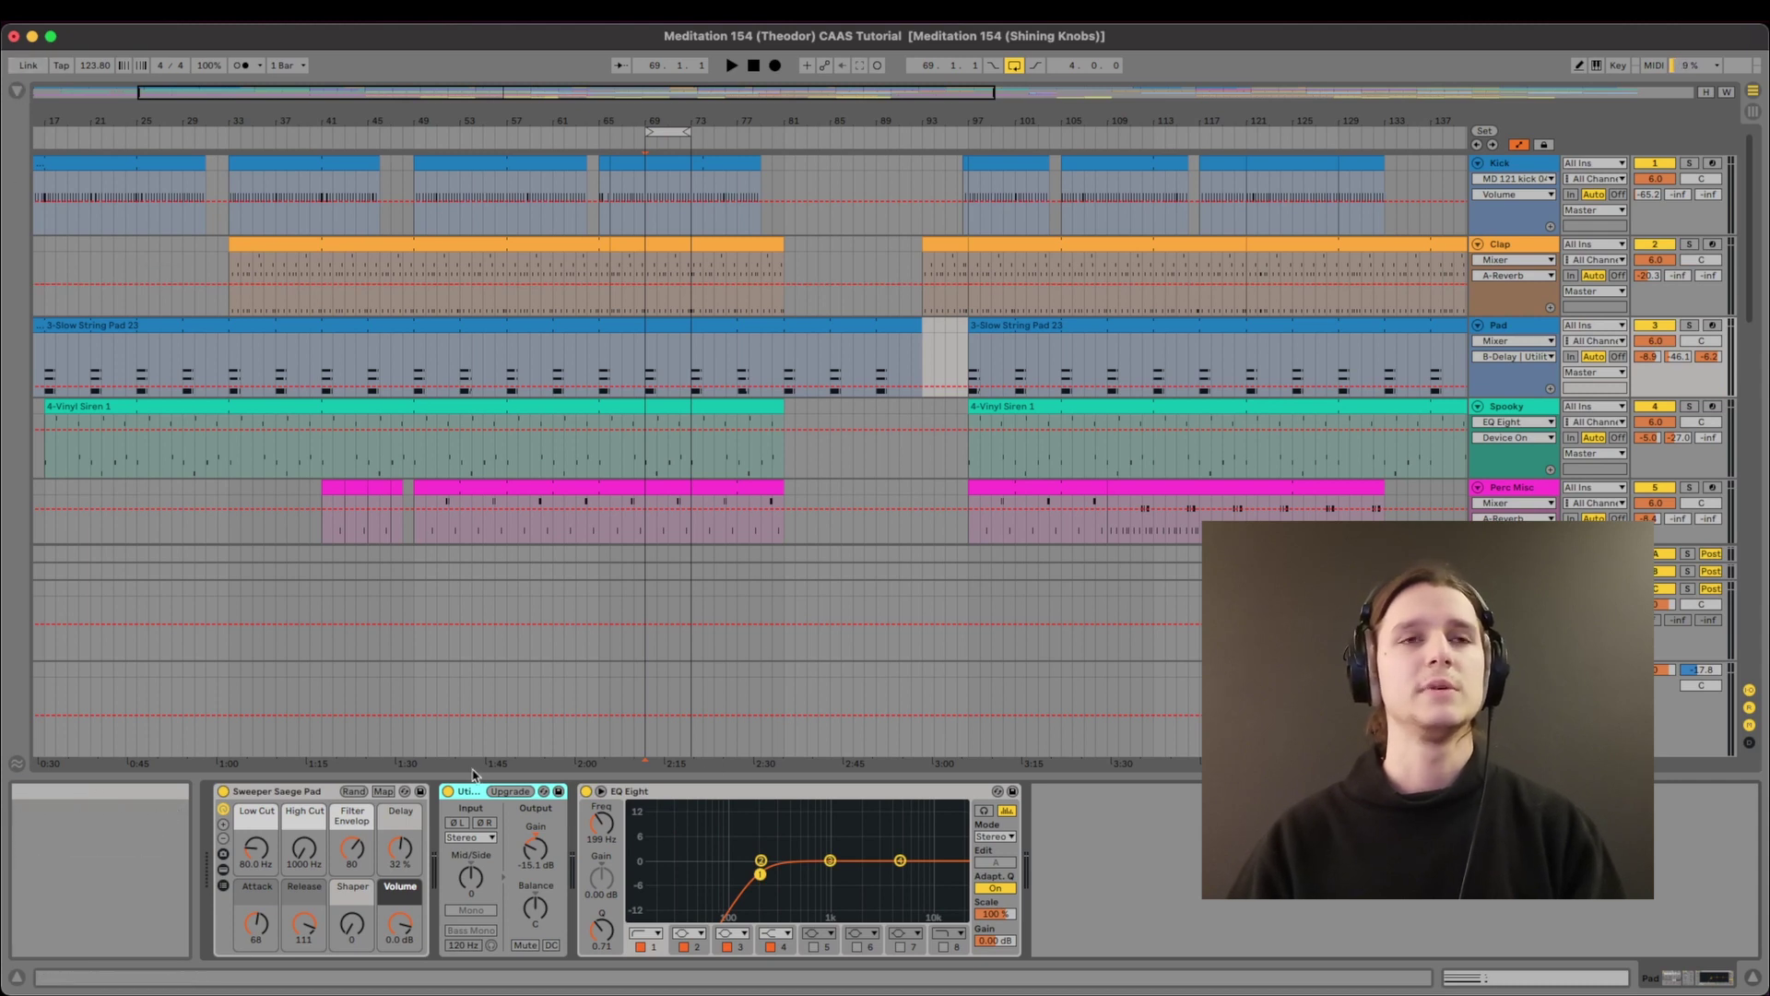
Solo the Pad track and play it from bar 69, bypassing EQ Eight to compare, and re-enable the EQ.
left_click(1691, 325)
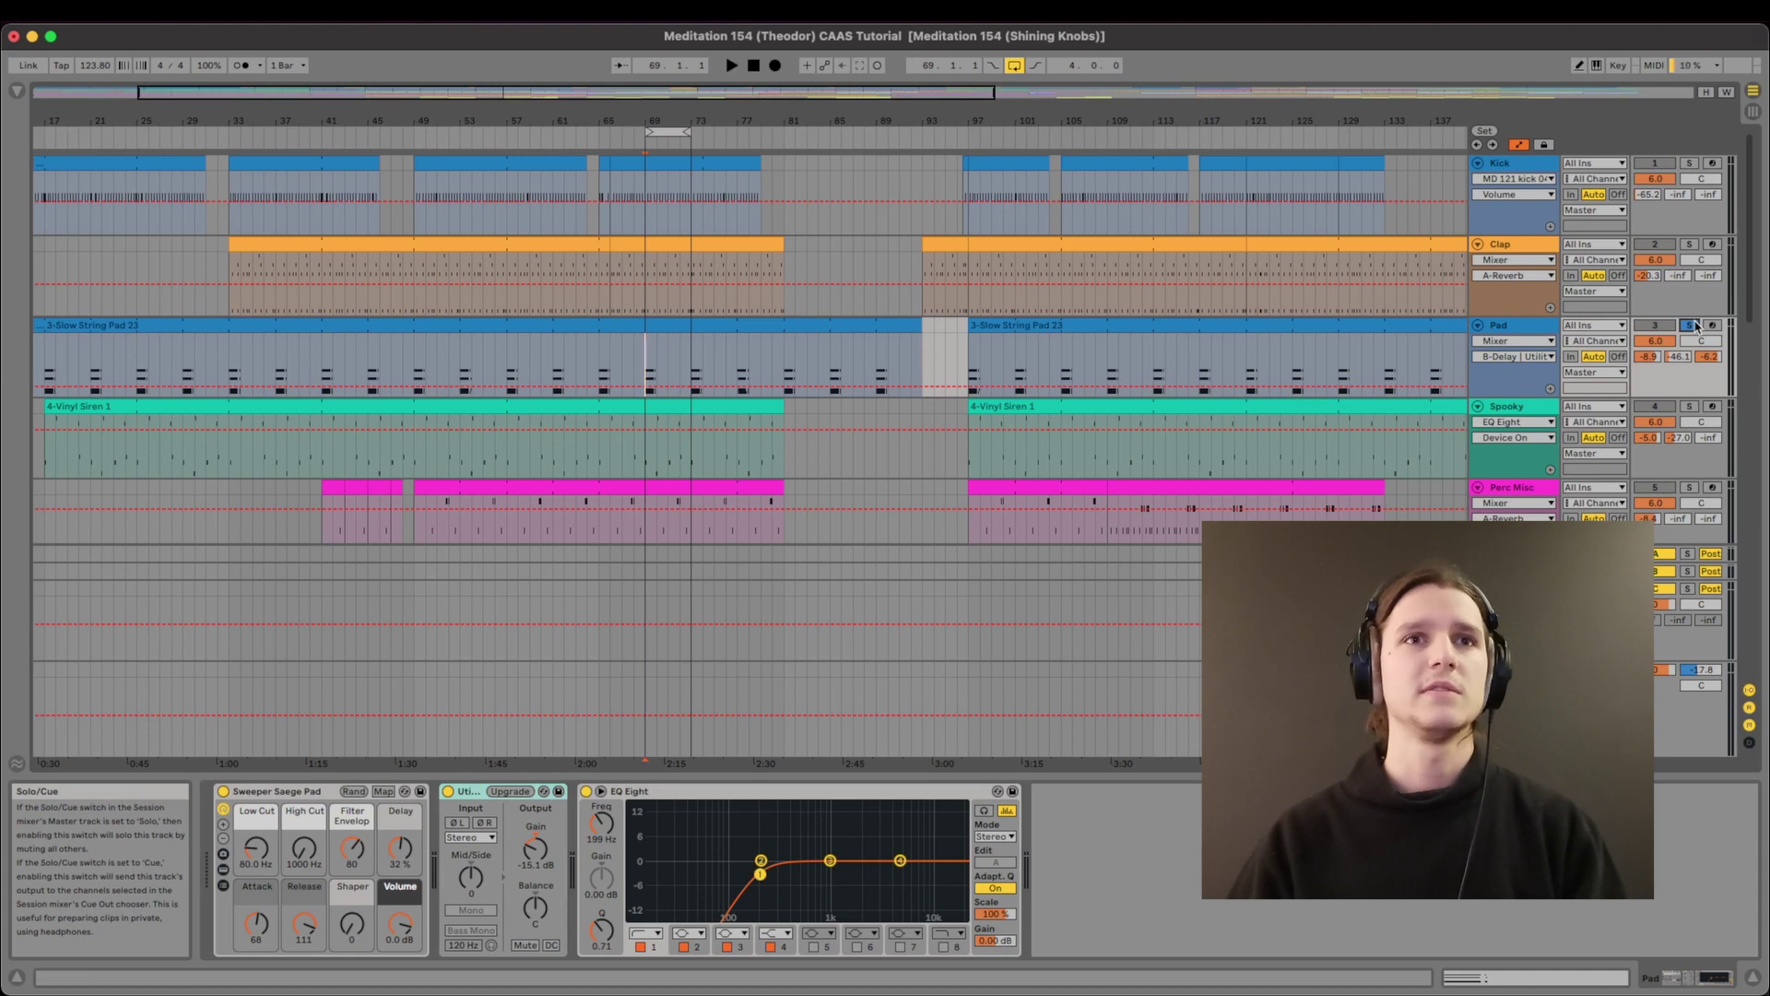
key("space")
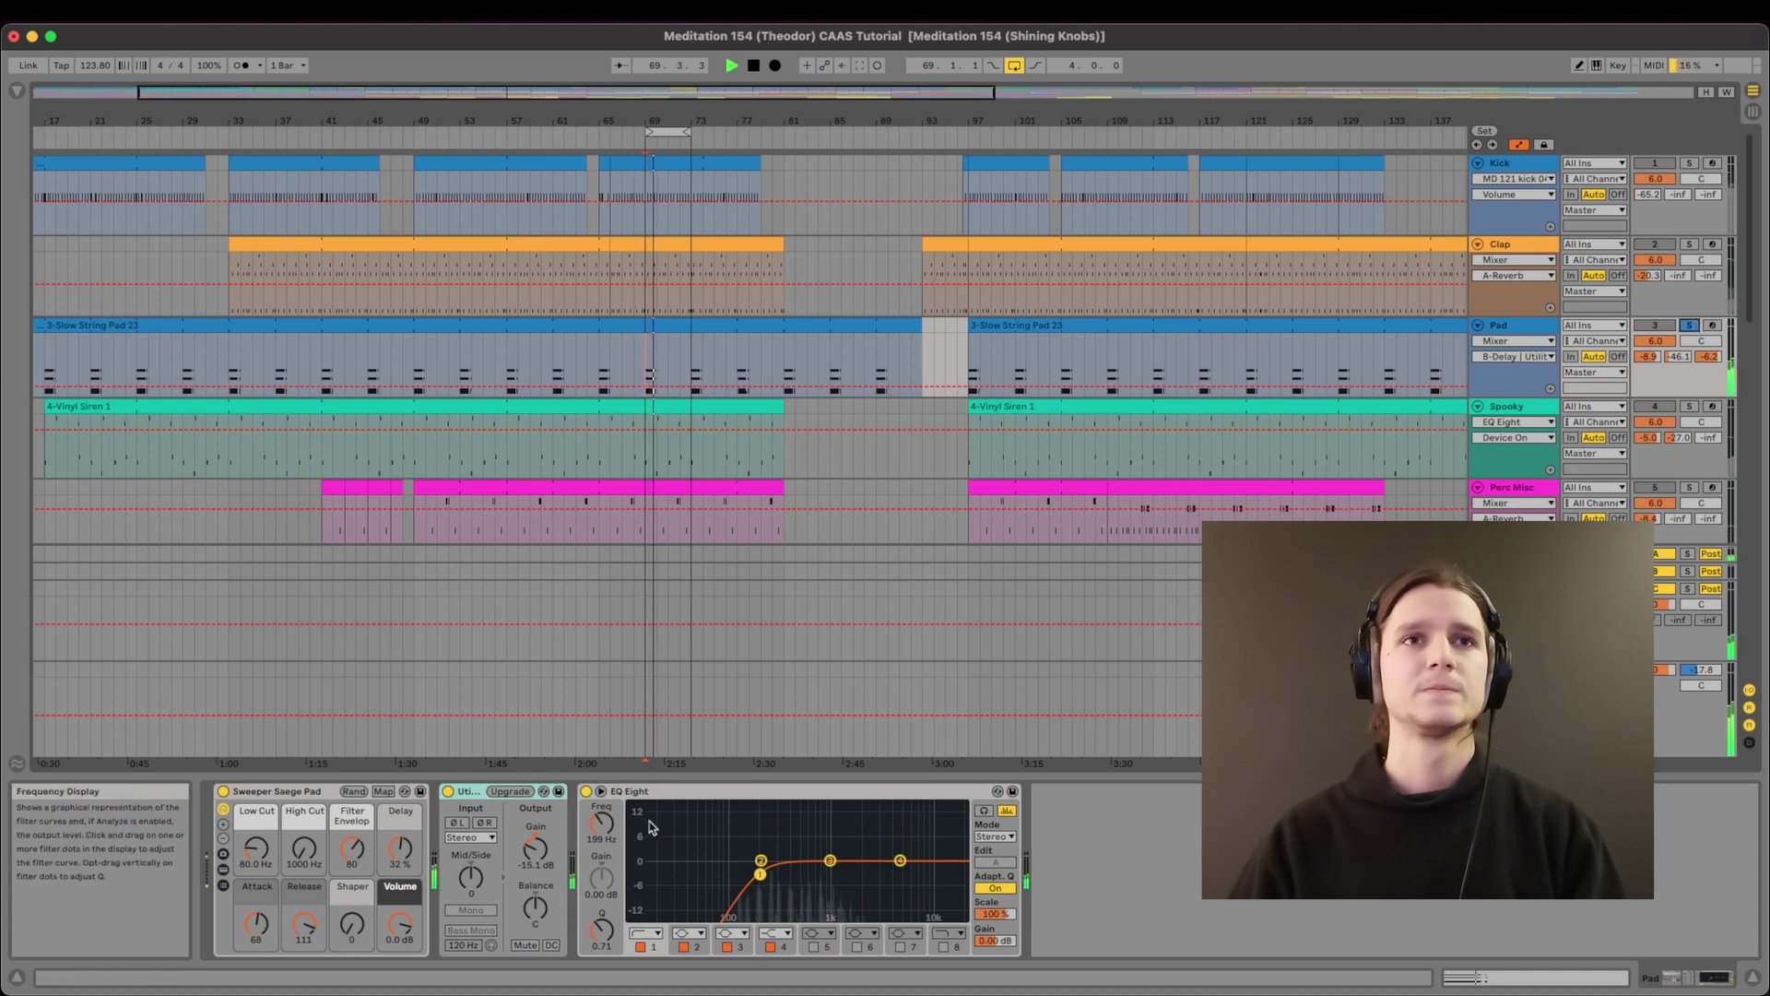
left_click(586, 792)
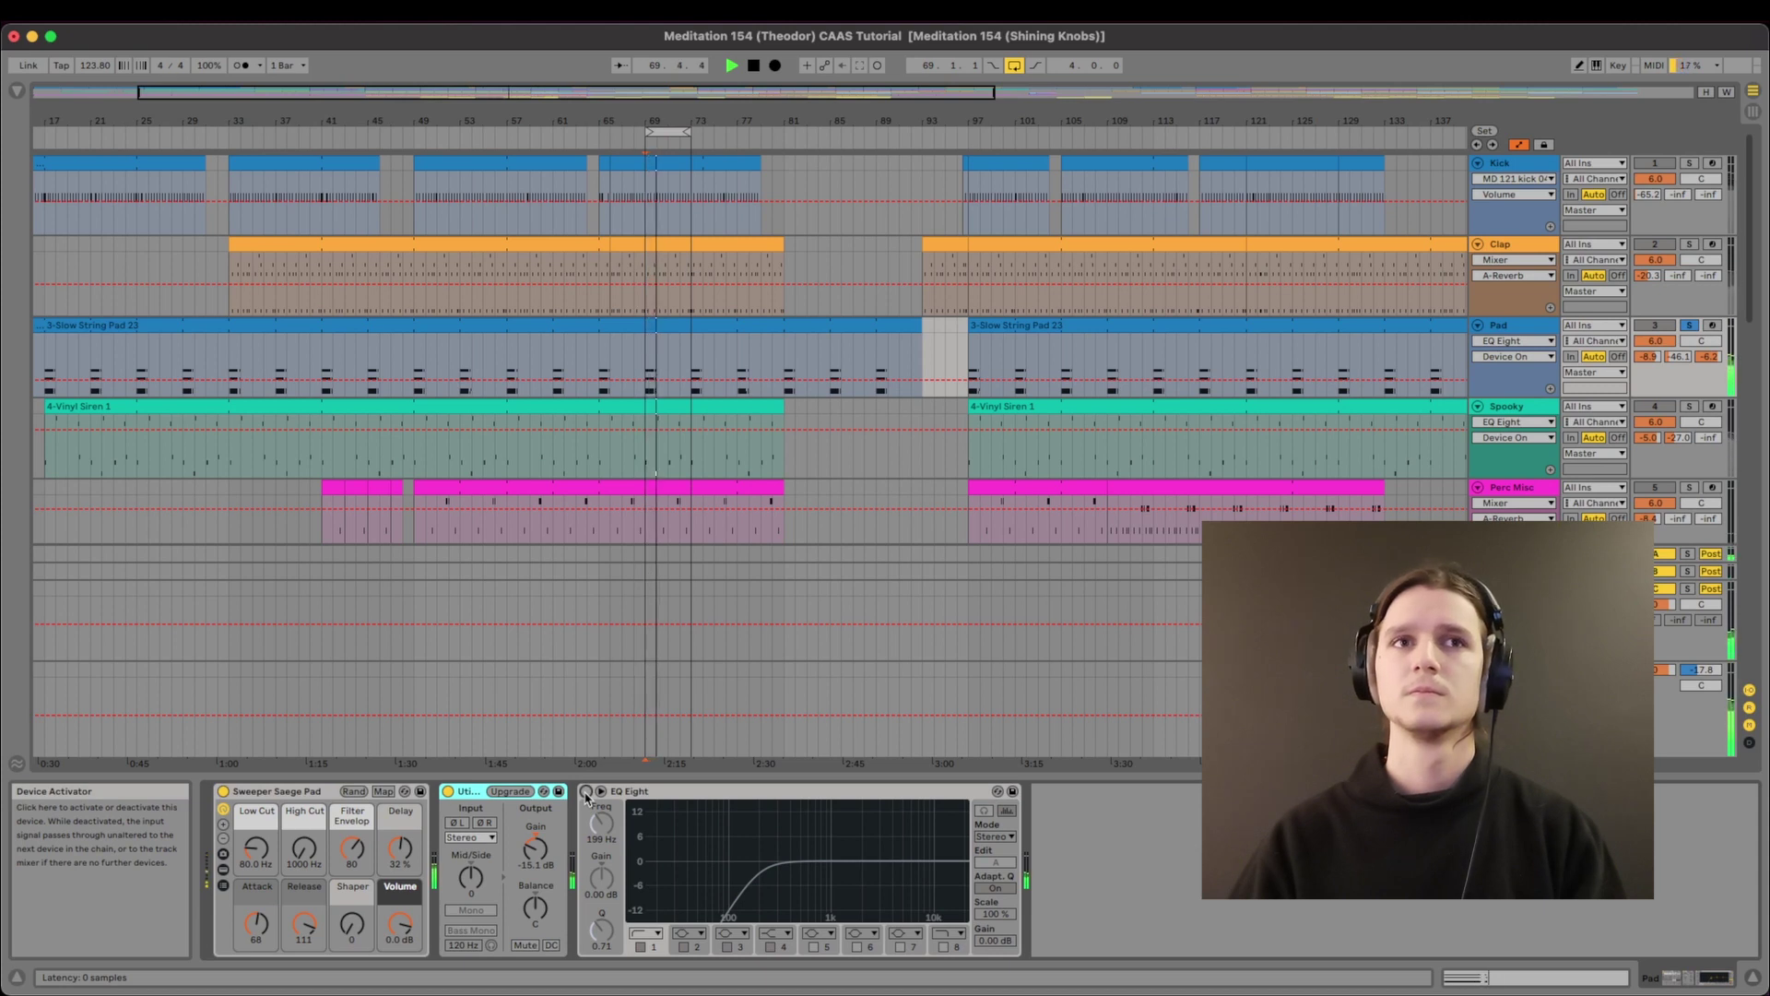
key("space")
left_click(586, 792)
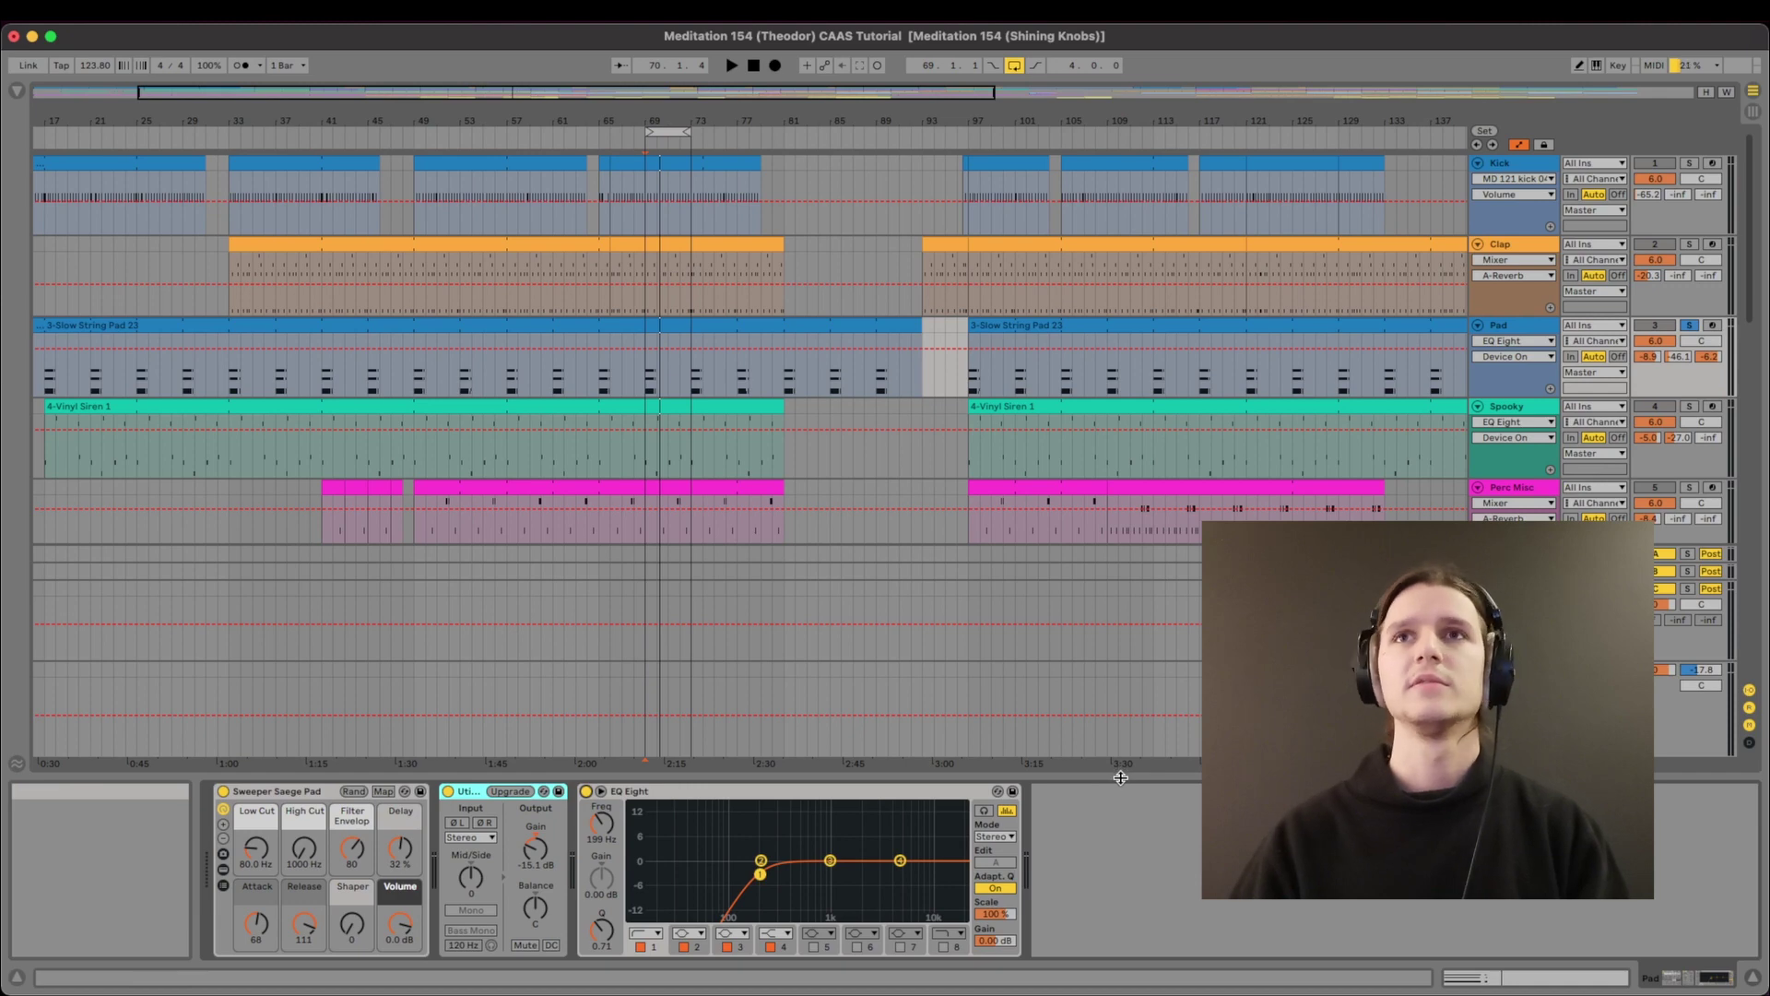
Solo the Spooky track and show its device chain with the Supersine instrument.
key("super+alt+l")
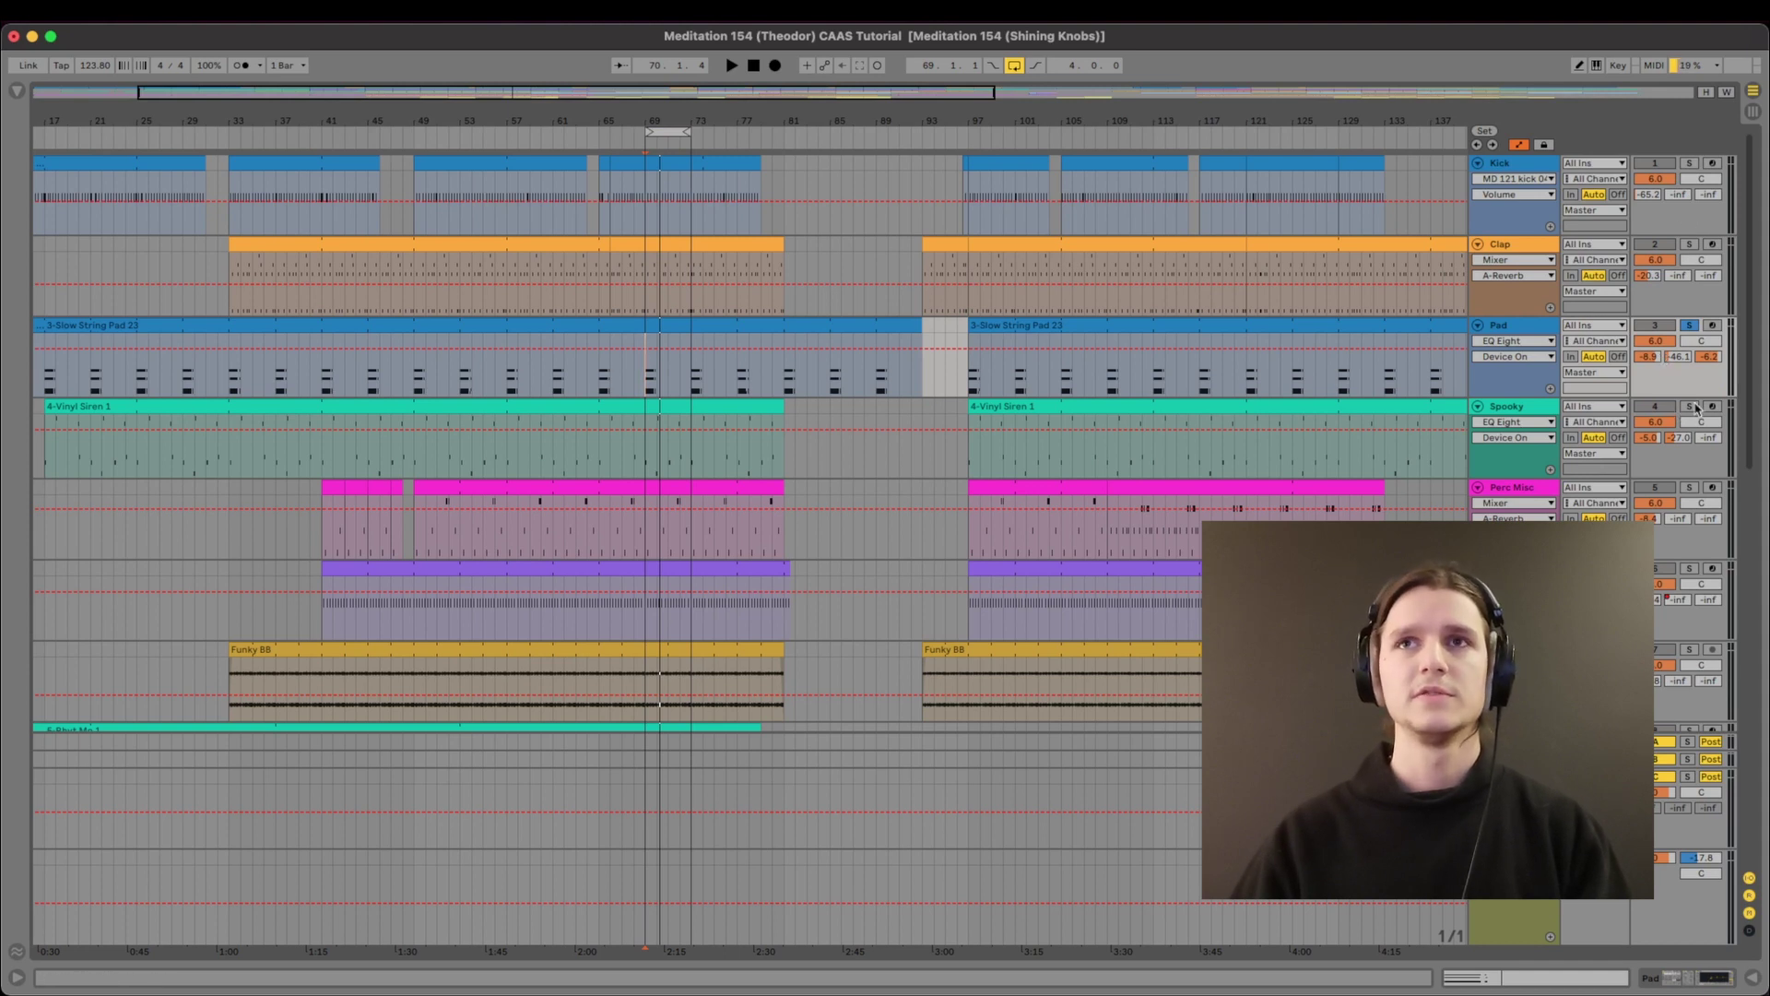
left_click(1519, 416)
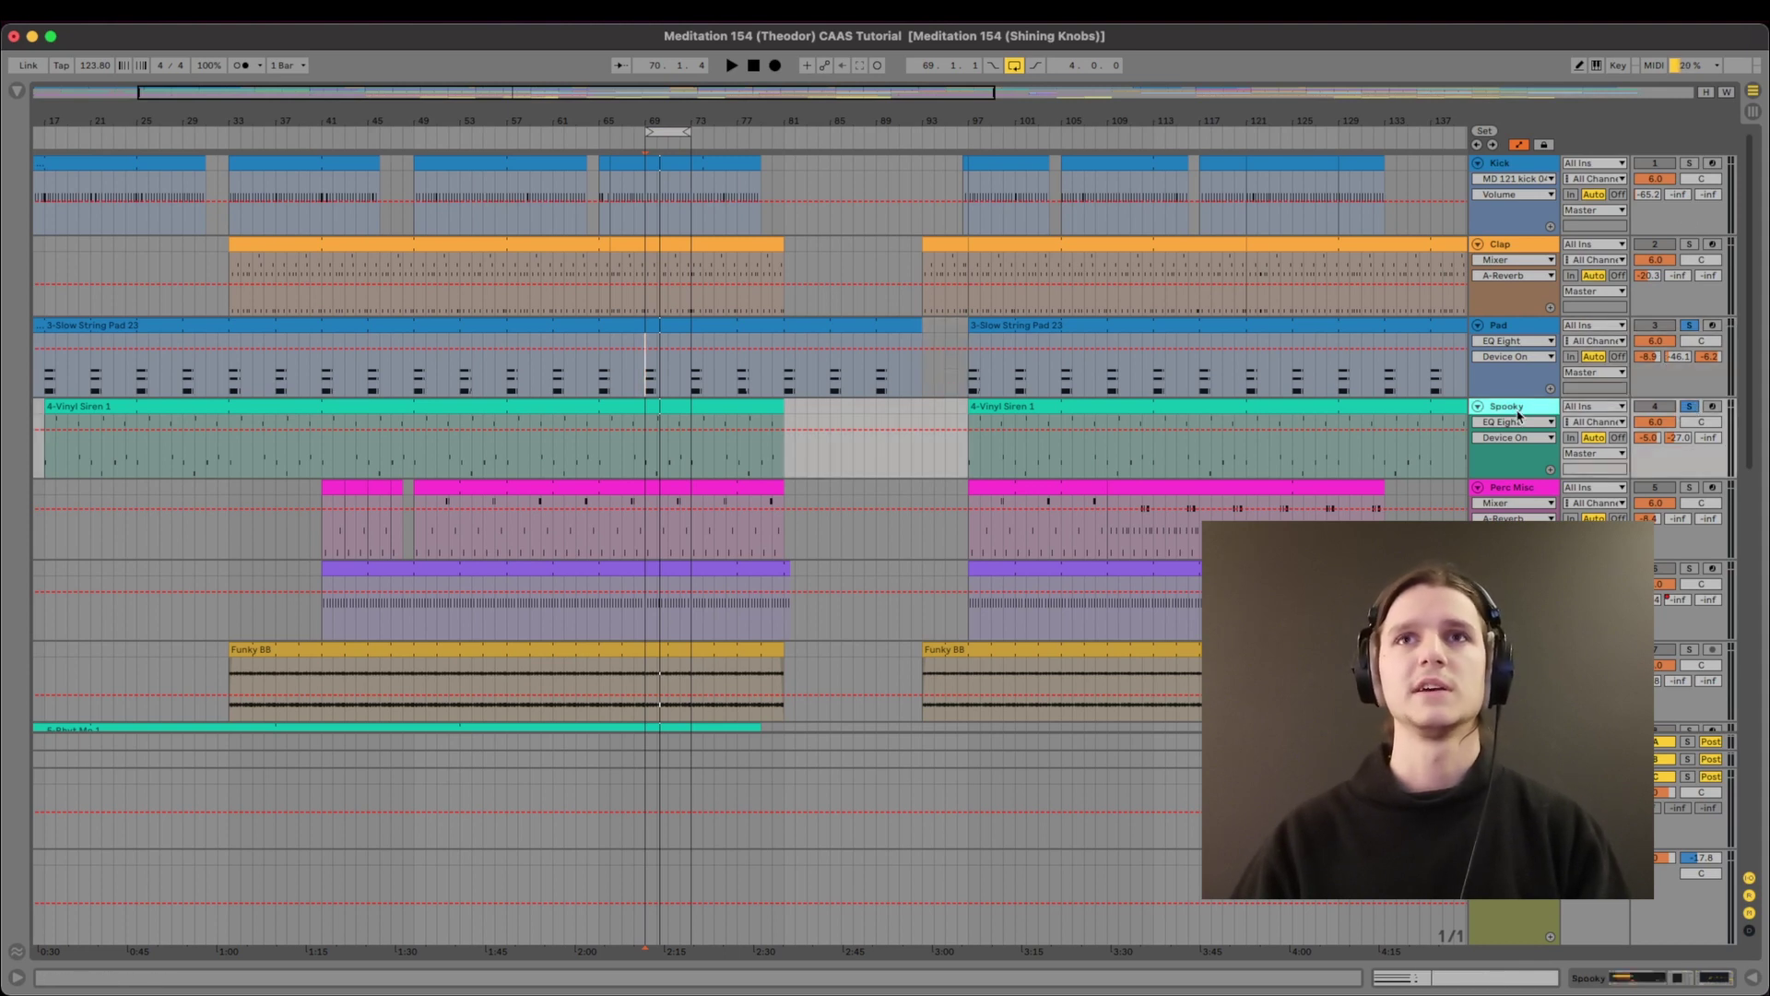
key("super+alt+l")
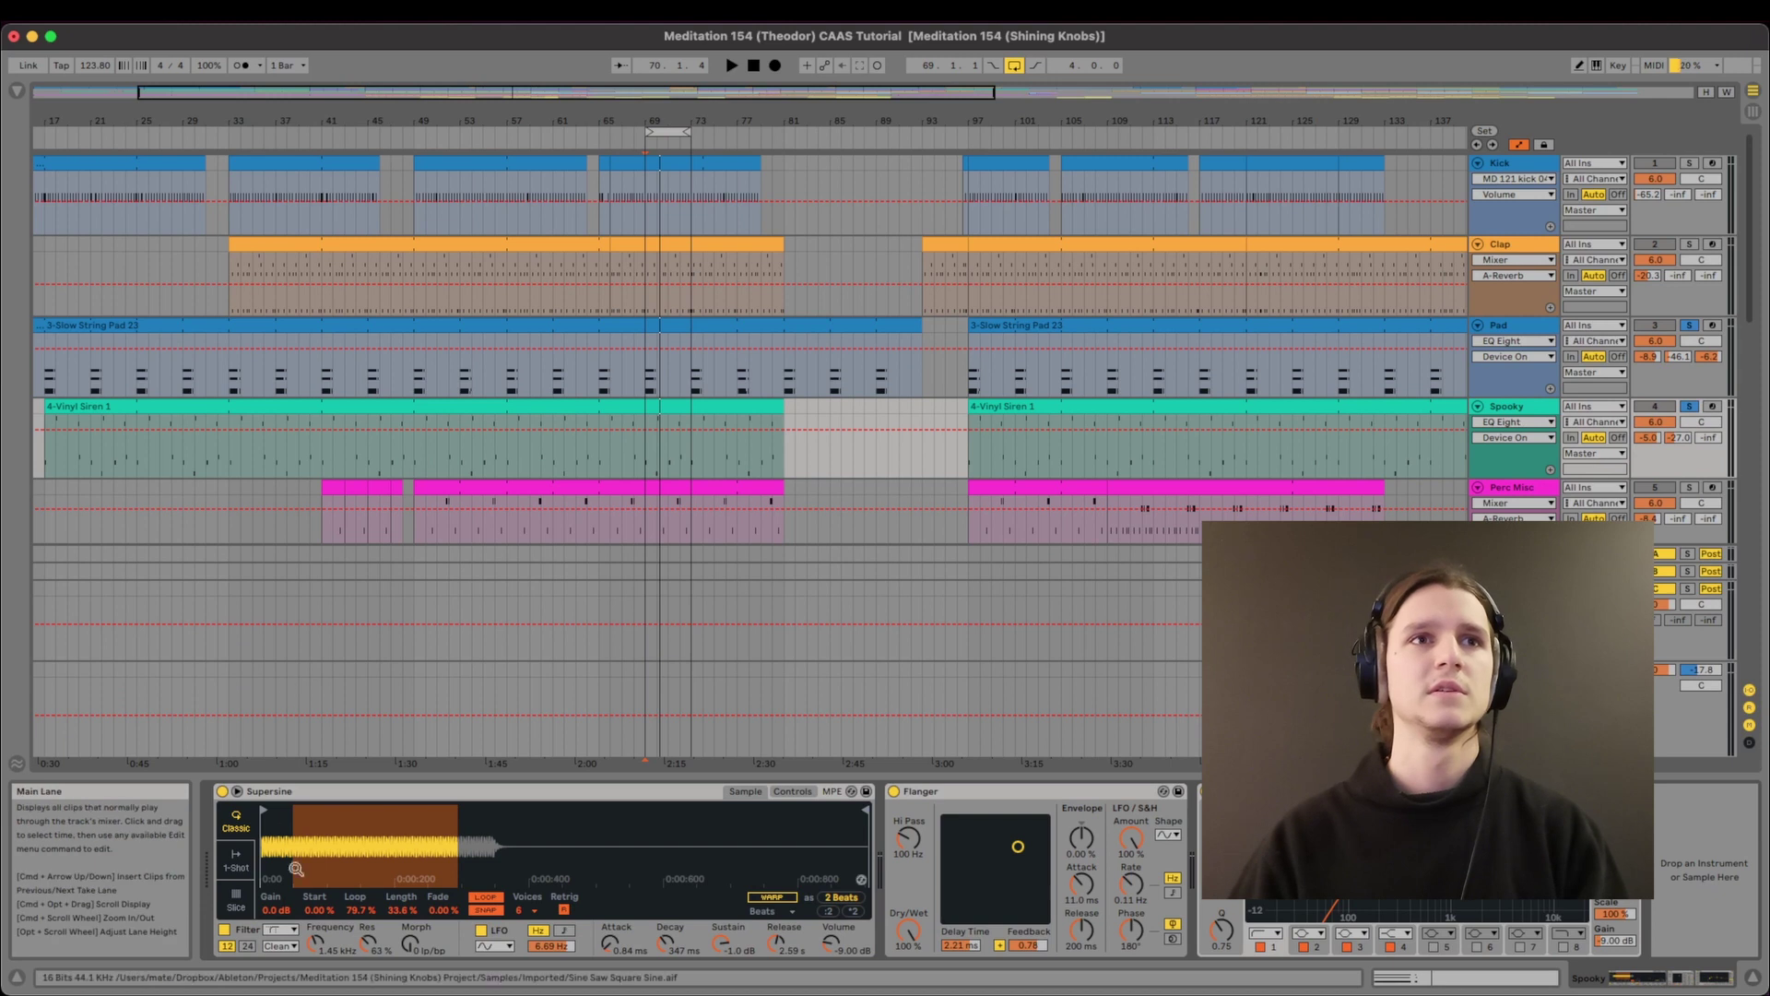
mouse_move(295, 810)
left_mouse_down()
mouse_move(322, 913)
mouse_move(322, 830)
left_mouse_up()
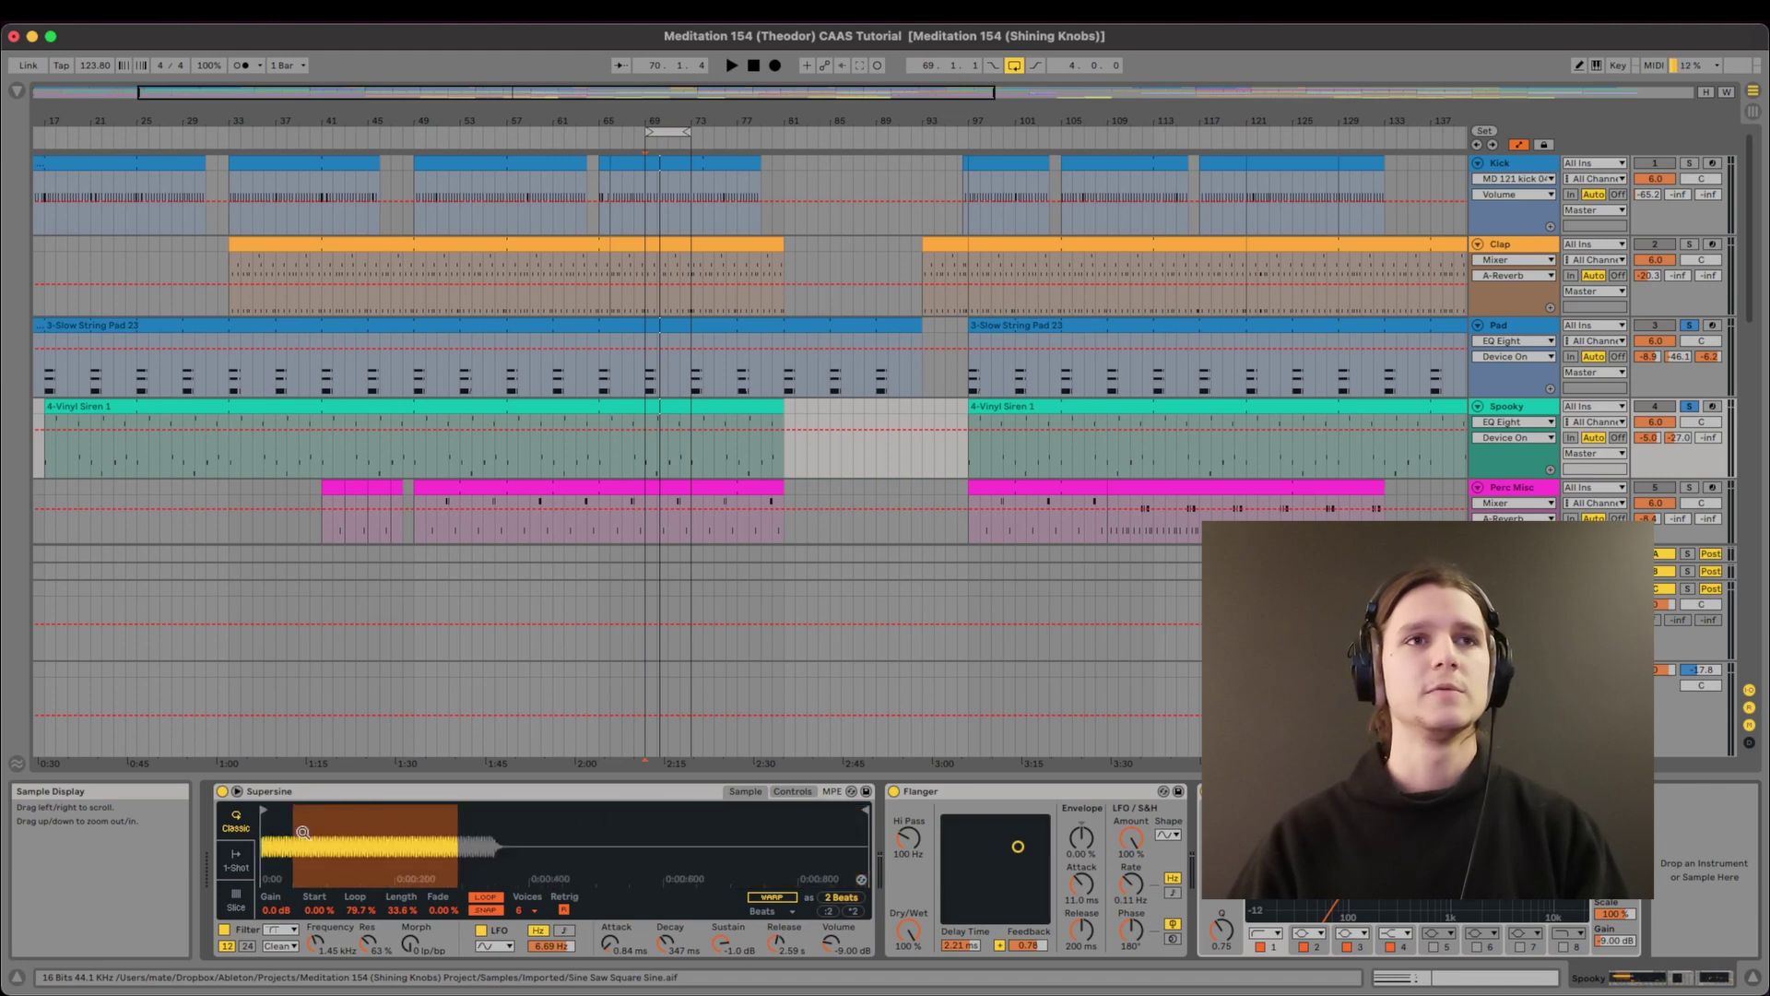
Search the browser's instruments for "super", locate Supersine.adv in Simpler's Effects folder, and clear the search.
left_click(16, 97)
left_click(73, 96)
type("super")
left_click(61, 220)
left_click(114, 150)
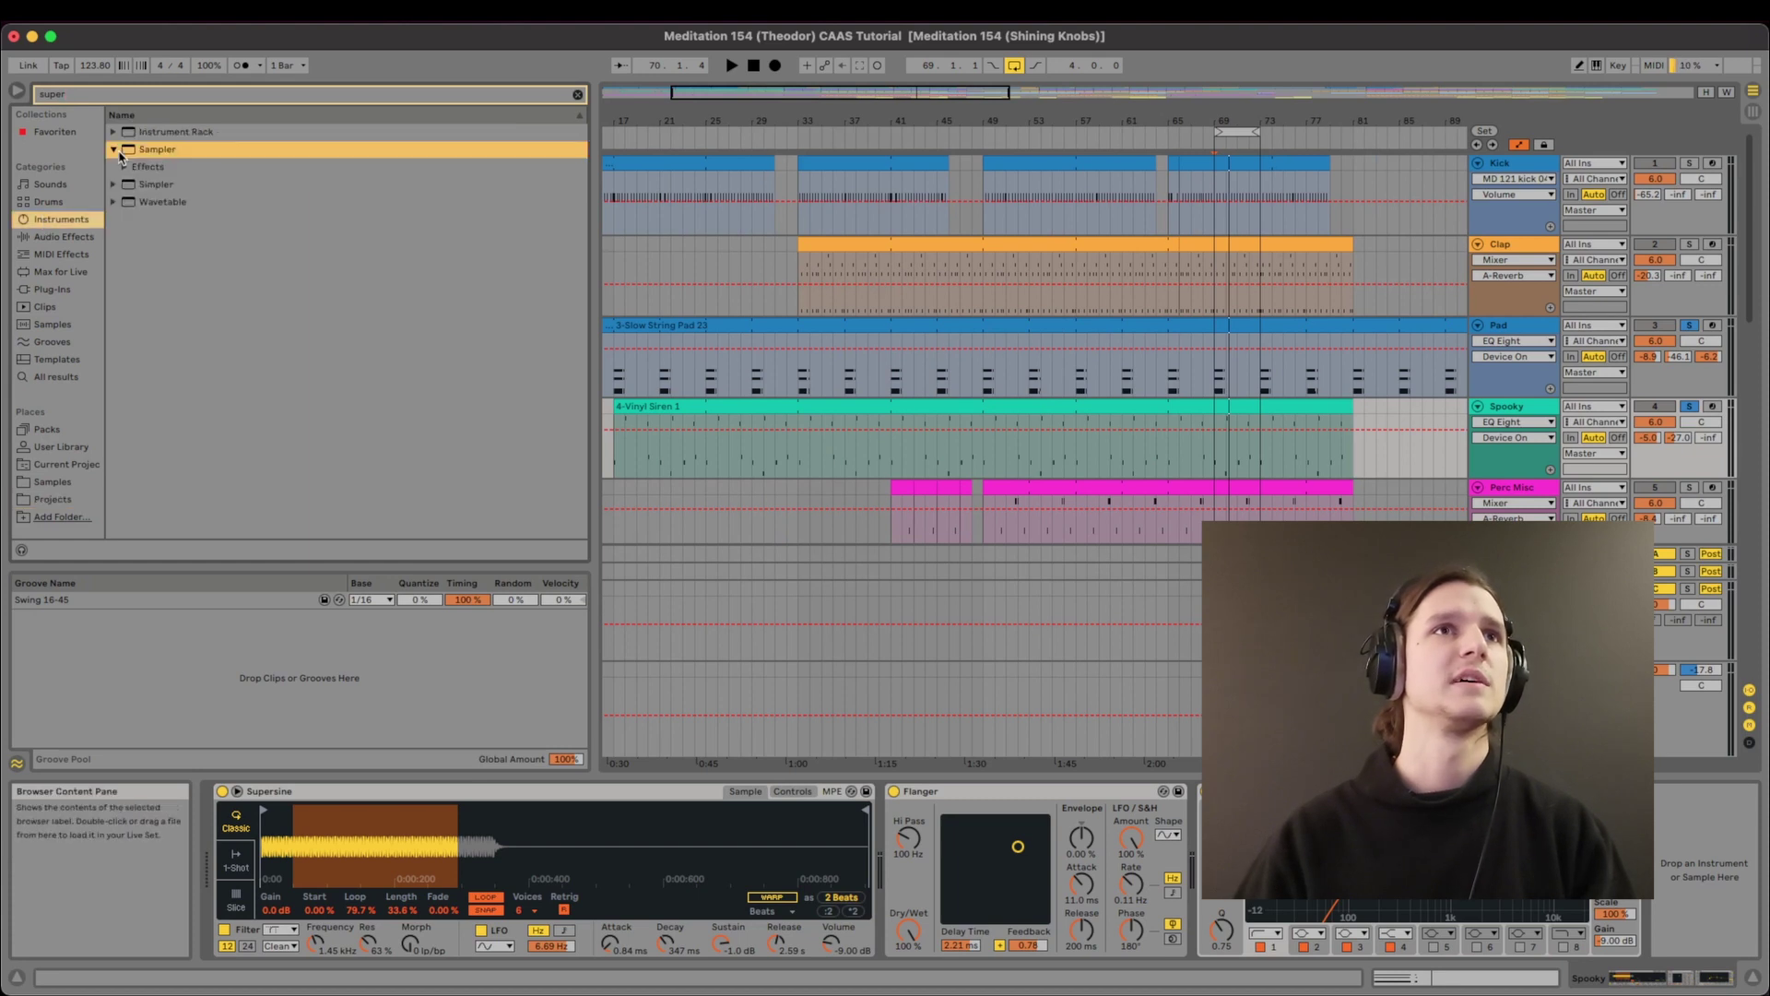
left_click(124, 166)
left_click(114, 132)
left_click(121, 149)
left_click(113, 202)
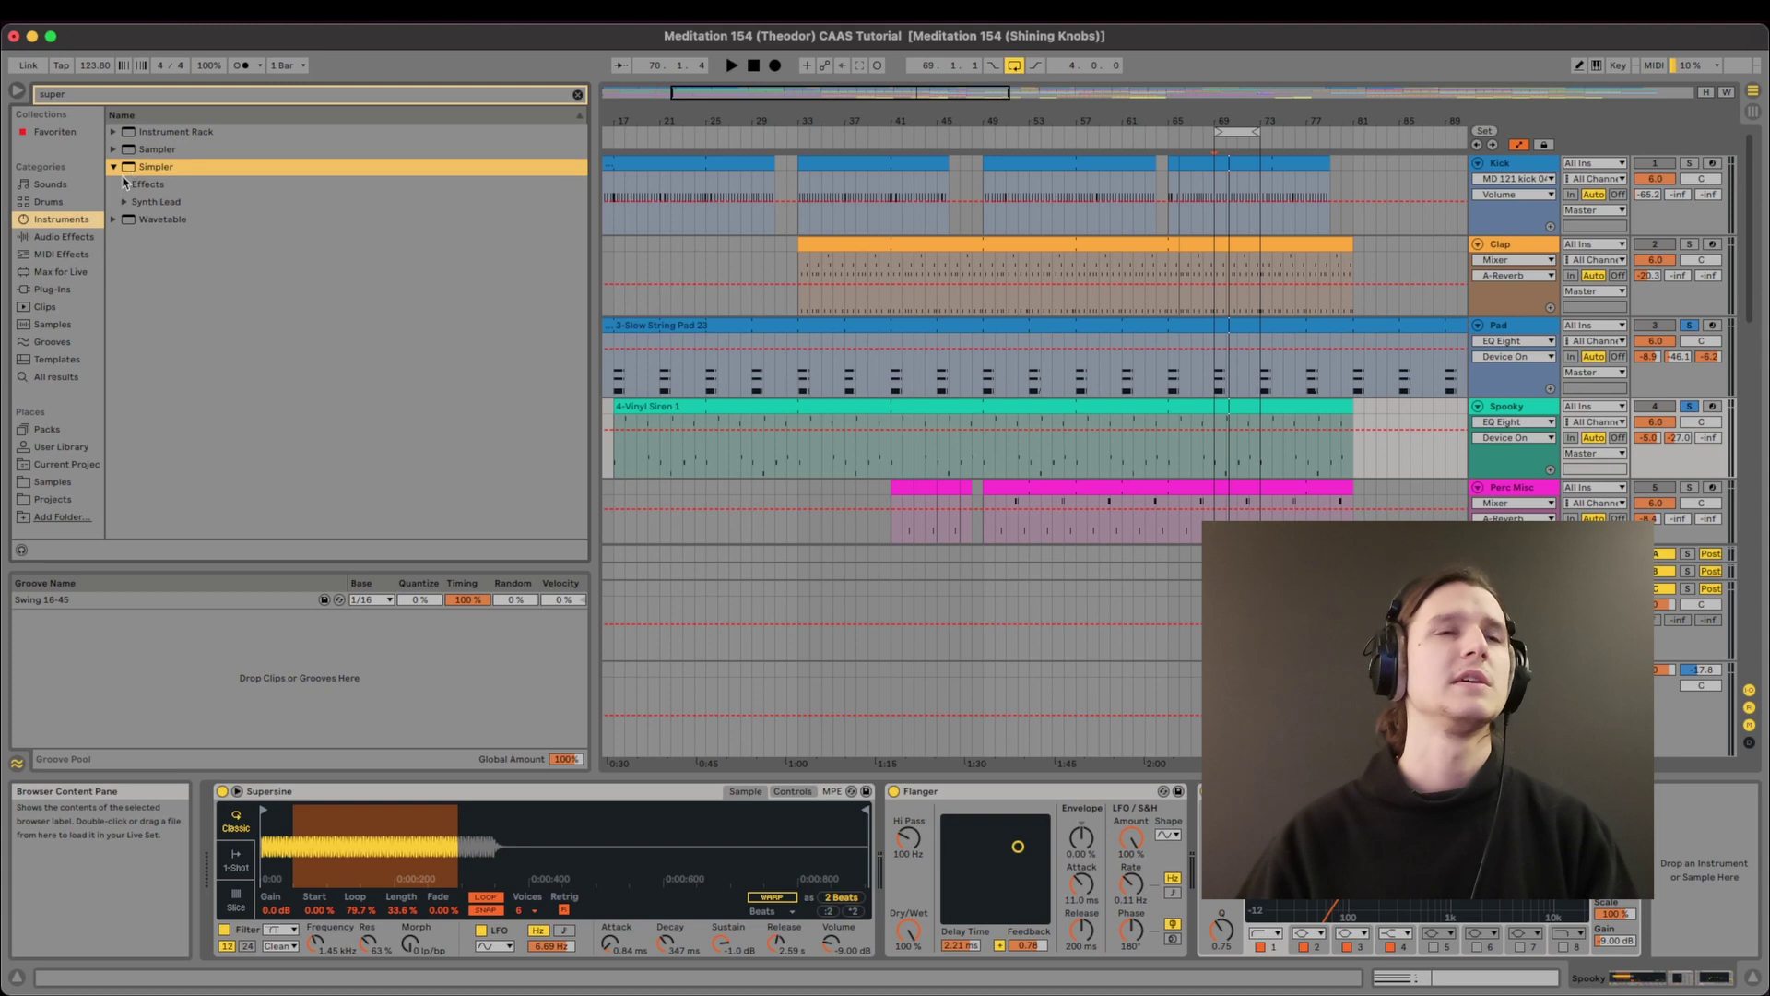
left_click(123, 184)
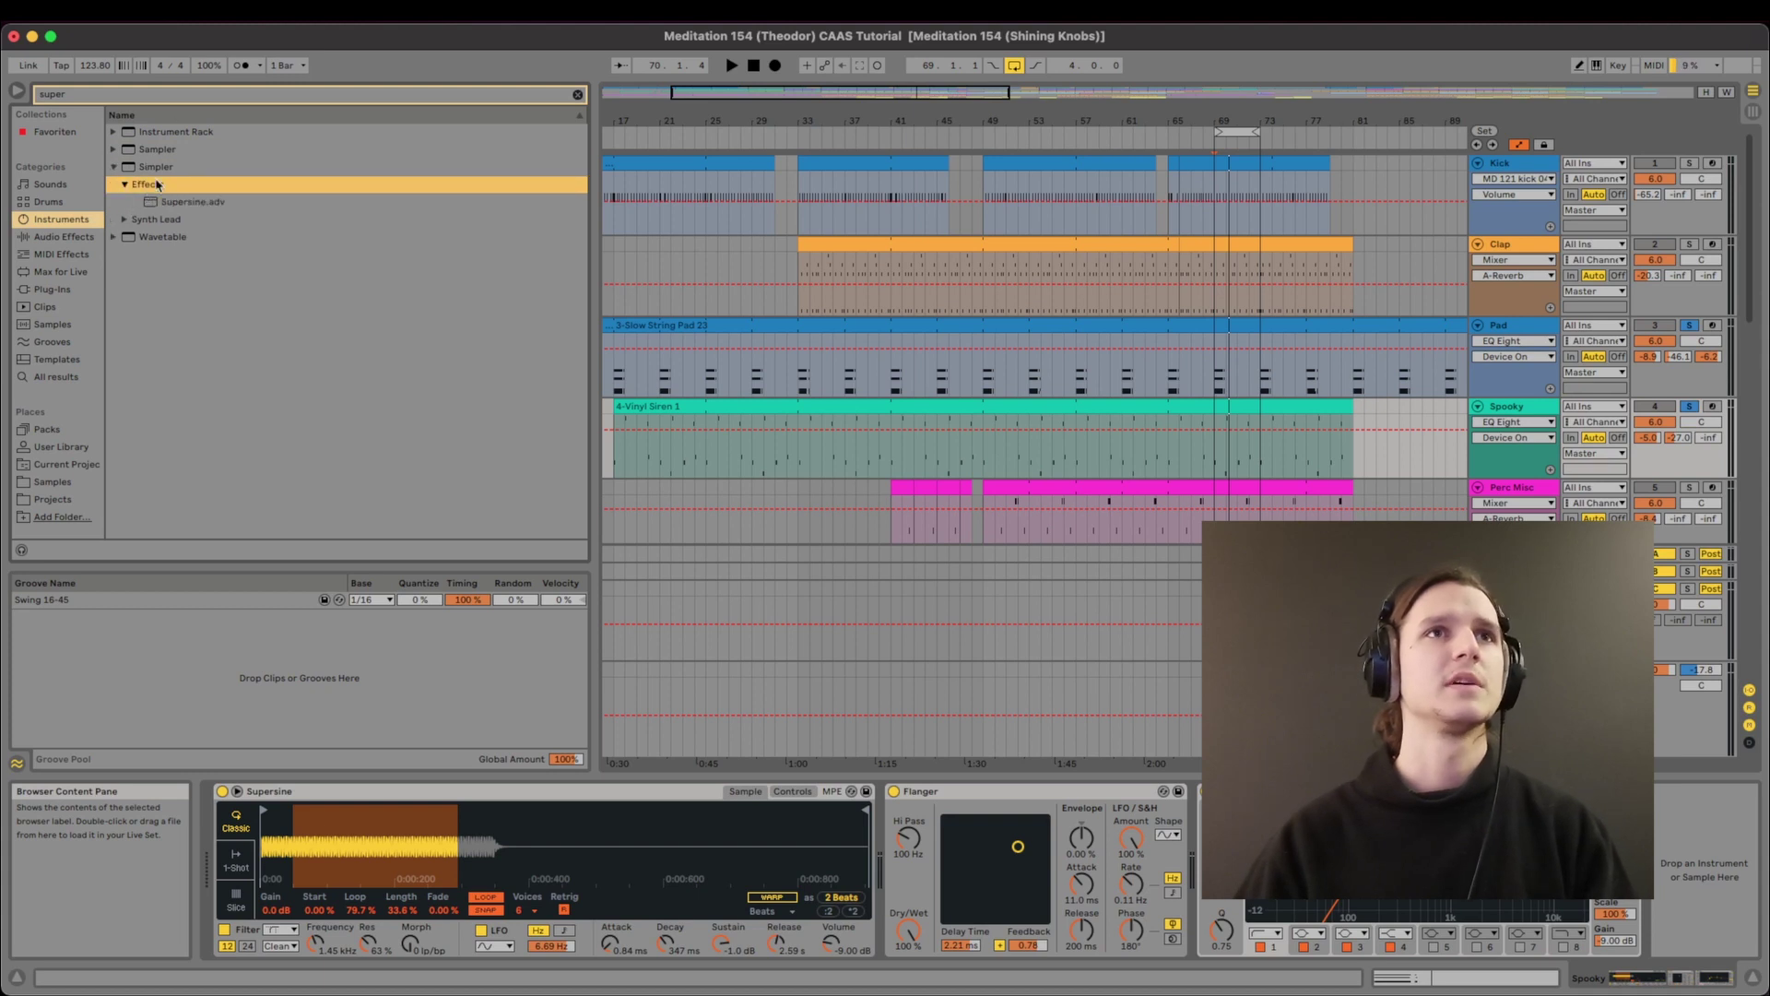
left_click(577, 96)
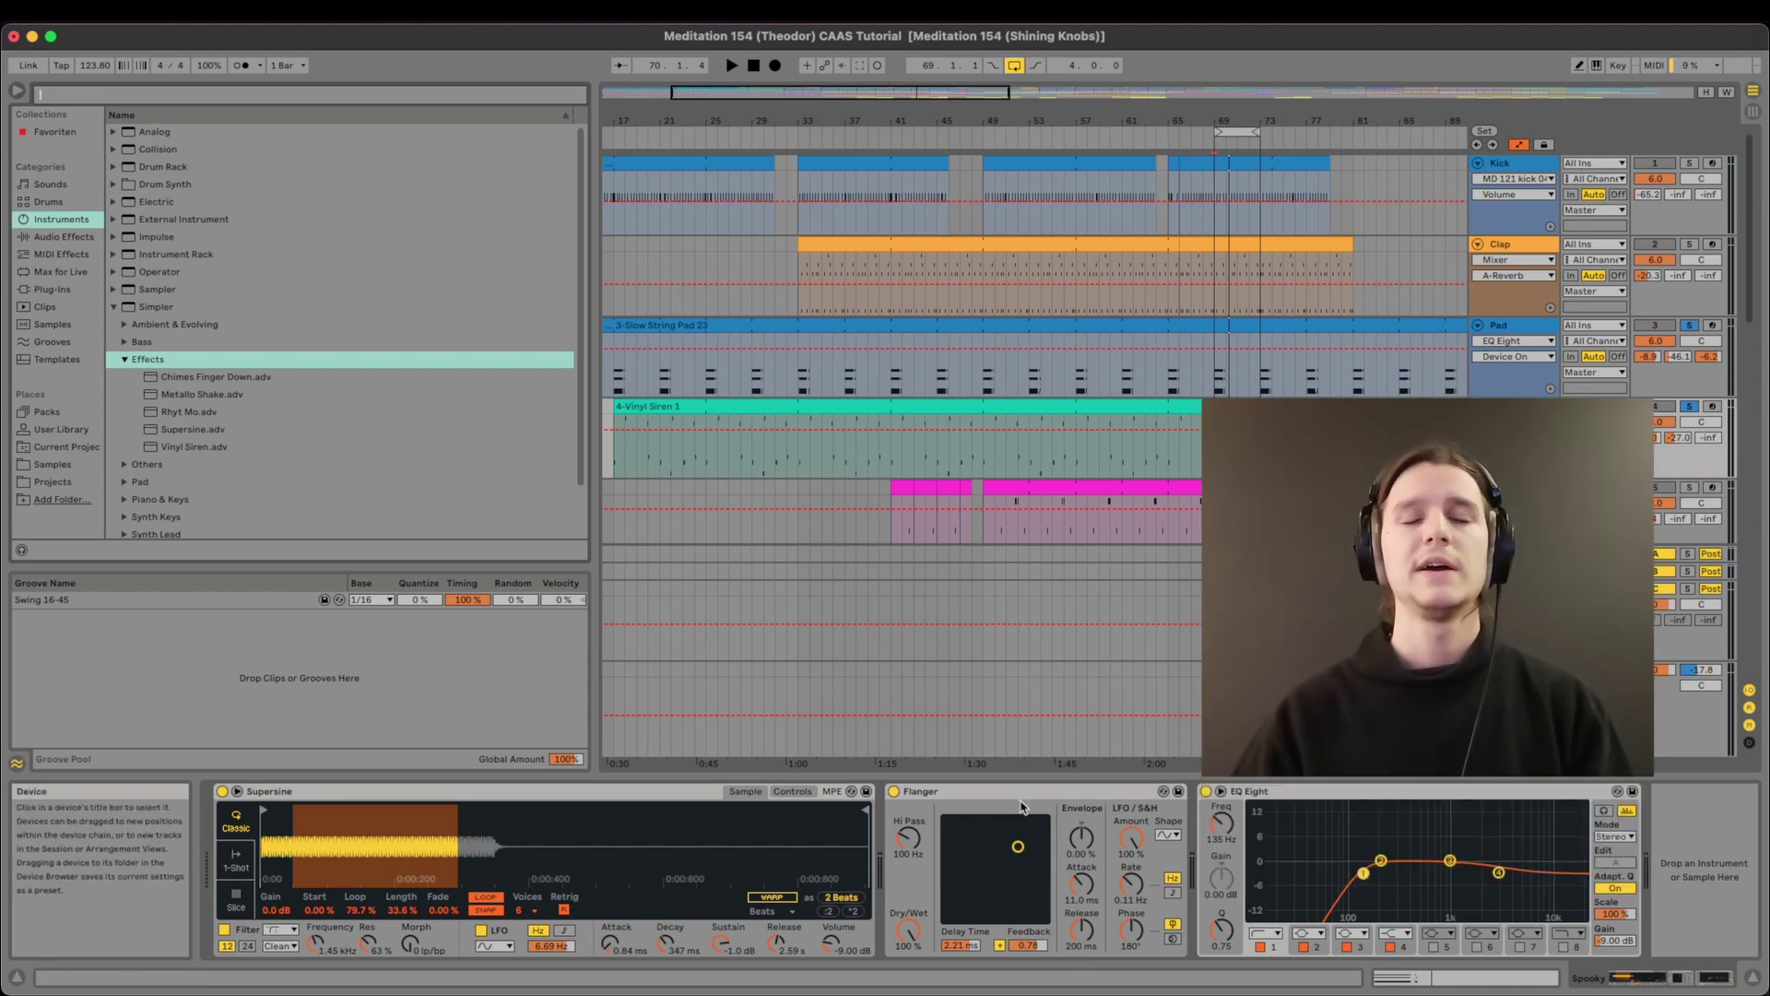
Play the Spooky track from bar 69, bypassing the Flanger to compare, and switch the Flanger back on.
left_click(1018, 812)
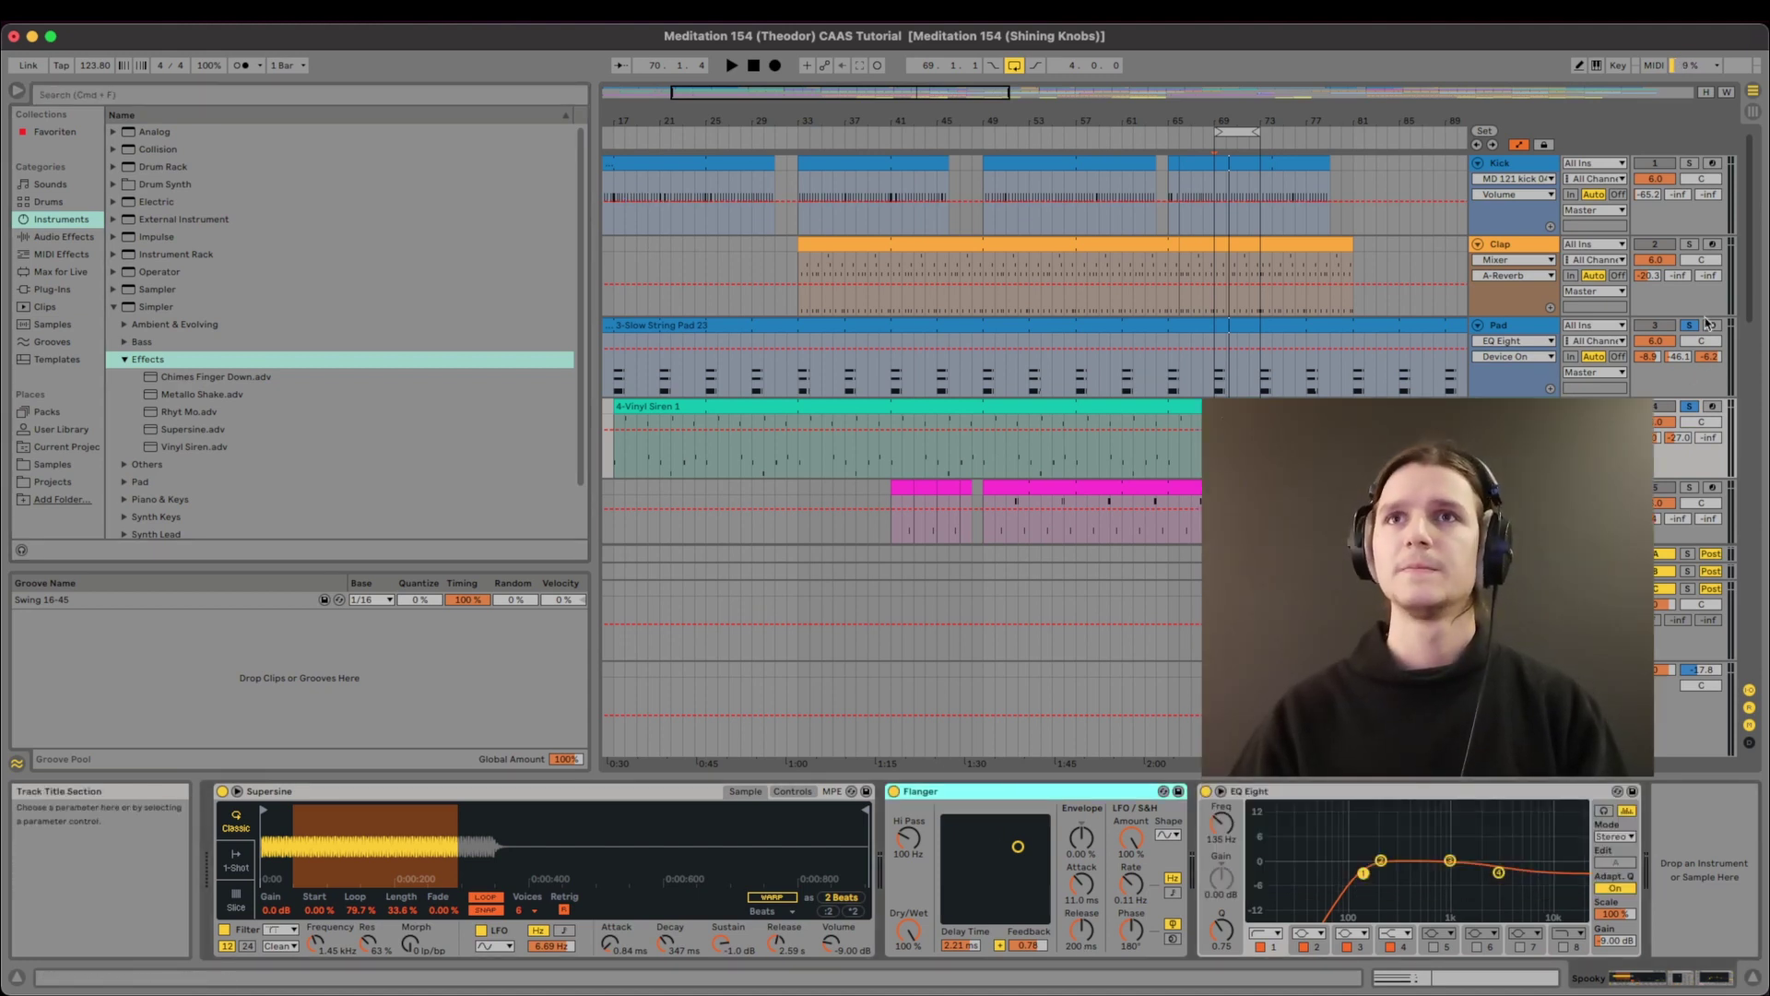
left_click(1215, 364)
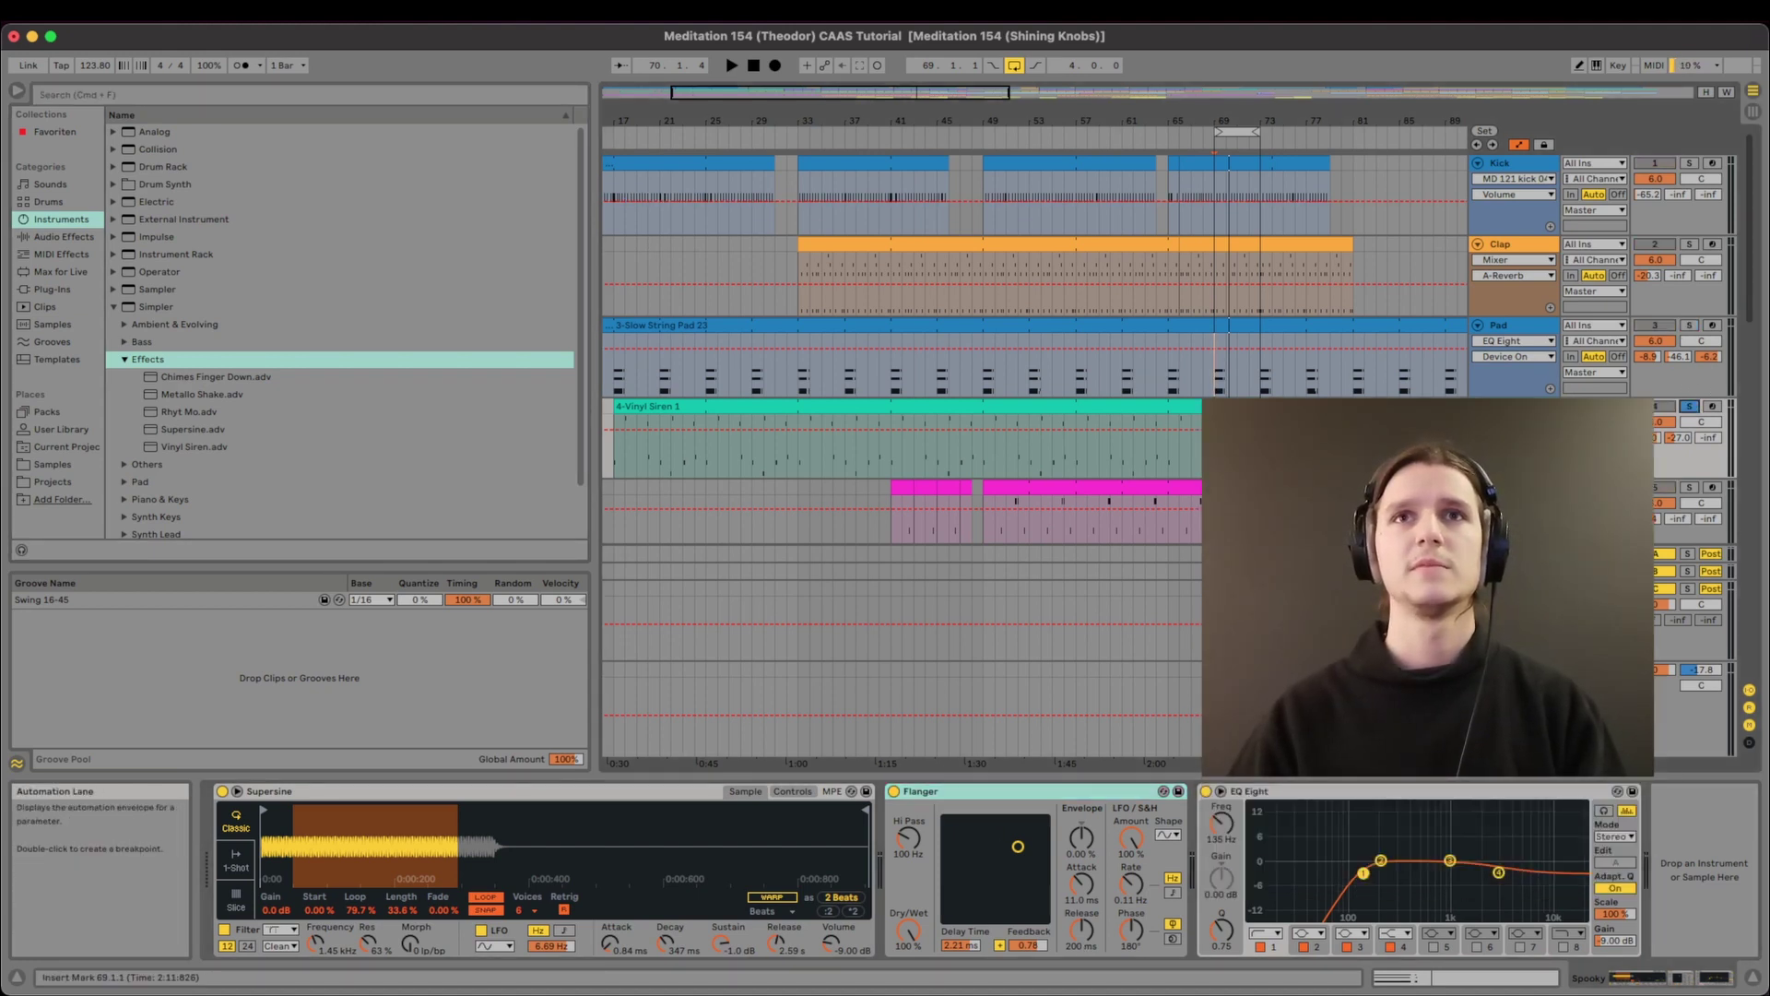
scroll(1032, 369, "right", 3)
key("space")
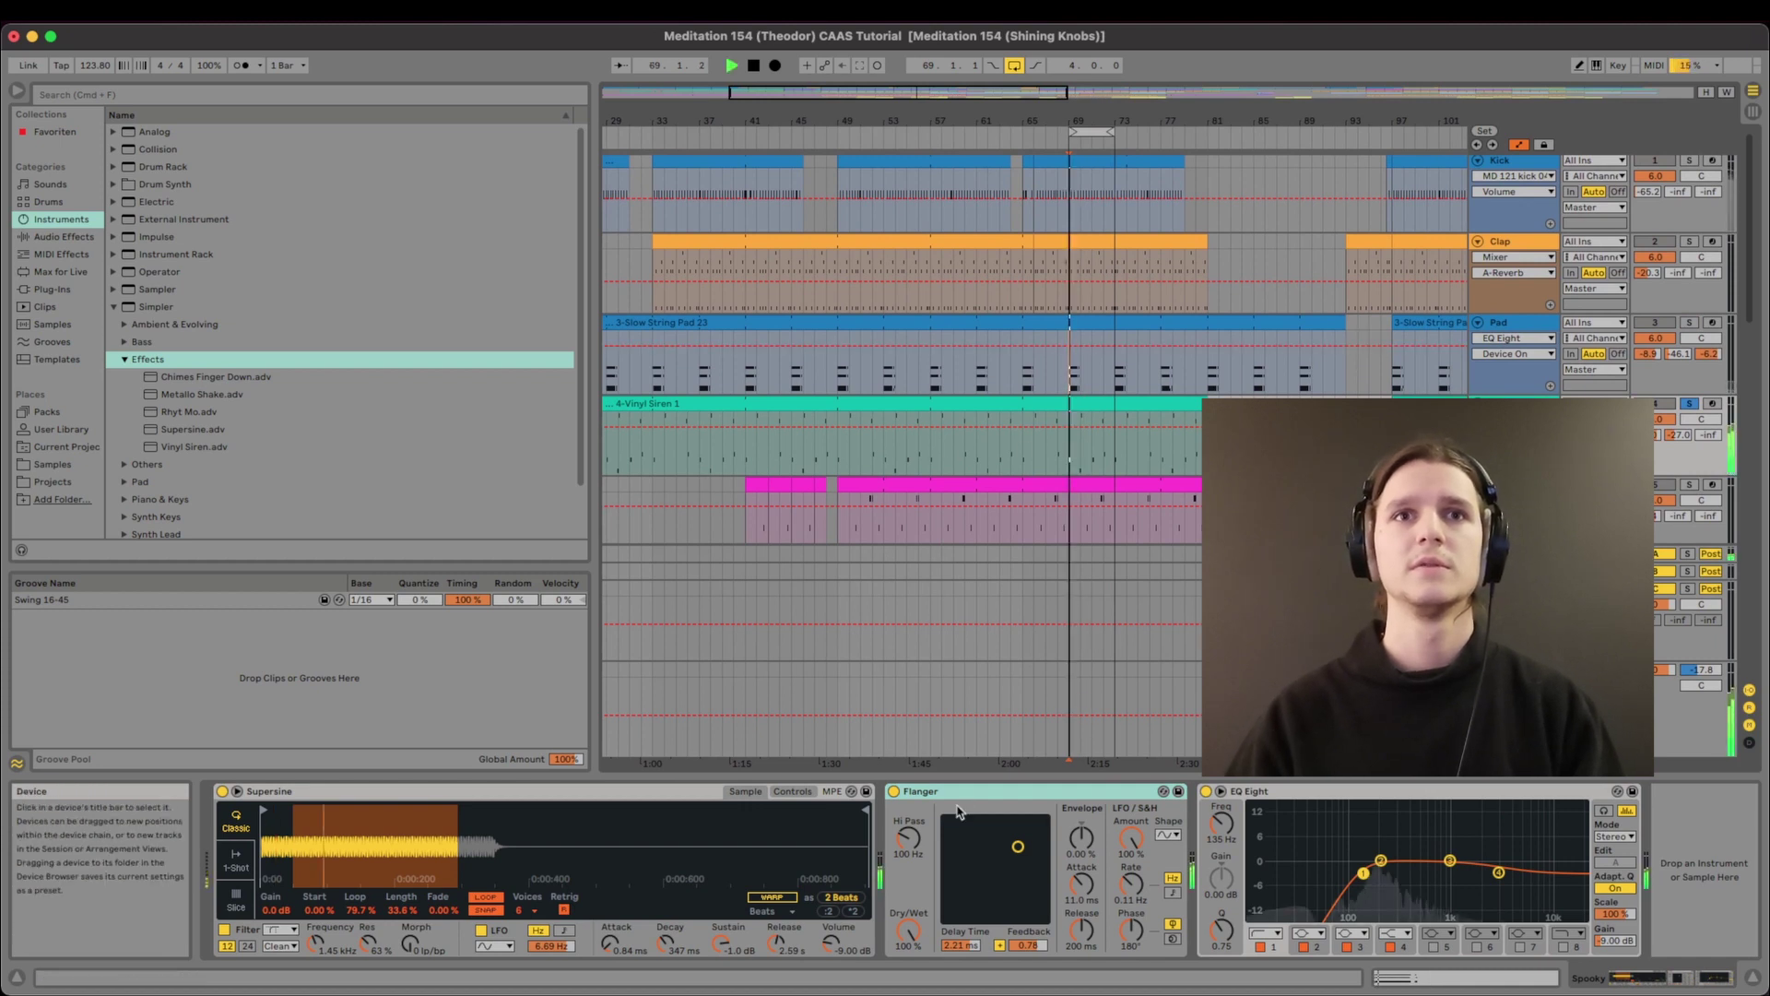
left_click(895, 791)
key("space")
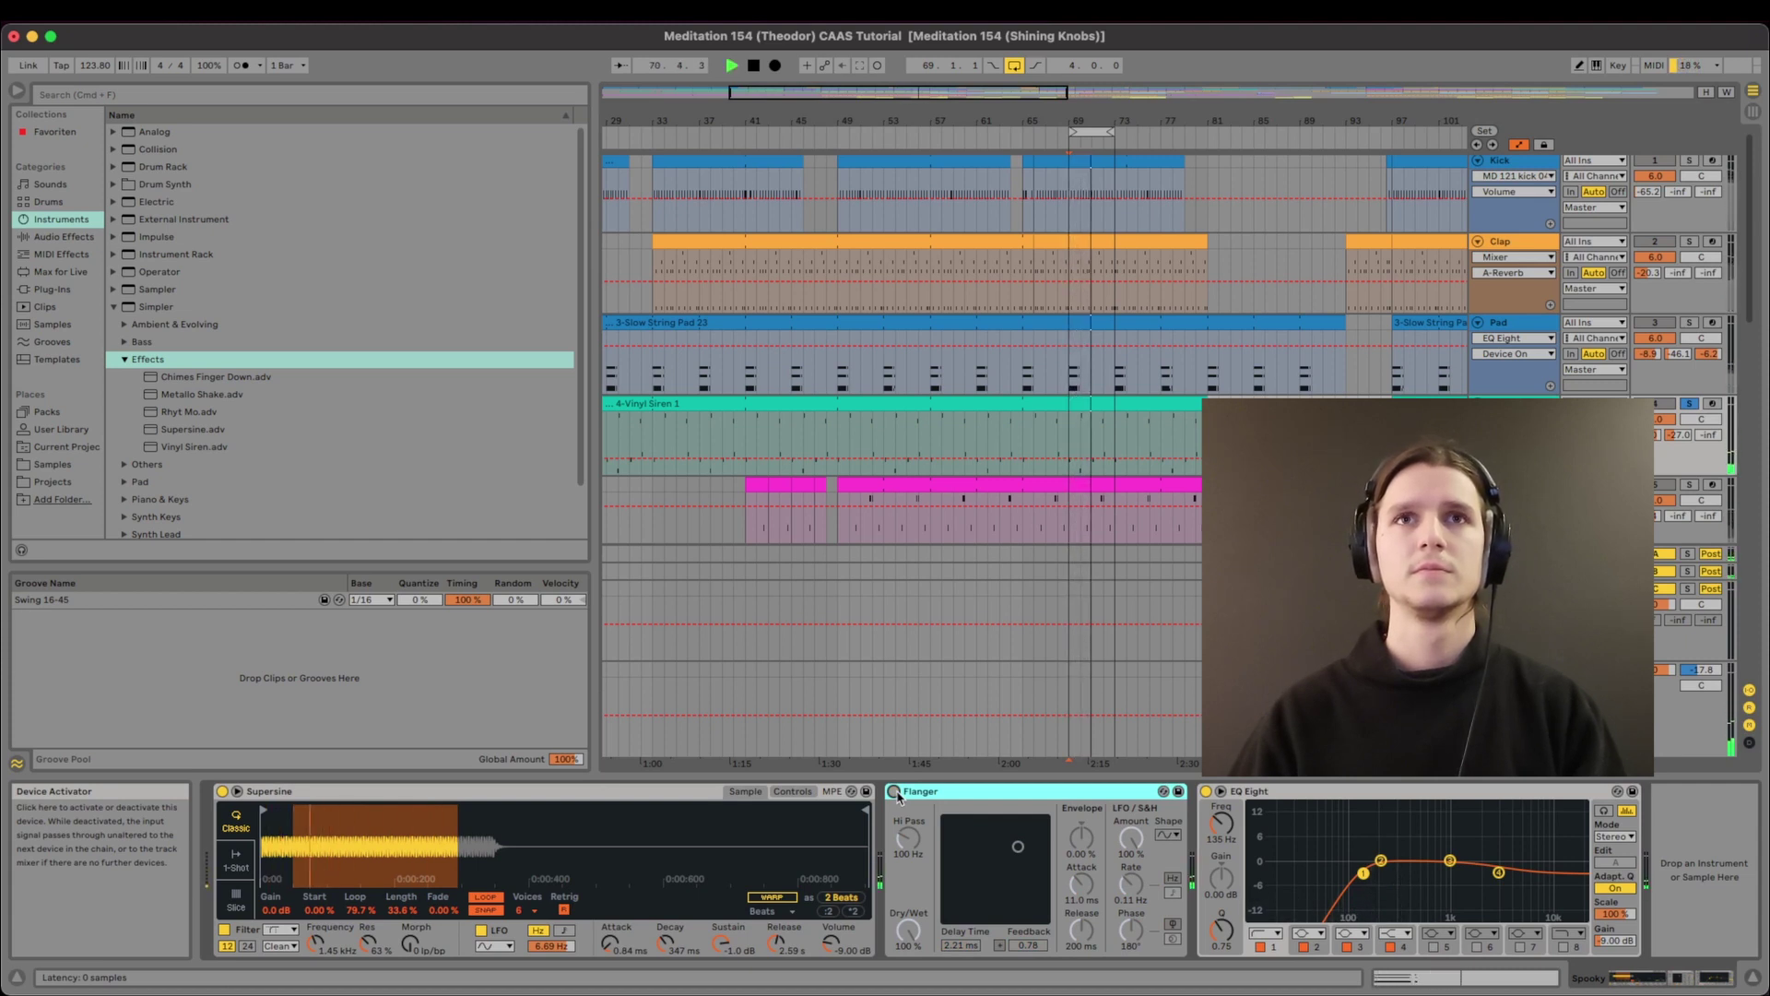
left_click(894, 791)
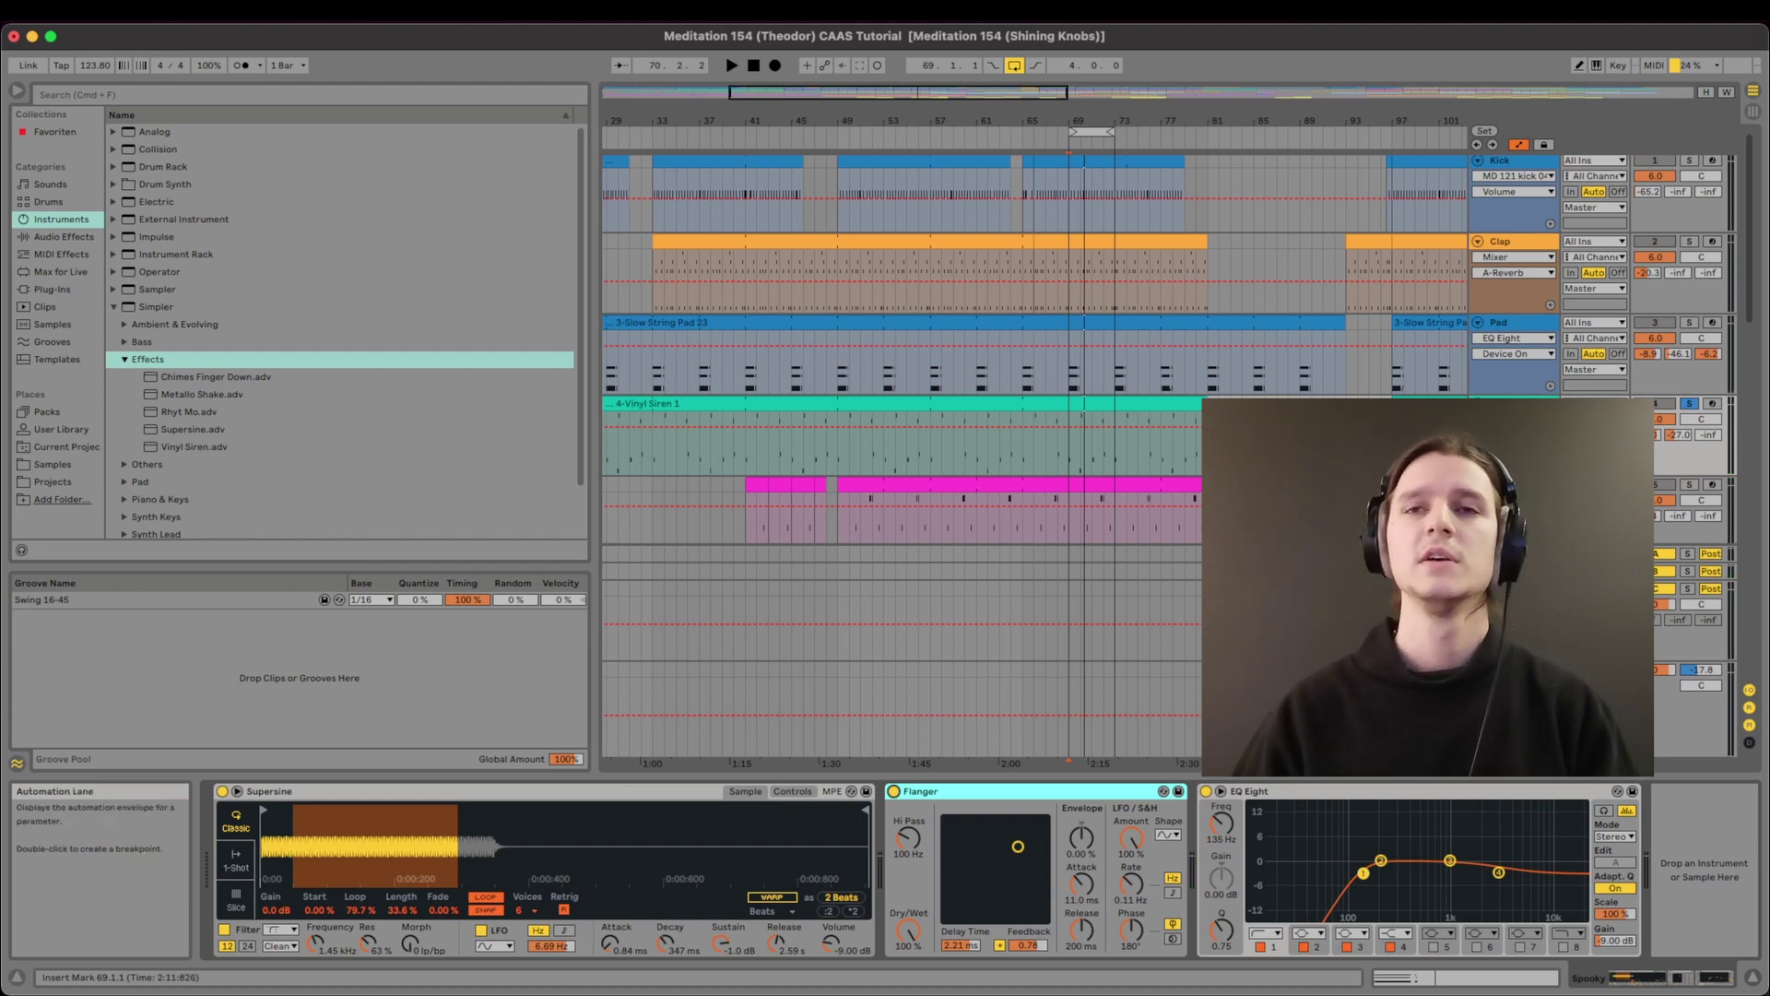
Examine bands 1 and 4 of the Spooky track's EQ Eight and open the notes of its 4-Vinyl Siren 1 clip.
left_click(1363, 873)
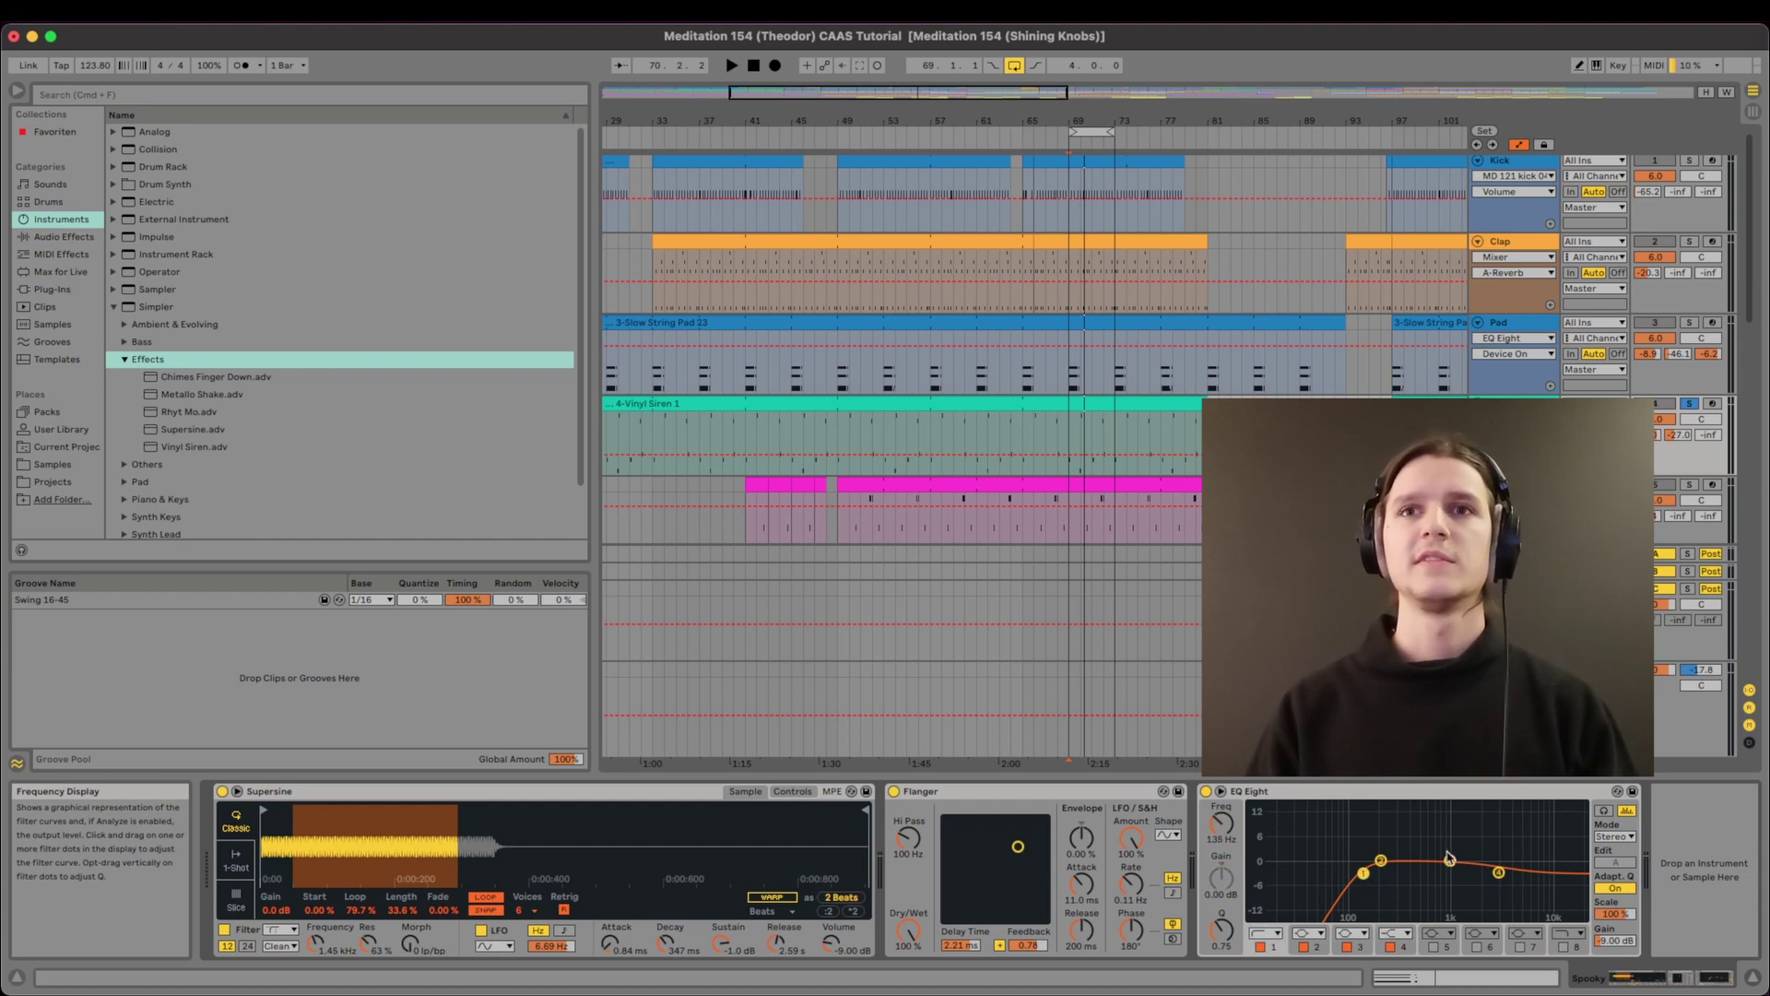
left_click(1500, 873)
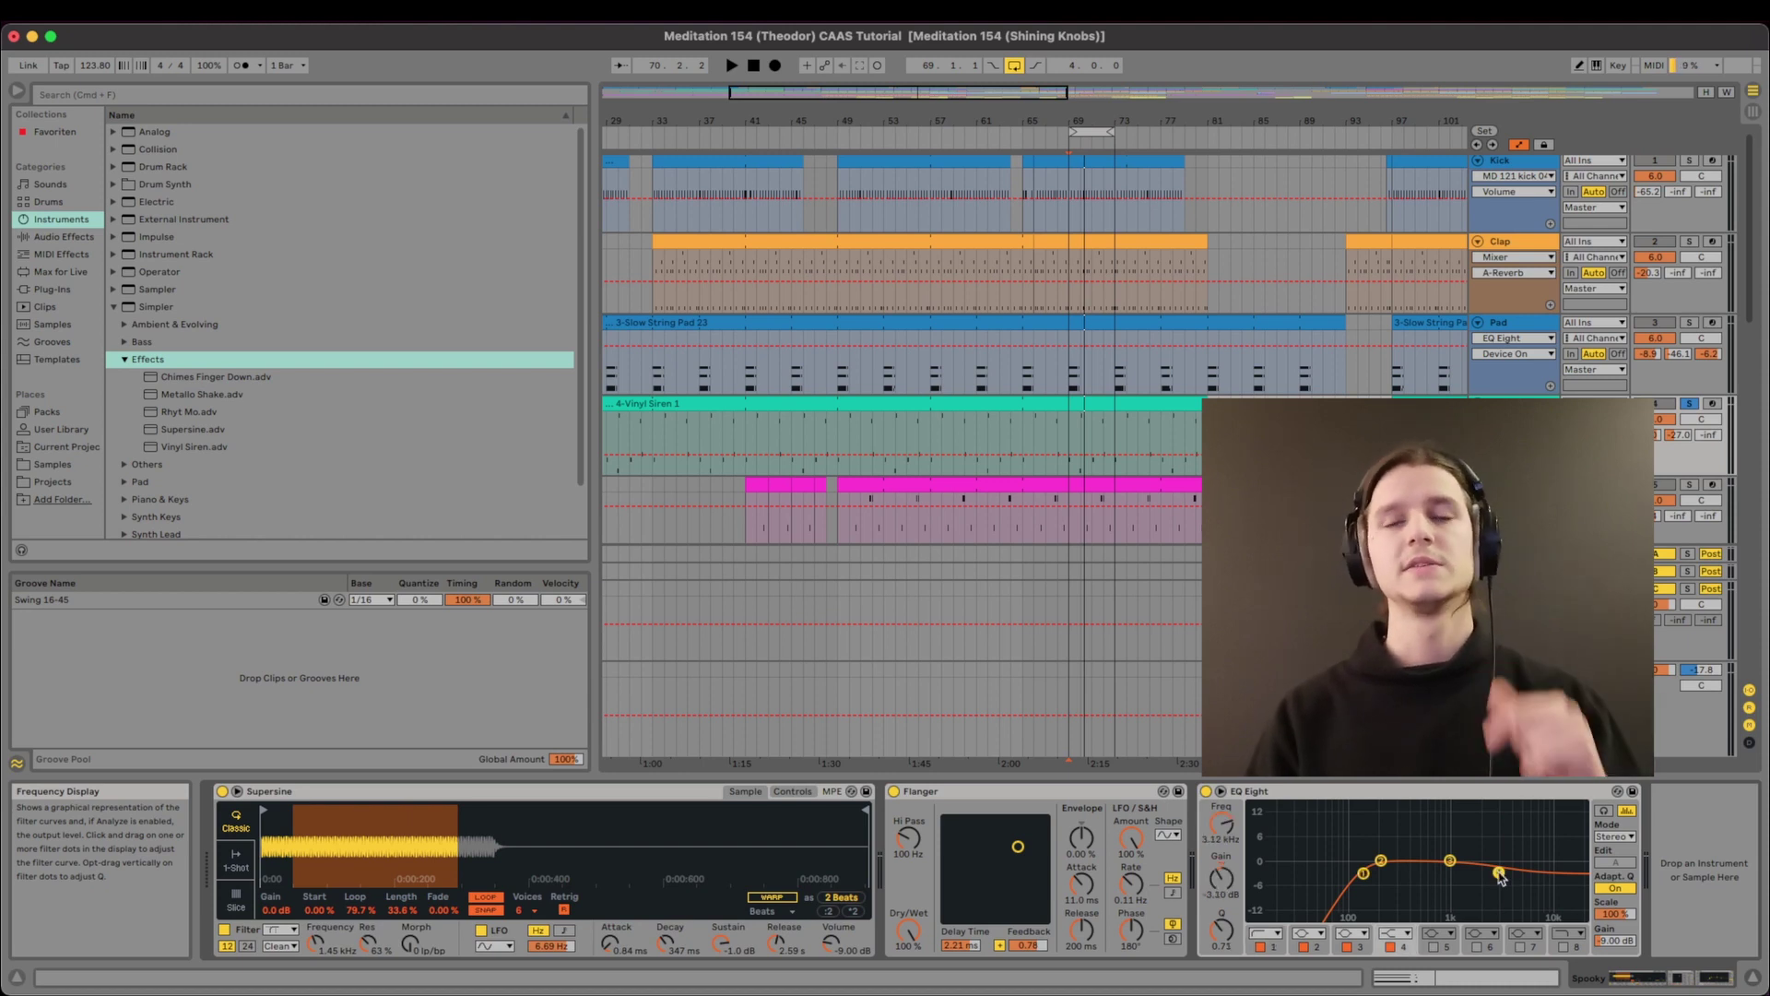
scroll(1054, 267, "down", 3)
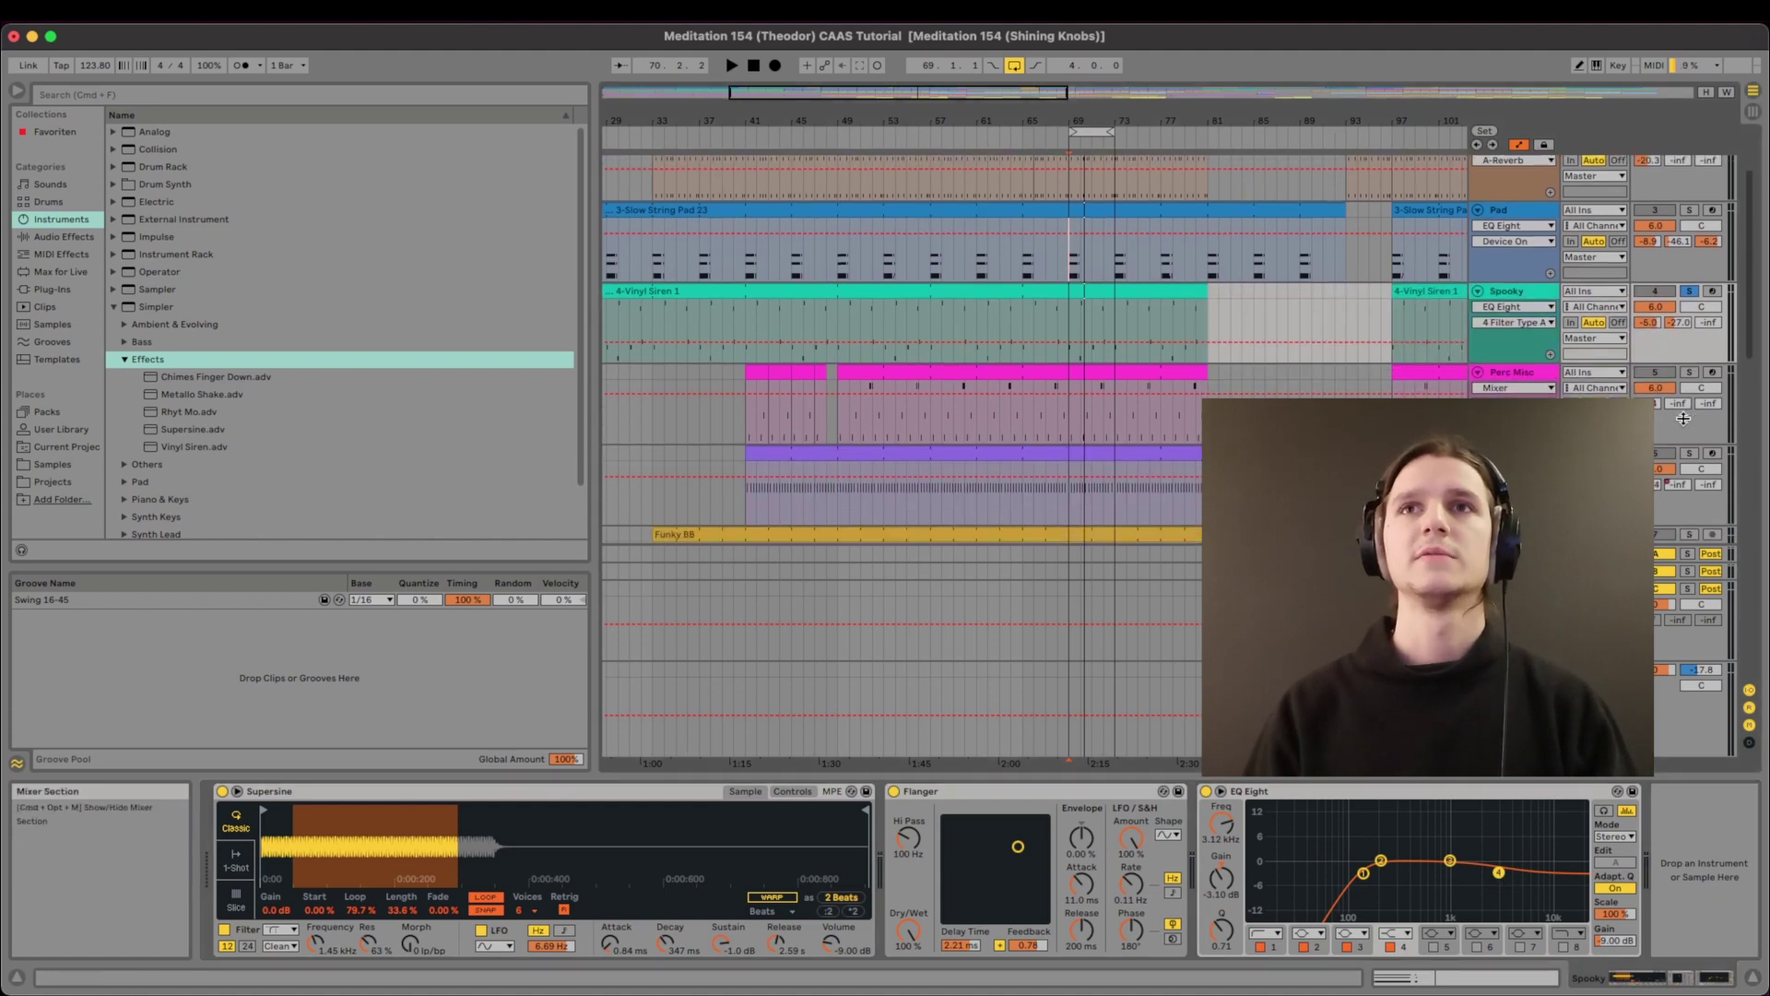
left_click(1097, 288)
left_click(697, 738)
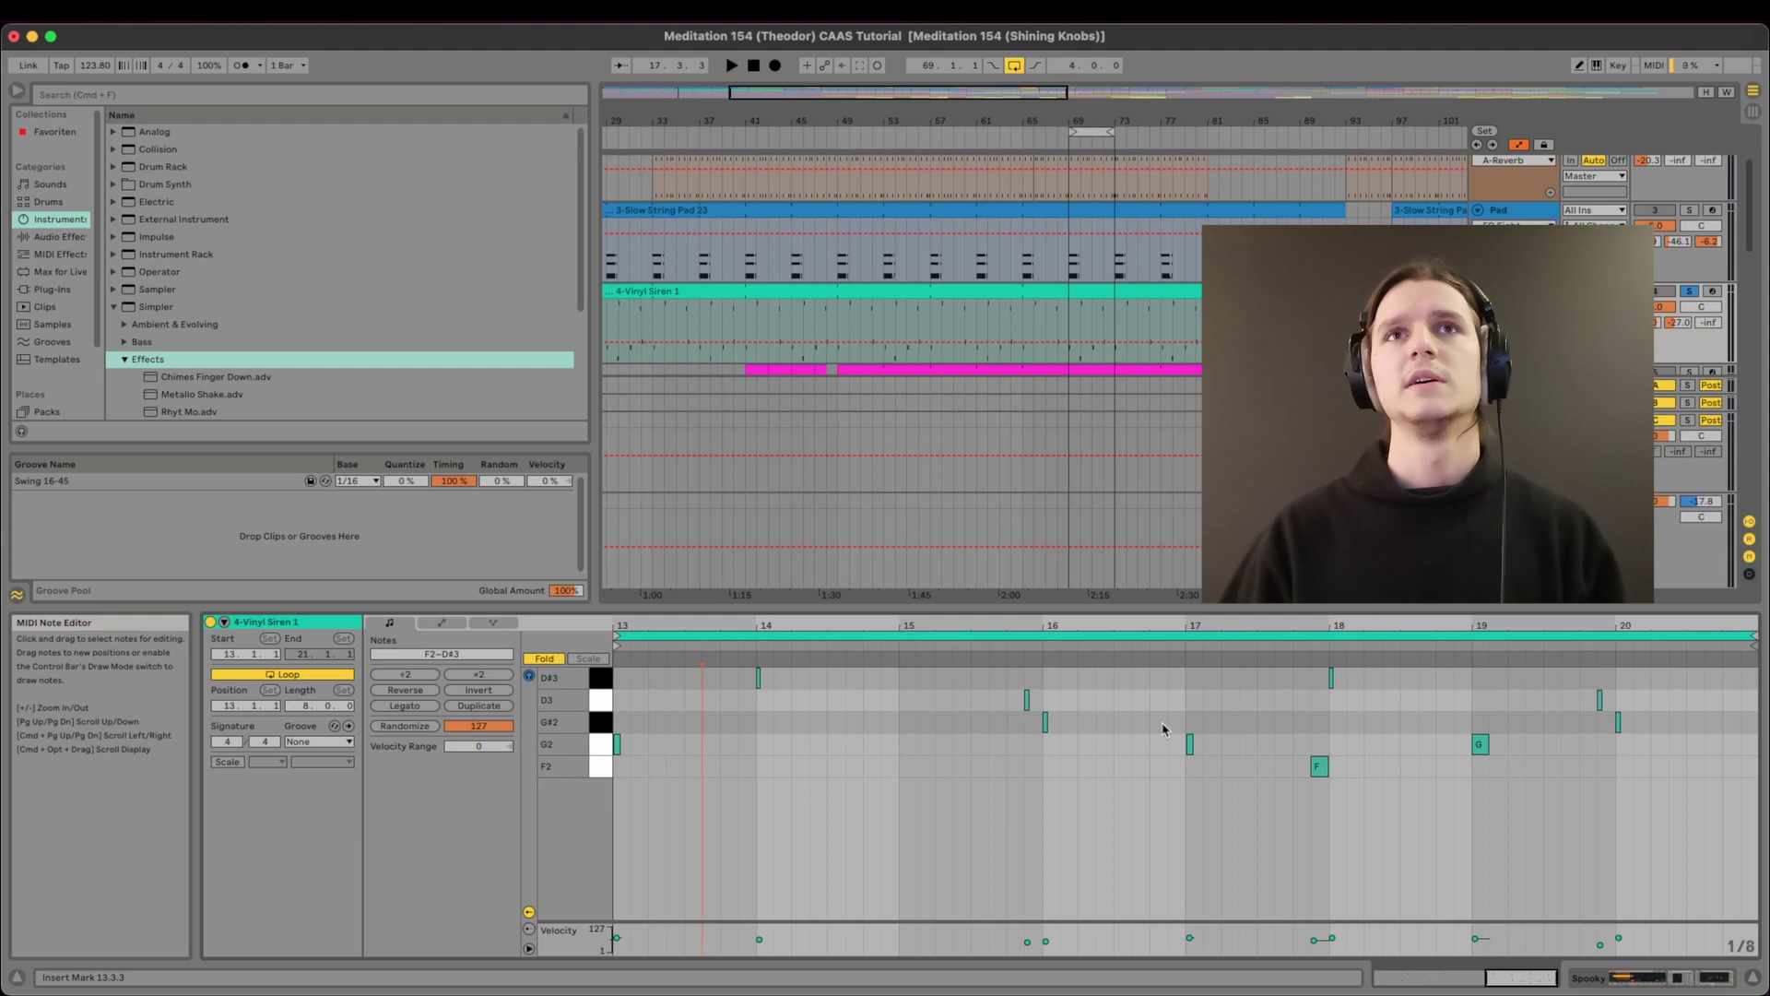
Play the arrangement from bar 69, solo the Perc Misc track and show its device chain from the So Future Kit onward.
scroll(1659, 307, "down", 2)
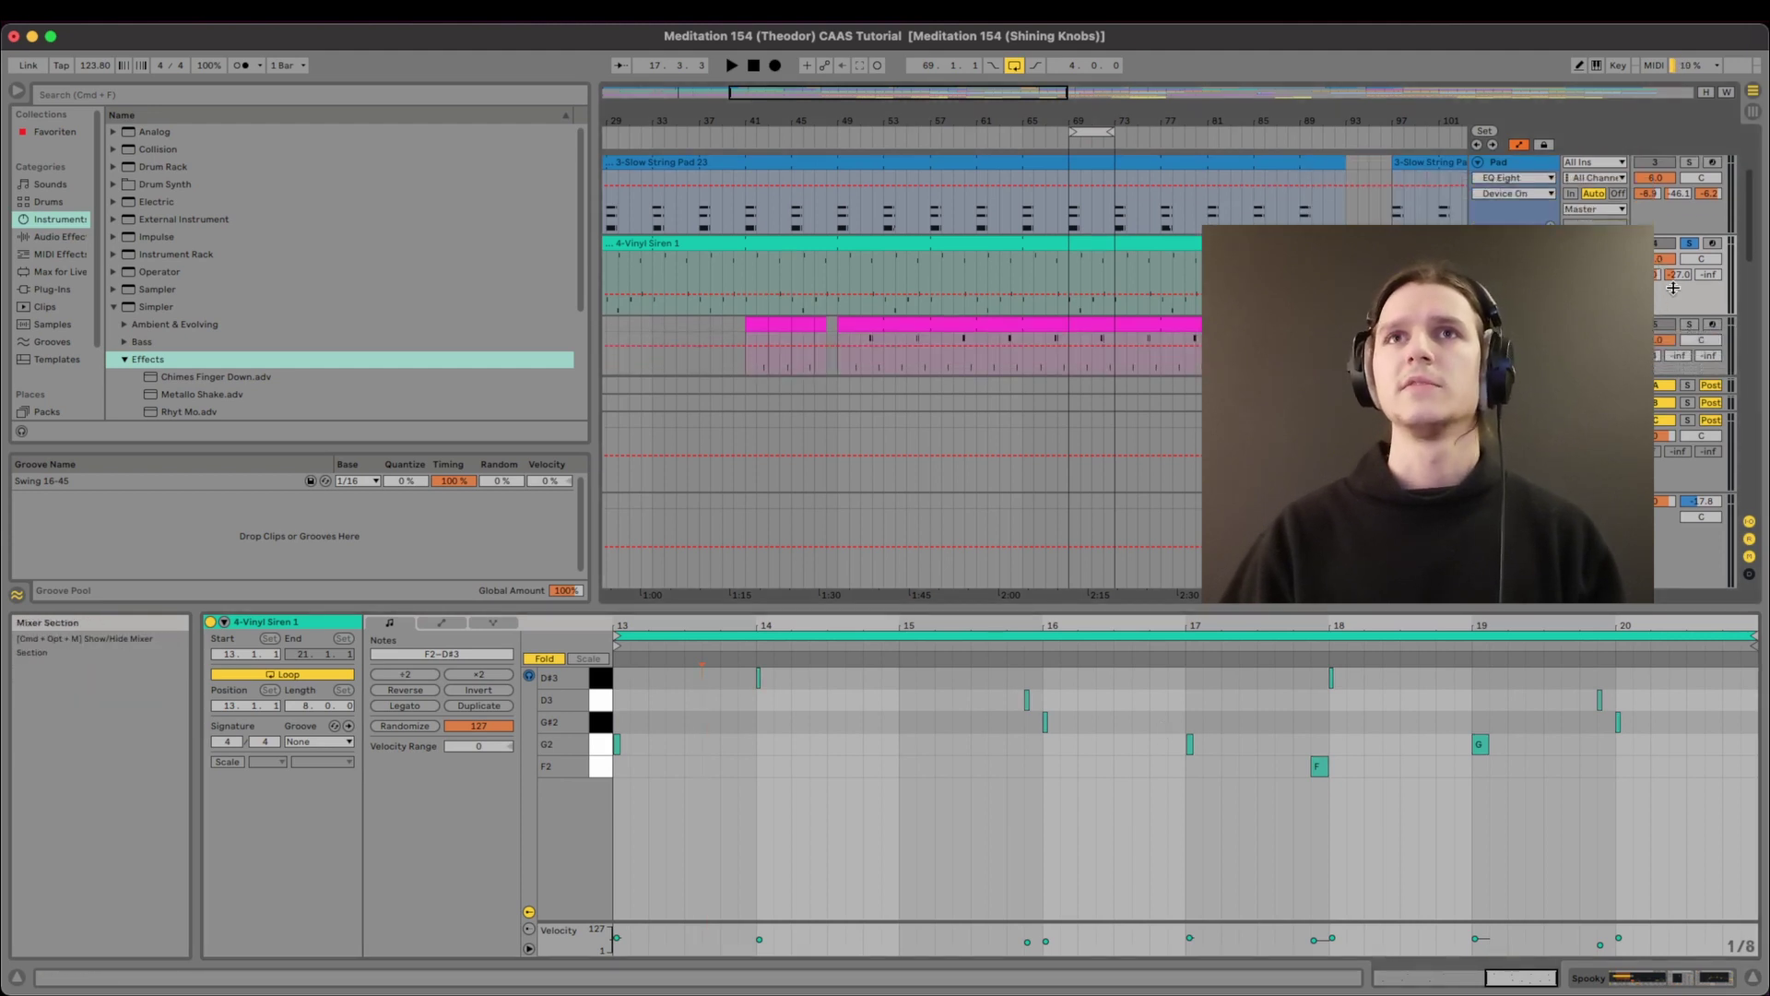
scroll(1668, 298, "up", 2)
scroll(1715, 236, "down", 4)
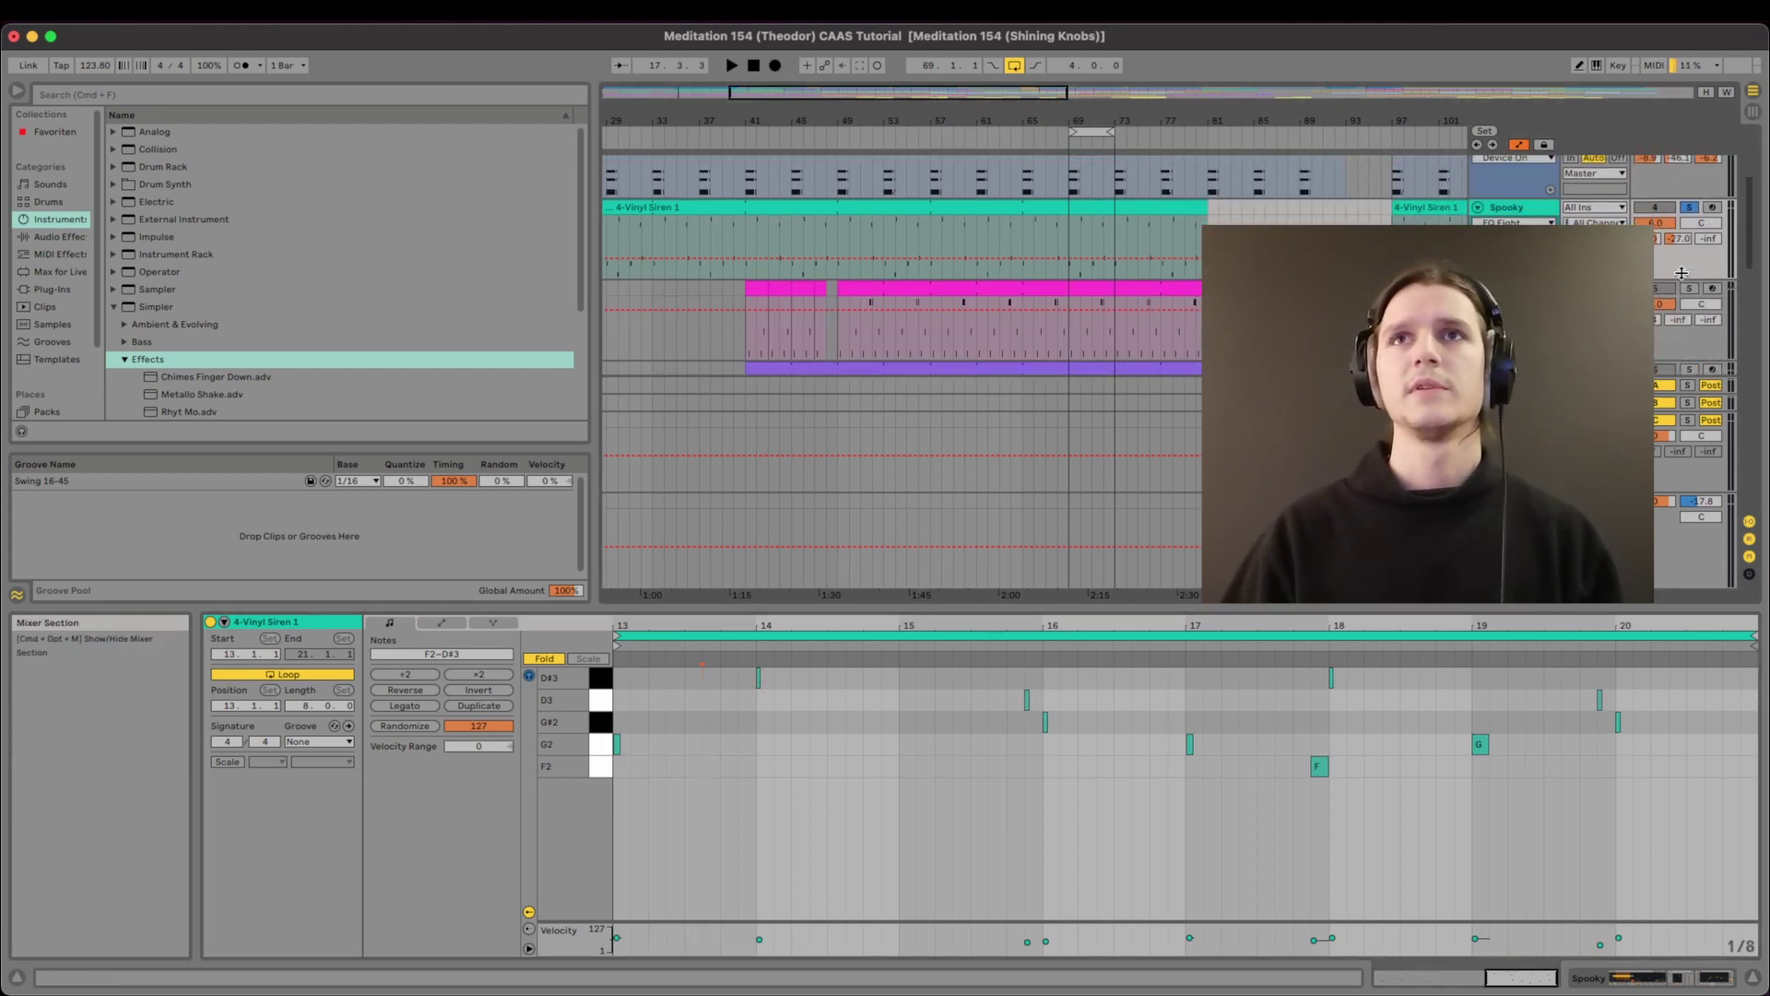
left_click(1067, 232)
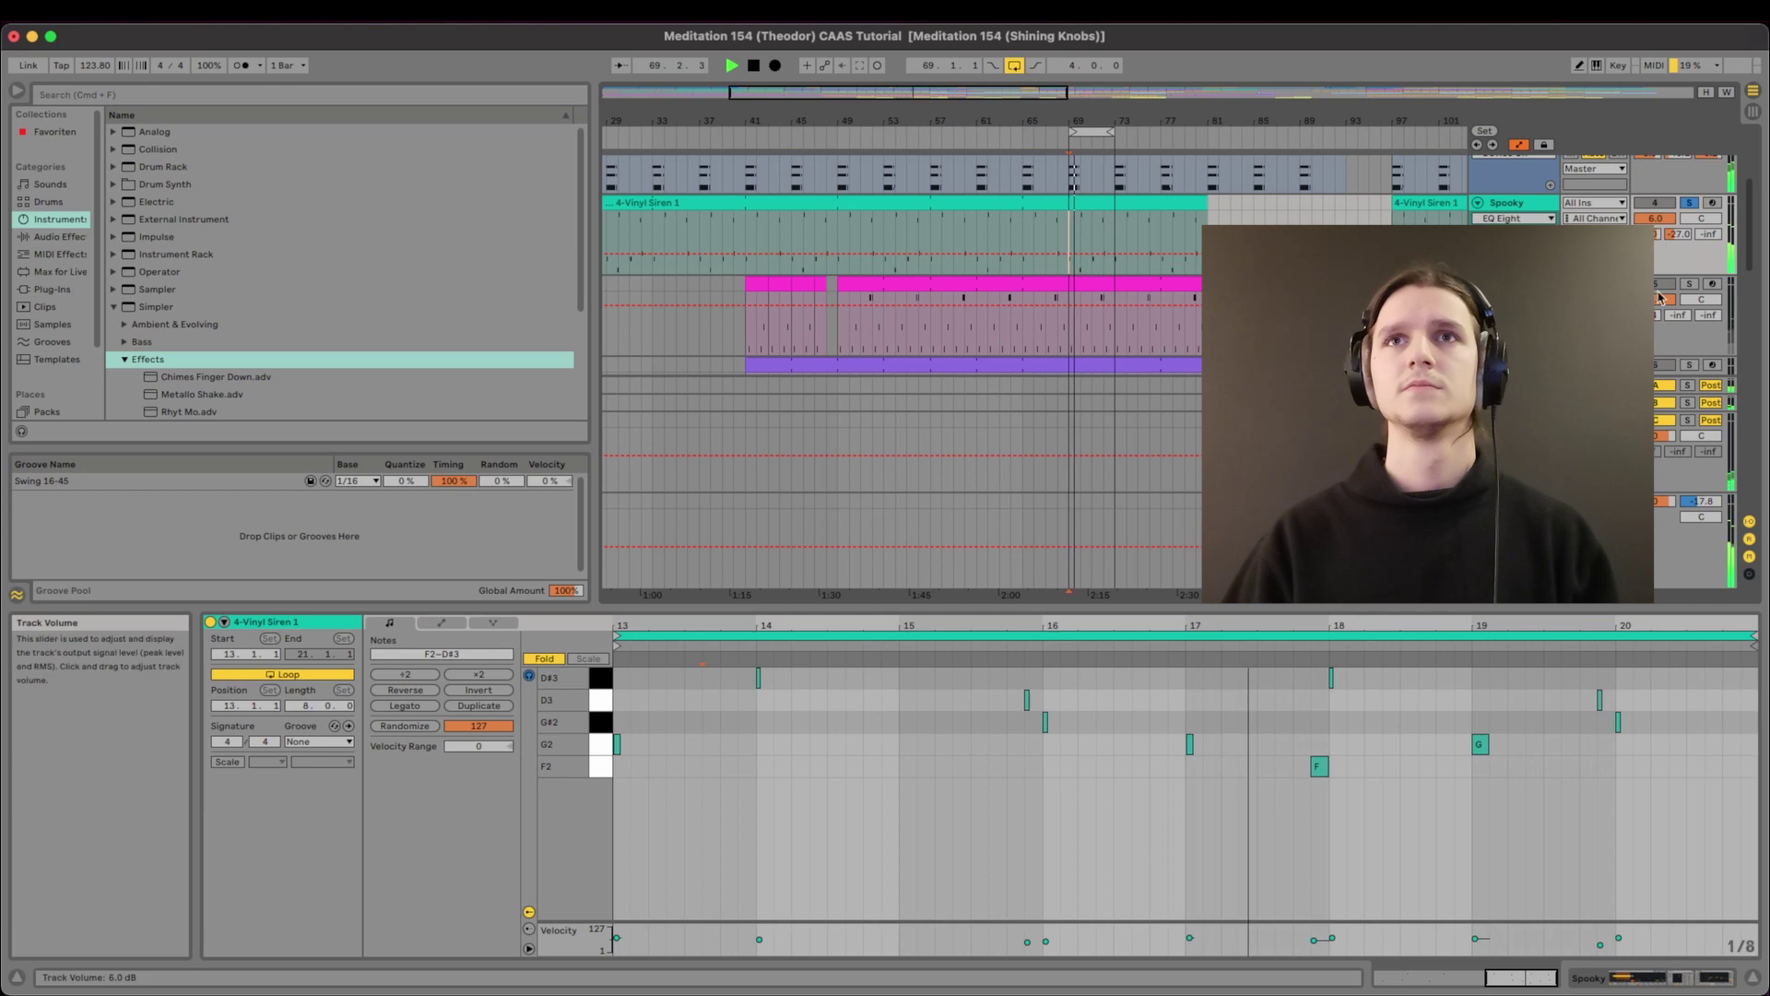
left_click(1688, 284)
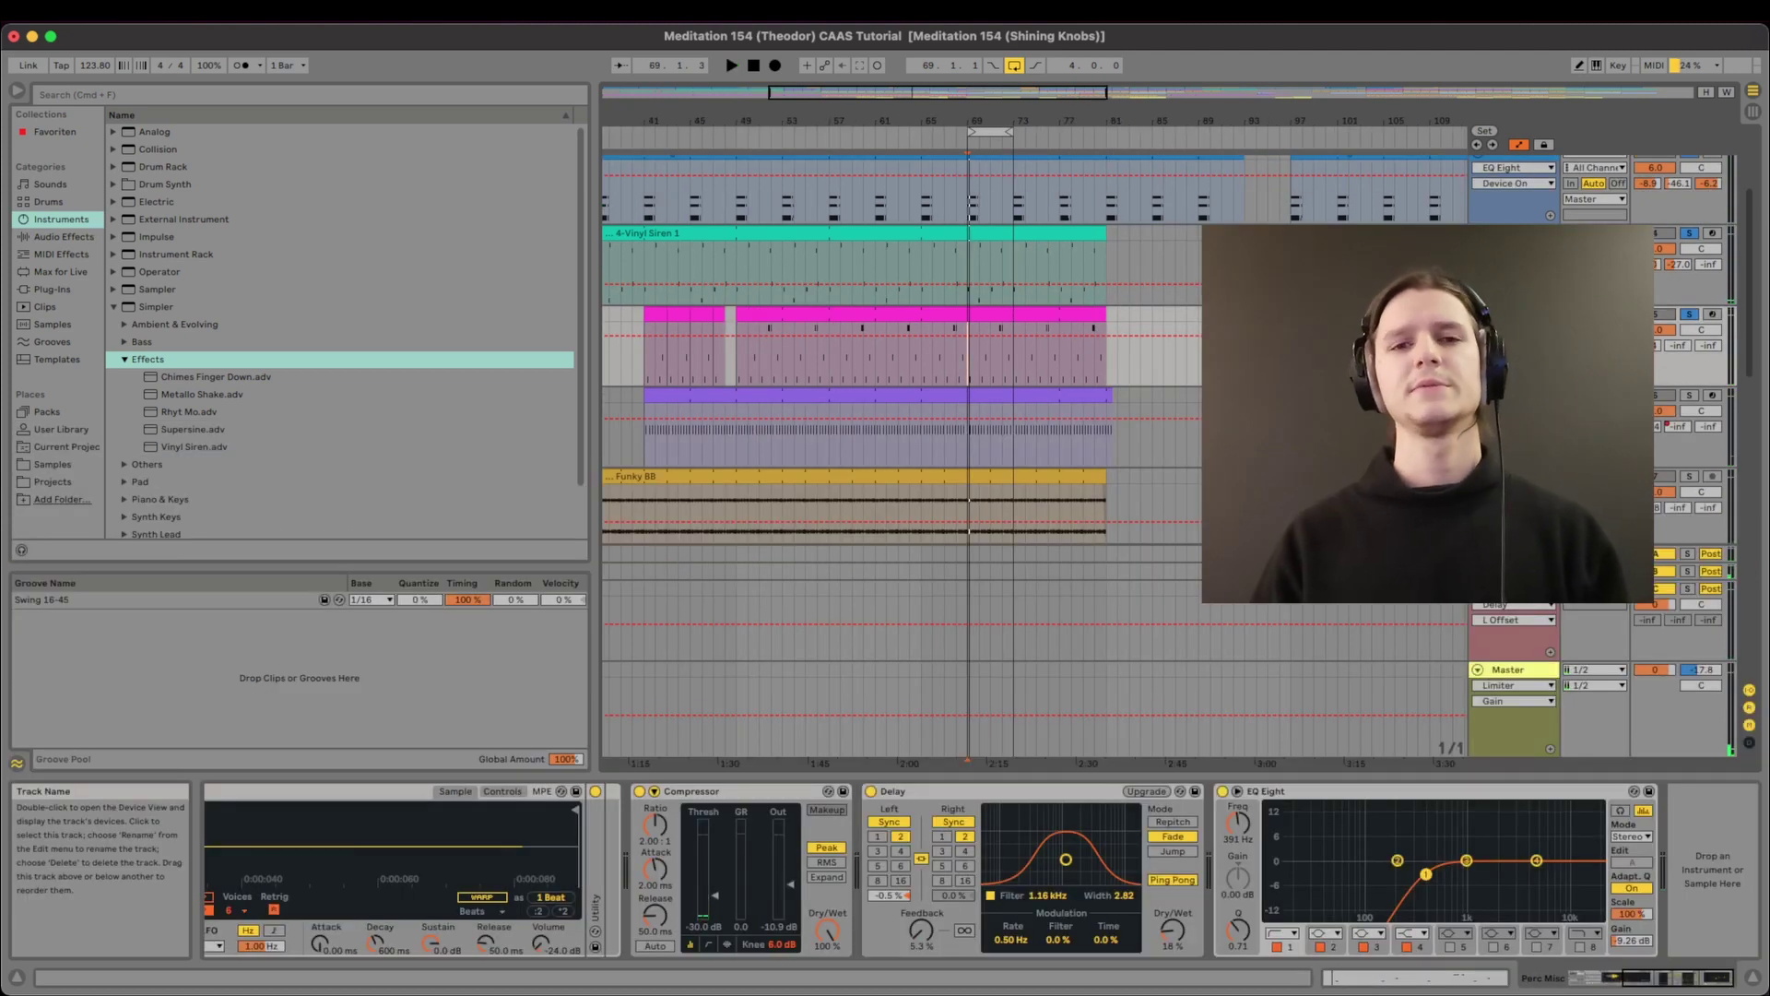
left_click(1511, 314)
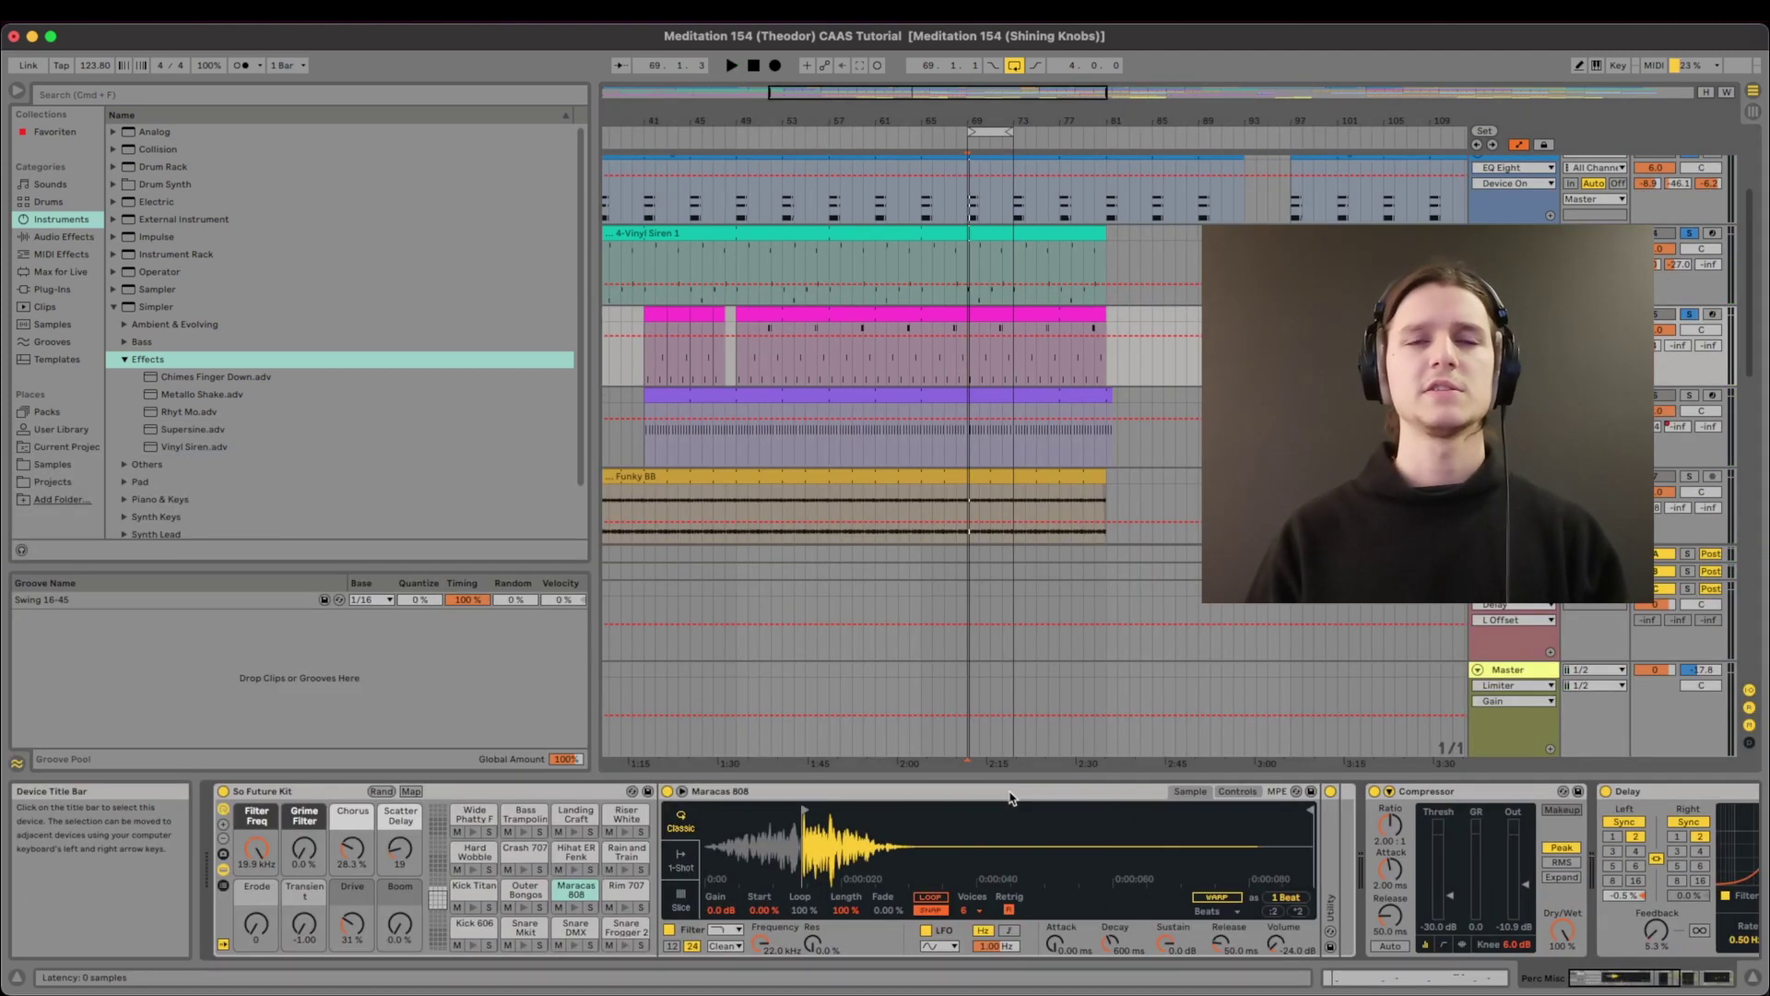
Examine the rest of the Perc Misc device chain, including the Delay, and unfold the Compressor's sidechain settings.
scroll(1009, 799, "right", 8)
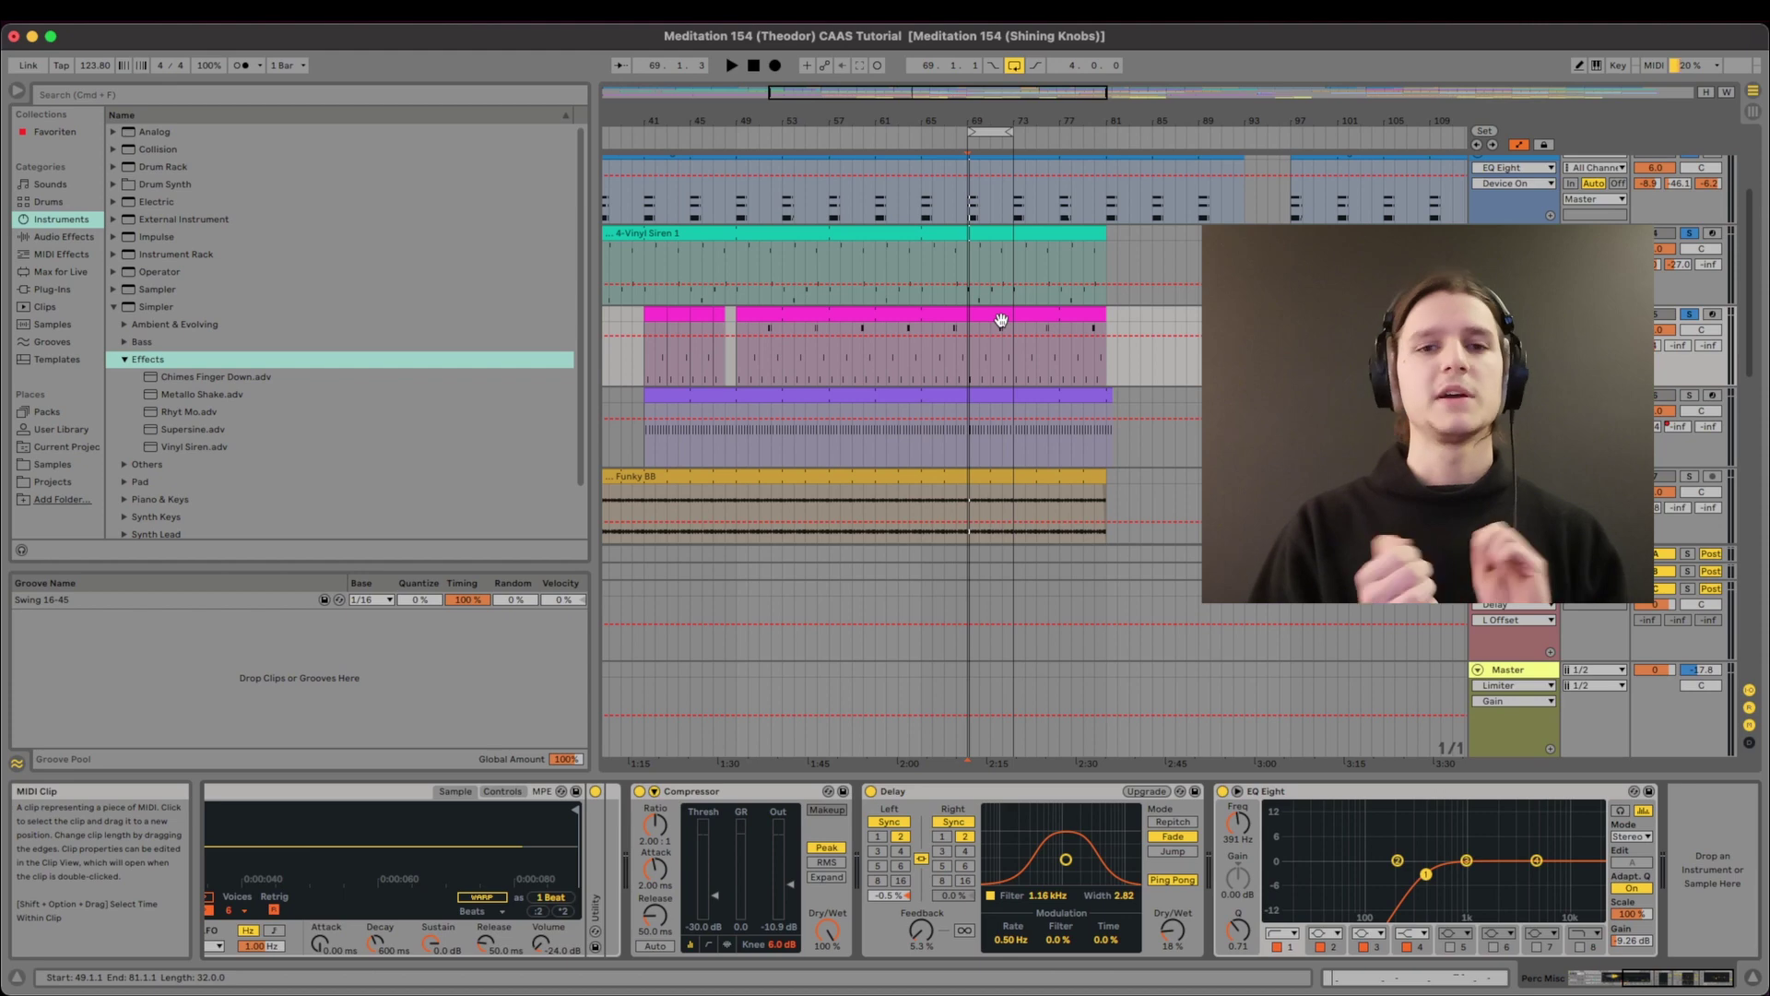
double_click(1000, 320)
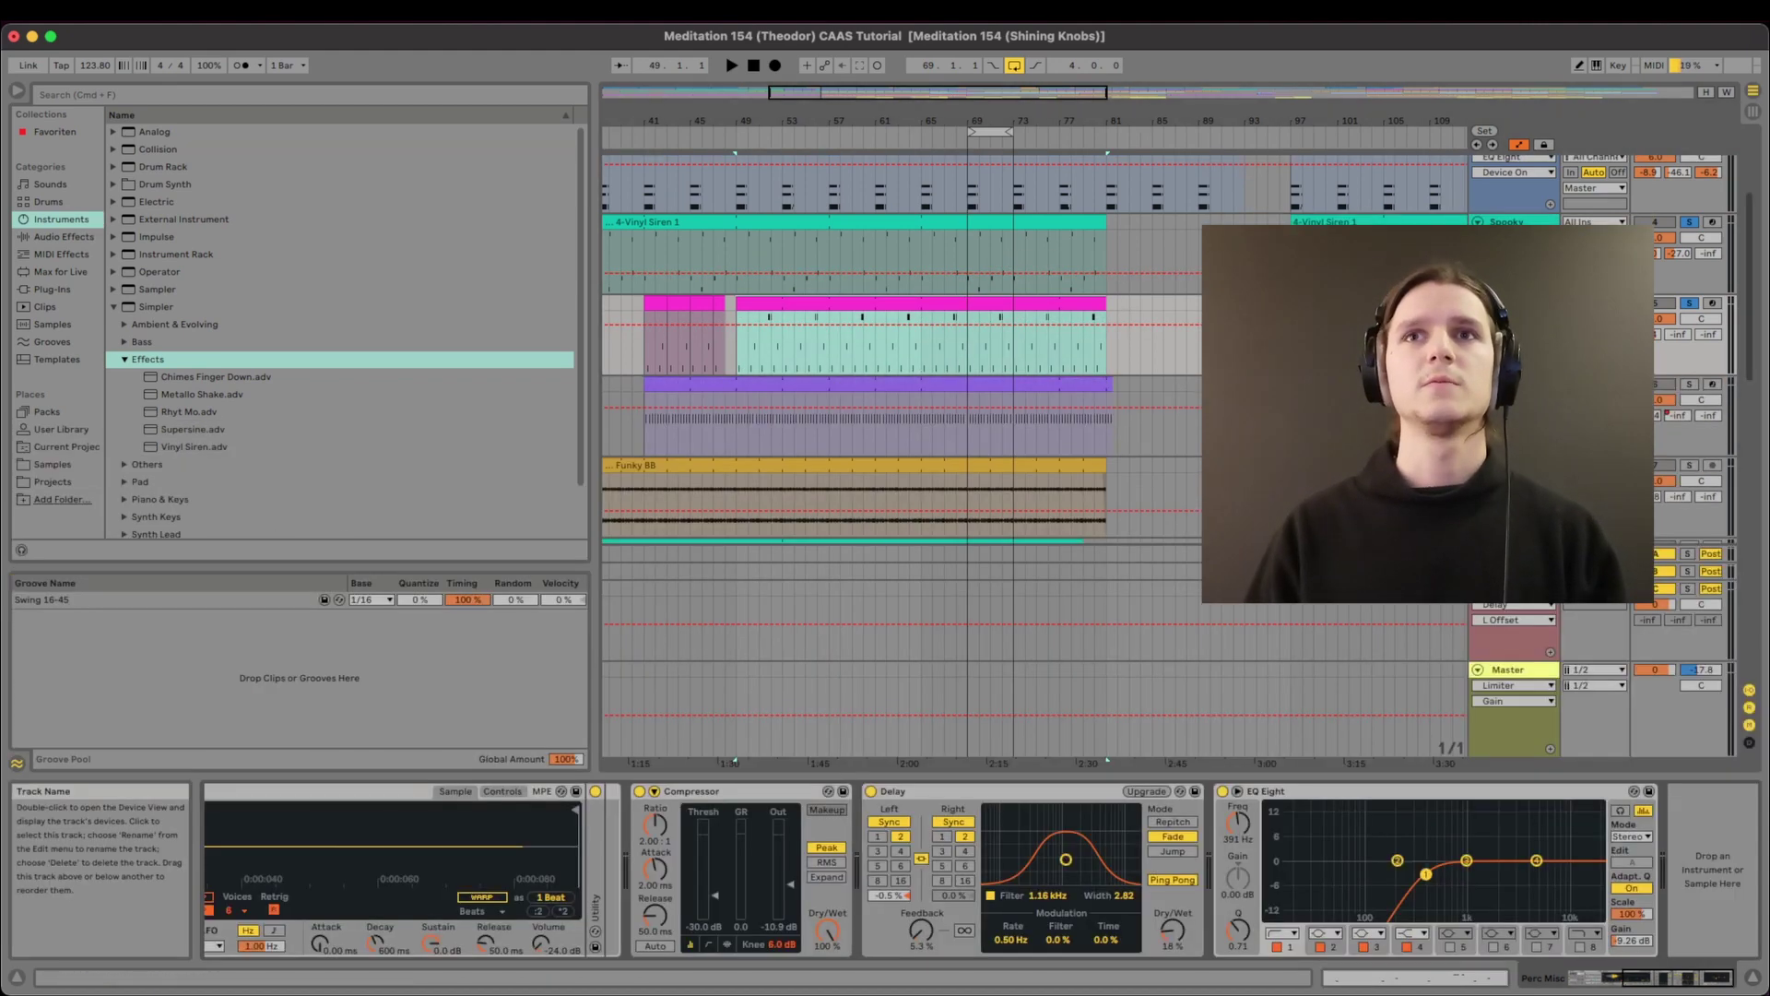
scroll(1014, 867, "left", 5)
scroll(1154, 822, "right", 5)
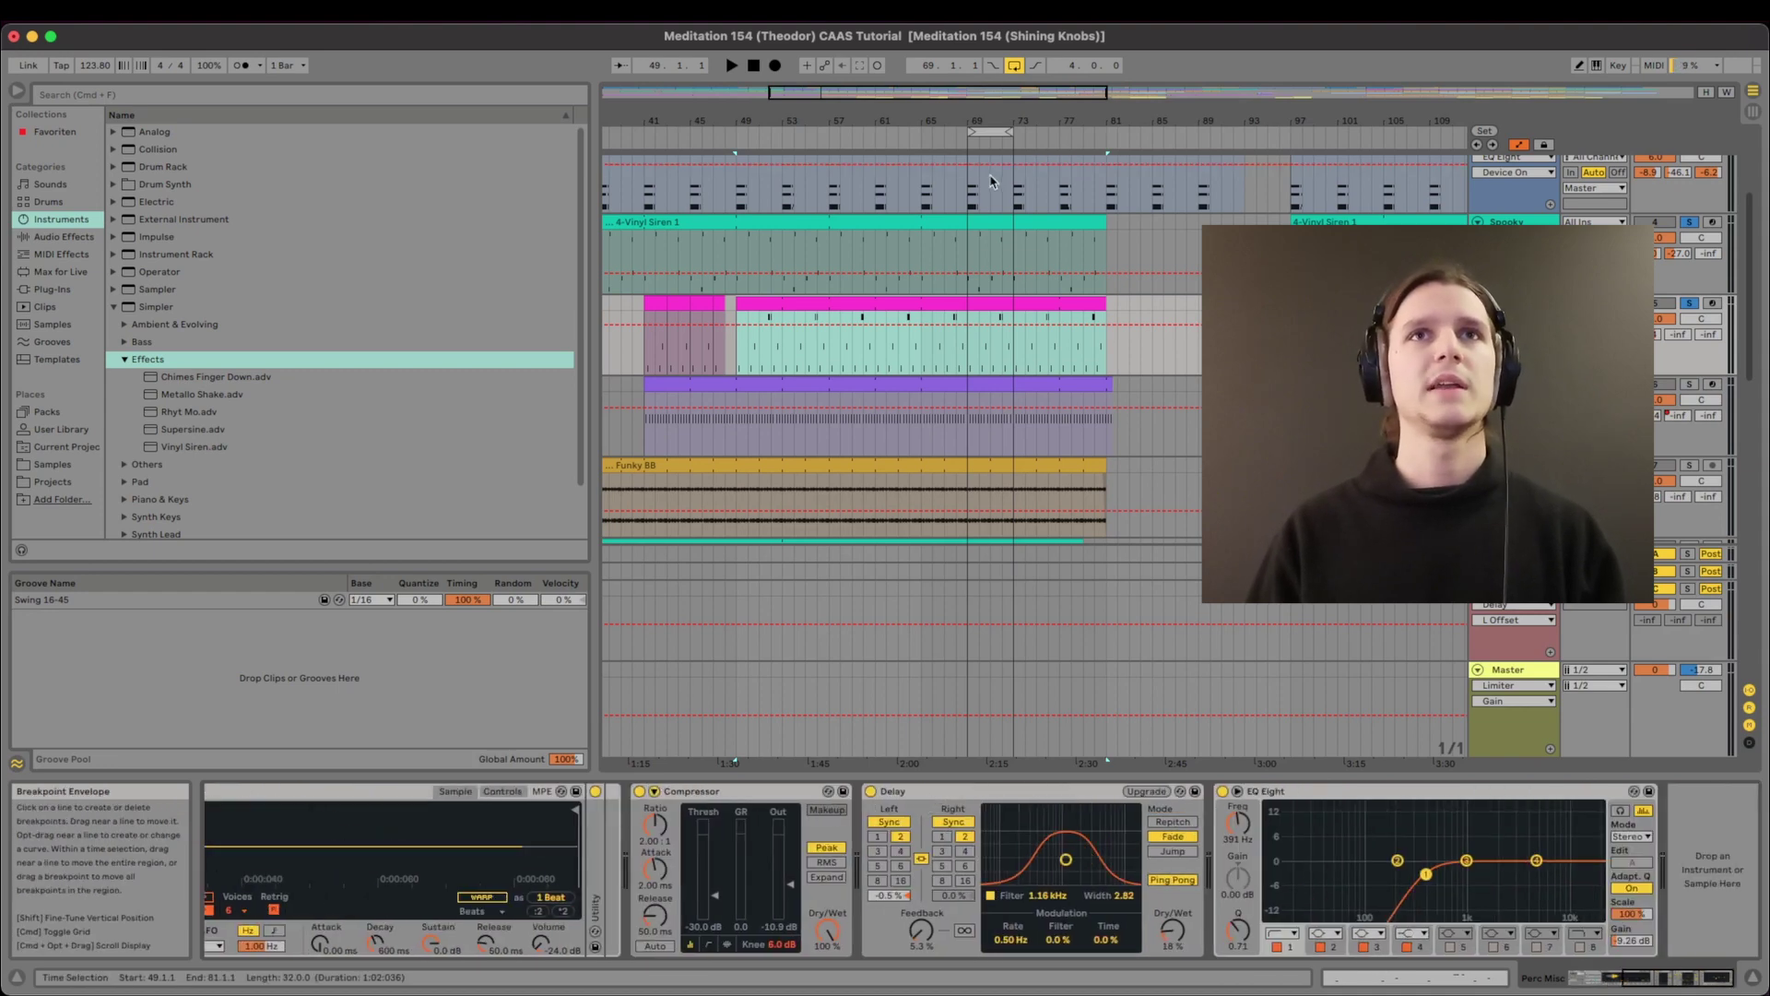
left_click(922, 791)
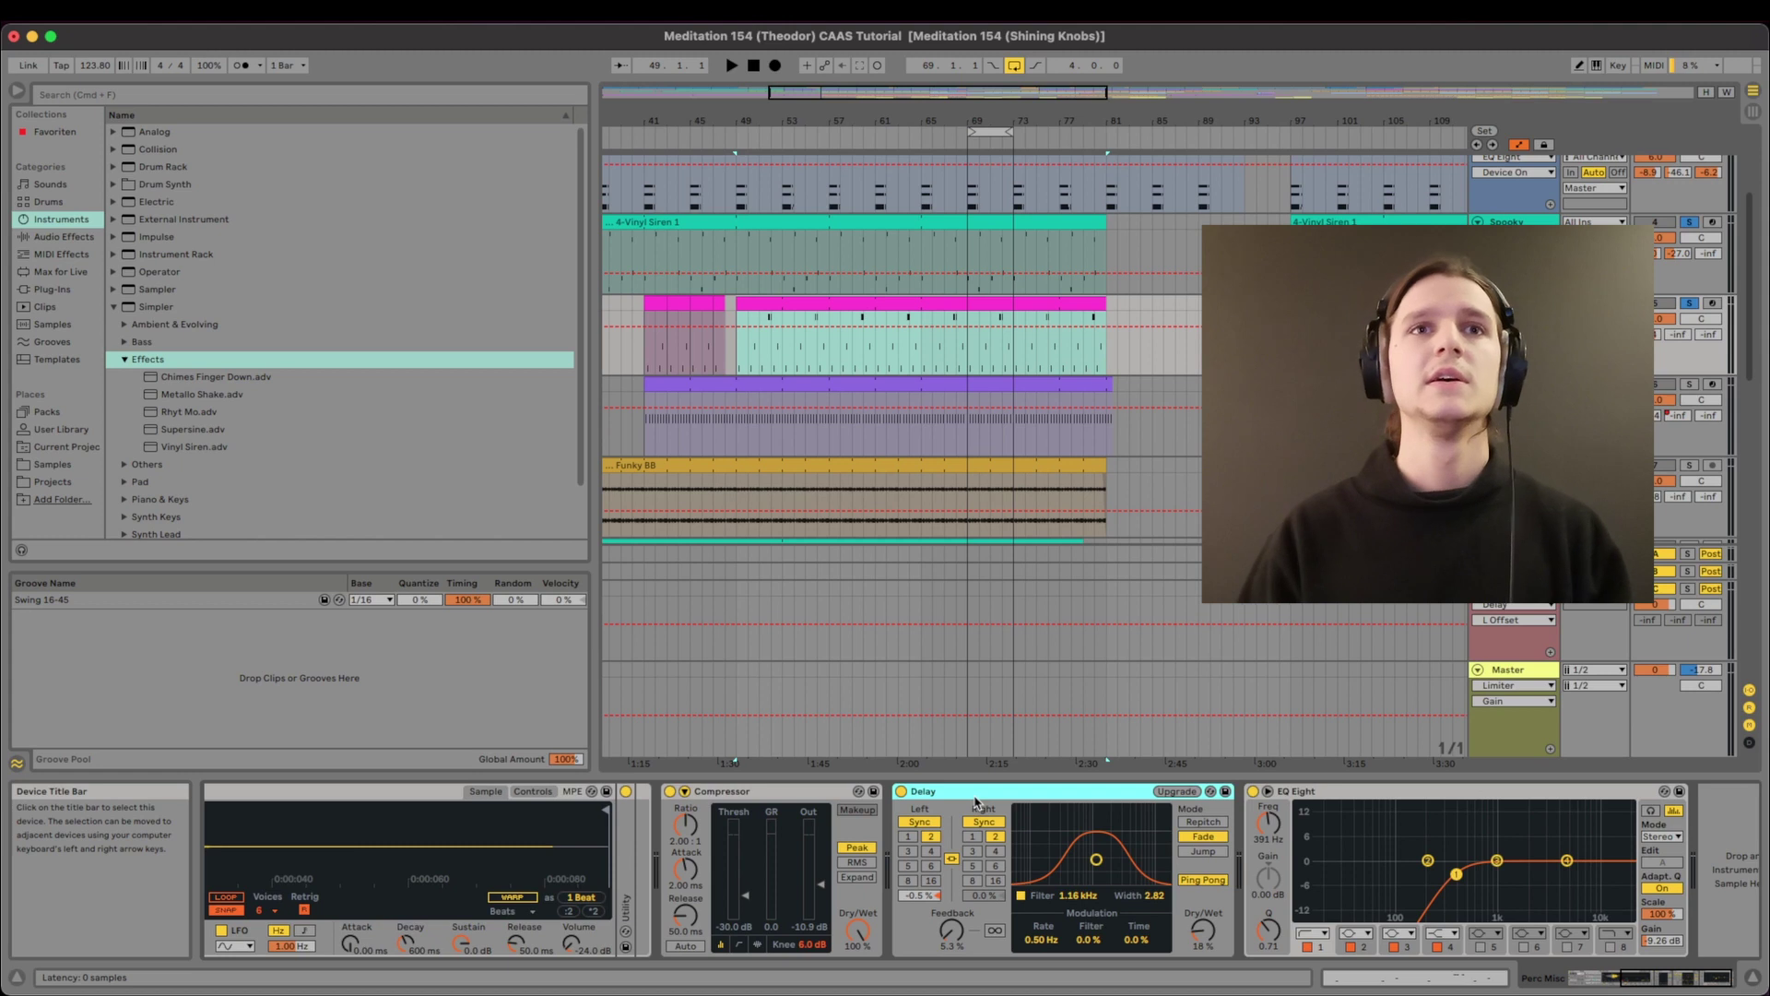
left_click(685, 792)
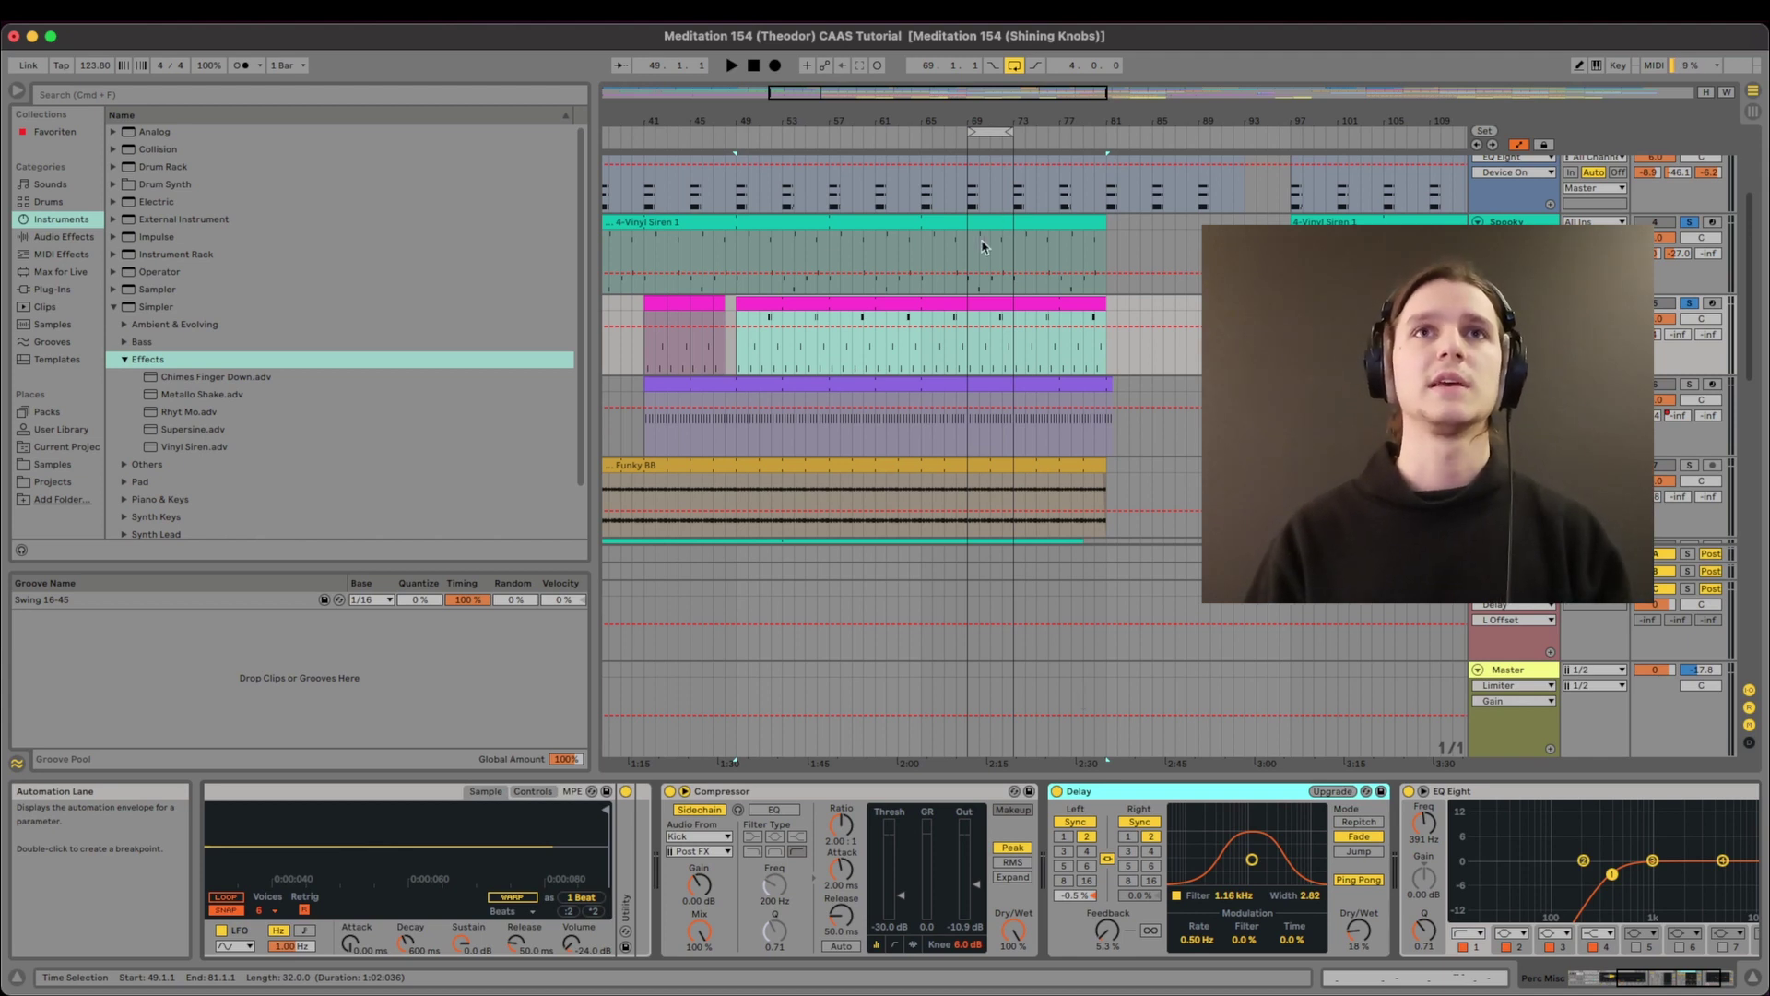
Play the Perc Misc clip from bar 49, bypassing the EQ Eight to compare, and switch the EQ Eight back on.
key("space")
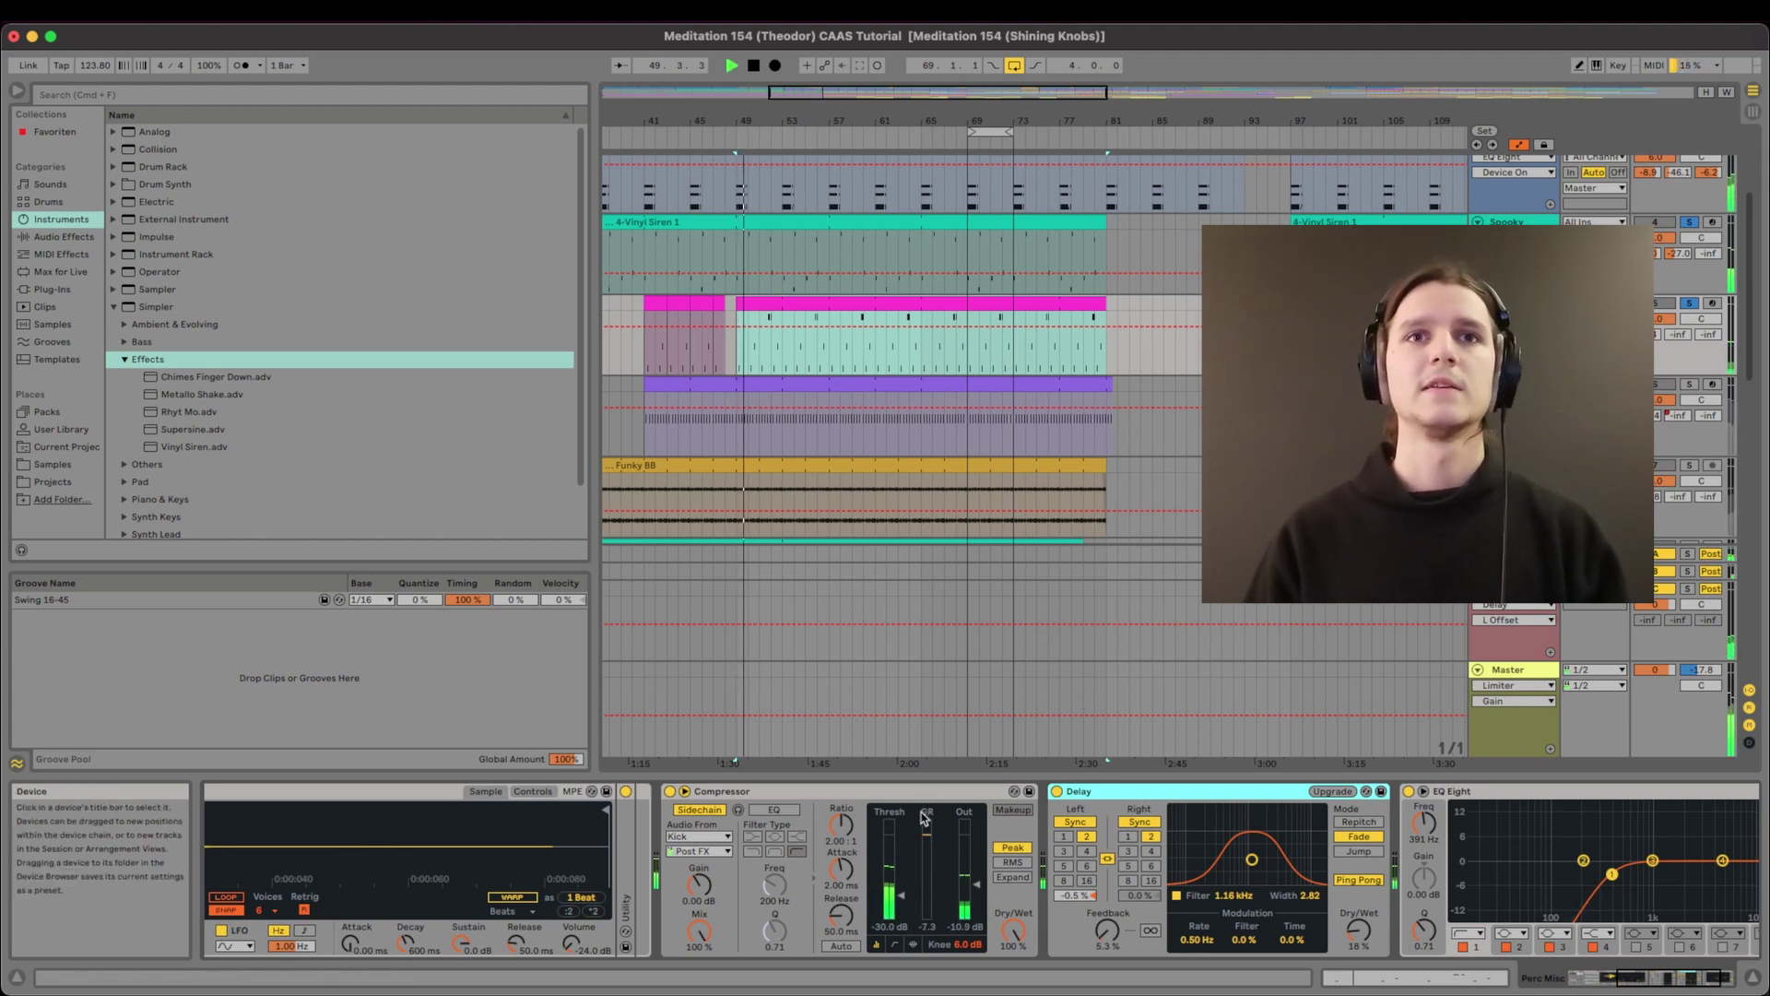
scroll(1383, 885, "right", 3)
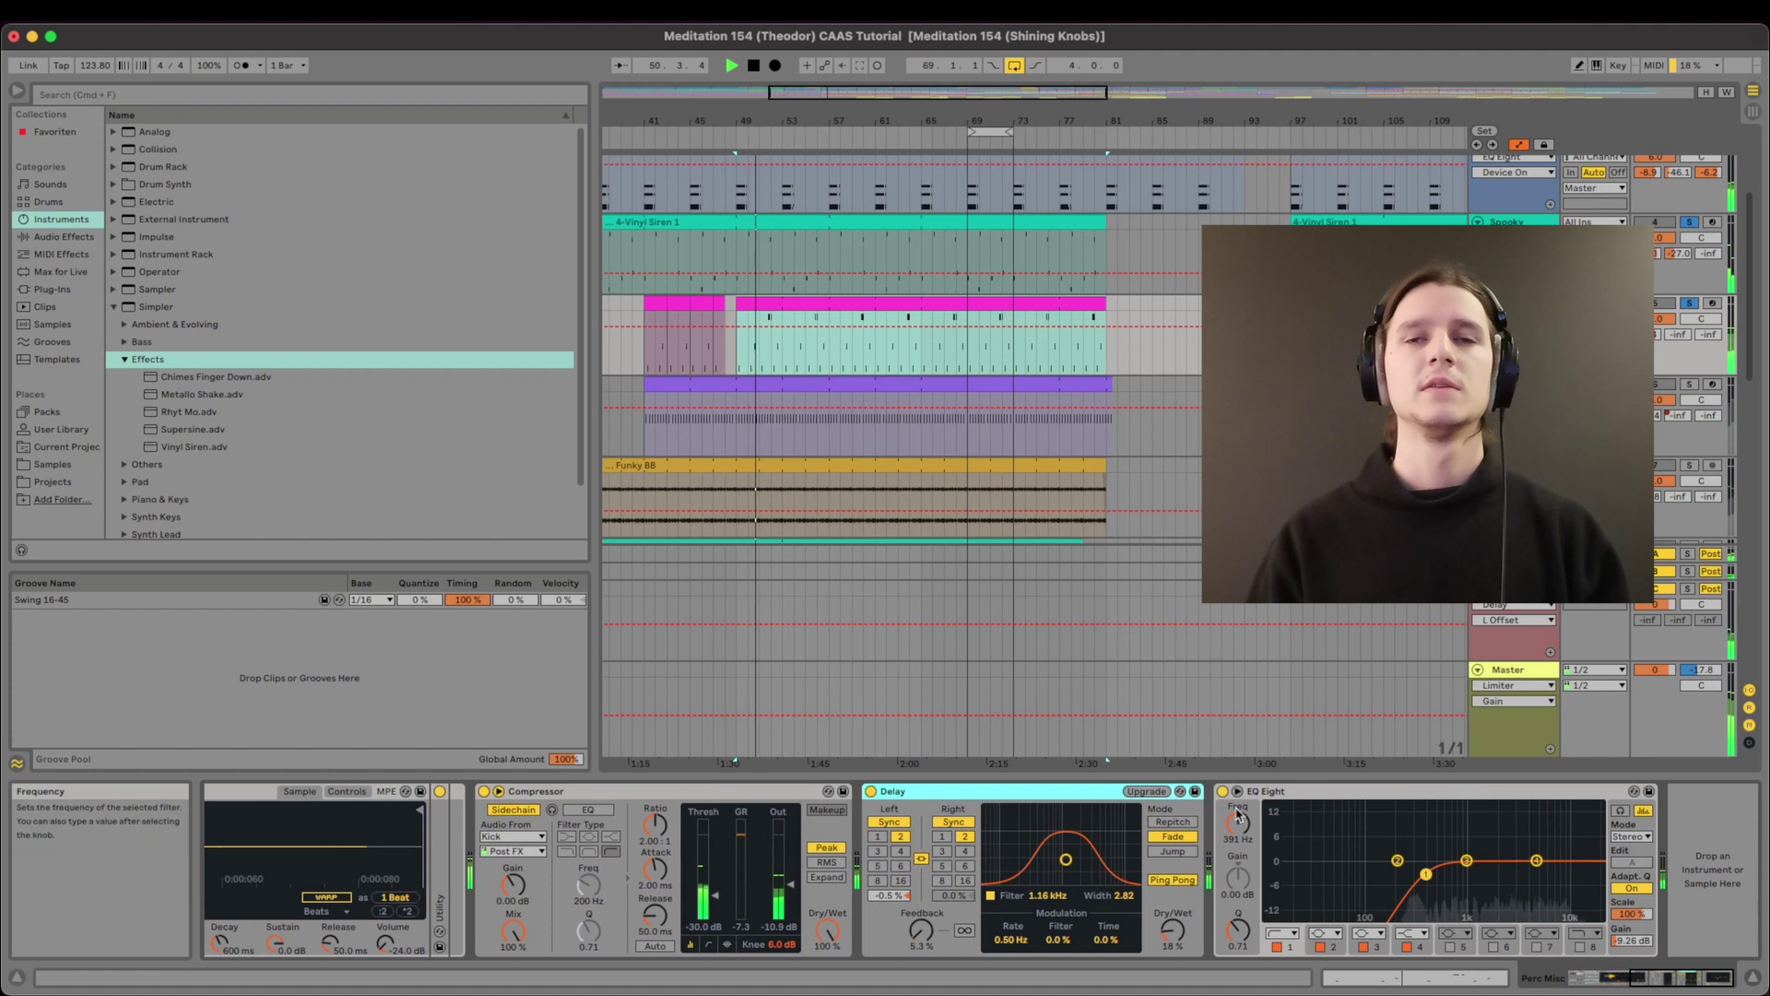
left_click(1224, 792)
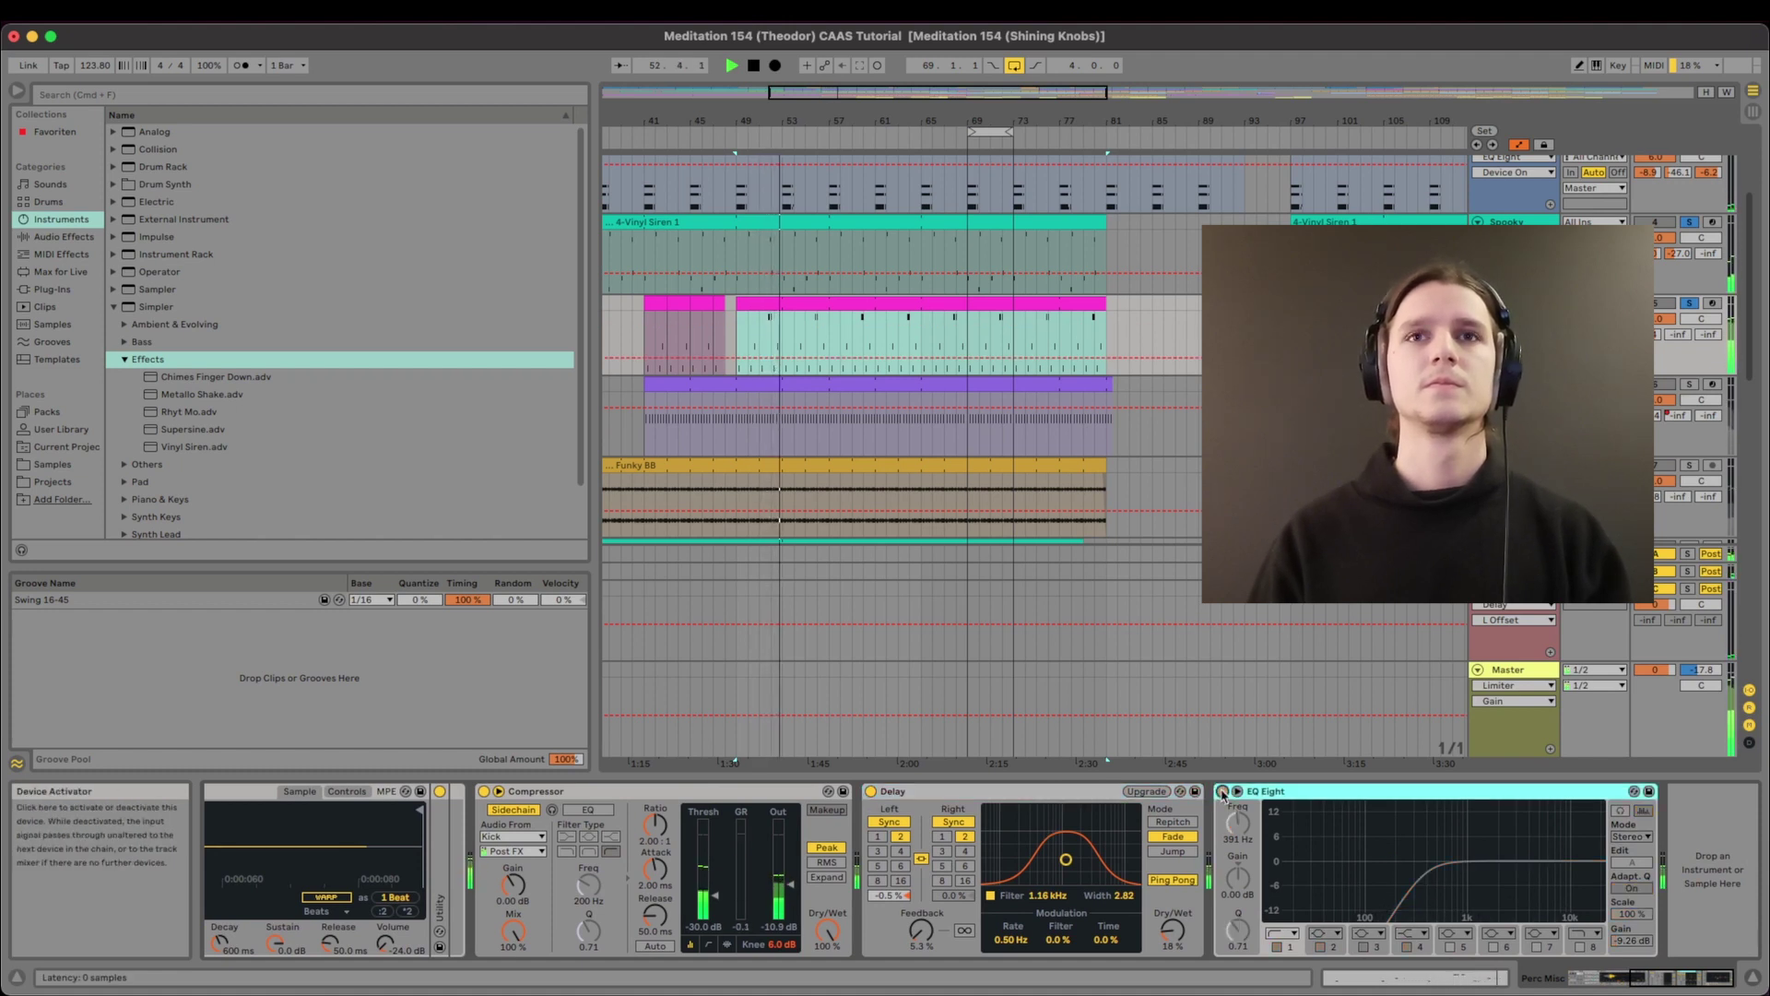
left_click(1223, 792)
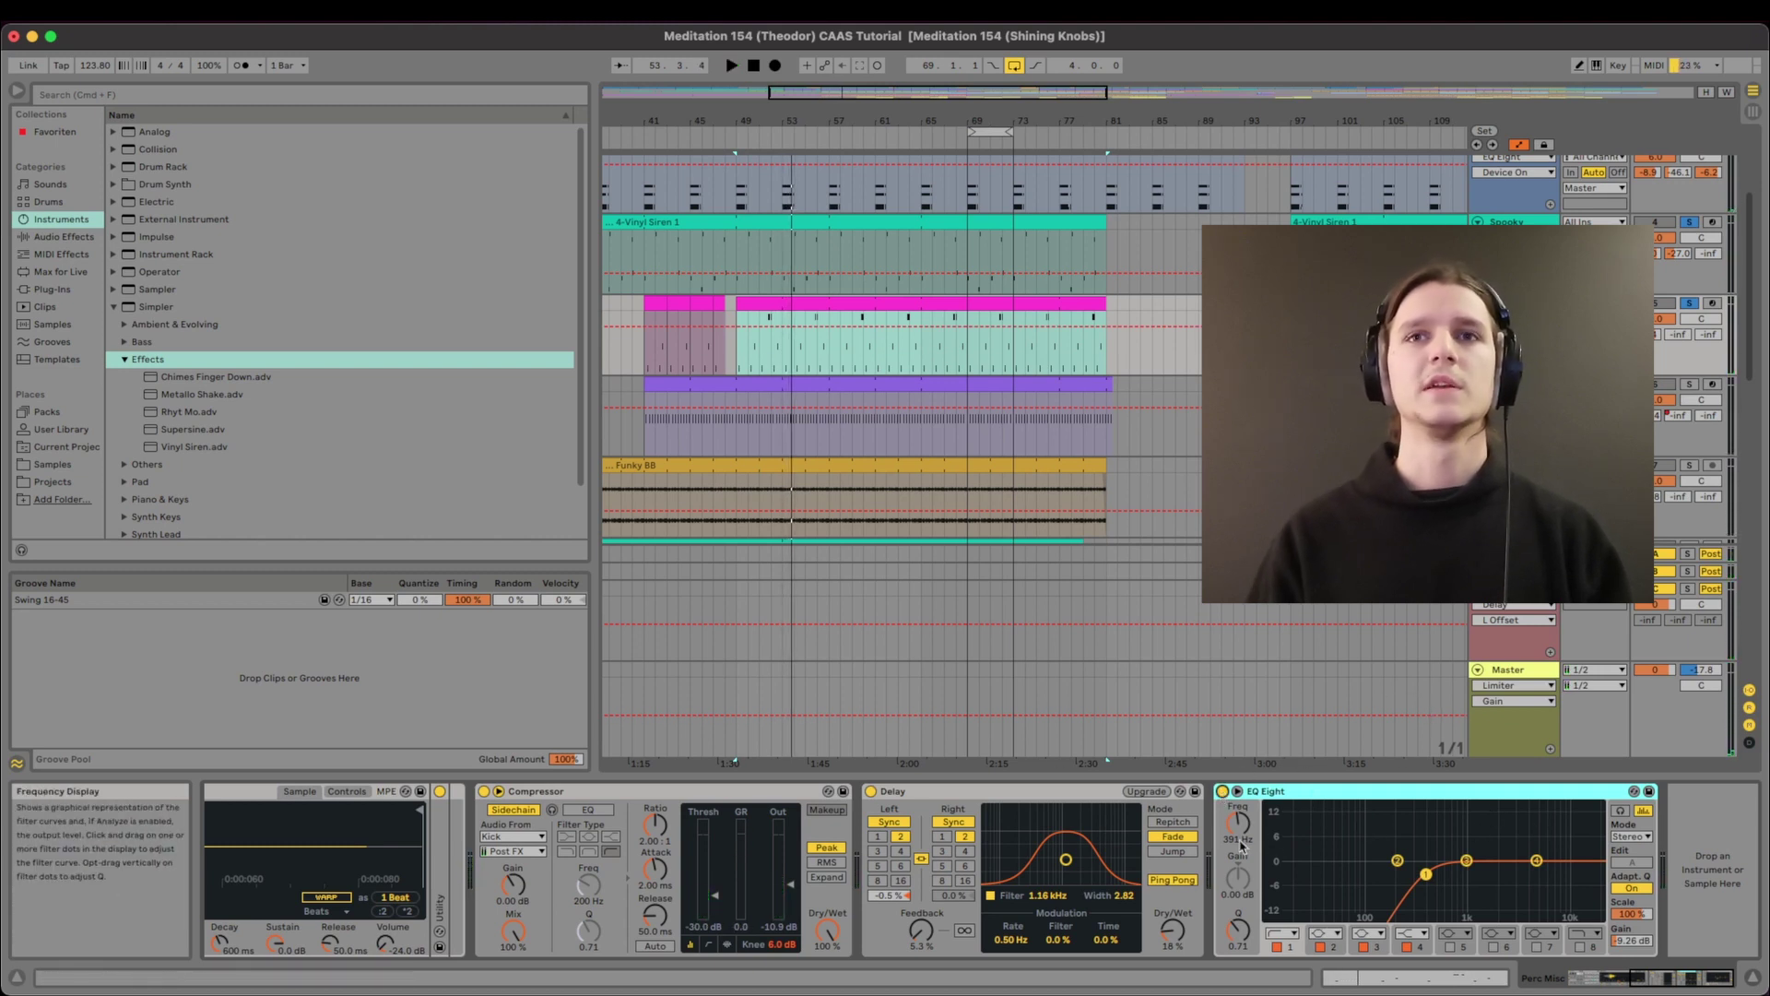
Open the Hat track's clip and highlight its Hihat Closed Yellow notes, ending with those in the first bar.
left_click(964, 356)
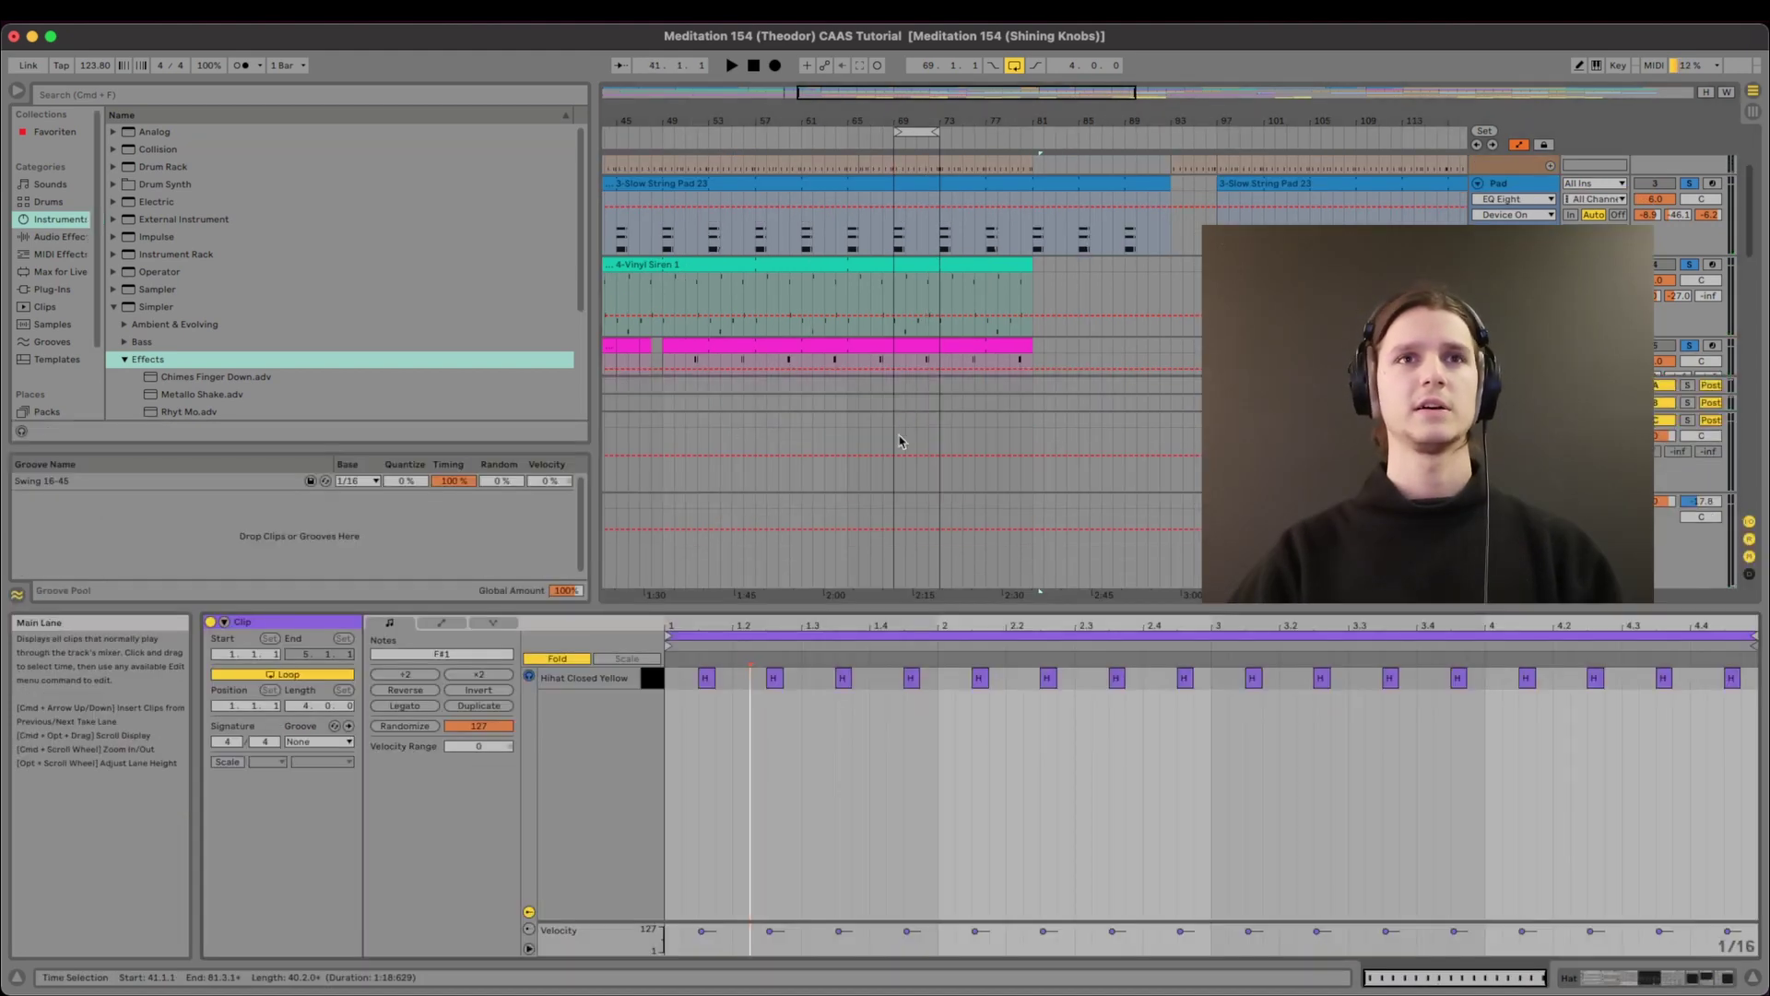
left_click(659, 686)
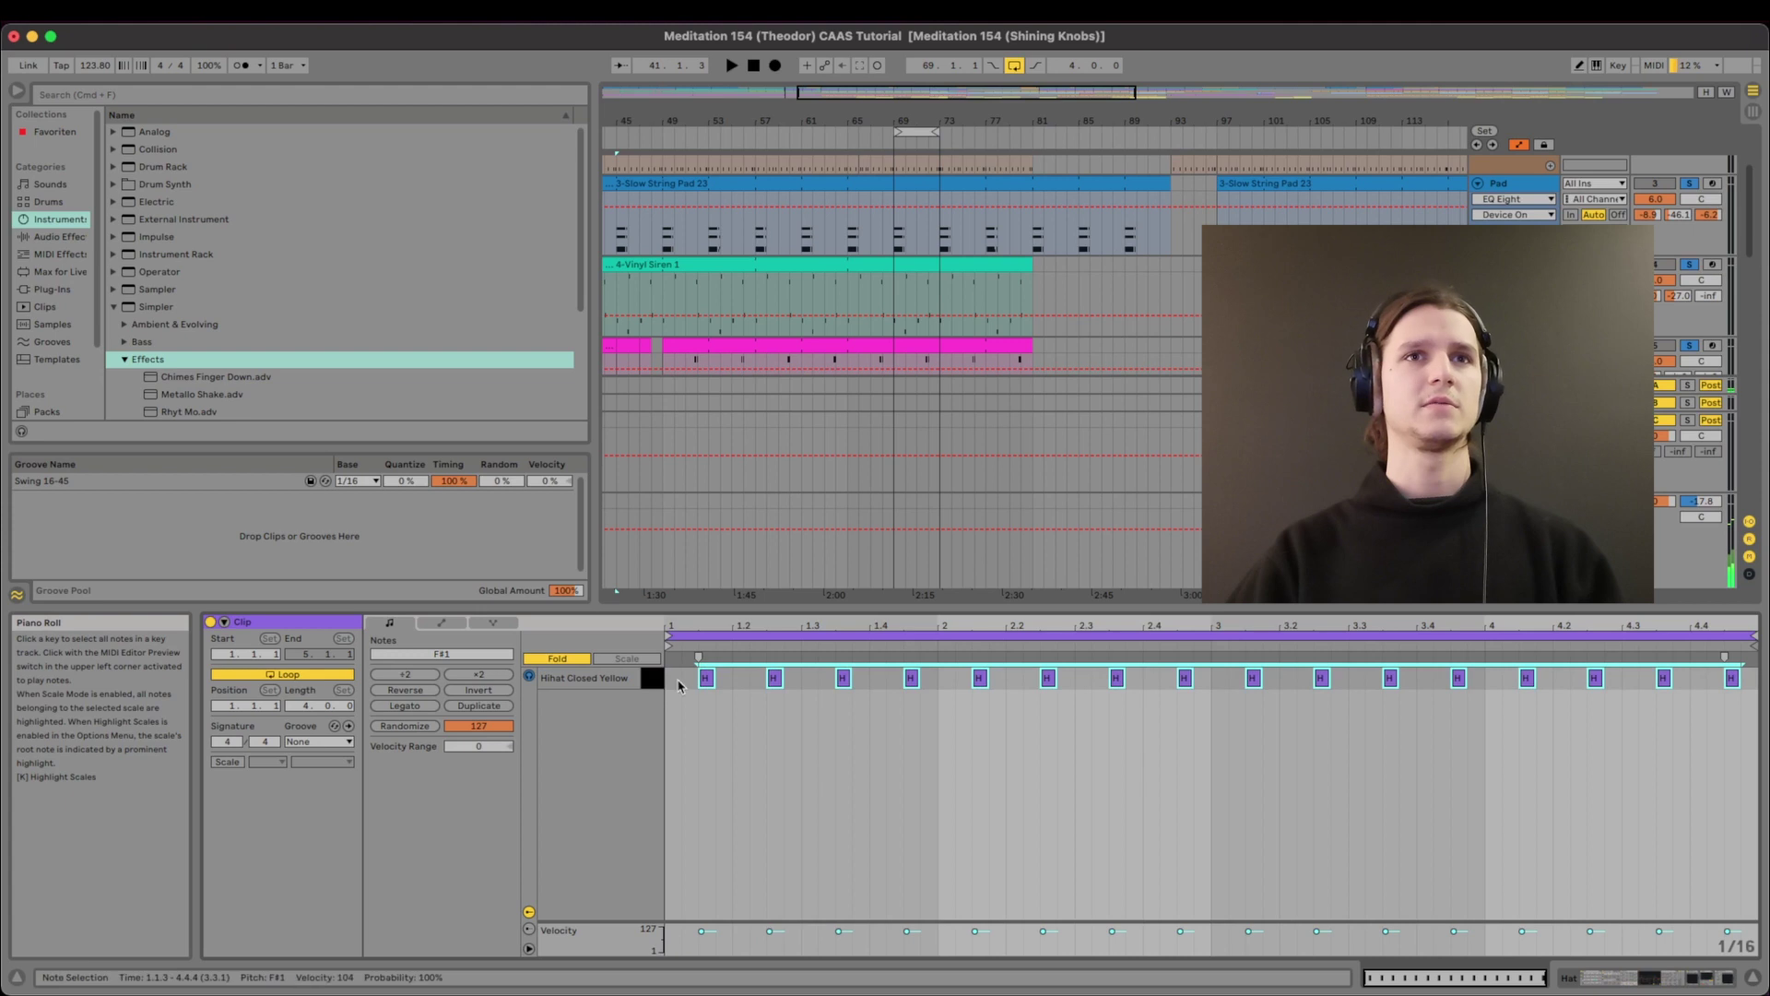
left_click(696, 703)
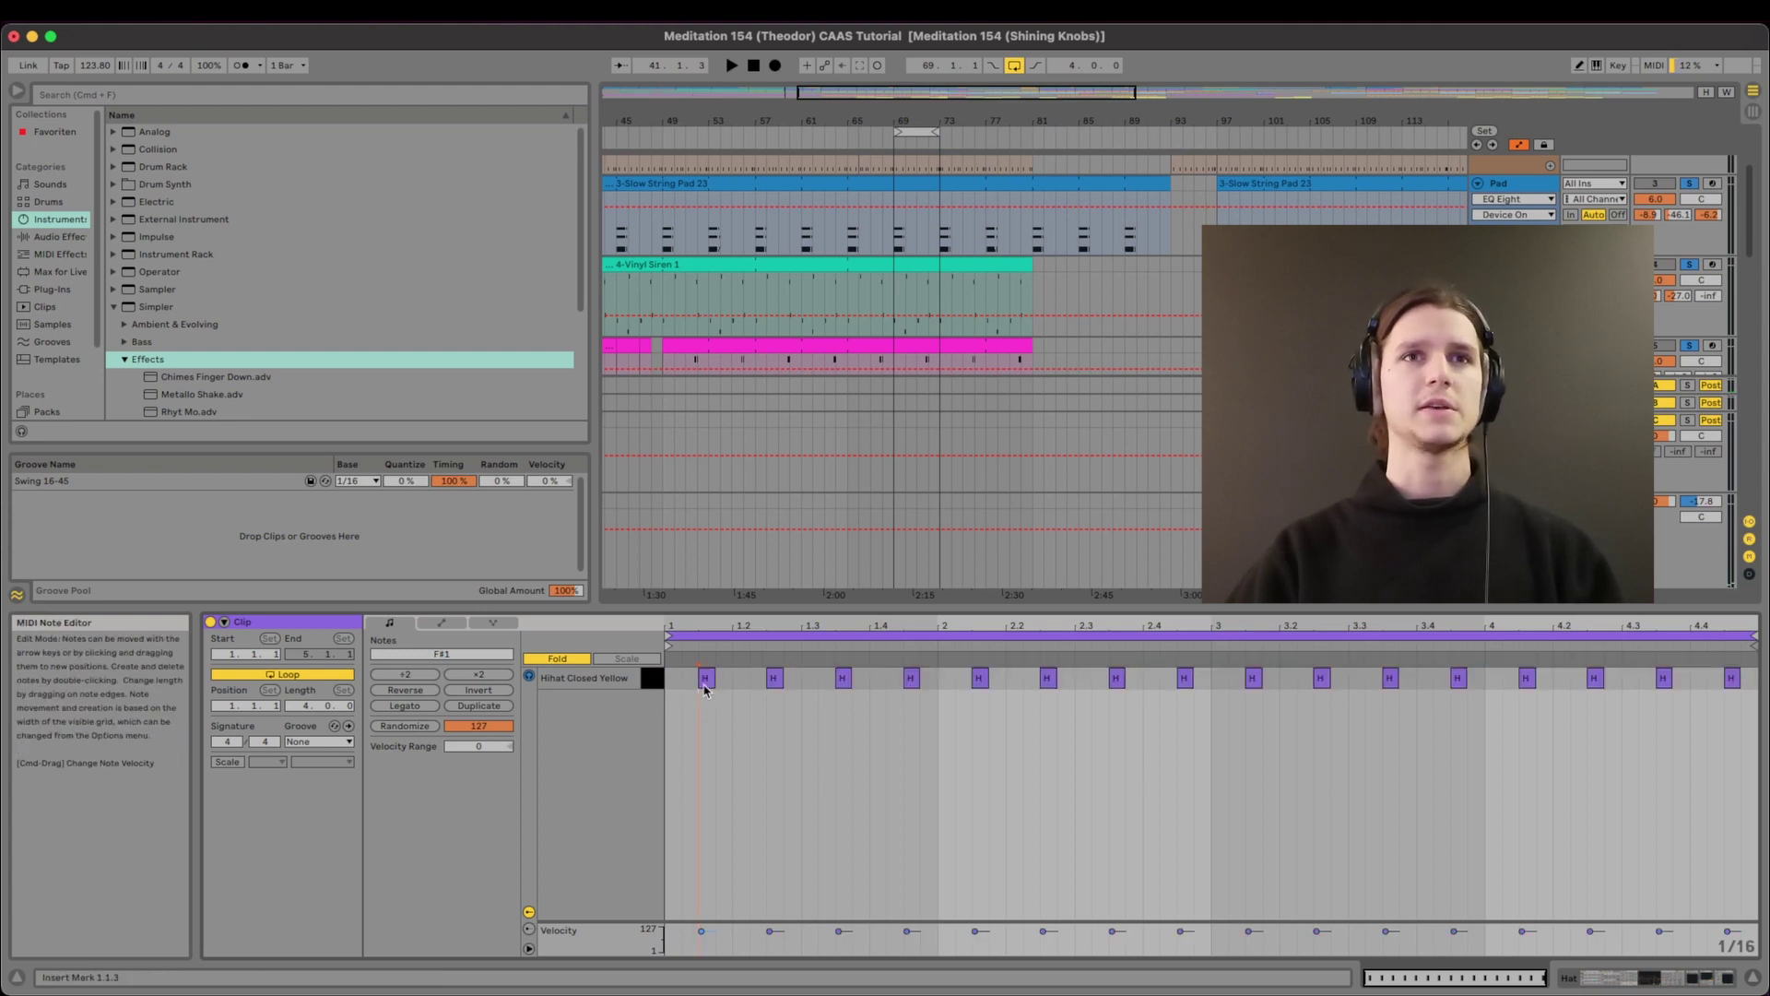
mouse_move(689, 627)
left_mouse_down()
mouse_move(690, 664)
mouse_move(689, 627)
left_mouse_up()
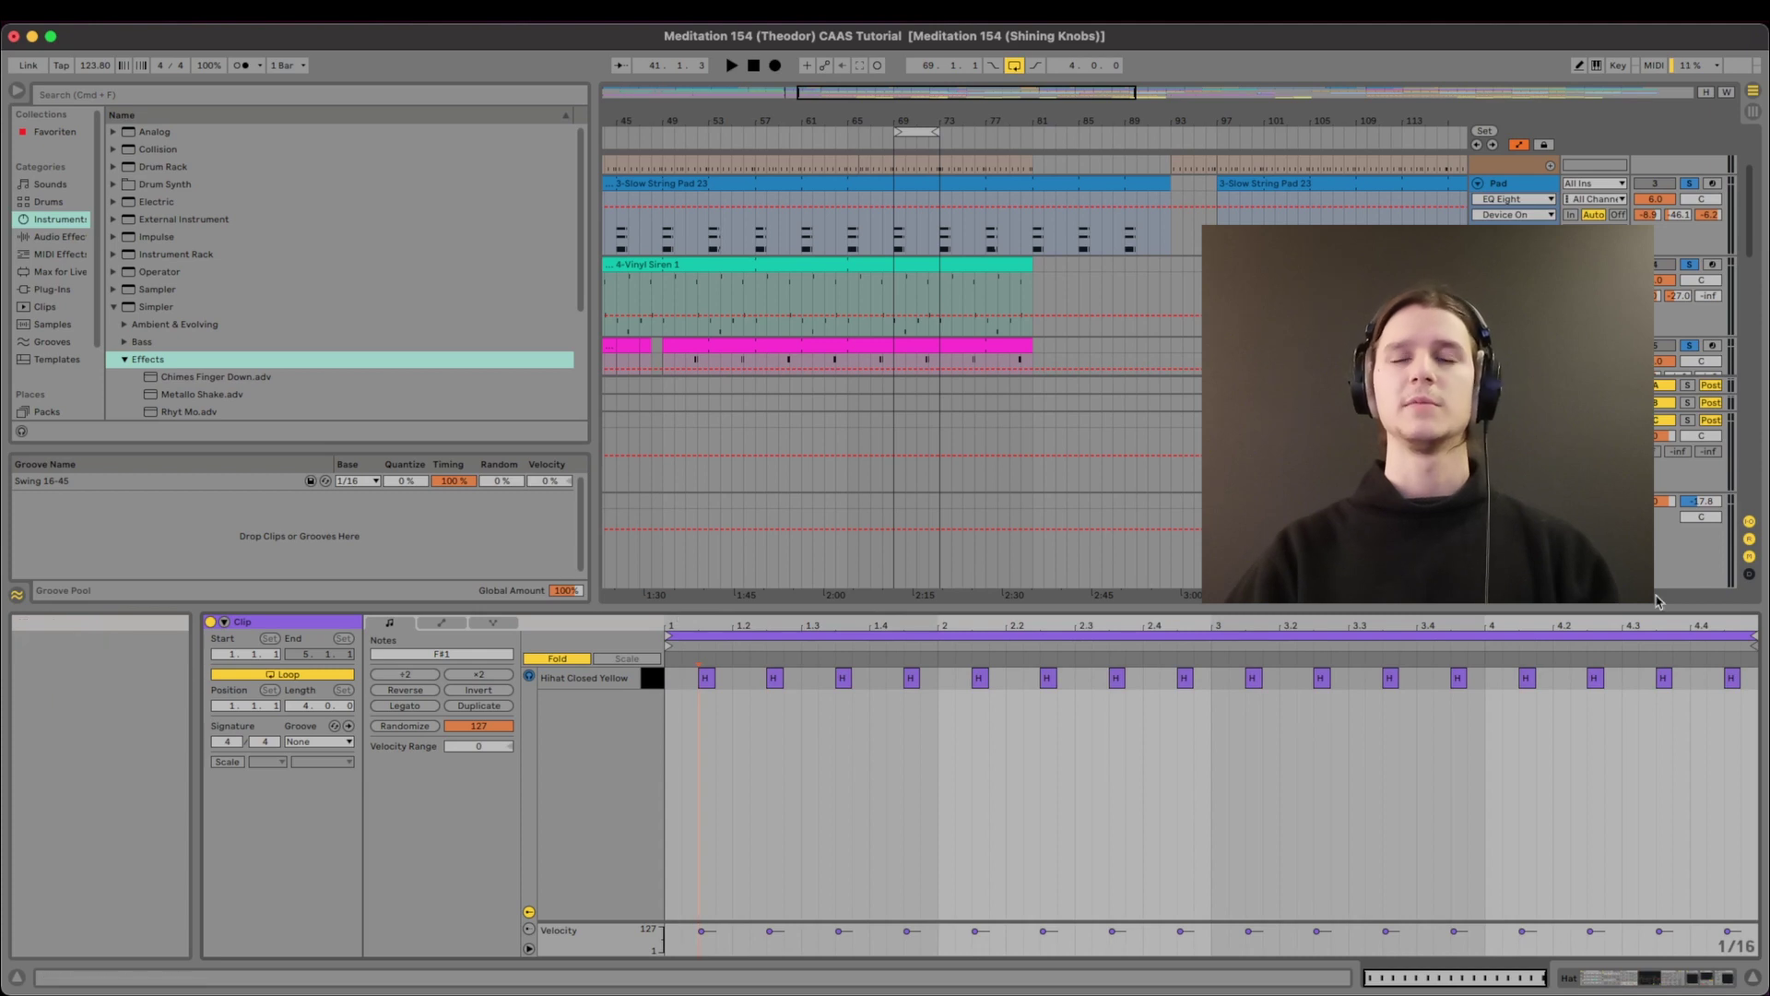
left_click_drag(933, 694, 667, 671)
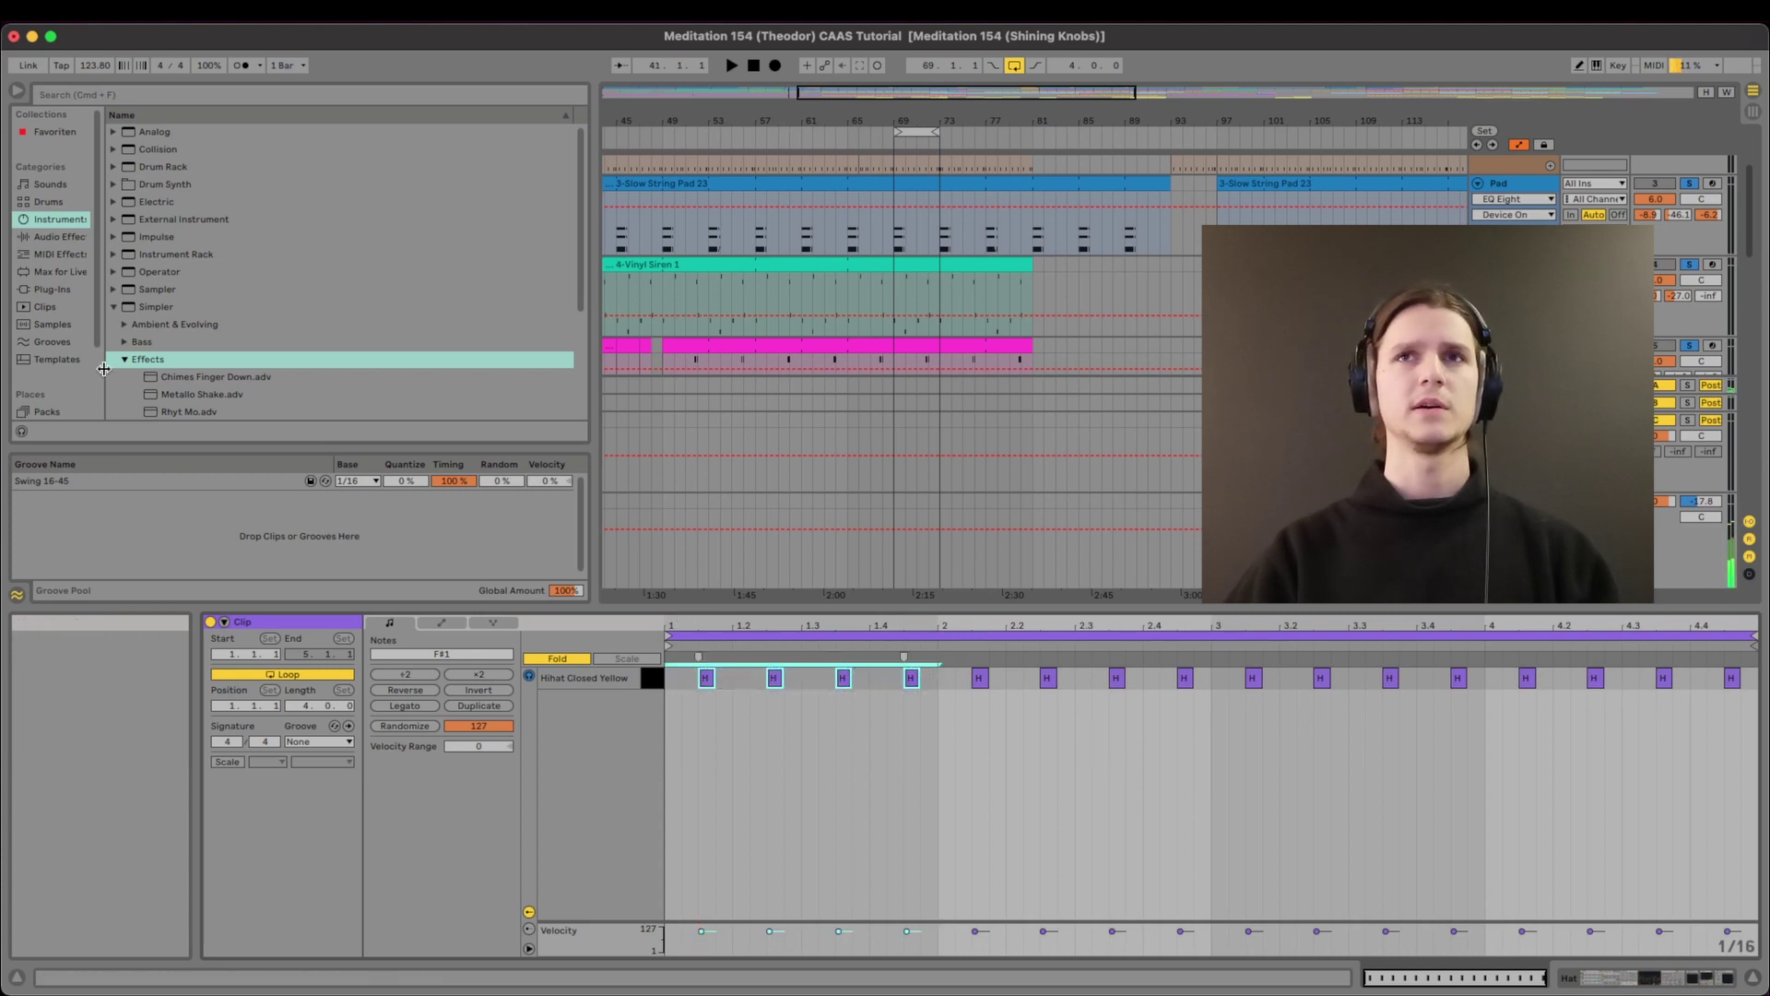
scroll(1512, 304, "down", 2)
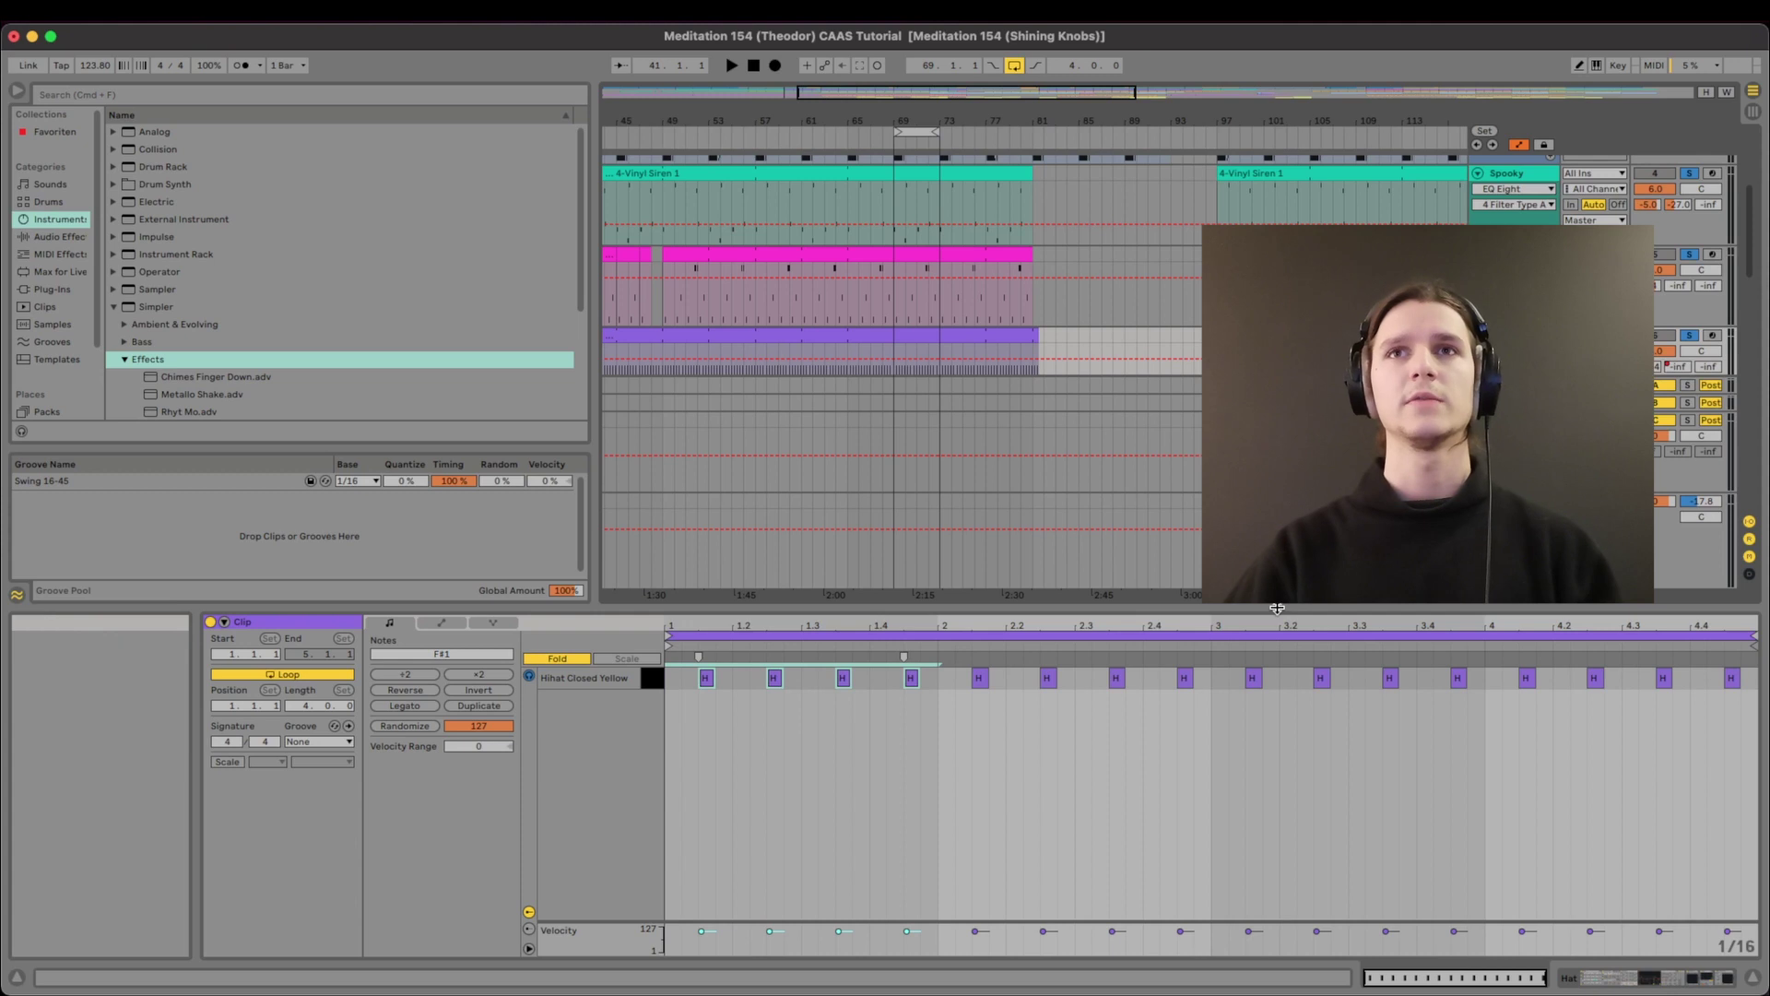
Show the Hat track's device chain from Kit-Yellow through Operator to the FabFilter Timeless 2, Erosion and FabFilter Pro-Q 3.
key("super+alt+l")
key("super+alt+l")
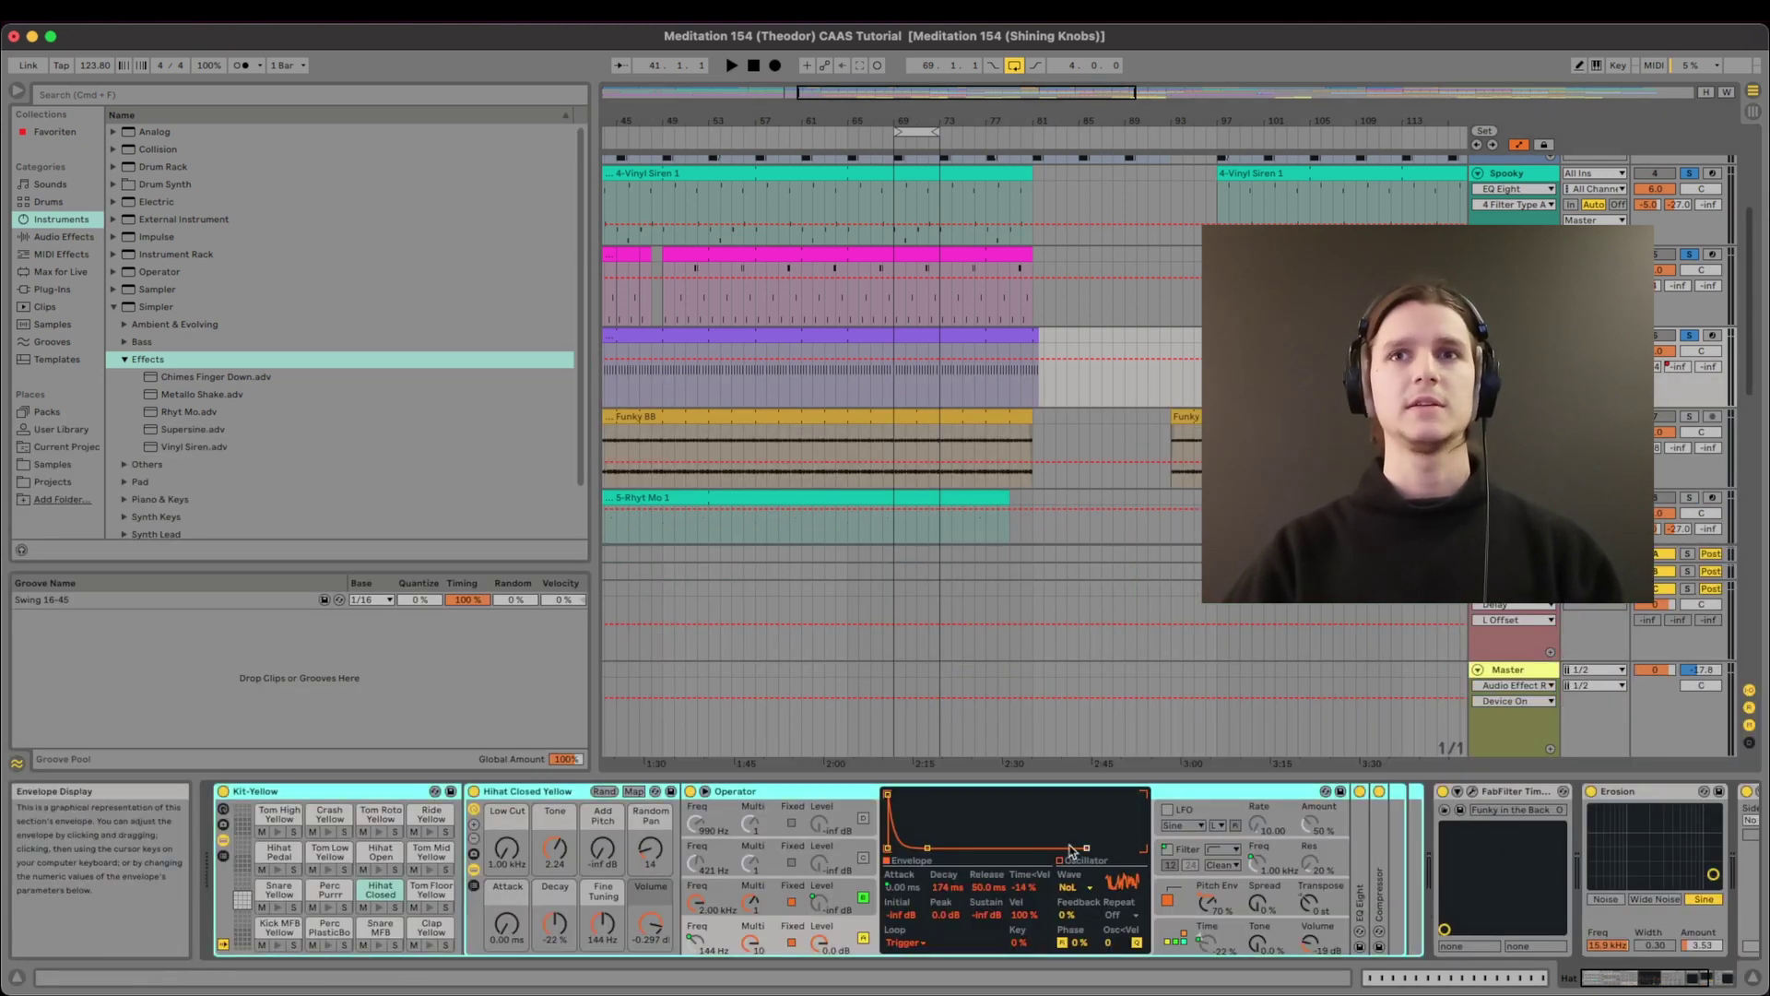
scroll(1070, 850, "right", 5)
left_click(1198, 802)
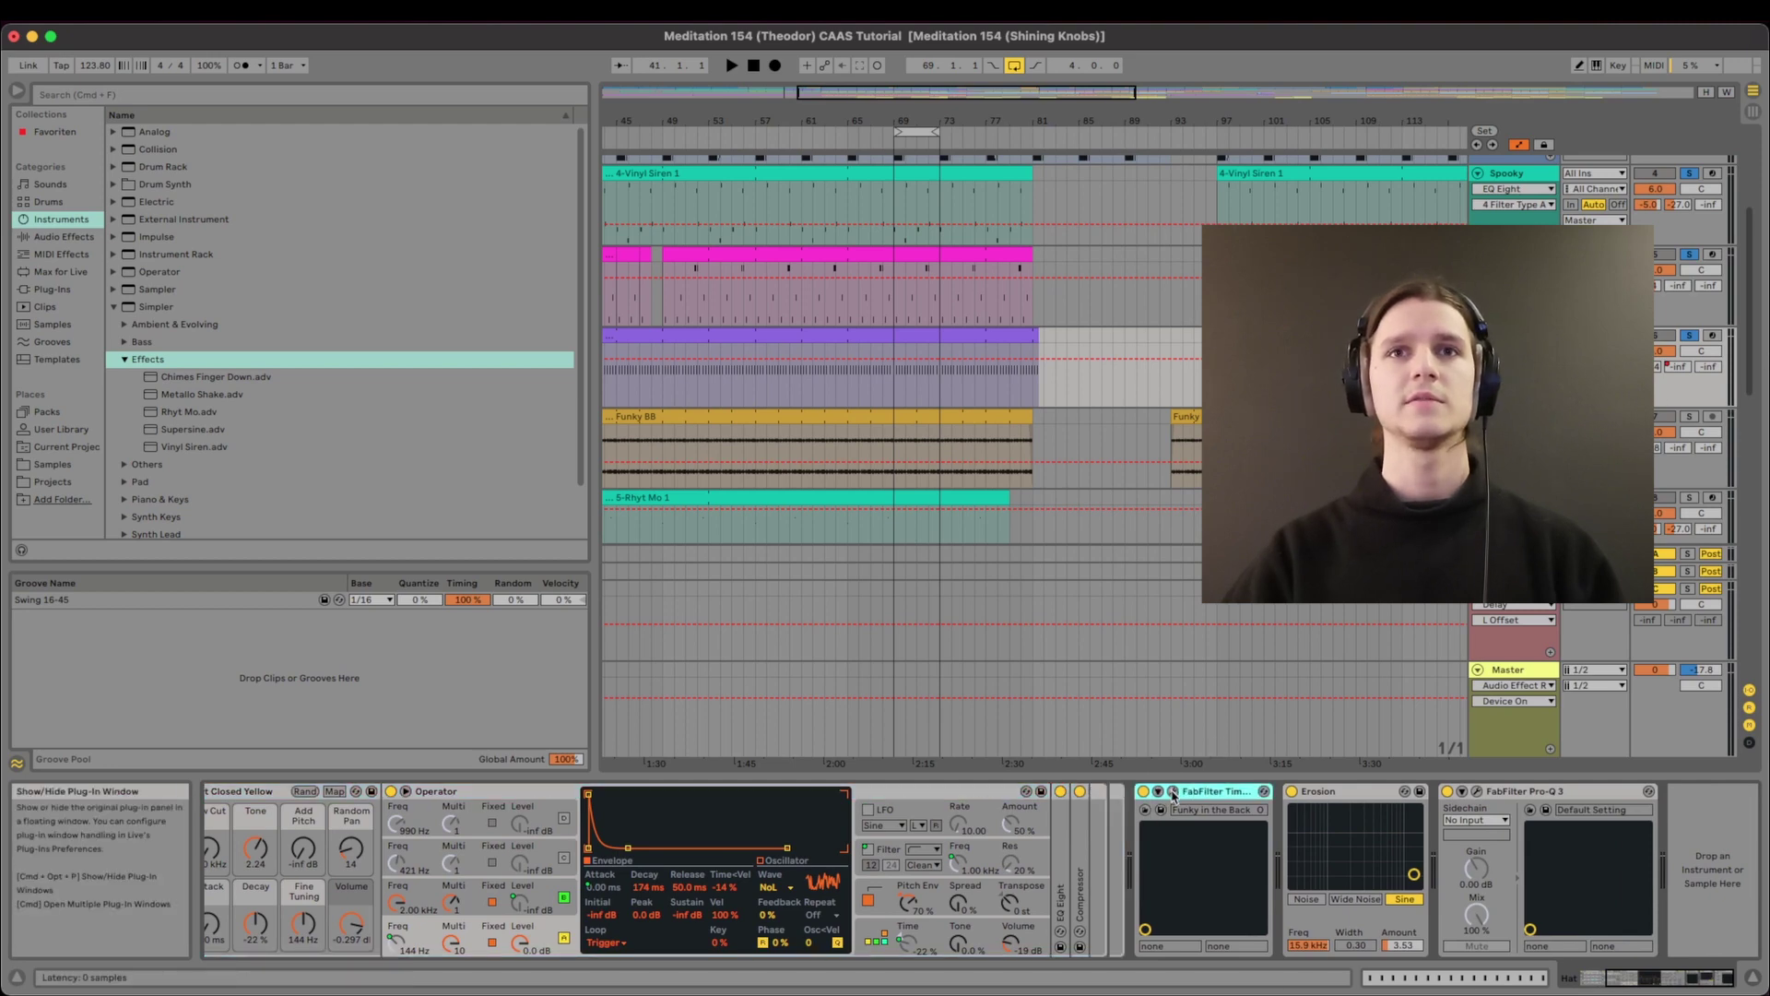
Open the Hat track's FabFilter Timeless 2 window and play the hats, bypassing the plug-in to compare and switching it back on.
left_click(1173, 792)
key("space")
left_click(1144, 791)
left_click(1144, 791)
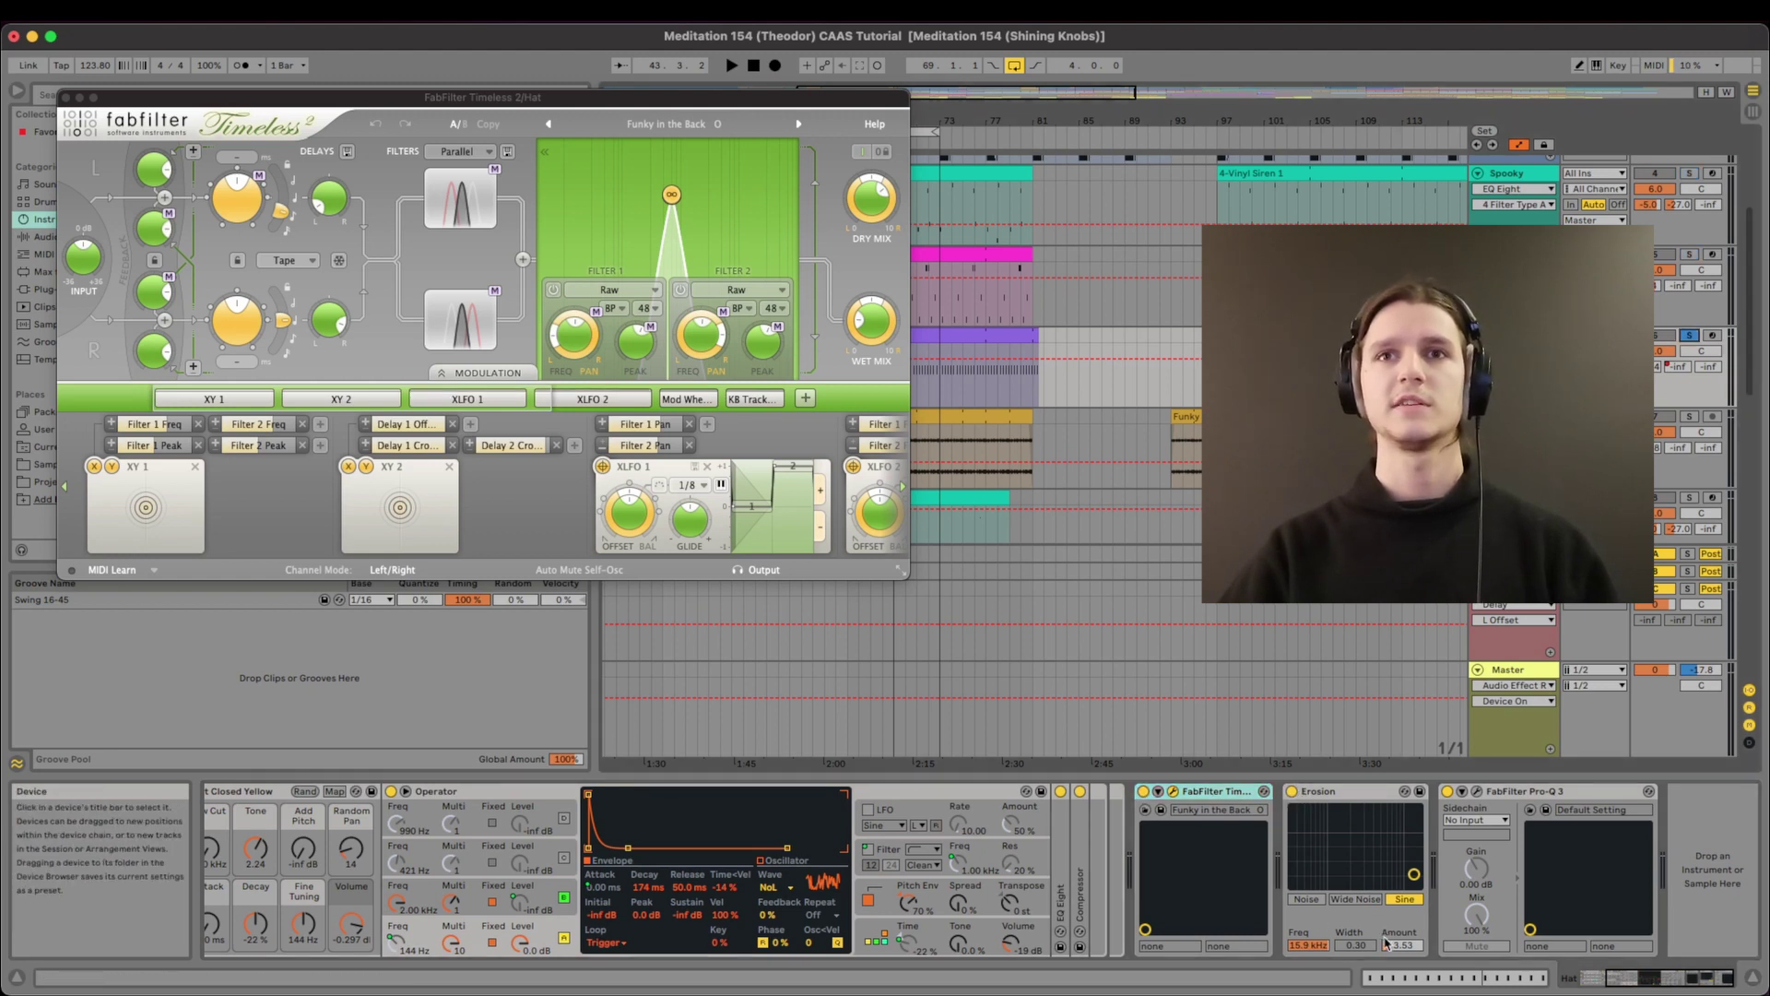
Play the hats with the Erosion bypassed and switch the Erosion back on.
left_click(1291, 792)
key("space")
left_click(1291, 792)
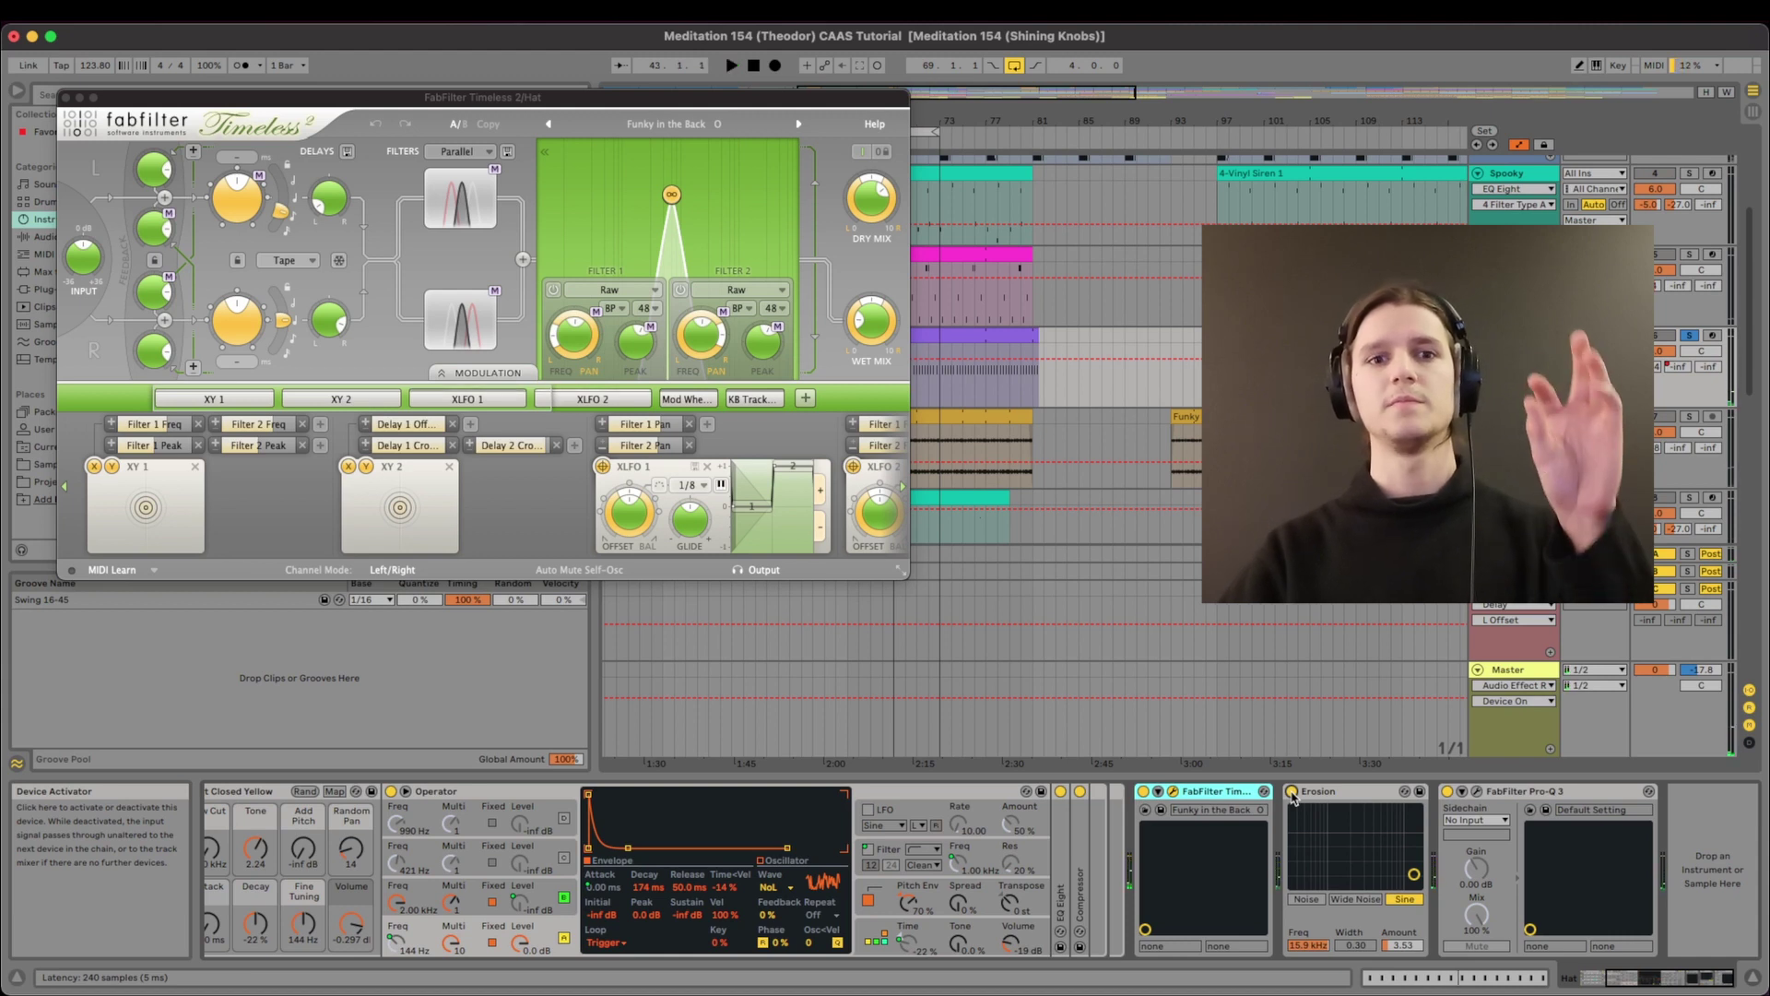
Open the Hat track's FabFilter Pro-Q 3 window and play from bar 41, comparing the hats with and without the equalizer.
left_click(1477, 791)
key("space")
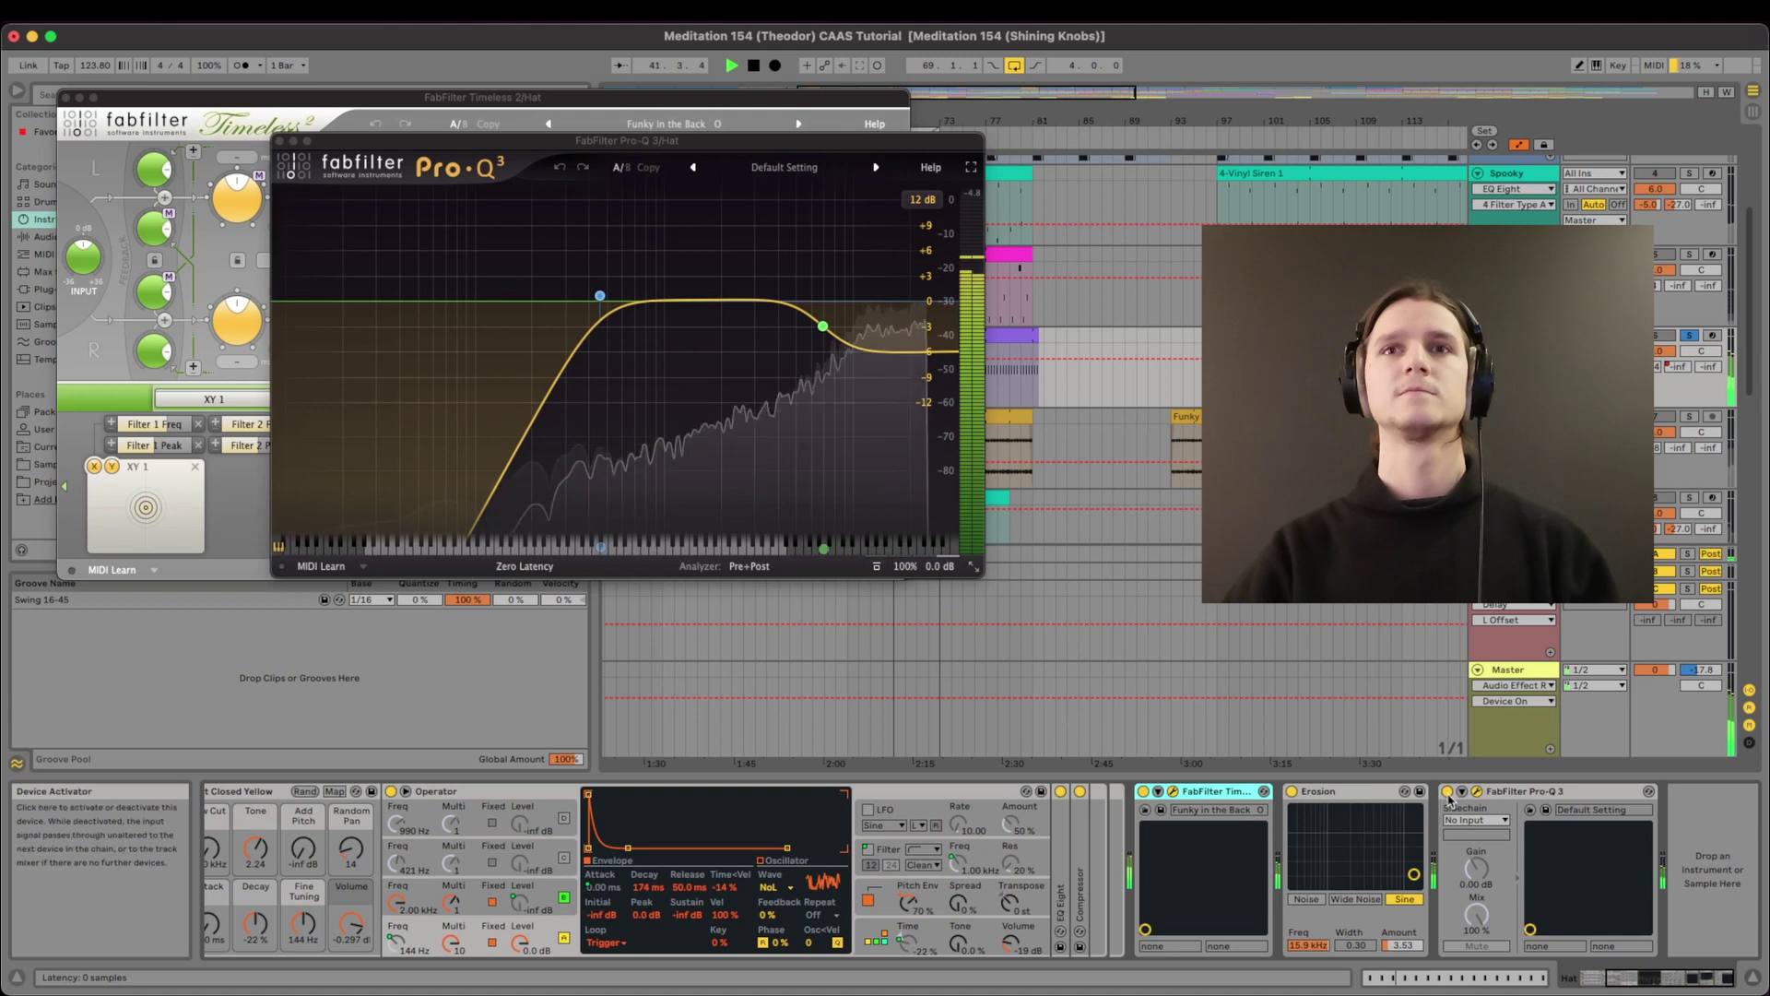
left_click(1448, 793)
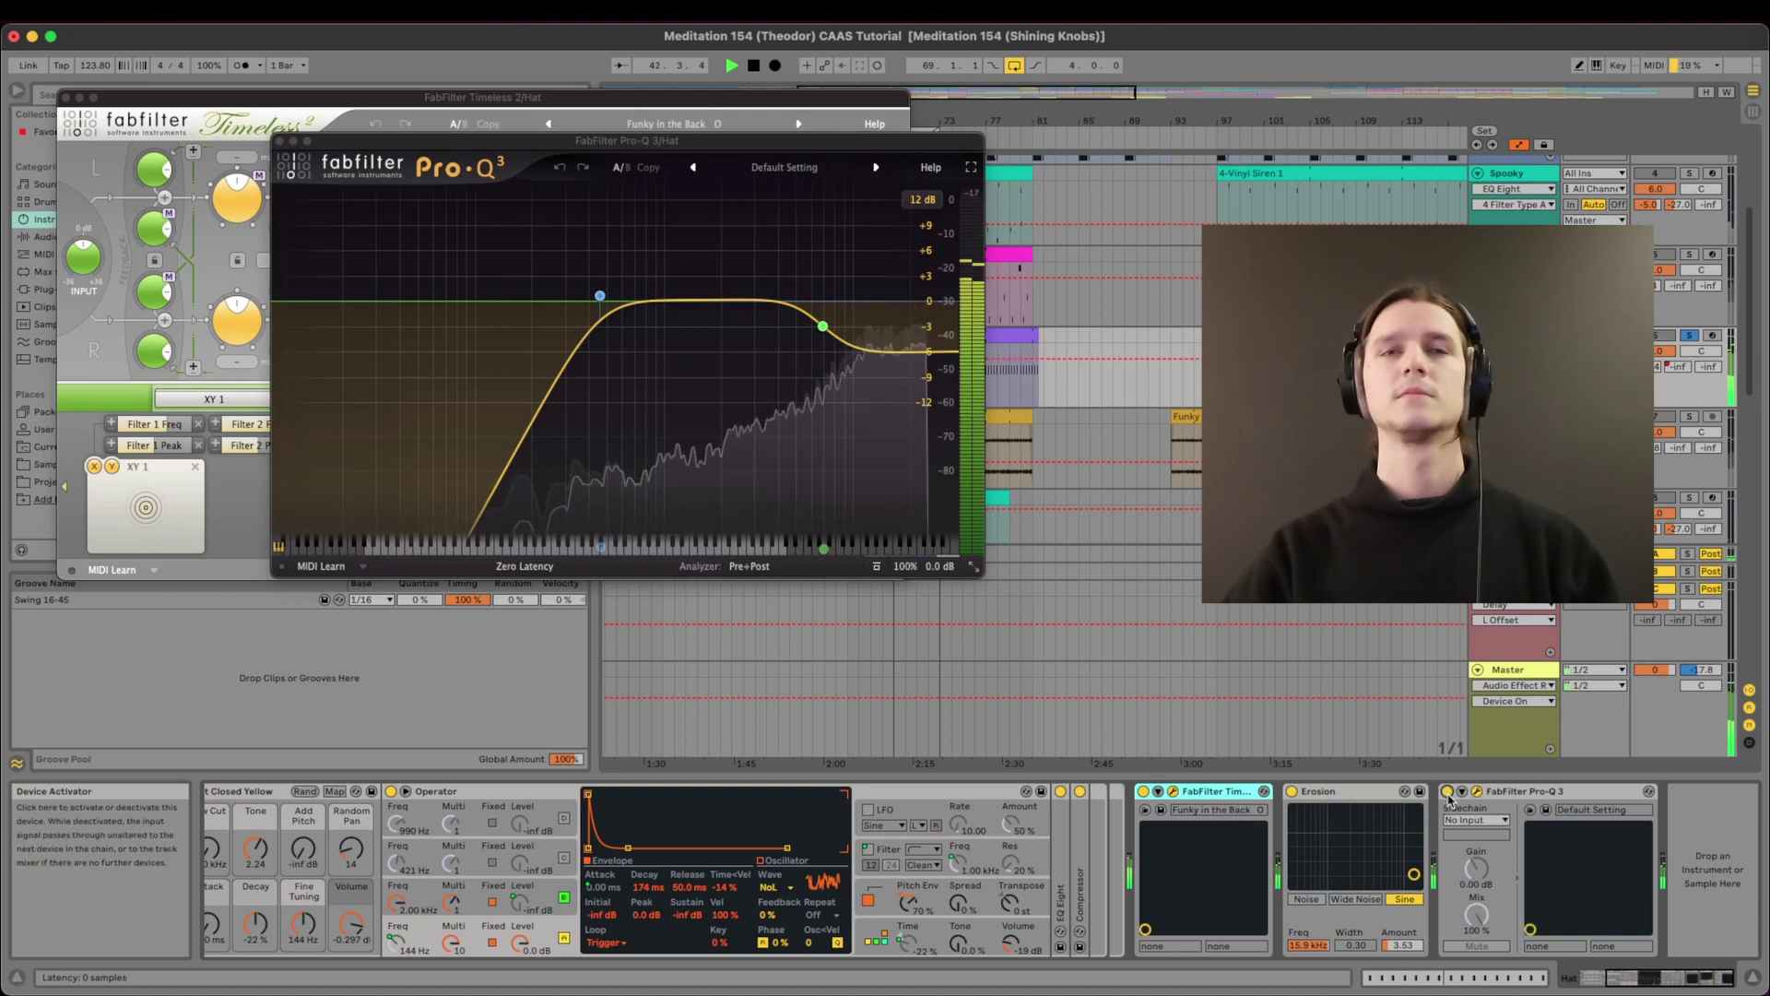
left_click(1516, 793)
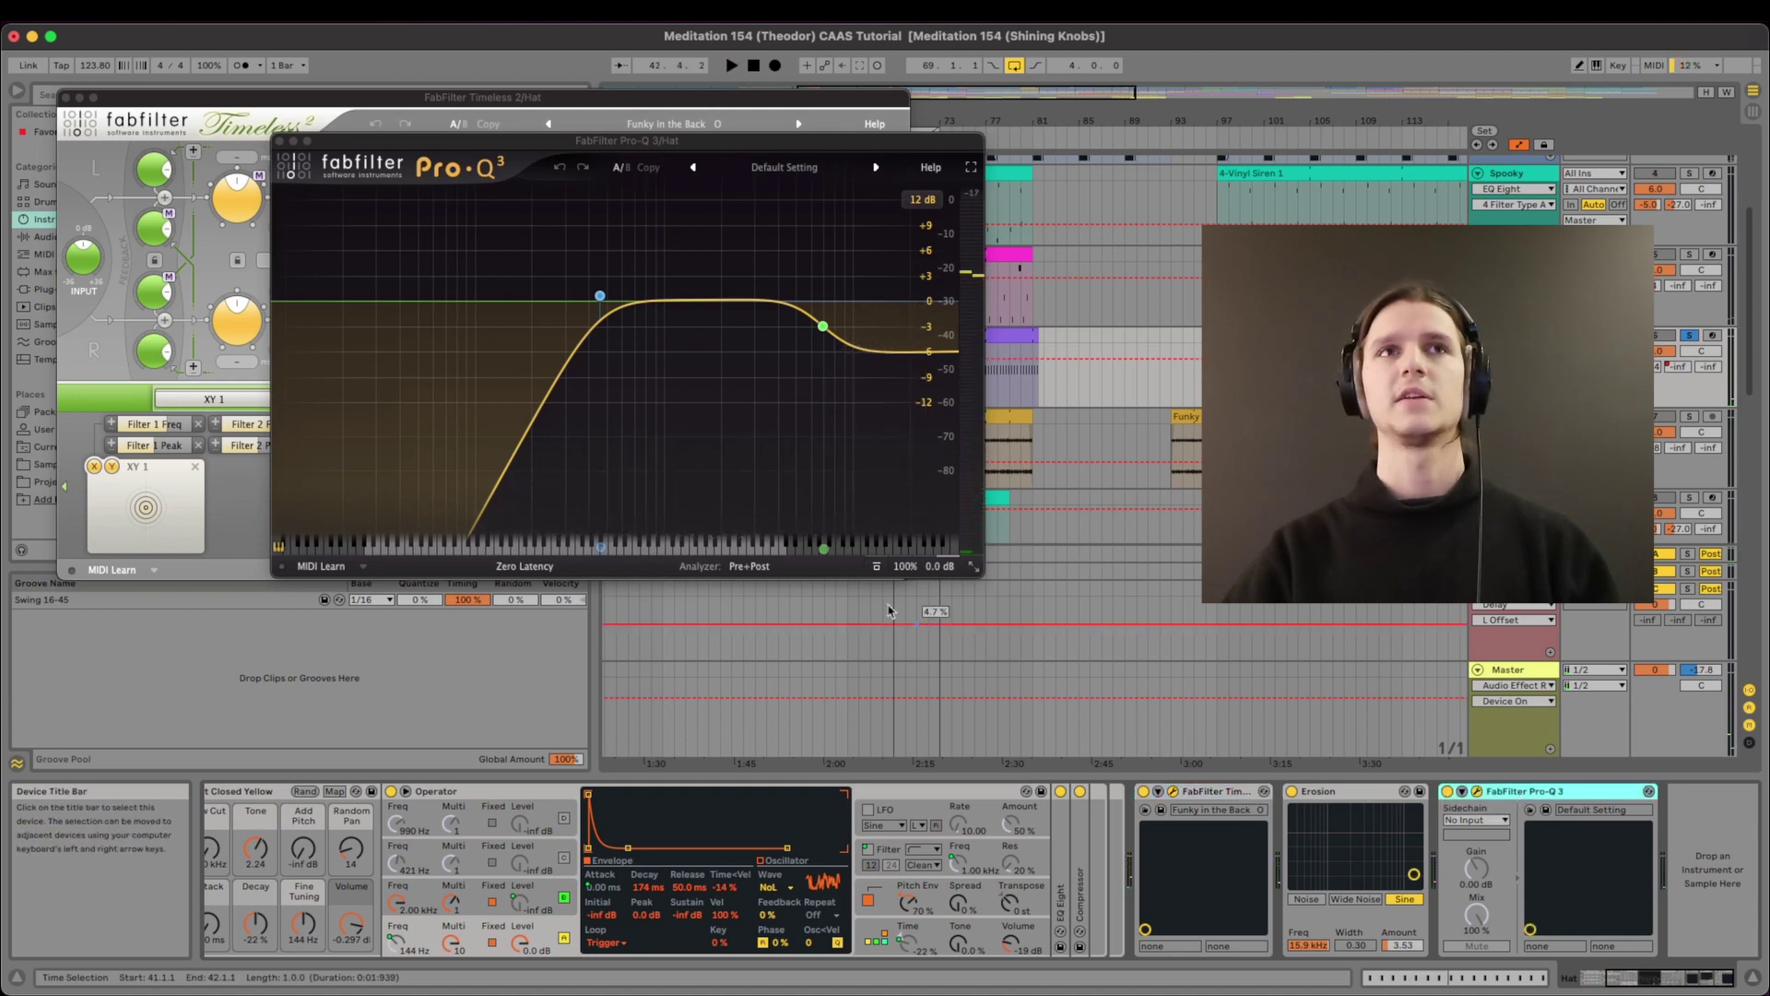
Examine the Pro-Q 3's low-cut and high-shelf bands, bypass the equalizer during playback, and switch it back on.
left_click(738, 304)
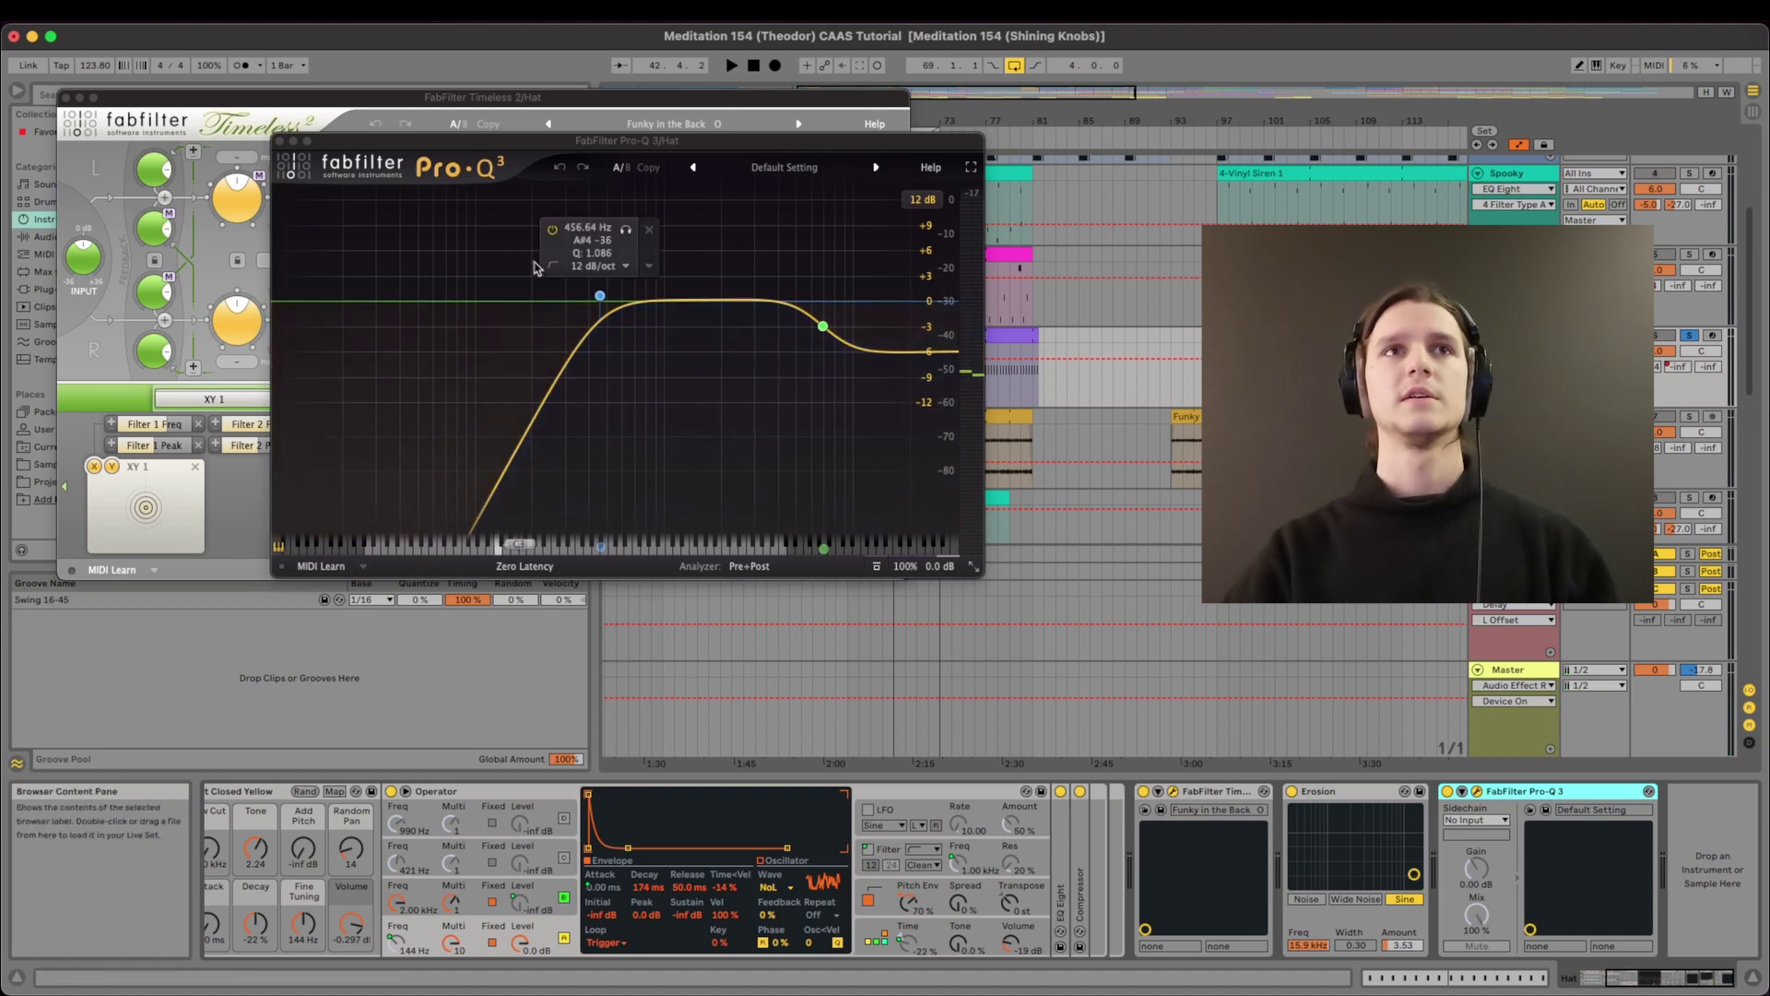
left_click(821, 325)
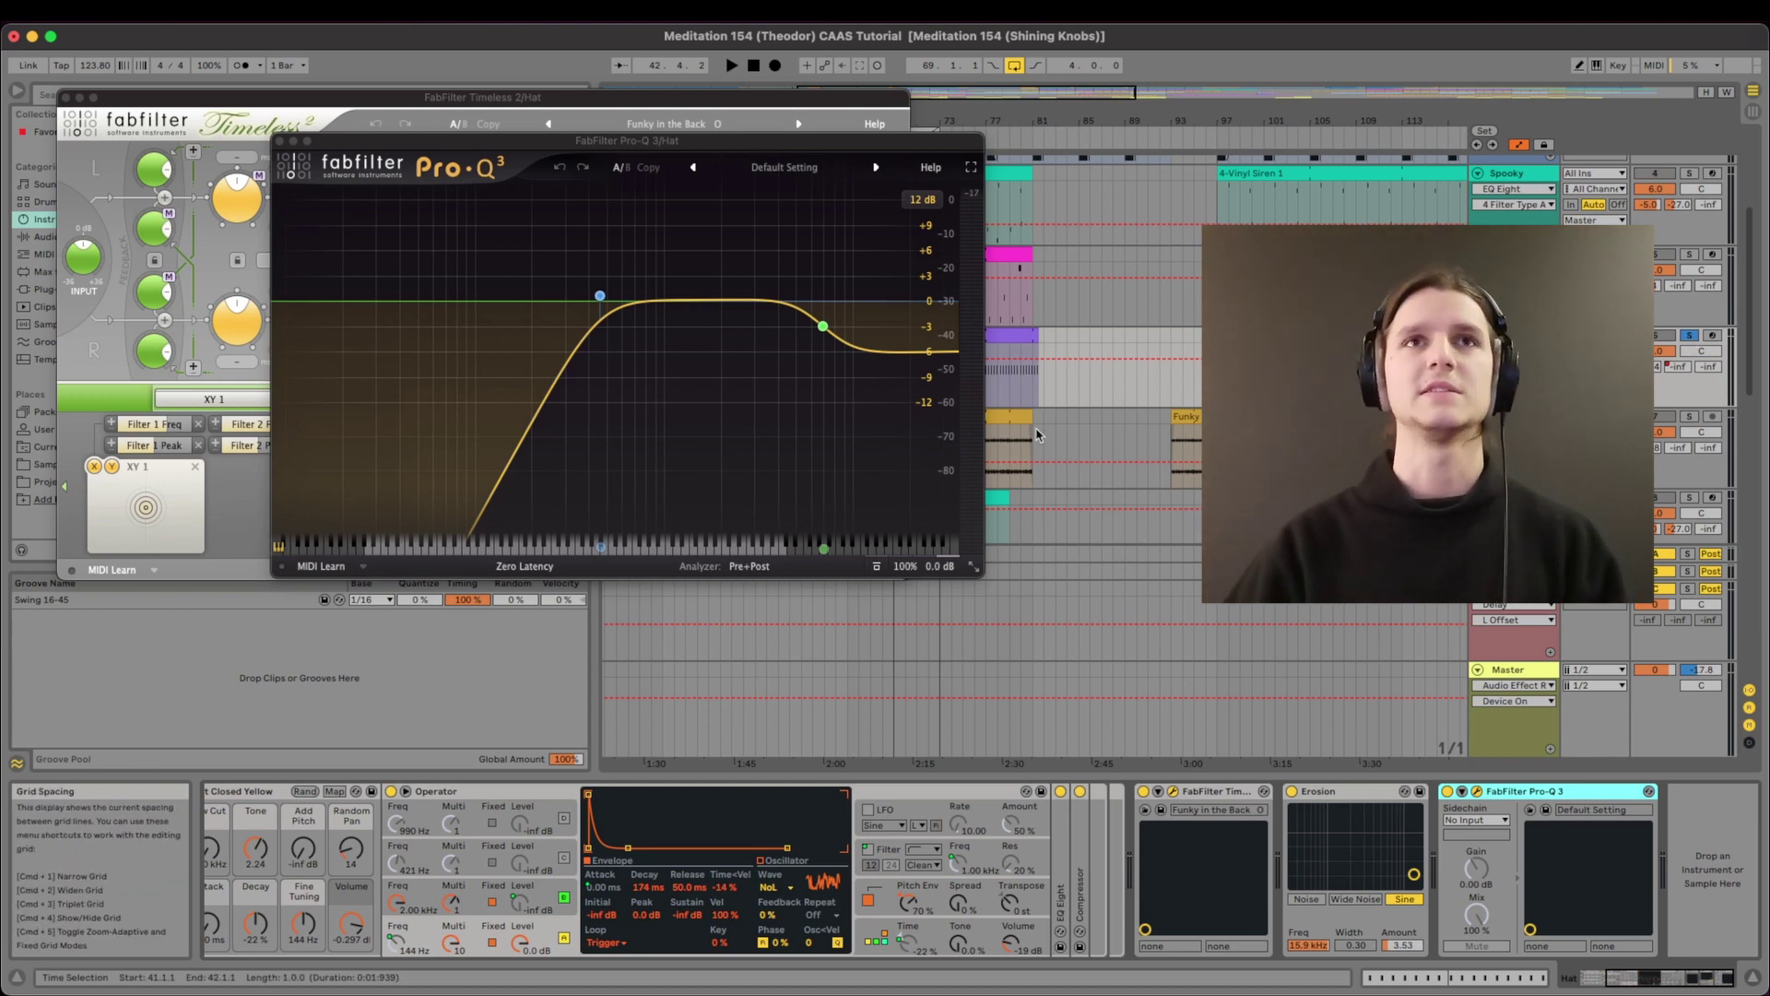
left_click(1447, 796)
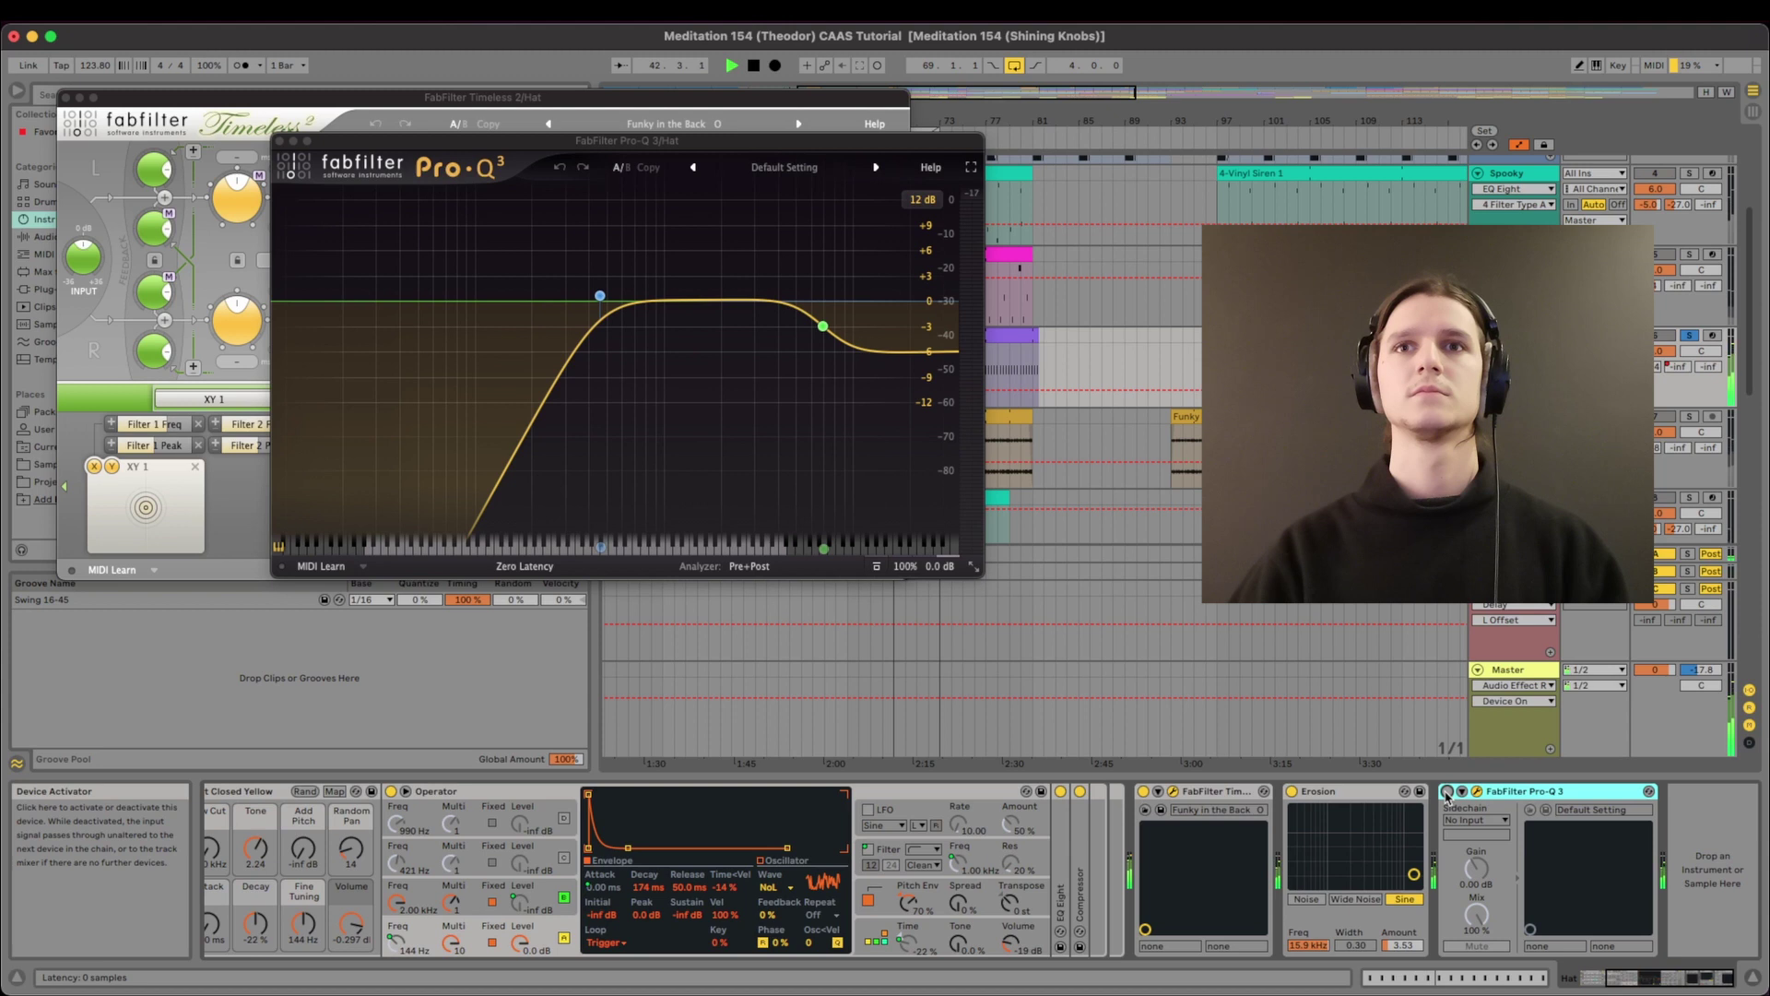
left_click(1448, 796)
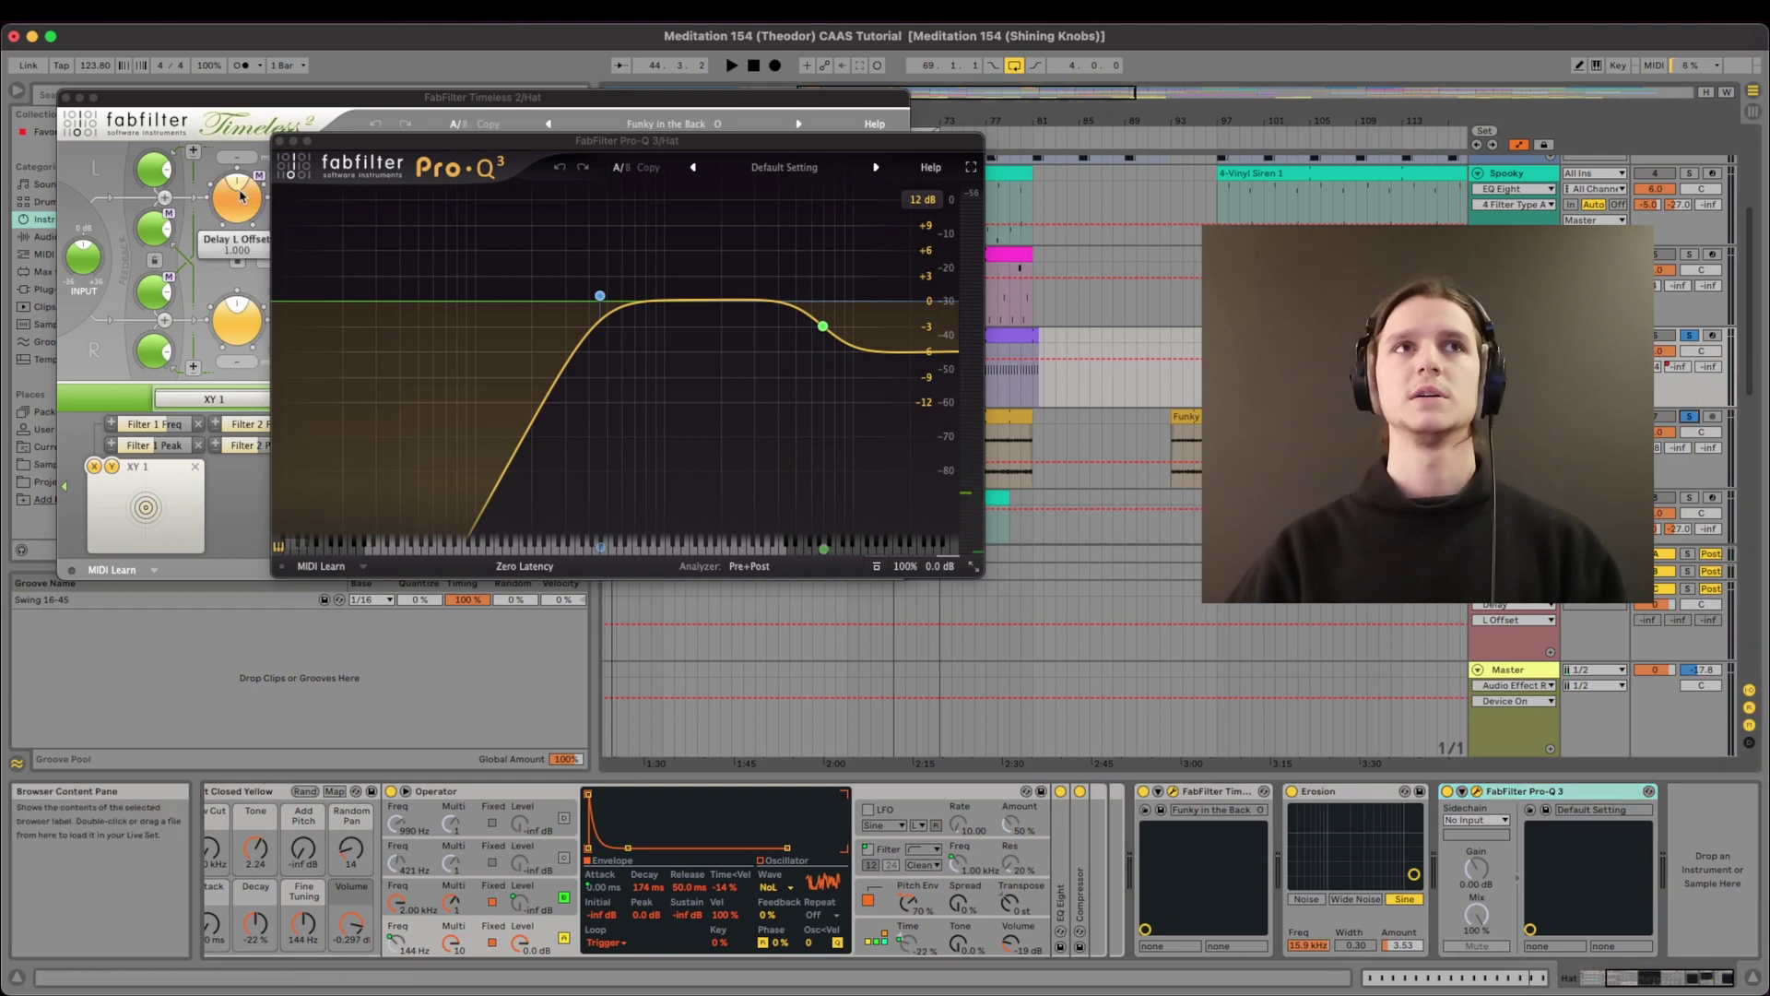
Close the Pro-Q 3 and Timeless 2 windows and select bars 69 to 73 on the Hat track.
left_click(279, 142)
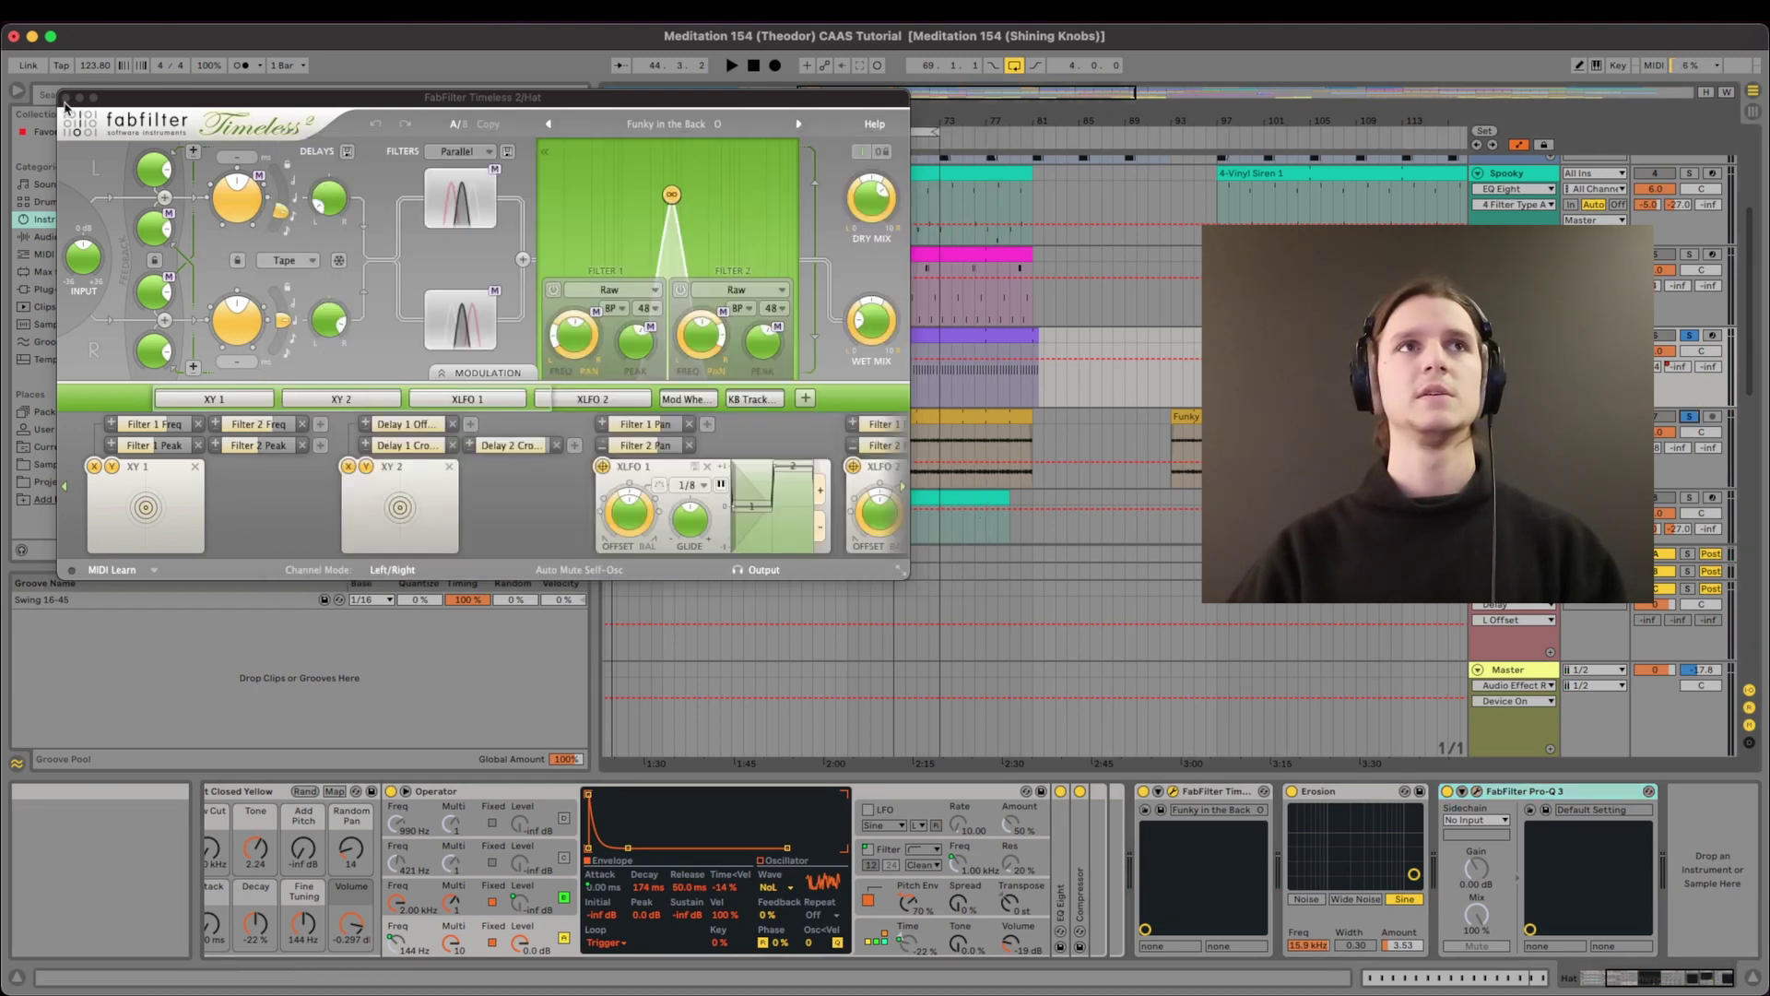
left_click(66, 99)
left_click(902, 392)
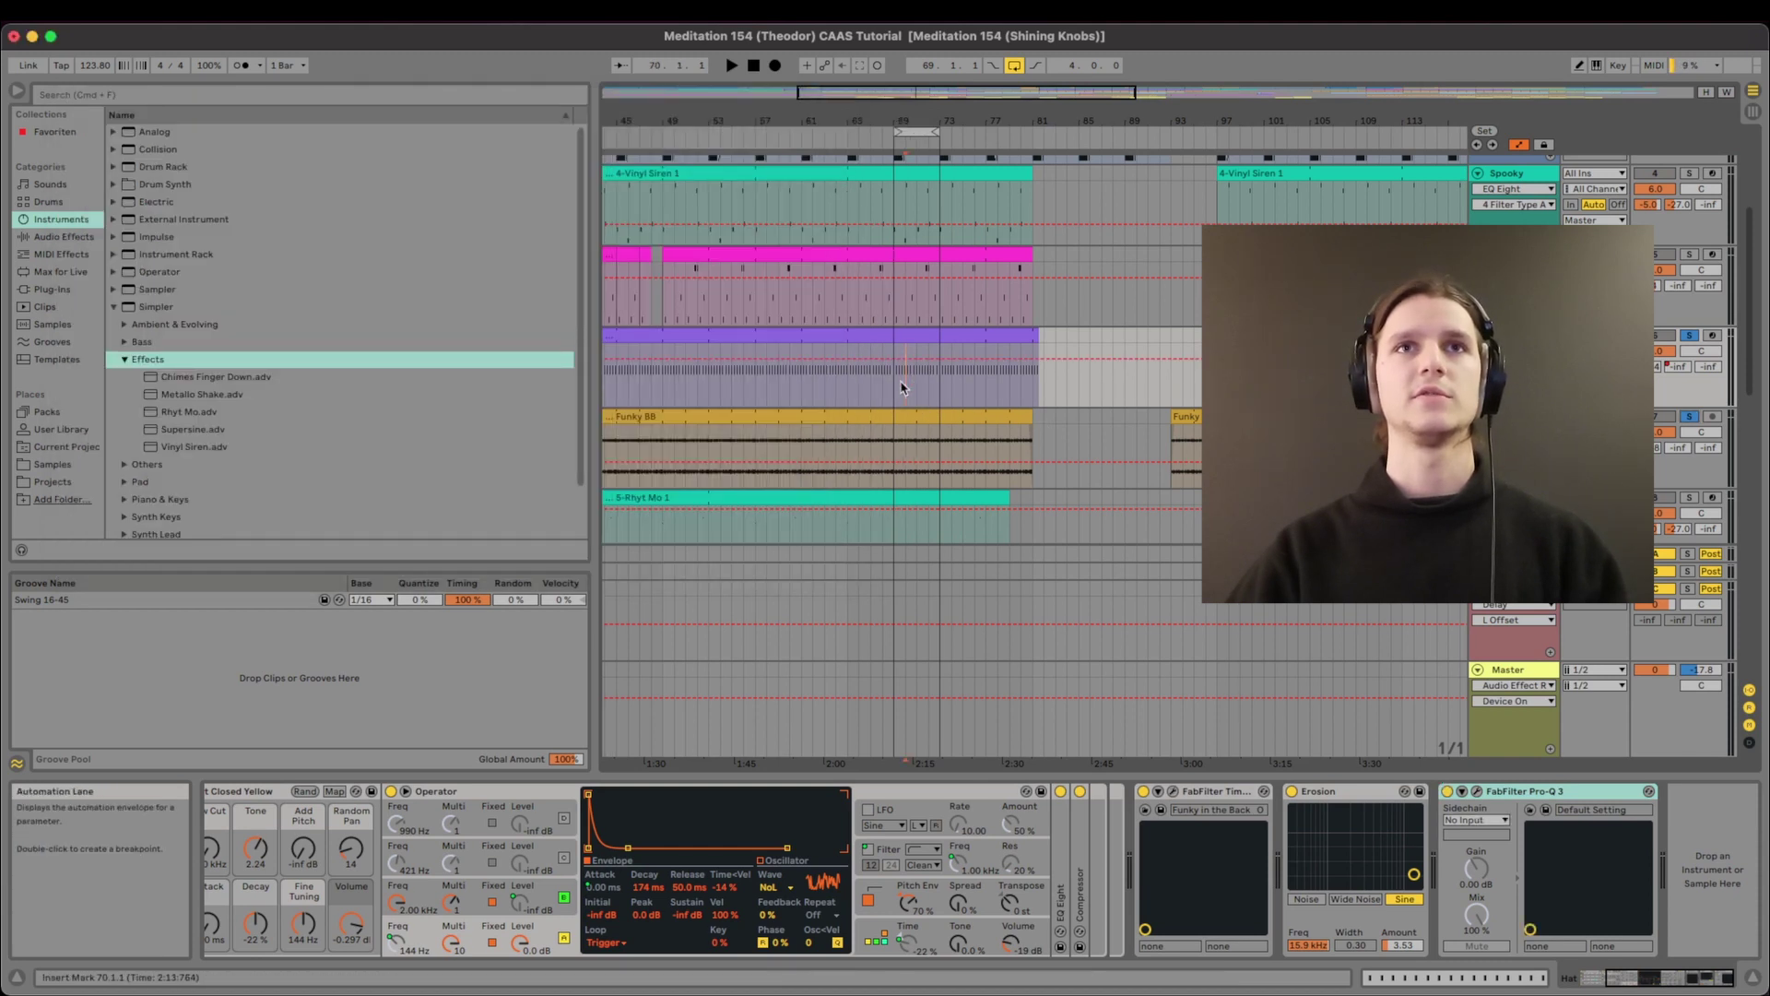
left_click_drag(893, 399, 934, 398)
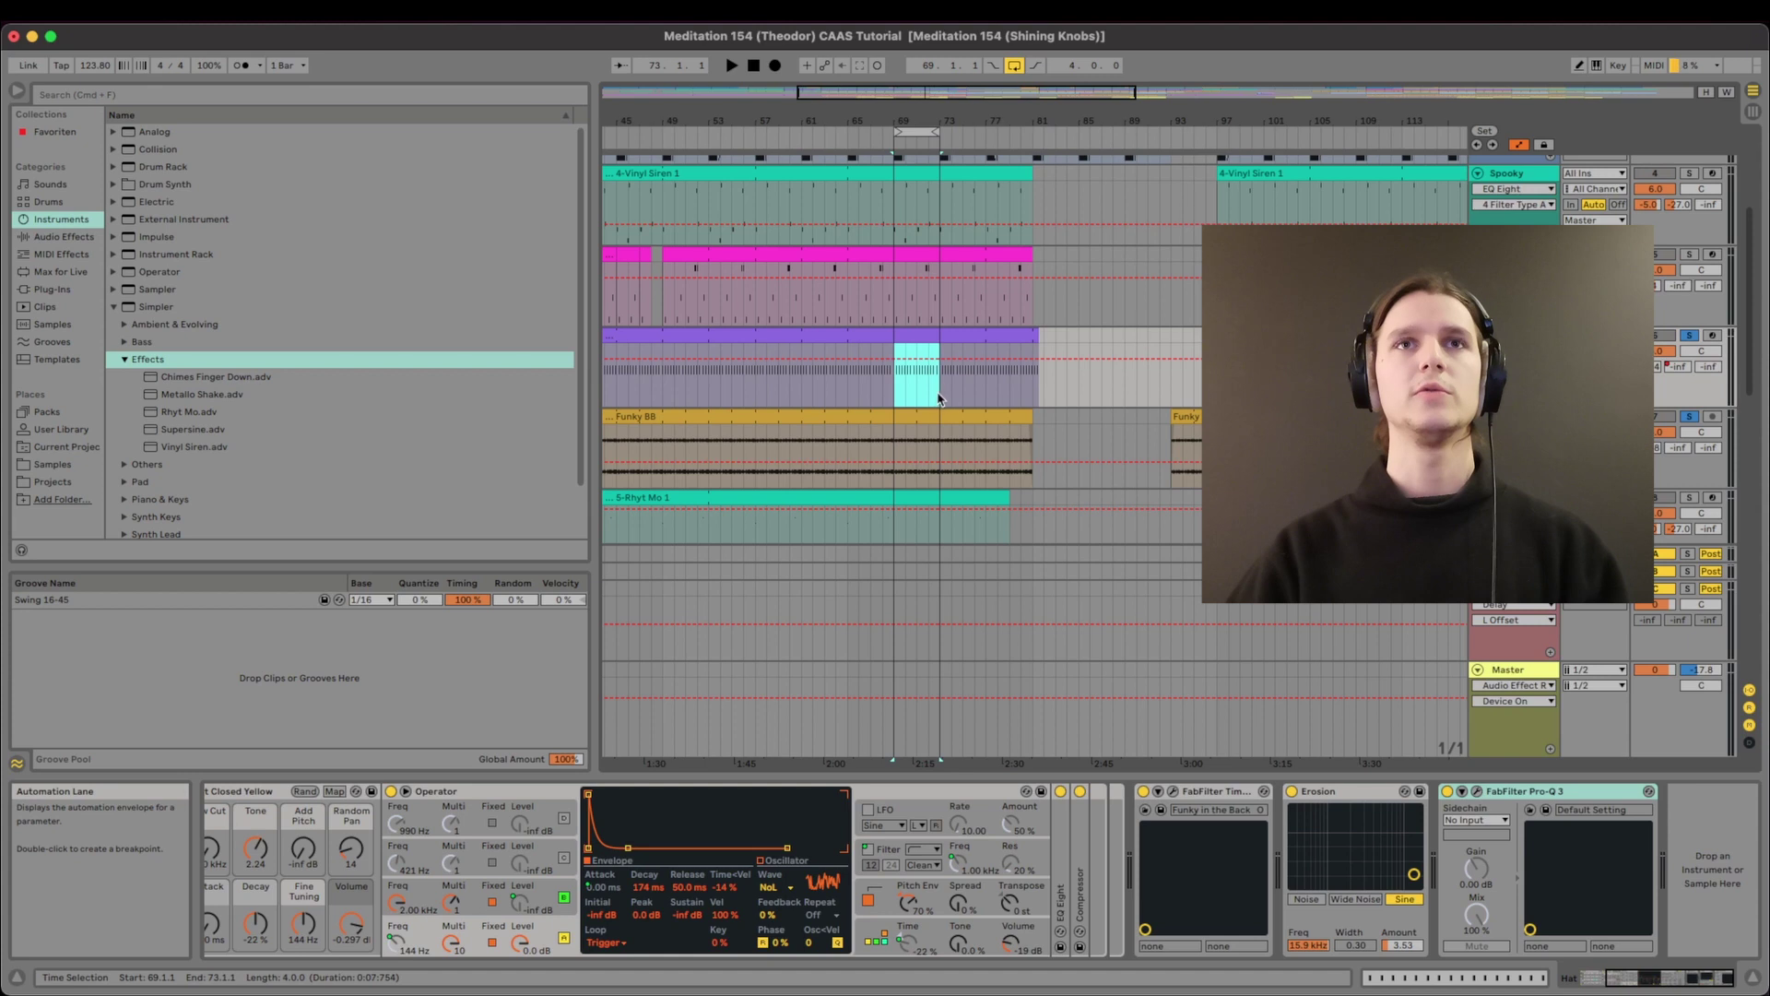
Add the Perc Misc and Pad tracks to the soloed tracks and play the arrangement from bar 69.
left_click(1687, 254)
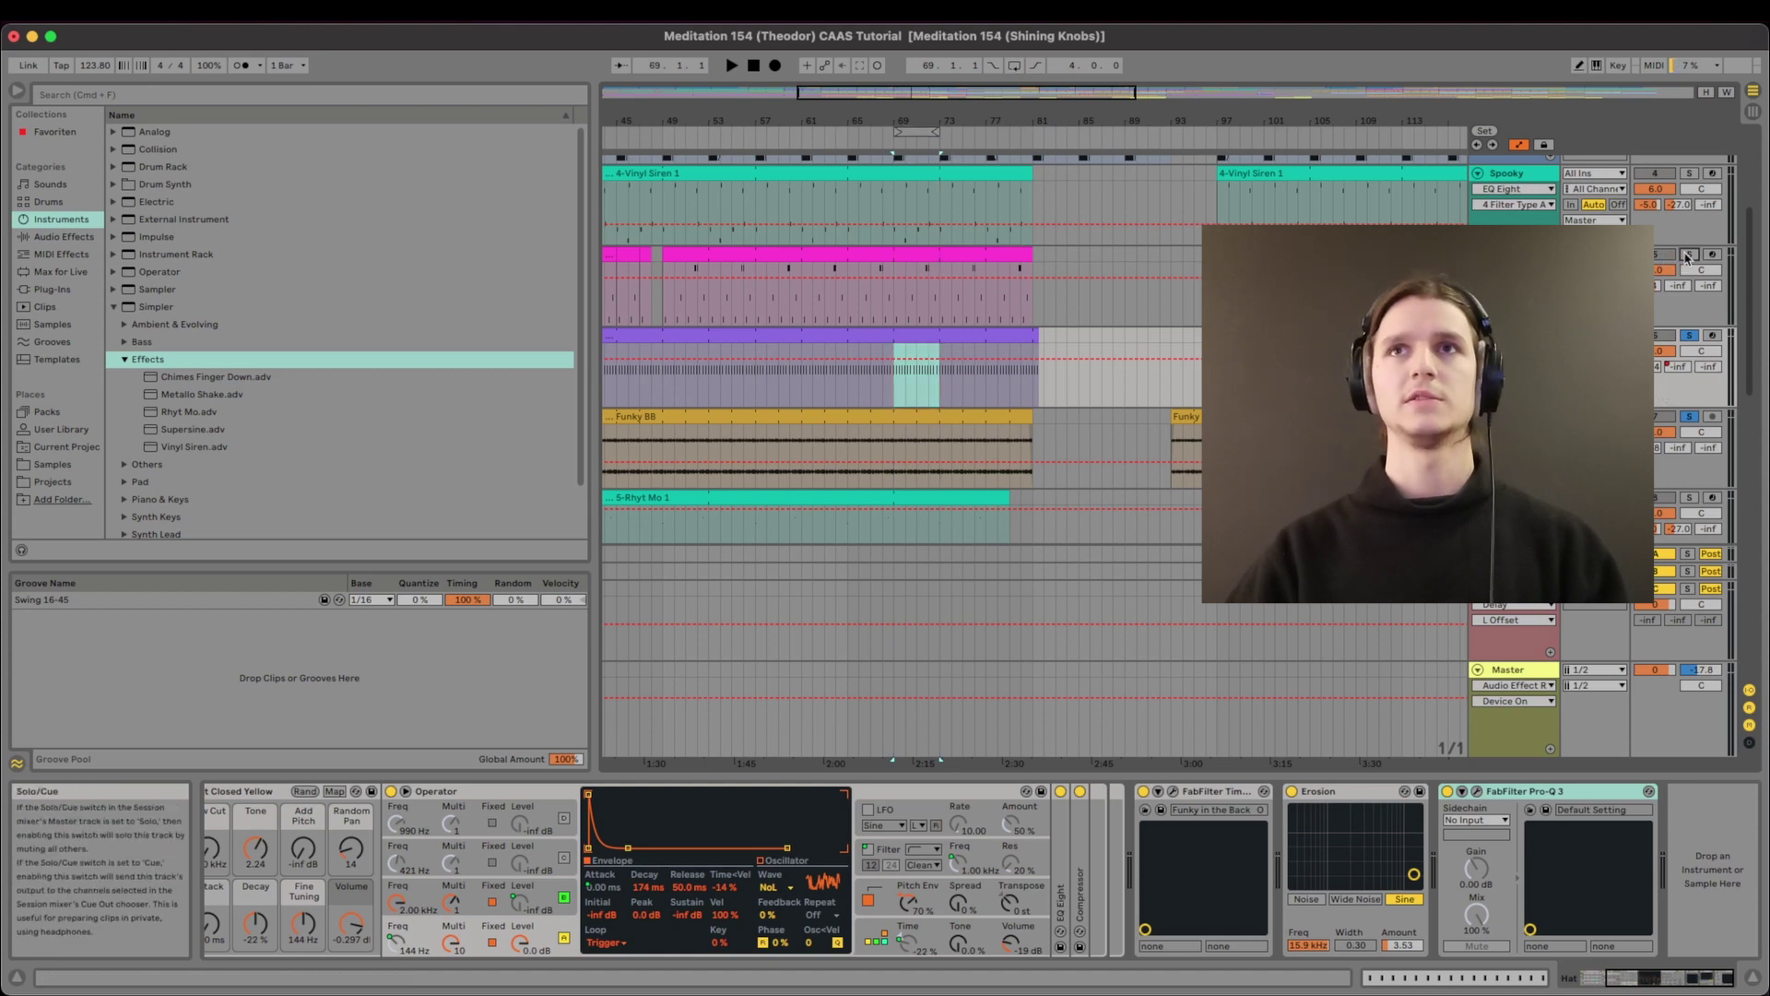
scroll(1684, 252, "up", 2)
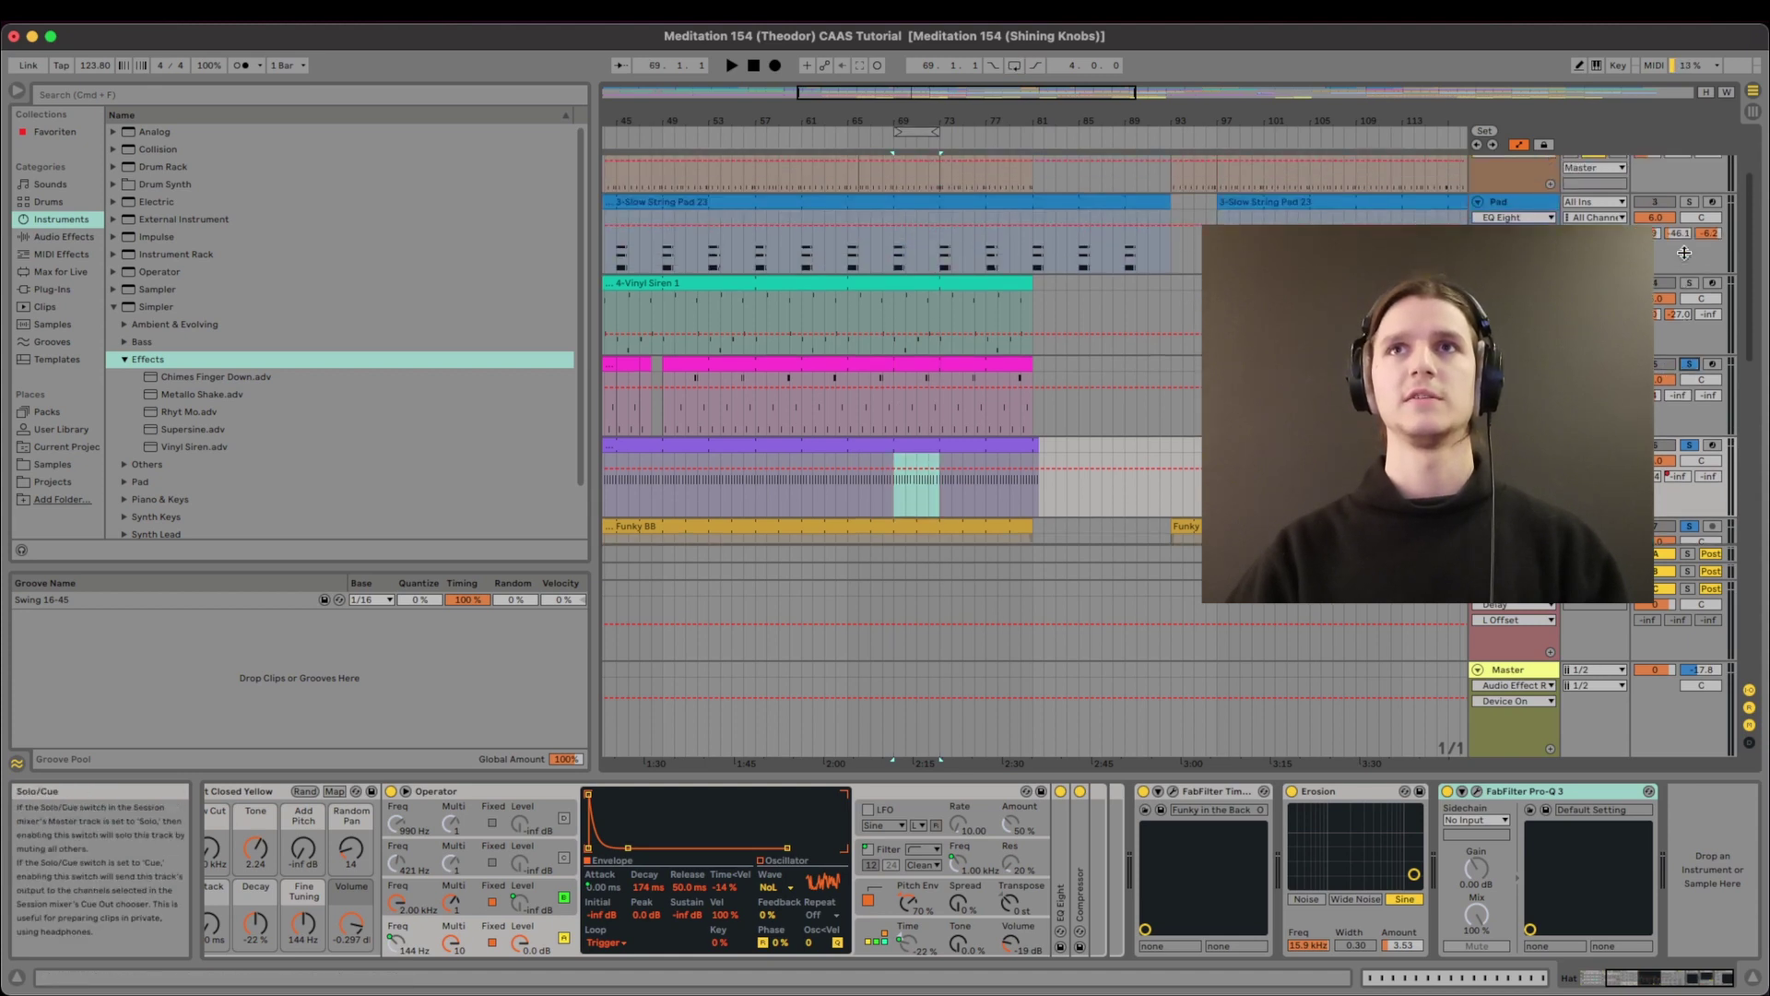
left_click(1688, 201)
key("space")
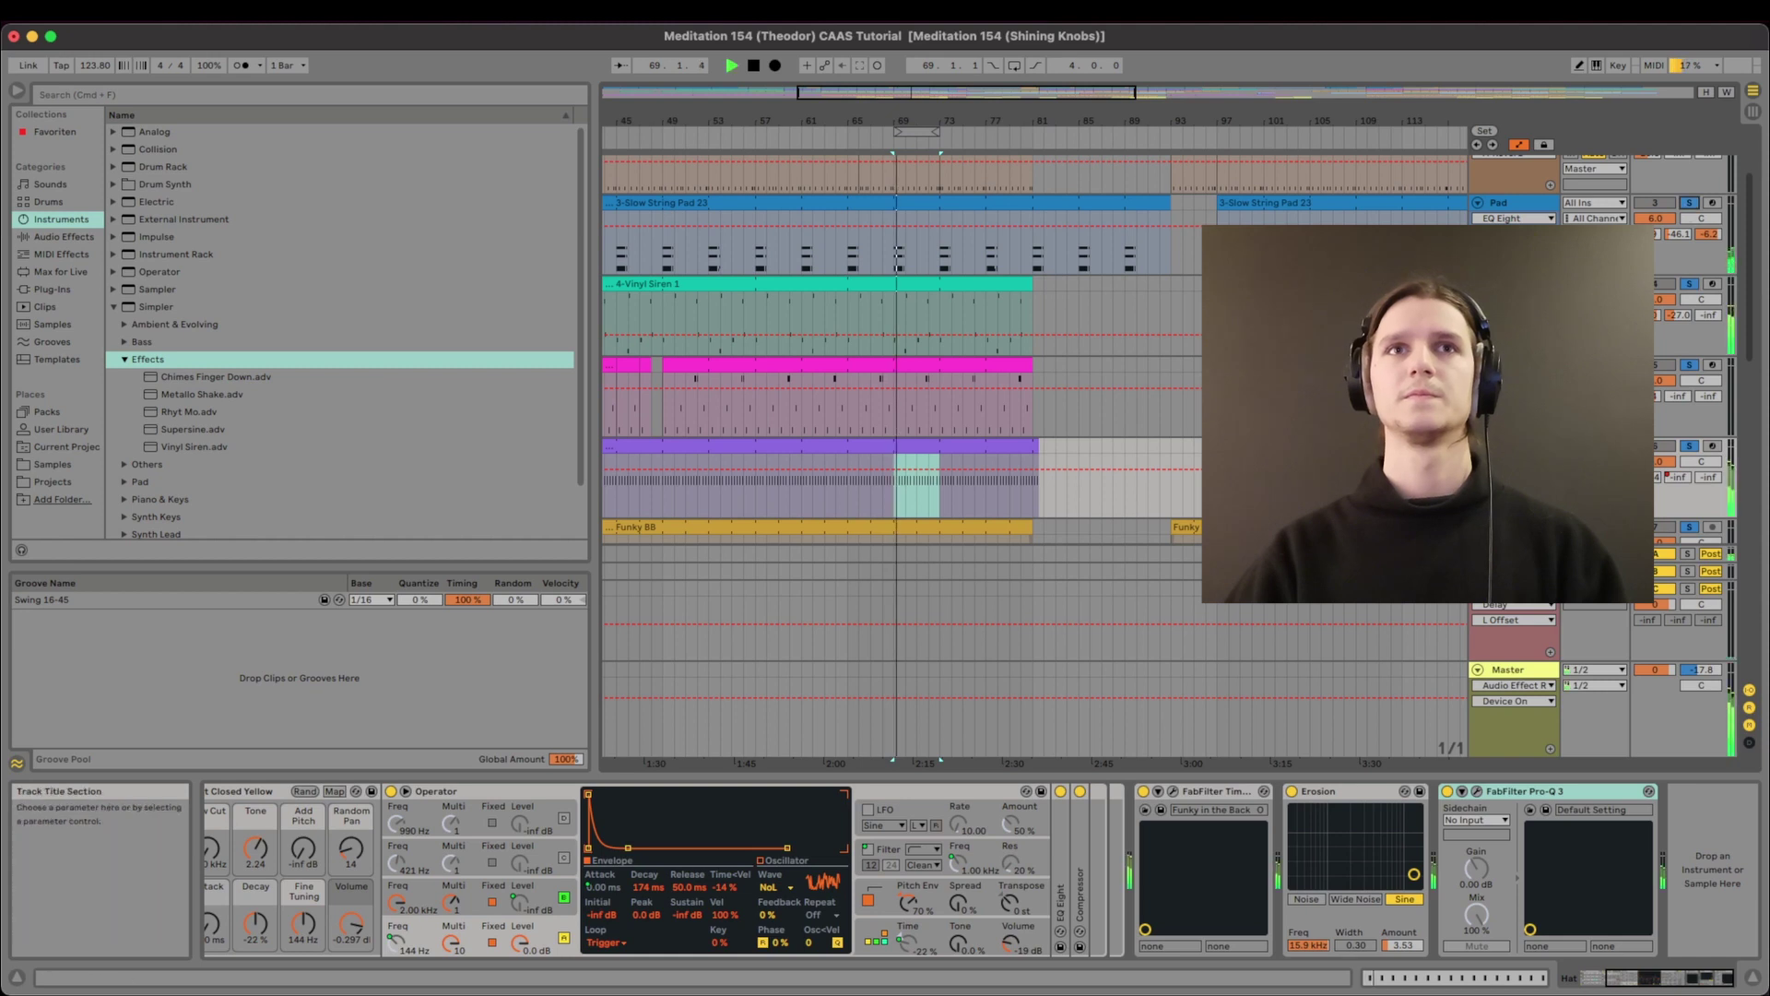
Loop the four bars from bar 69 to bar 73 using a time selection on the Hat track.
scroll(899, 313, "down", 3)
left_click_drag(895, 313, 945, 301)
left_click(933, 313)
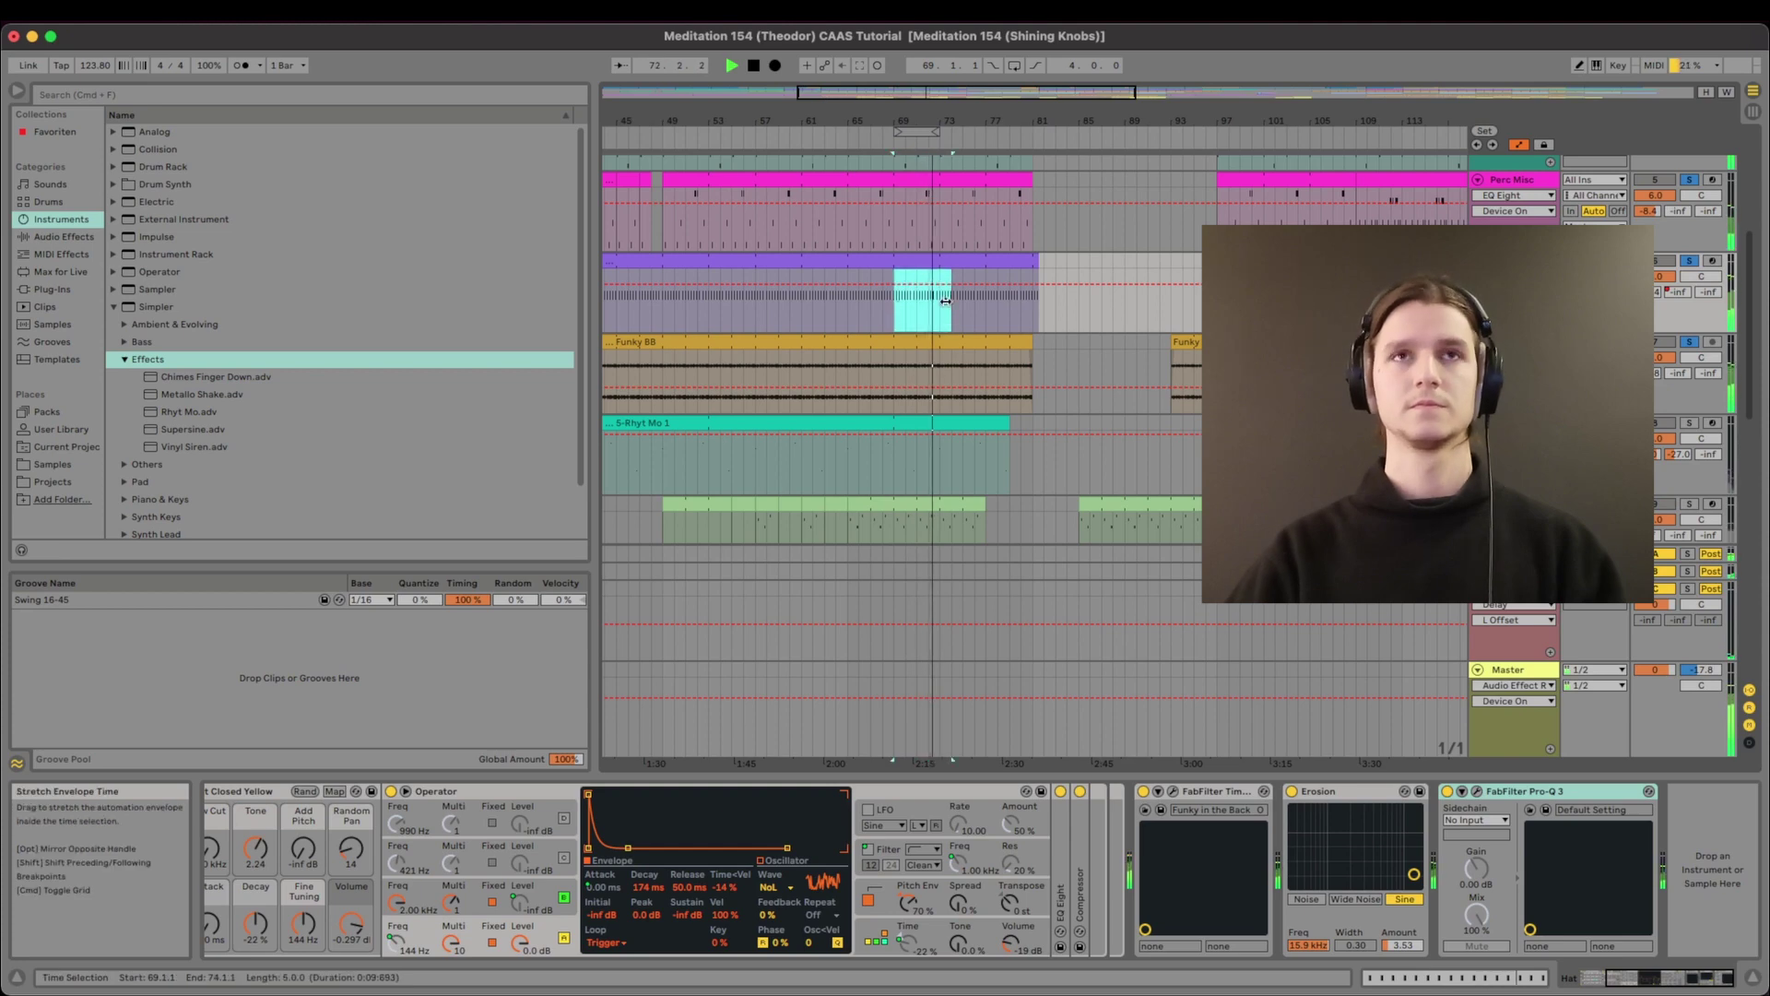
key("super+l")
left_click_drag(944, 131, 938, 131)
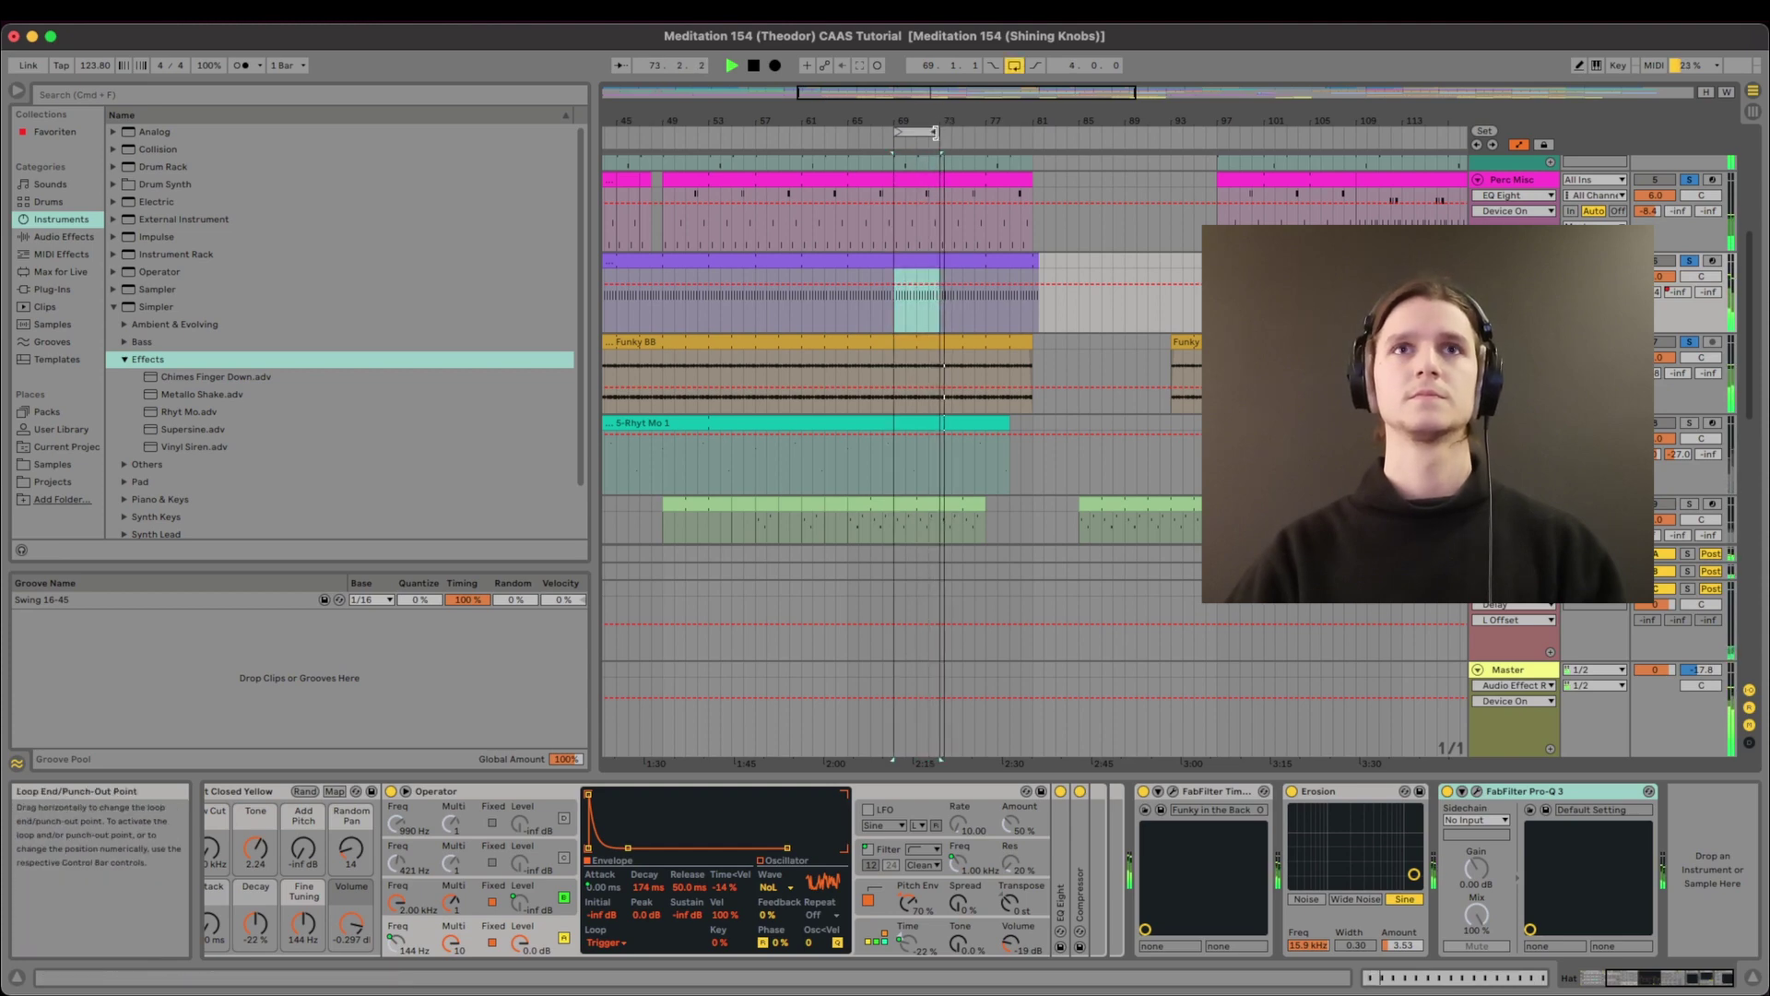
Open the Funky BB audio clip on the Breakbeat track to show its waveform and warp settings.
left_click(904, 342)
scroll(615, 579, "down", 2)
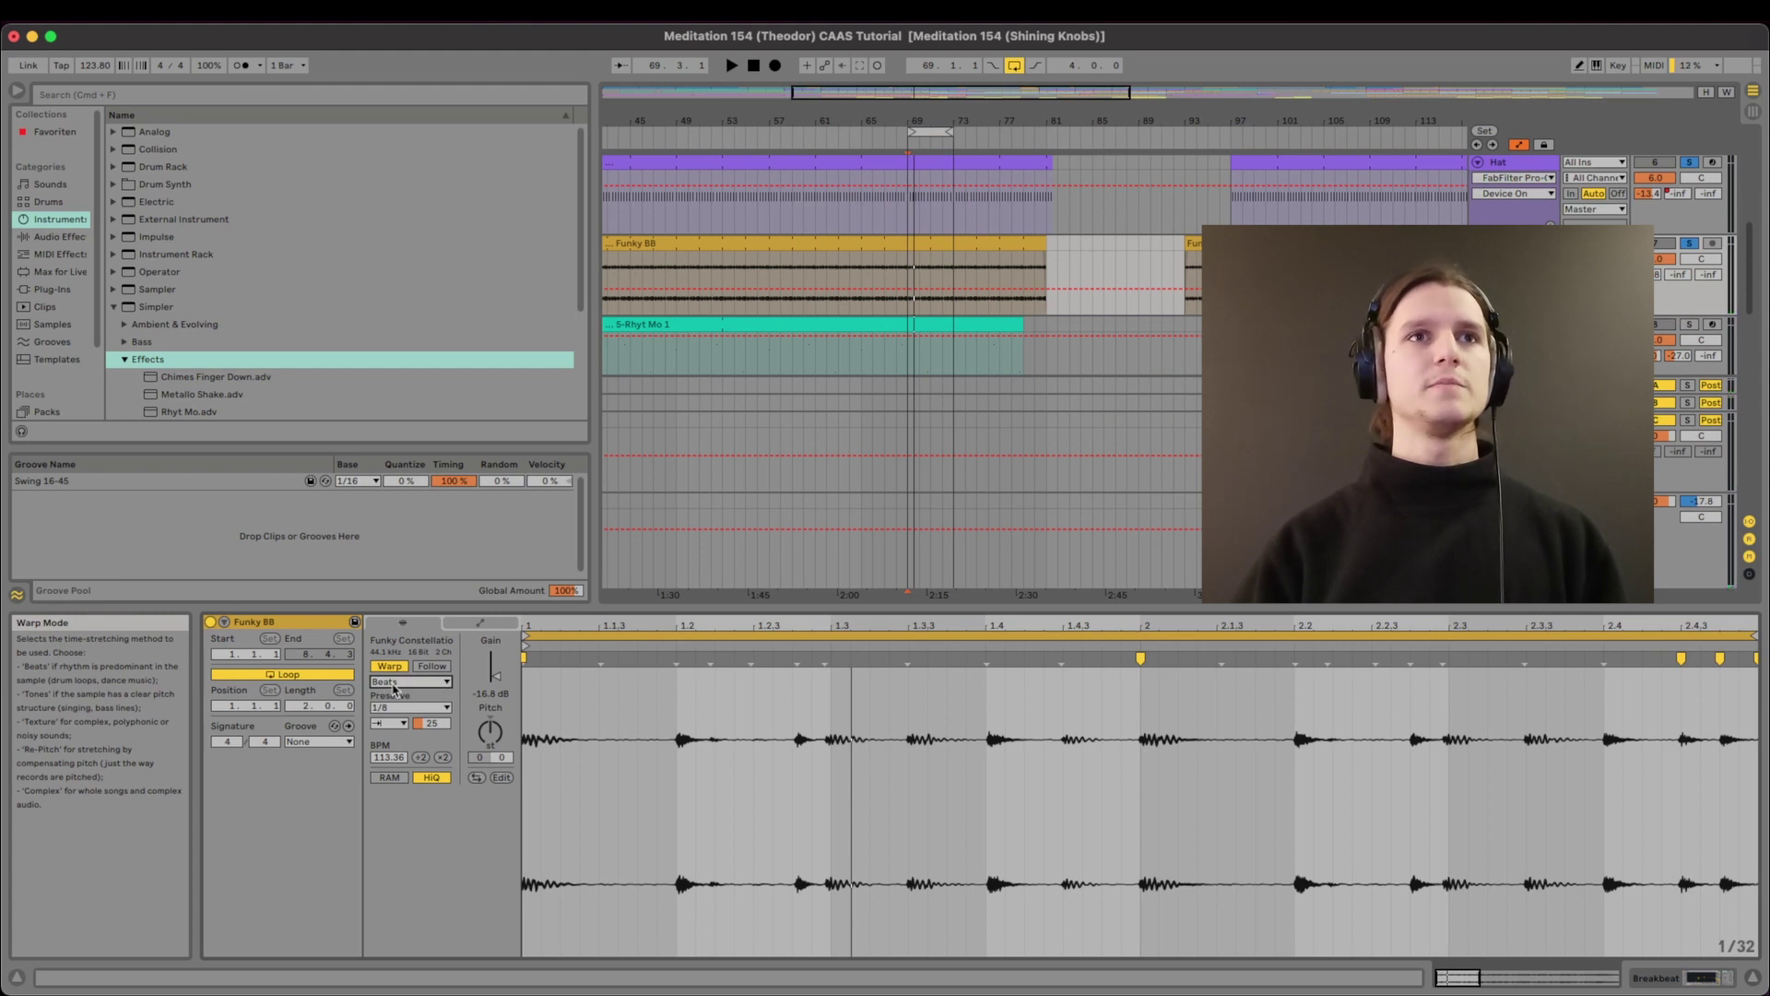
Audition the Funky BB clip with the Complex warp mode, and restore the Beats mode.
left_click(394, 688)
left_click(412, 753)
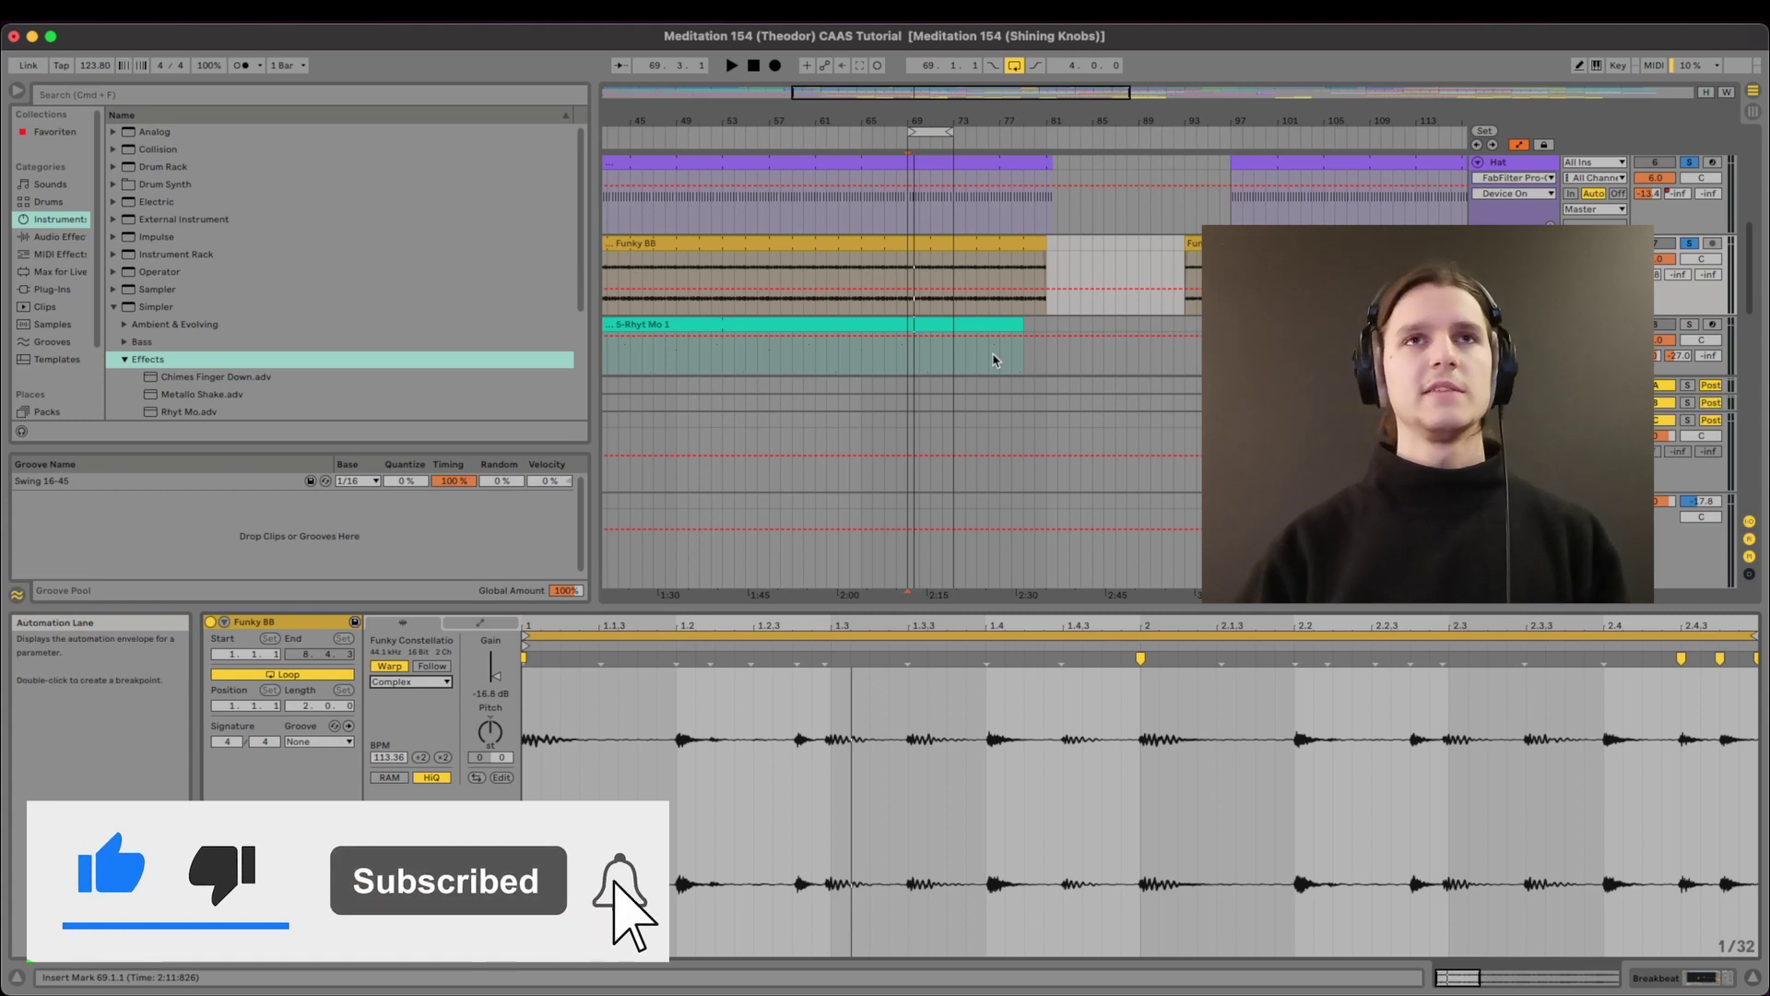
key("space")
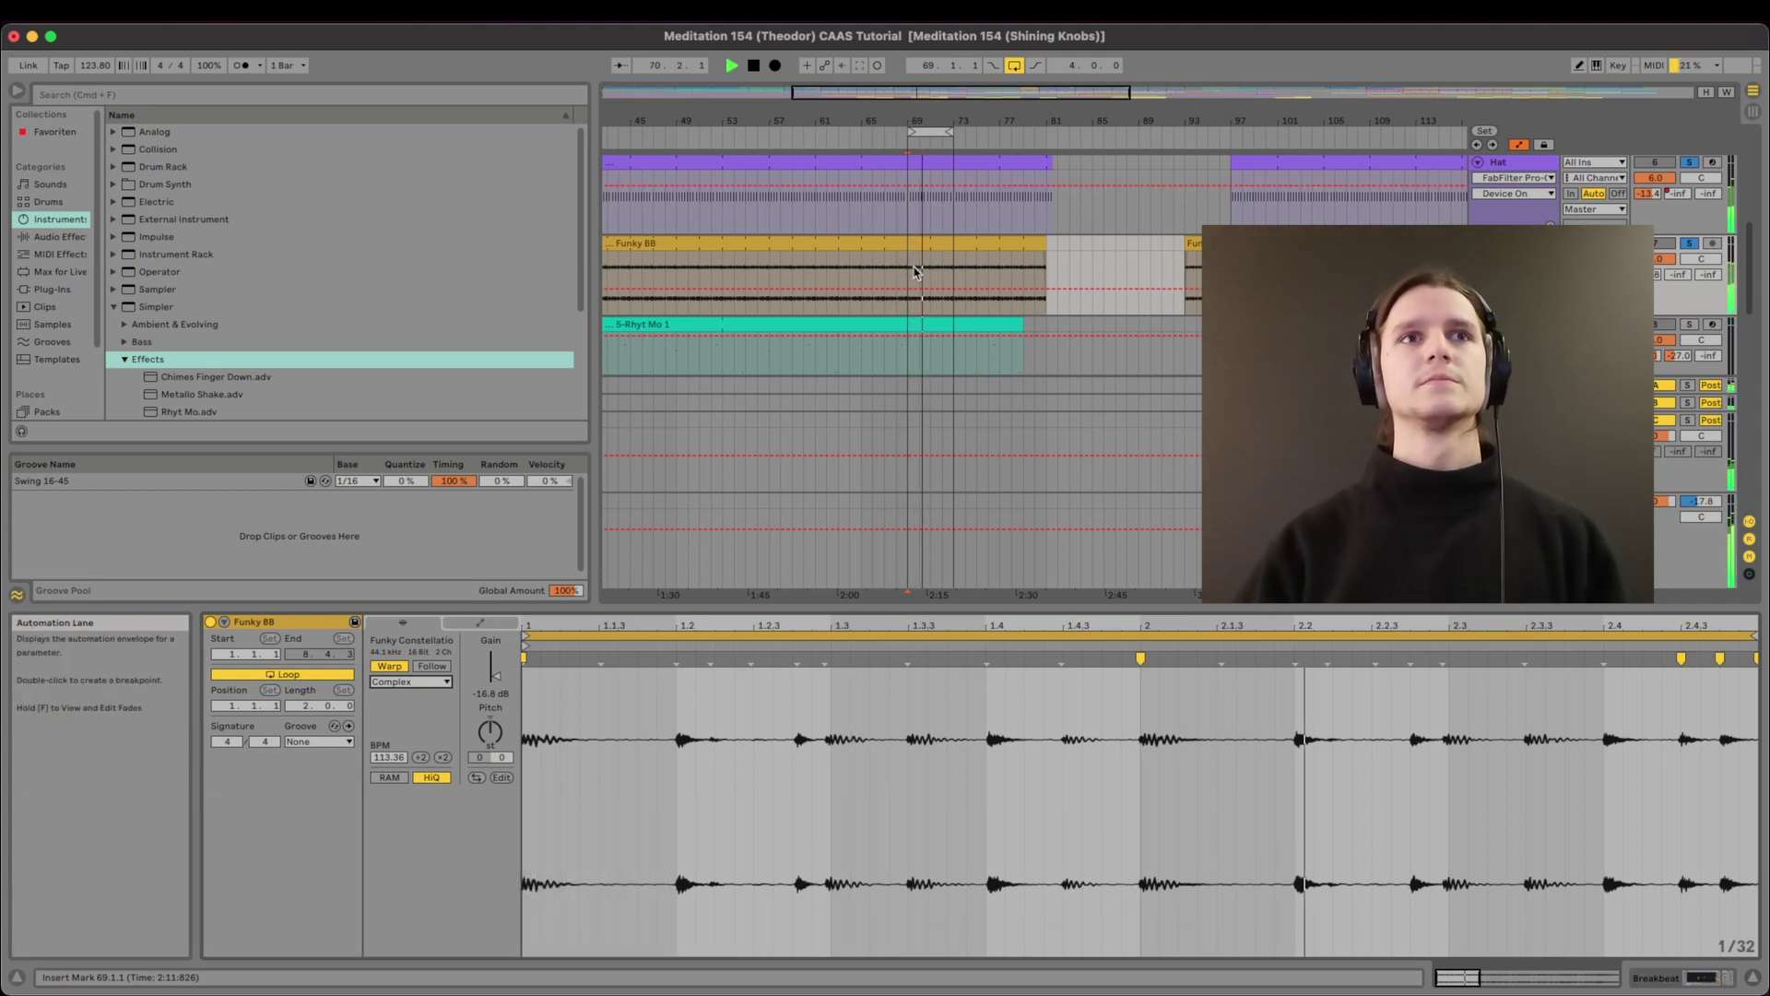
key("space")
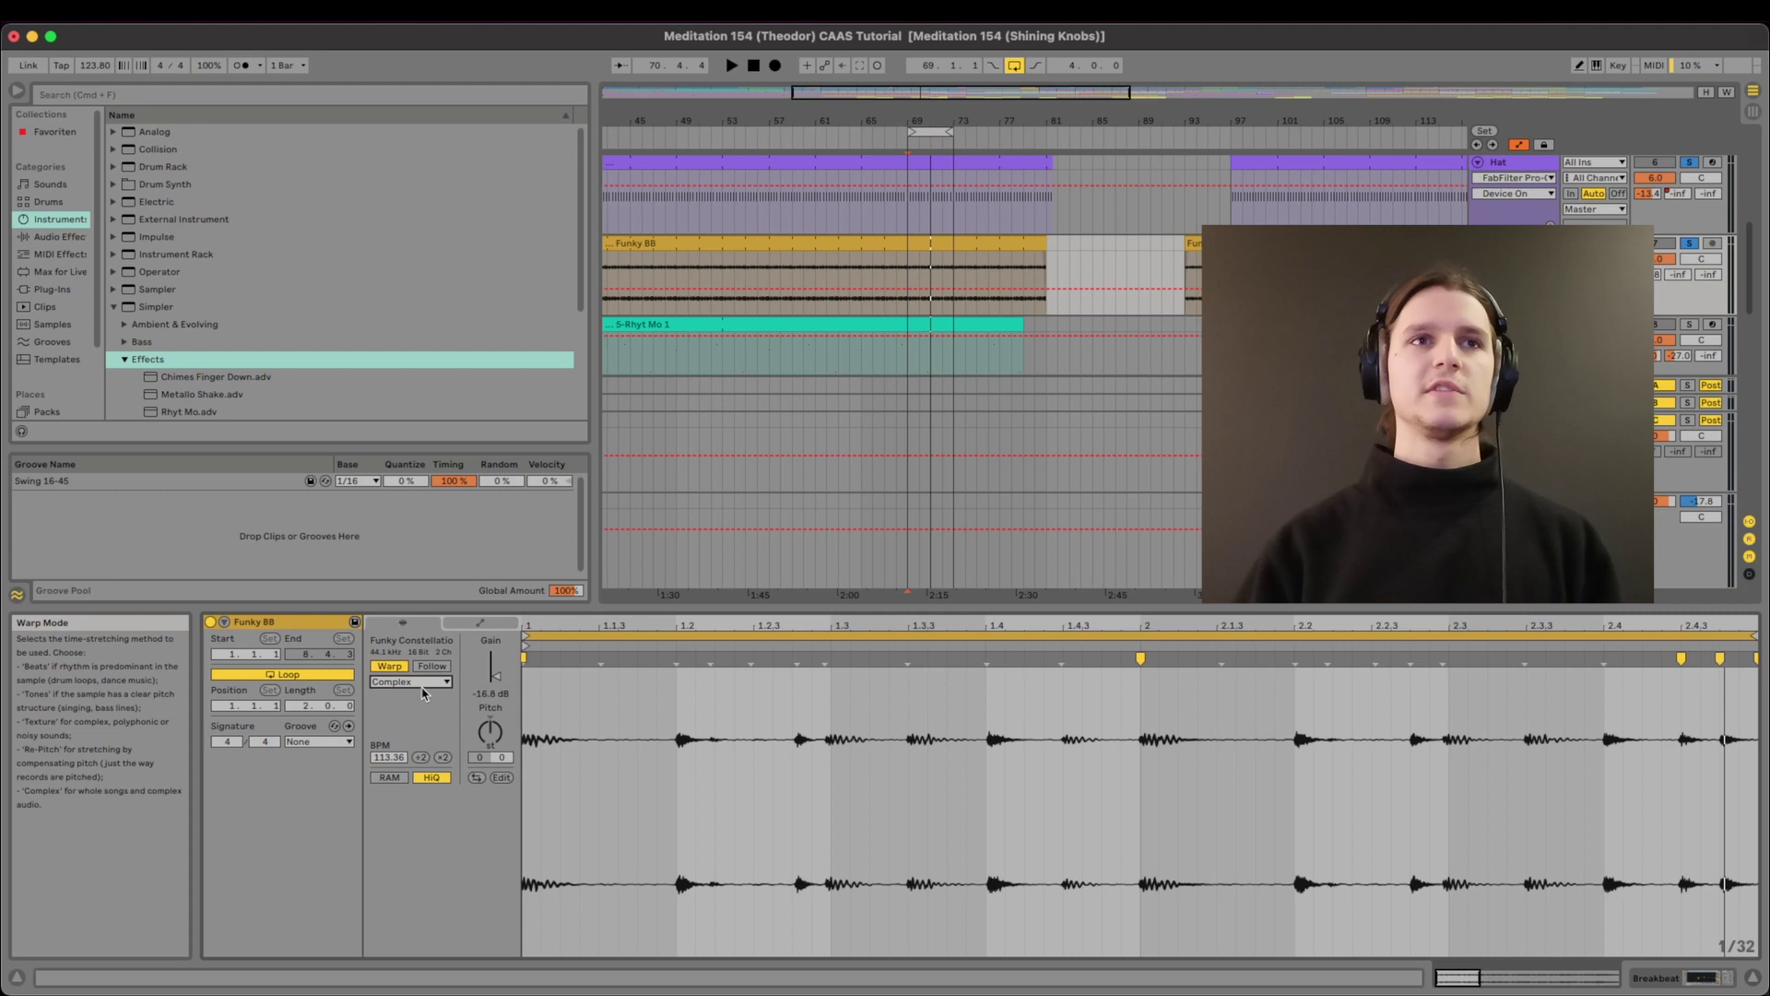
left_click(425, 686)
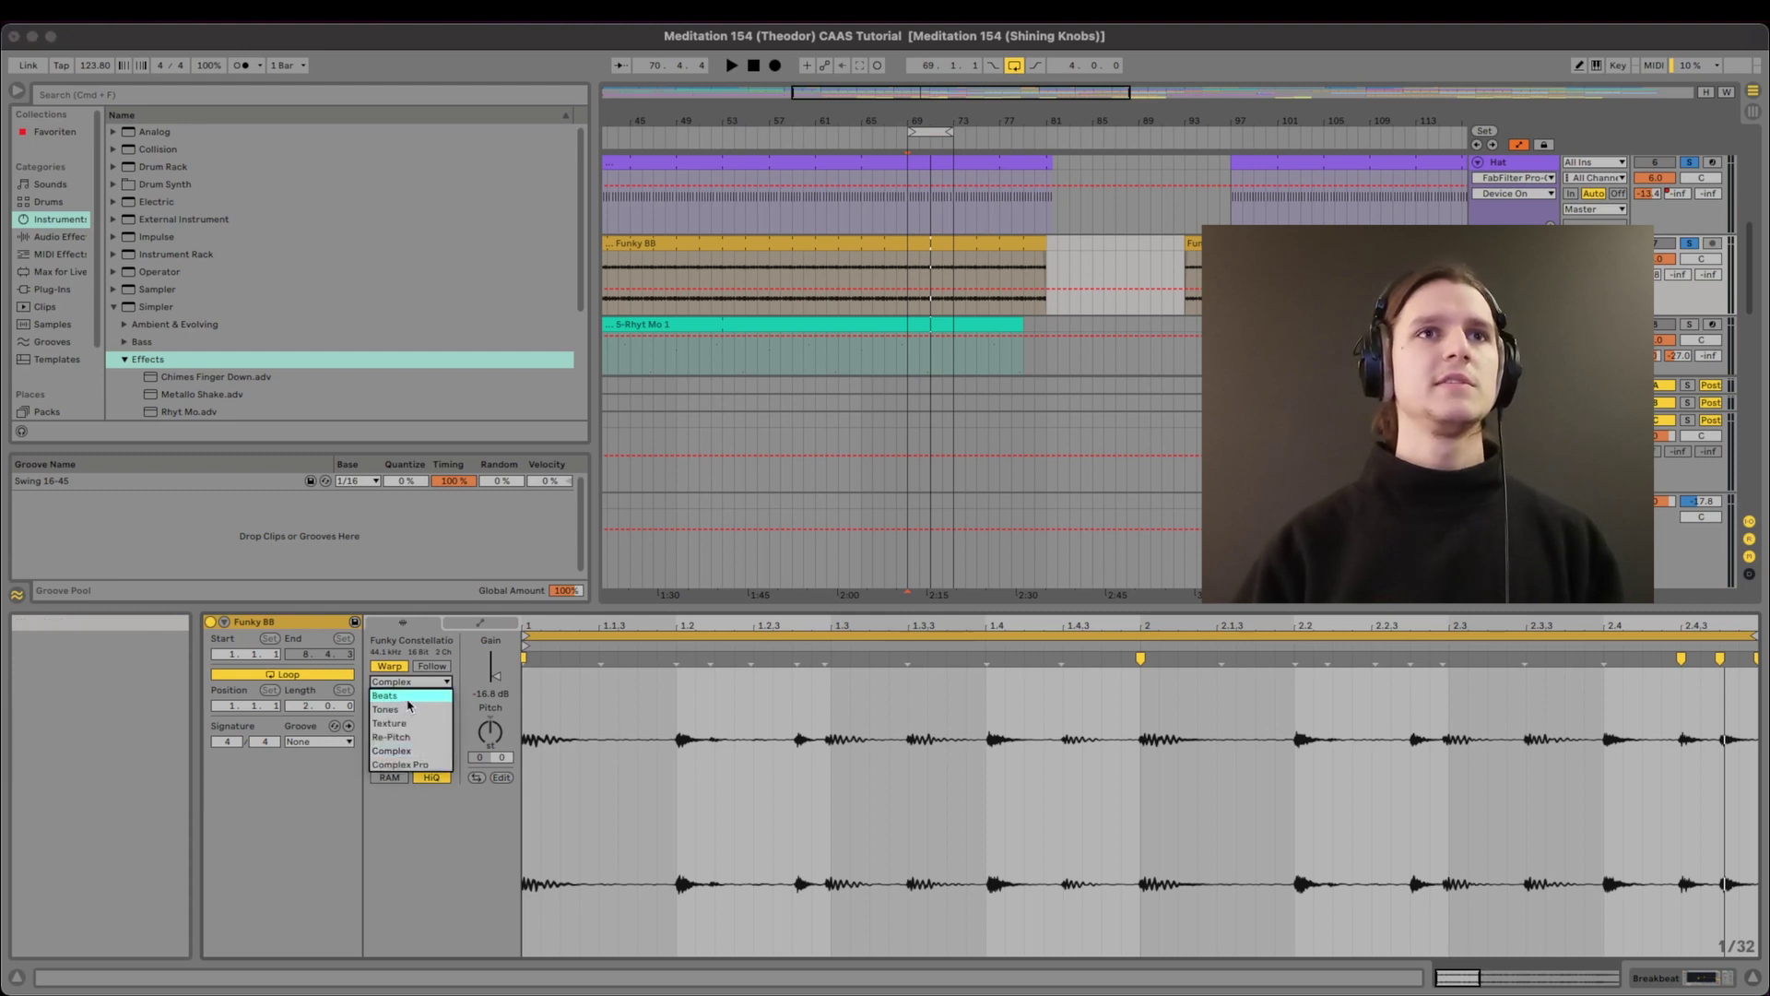
left_click(408, 699)
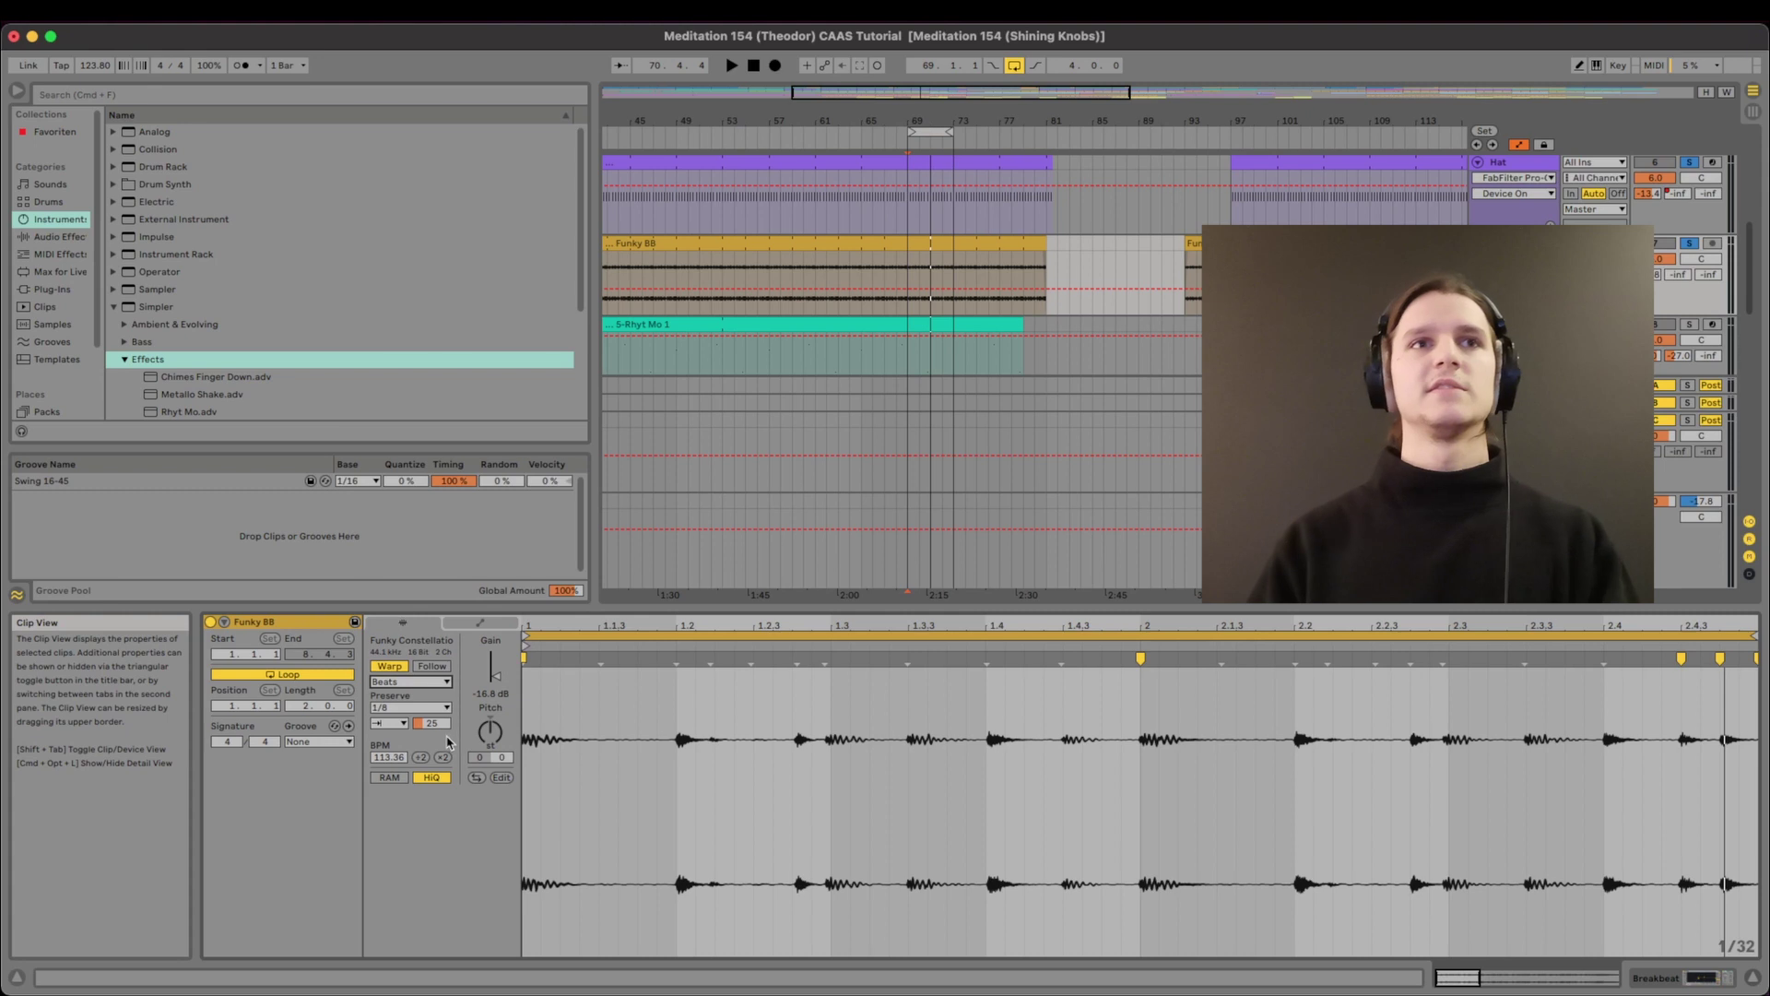
Try the Funky BB clip's transient envelope at 100 and 0 during playback, and return it to roughly a quarter of its range.
key("space")
left_click_drag(434, 724, 434, 656)
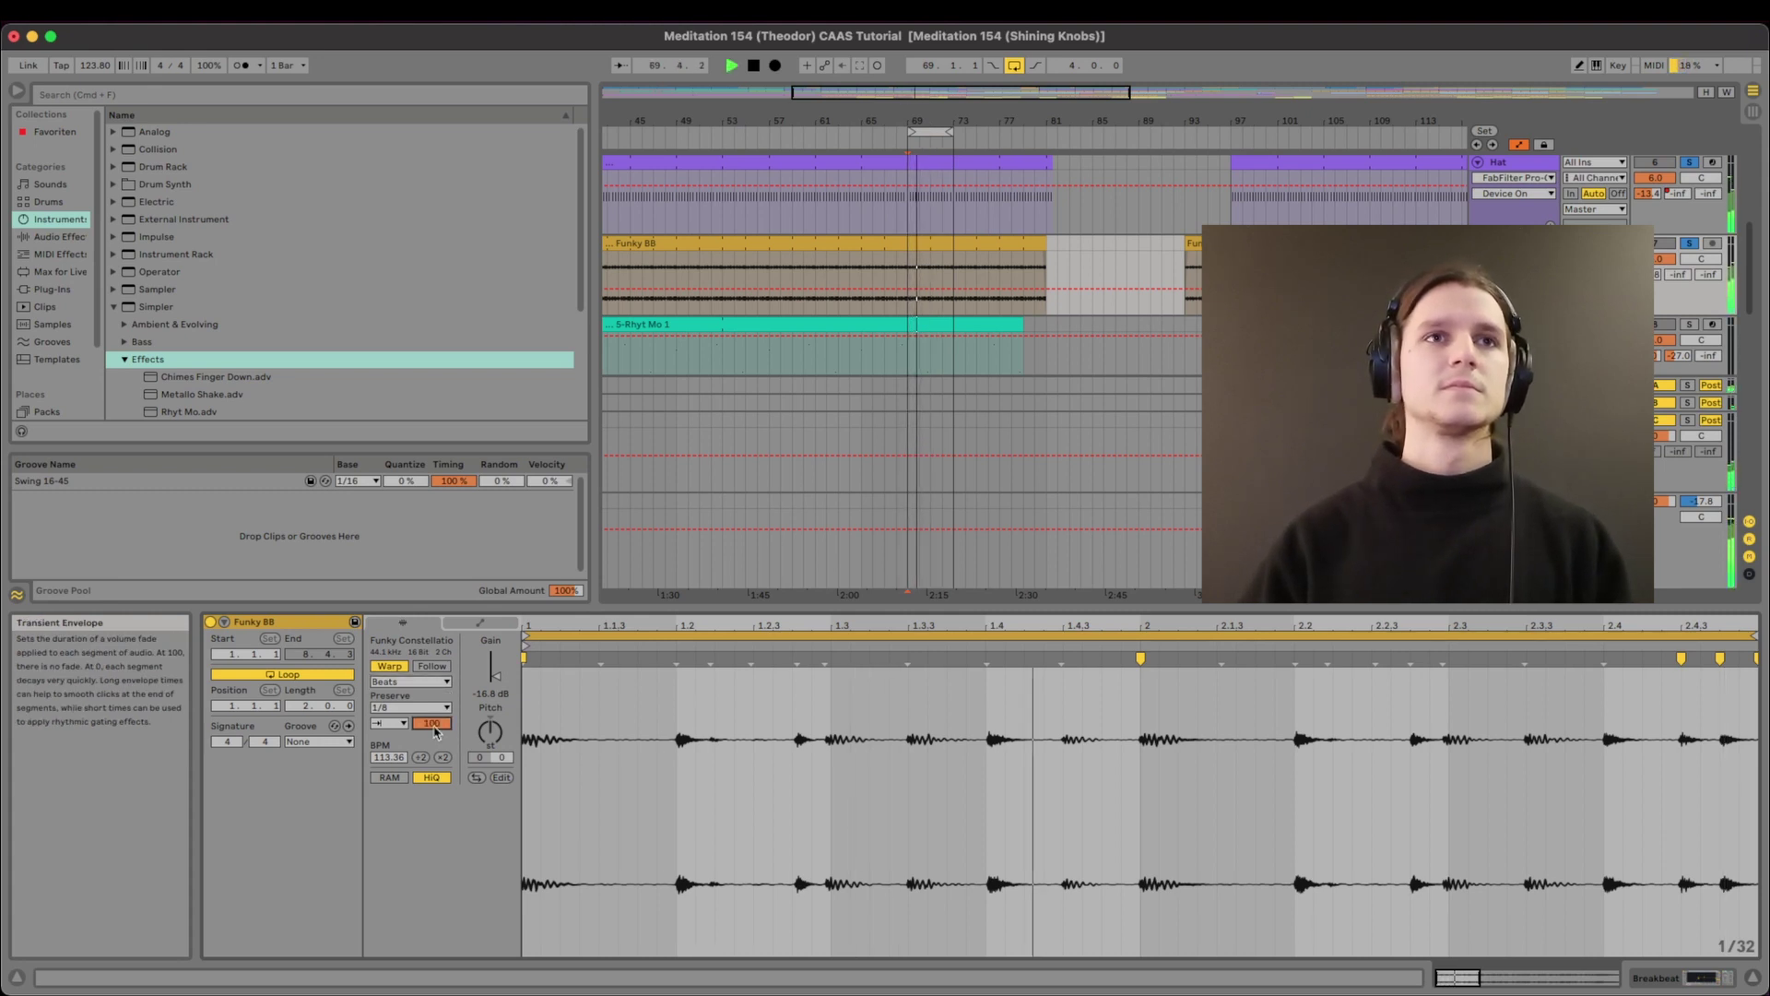
left_click_drag(432, 723, 432, 816)
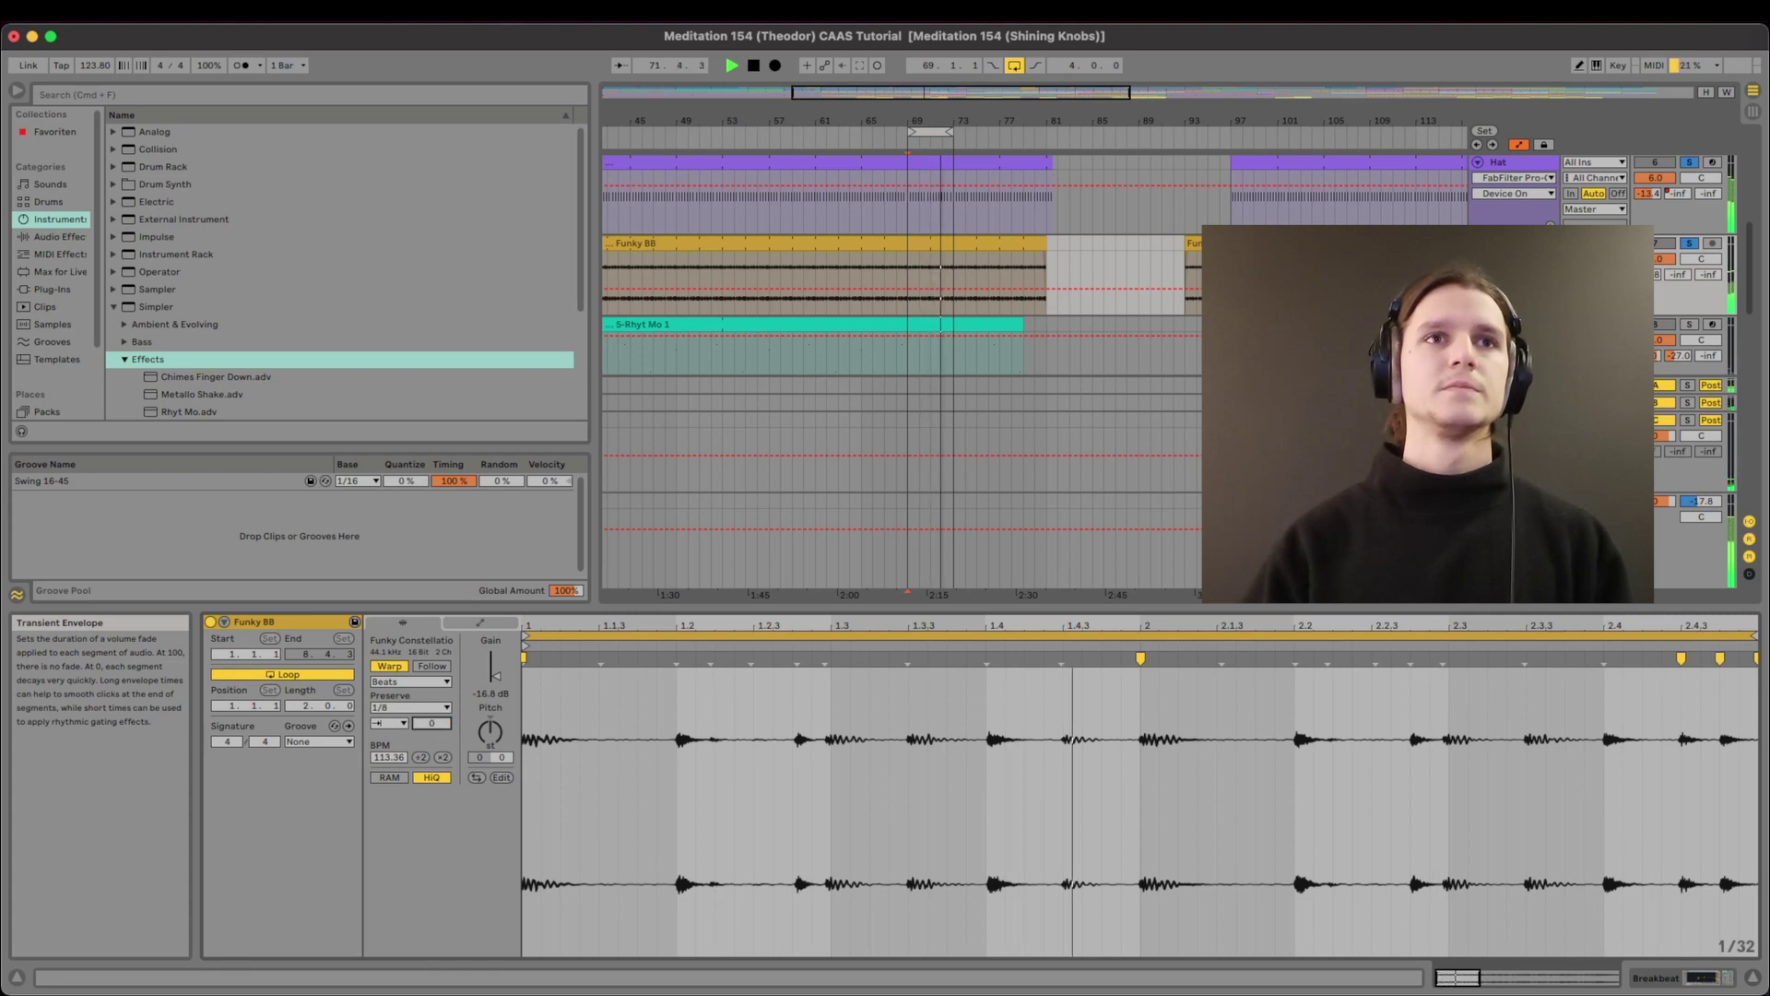
mouse_move(432, 724)
left_mouse_down()
mouse_move(433, 698)
mouse_move(432, 728)
left_mouse_up()
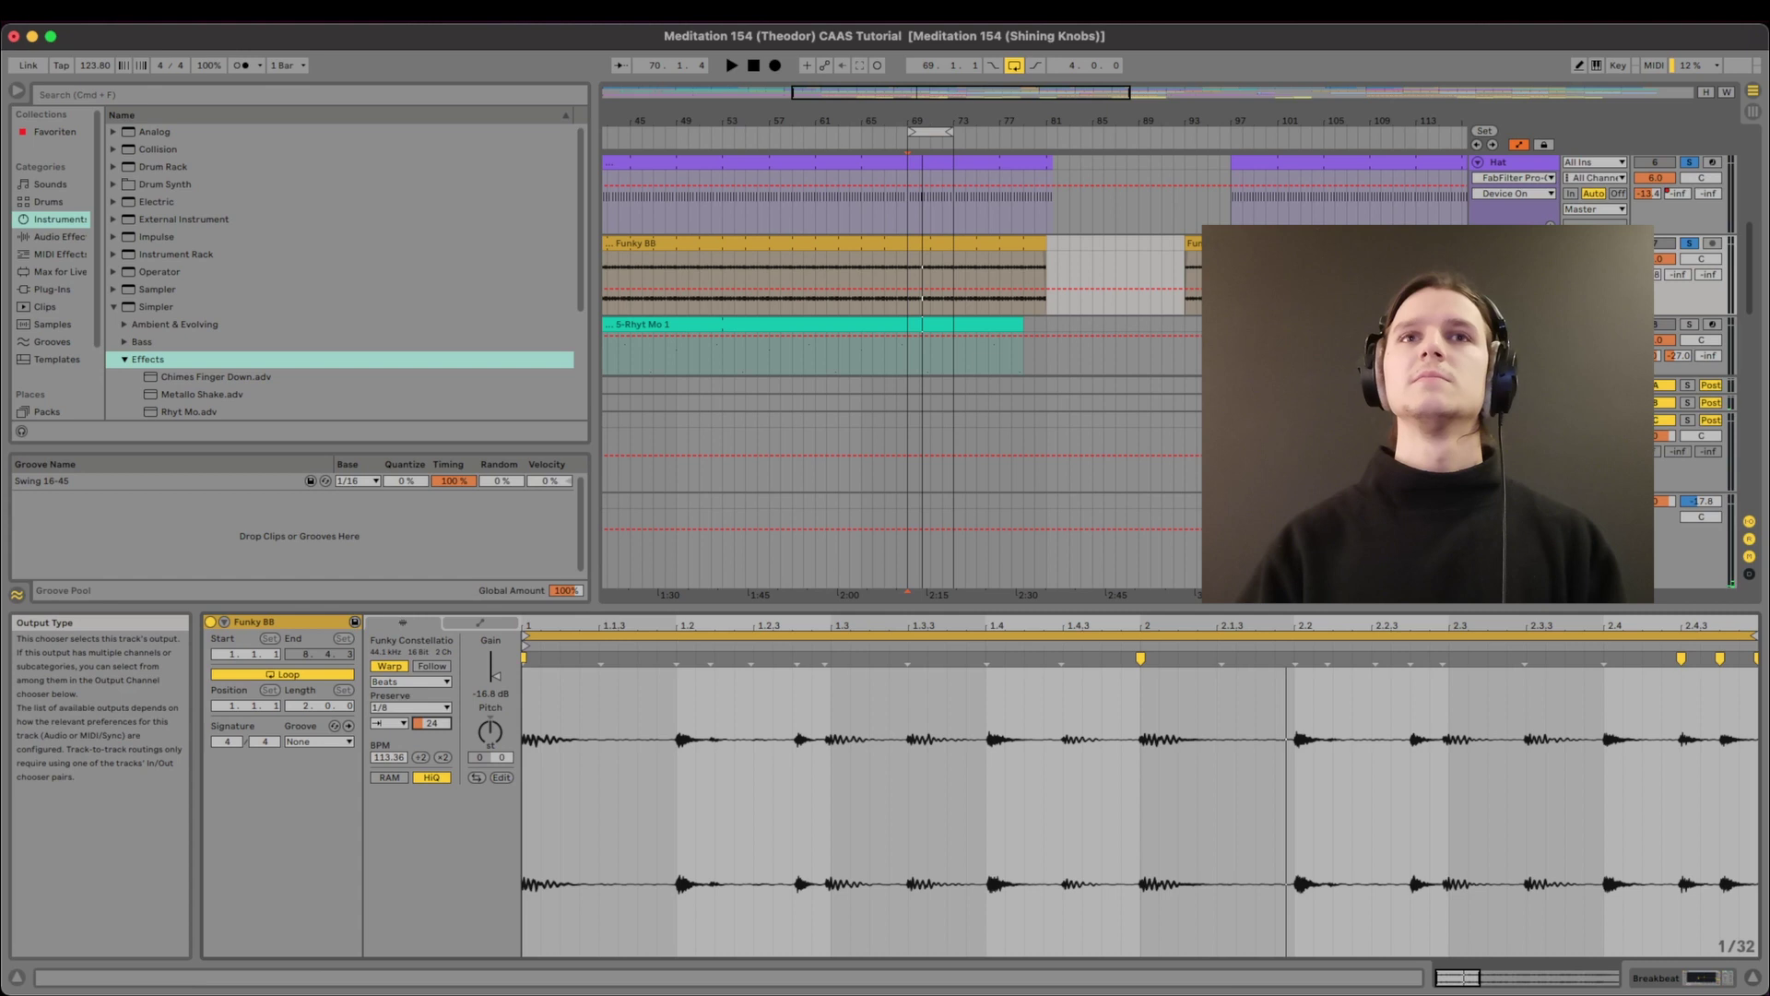
Show the Breakbeat track's effects and select its EQ Eight and Utility in turn.
scroll(1594, 199, "down", 2)
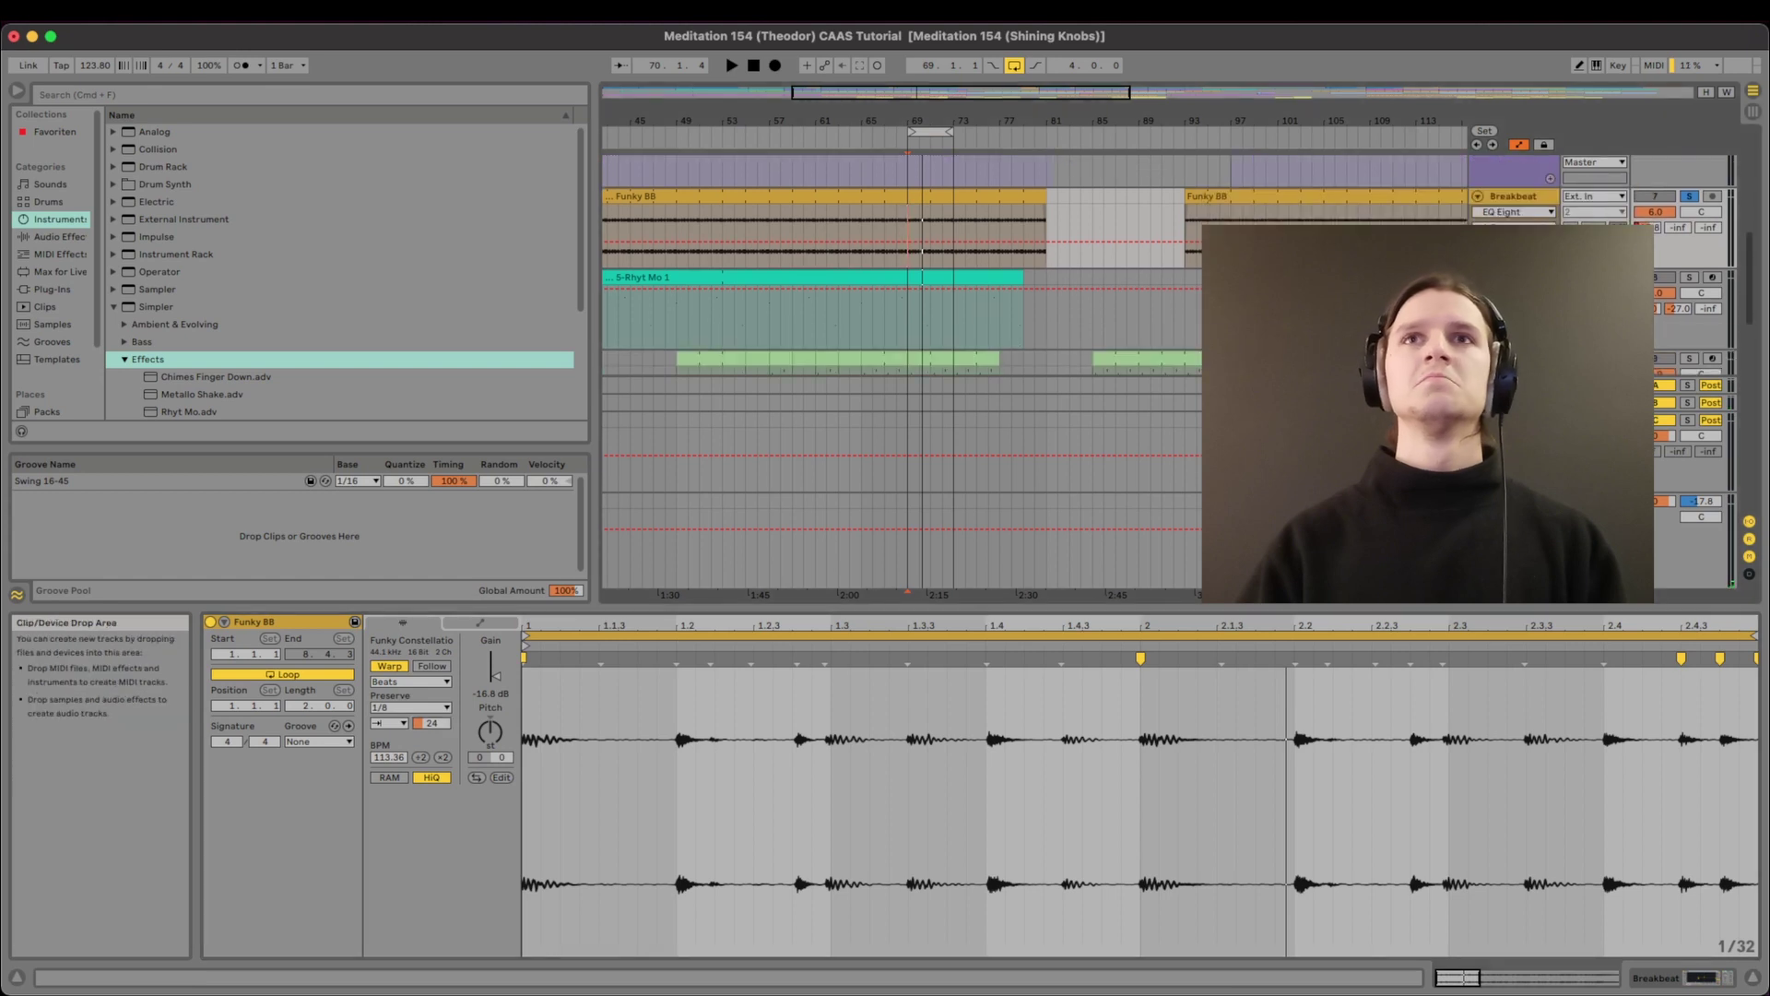
double_click(1508, 196)
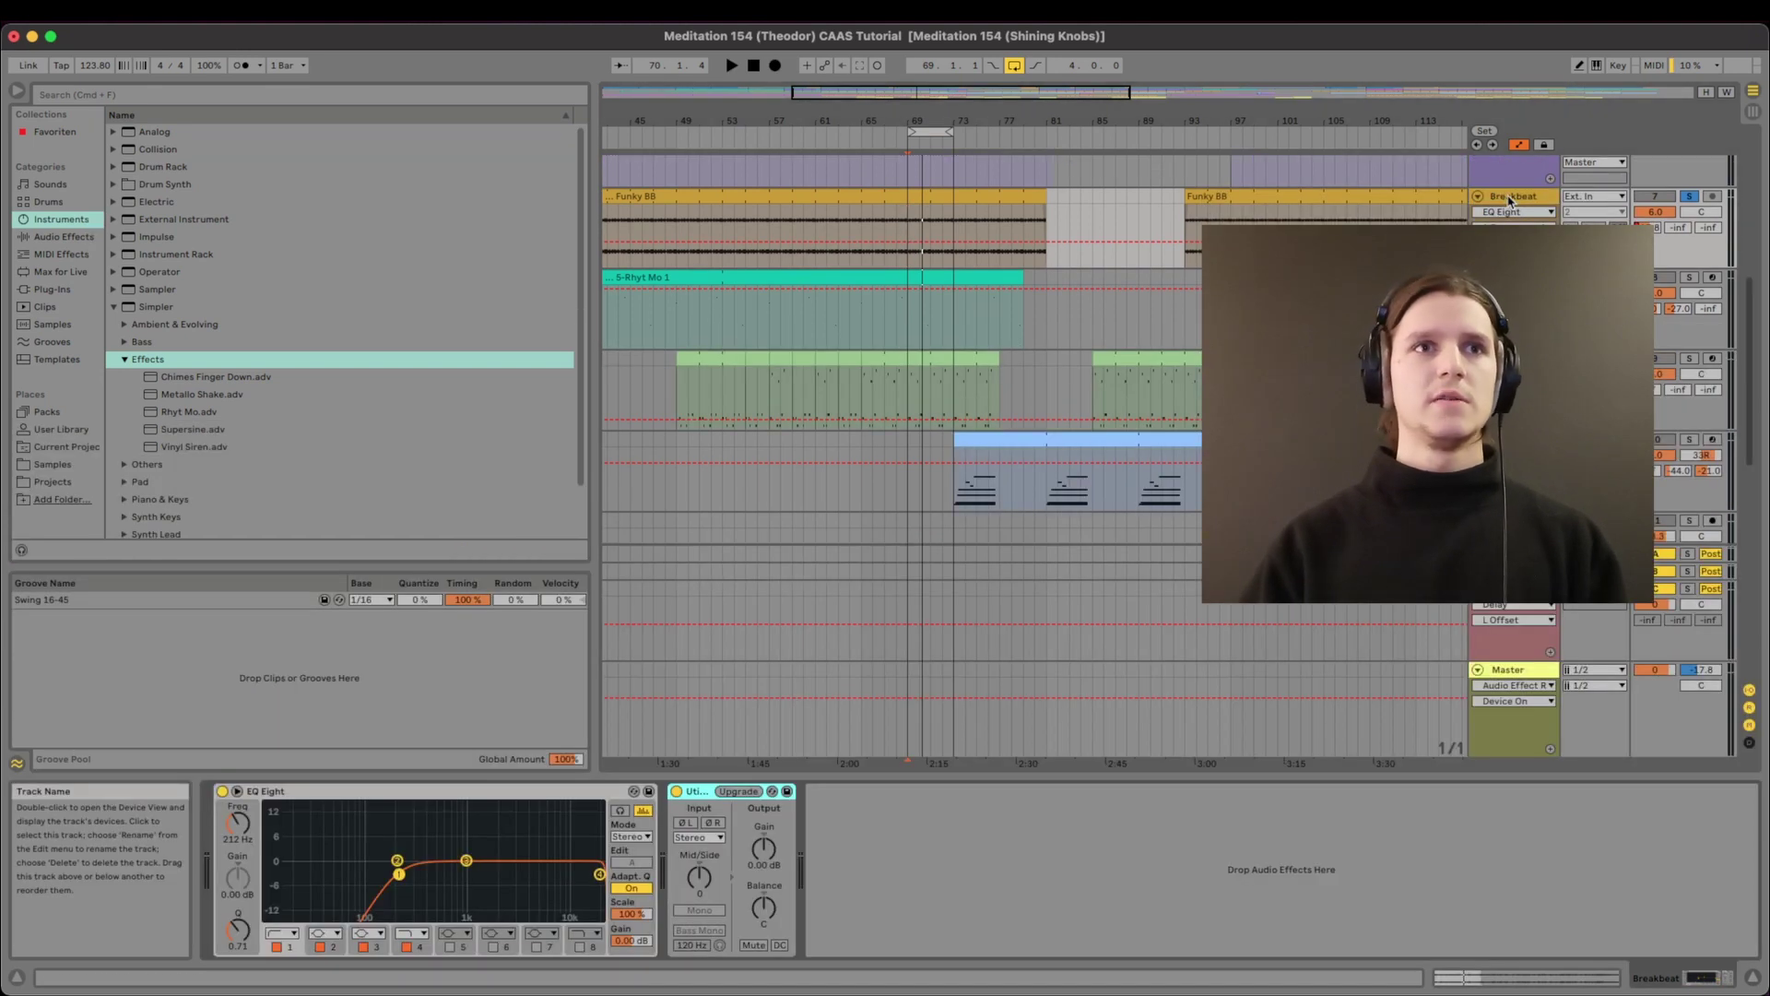
left_click(453, 806)
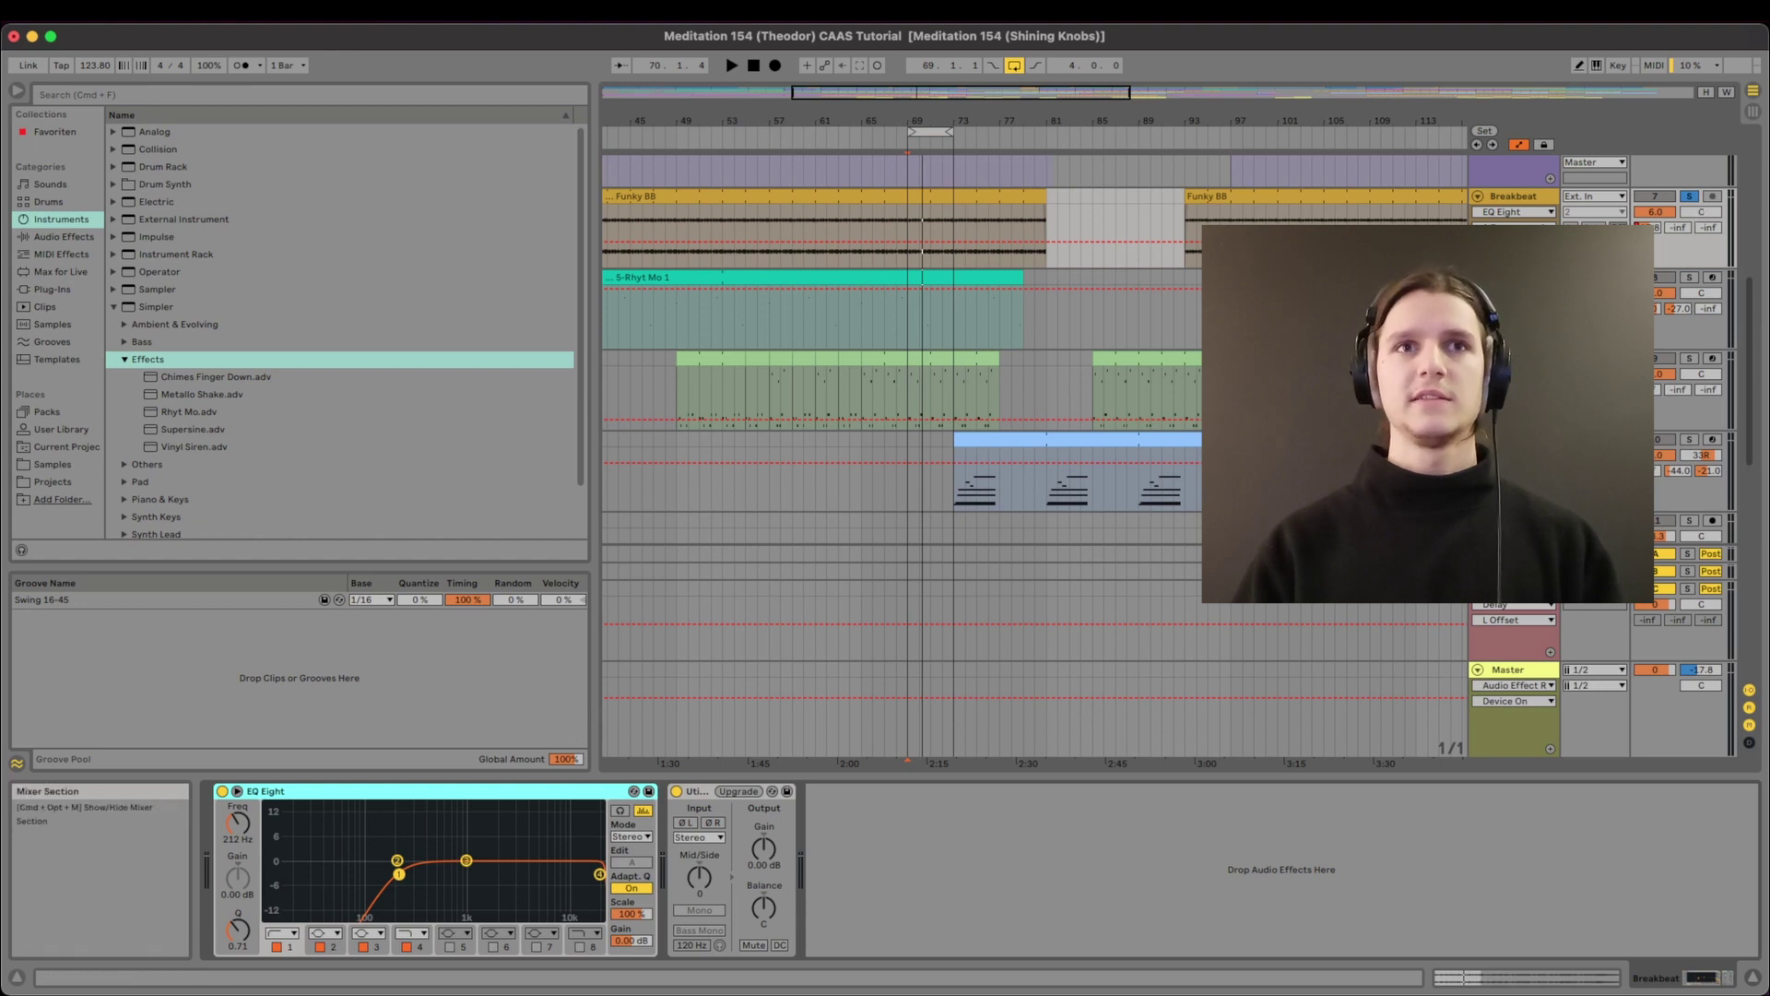
left_click(696, 795)
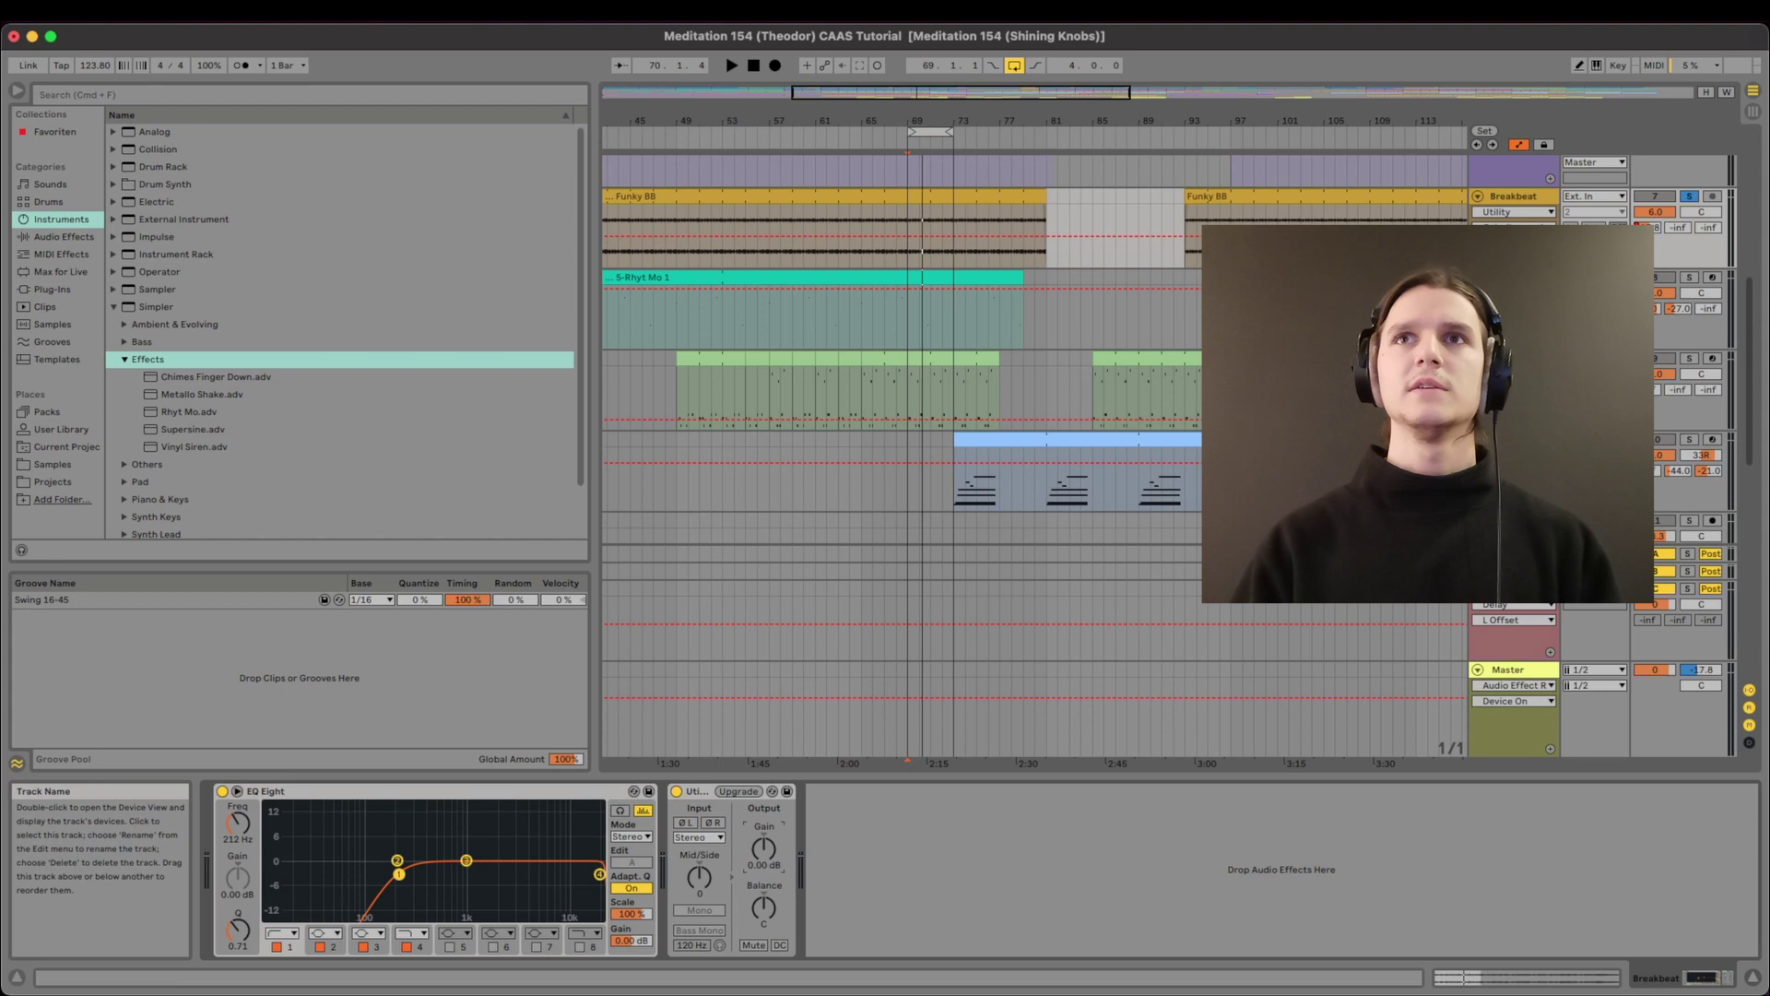
Add the Rhythm Misc track to the soloed tracks, show its devices and play from bar 69.
left_click(1691, 278)
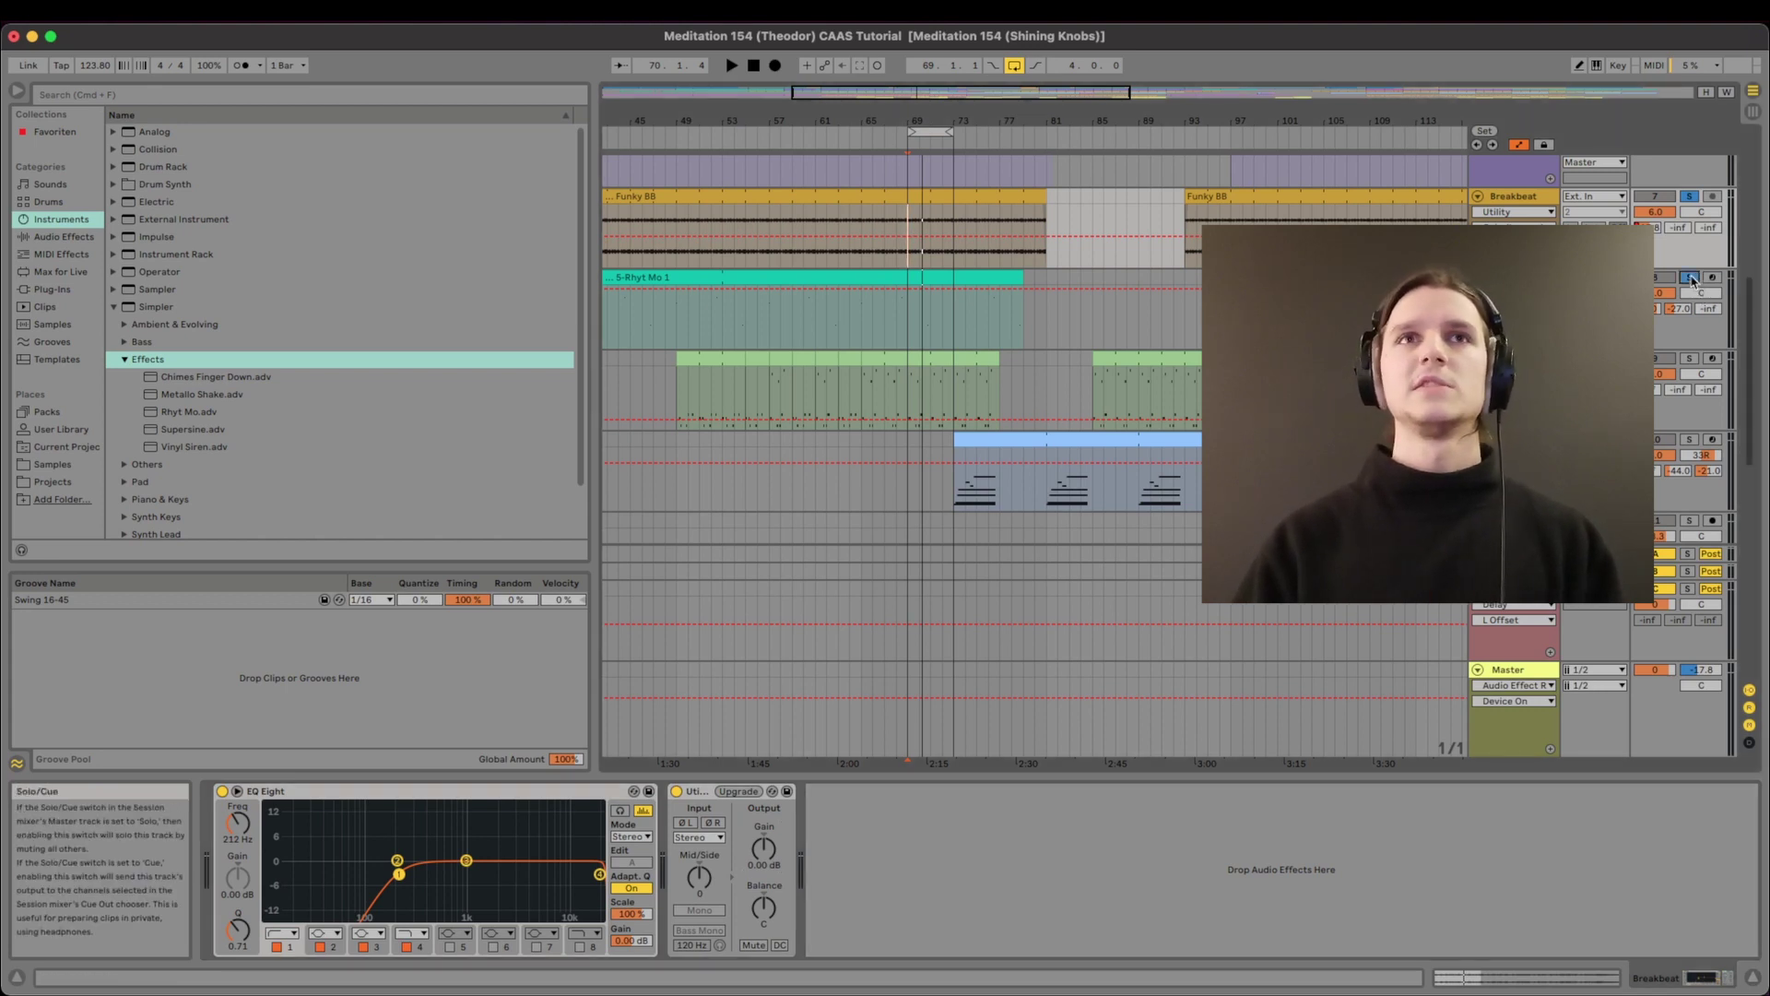
double_click(929, 277)
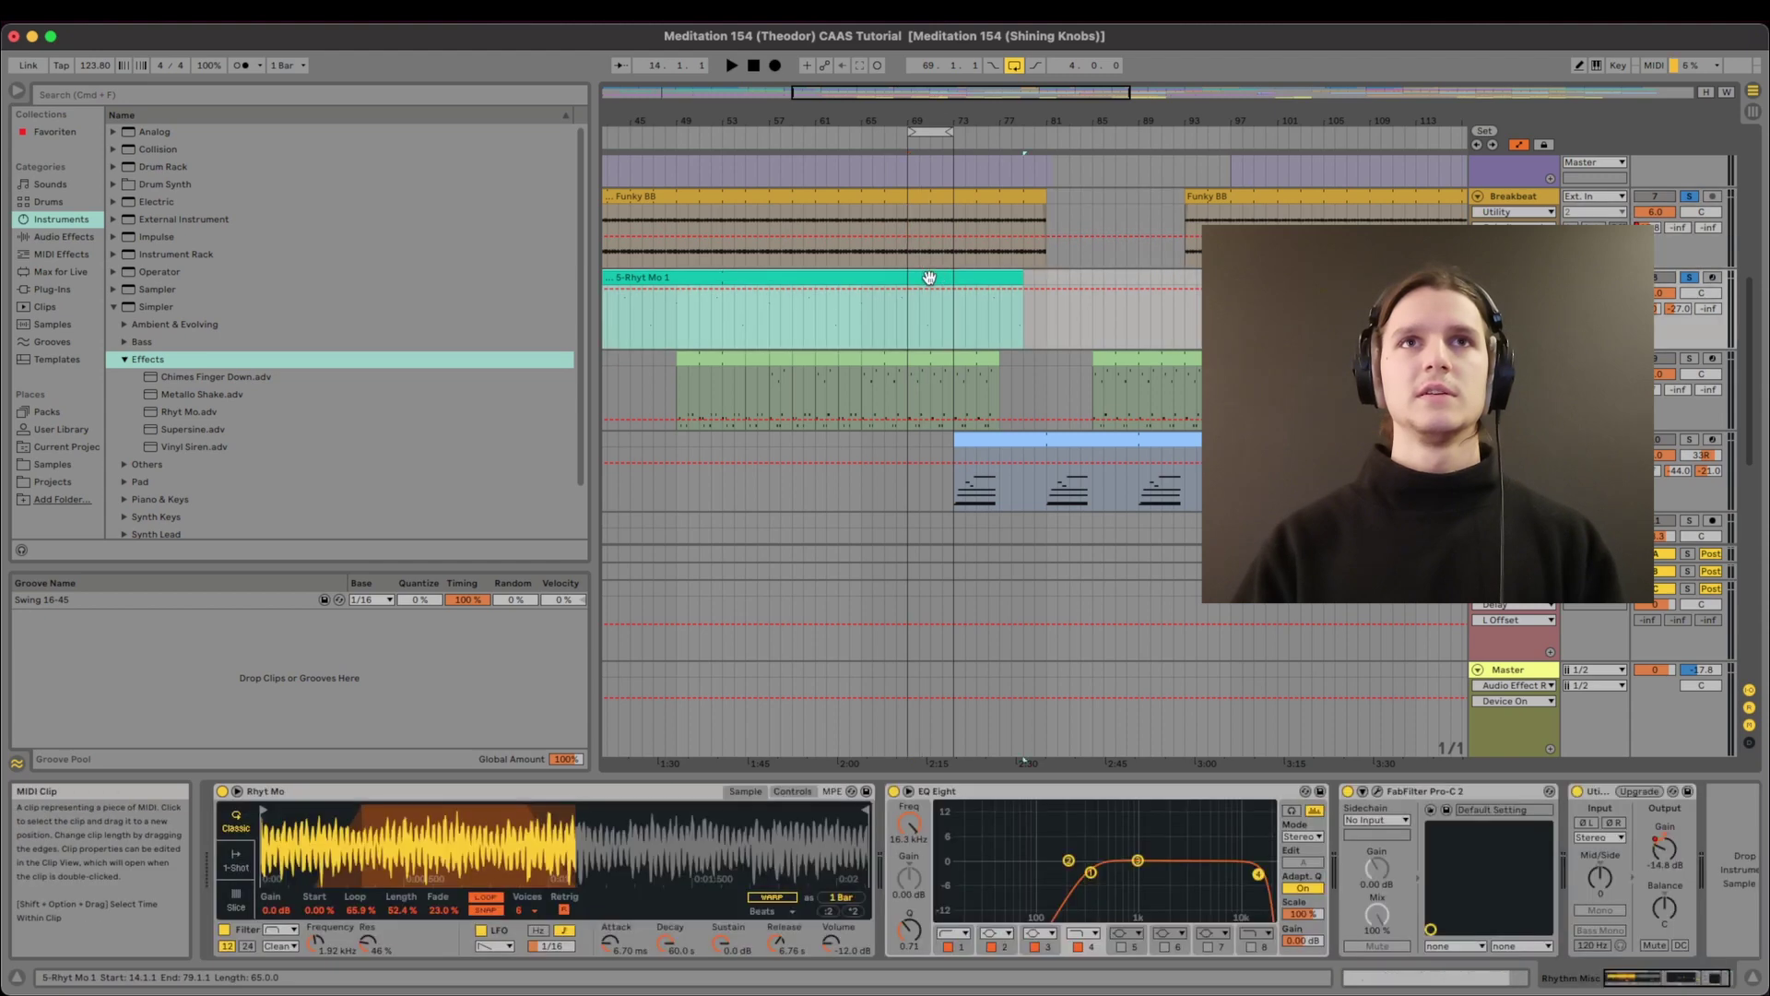
left_click(909, 317)
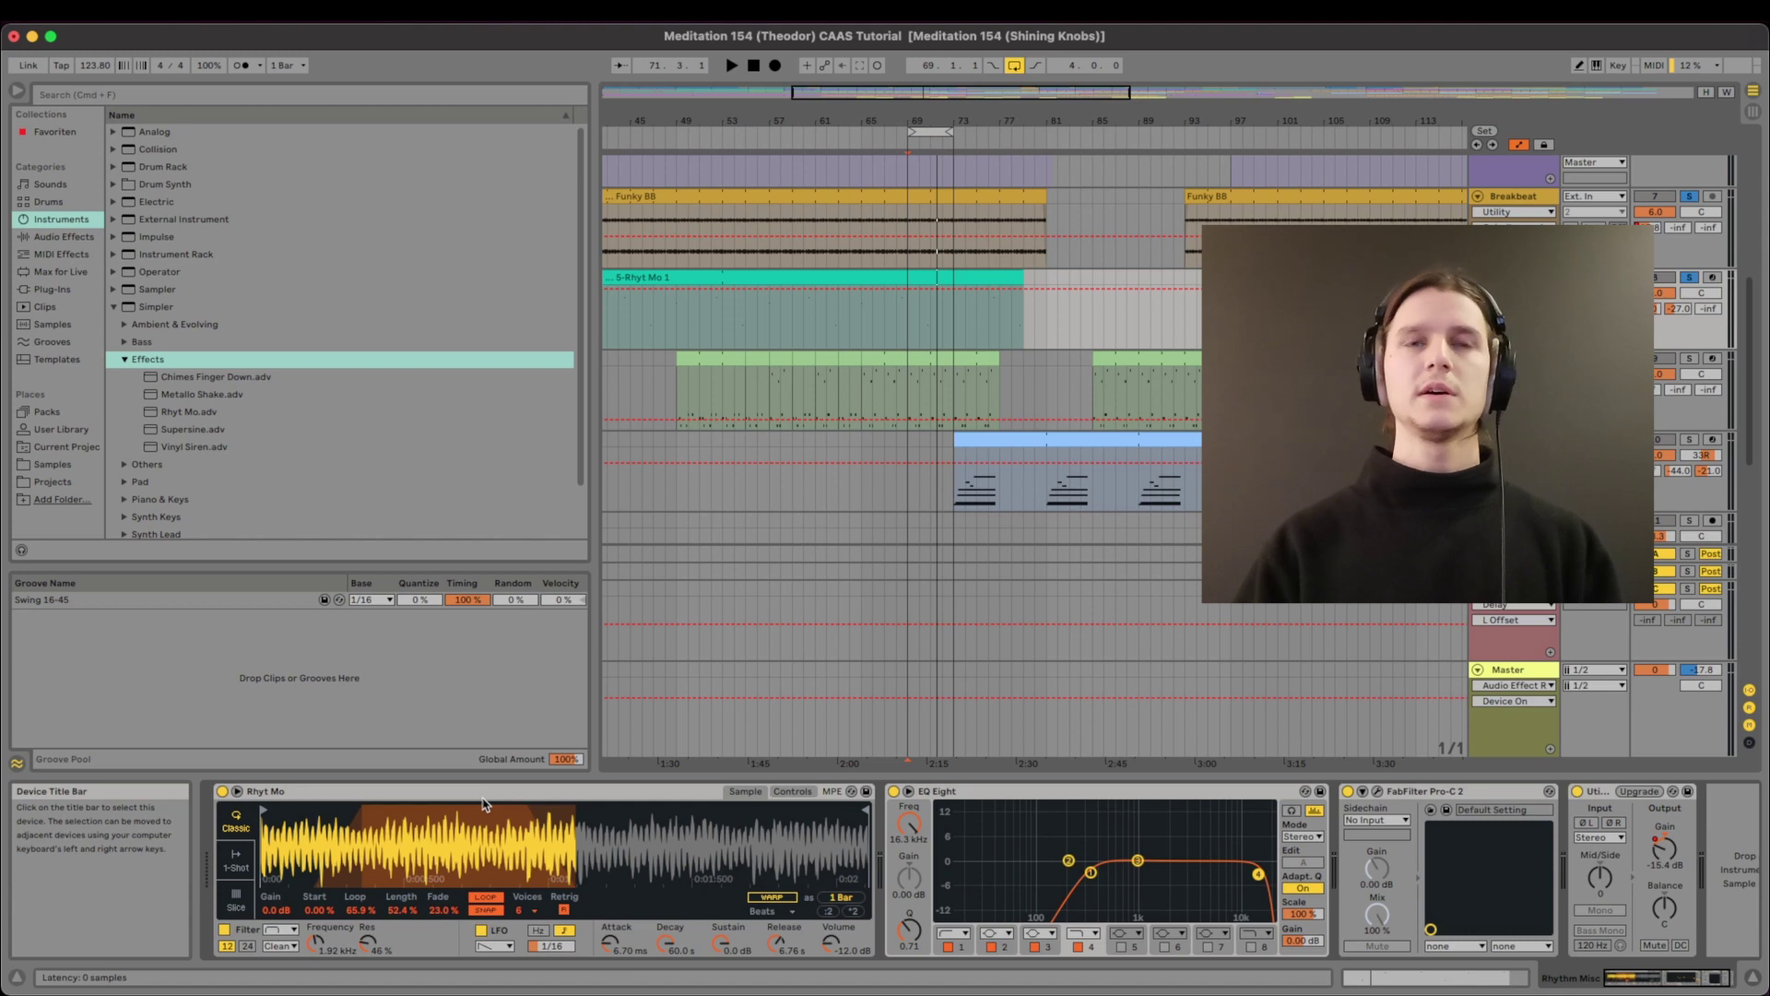
Search the browser's instruments for "rhyt mo".
left_click(175, 92)
type("r")
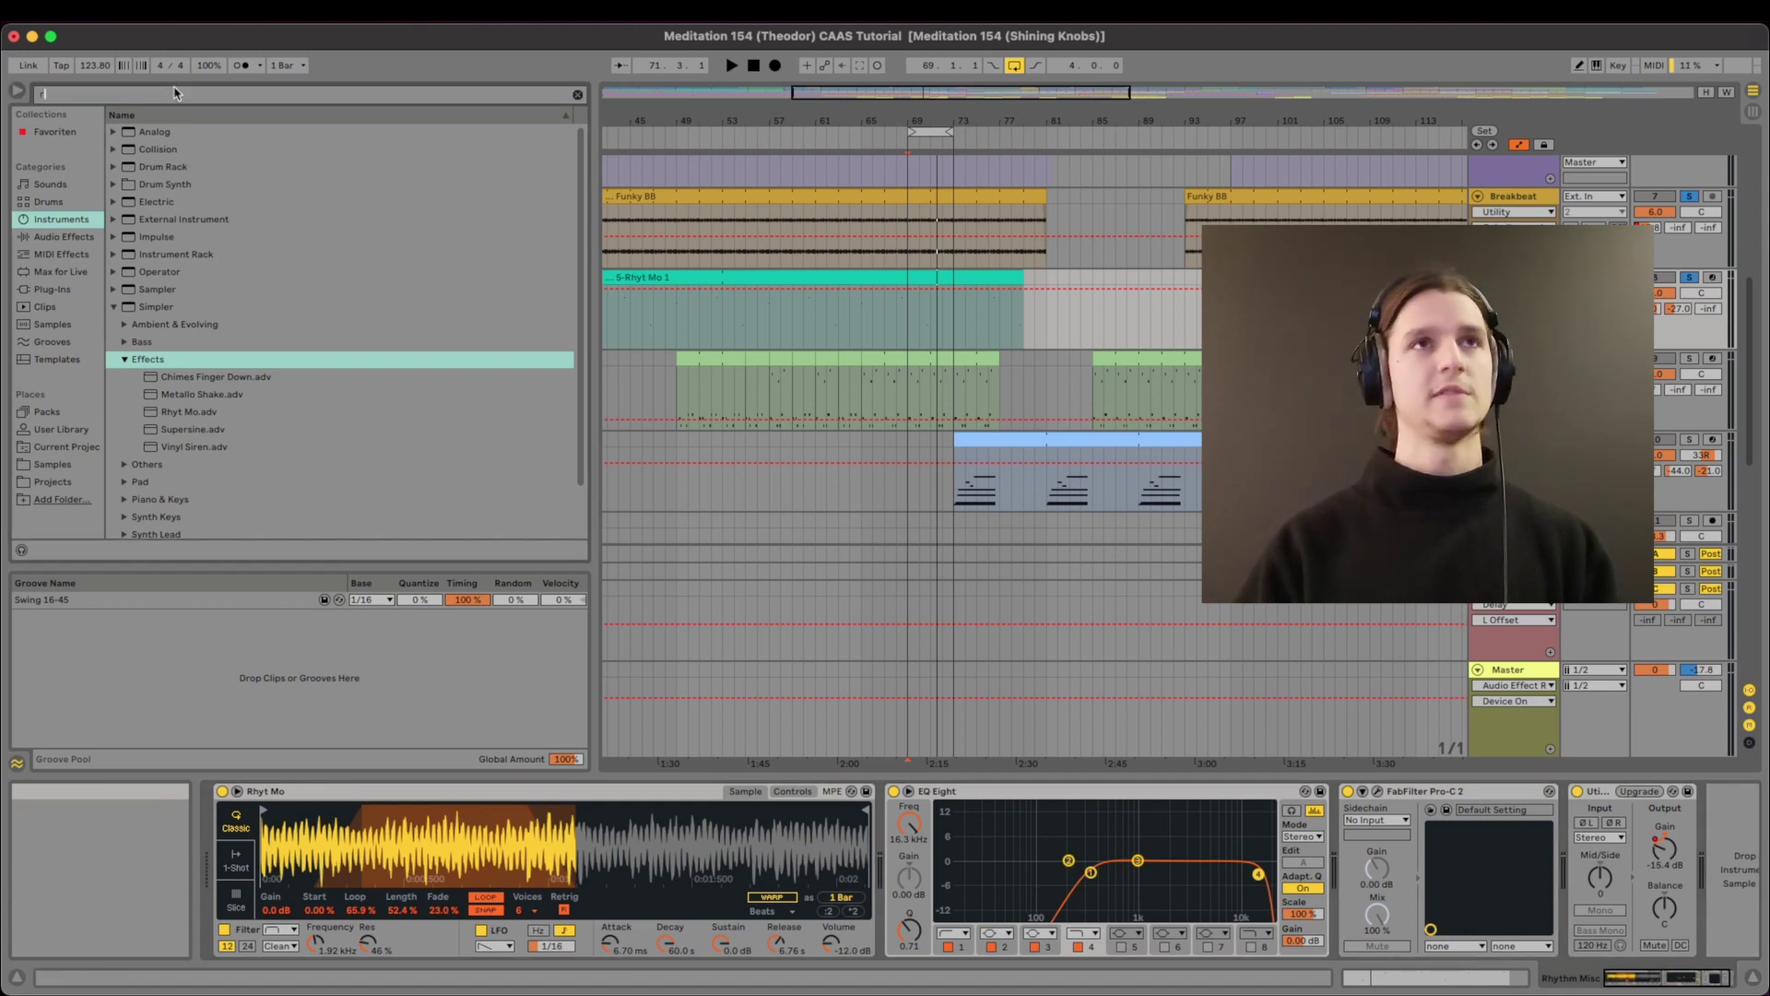
type("hyt")
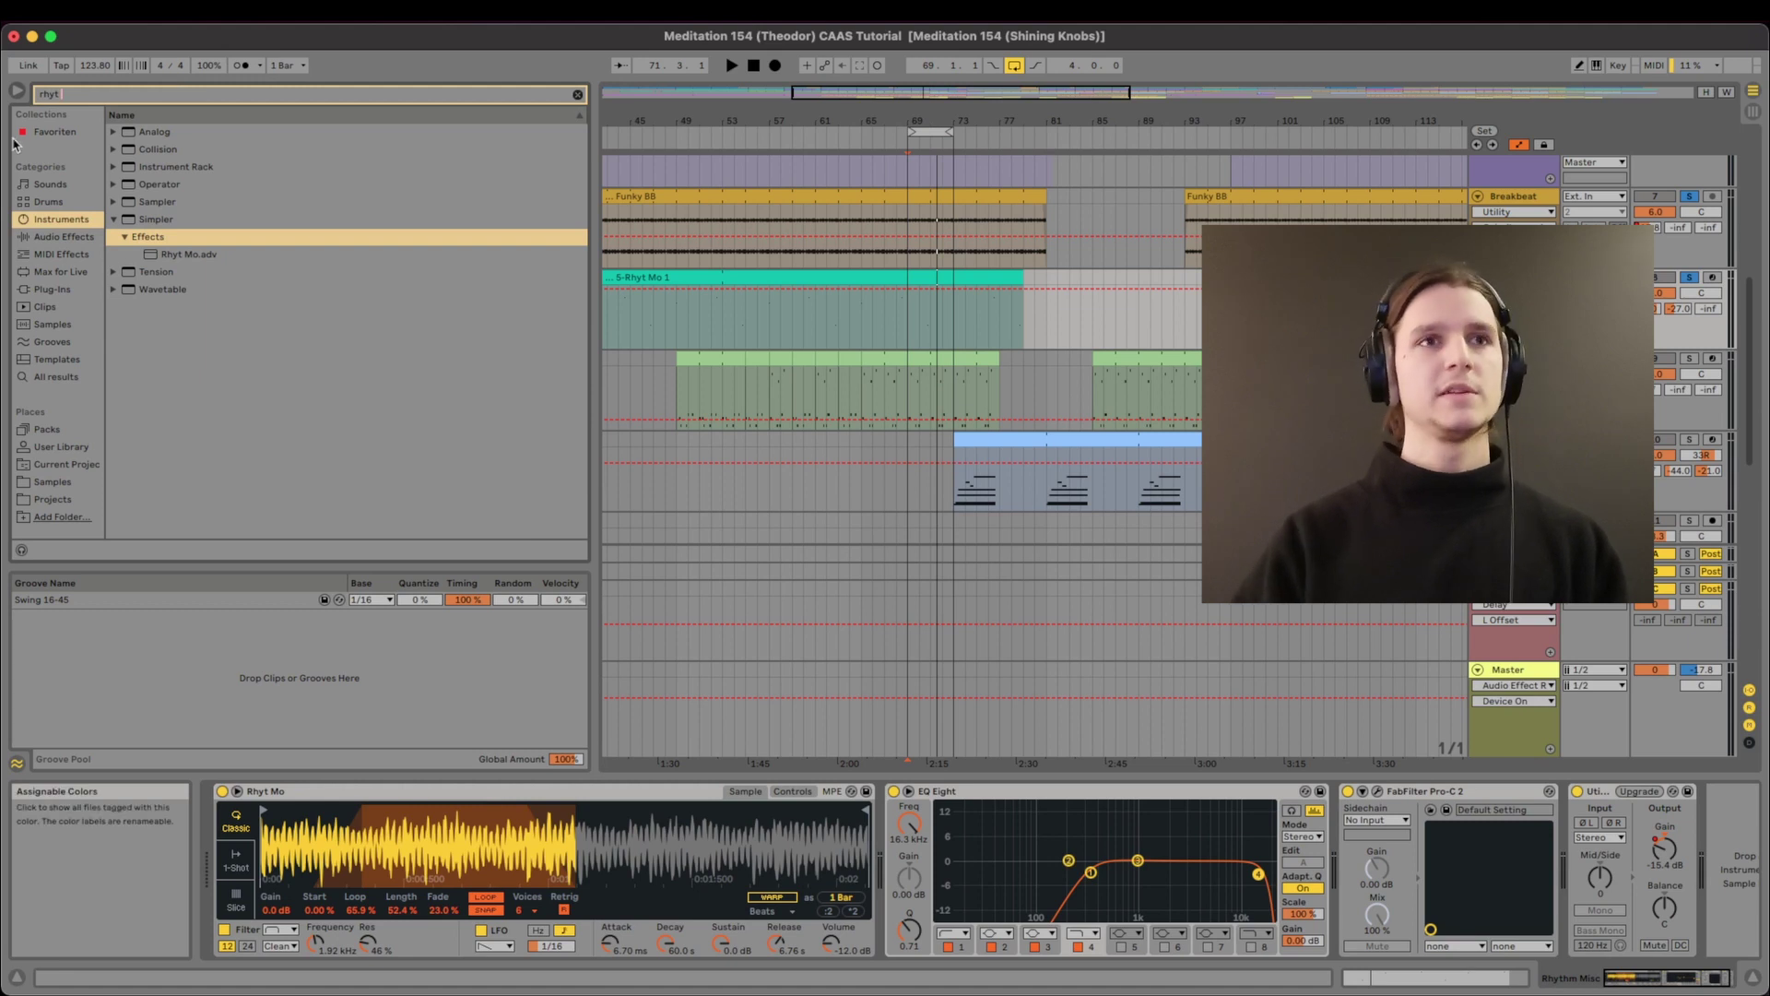
type(" mo")
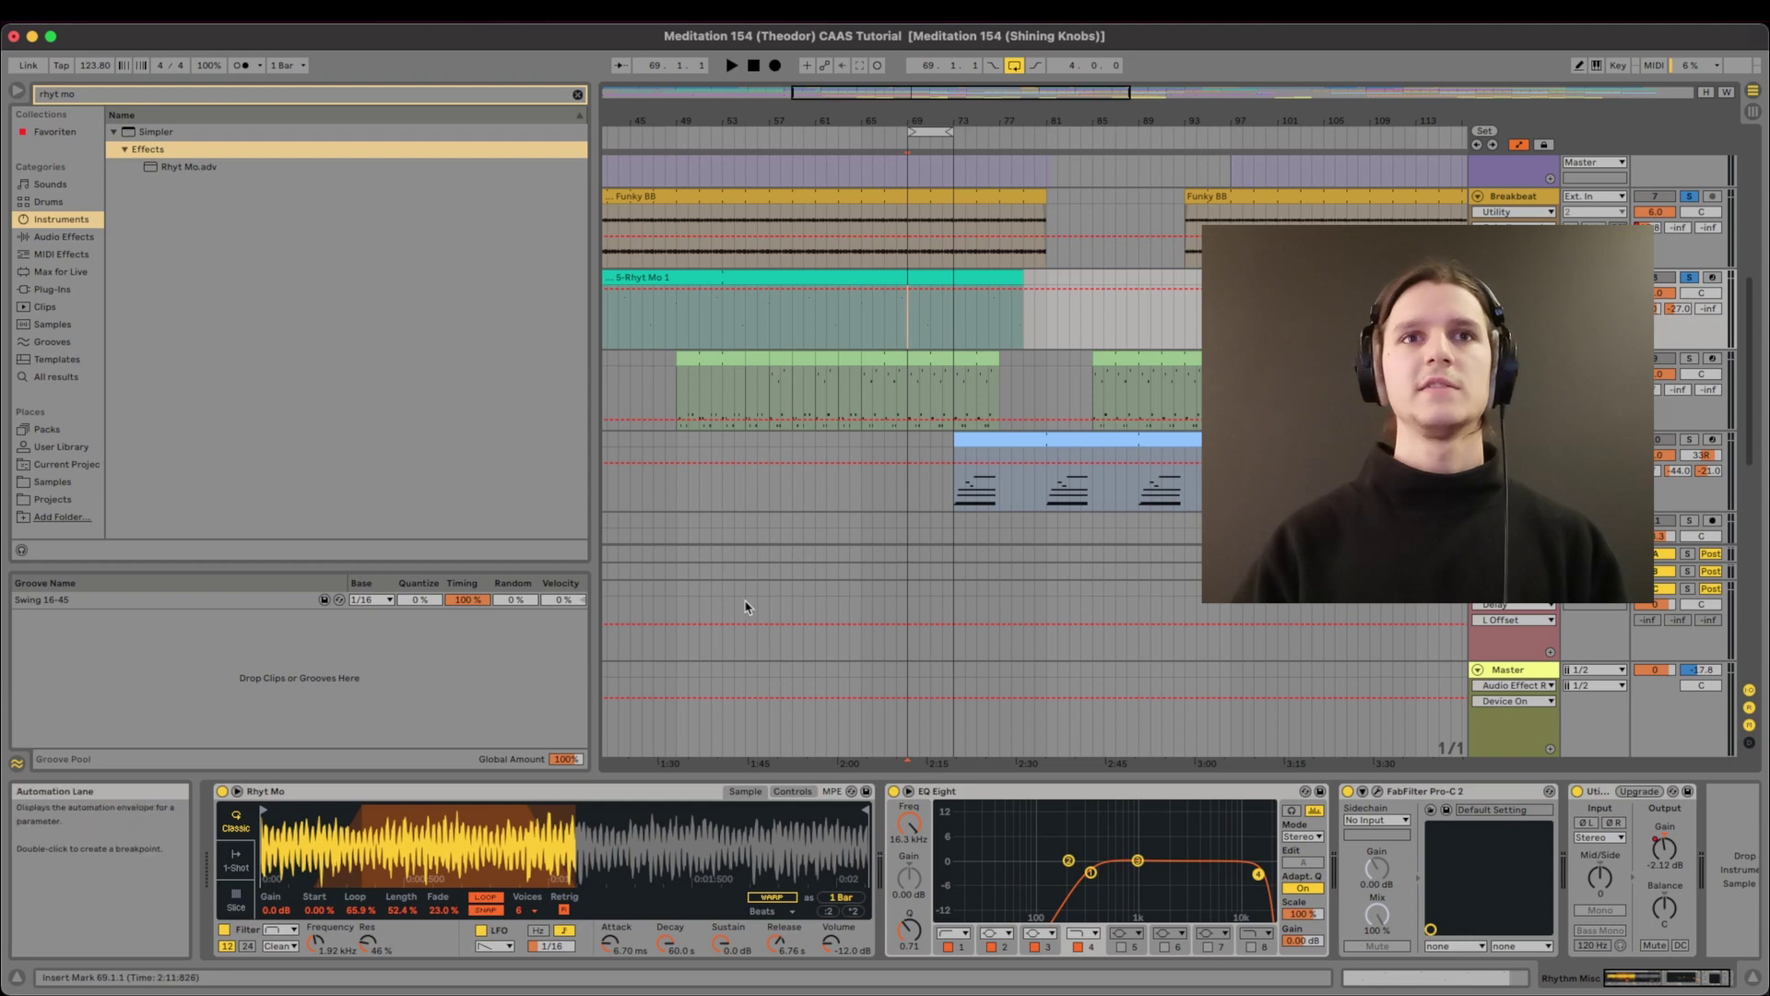
Open the S-Rhyt Mo 1 clip's notes, play from bar 69 and return to the Rhythm Misc track's devices.
double_click(918, 274)
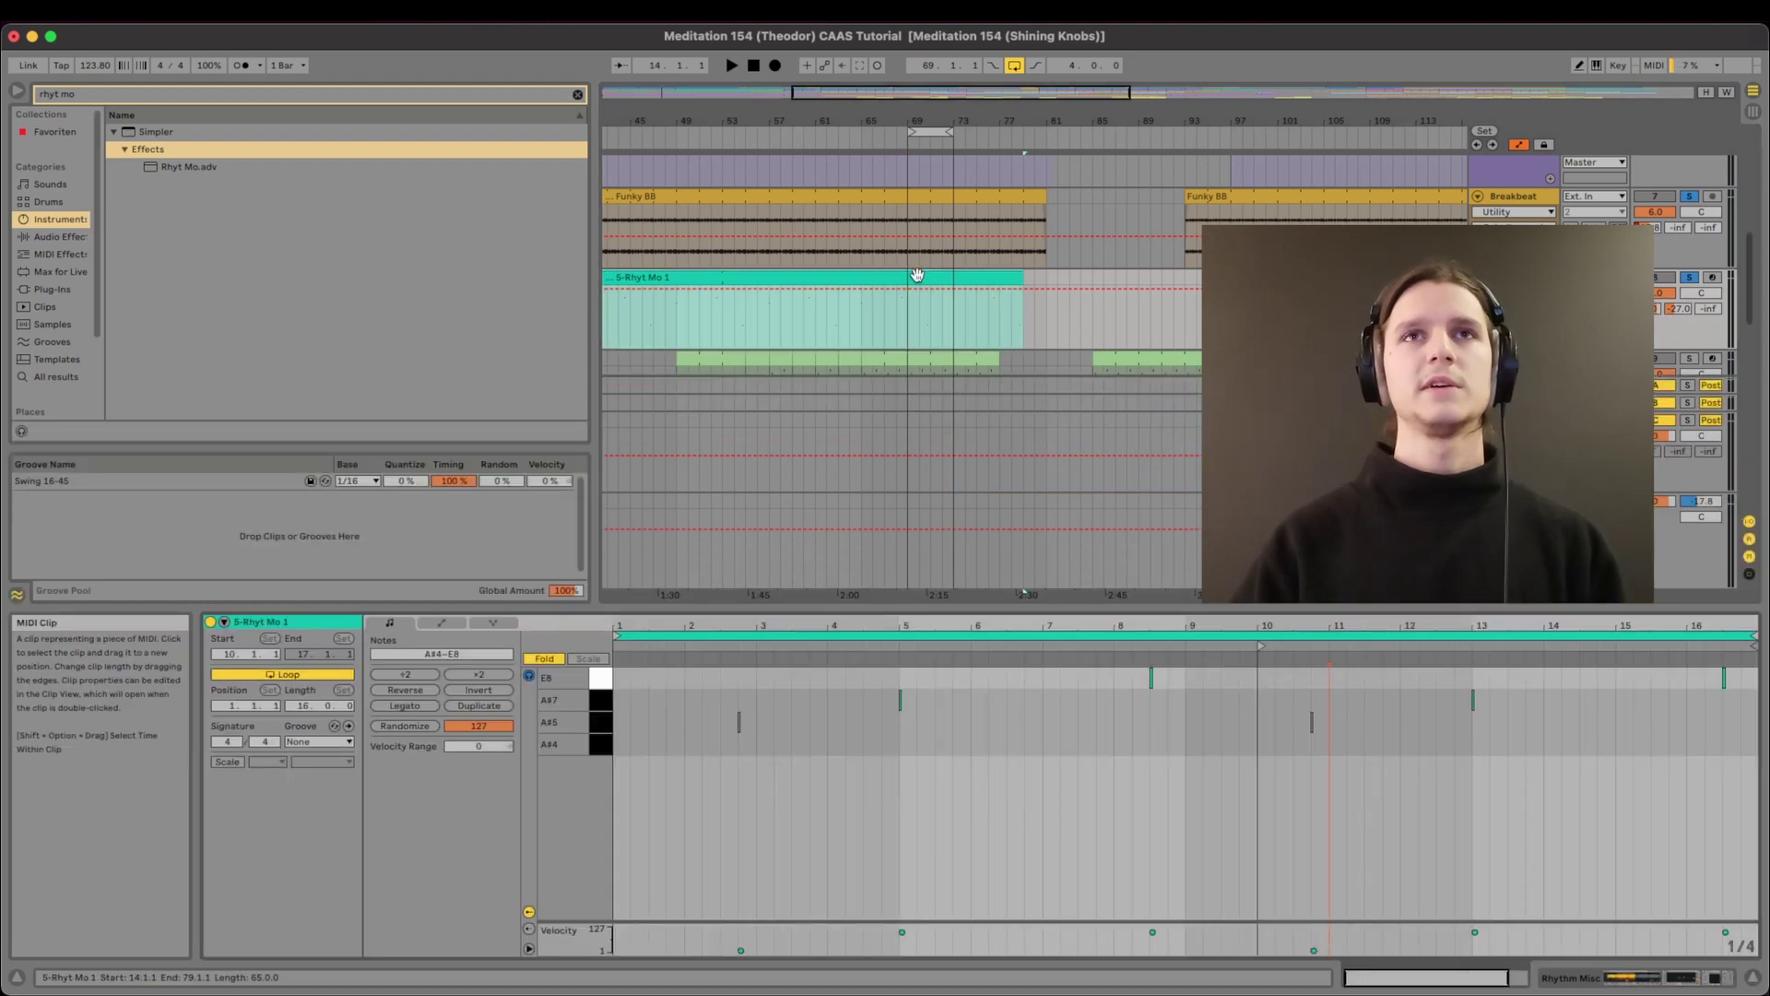
left_click(908, 310)
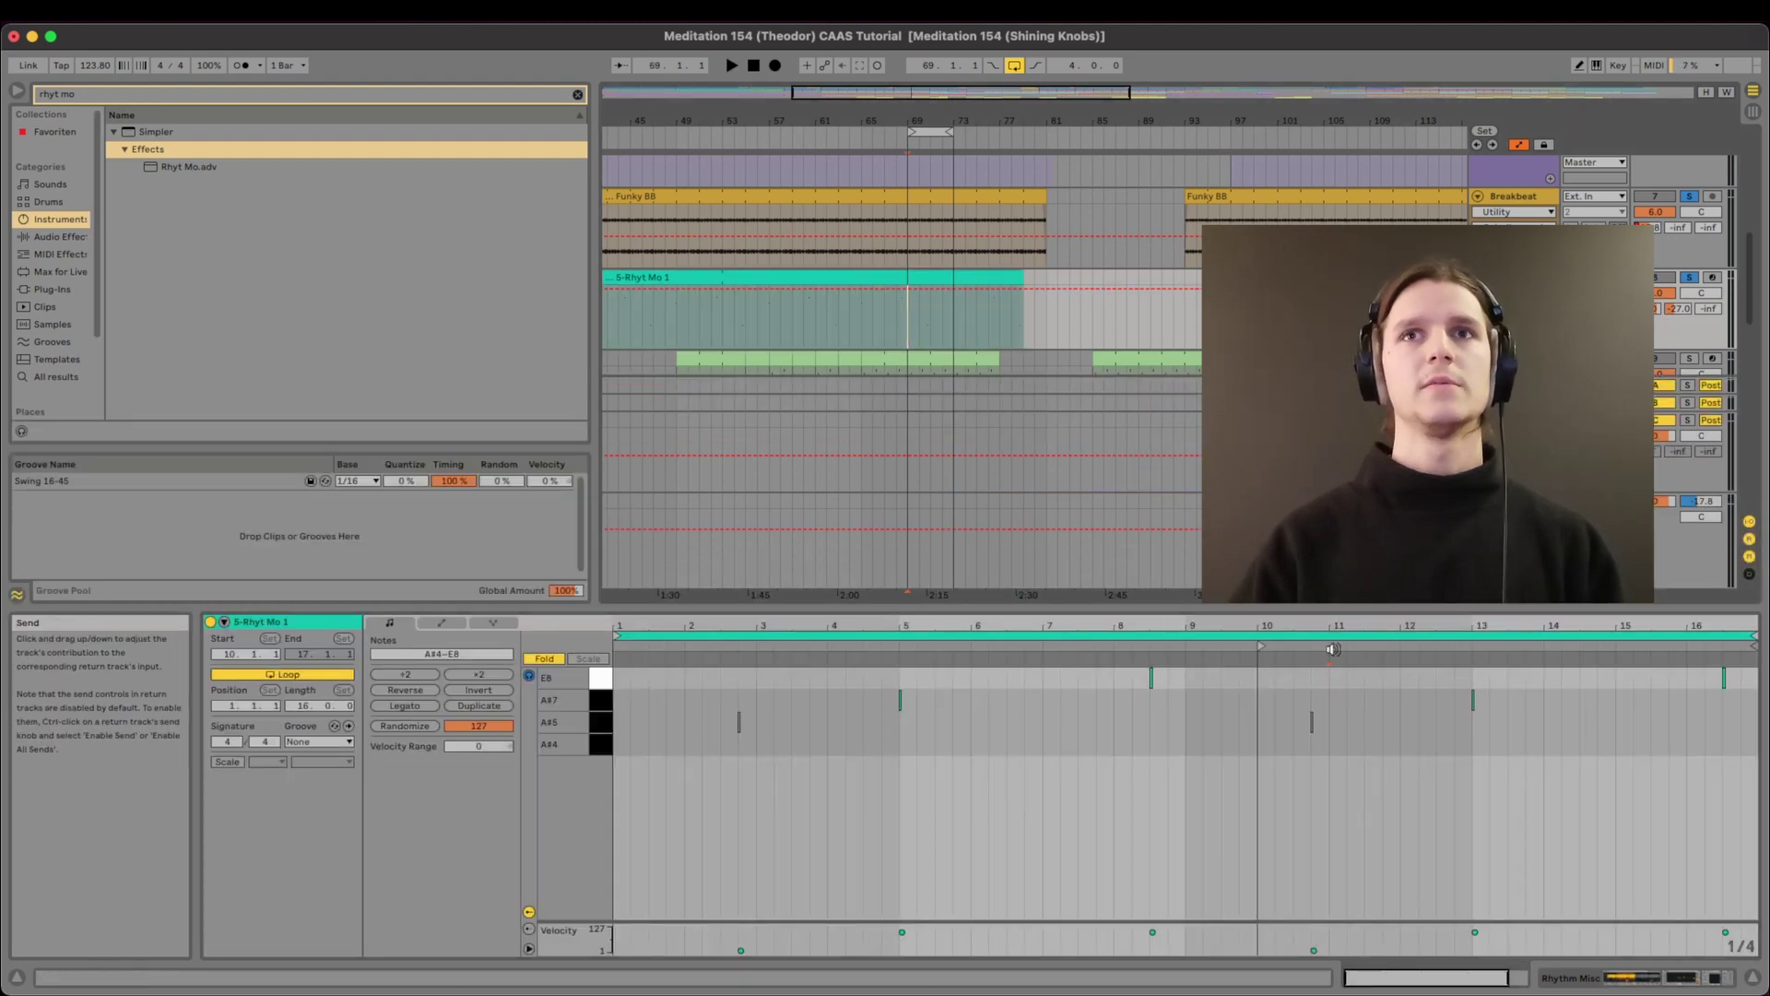
double_click(1393, 606)
key("space")
key("shift+Tab")
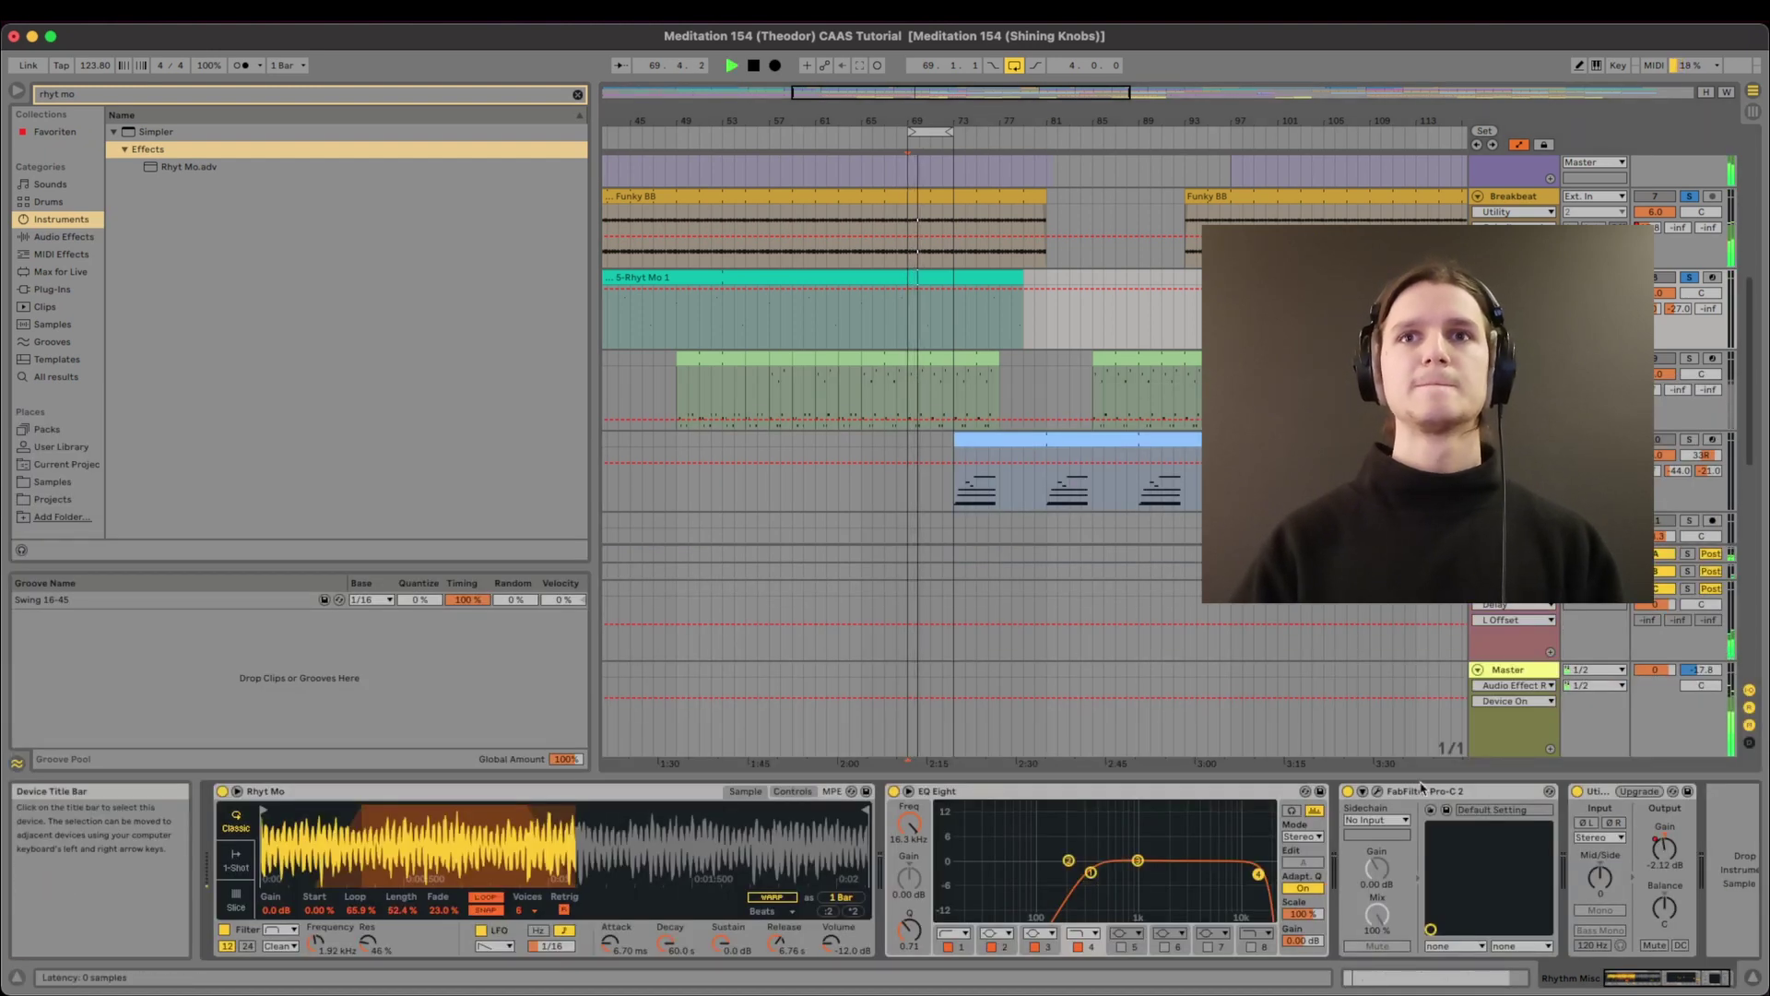
View the FabFilter Pro-C 2 settings on Rhythm Misc, close its window and select the track's EQ Eight.
left_click(1377, 791)
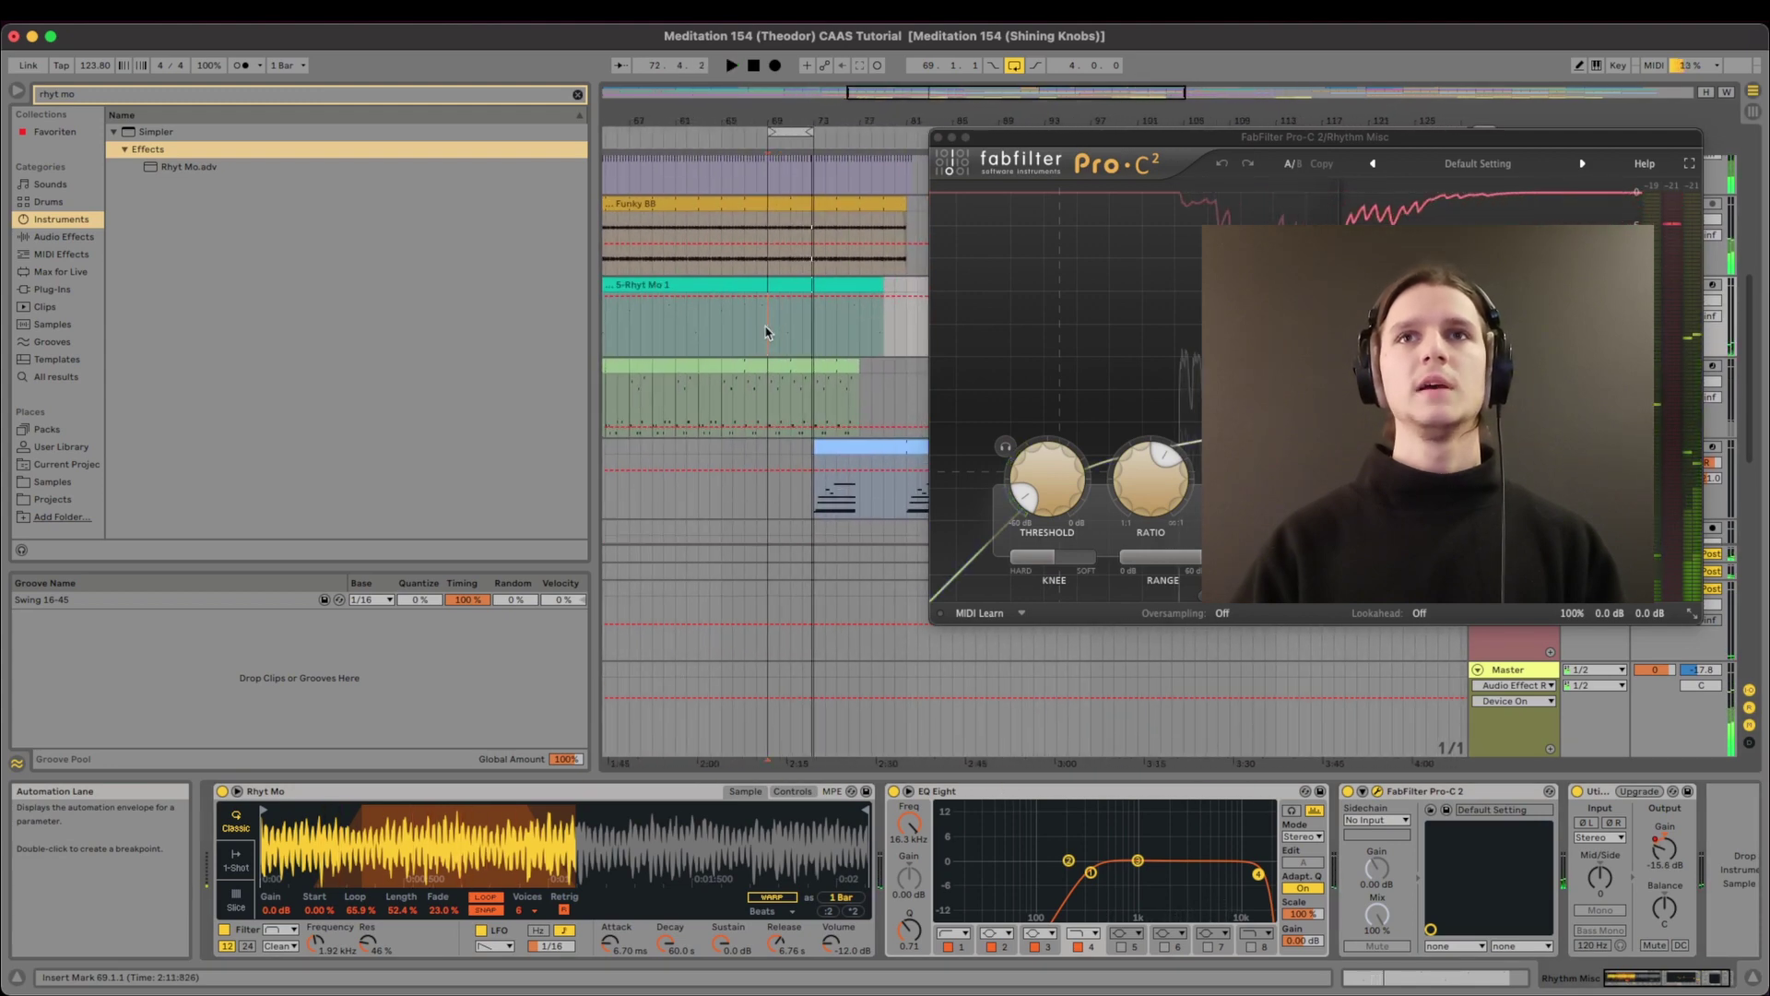
left_click(1378, 791)
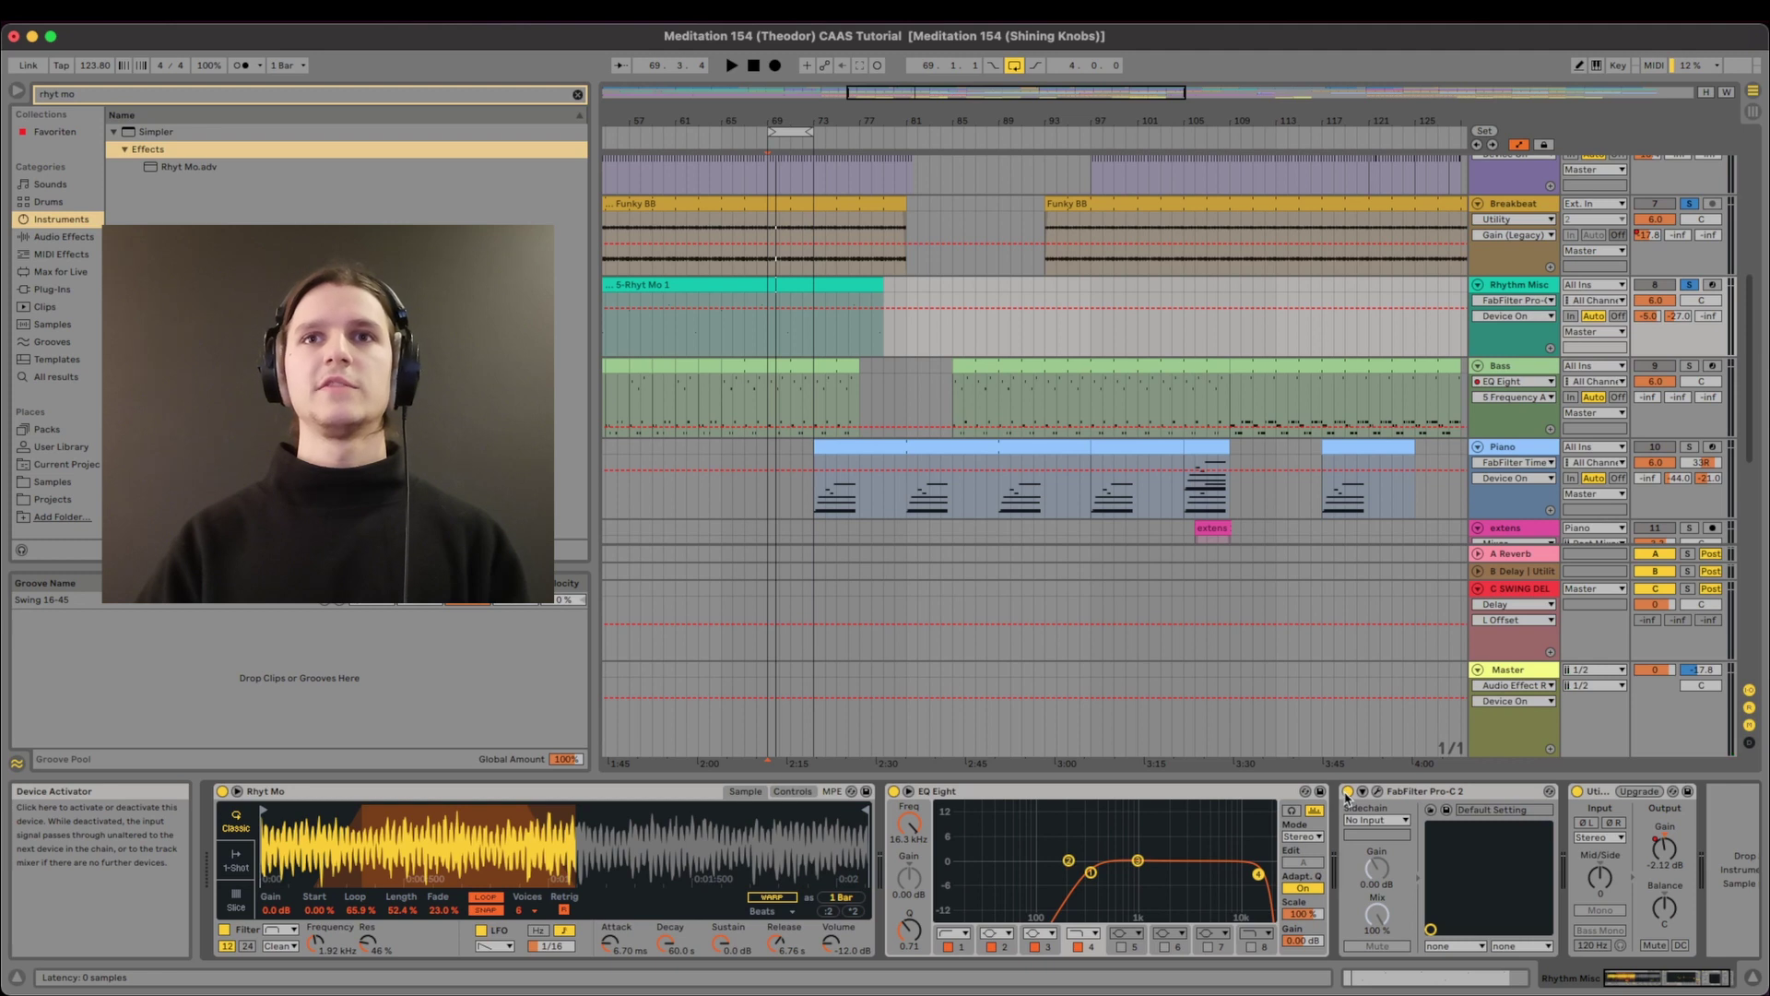
left_click(1378, 792)
mouse_move(1307, 493)
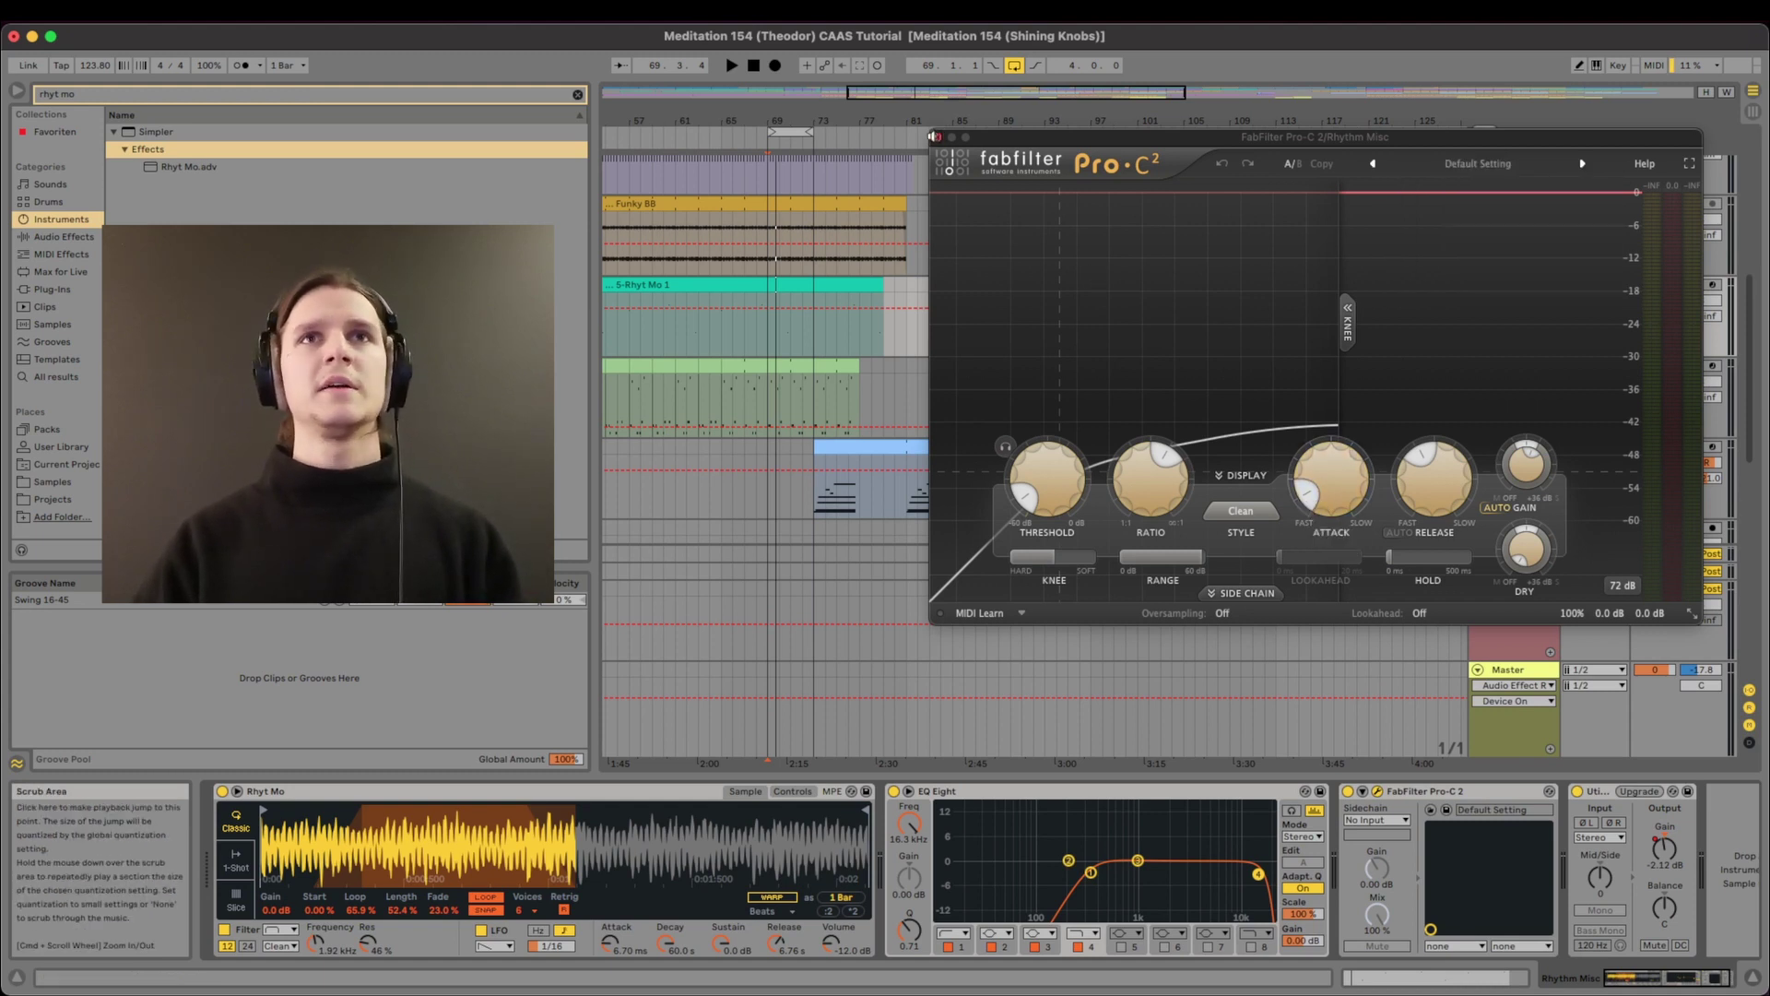
left_click(939, 138)
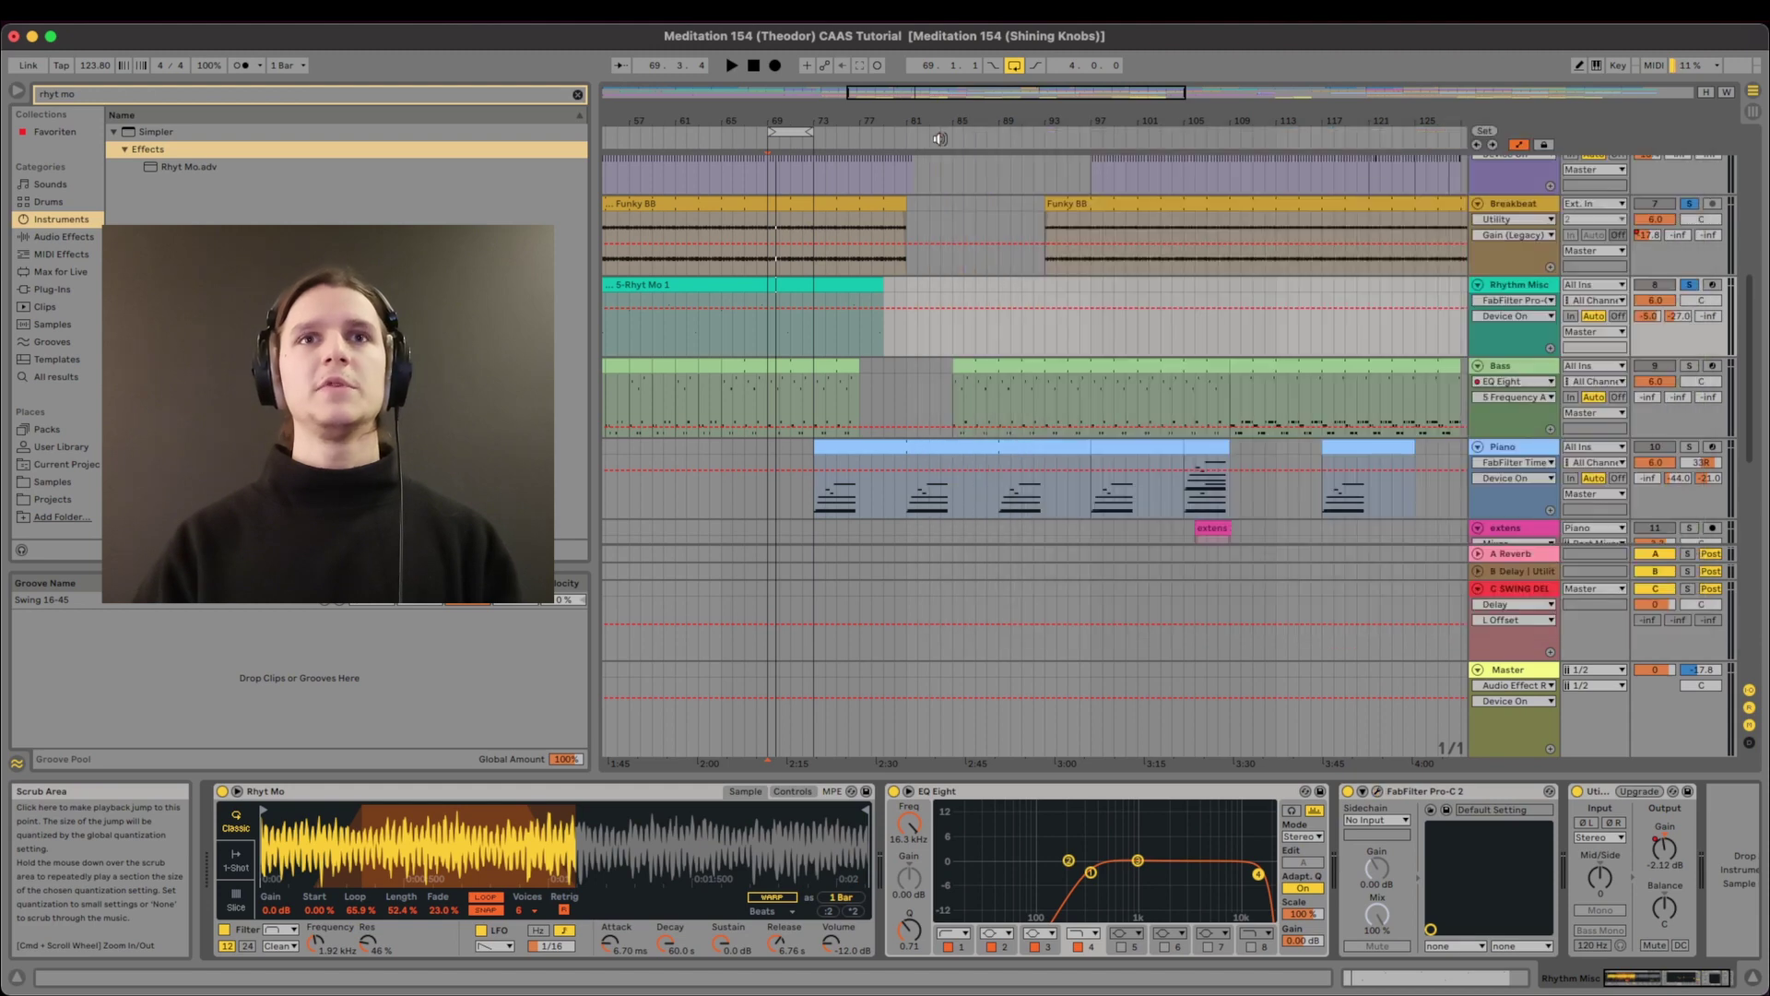
left_click(981, 795)
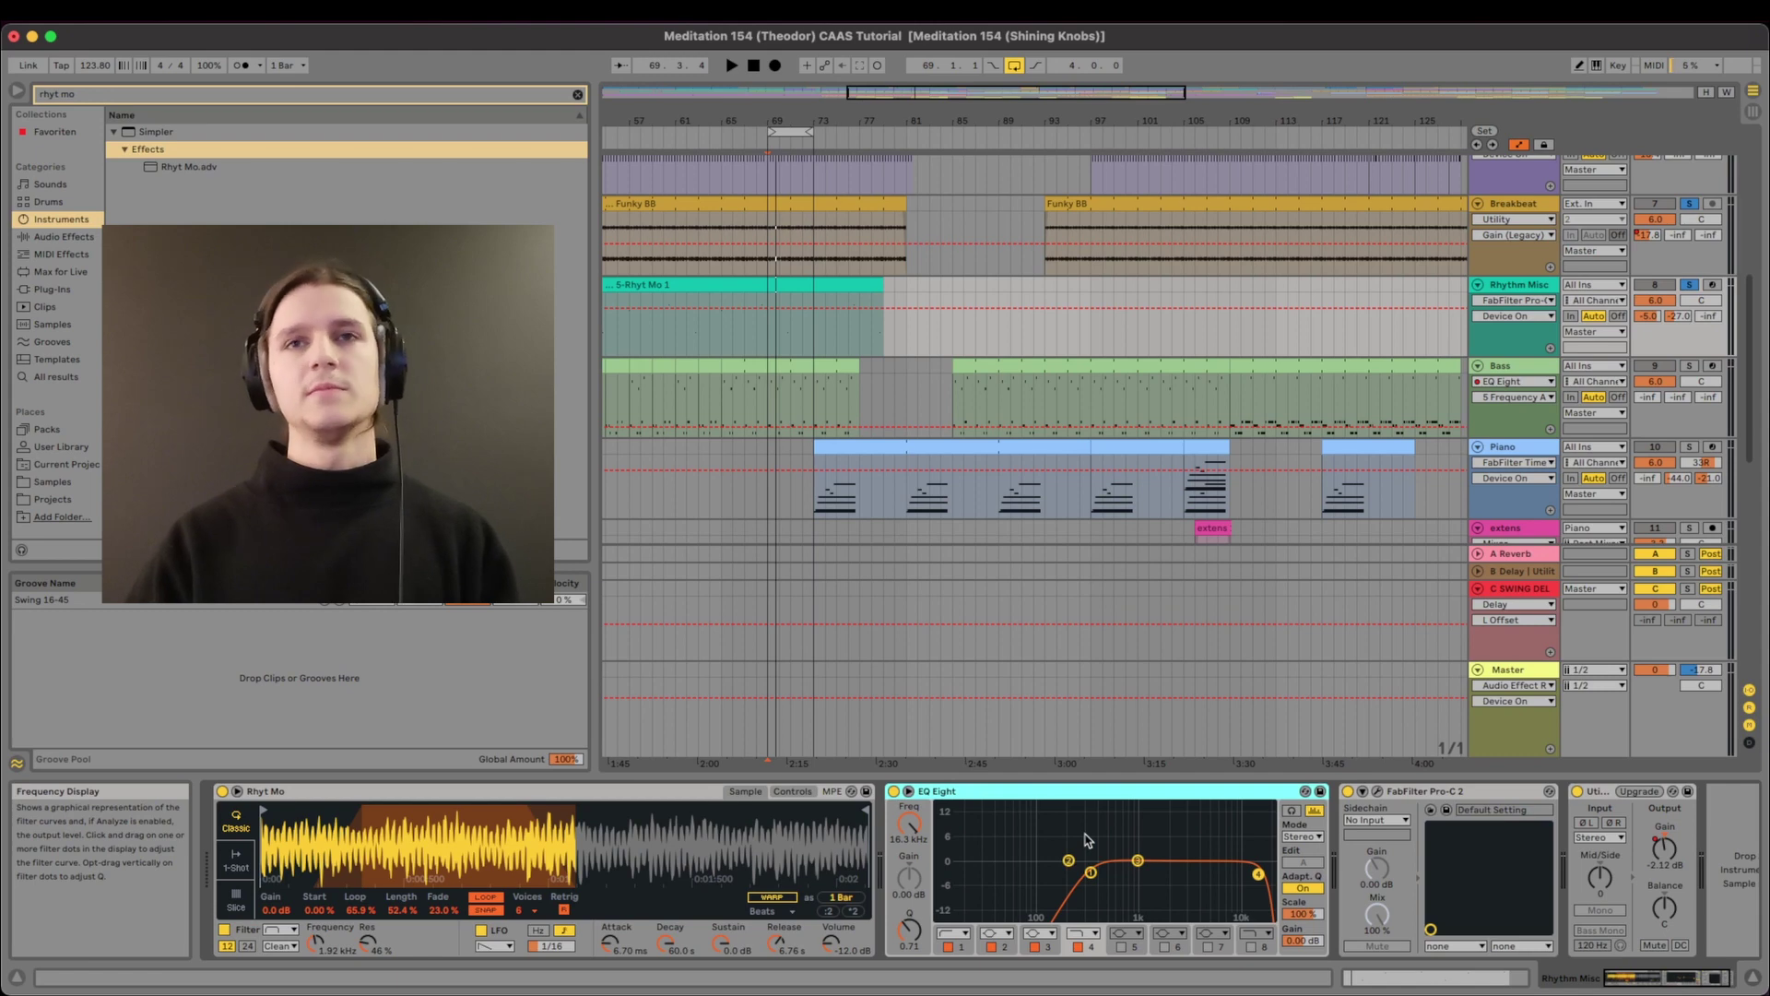
Add the Bass track to the soloed tracks, show its devices and play from bar 69.
scroll(1019, 206, "down", 5)
scroll(1020, 206, "left", 1)
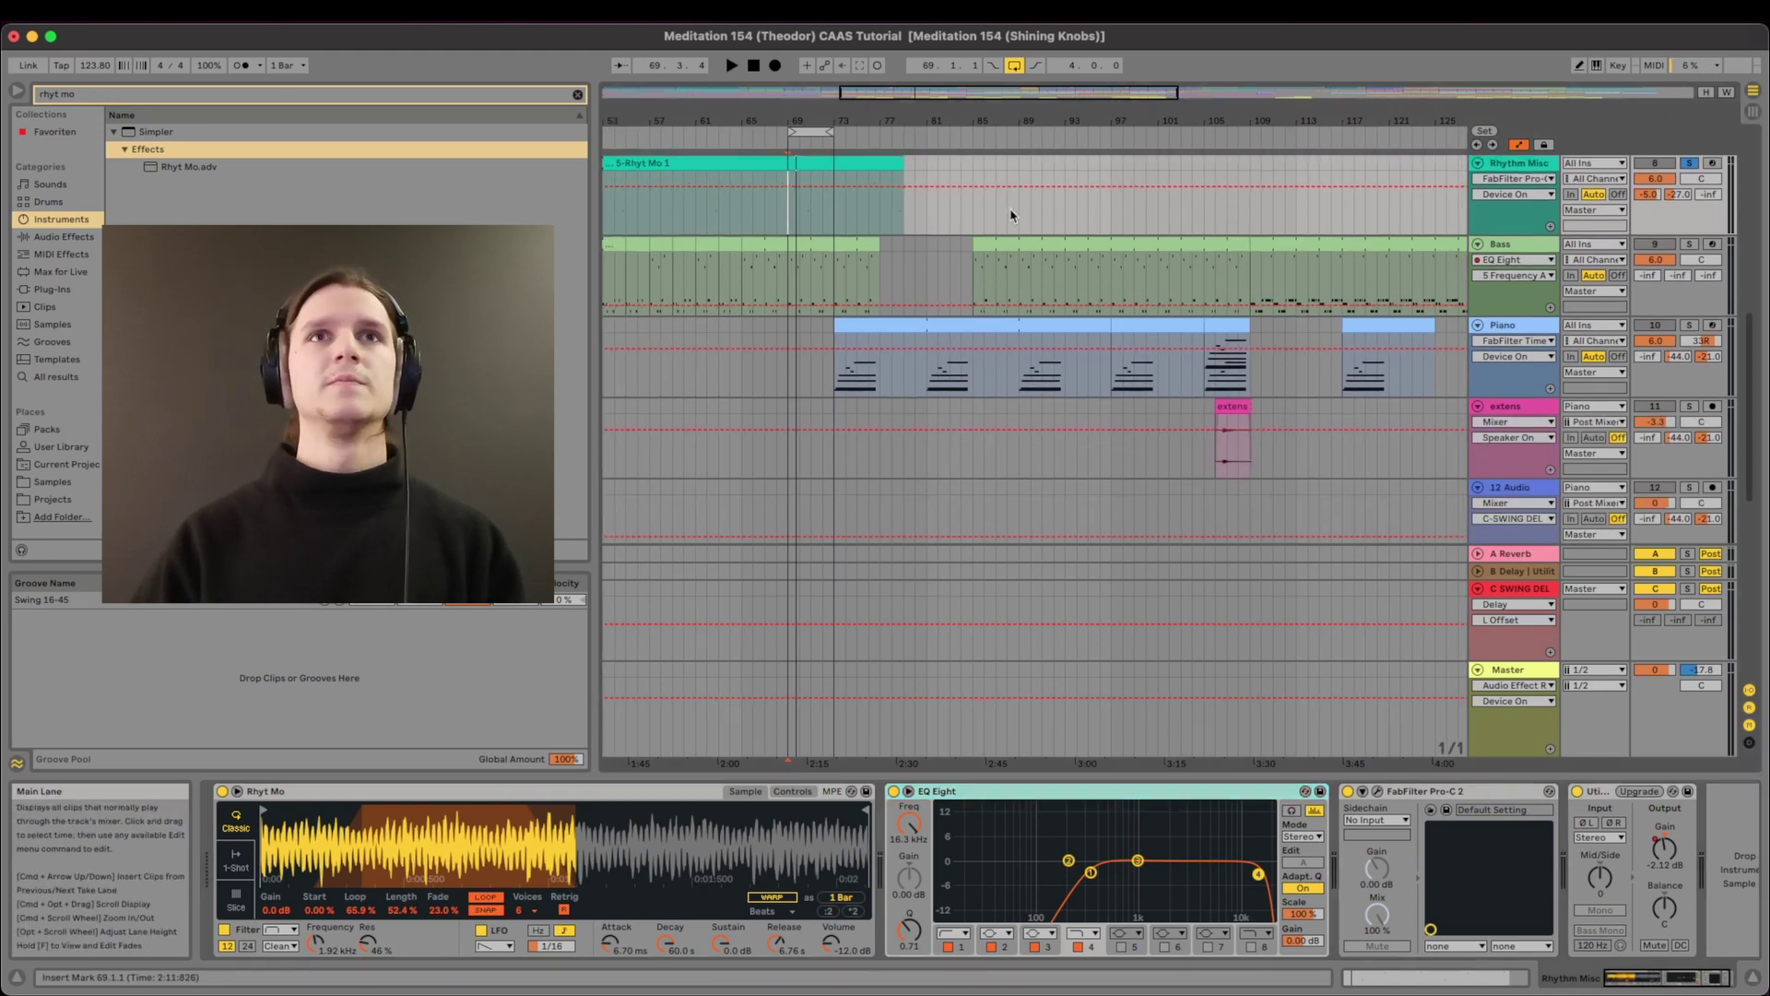
scroll(1130, 235, "up", 2)
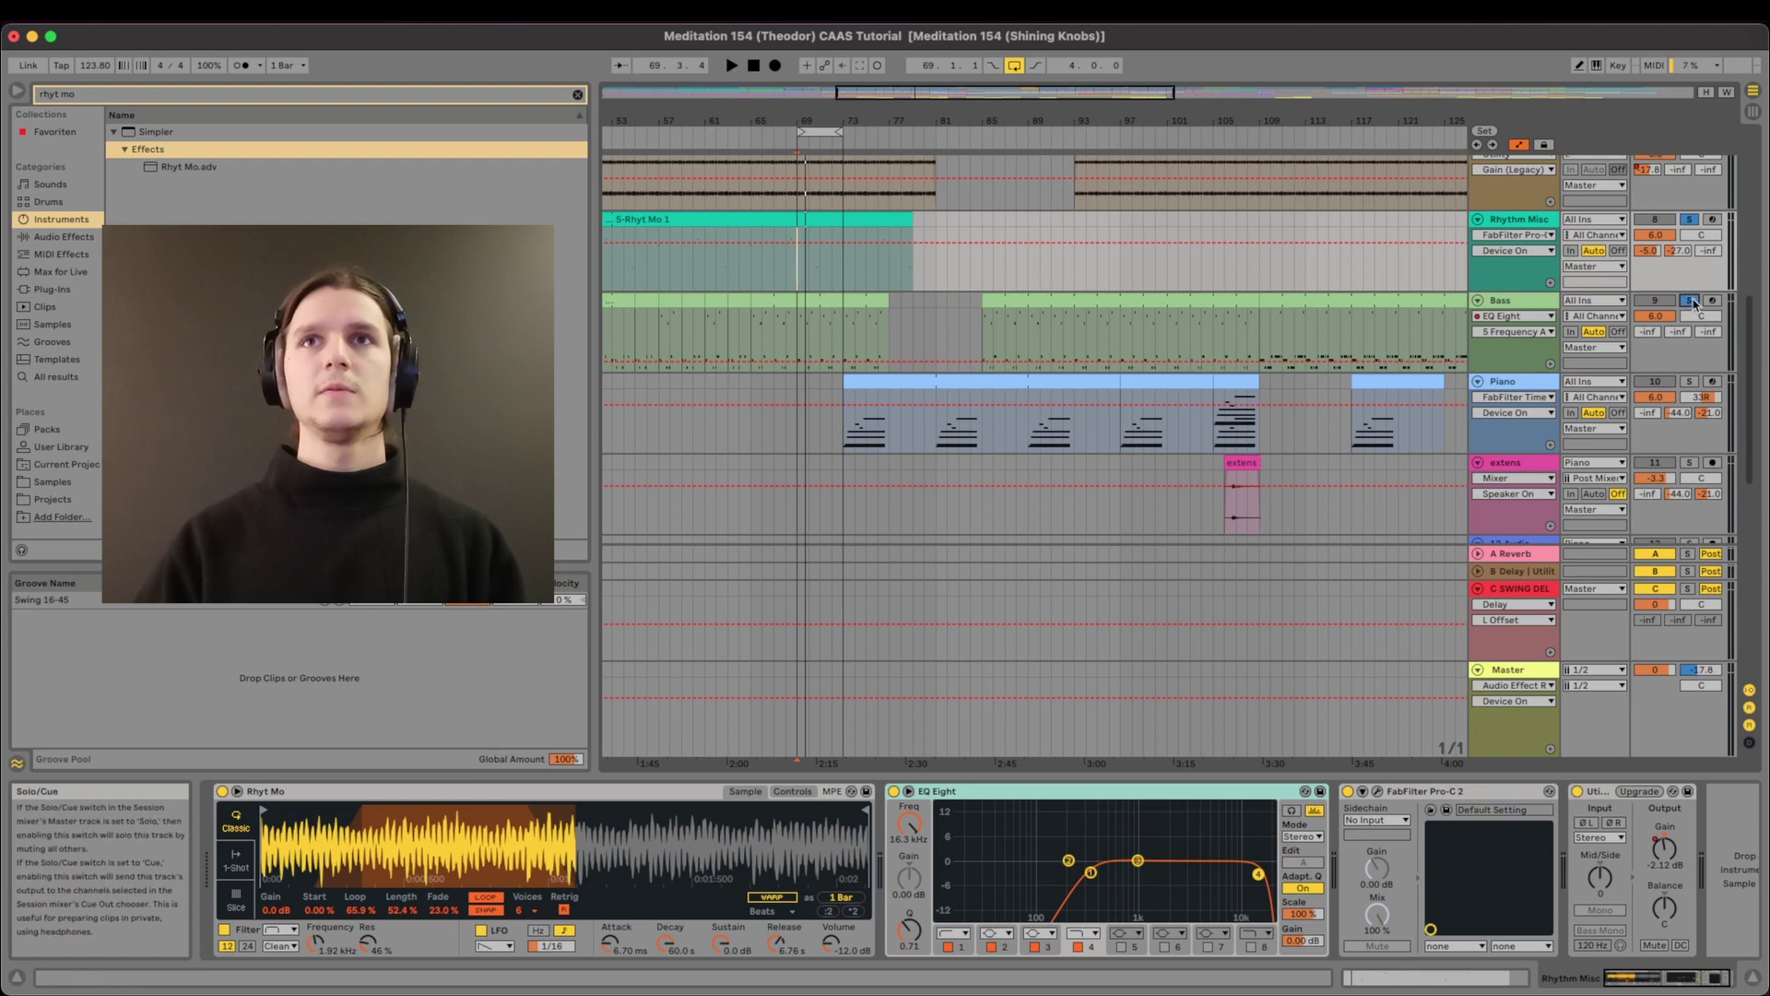
left_click(1501, 304)
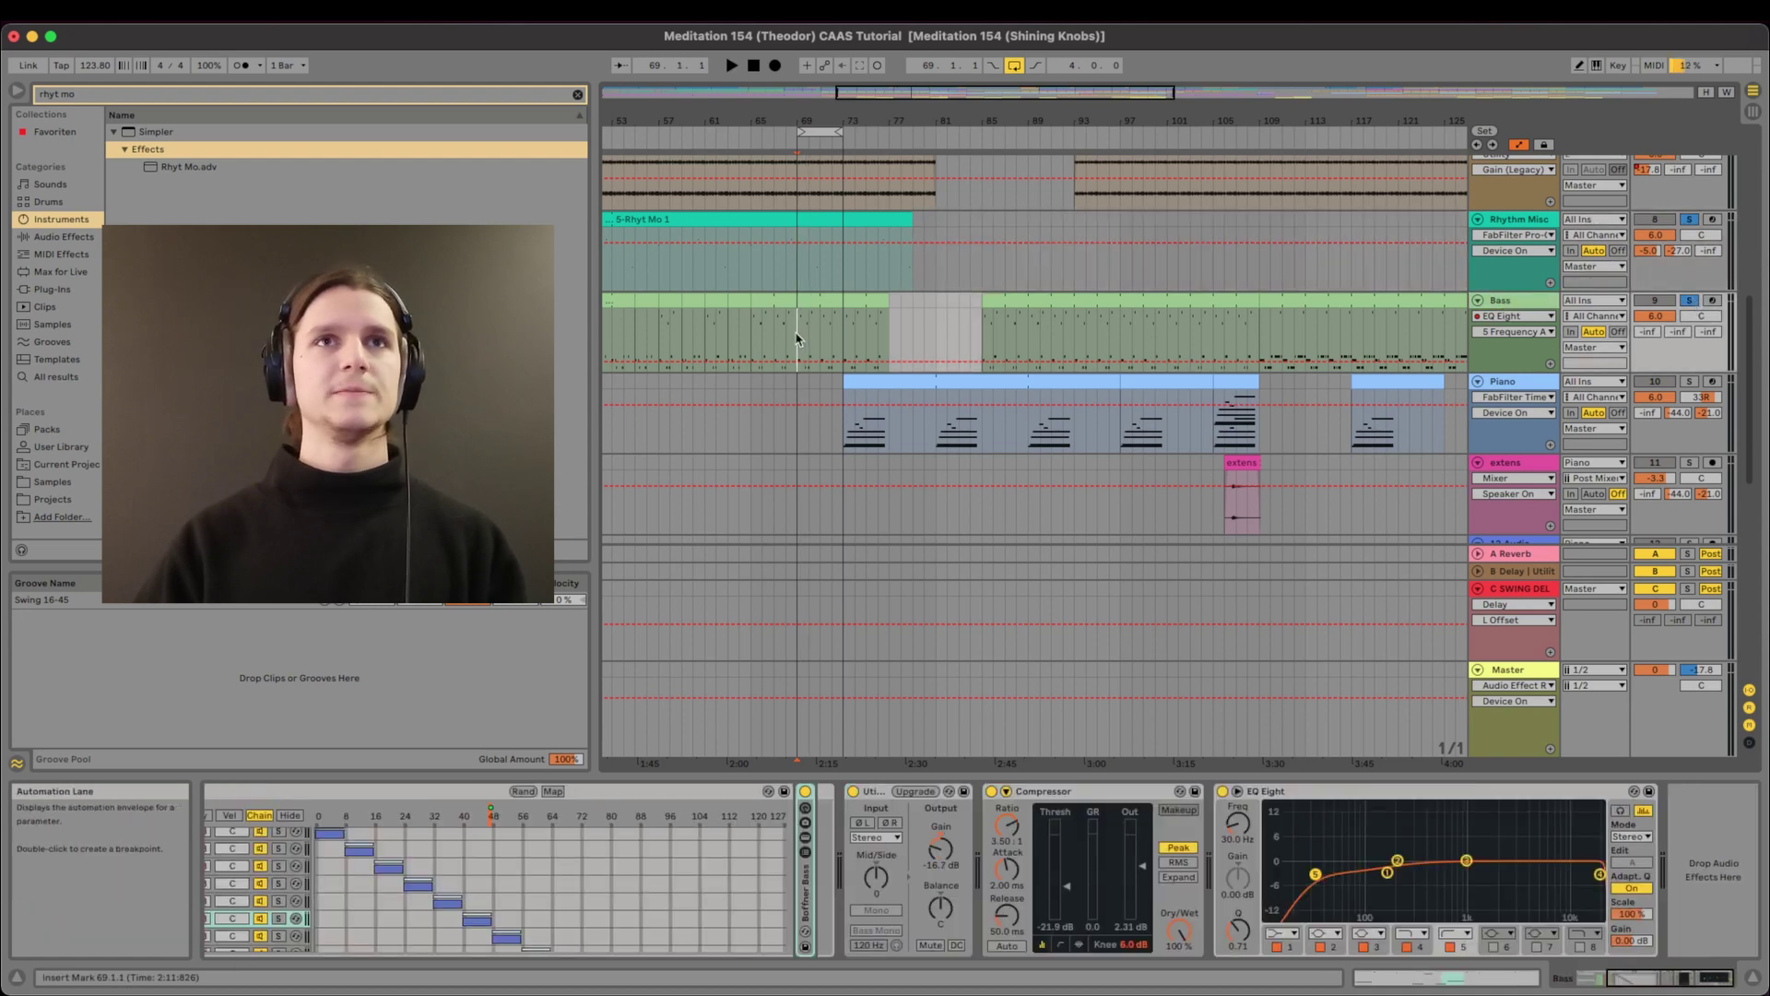
key("space")
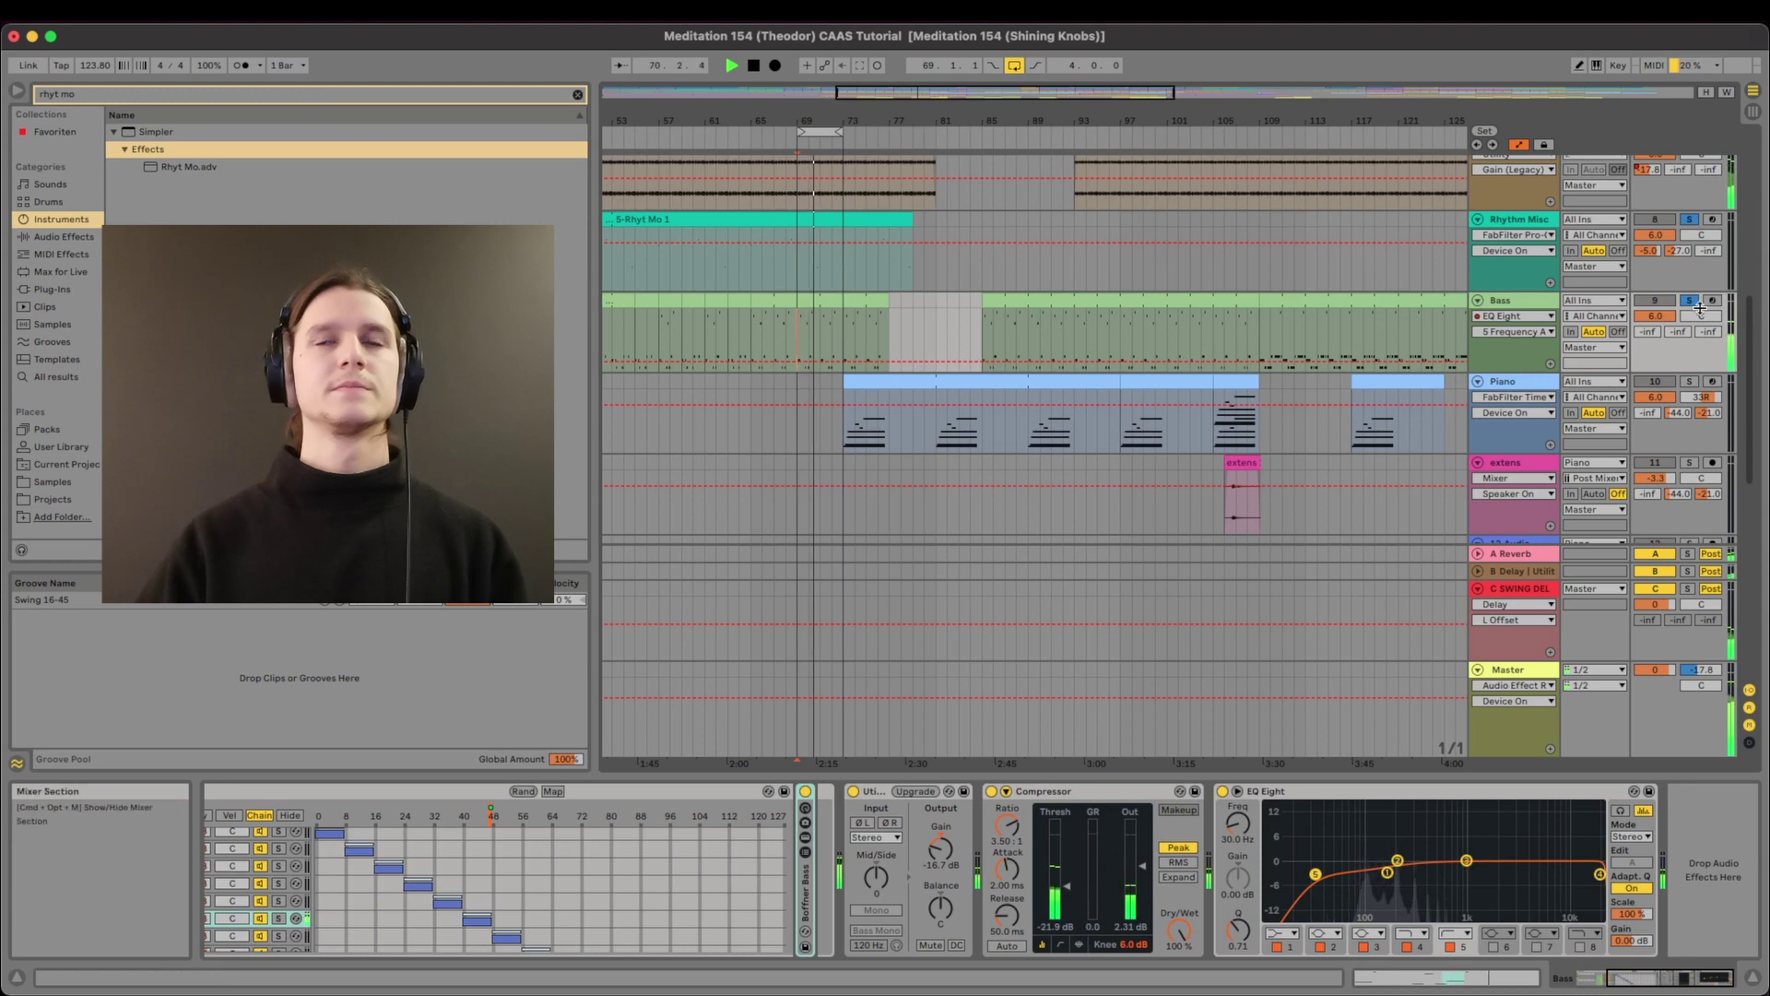
Open the Bass clip playing at bar 69 to show its notes and clear the time selection in the note editor.
left_click(817, 301)
double_click(817, 302)
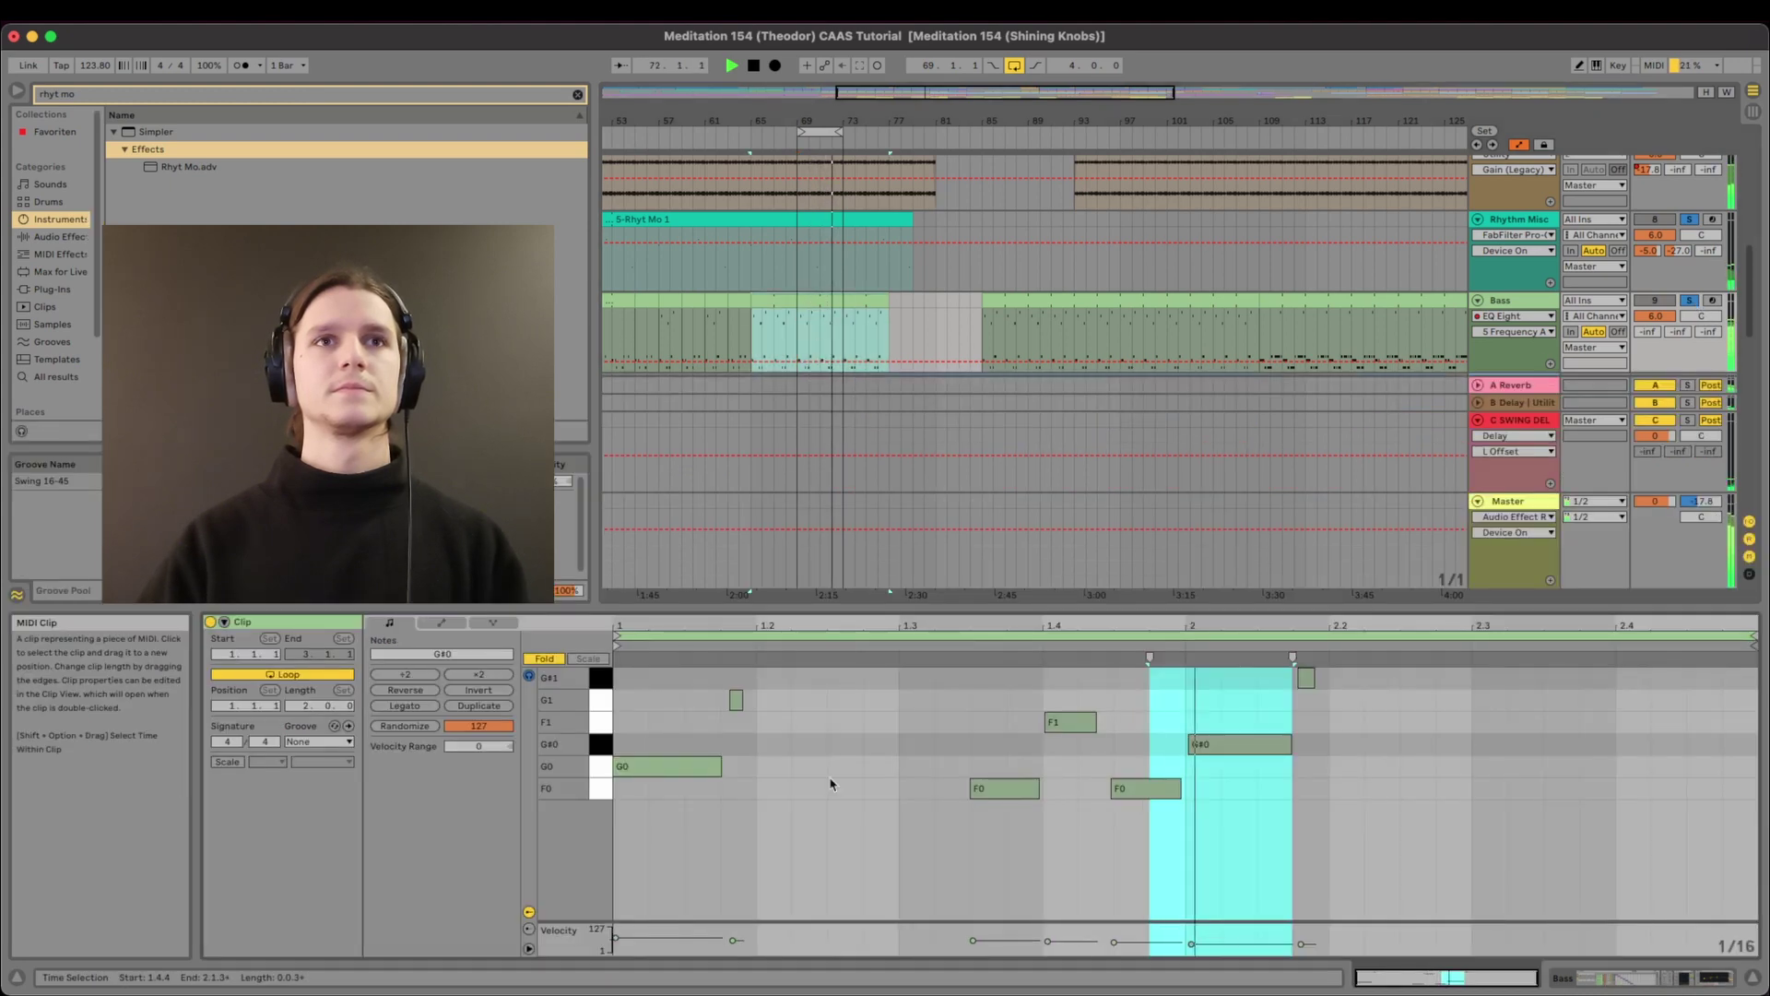
left_click(820, 812)
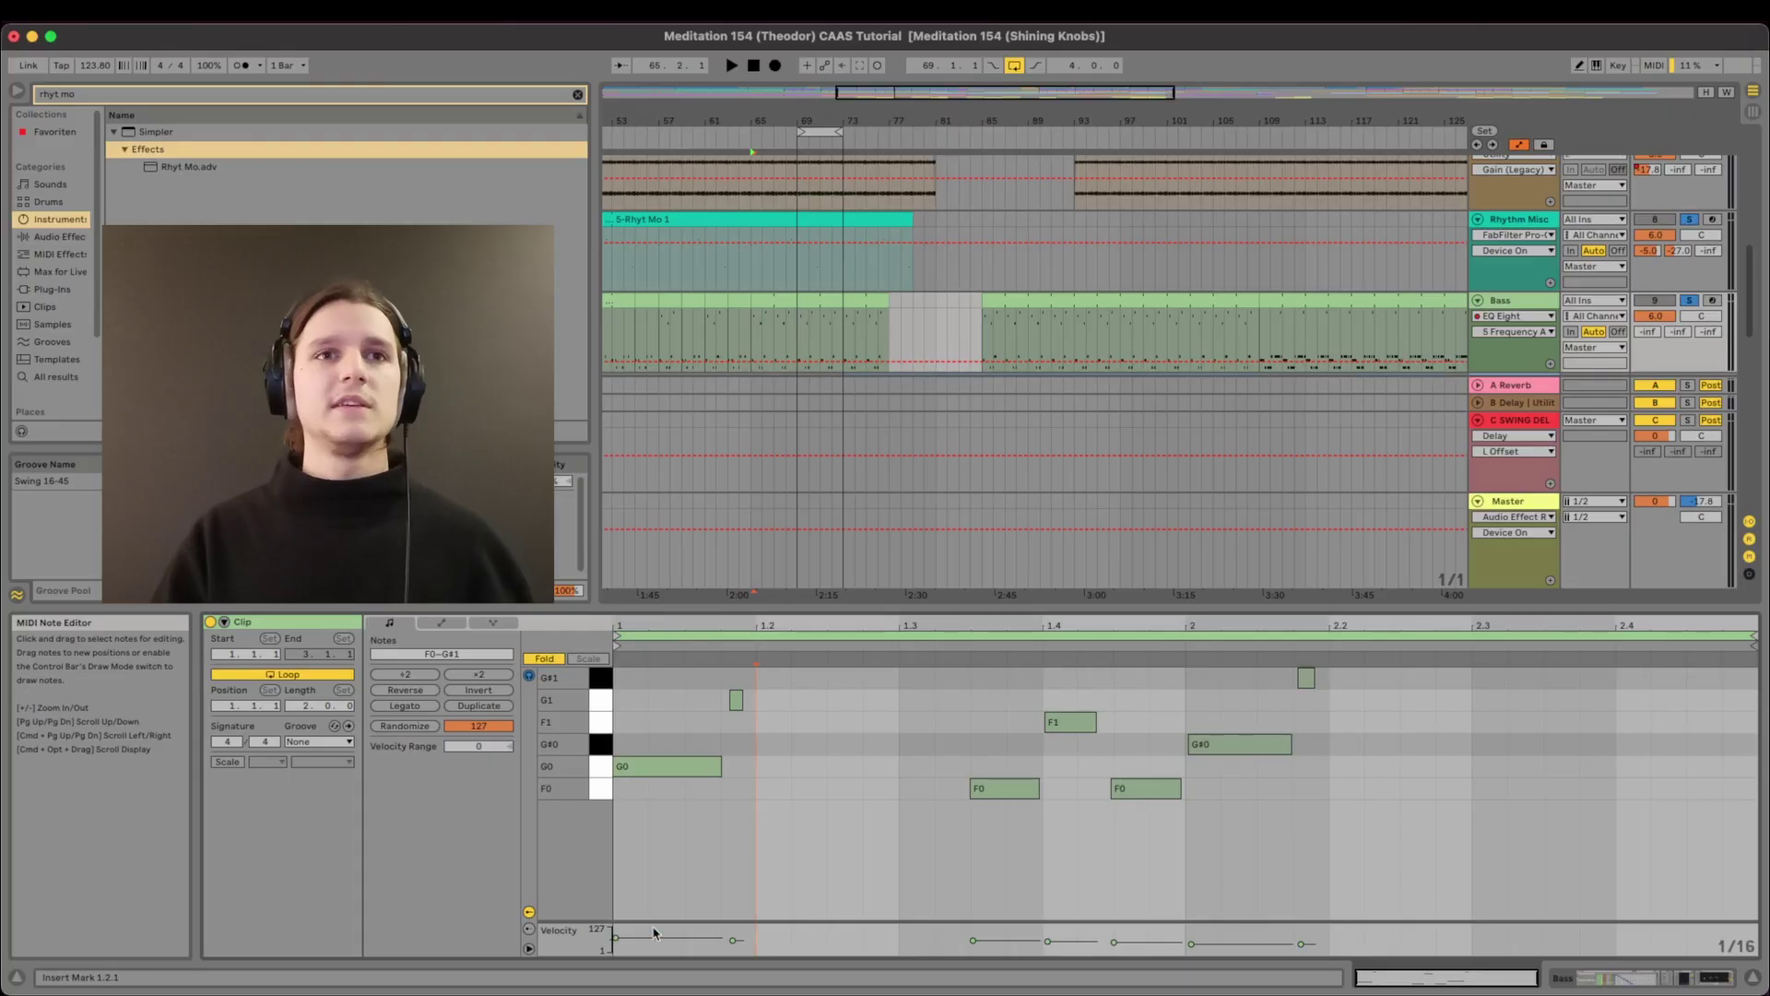
Zoom in on the F1 note near beat 1.4 to inspect its timing, and zoom back out to the whole Bass clip.
left_click(613, 938)
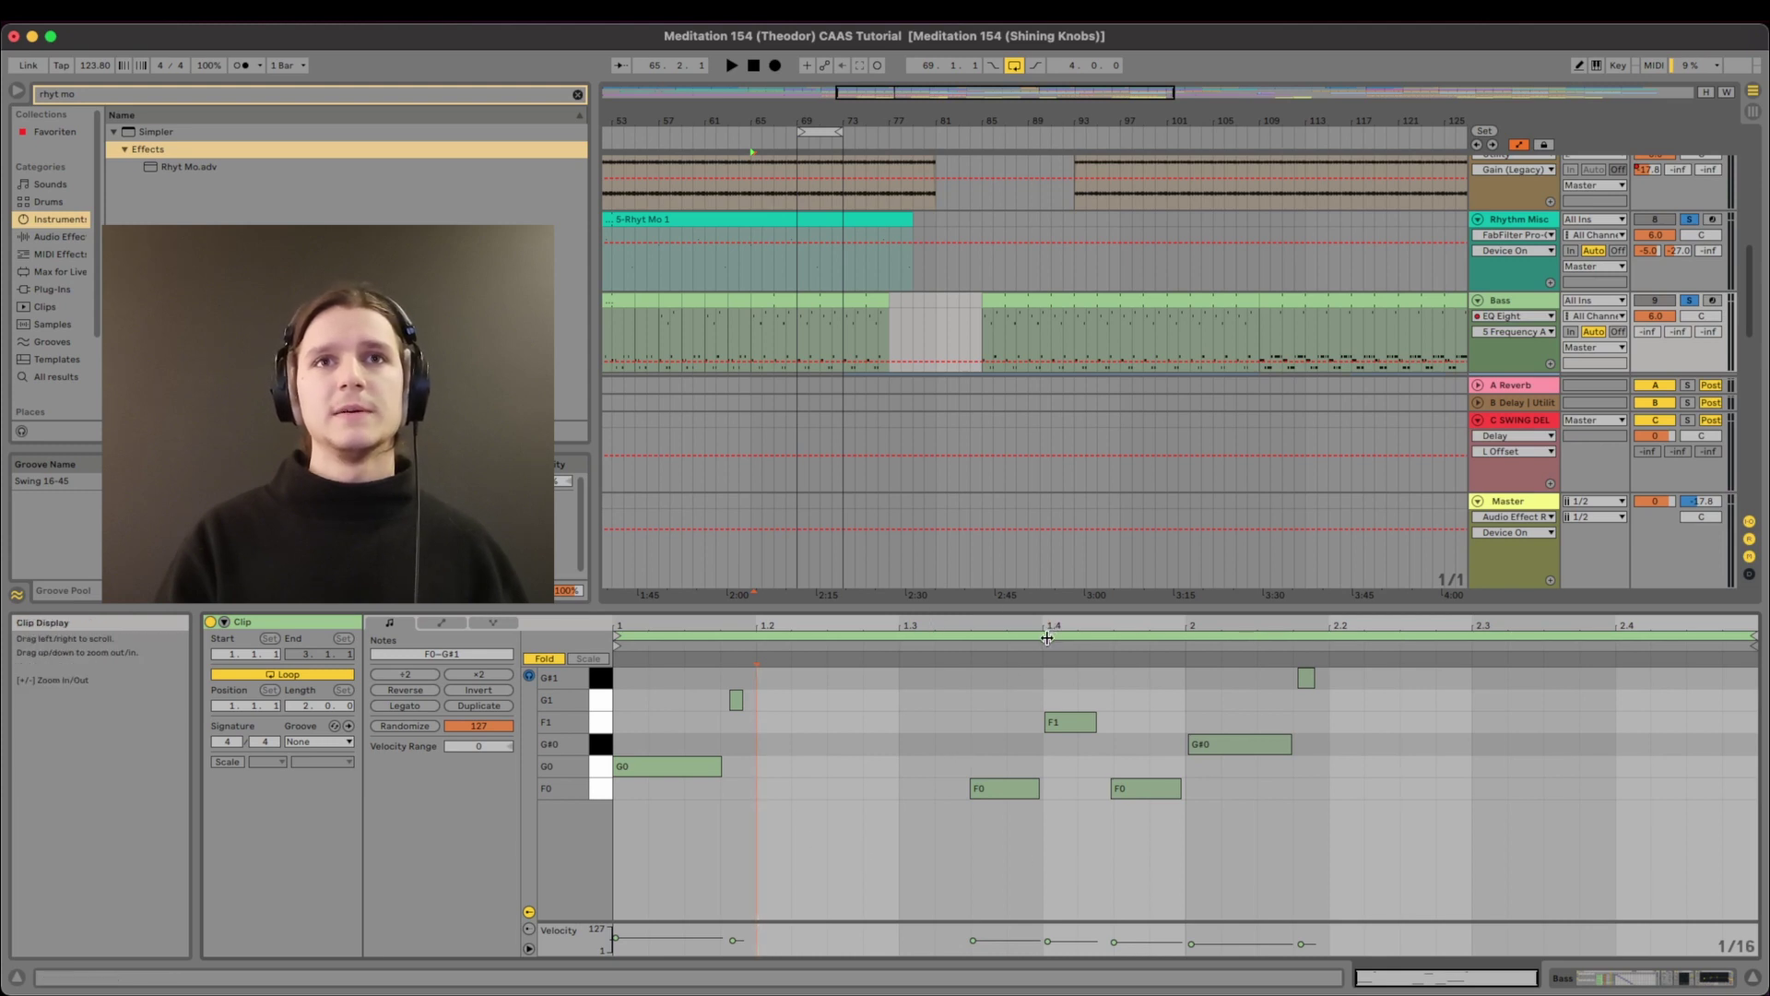
mouse_move(1065, 629)
left_mouse_down()
mouse_move(1069, 728)
mouse_move(1020, 727)
left_mouse_up()
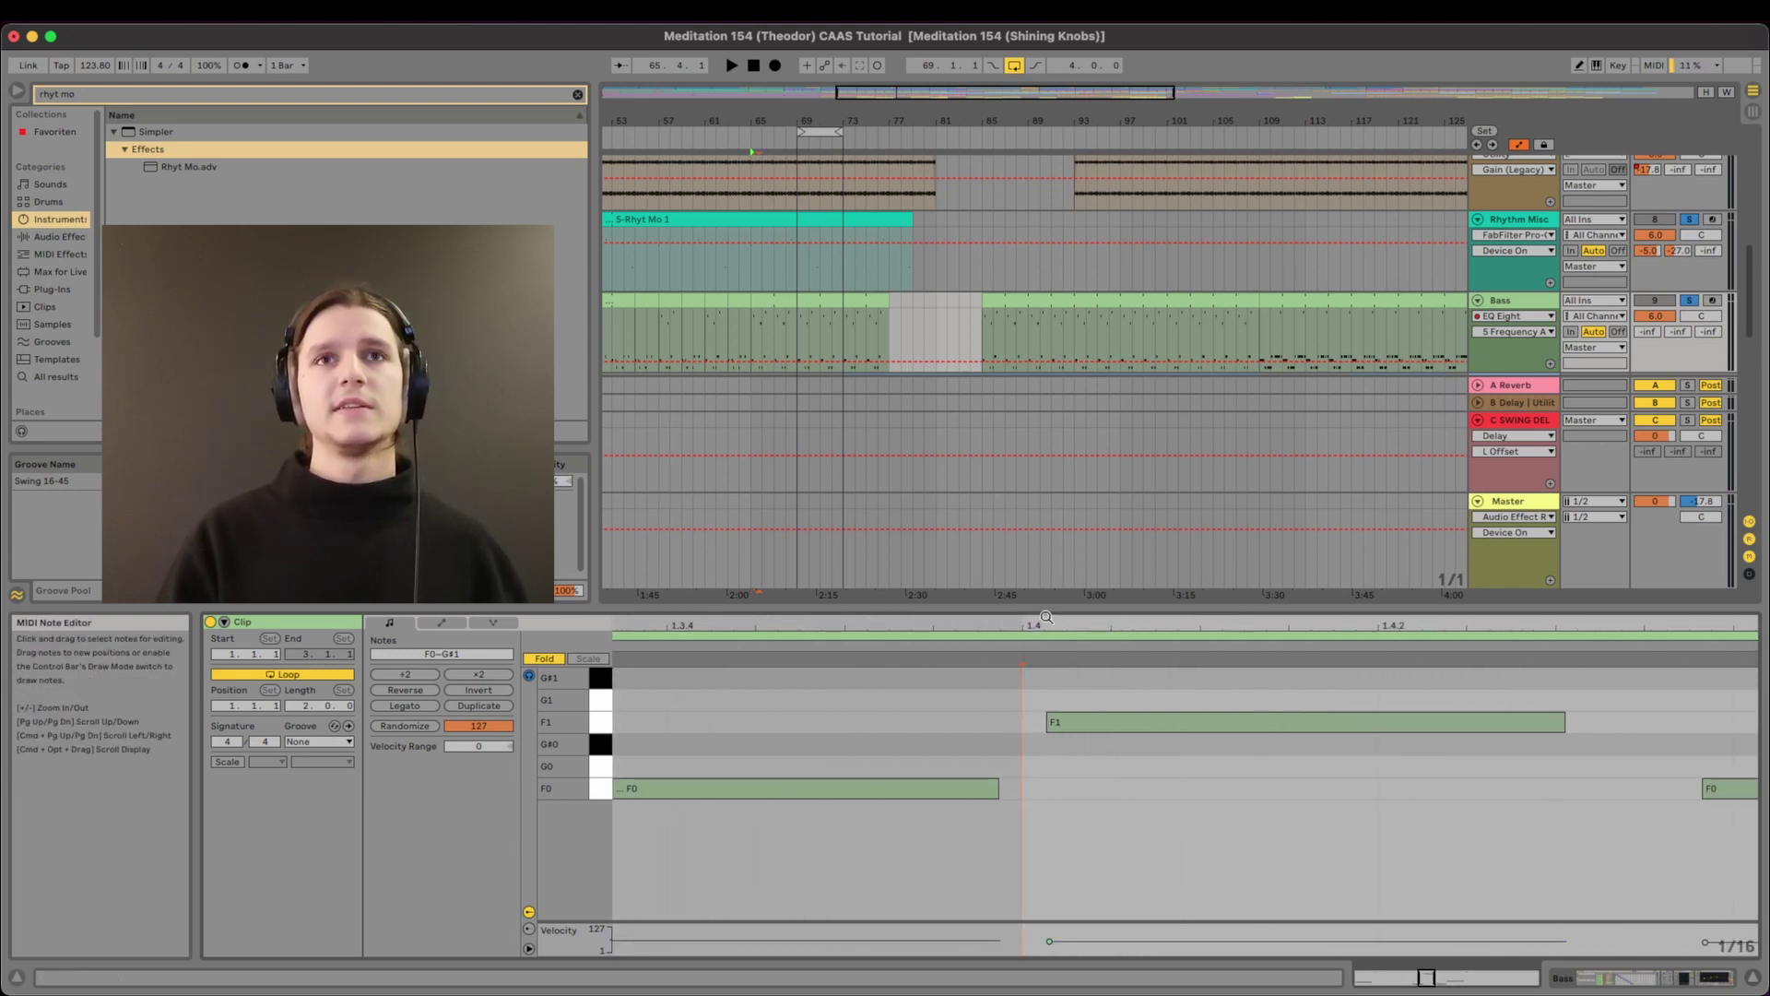
left_click_drag(1052, 618, 1052, 553)
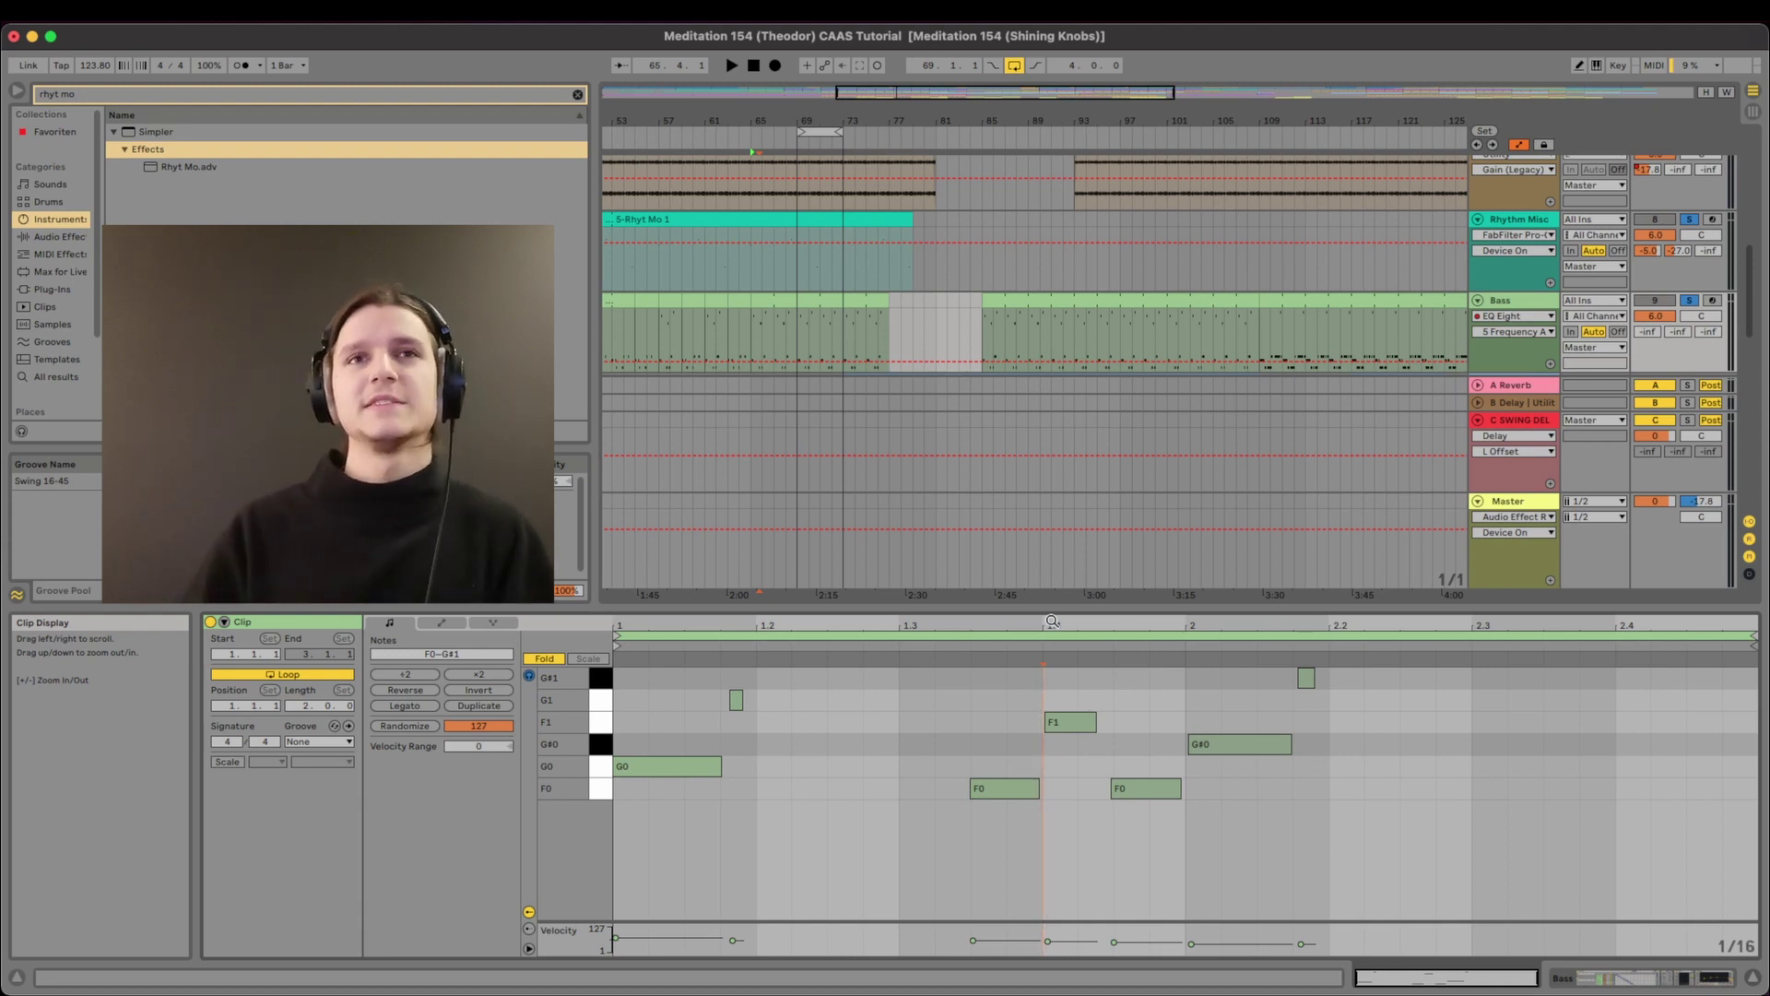
Magnify the Bass clip around beat 1.4 again to examine where the F1 note starts relative to the grid.
left_click_drag(1052, 621, 1052, 710)
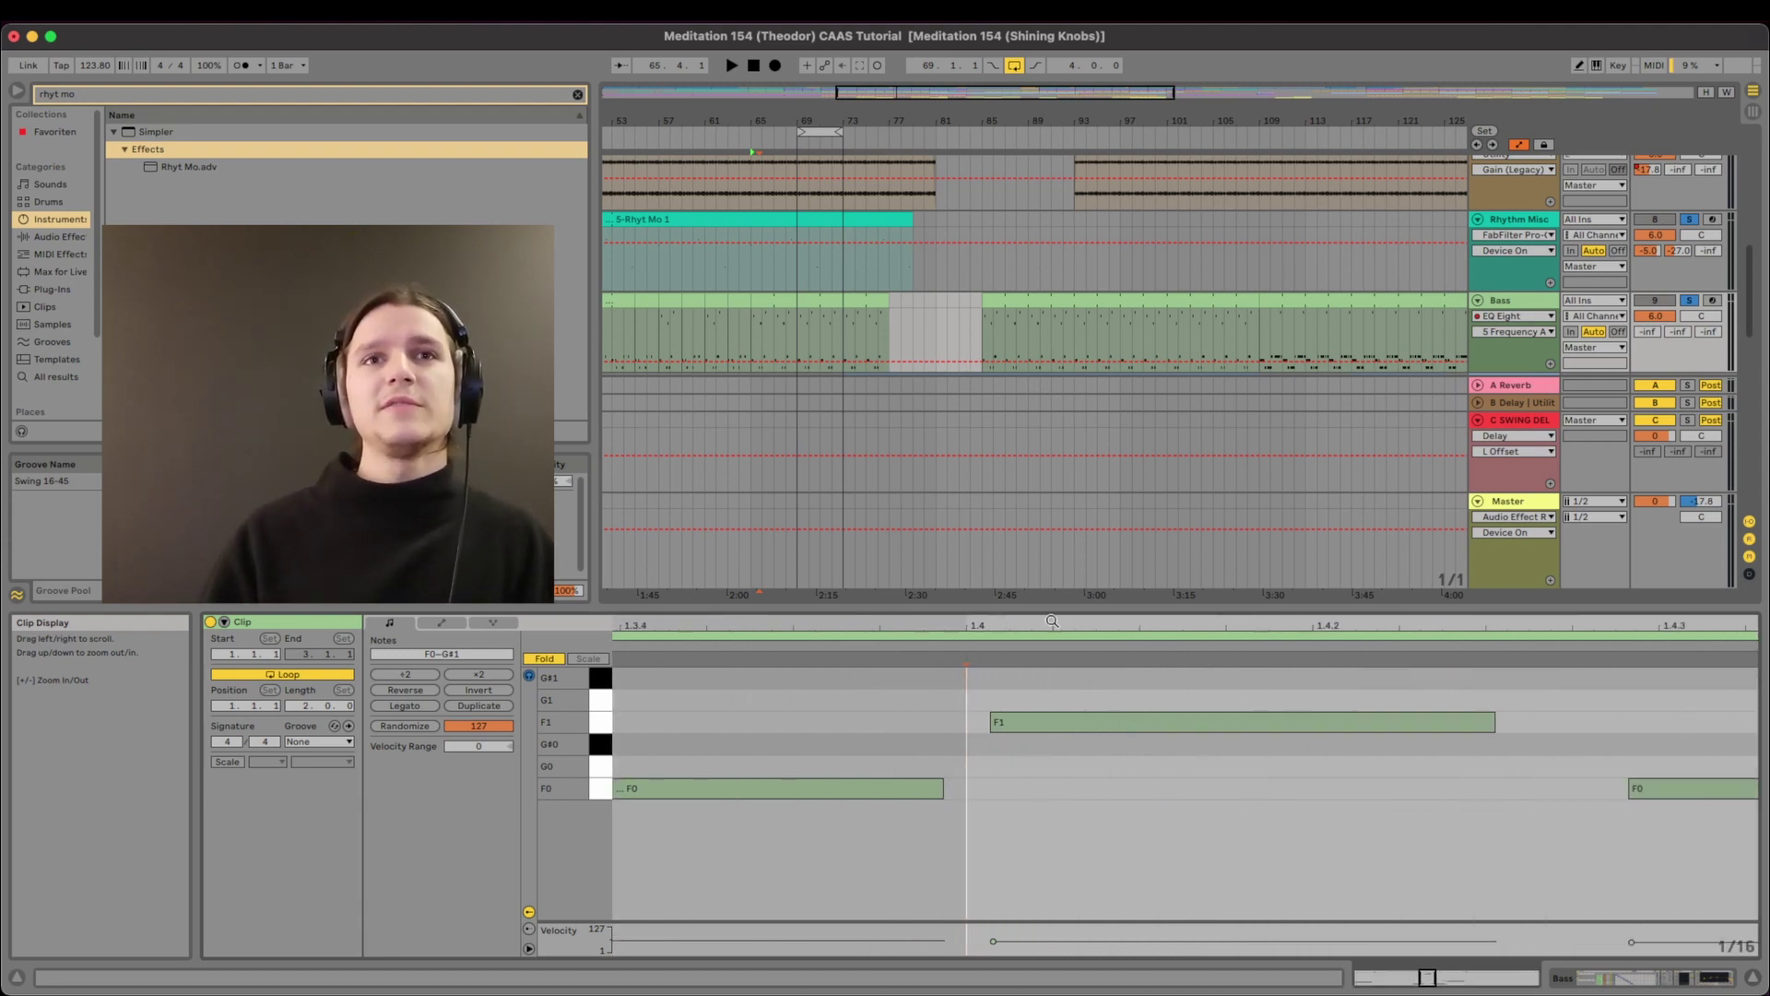
left_click(997, 721)
left_click(1025, 696)
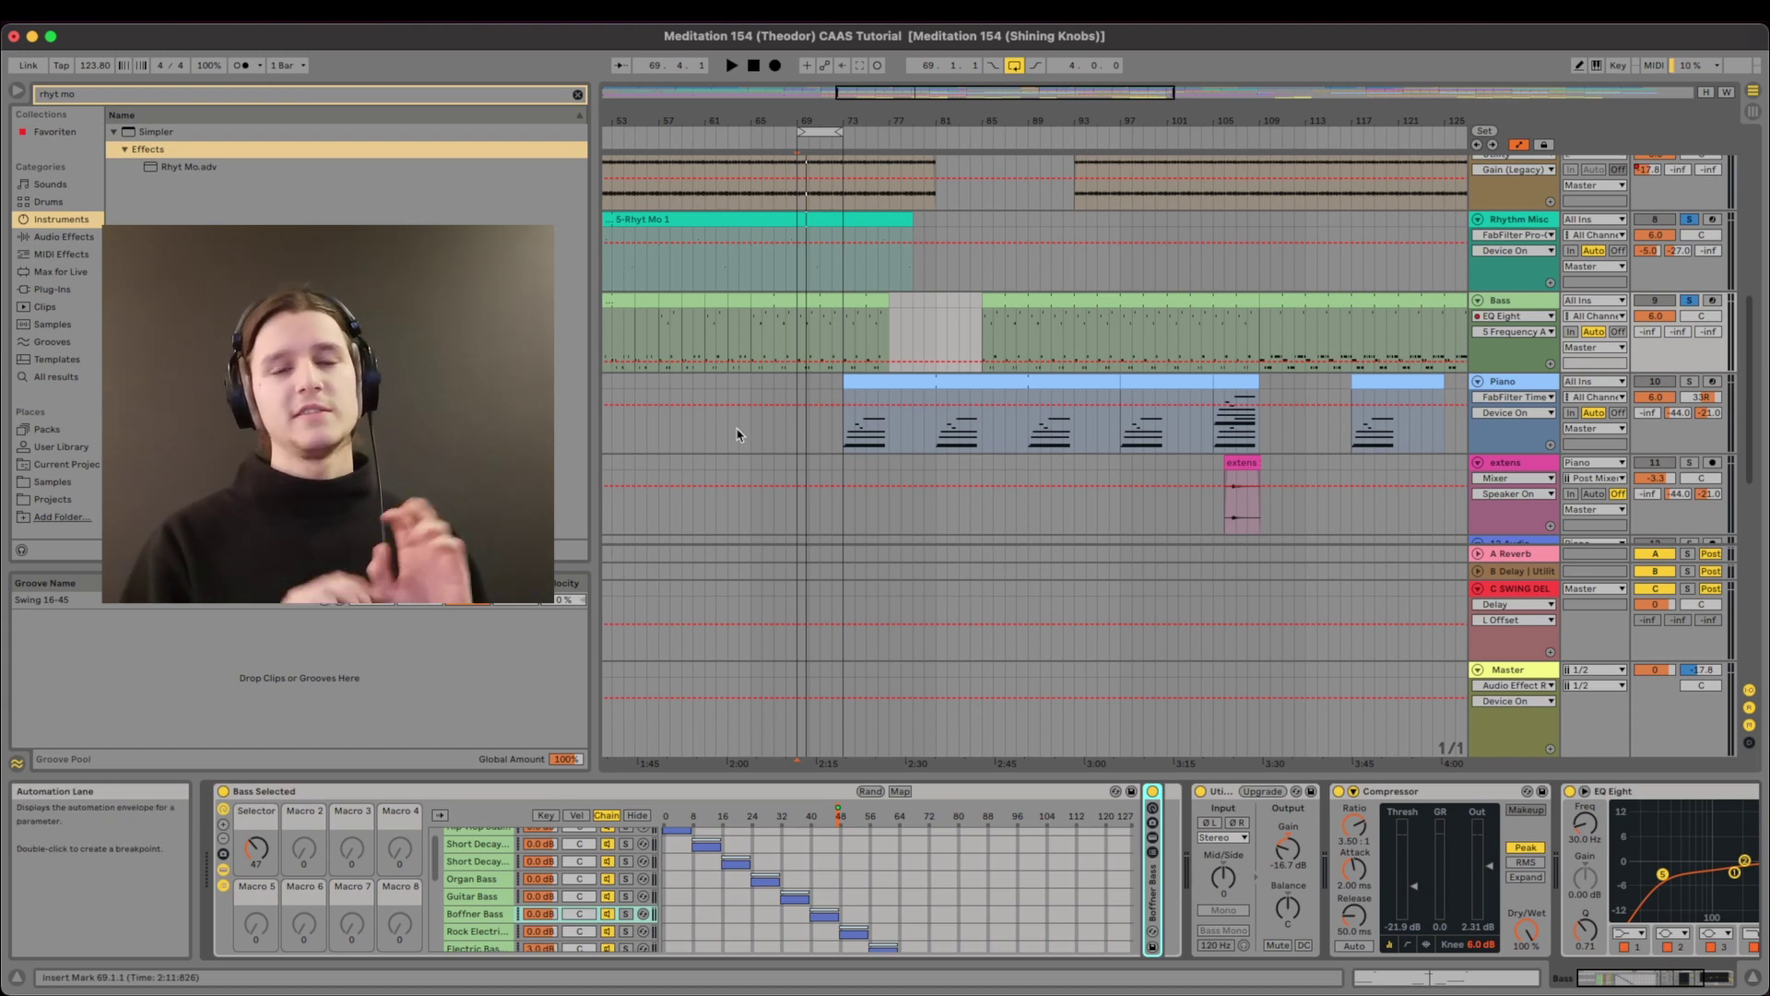
Try the Bass Selected rack's Selector macro at 10 (Short Decay3 Wah Bass), 44 (Boffner Bass) and 52 (Rock Electric Bass) from bar 69.
left_click(799, 327)
left_click(359, 799)
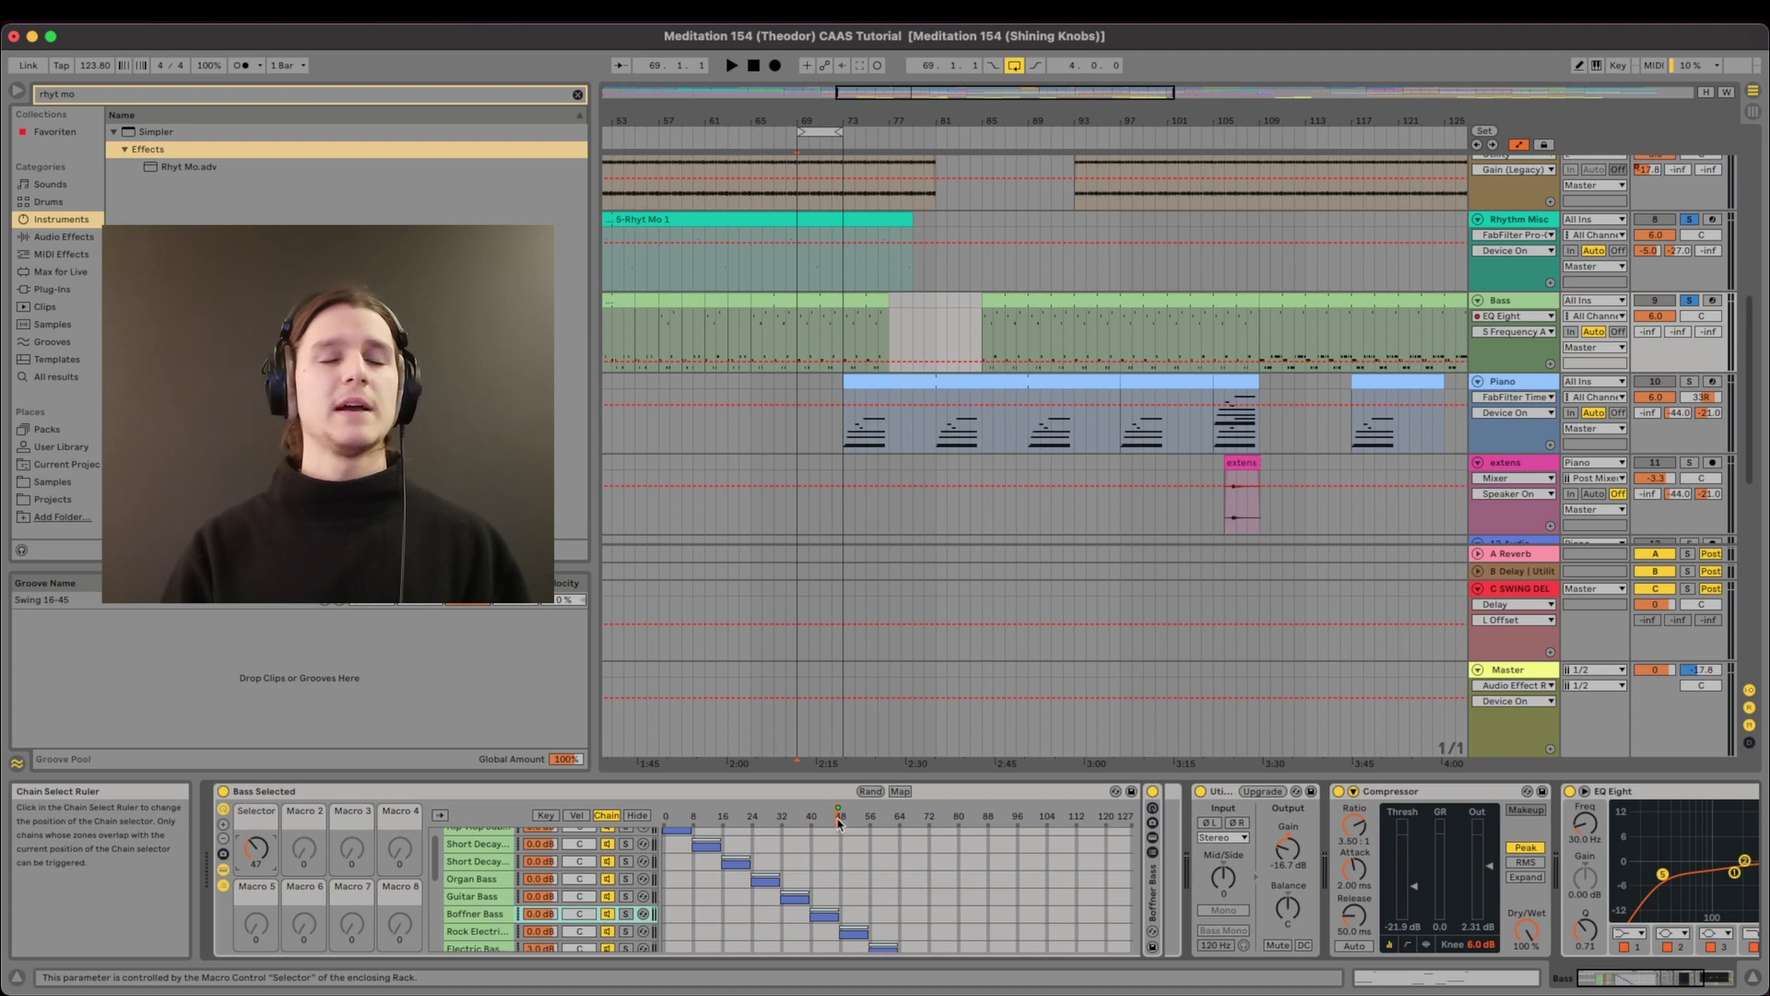
mouse_move(256, 848)
left_mouse_down()
mouse_move(256, 827)
mouse_move(257, 883)
mouse_move(257, 817)
left_mouse_up()
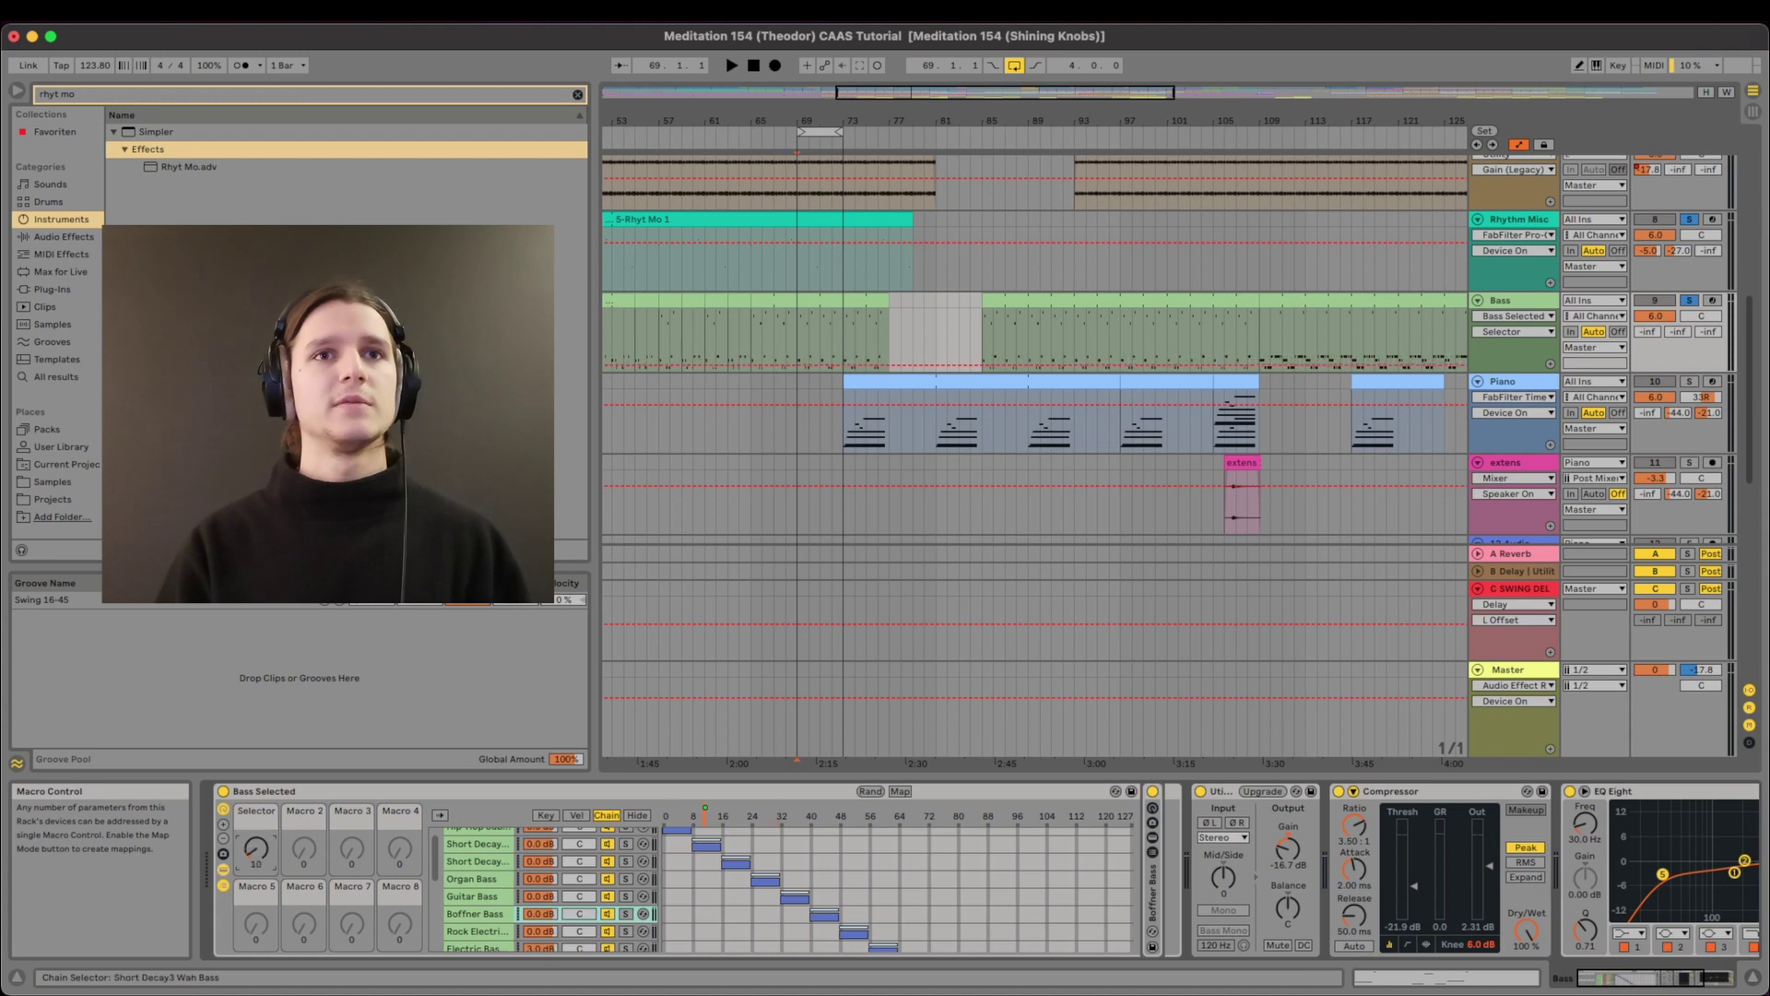
left_click_drag(257, 862, 257, 828)
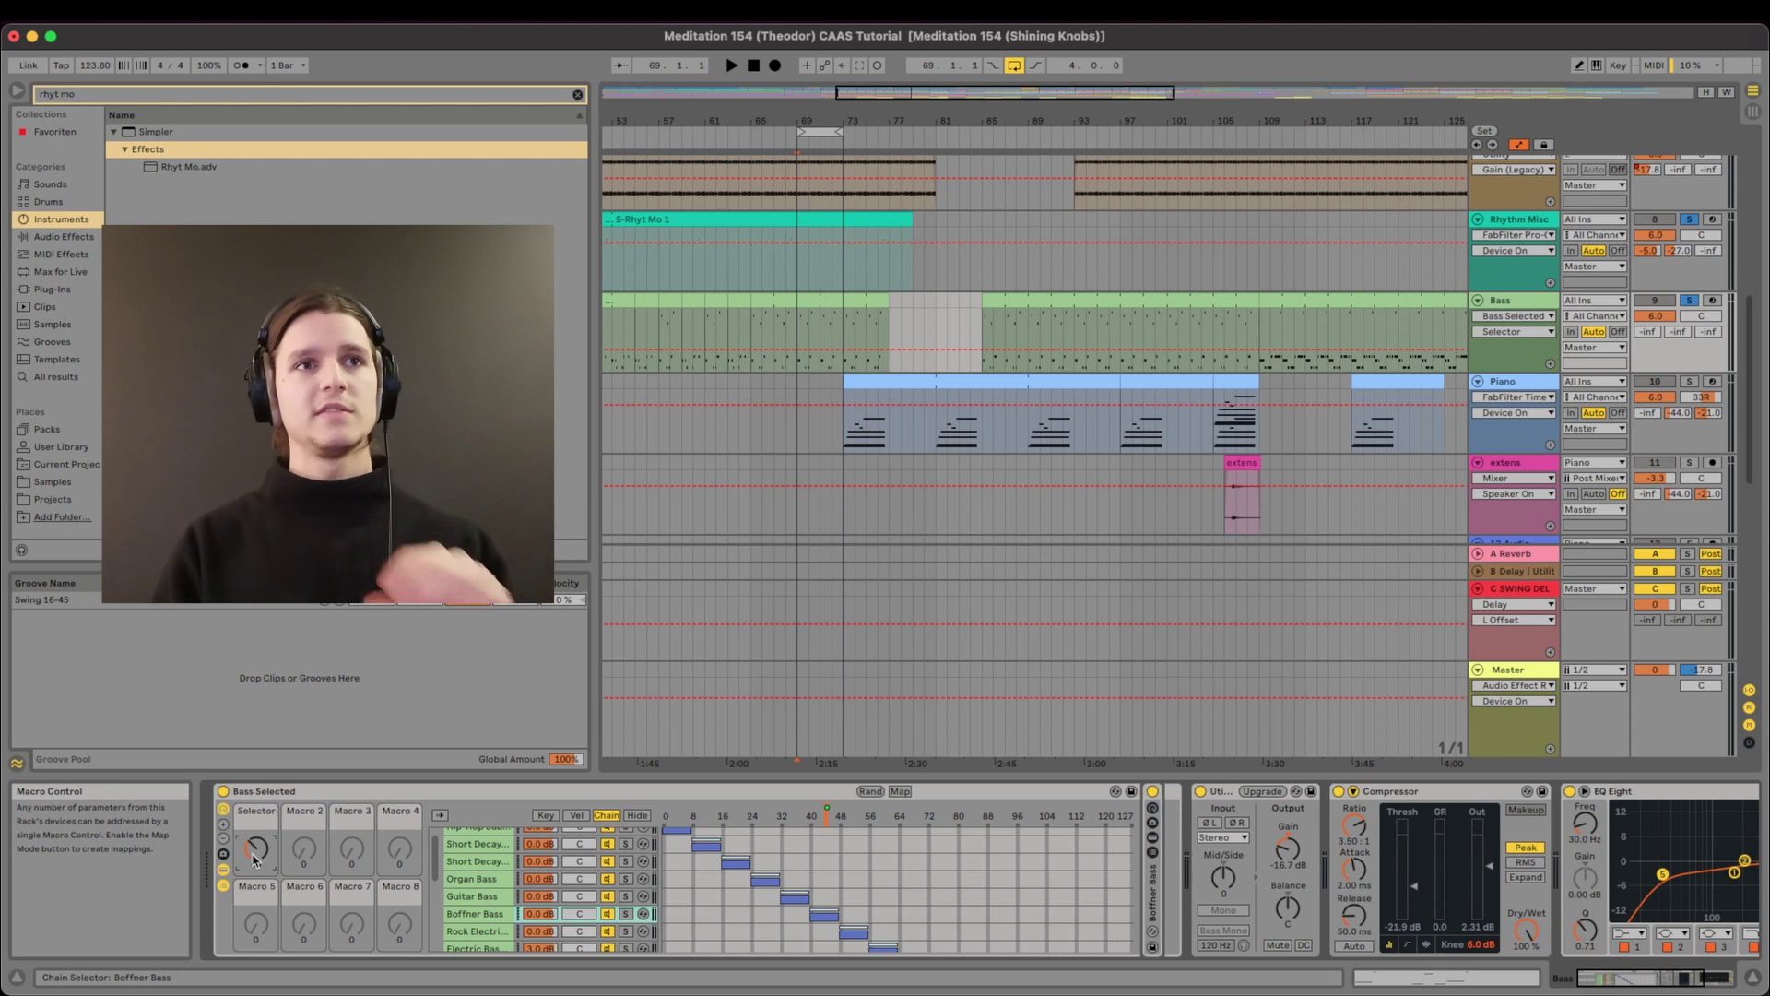
left_click(318, 795)
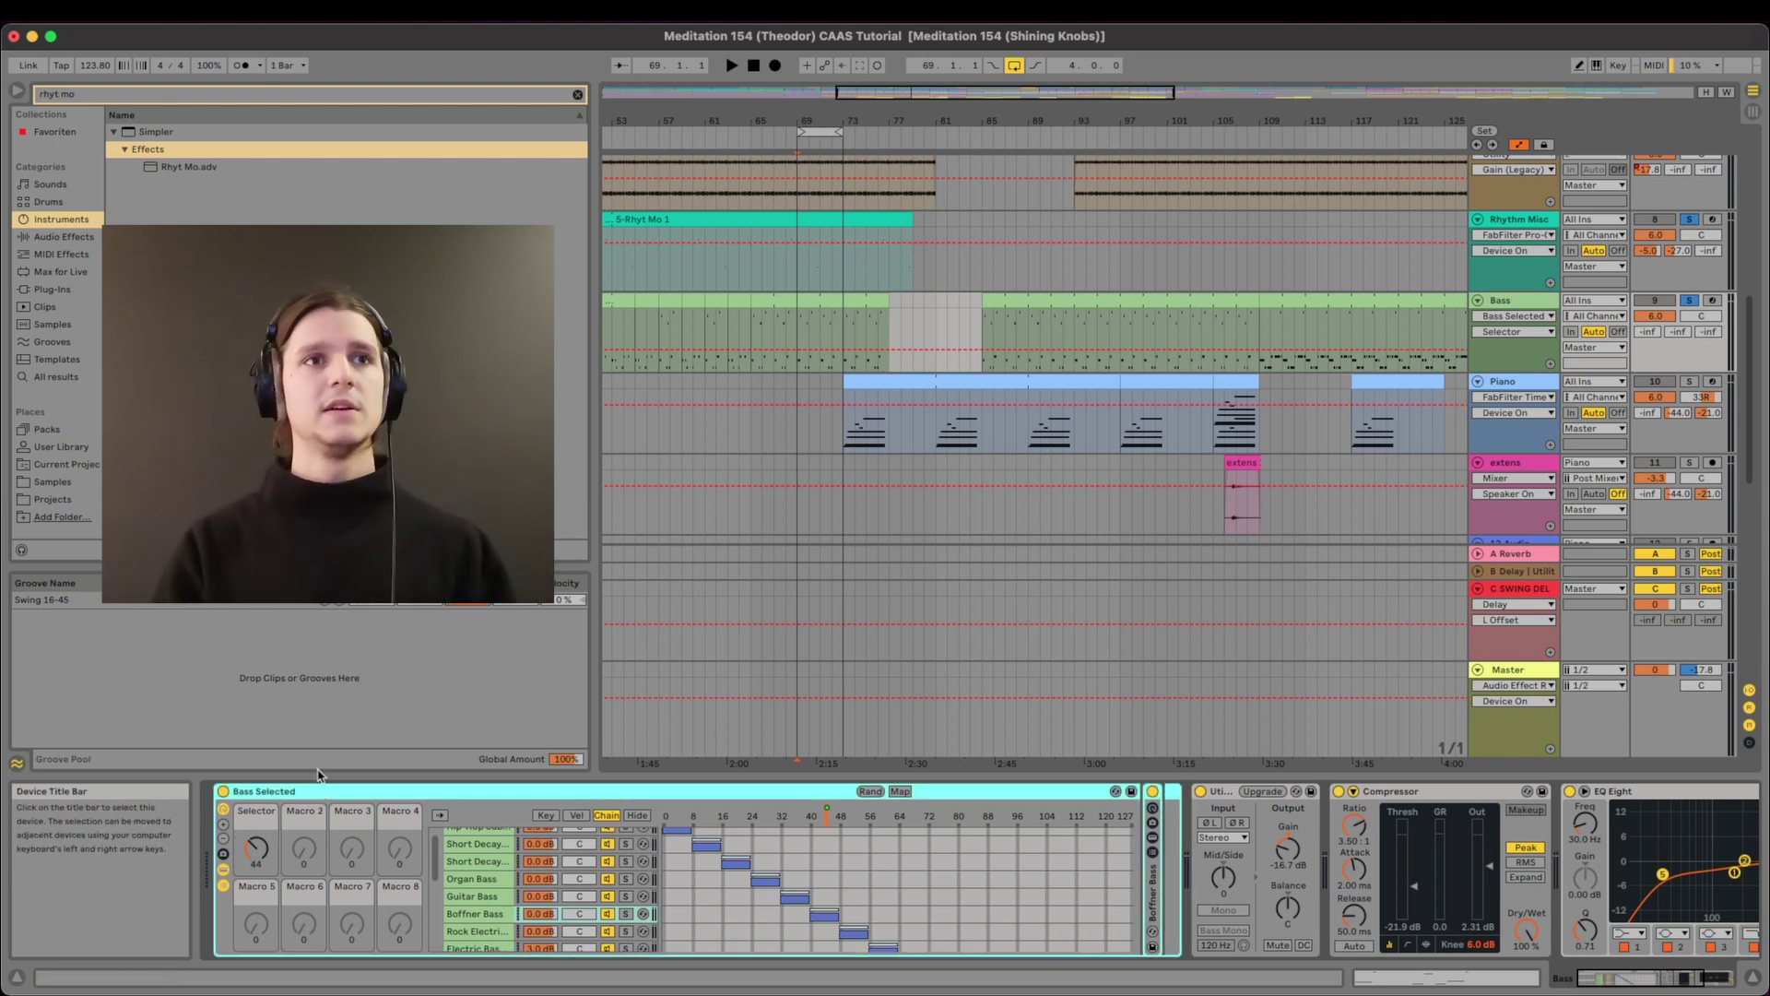
left_click(257, 863)
left_click_drag(257, 862, 257, 857)
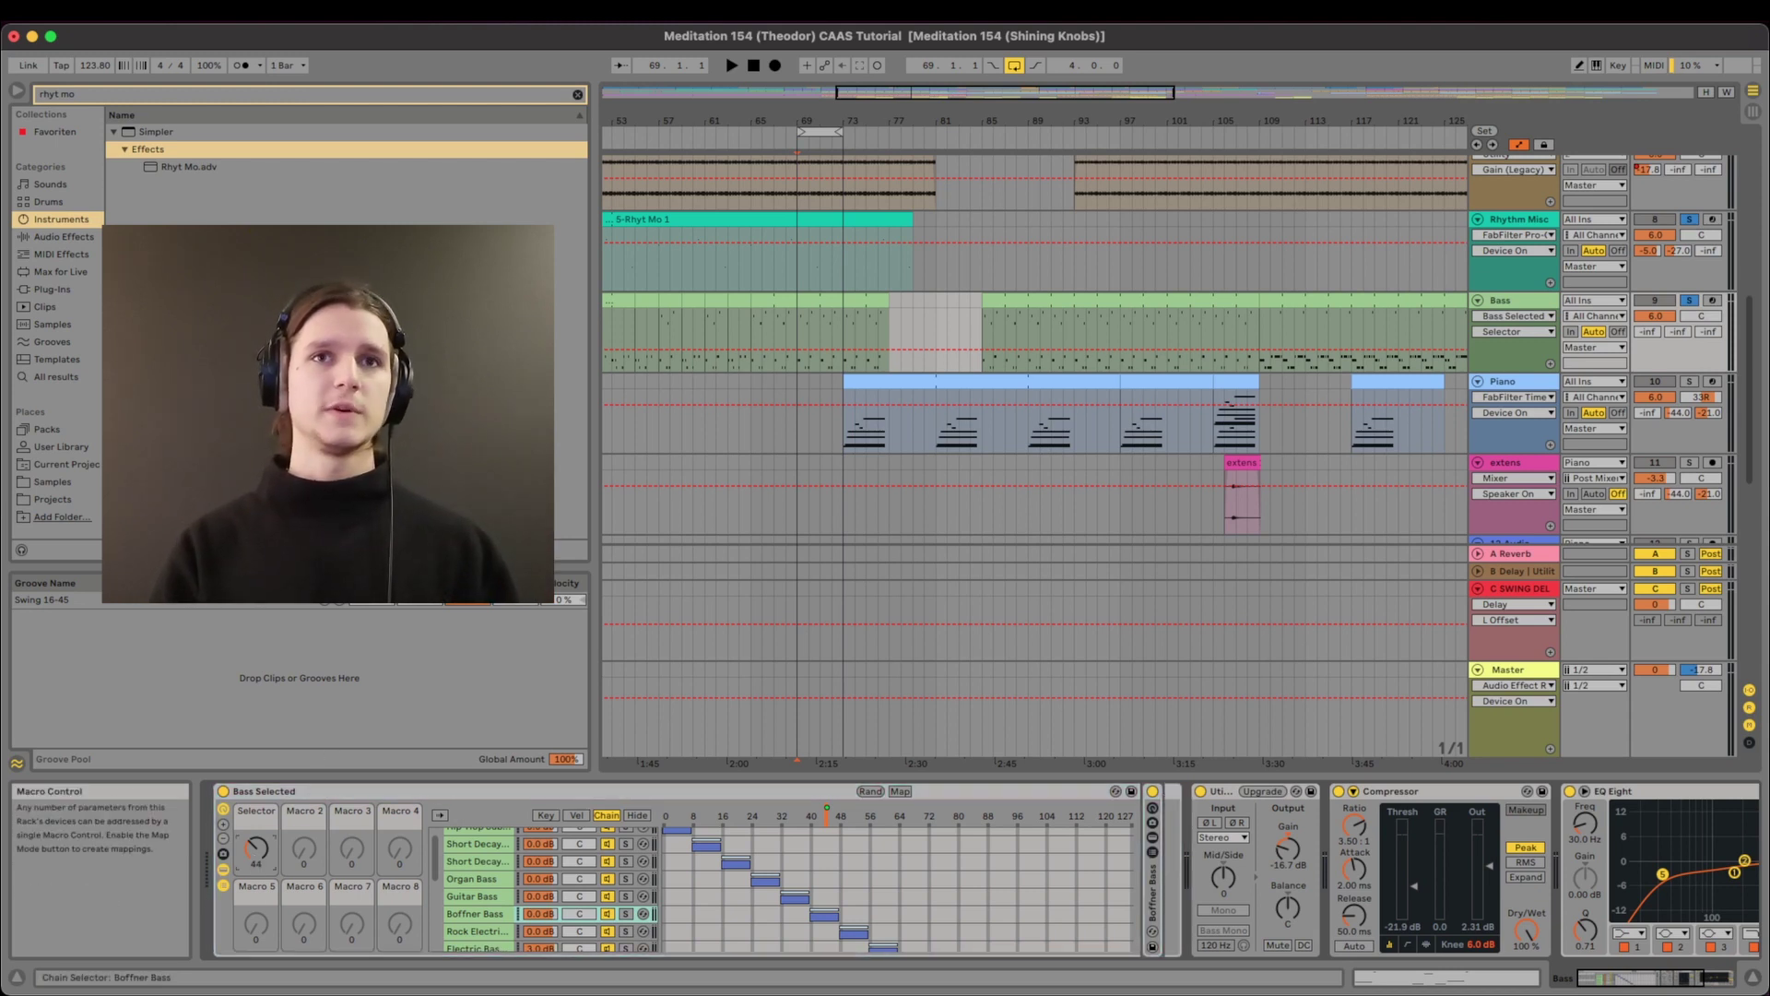
left_click_drag(256, 858, 257, 863)
Play the loop while turning the Selector macro down to 5, undo the Selector changes and play the bass briefly again.
key("space")
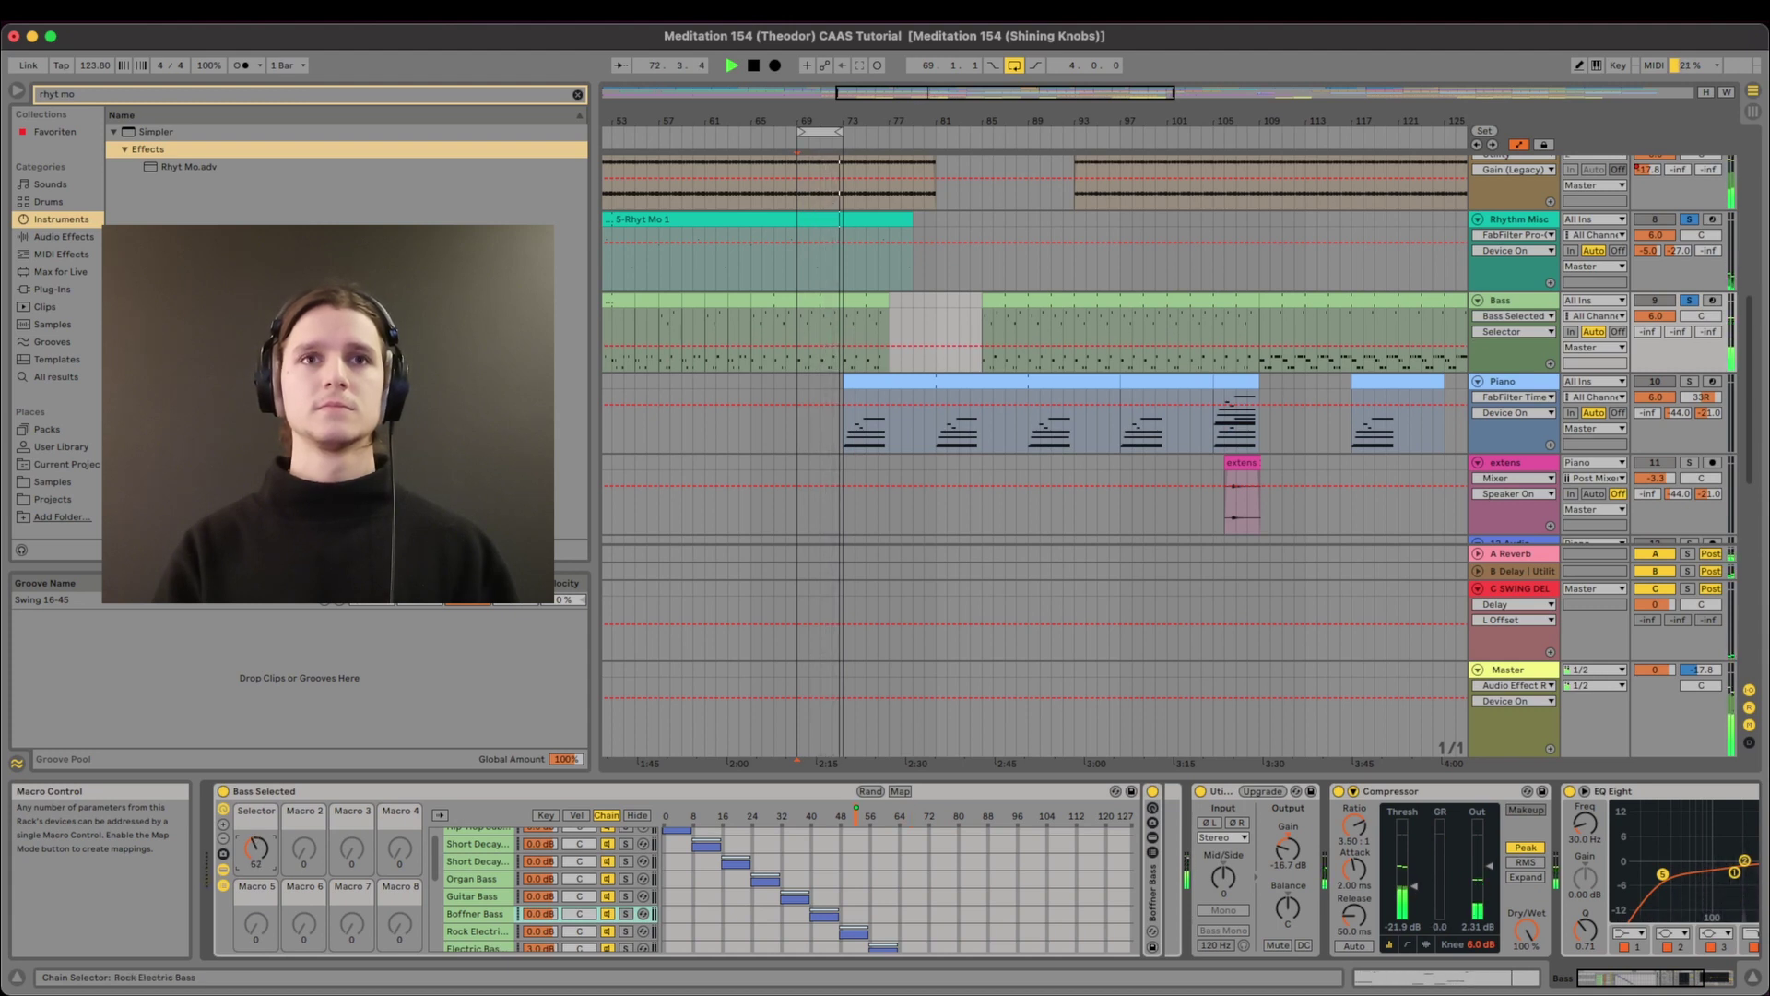
left_click_drag(257, 863, 256, 888)
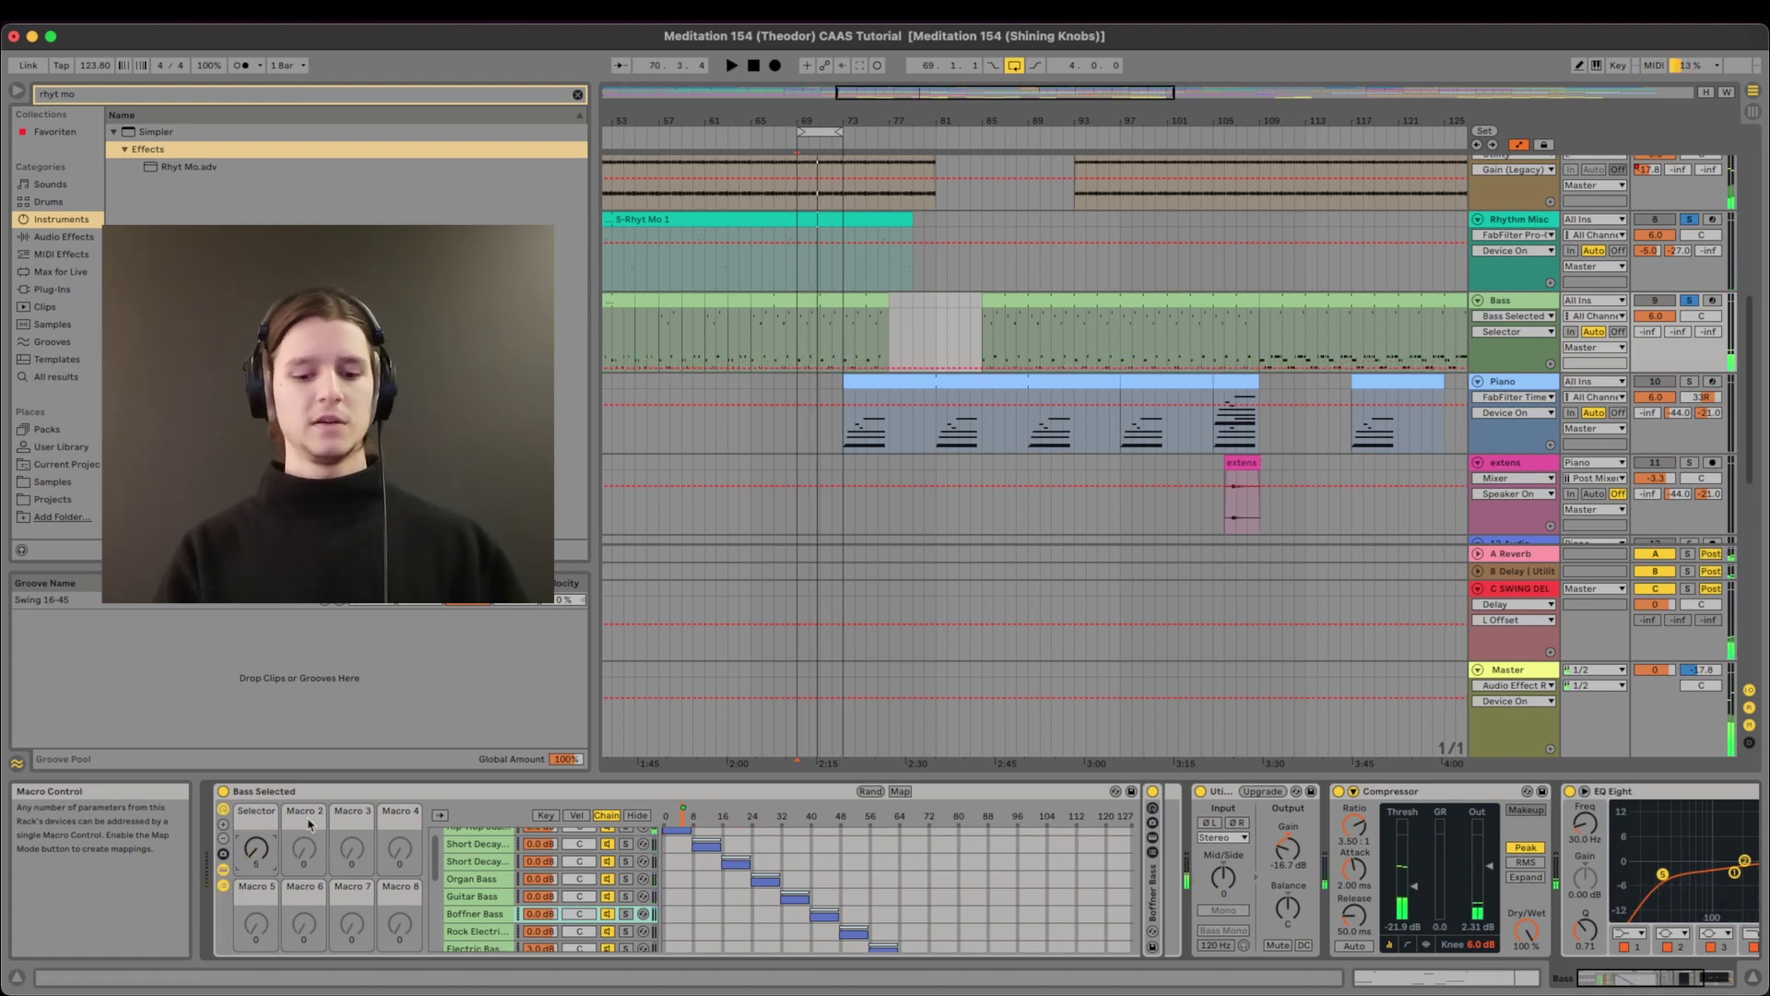
key("super+z")
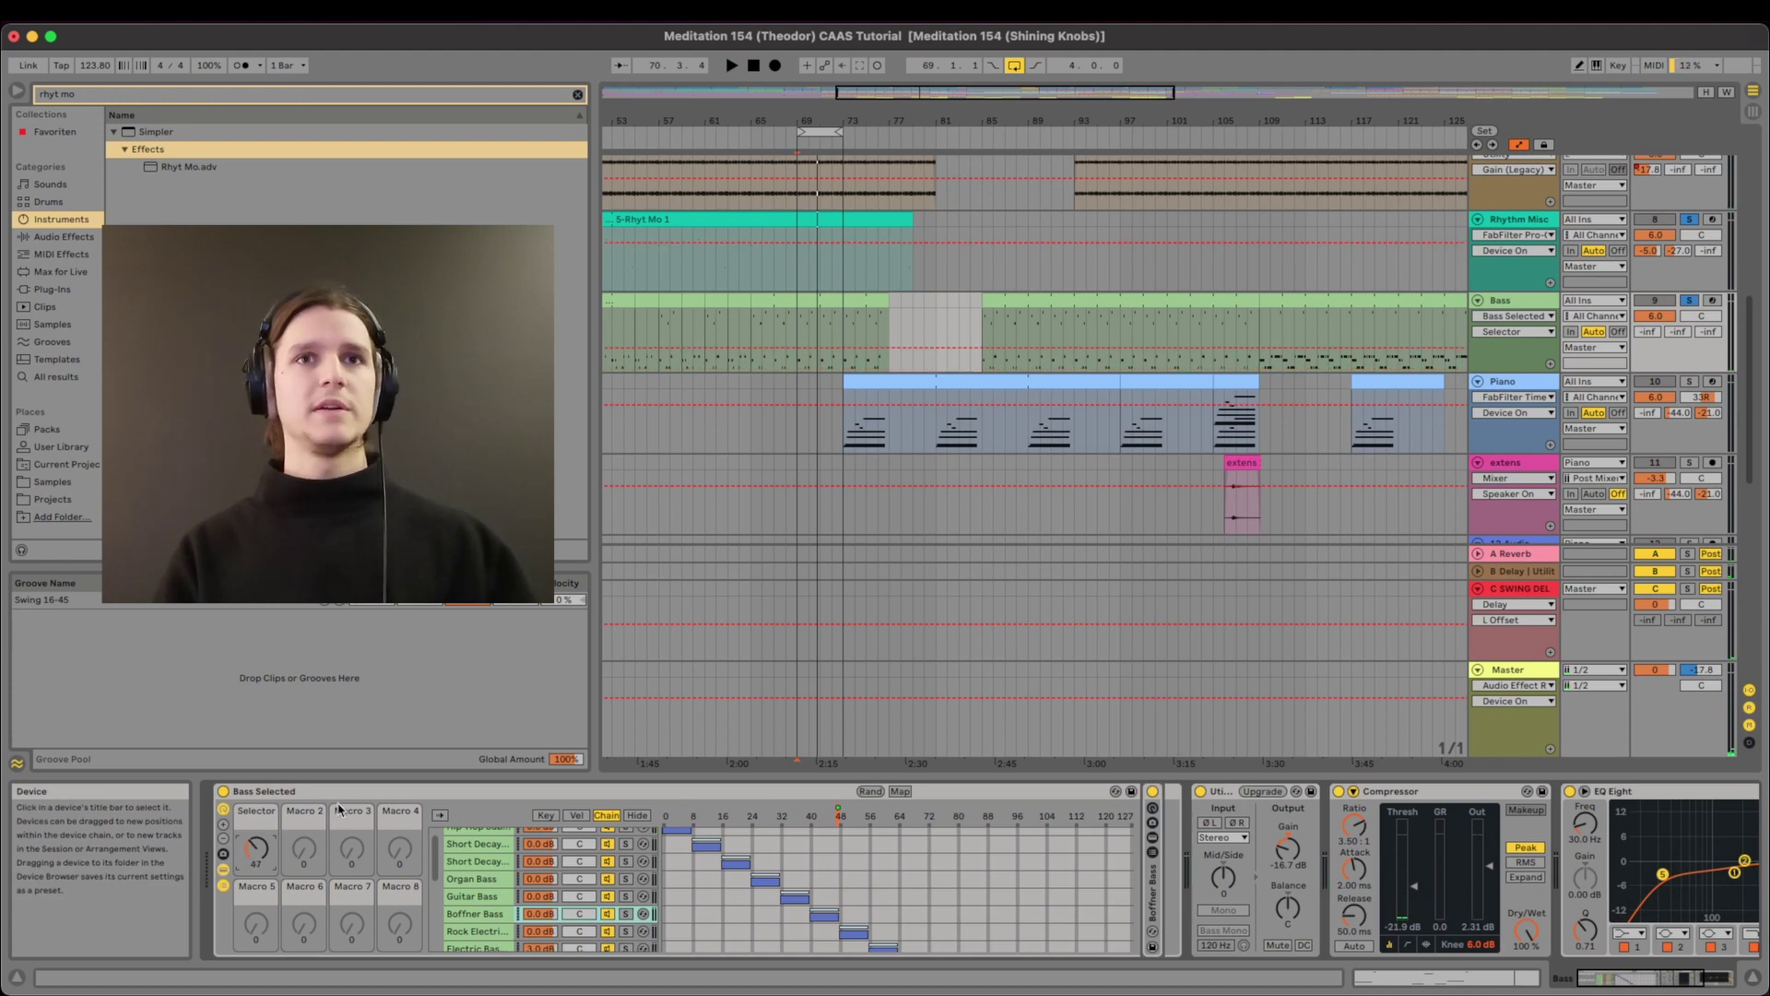
key("space")
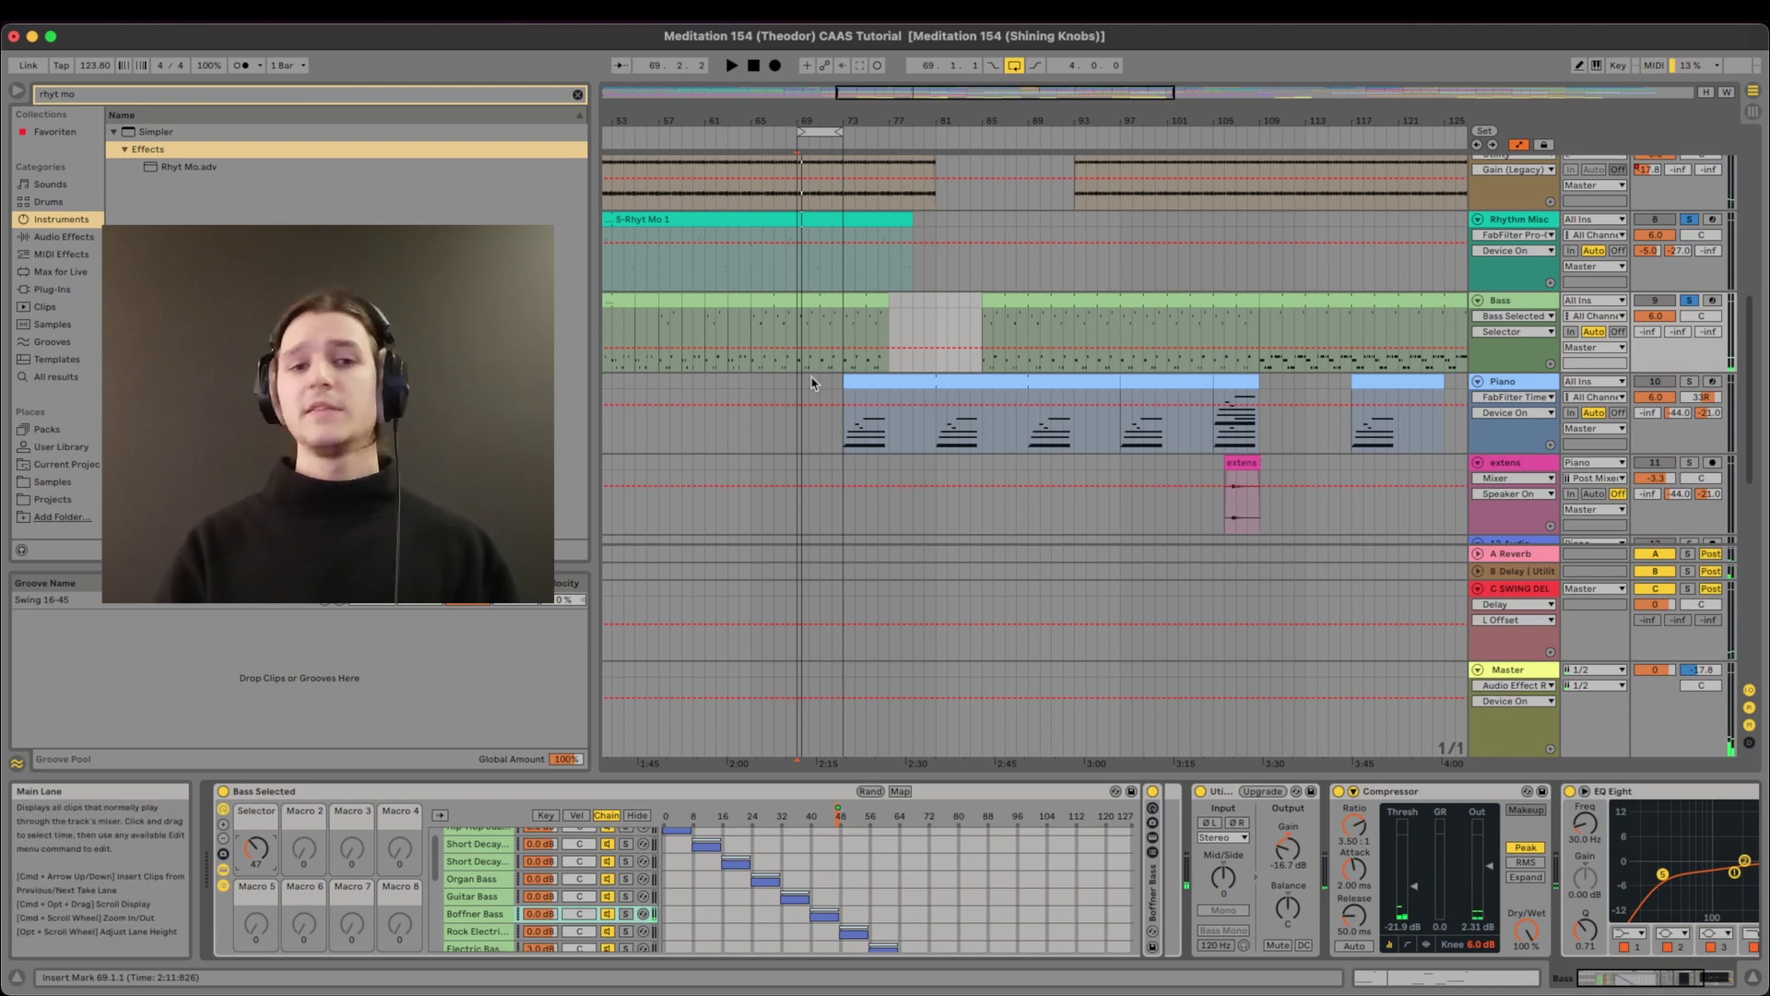
View the Bass device chain from the Bass Selected rack through to EQ Eight, expanding the Compressor's sidechain settings.
double_click(850, 346)
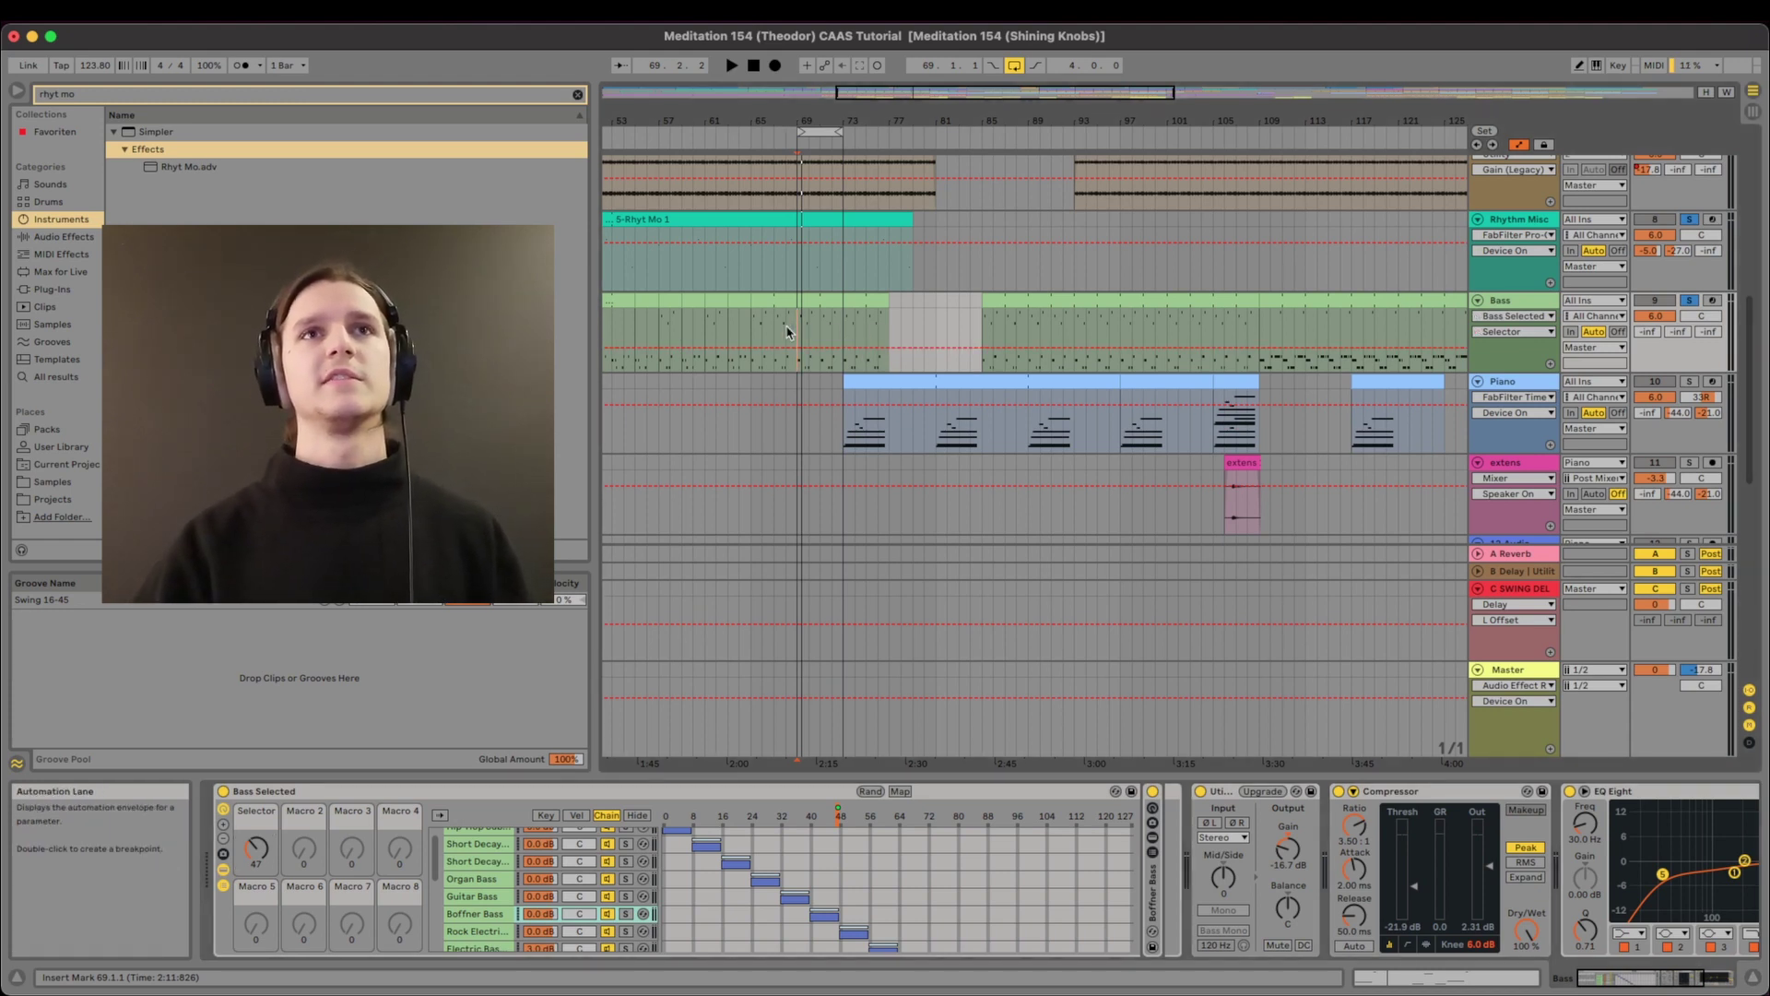
scroll(797, 329, "down", 5)
scroll(735, 348, "right", 3)
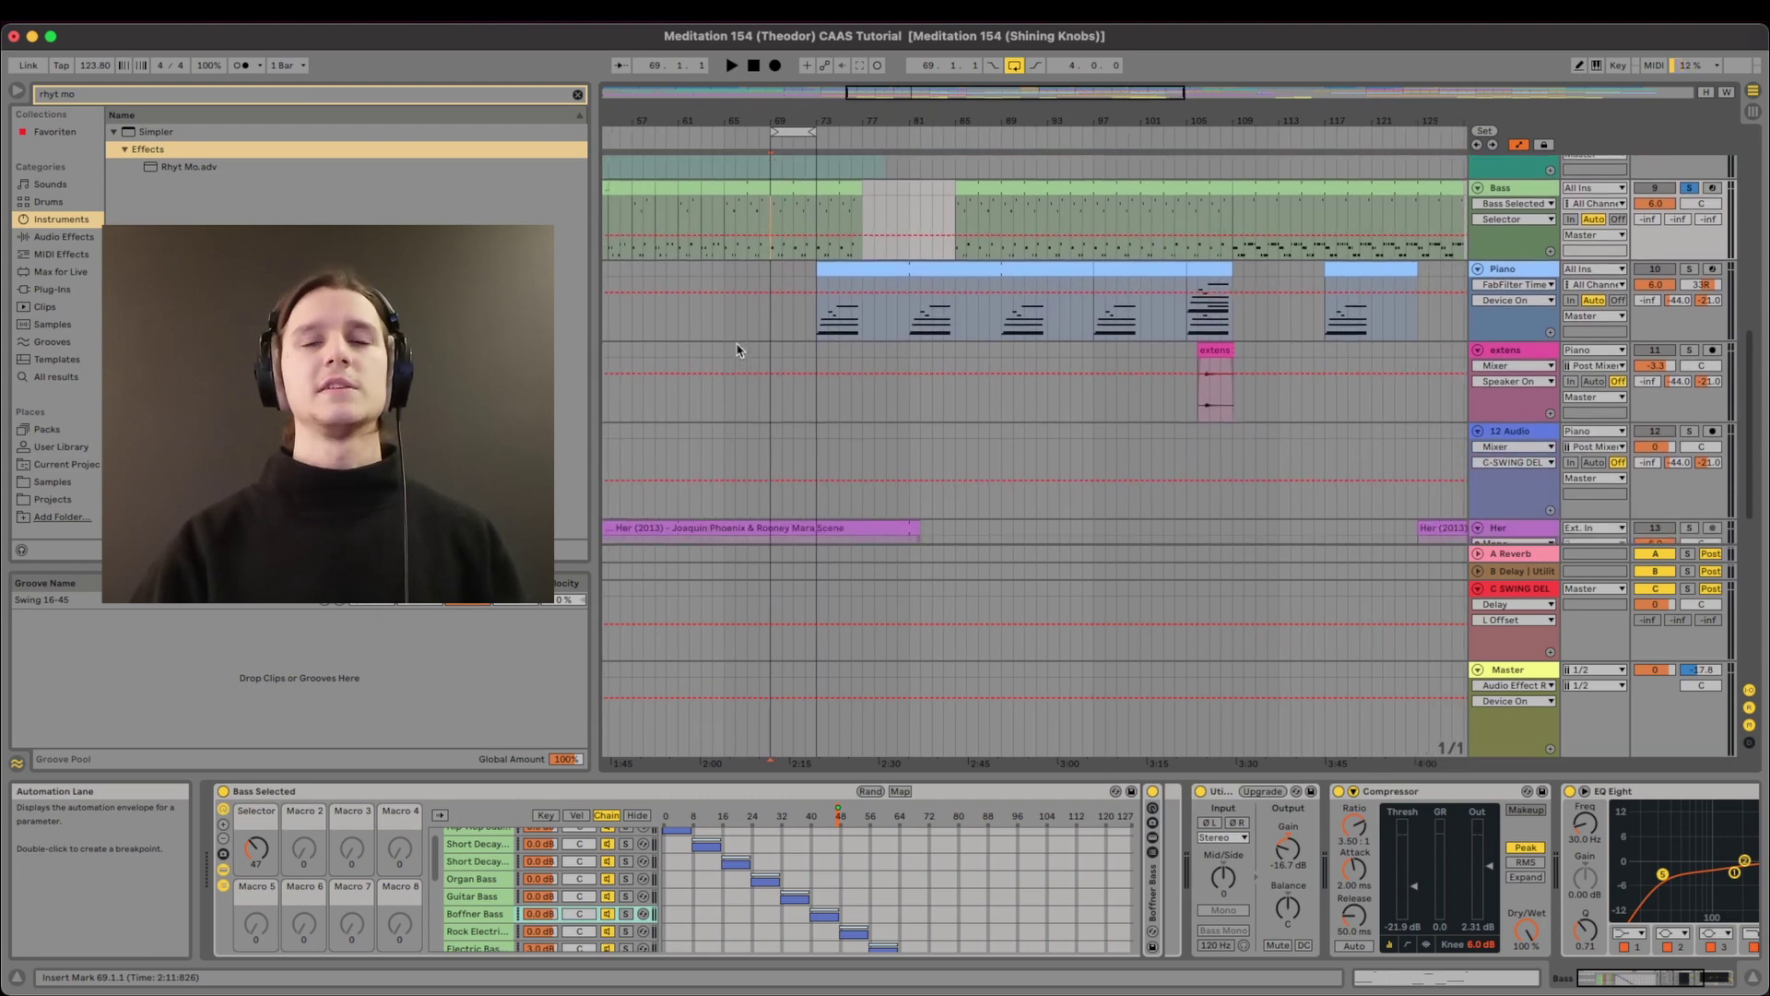
scroll(964, 829, "right", 2)
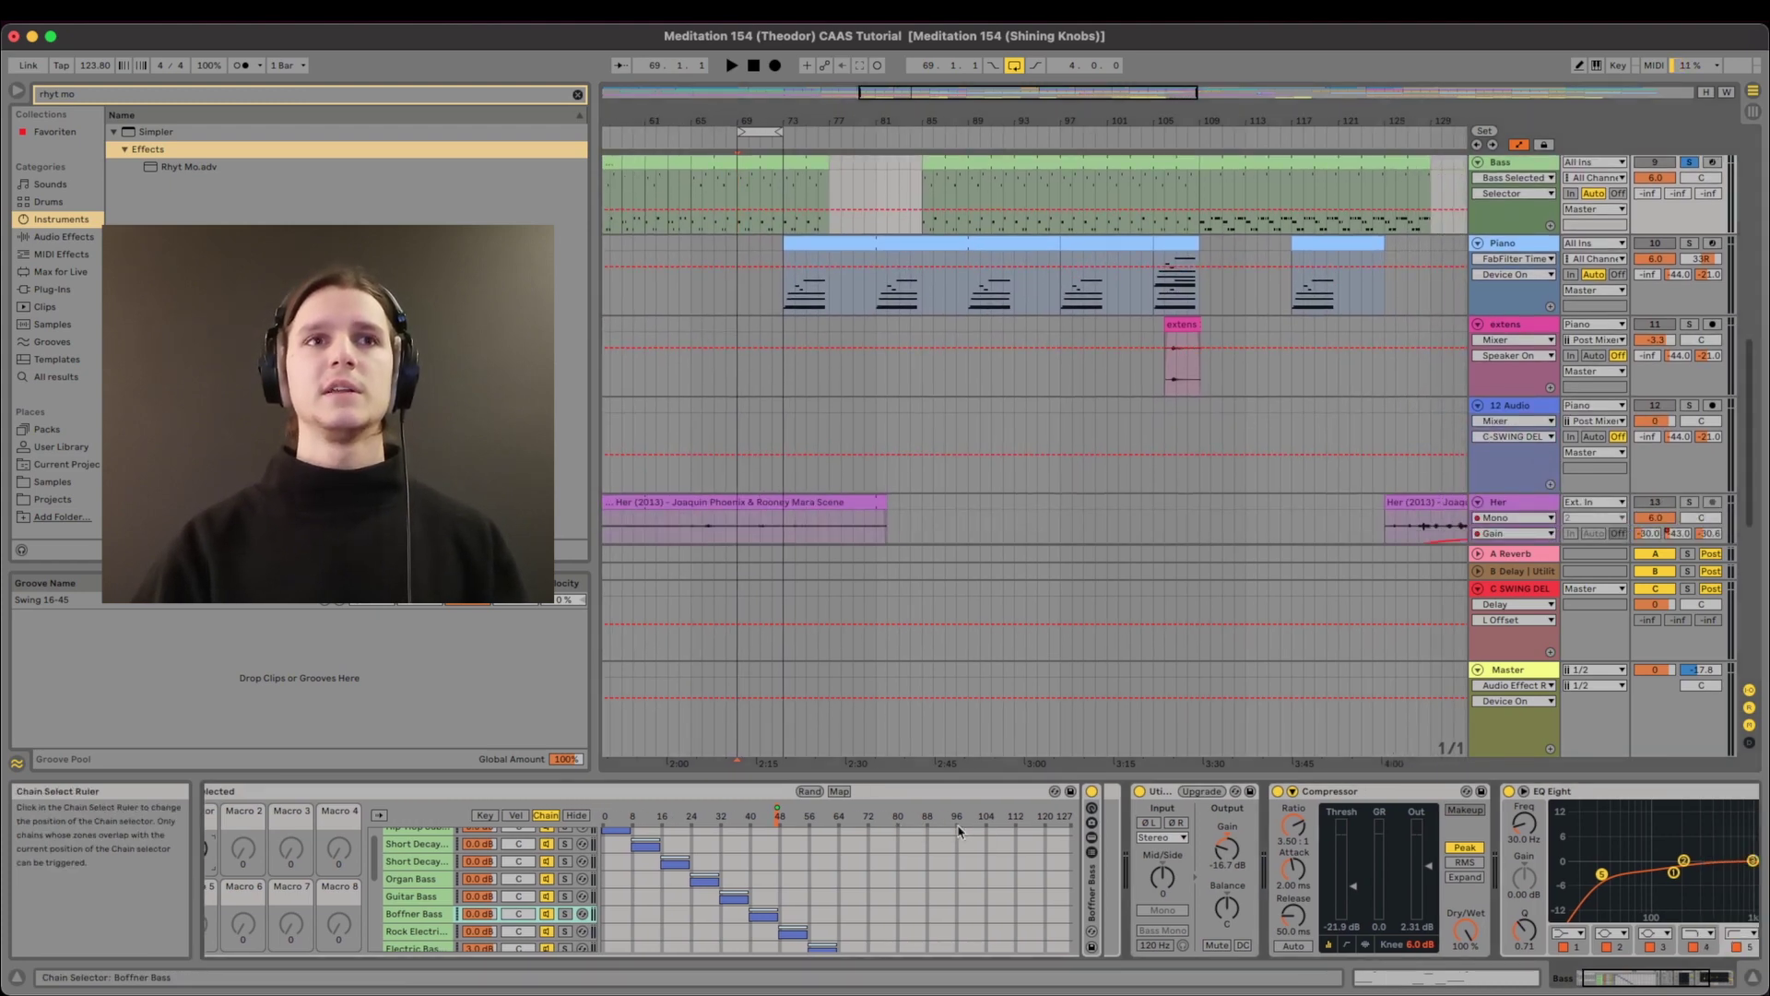
scroll(959, 830, "left", 2)
left_click(706, 796)
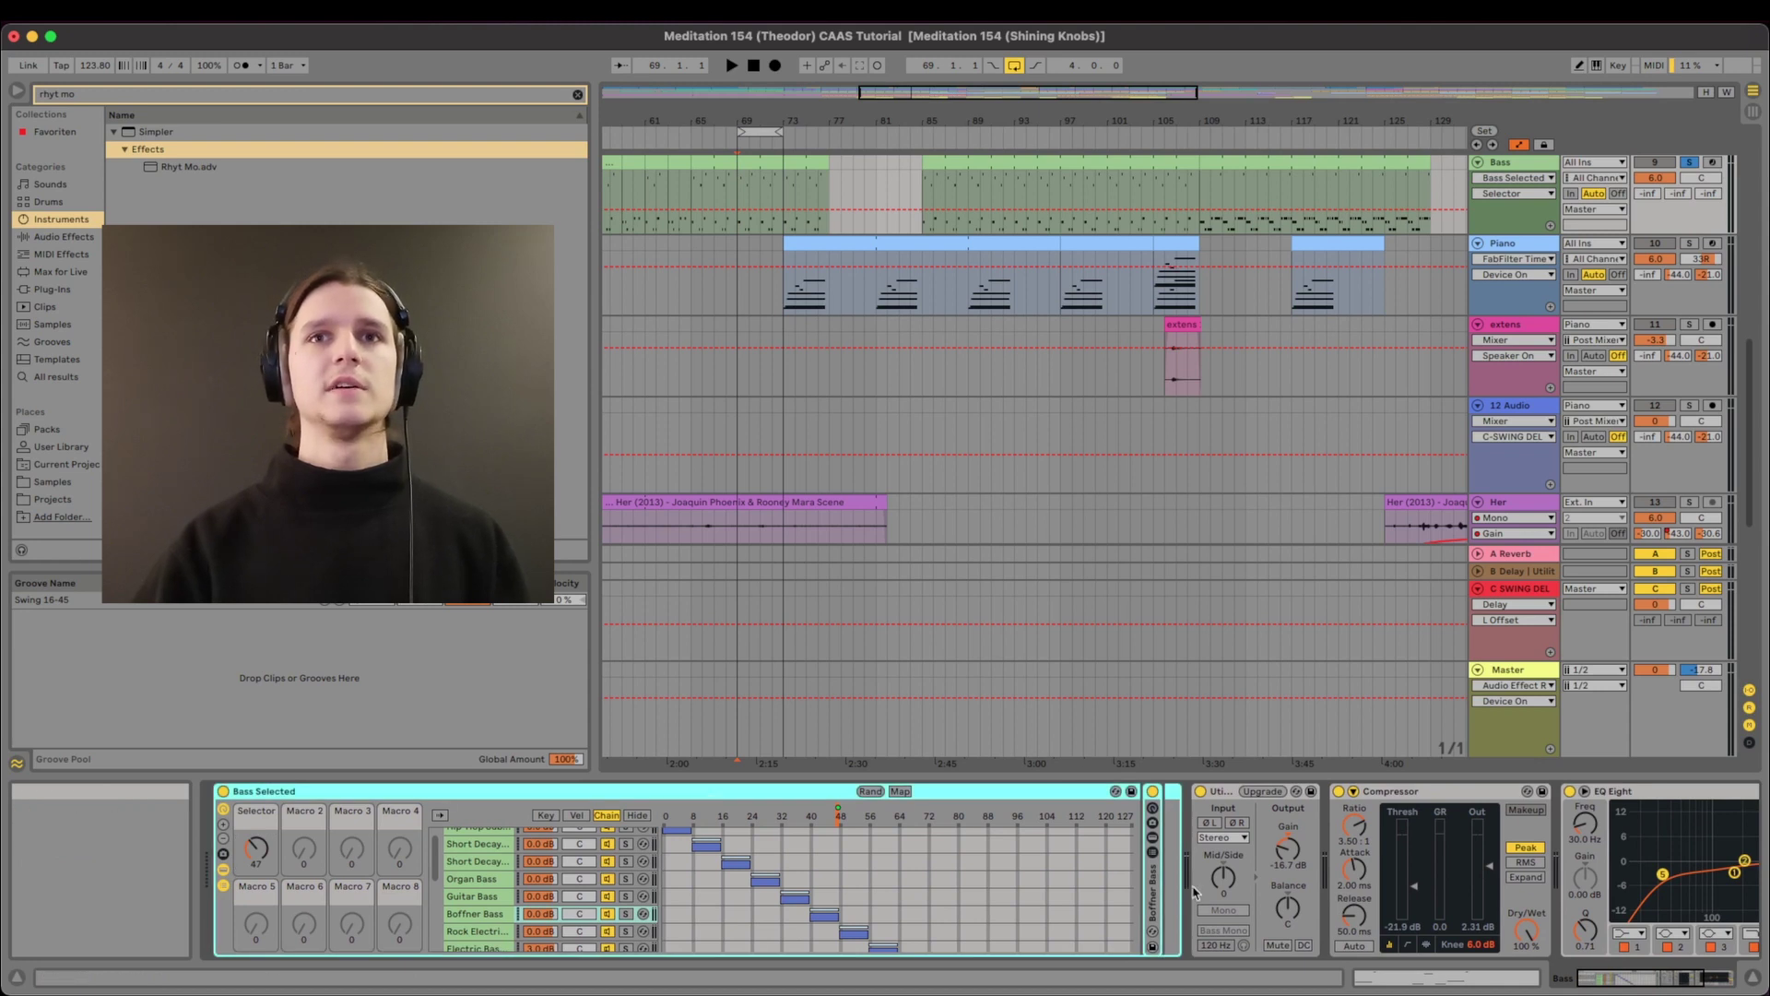
scroll(1171, 908, "right", 1)
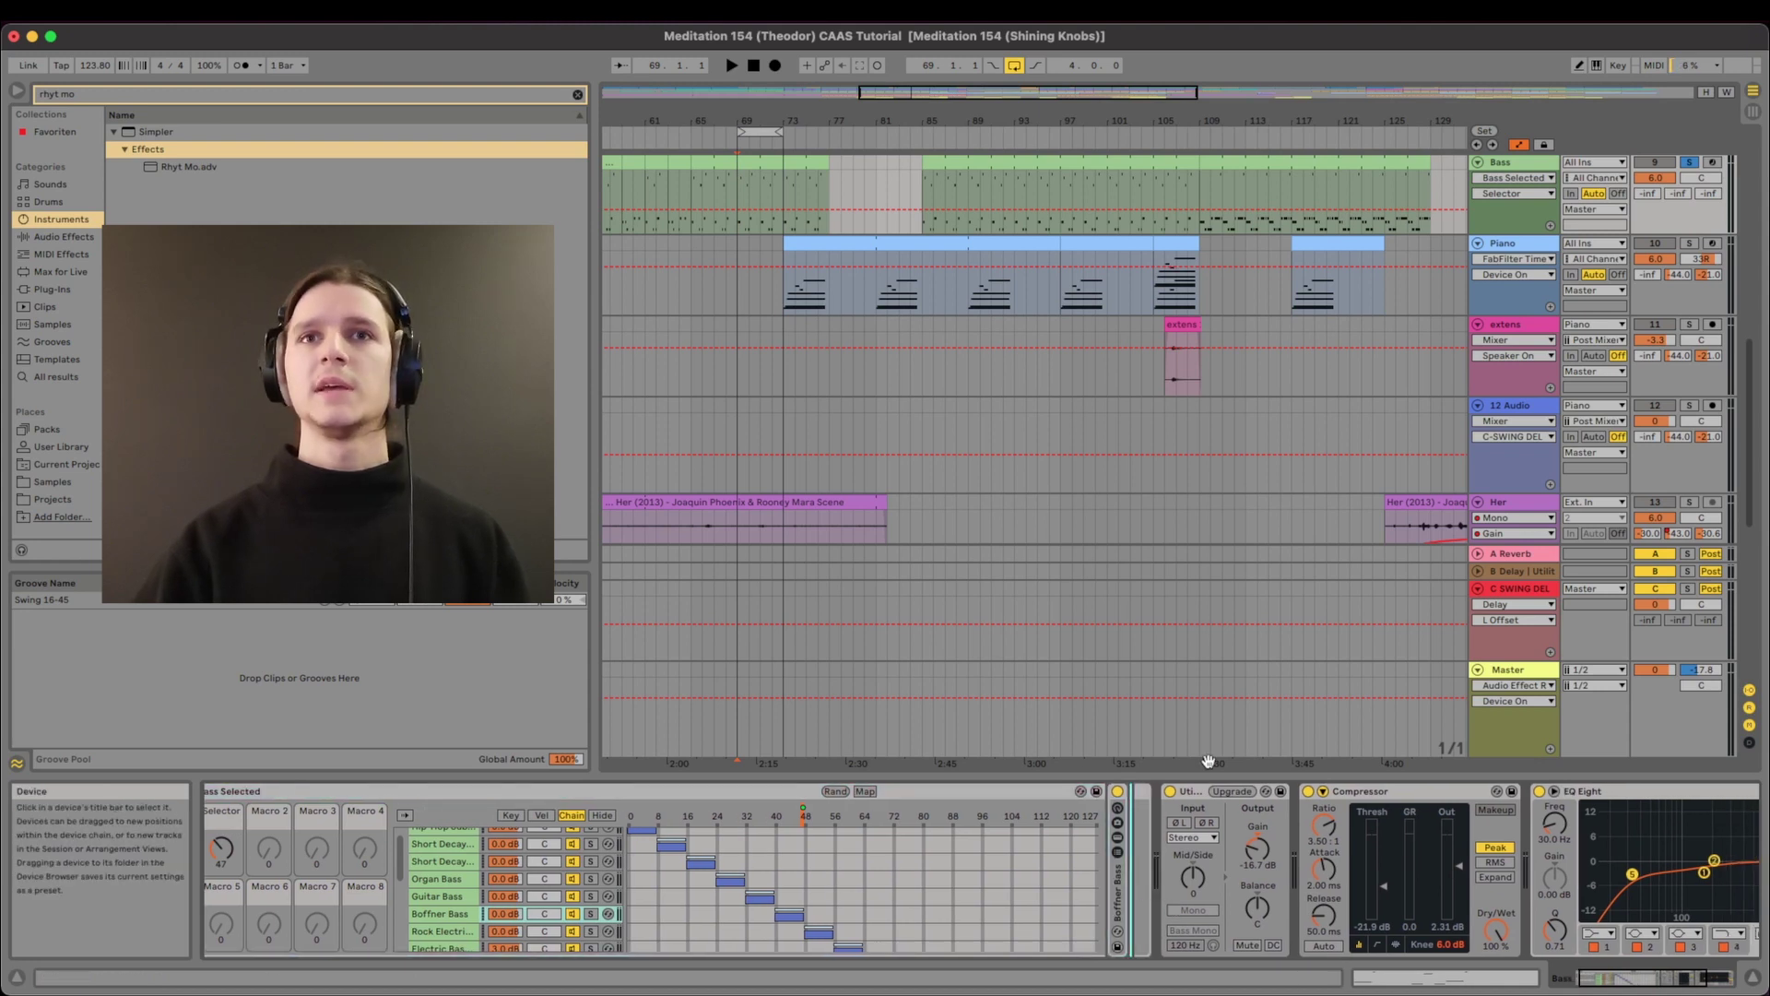
scroll(1190, 800, "right", 8)
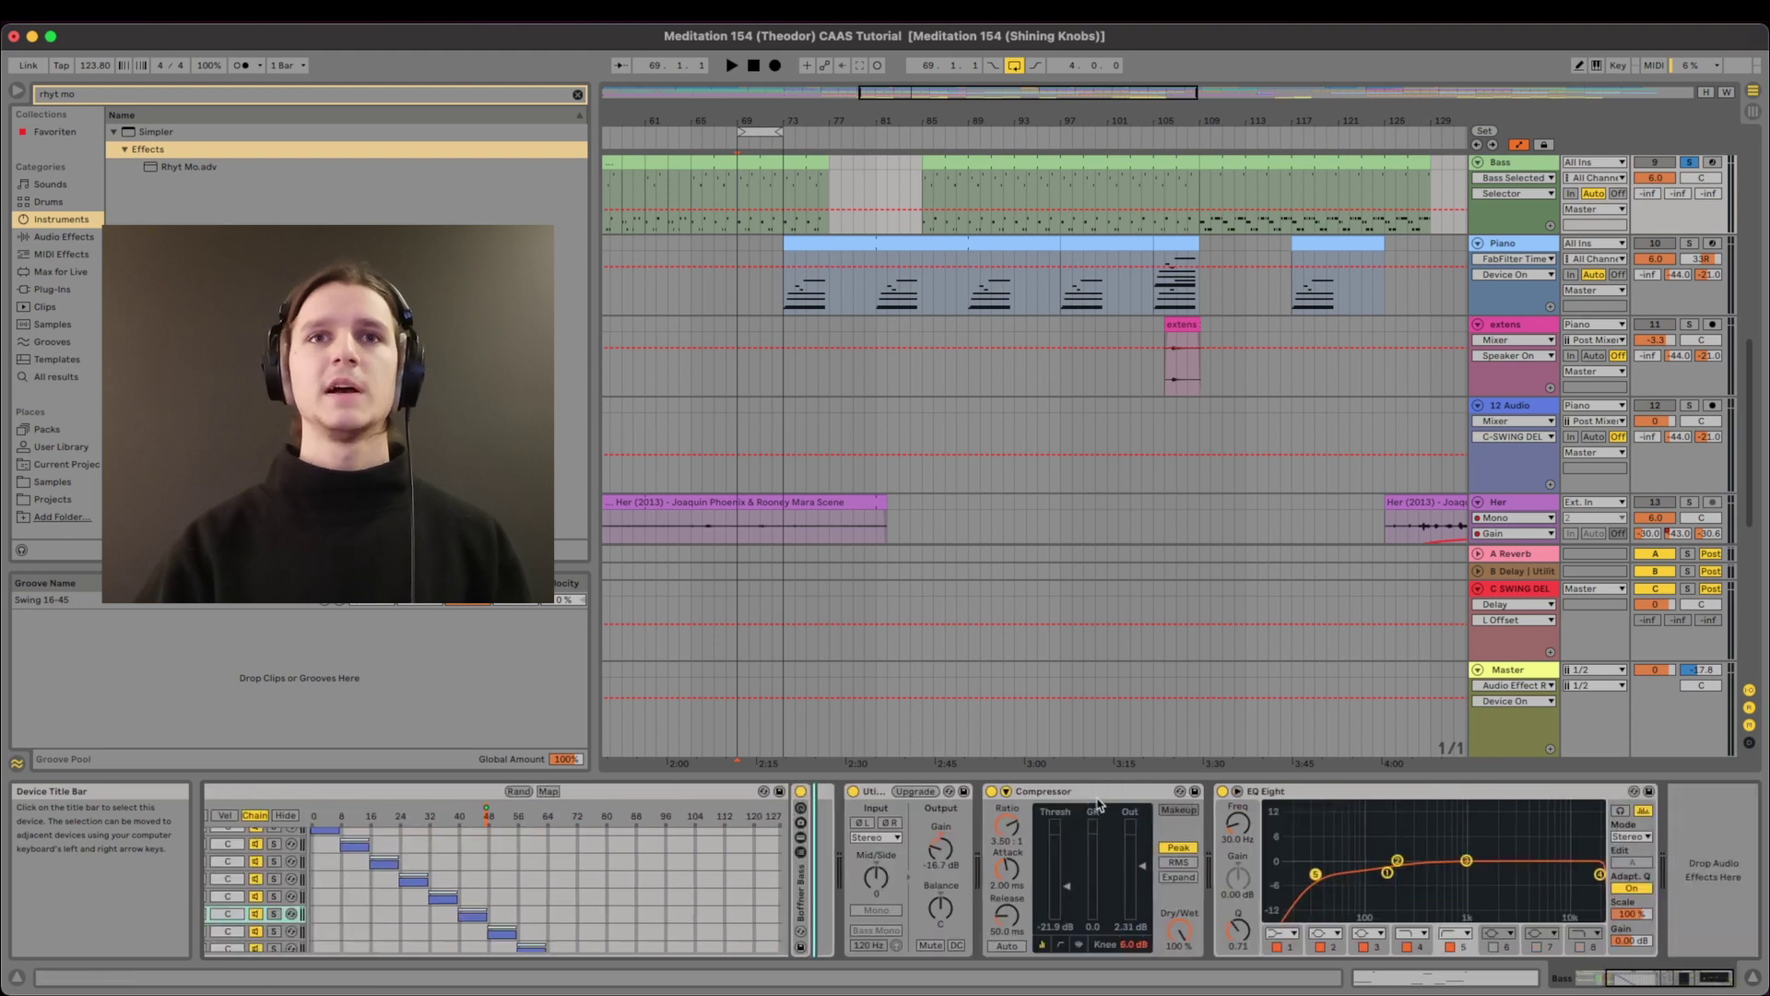
scroll(1010, 791, "right", 1)
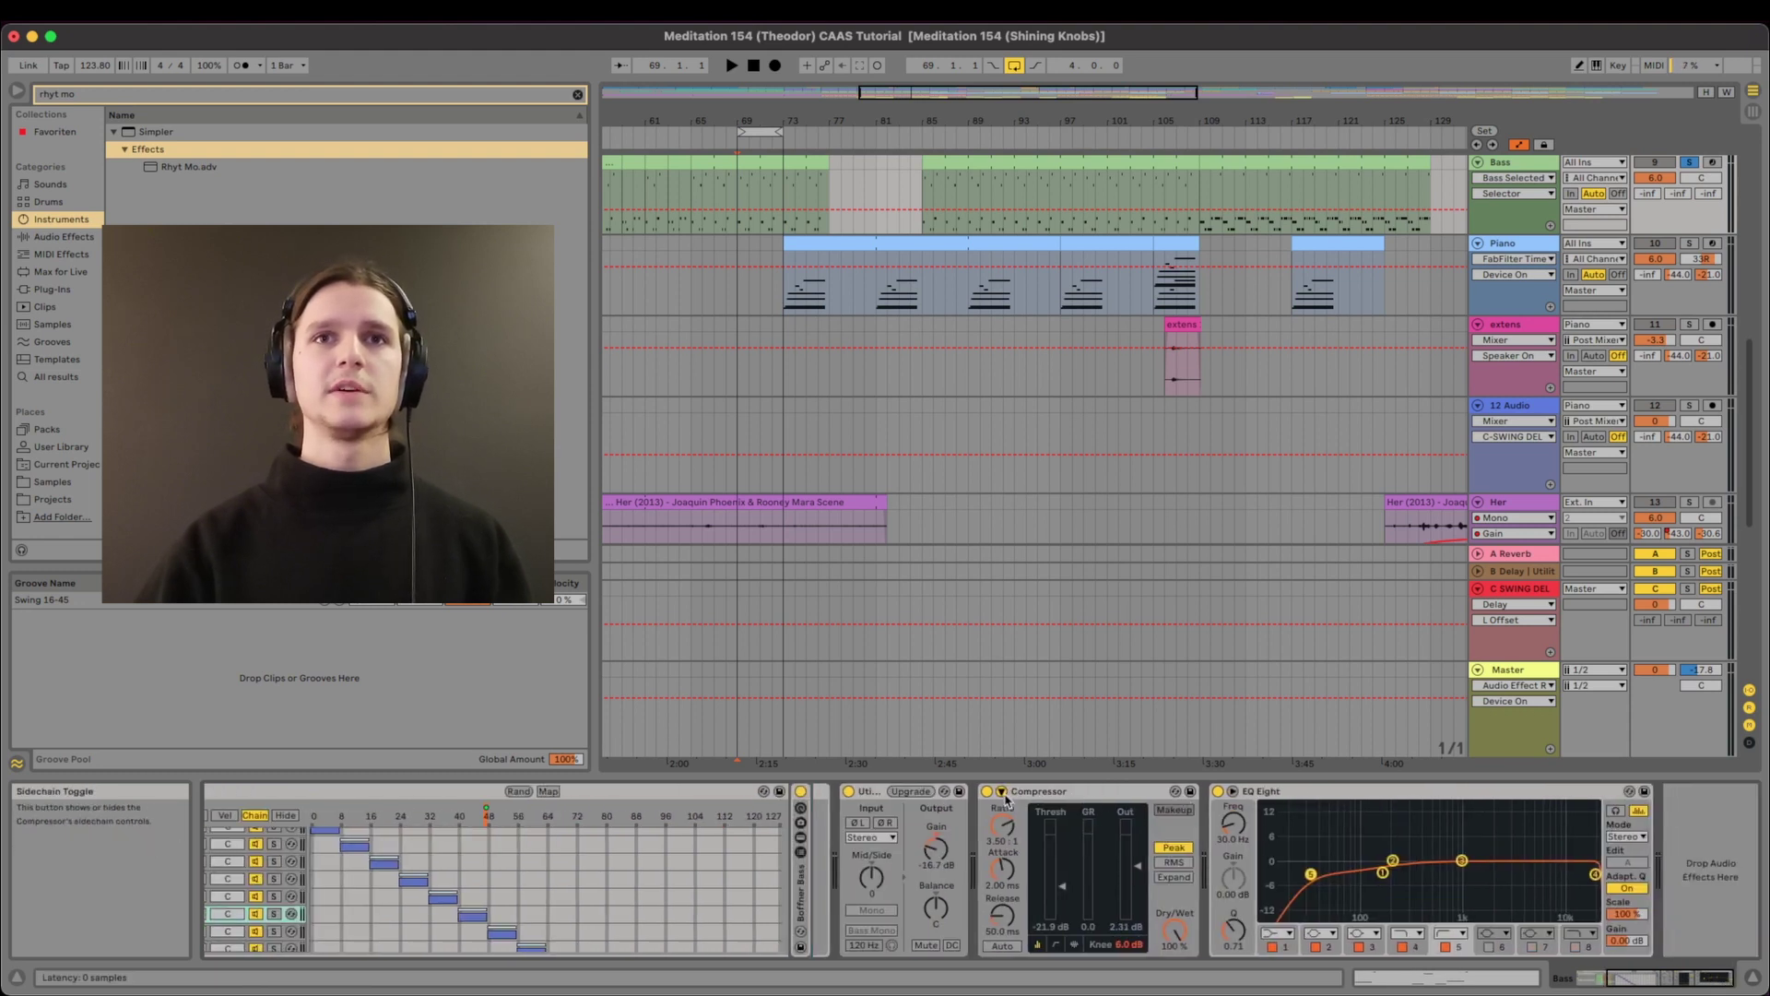
left_click(1004, 791)
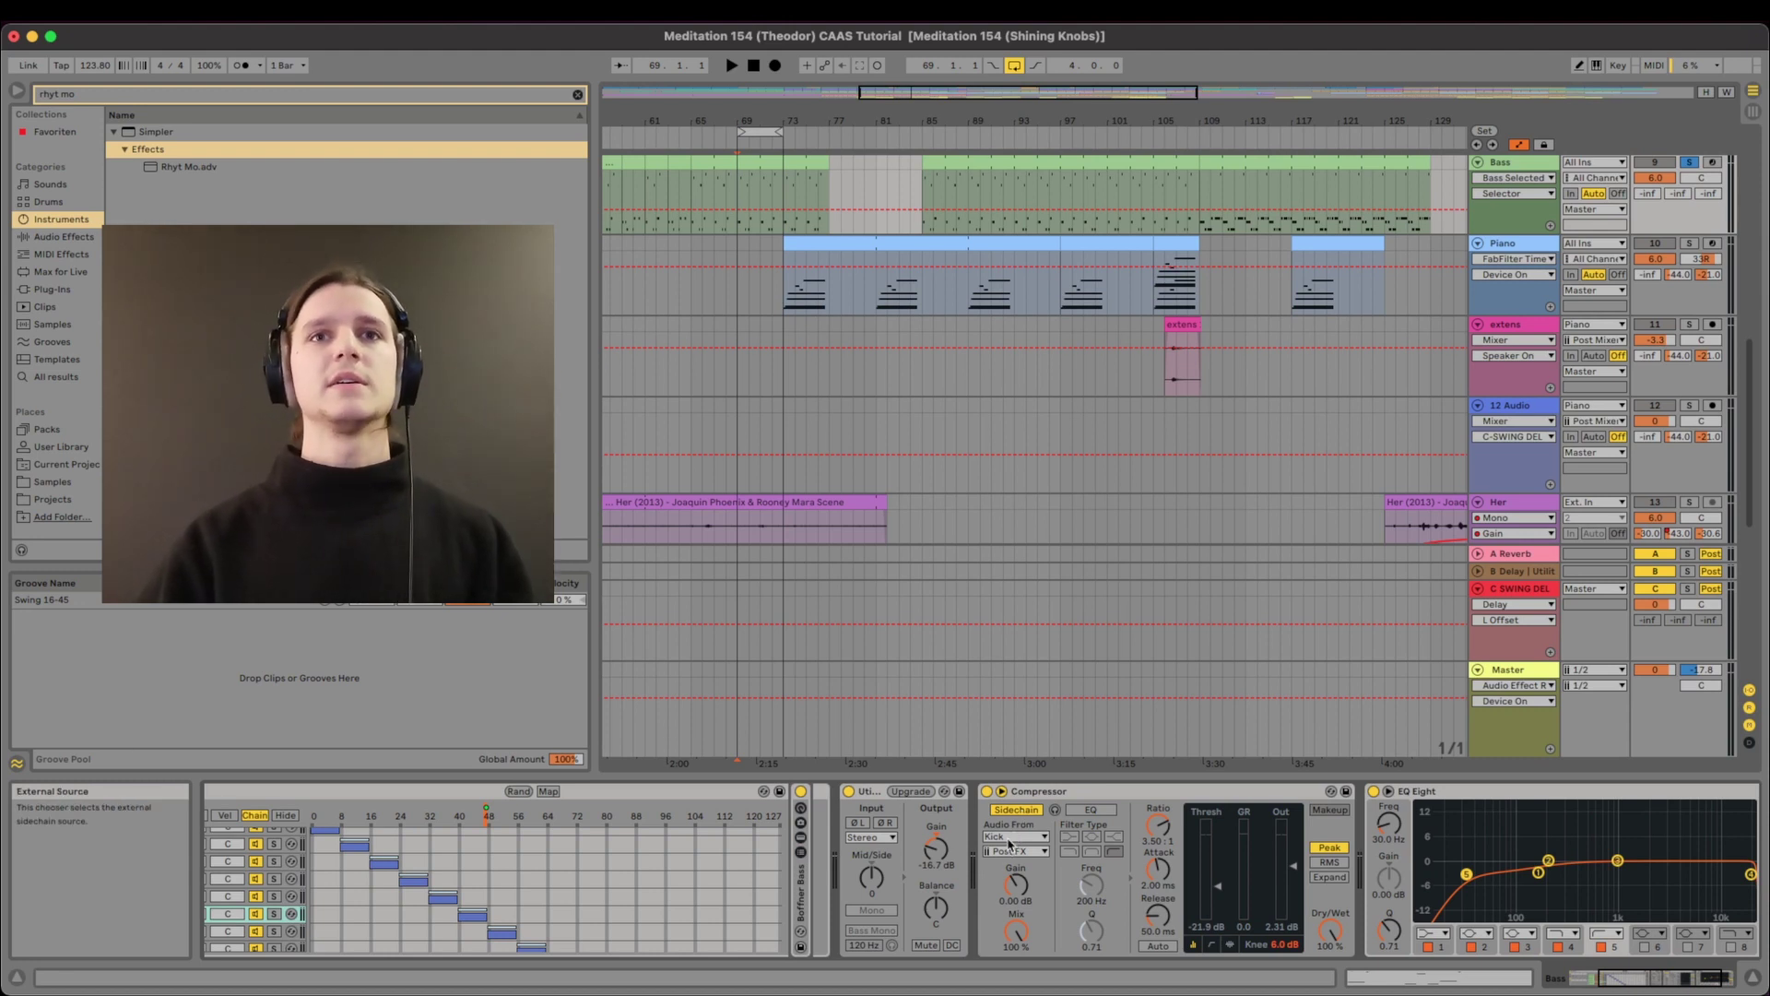
scroll(1009, 842, "right", 3)
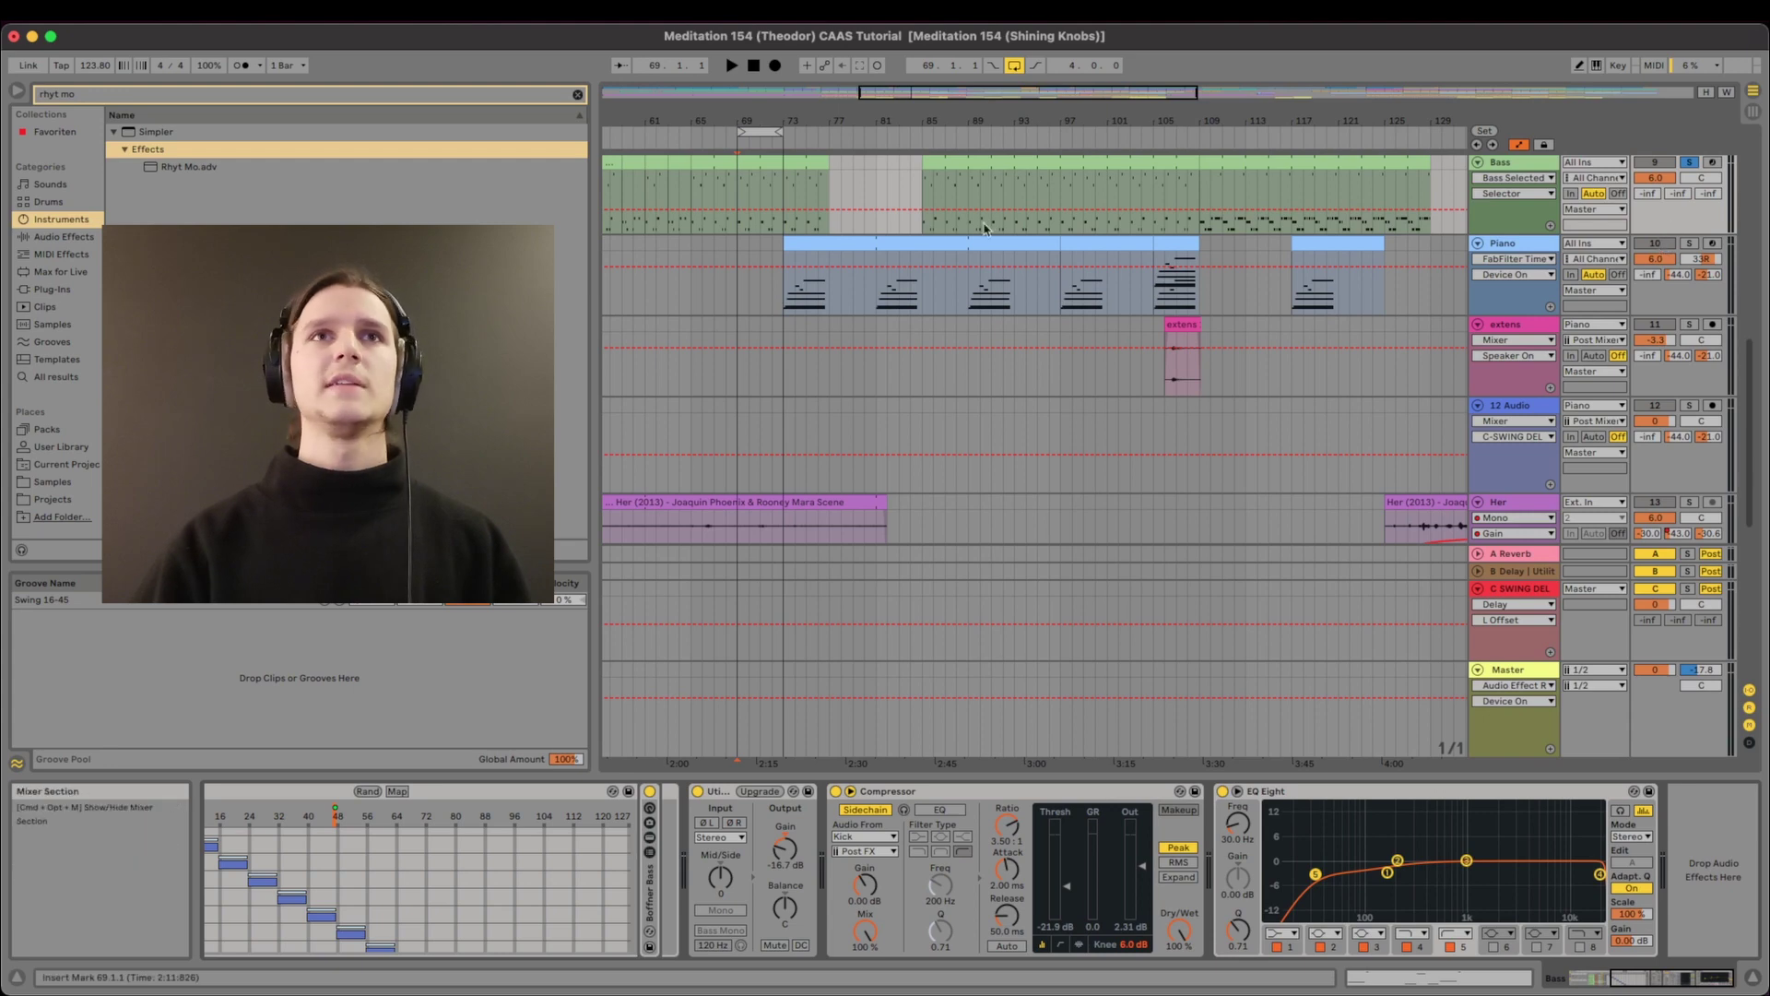
Move the four-bar loop to bar 73, add Piano to the soloed tracks and play with its first clip's notes open.
left_click(781, 178)
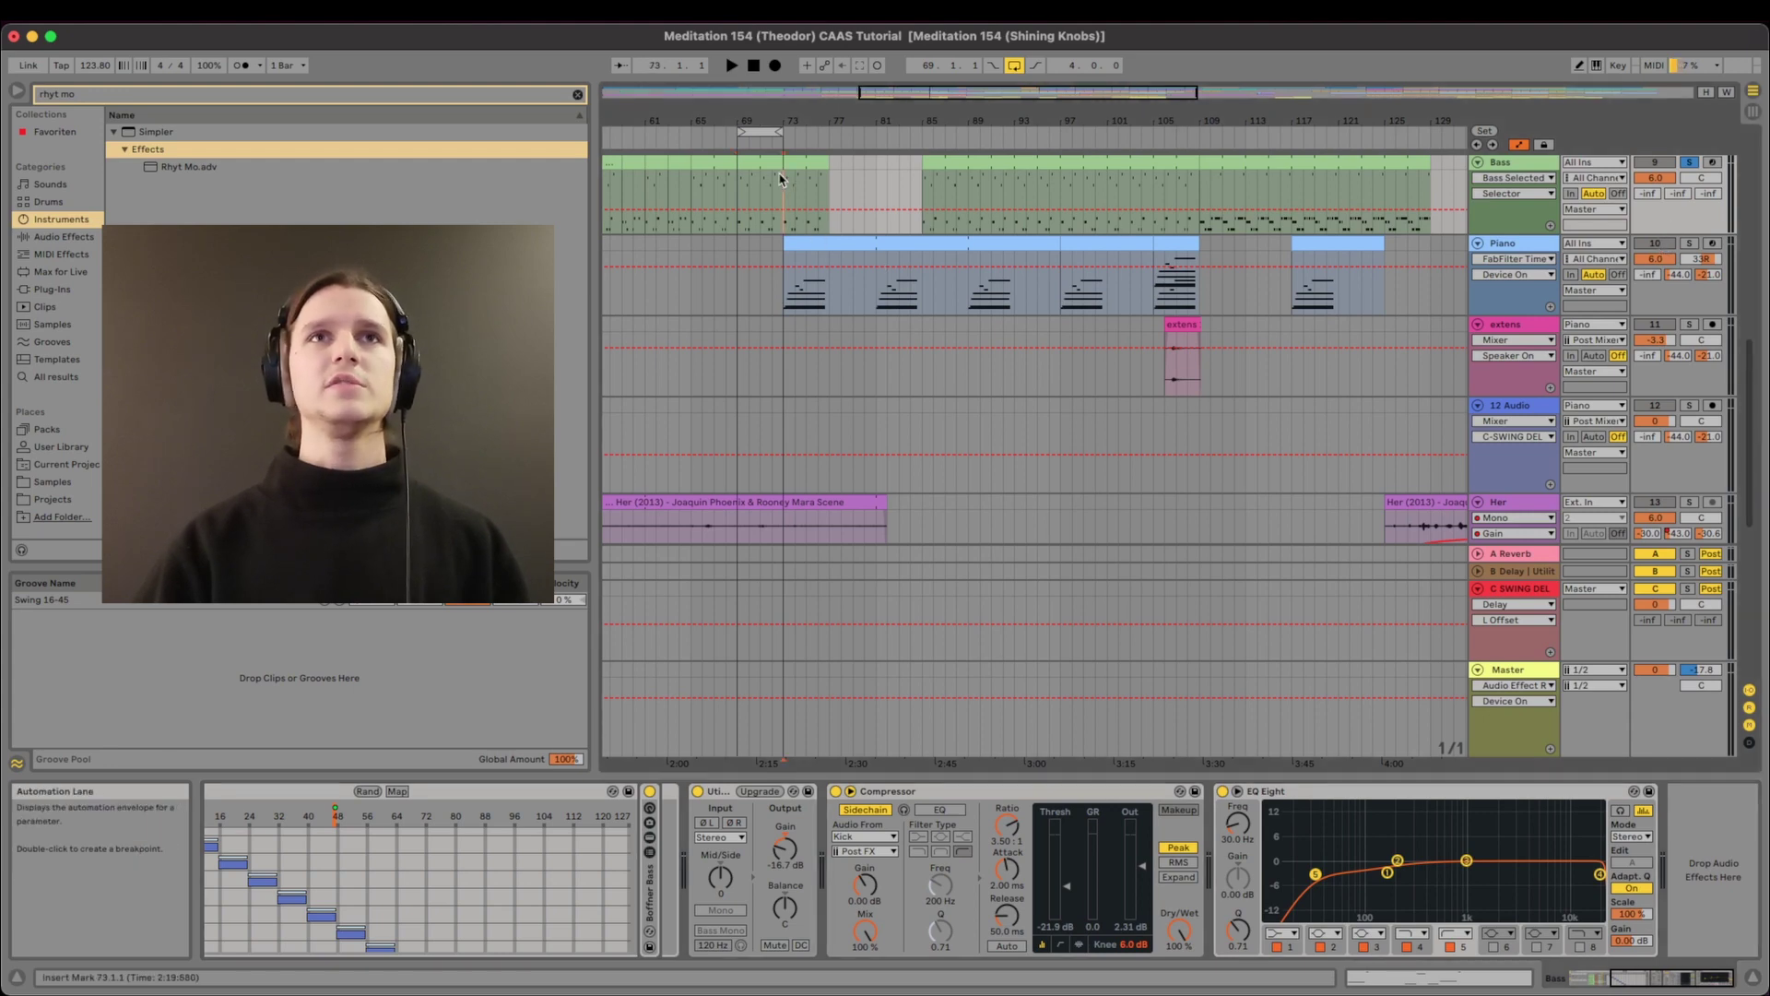
left_click_drag(780, 179, 833, 244)
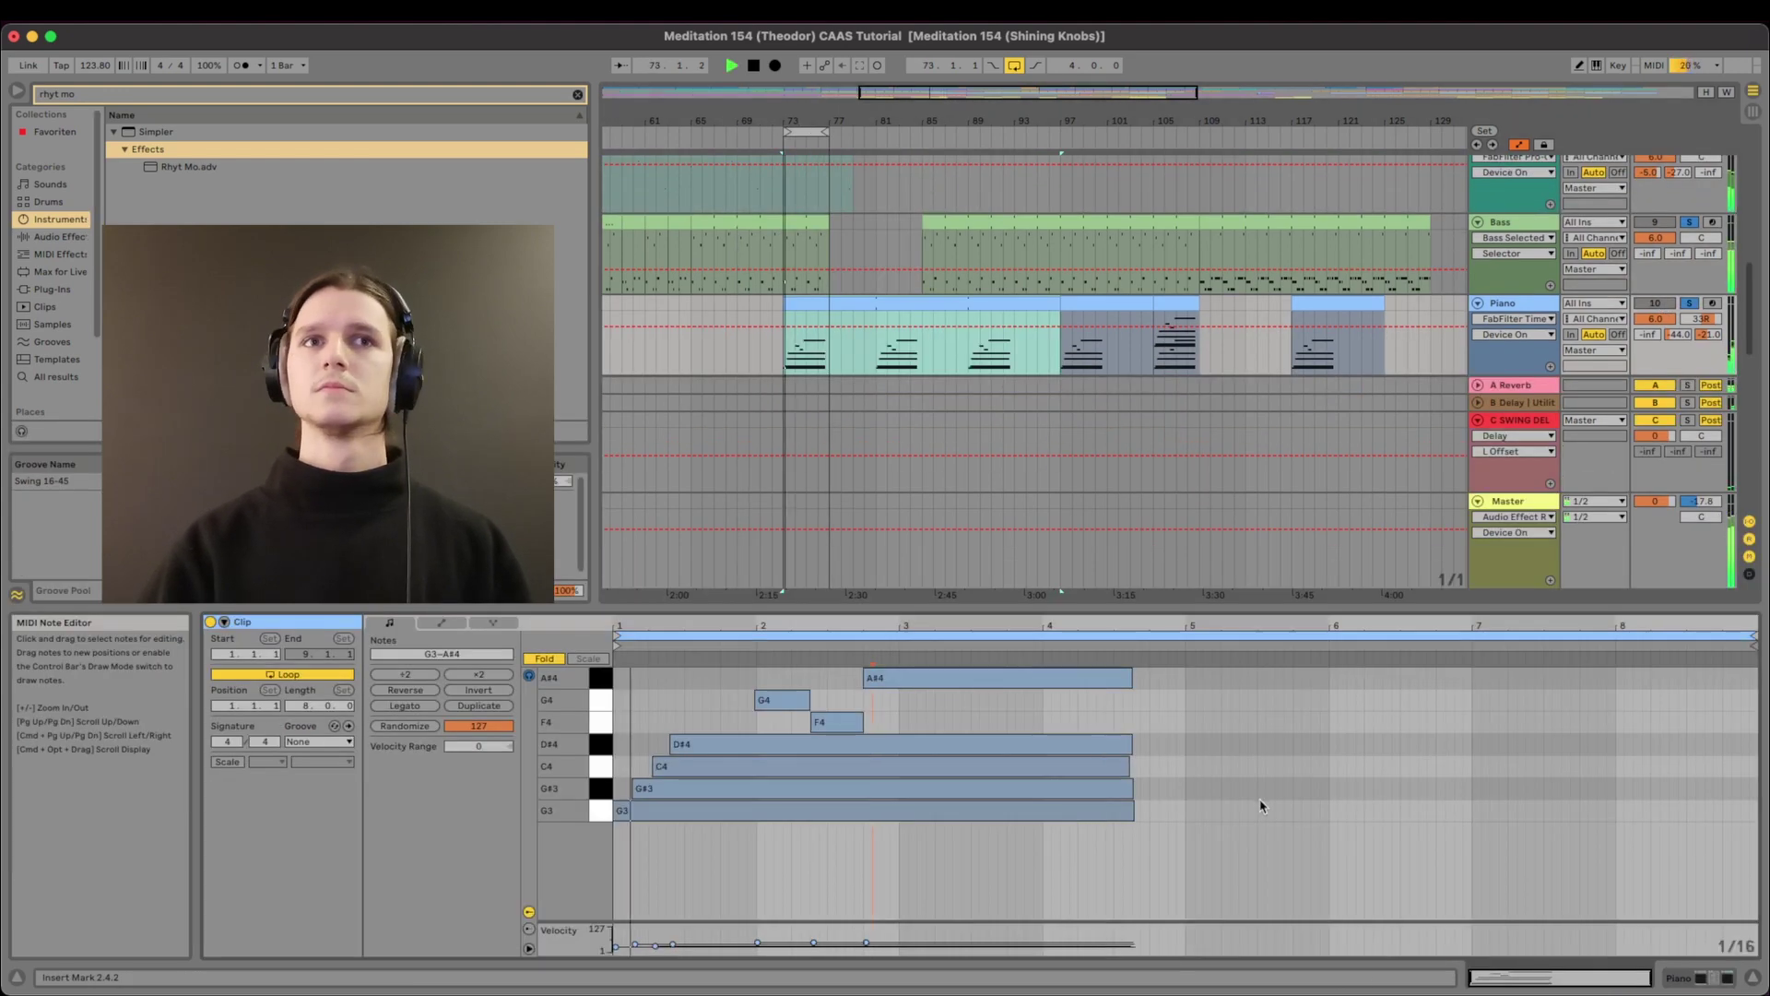
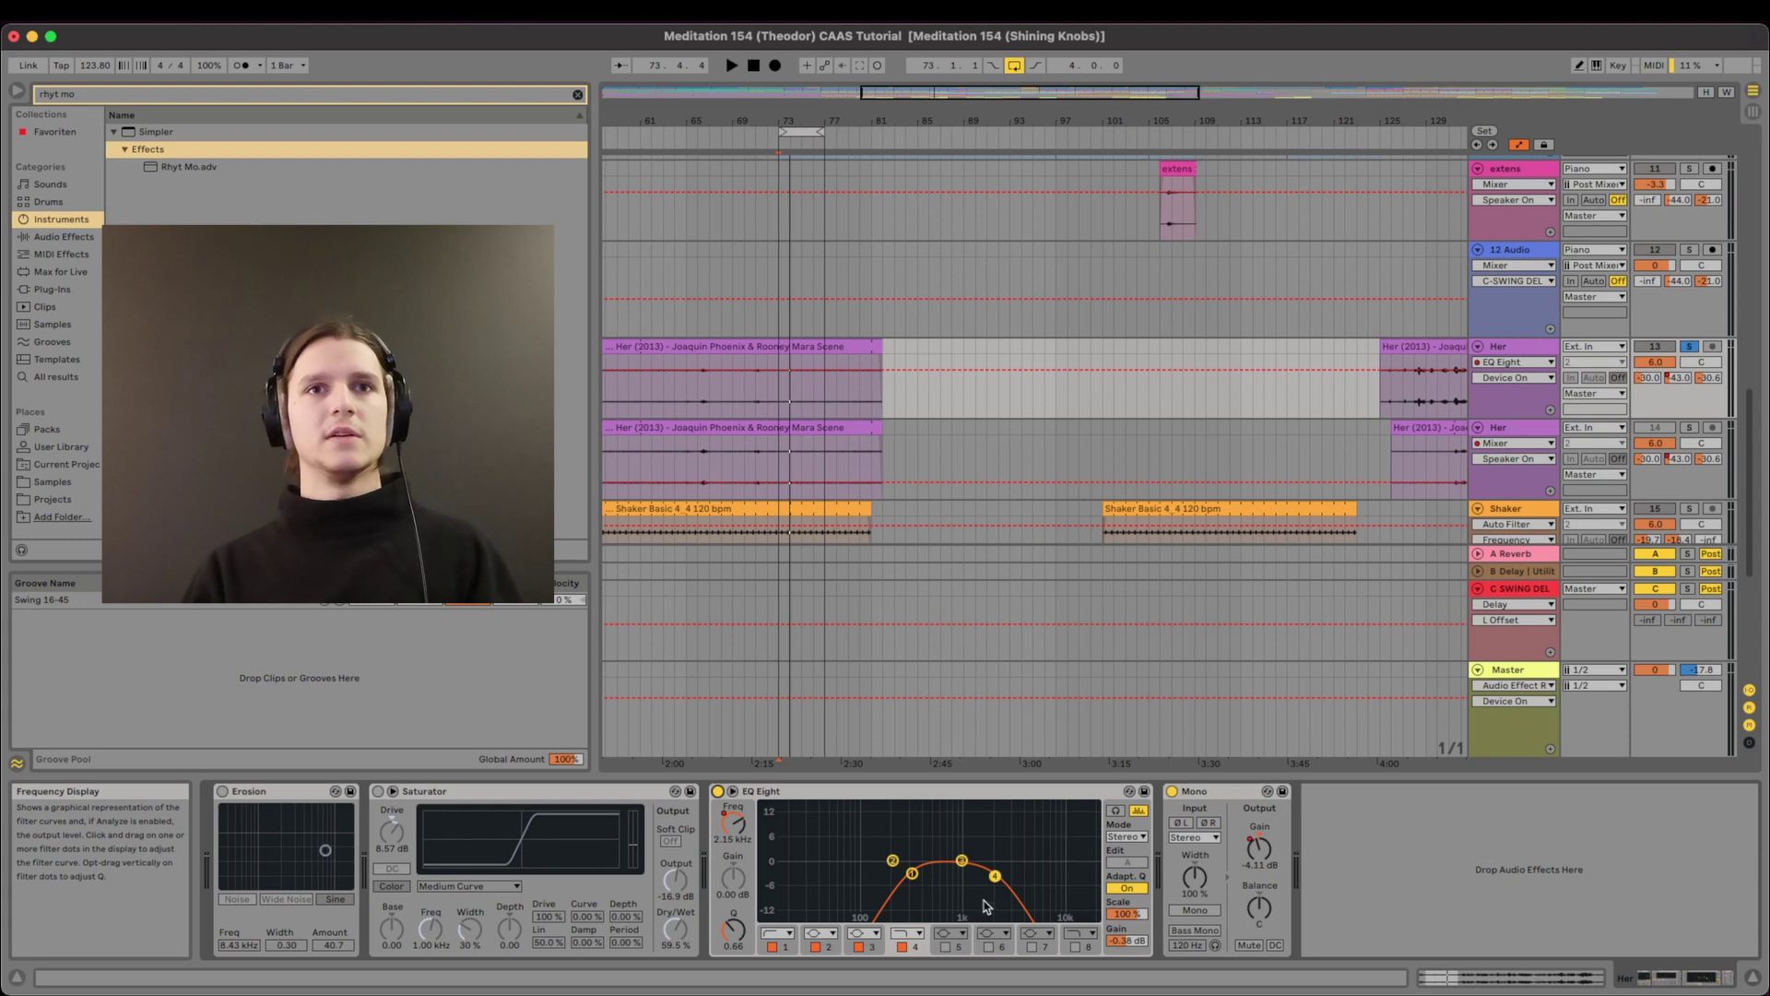
Turn on Saturator and Erosion on the first Her track and play it from bar 73.
key("space")
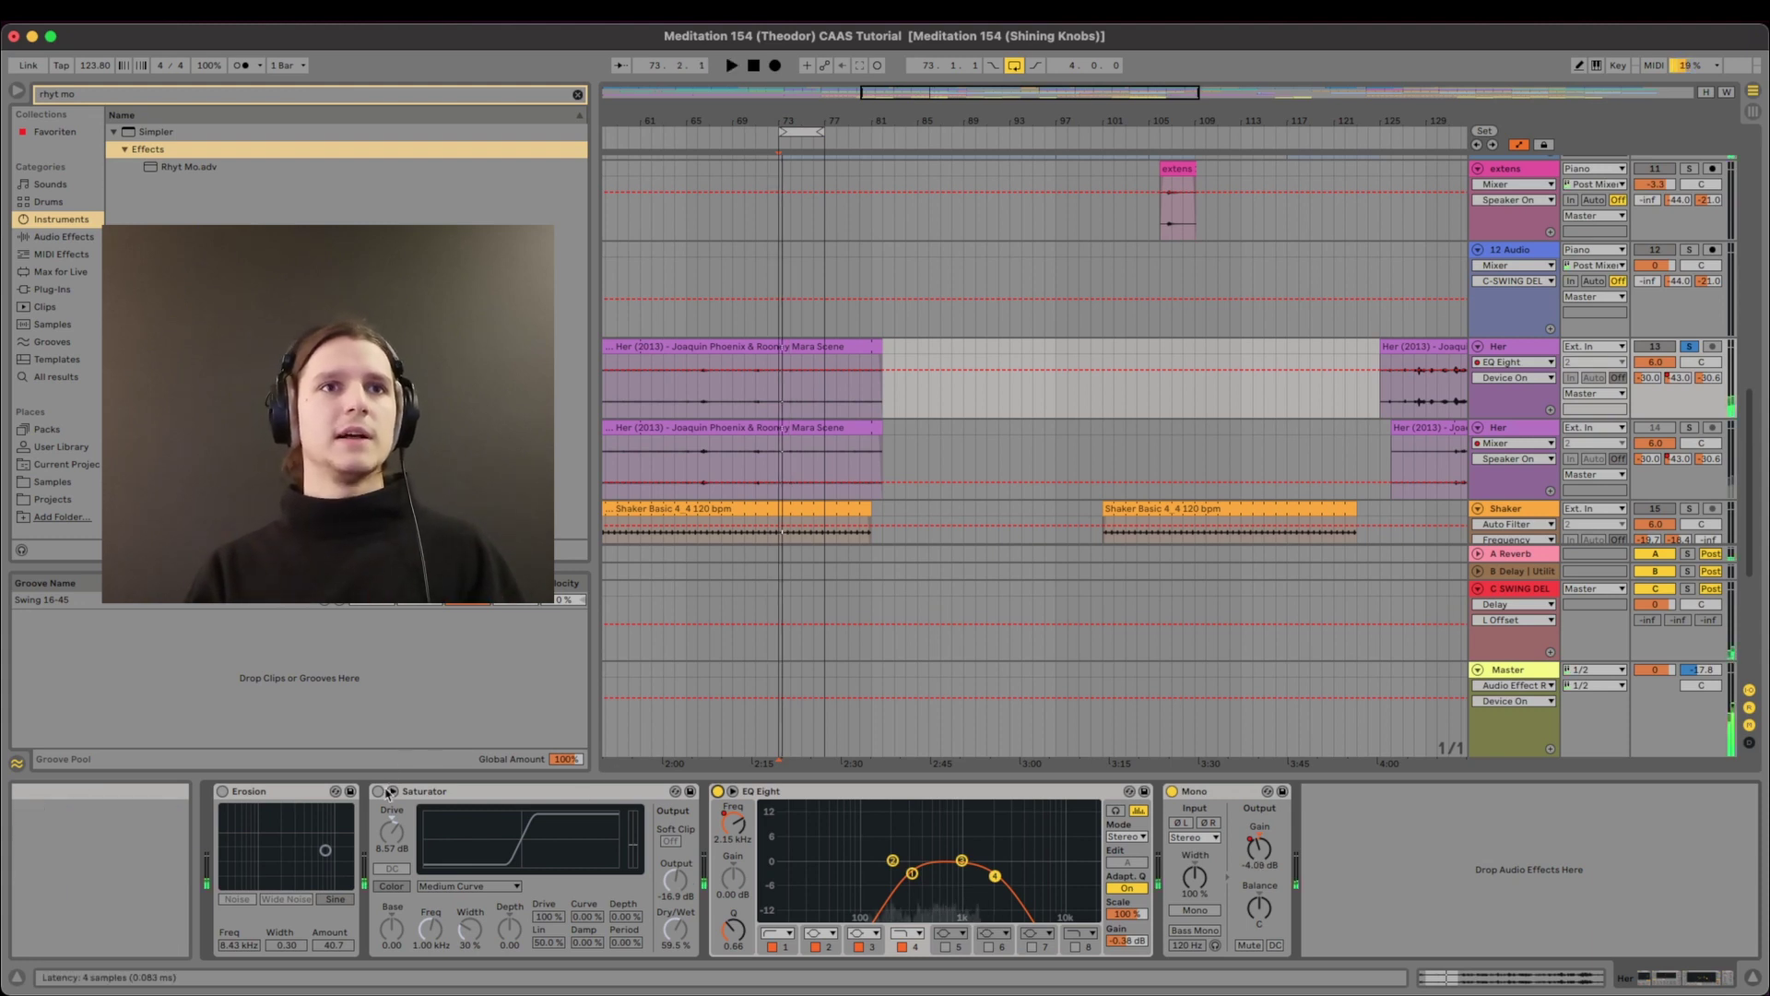
left_click(378, 791)
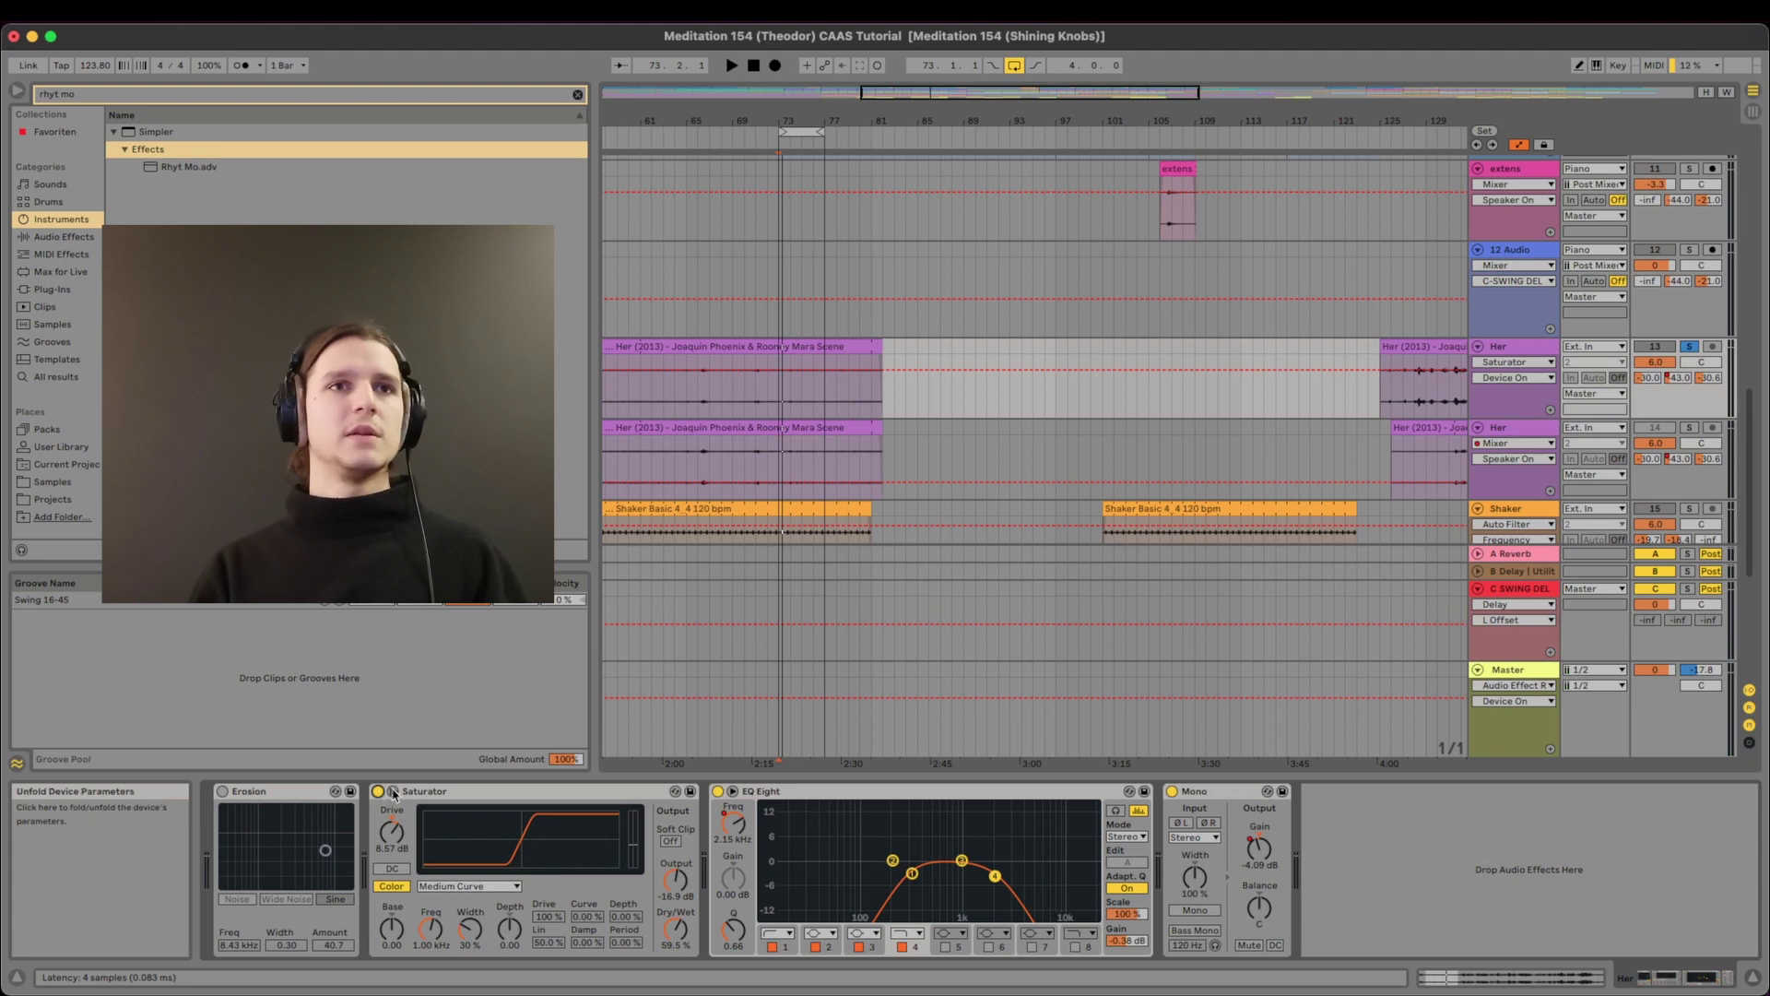
left_click(222, 791)
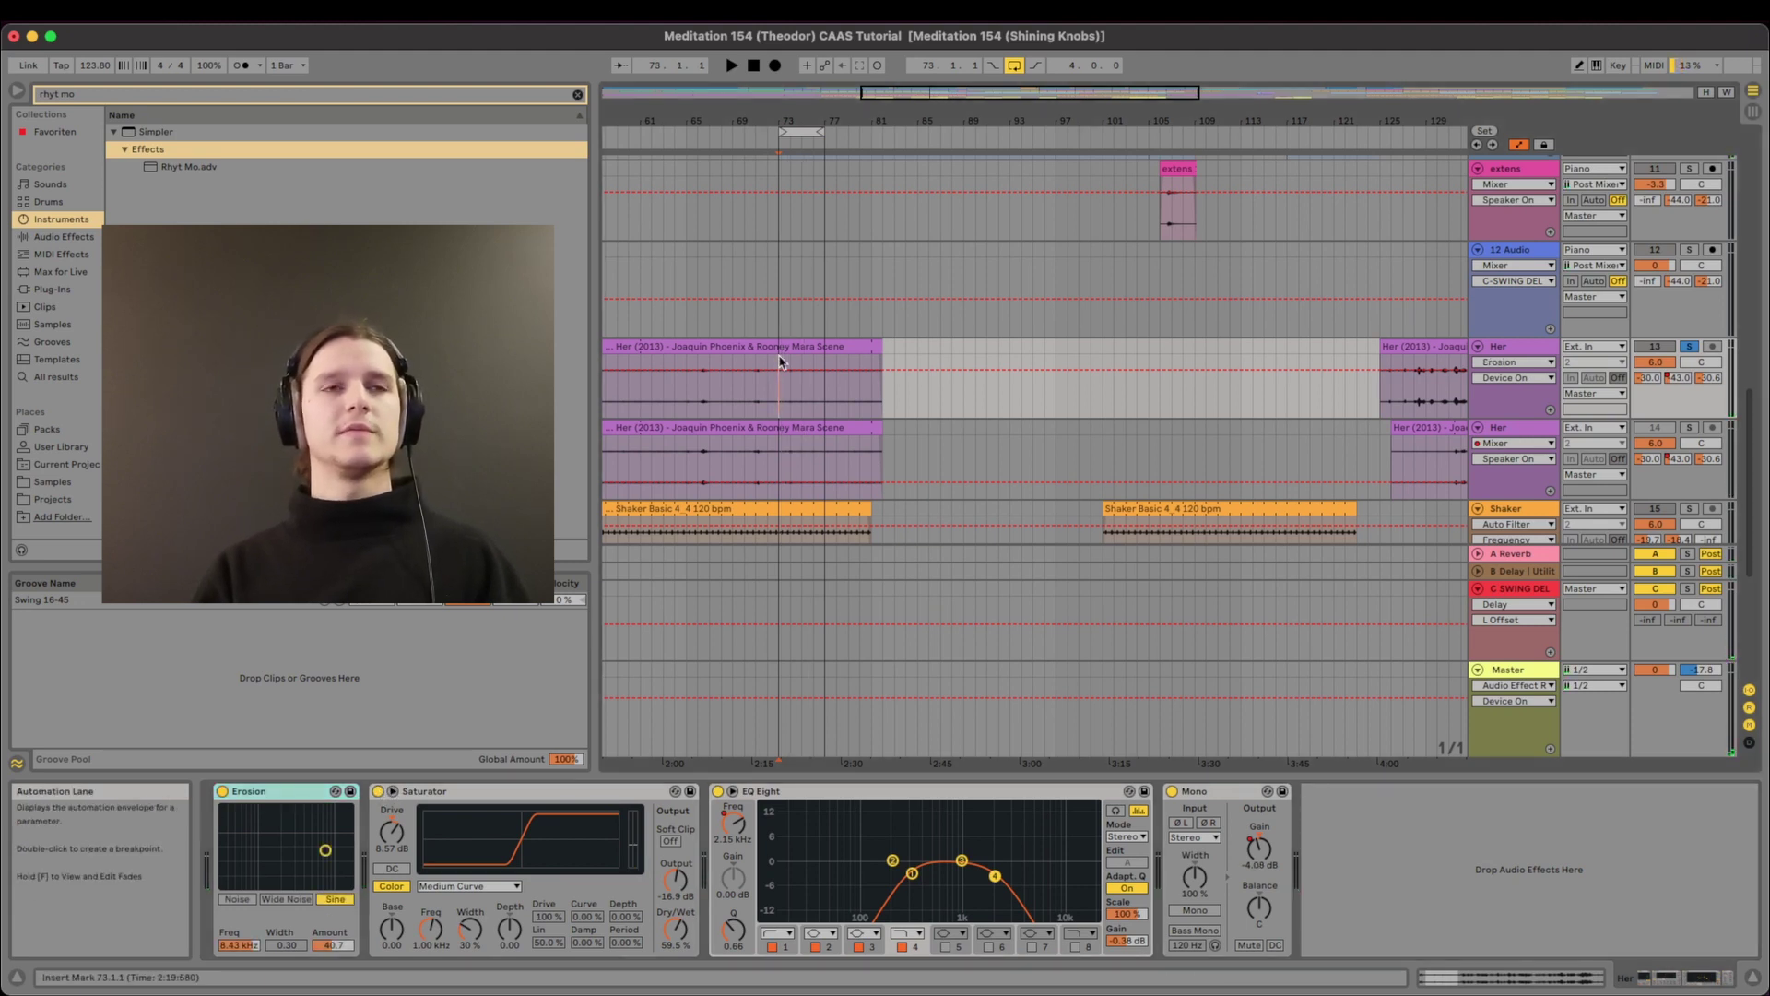
key("space")
Add the second Her track to the soloed tracks, listen to both with more of the arrangement in view, and stop playback.
left_click(1689, 428)
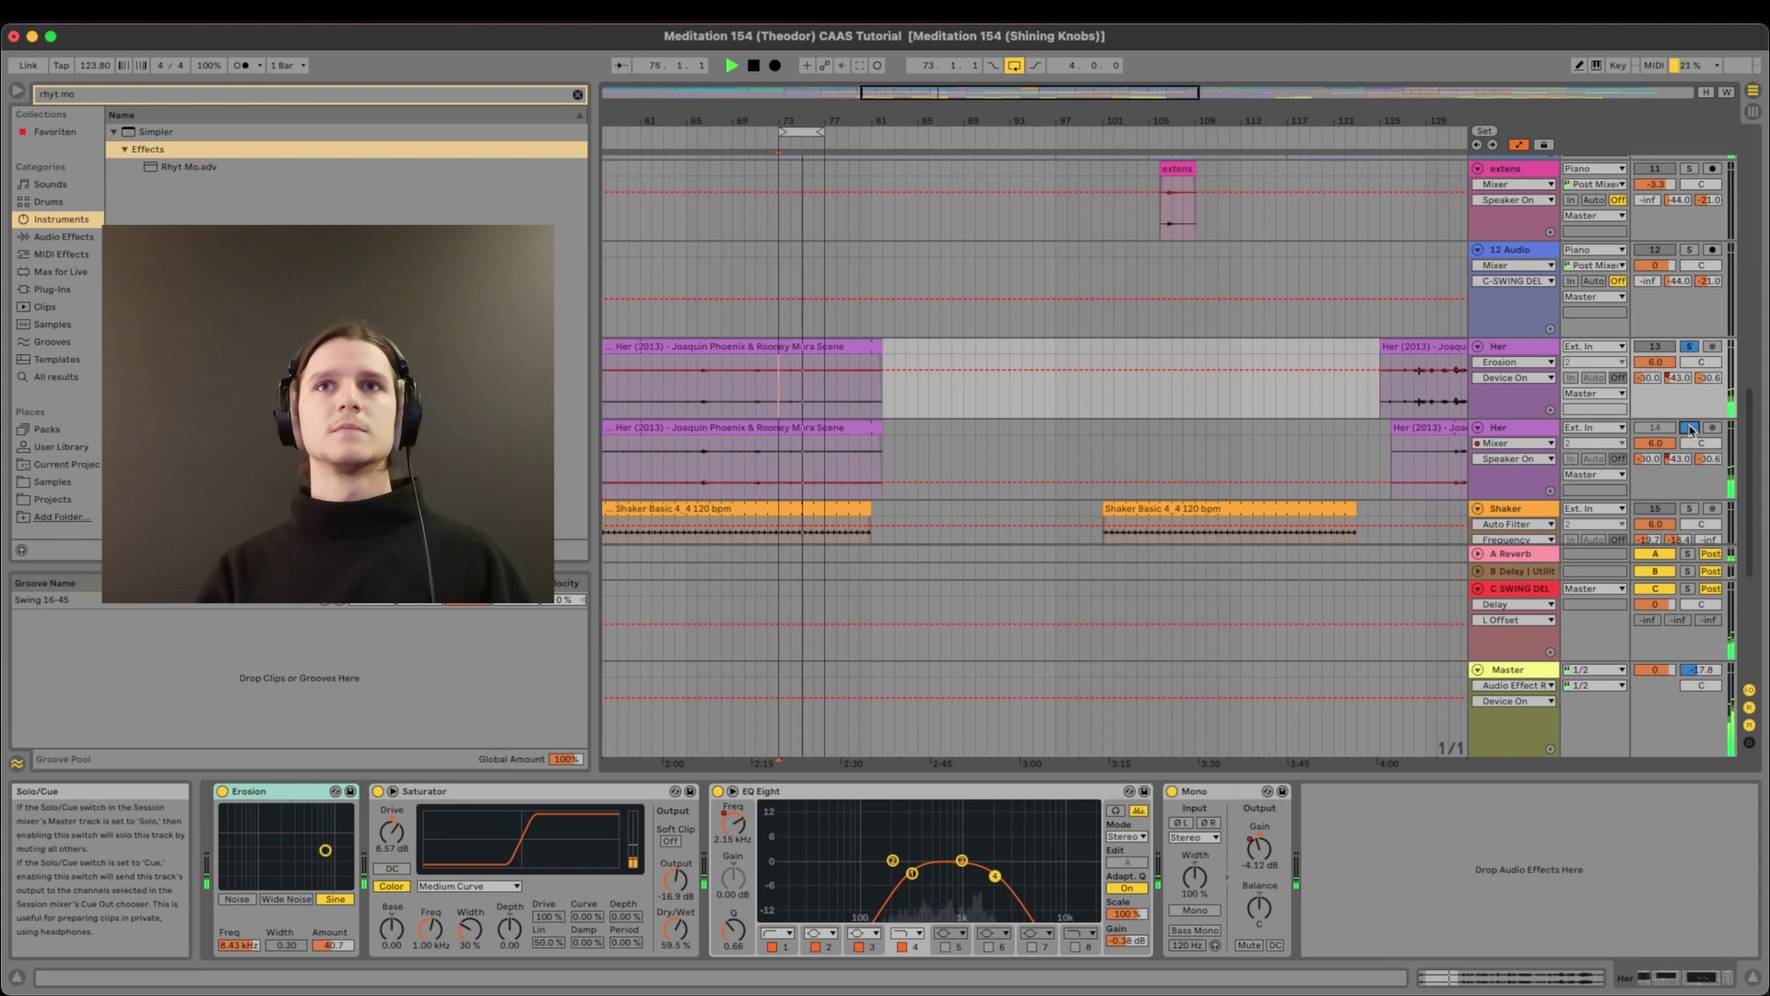
left_click_drag(736, 121, 849, 103)
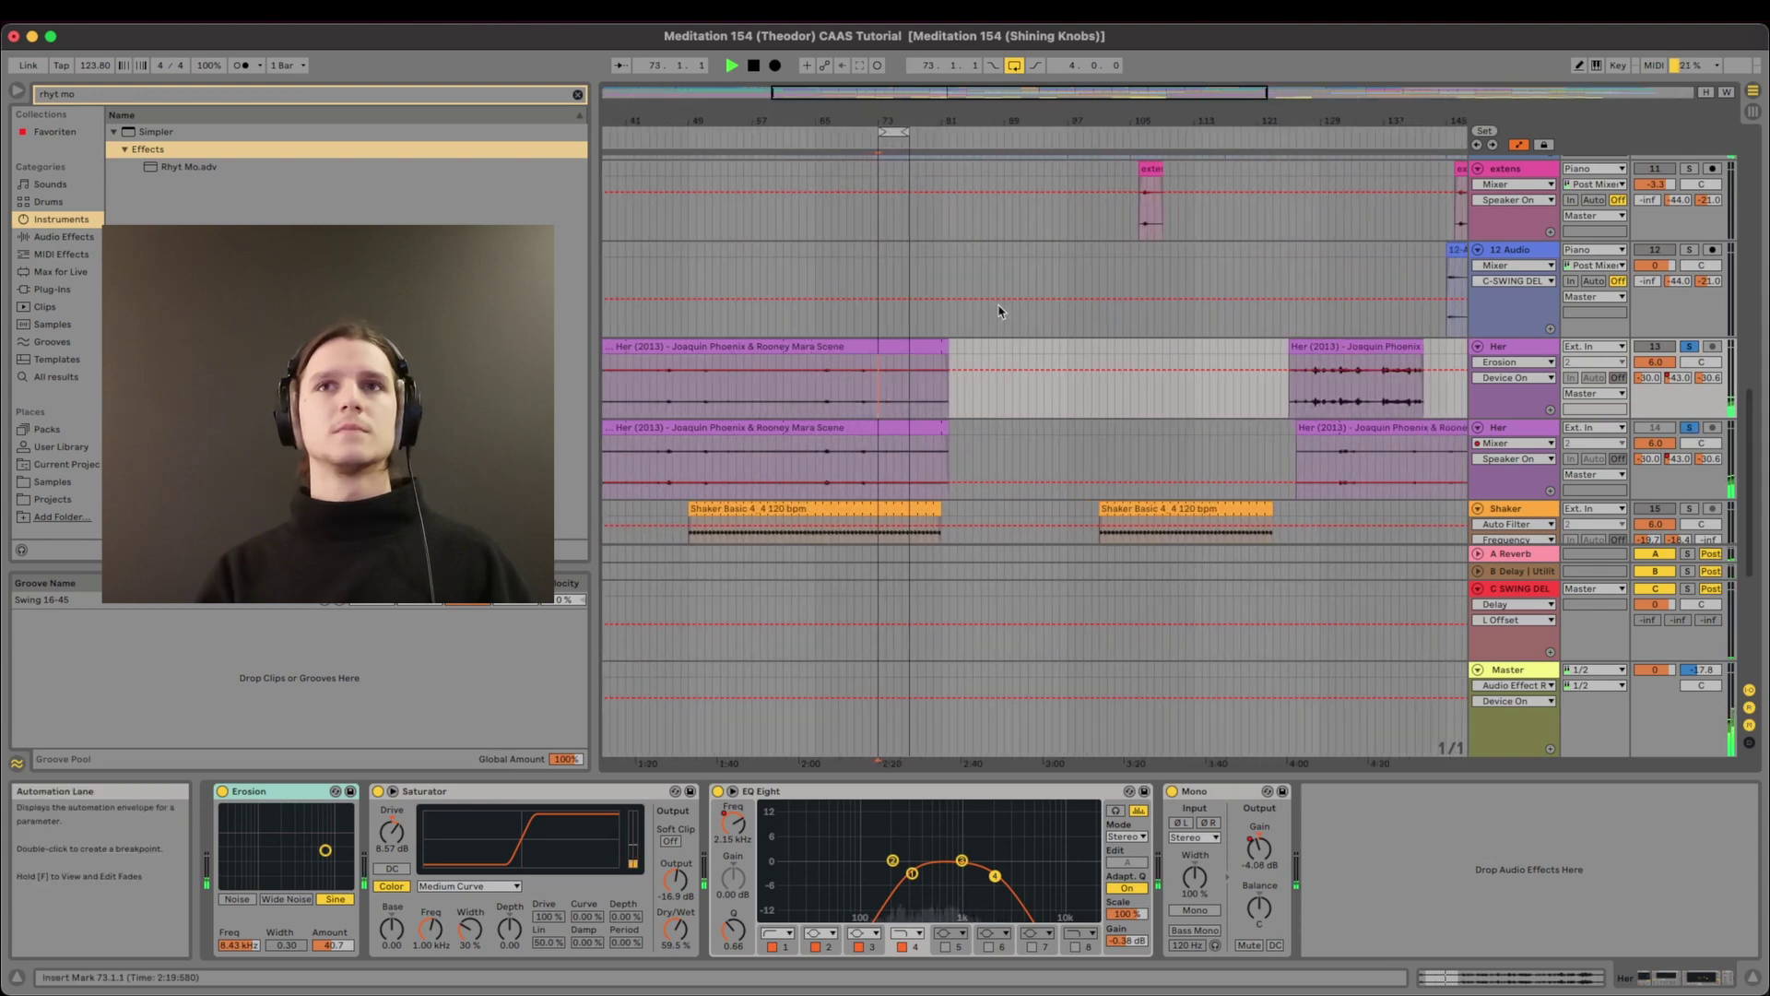
scroll(1001, 312, "left", 2)
key("space")
scroll(1383, 408, "right", 2)
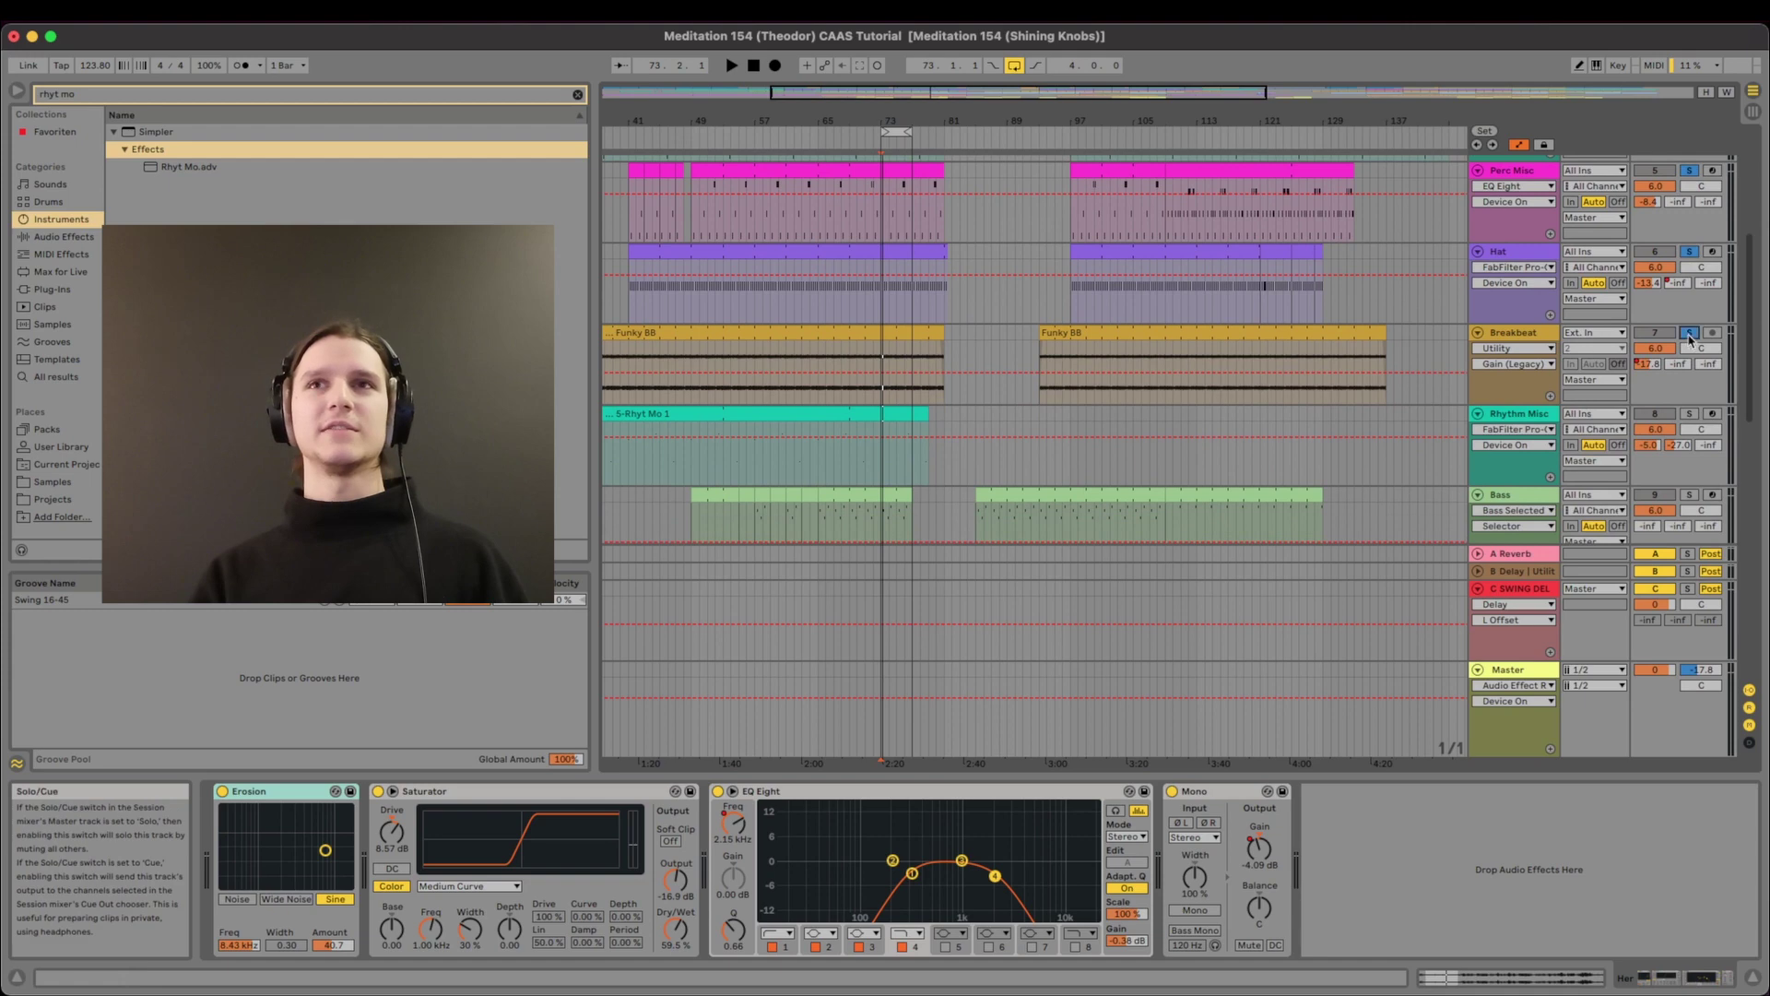
Open the Clap clip at bar 73, play it and examine its notes from about beat 1.2 to 3.2.
scroll(1689, 369, "down", 3)
scroll(1689, 373, "down", 8)
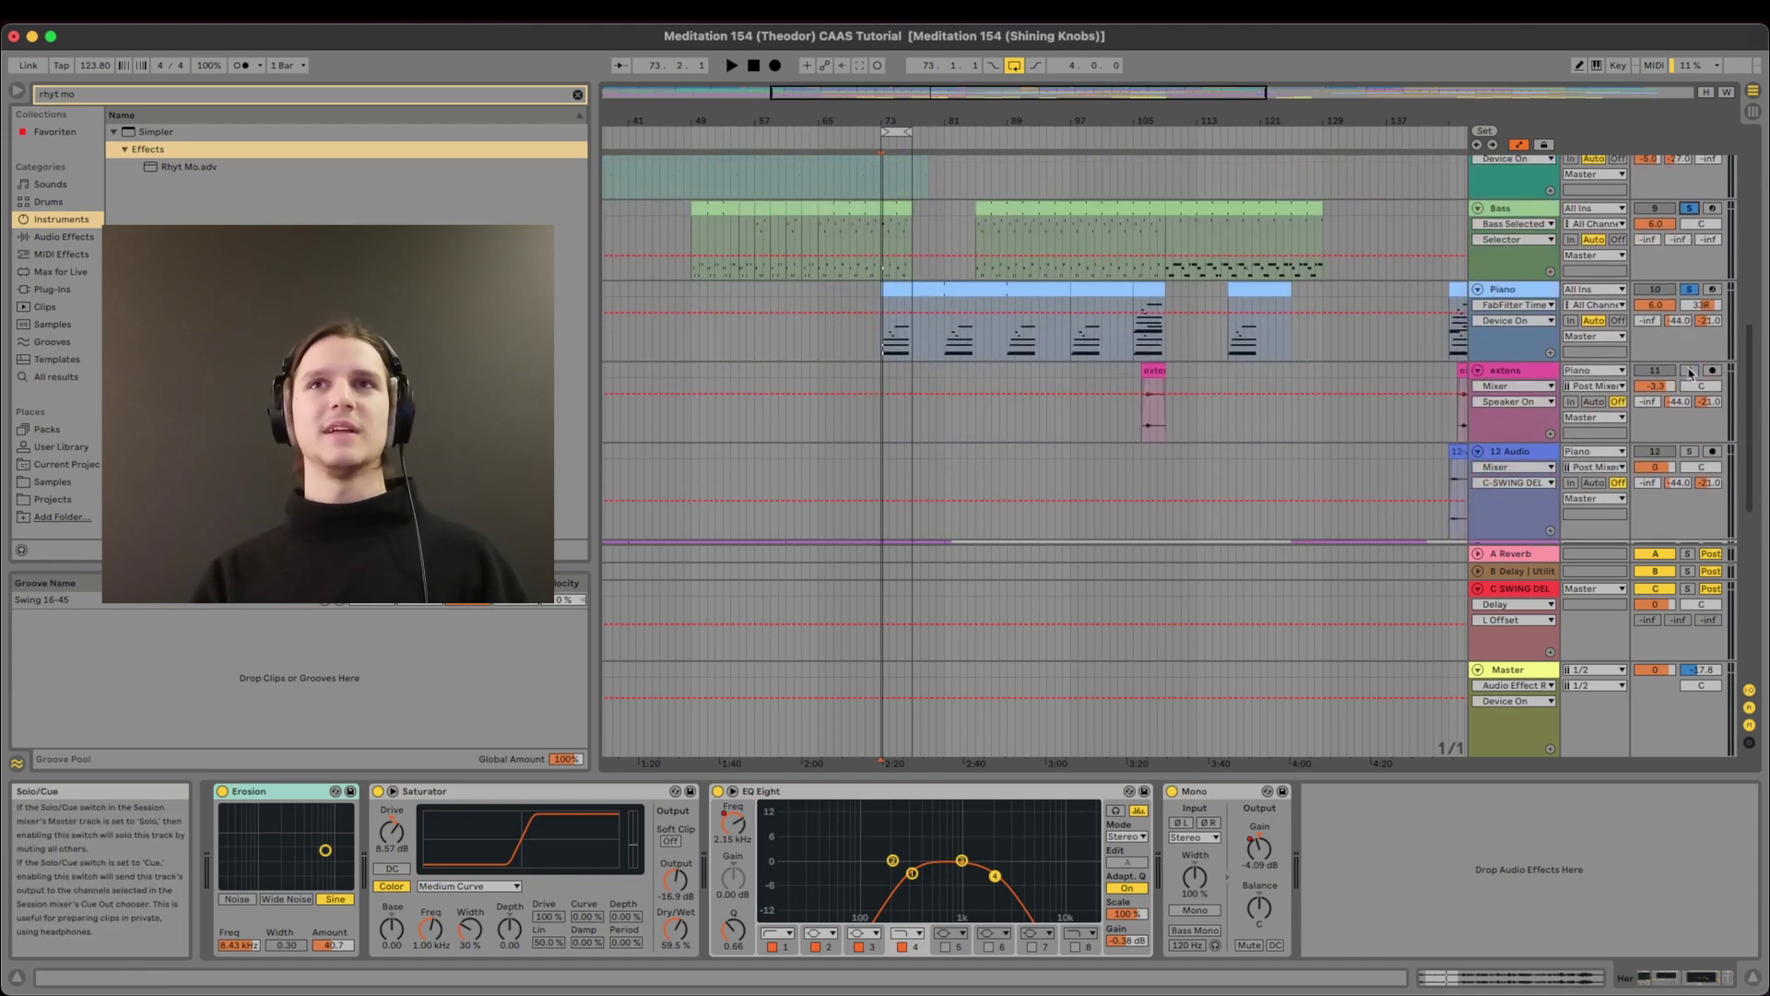
scroll(1688, 370, "down", 5)
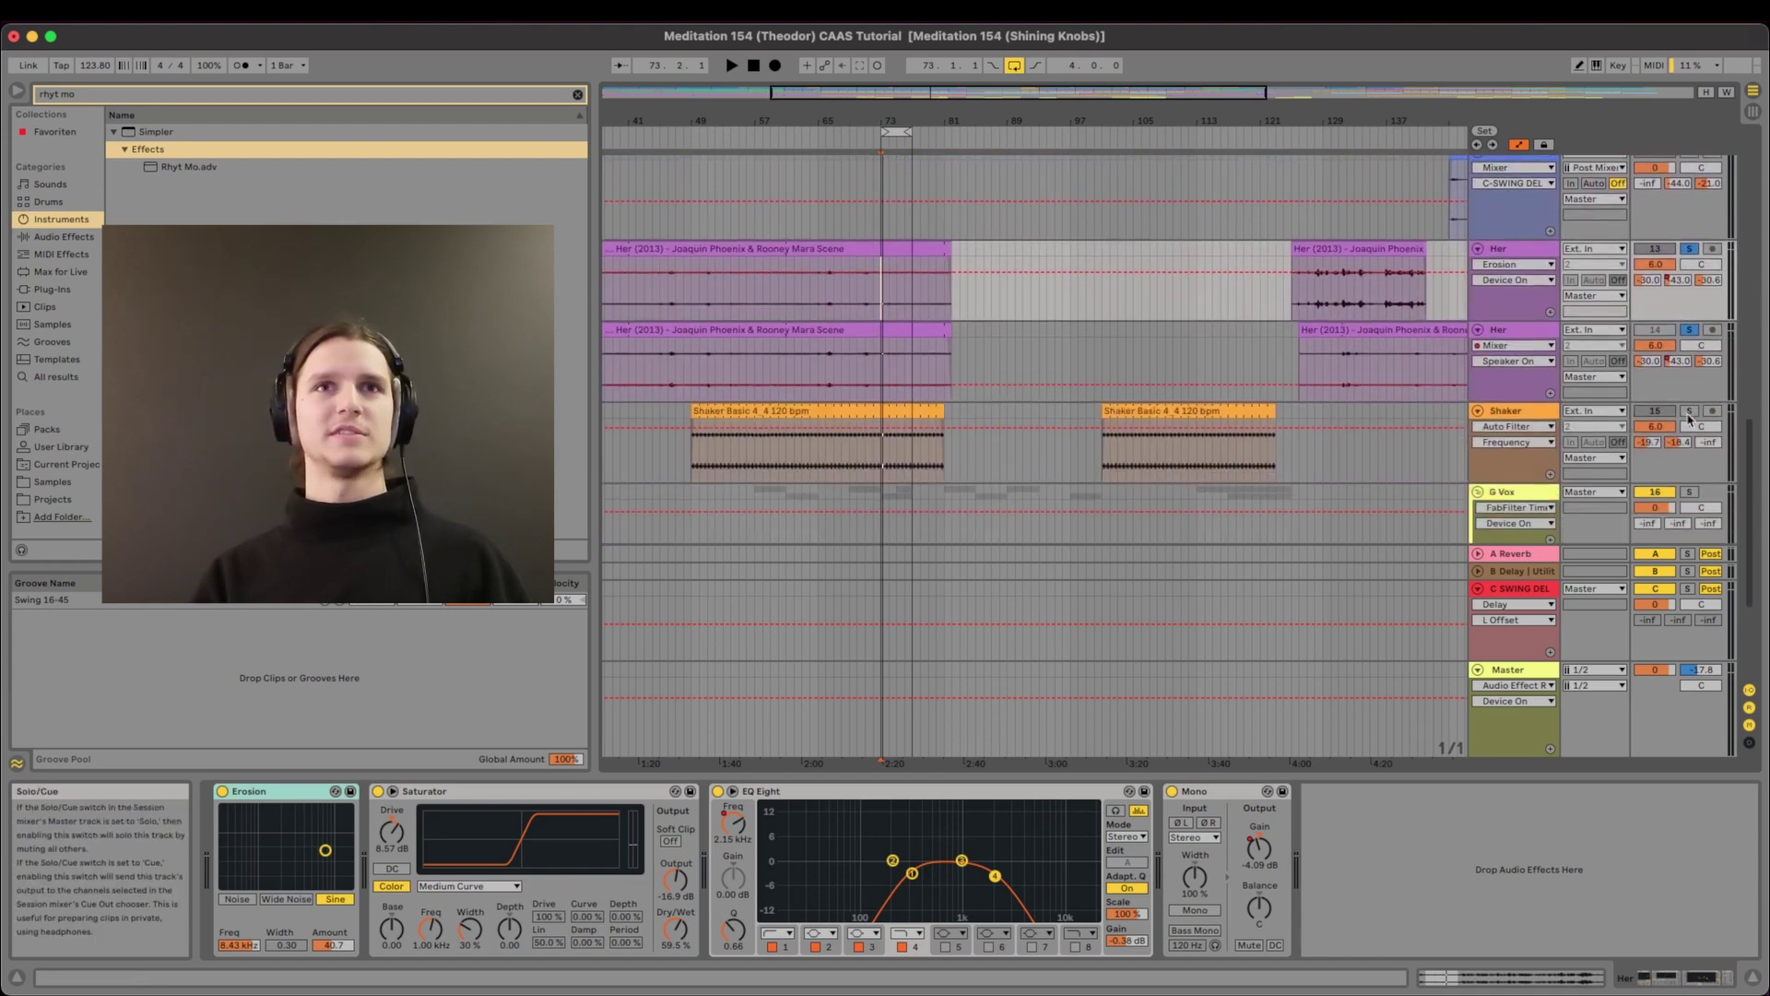
scroll(1689, 397, "up", 15)
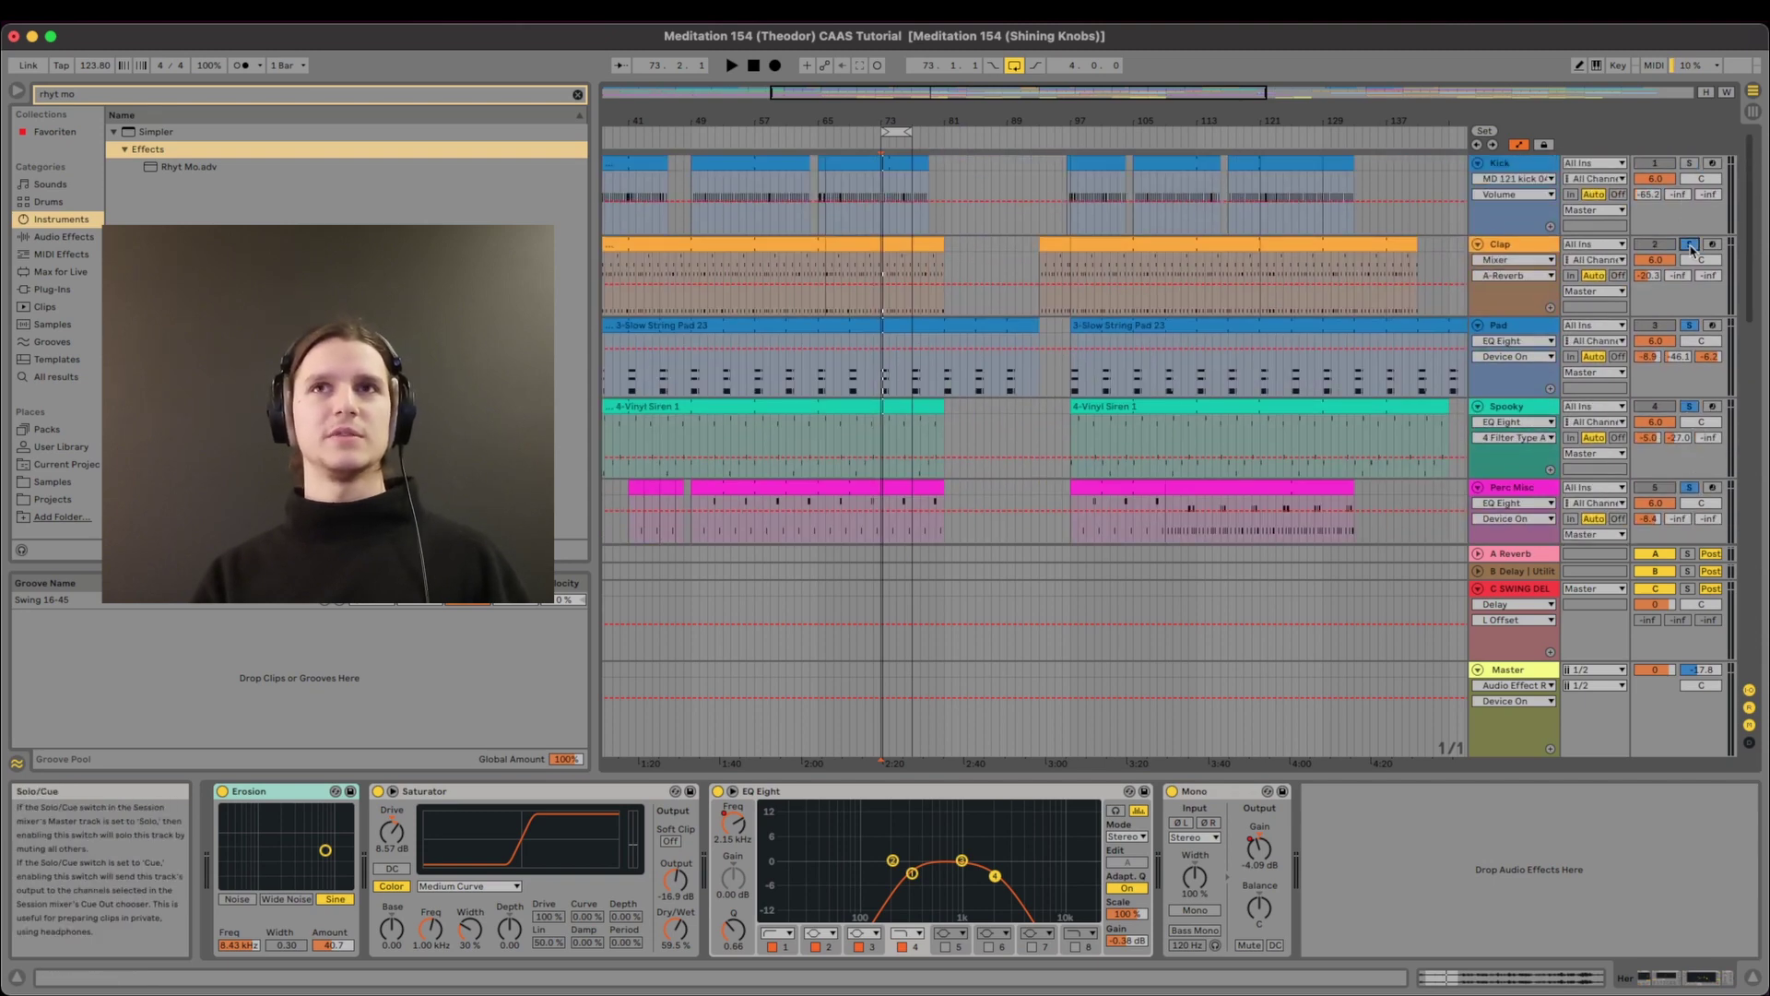
double_click(891, 253)
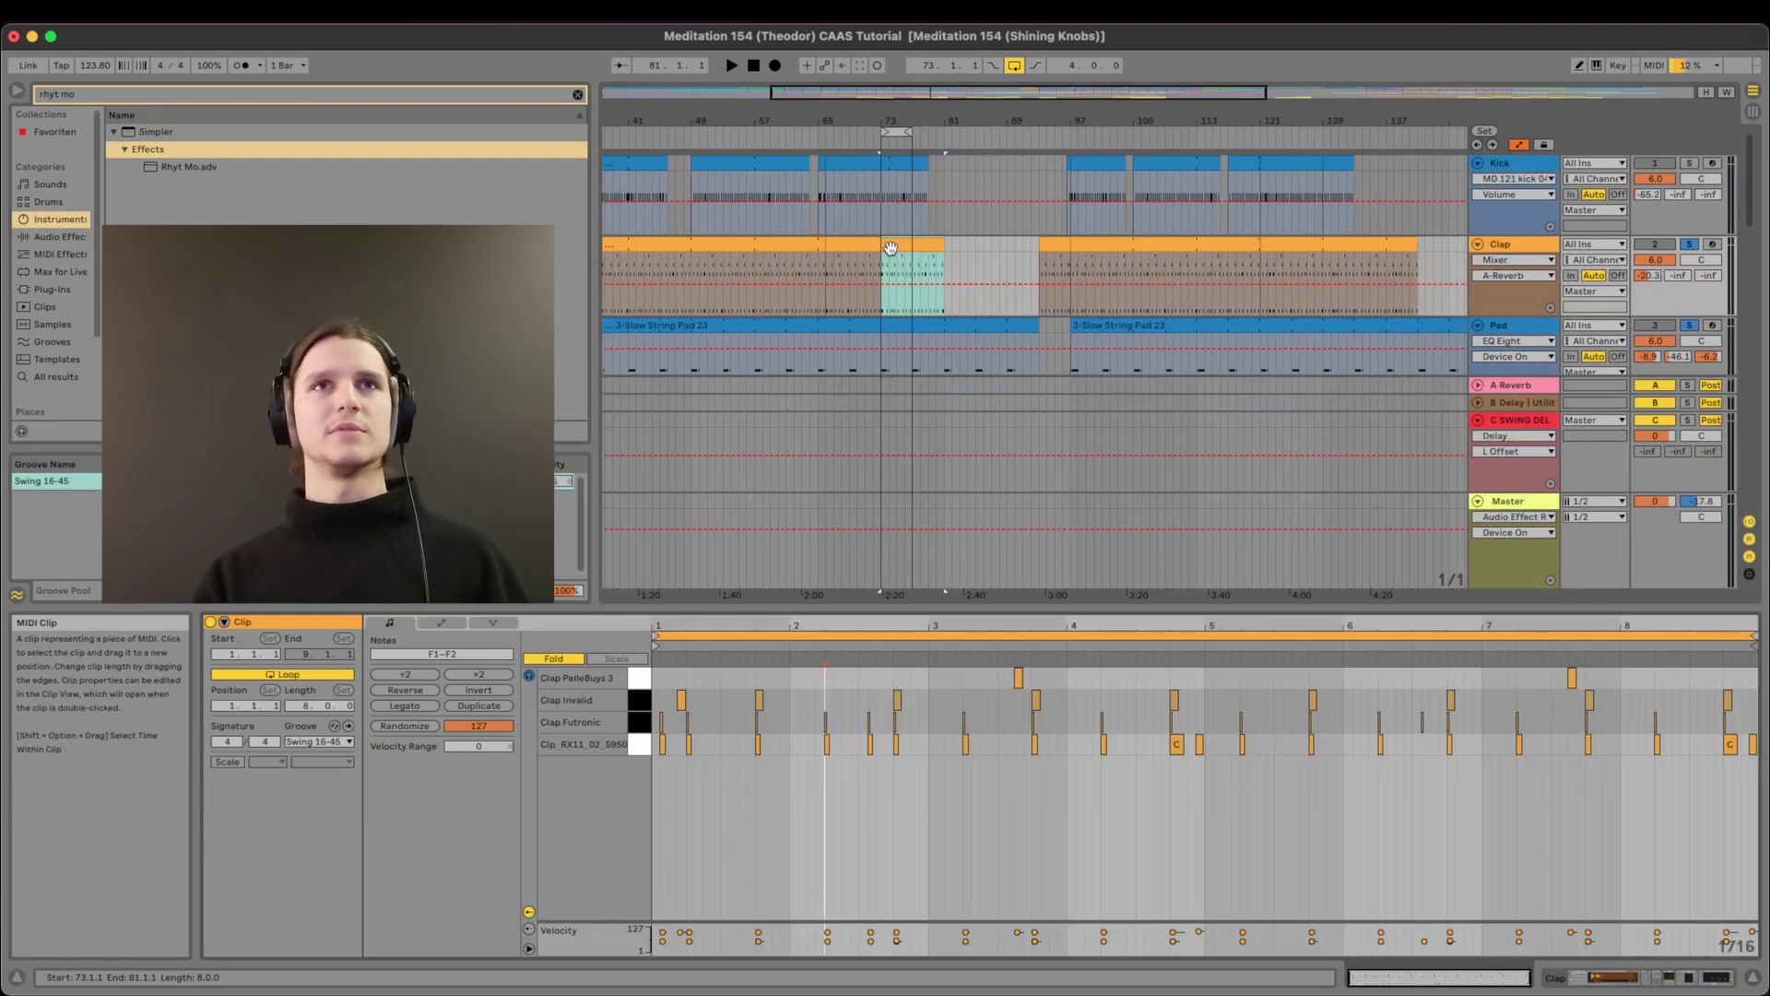
key("space")
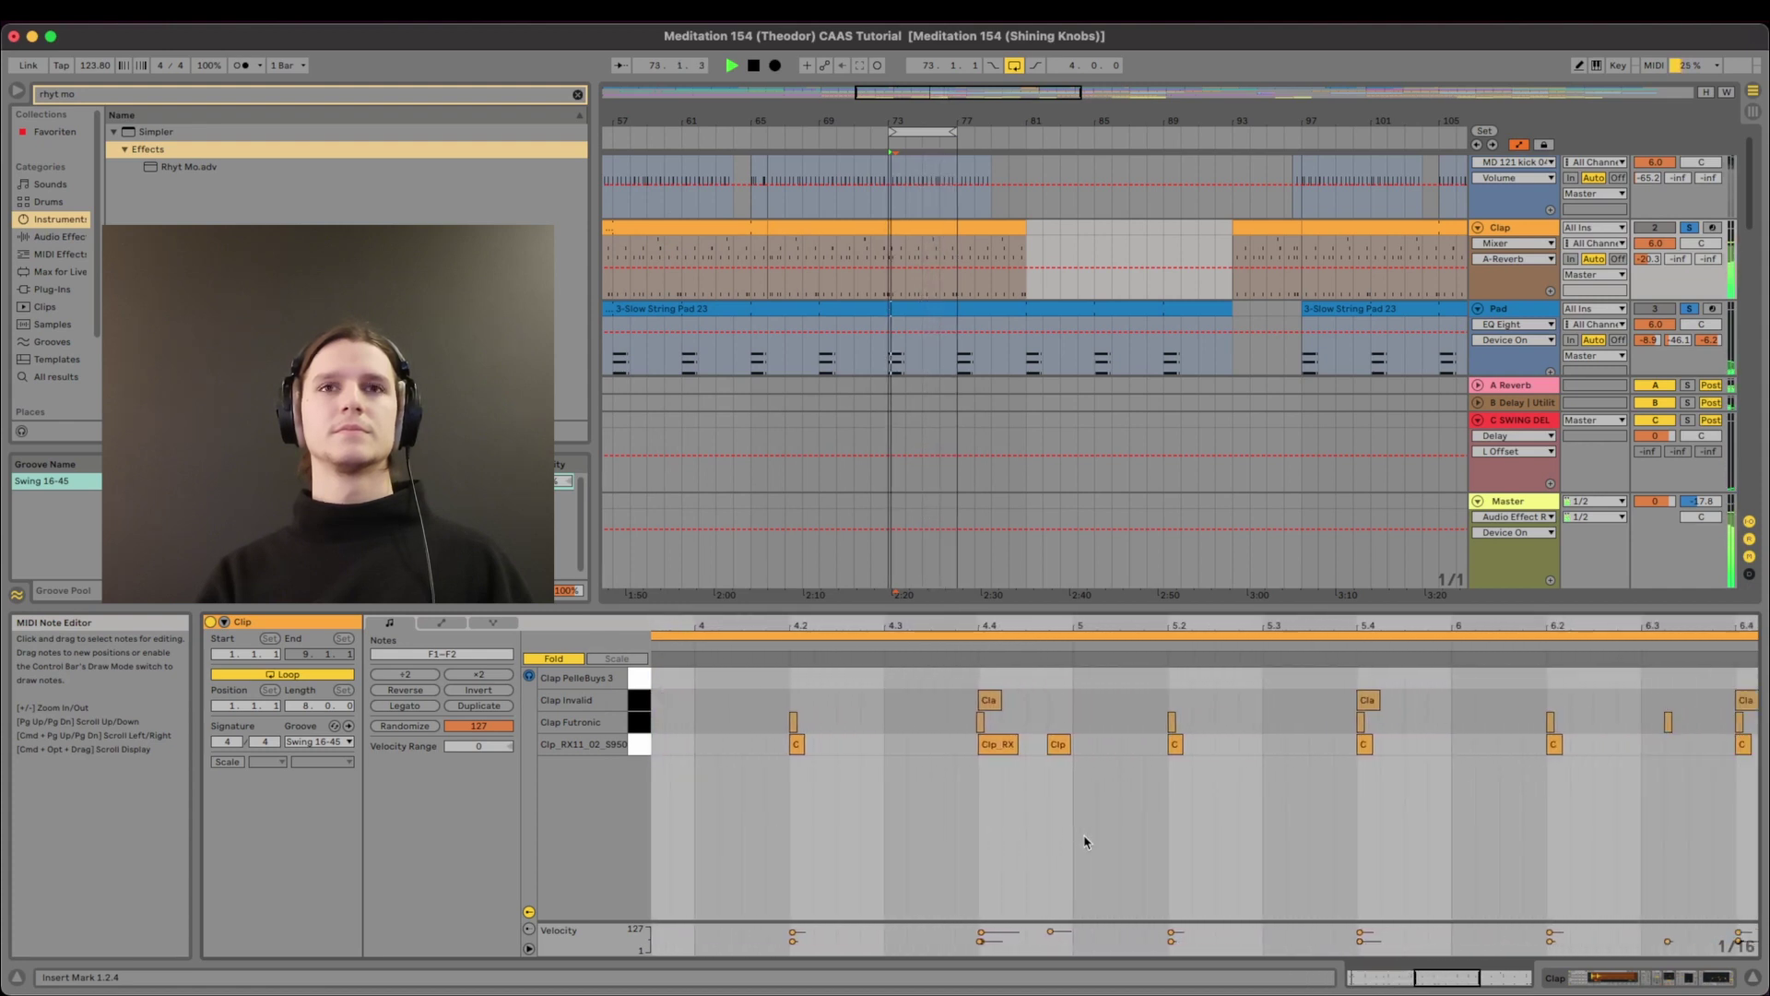
left_click_drag(1070, 625, 1204, 624)
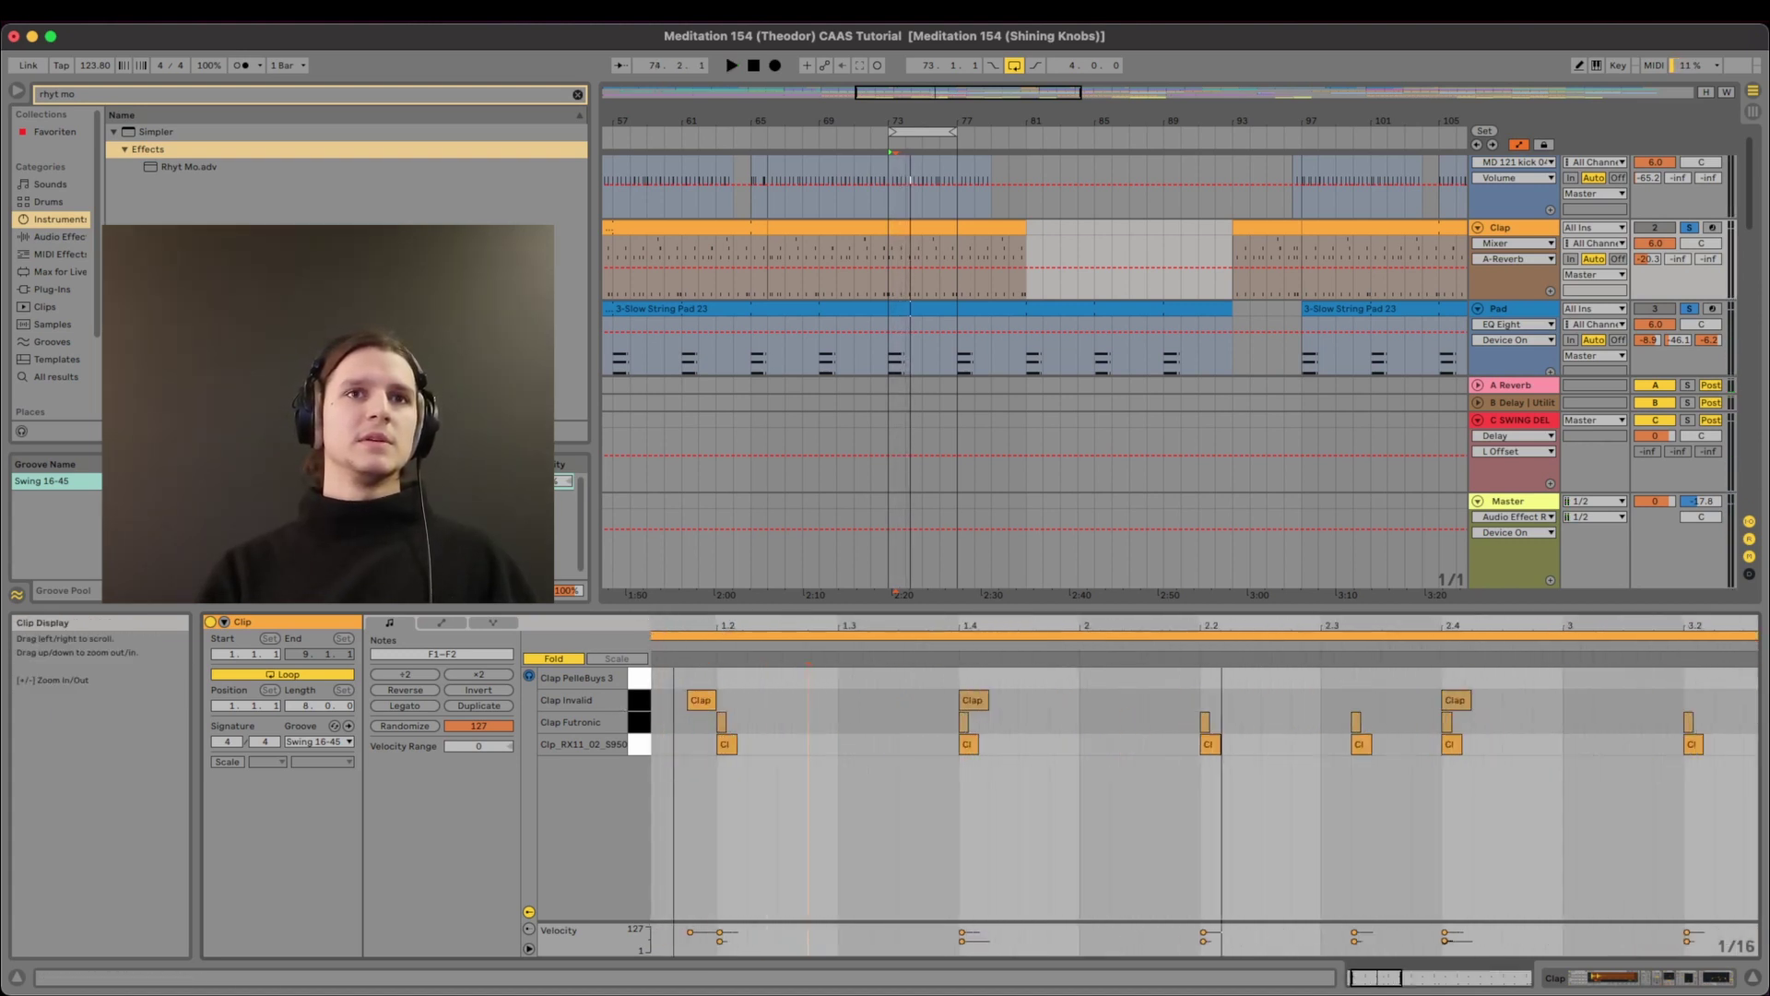
Select the Clap PelleBuys 3 note in the Clap clip and open the Kick clip's notes at bar 73.
left_click_drag(665, 625, 628, 658)
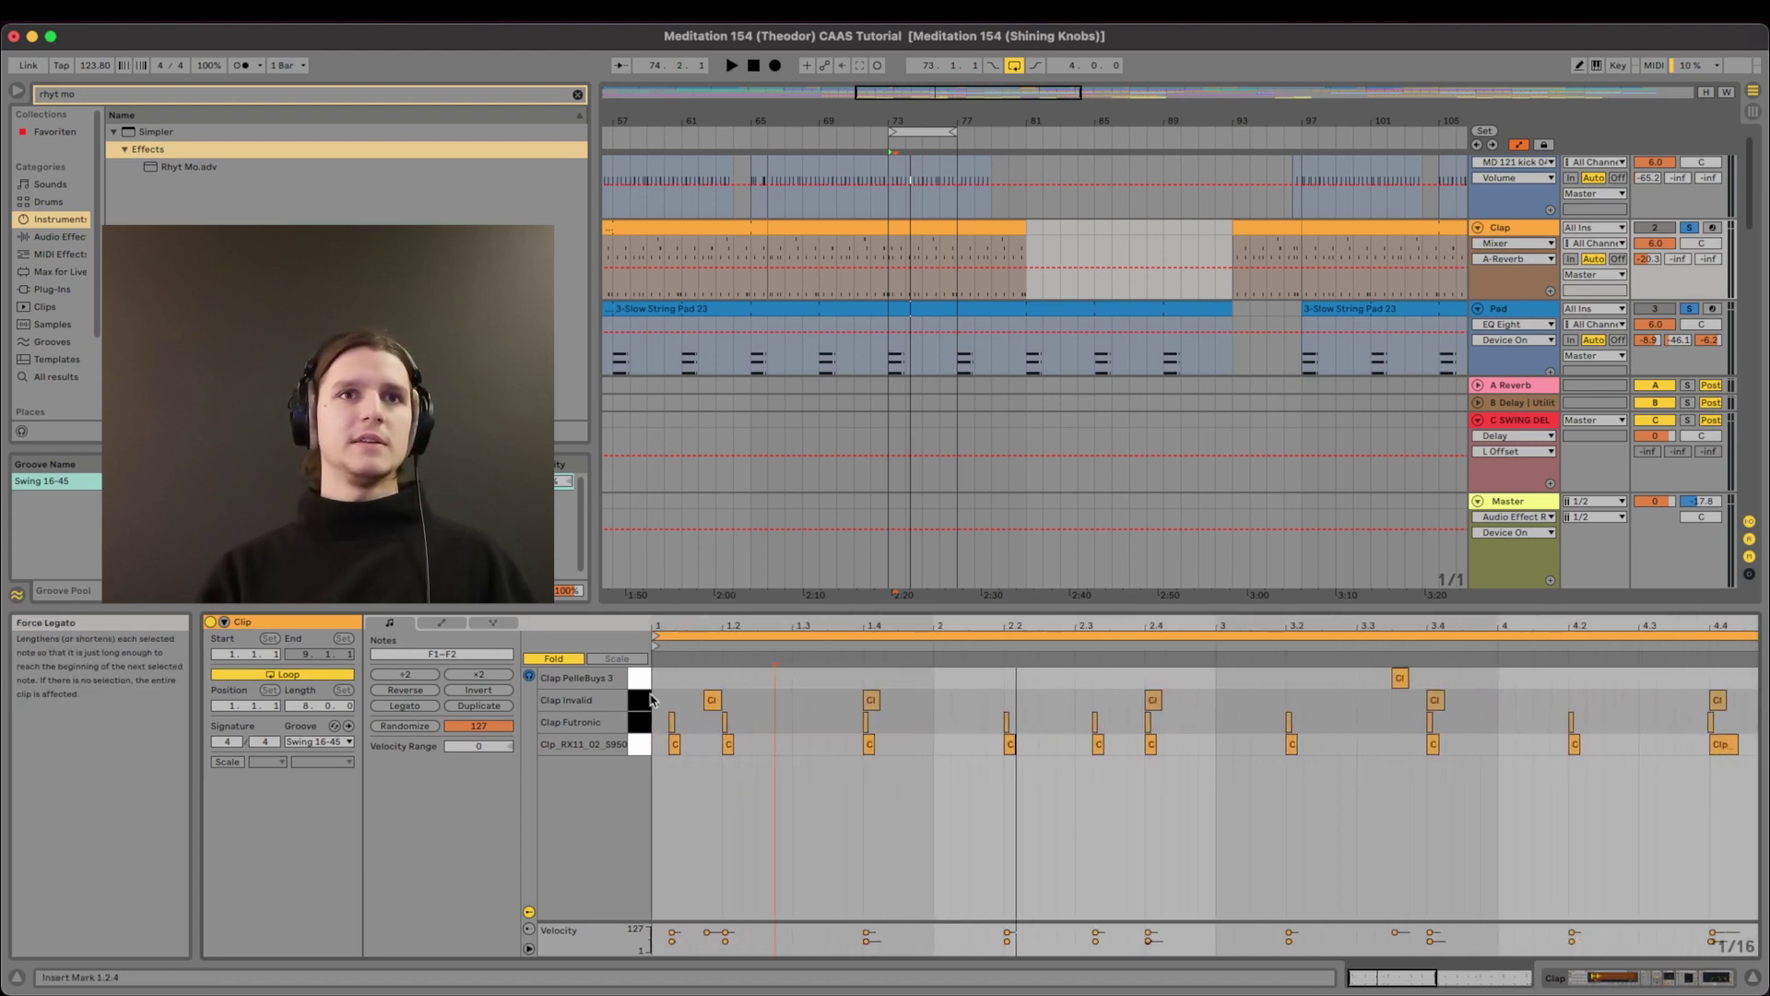
left_click(639, 679)
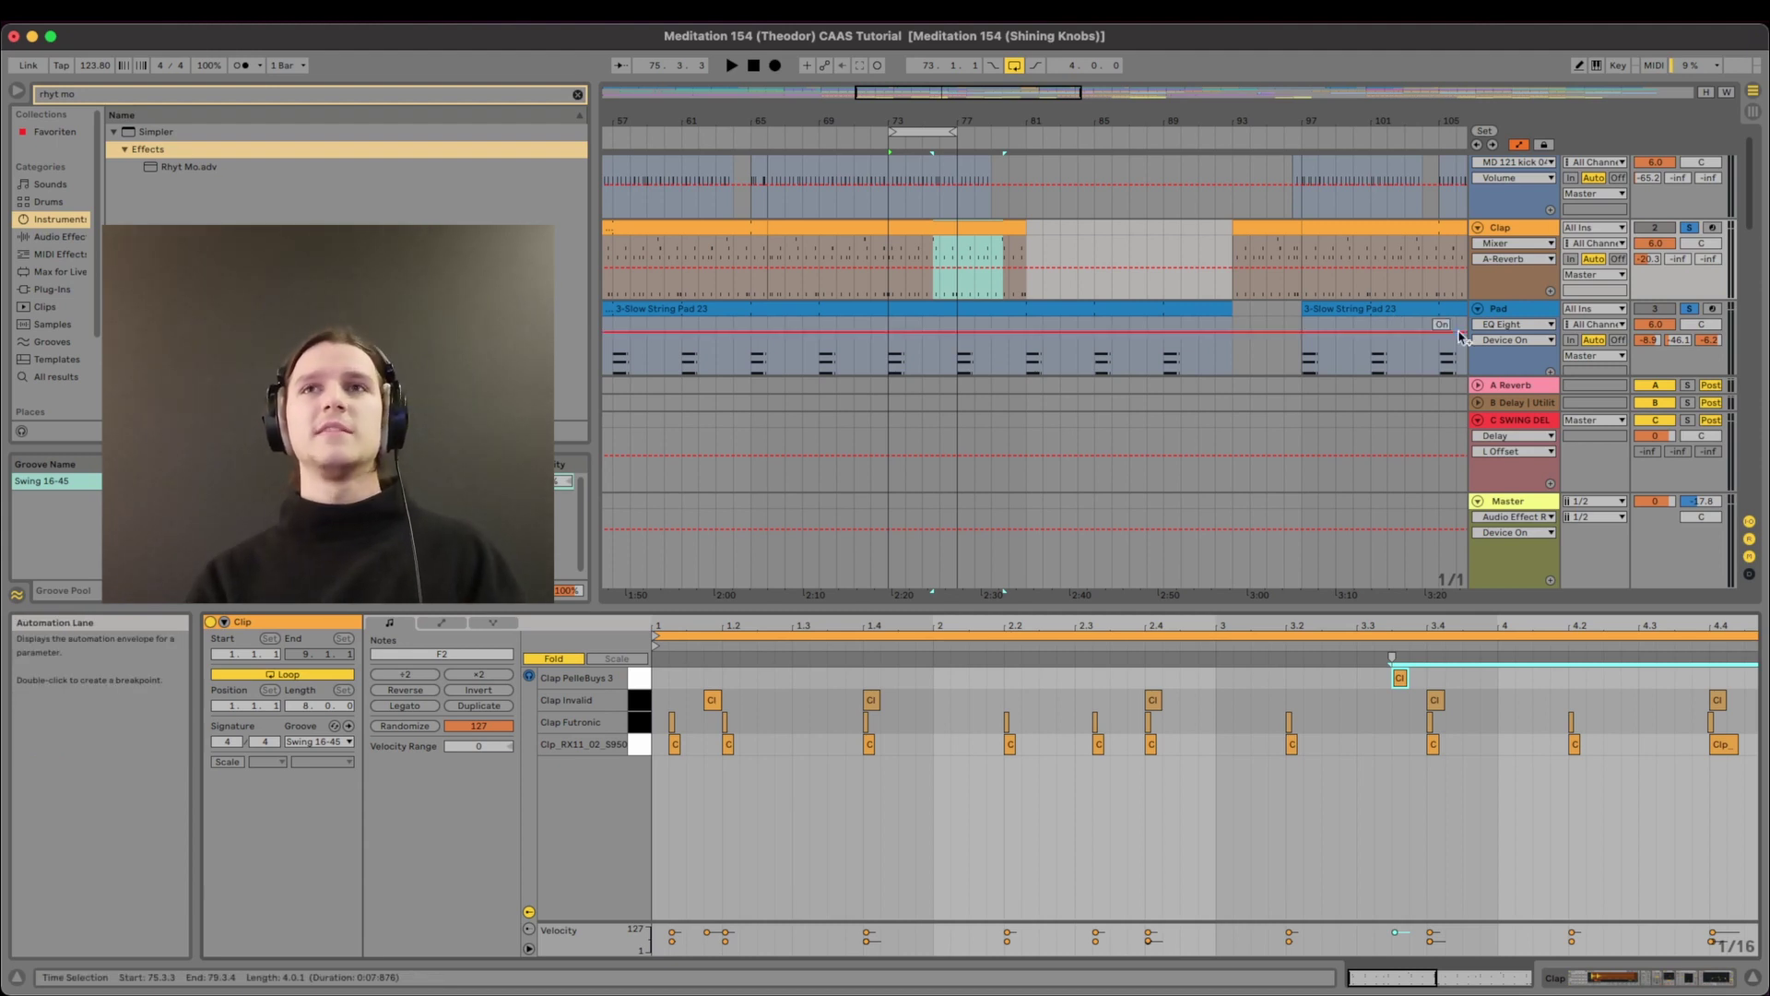
scroll(1683, 221, "up", 1)
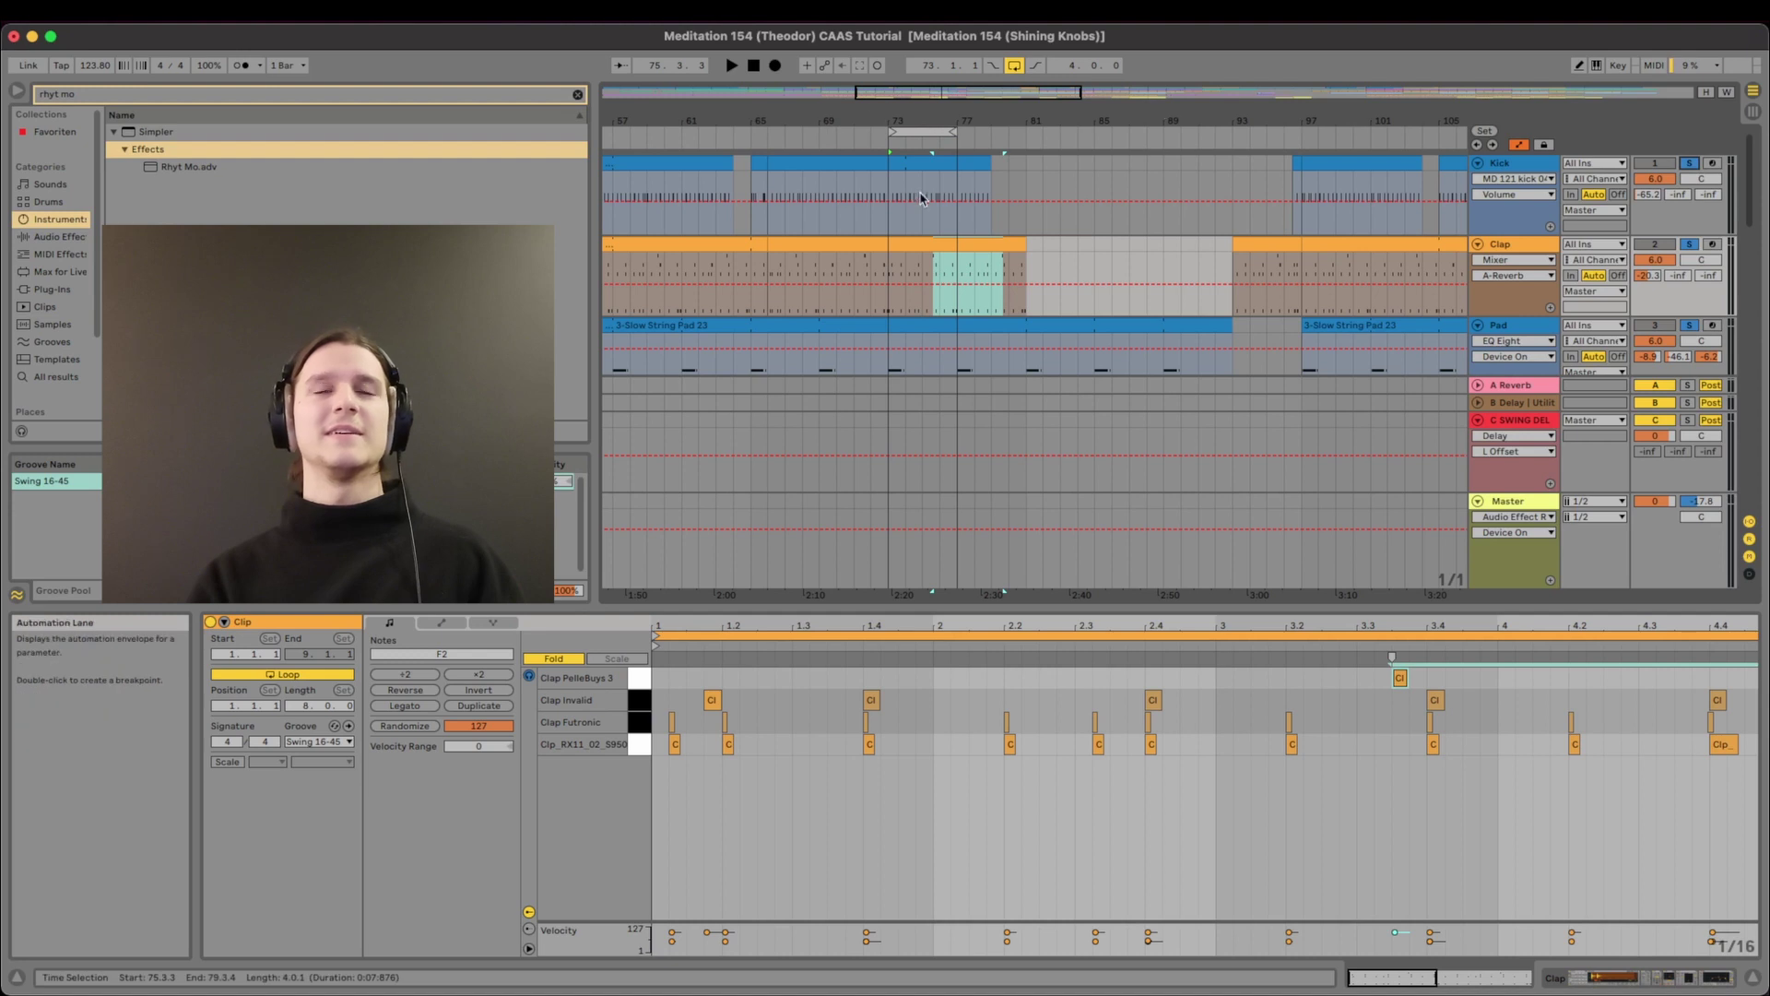
left_click(893, 228)
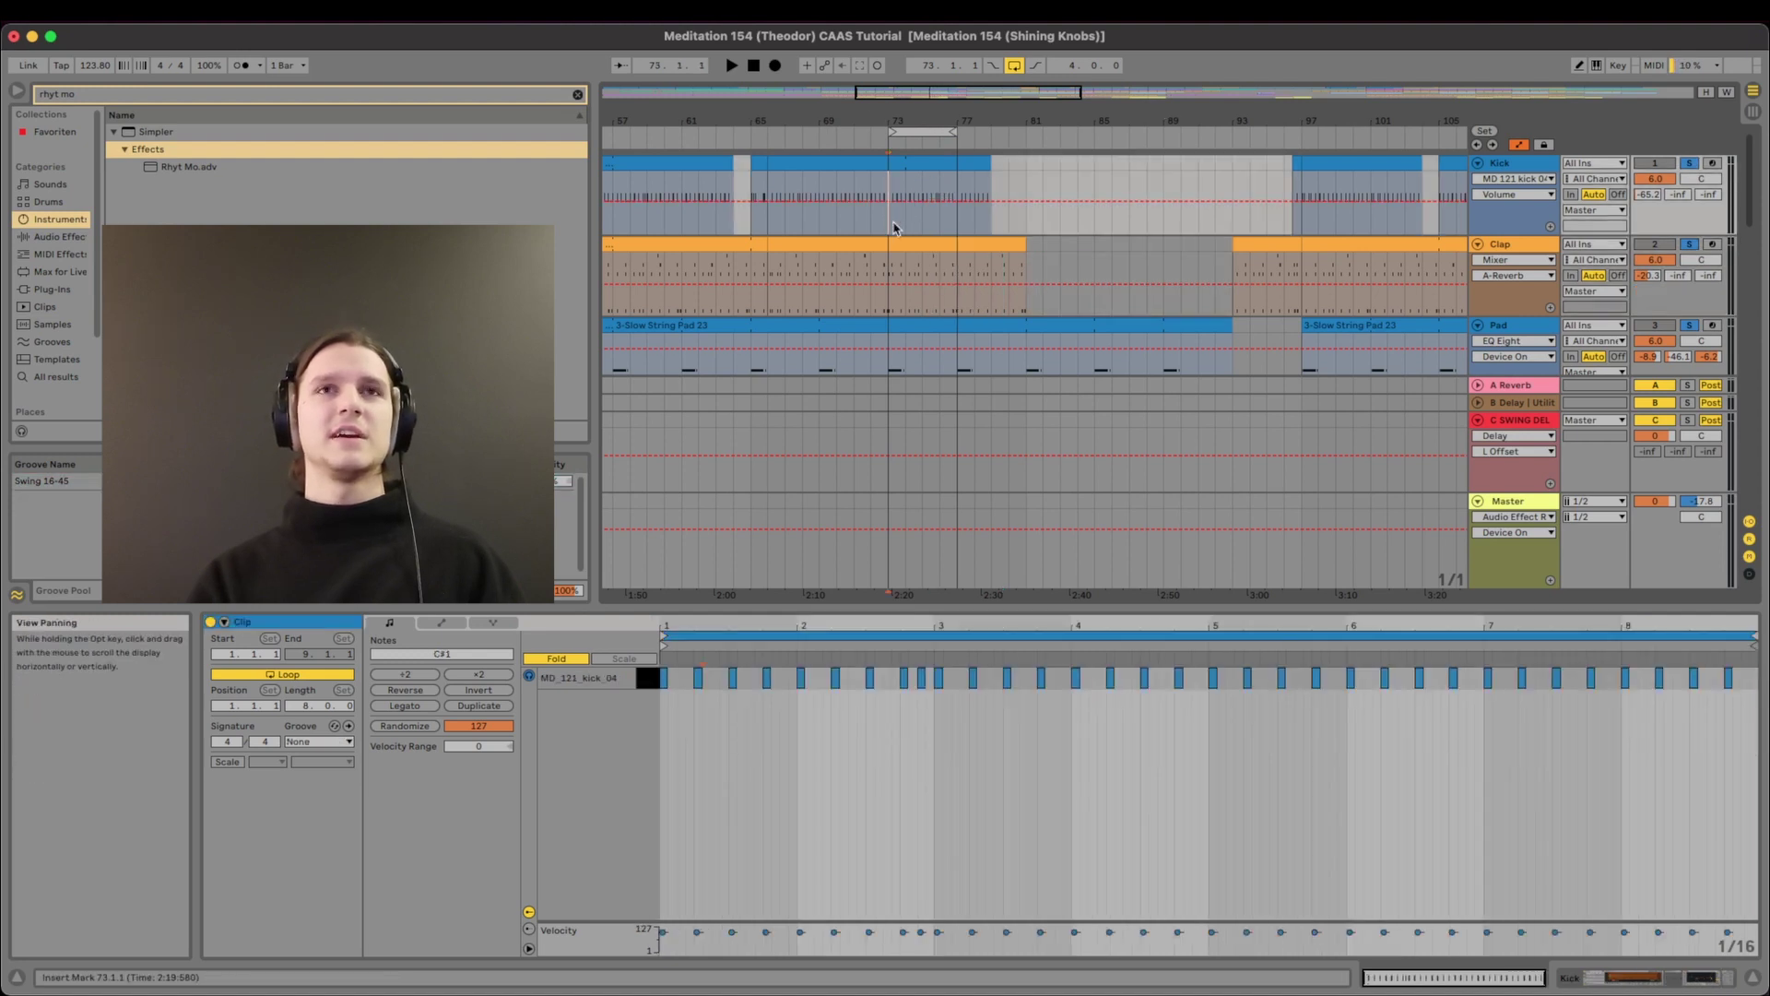
Move the loop back to bar 69, shorten it to two bars and place the insert marker there on the Kick track.
left_click_drag(922, 132, 867, 136)
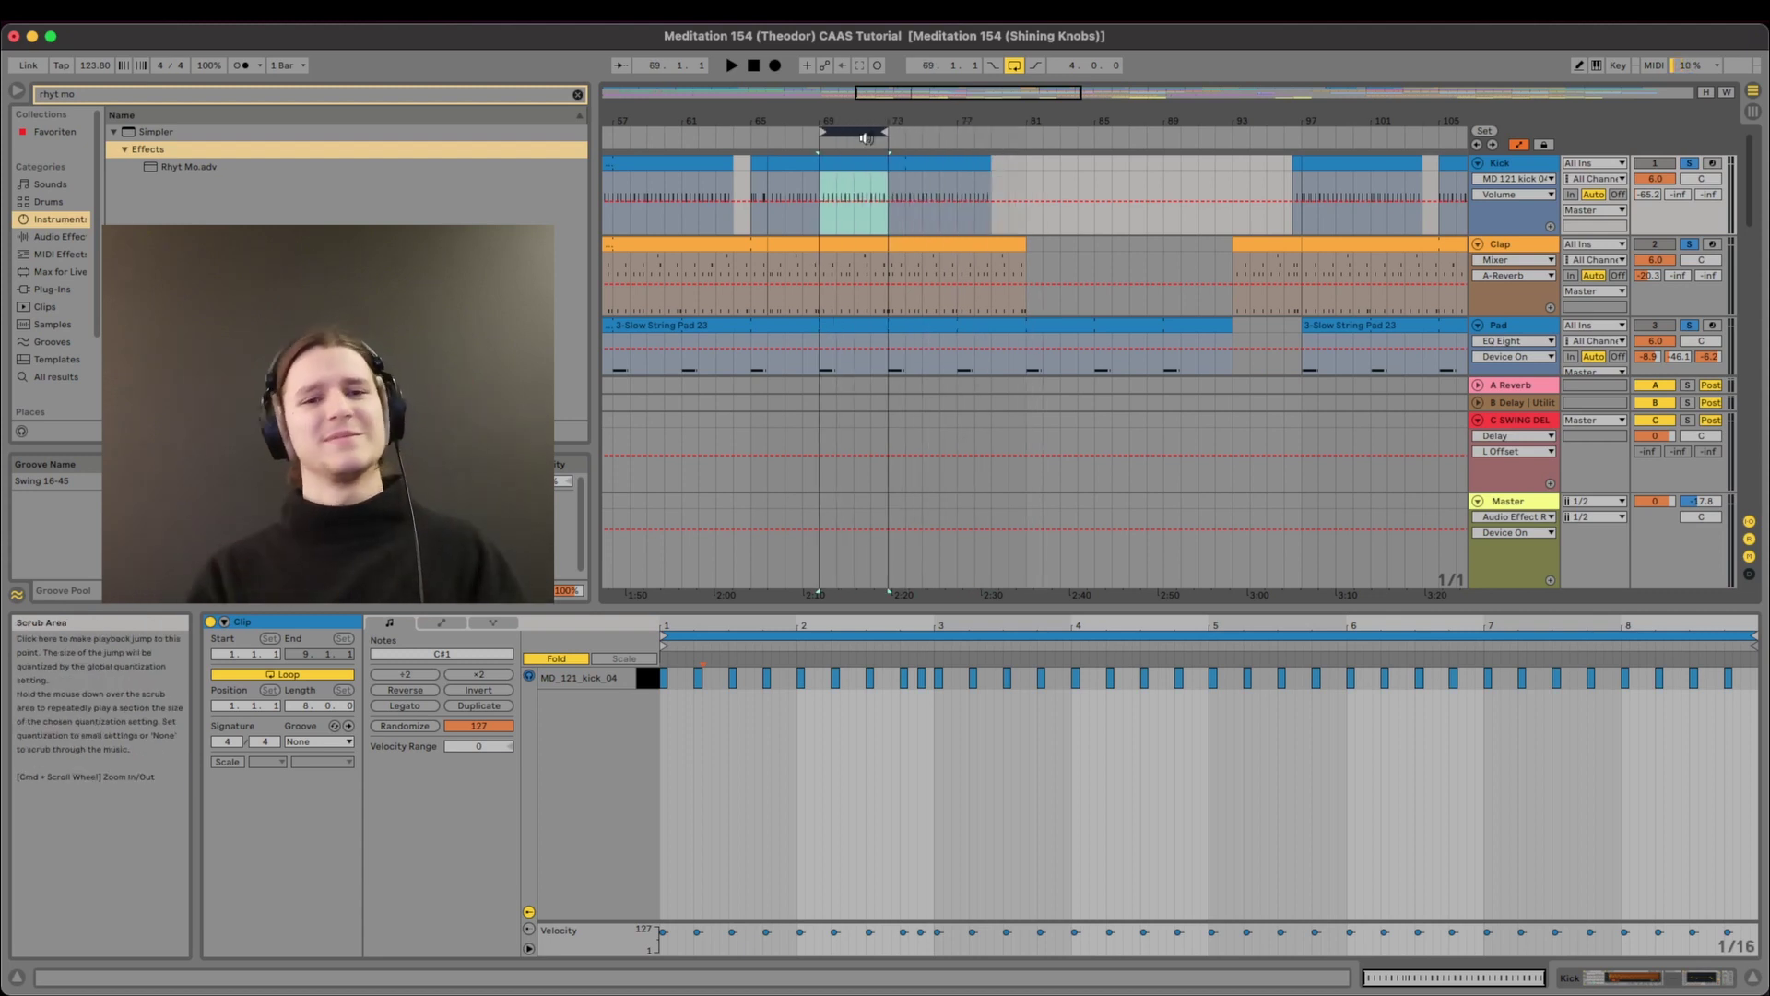
left_click_drag(887, 132, 893, 92)
left_click(886, 187)
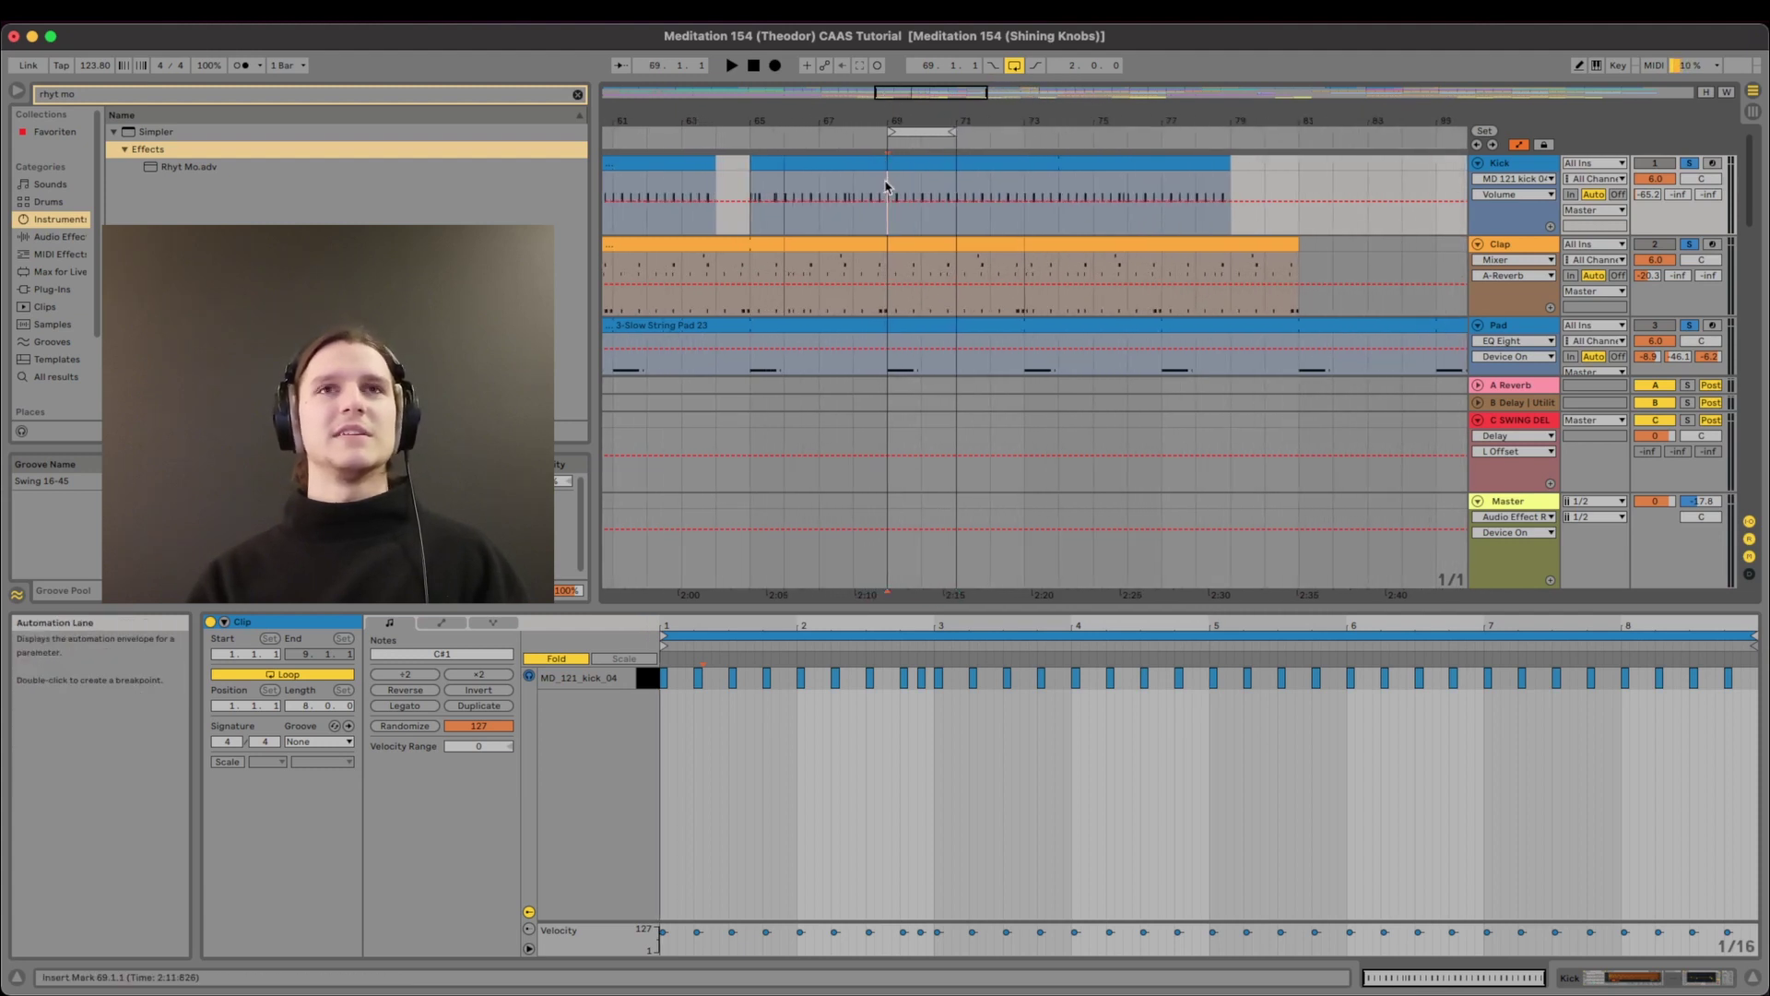
scroll(1042, 249, "down", 3)
scroll(1152, 286, "up", 3)
scroll(1198, 309, "left", 3)
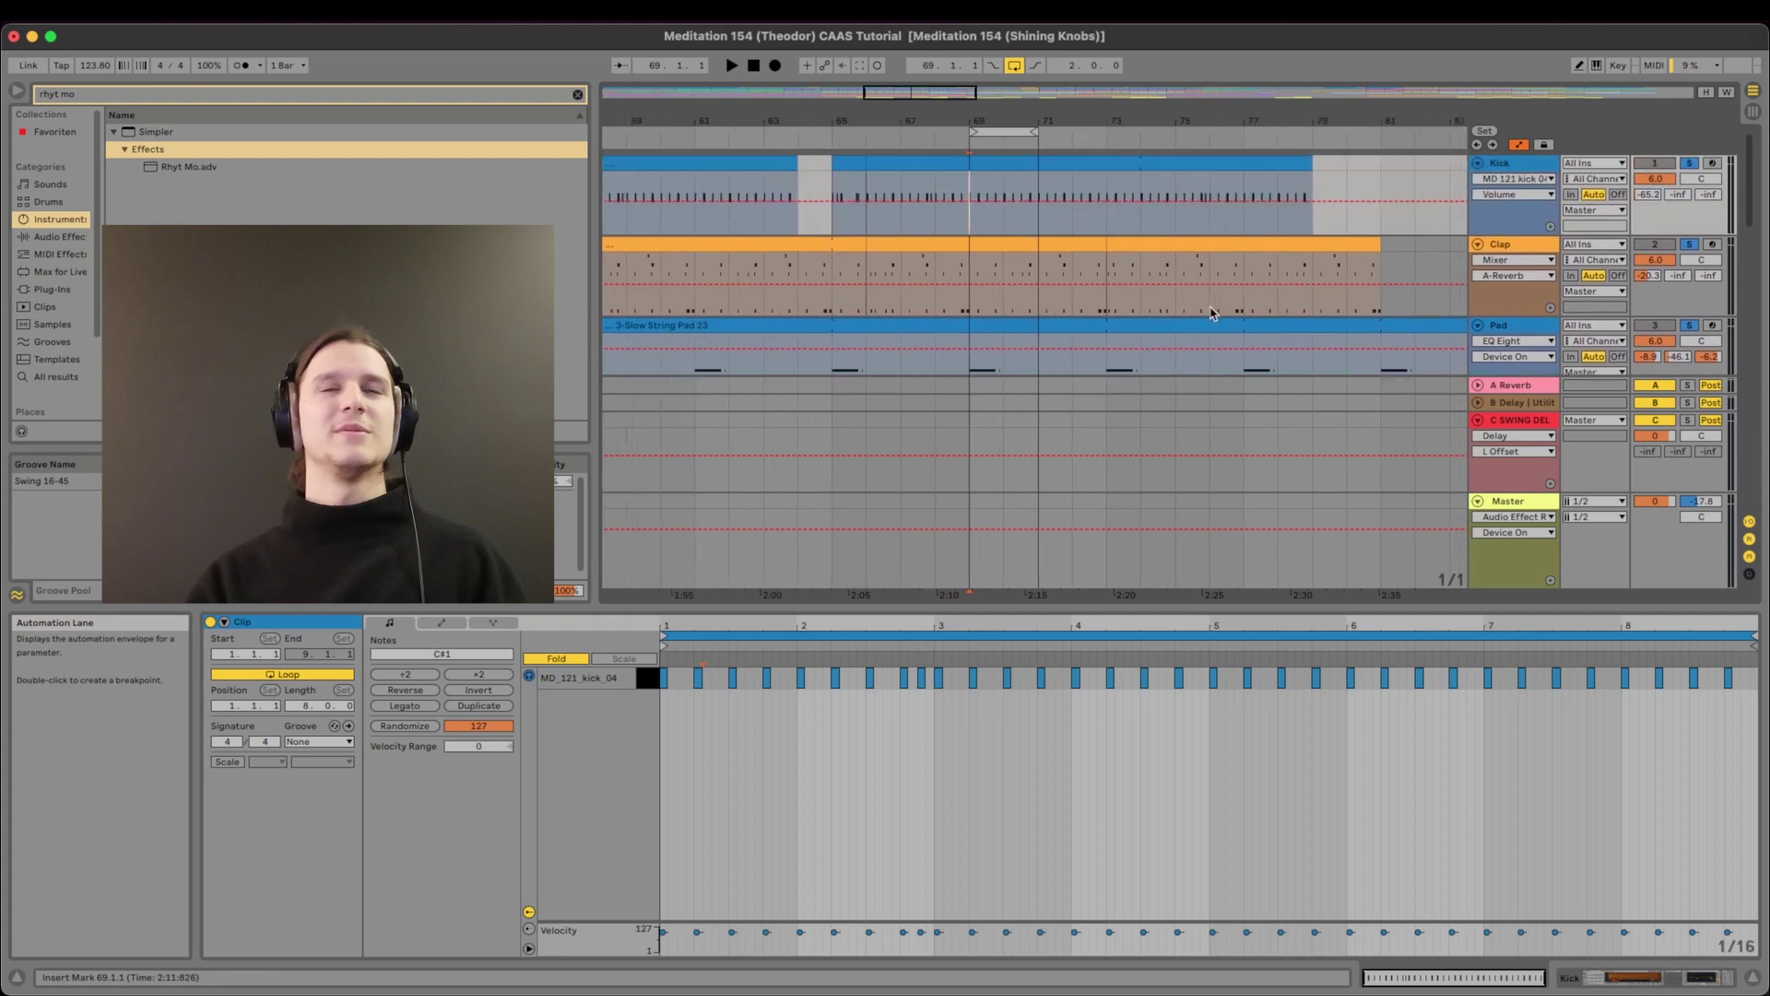
scroll(1213, 313, "right", 2)
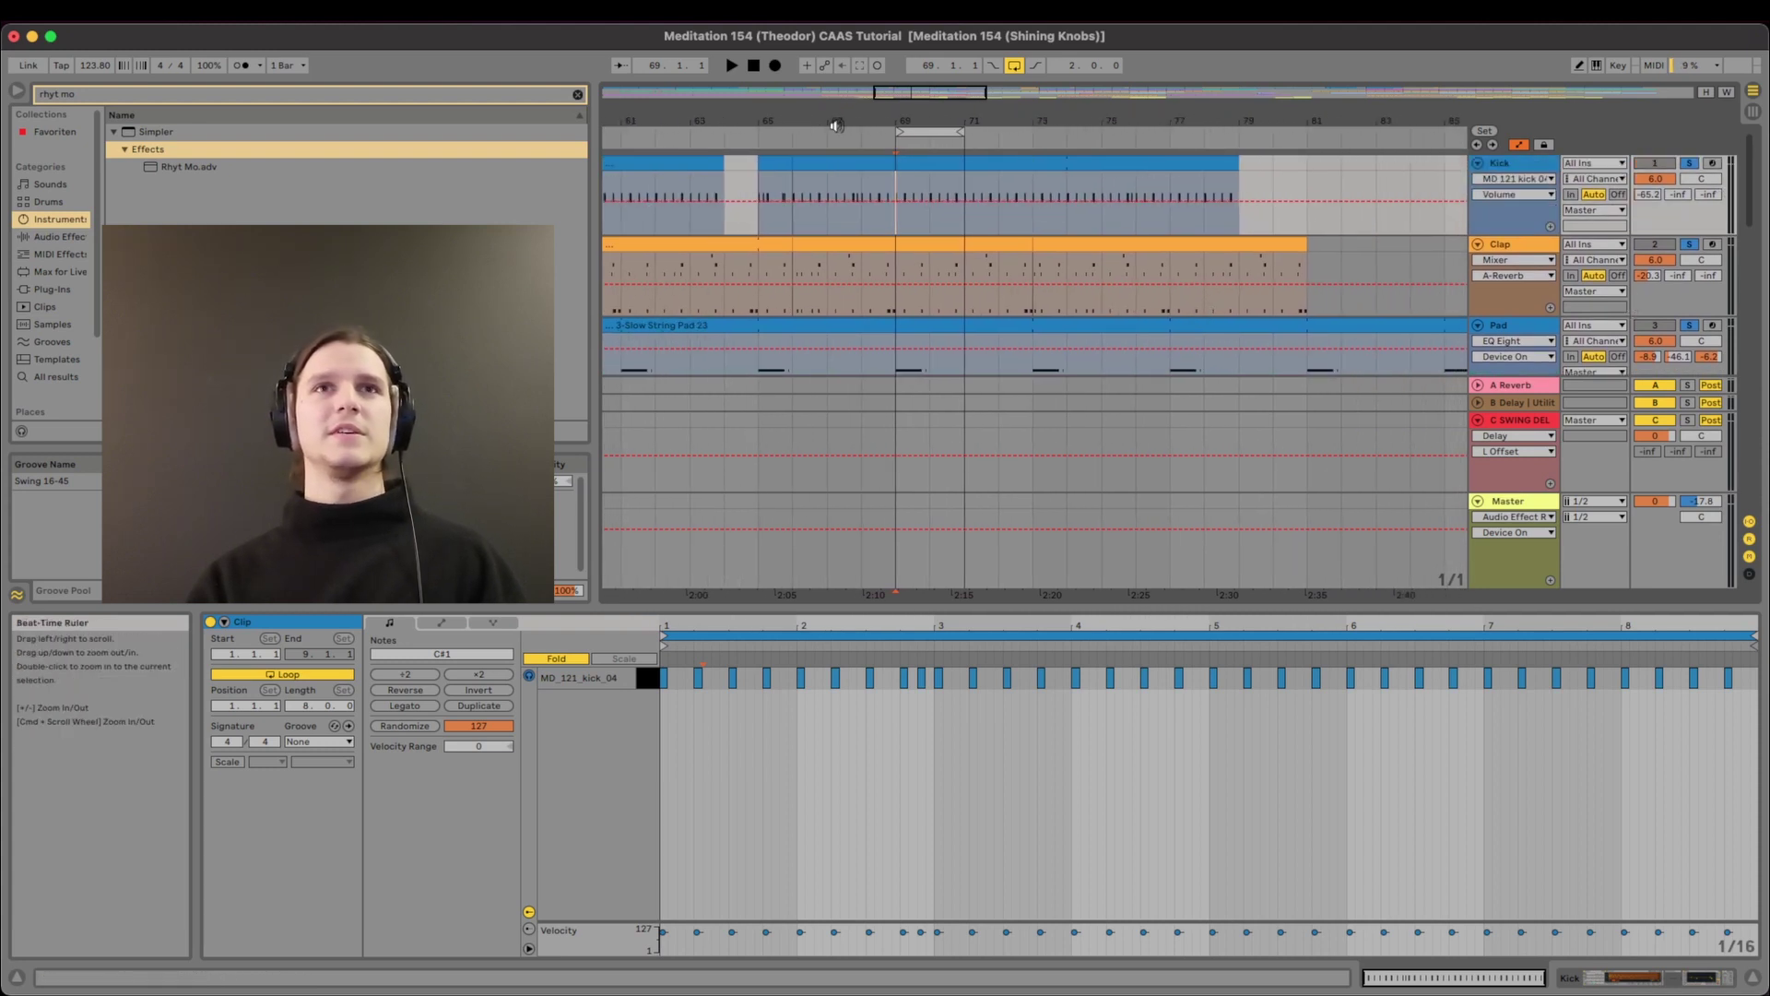
Extend the loop start back to bar 67 over the Kick clip and play the four-bar loop.
left_click(931, 167)
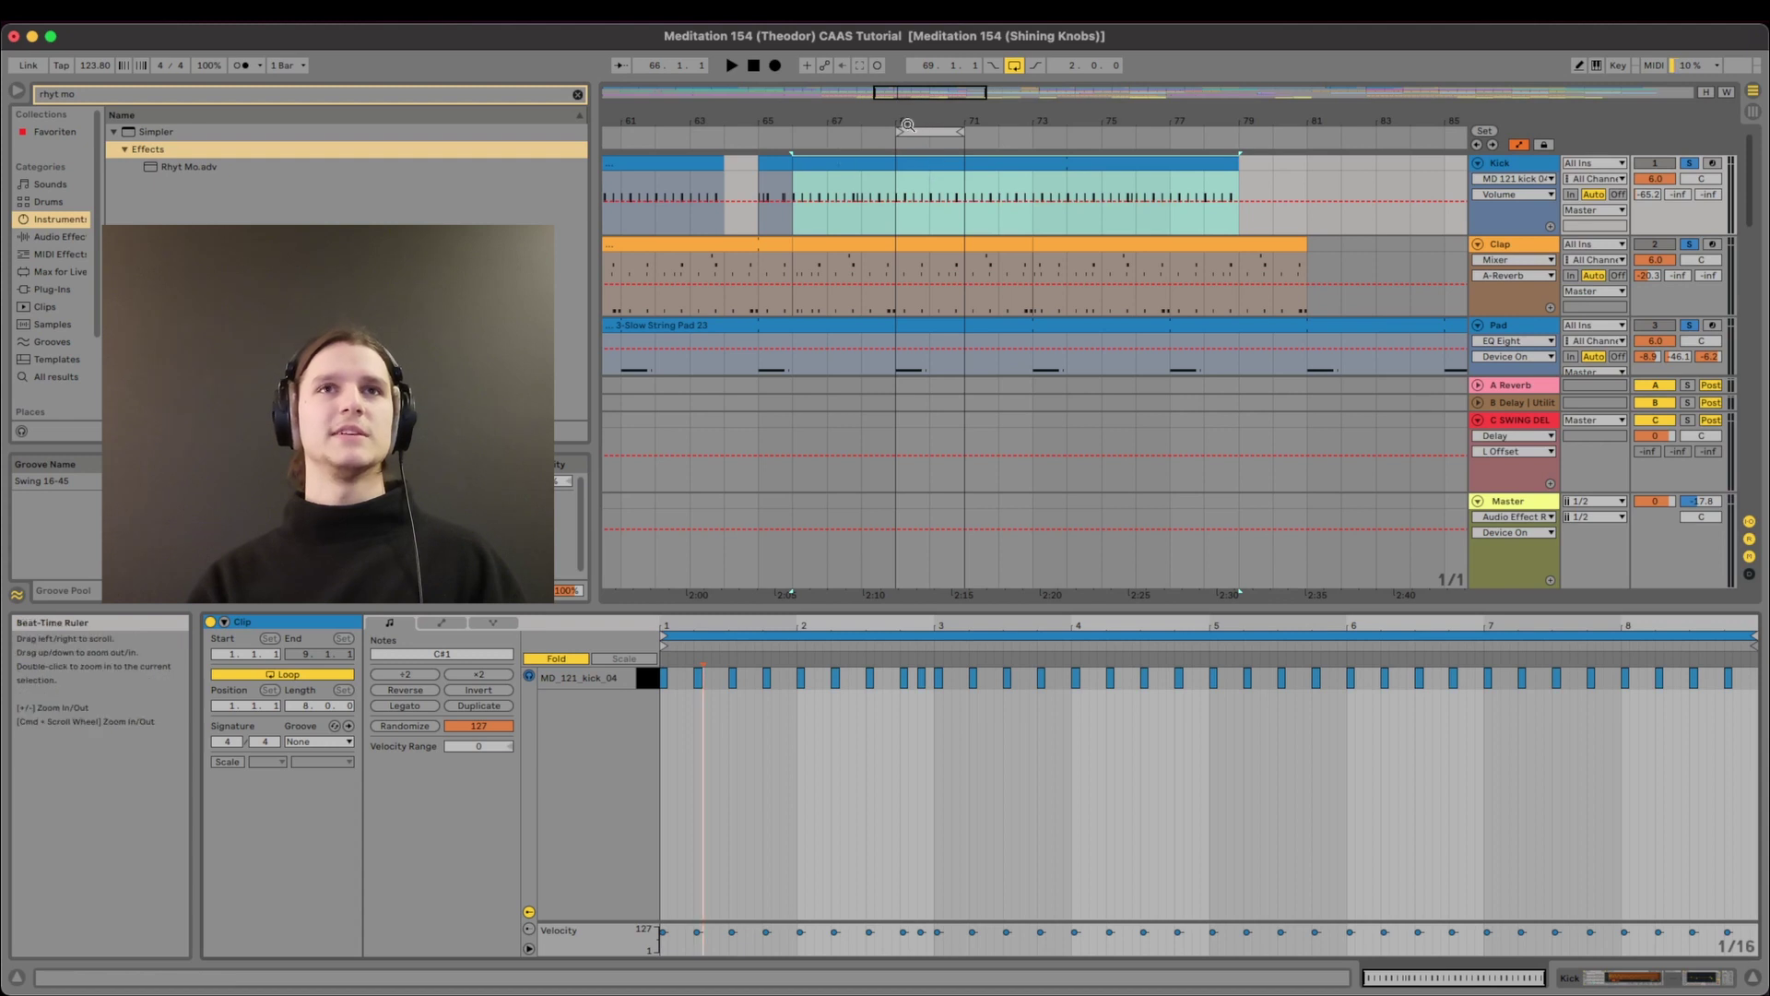
left_click_drag(900, 129, 841, 128)
key("space")
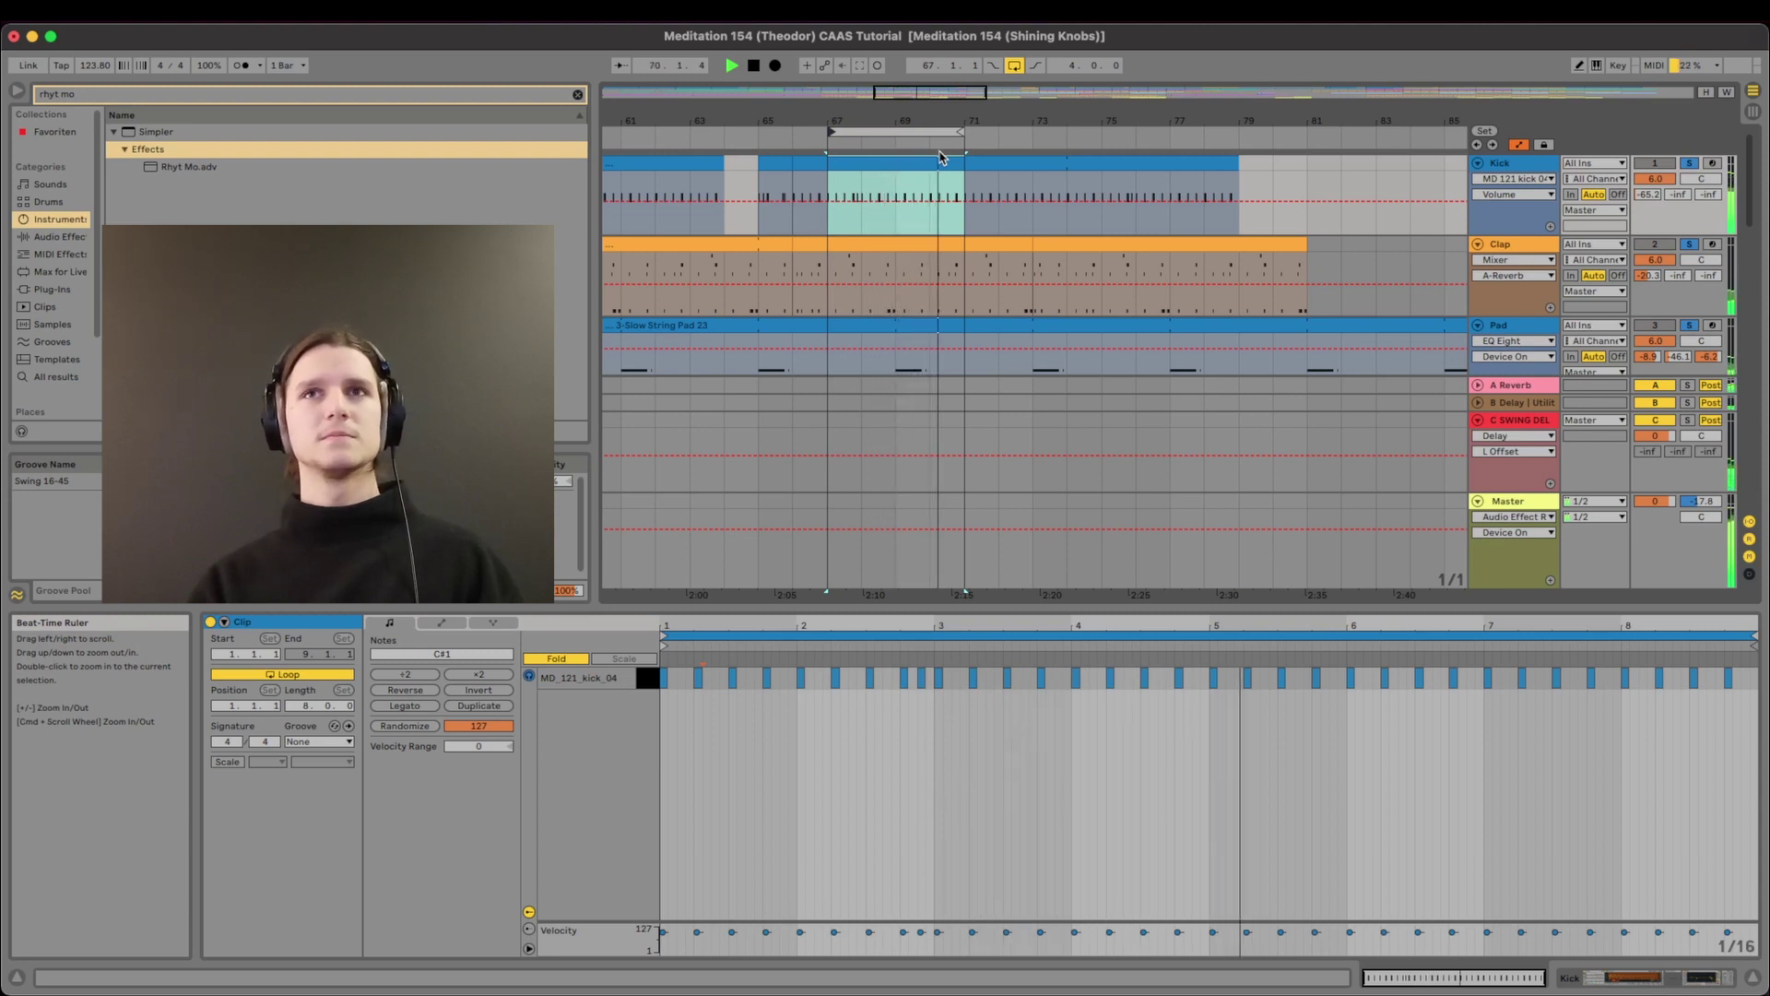
Show the Kick track's devices, stop playback and examine the second band in EQ Eight's enlarged frequency display.
left_click(1535, 167)
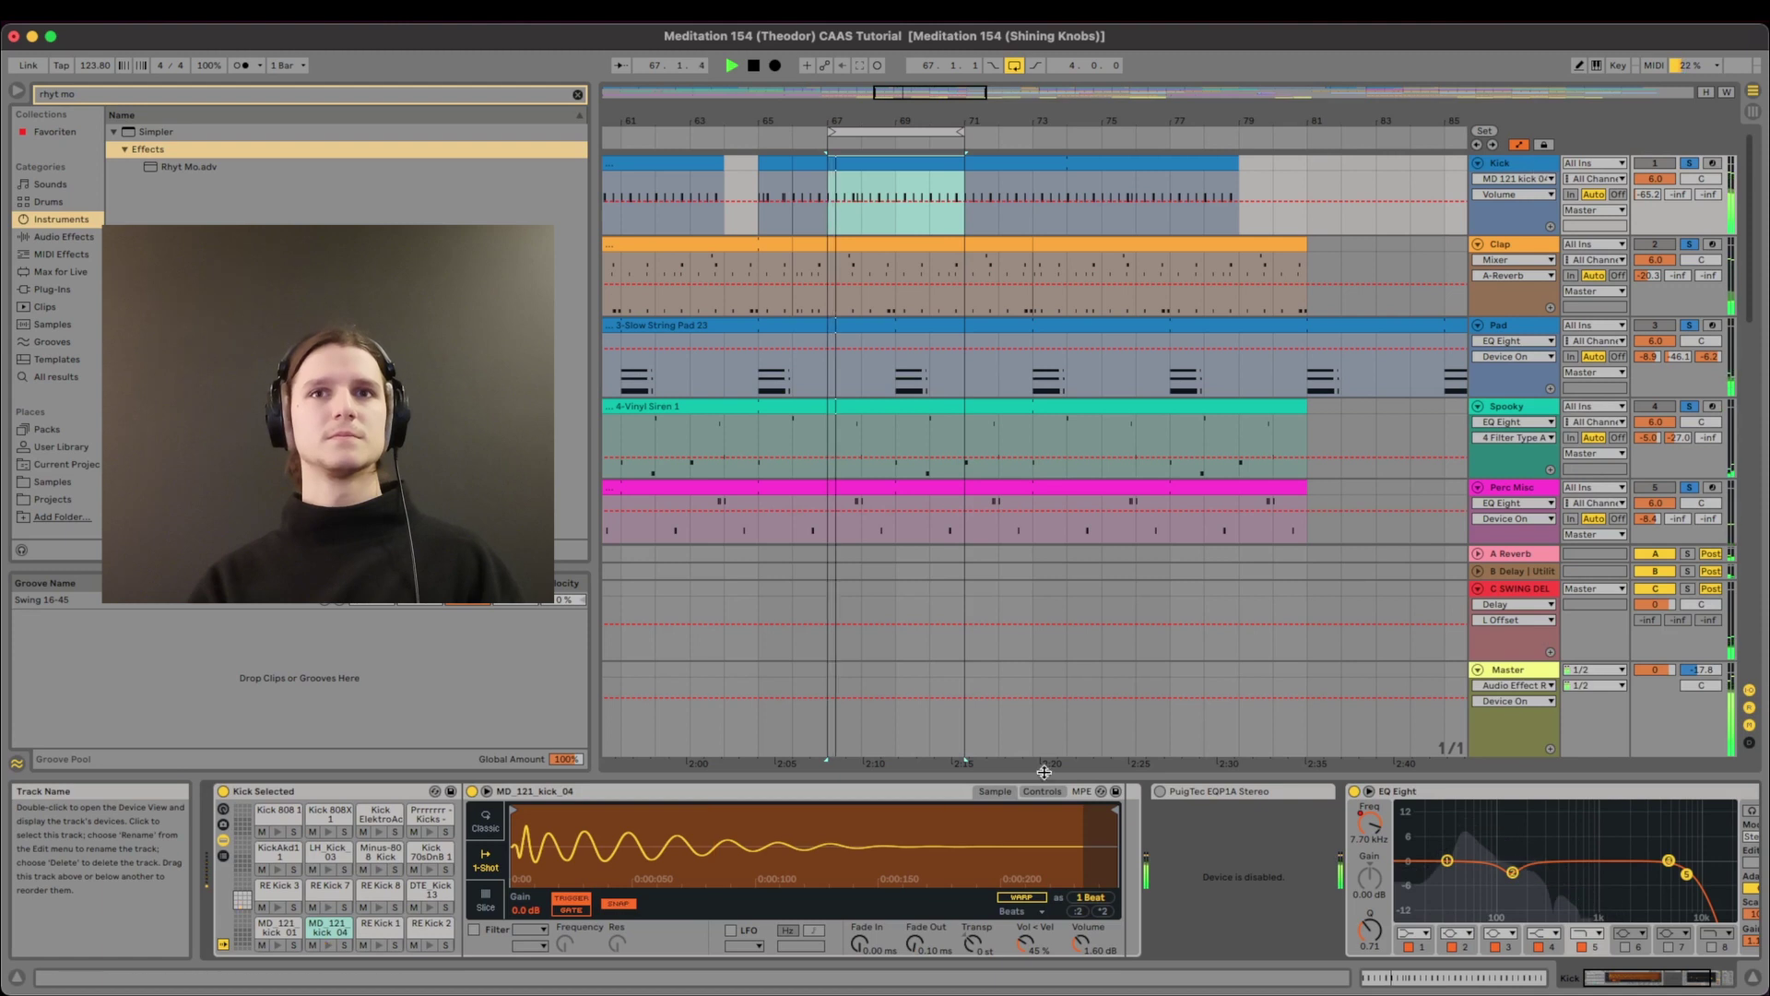
left_click(1290, 794)
scroll(1294, 804, "right", 5)
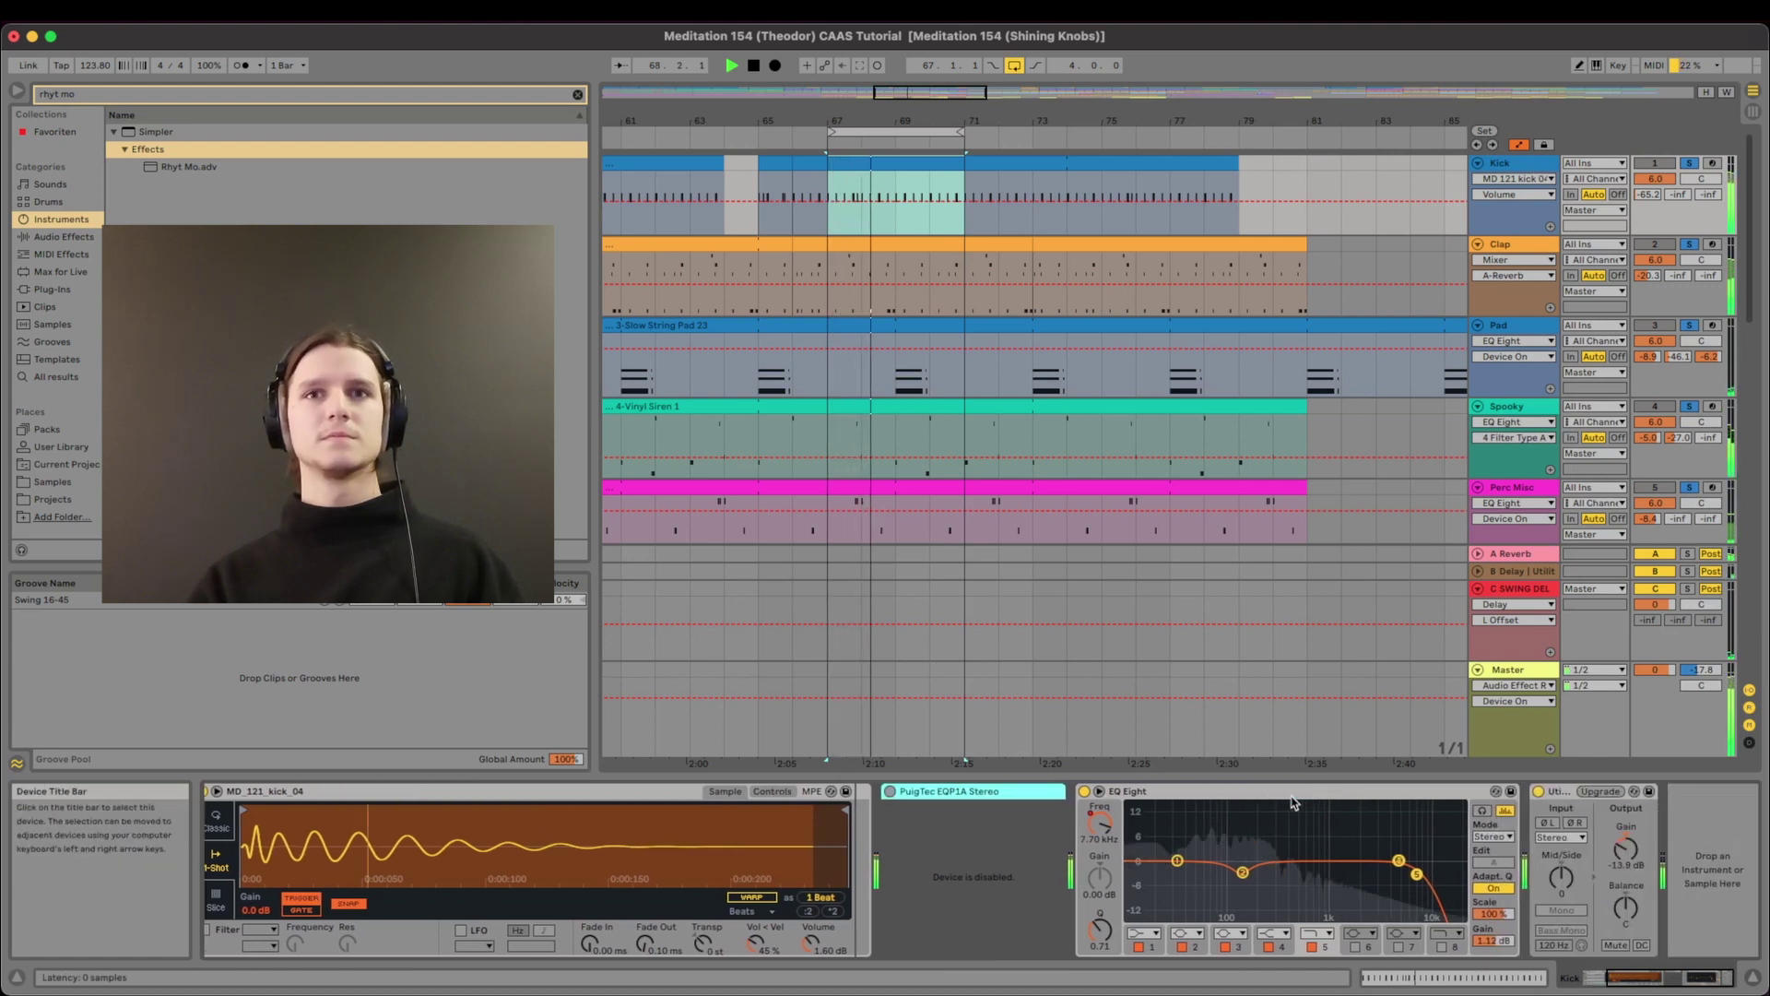
key("space")
left_click(1098, 791)
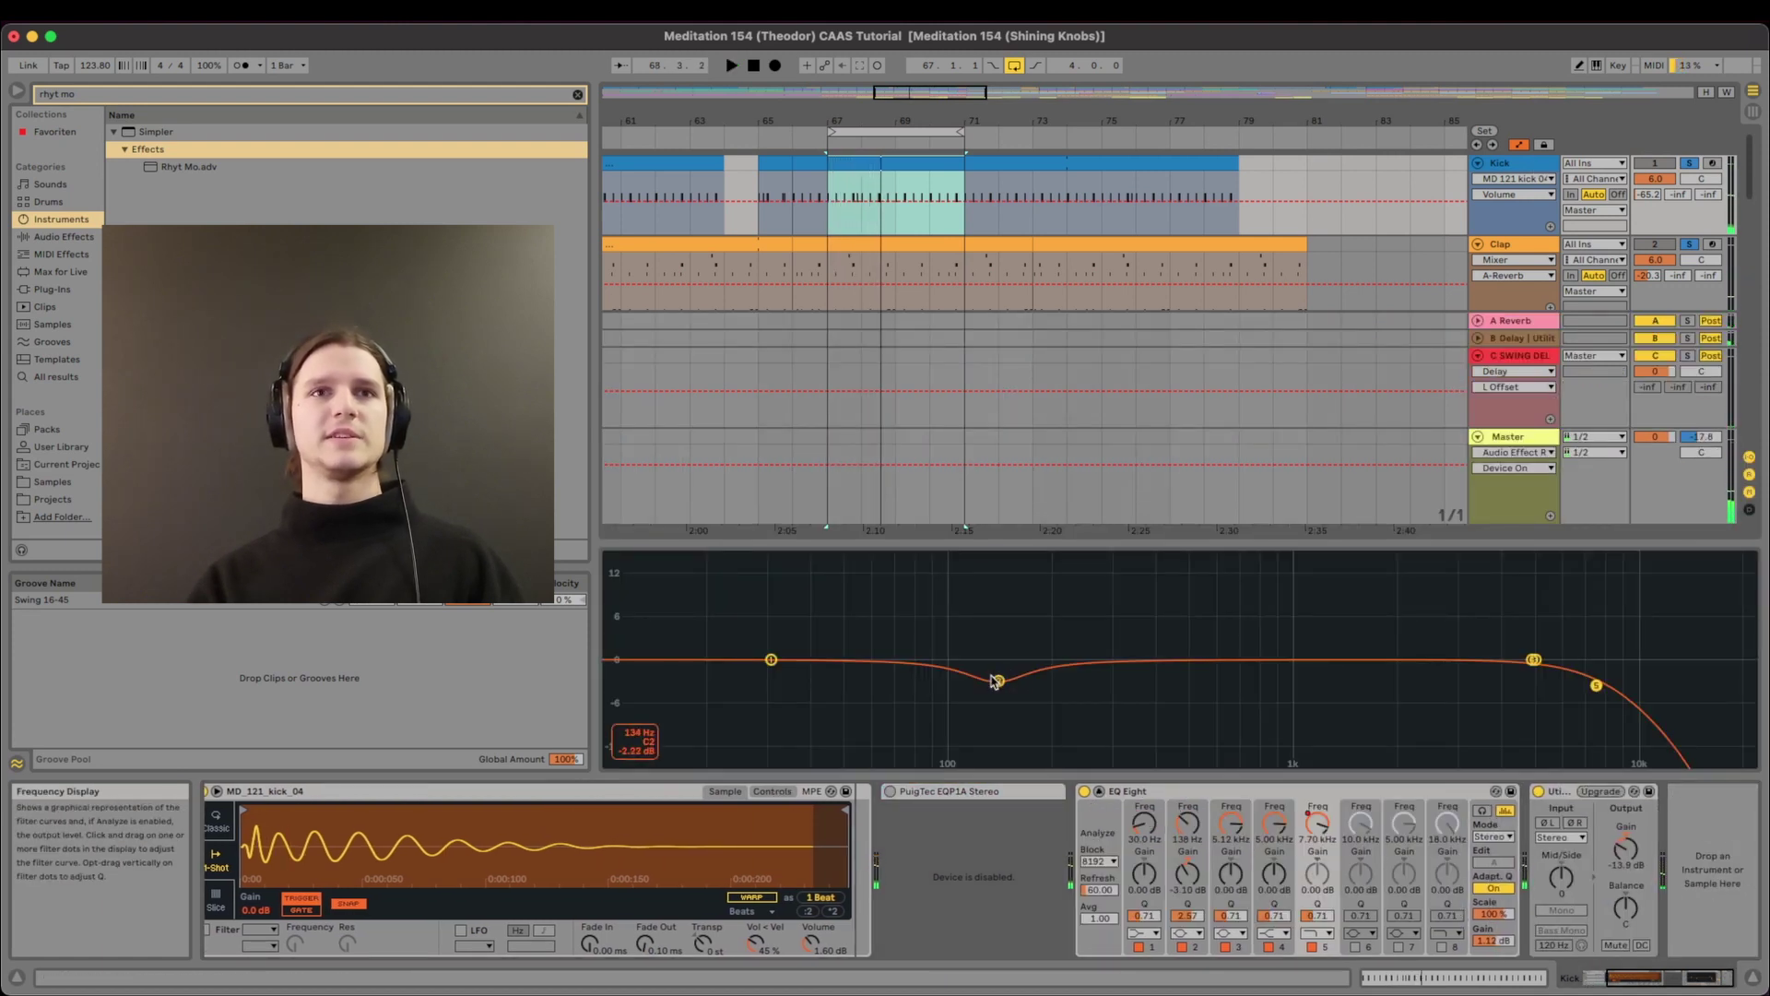
left_click(998, 682)
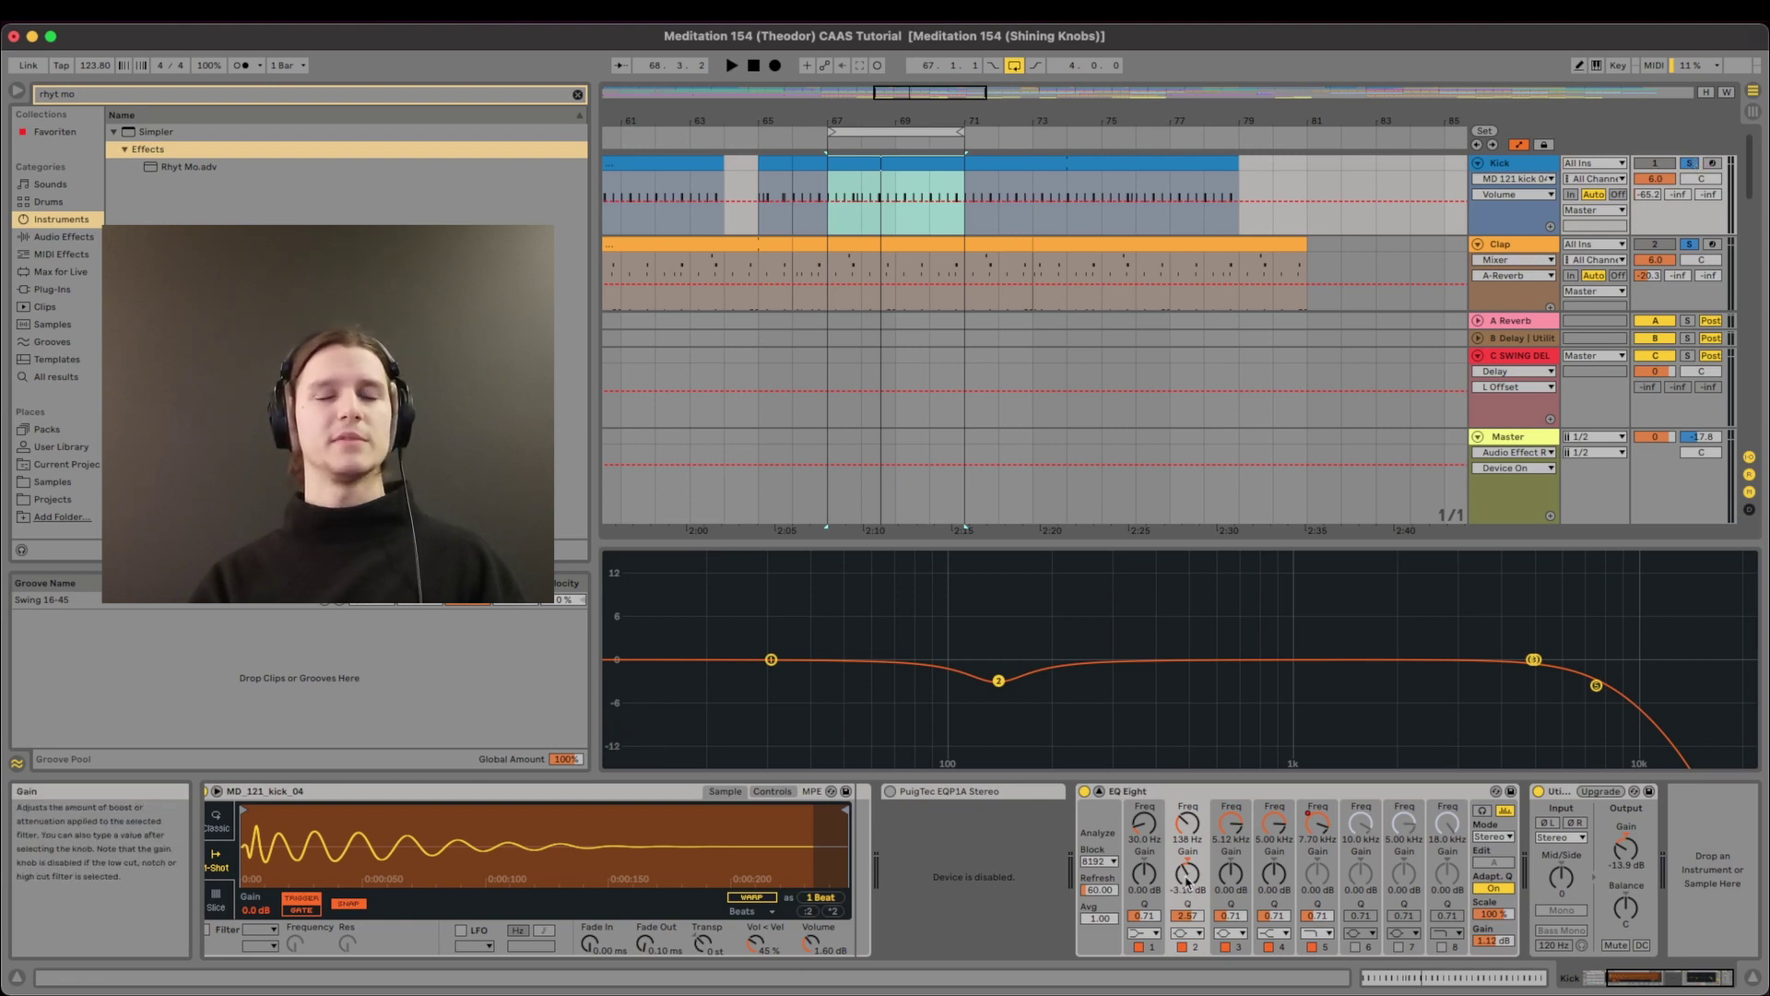
Play the loop, boost the Kick EQ Eight's second band to 7.38 dB for comparison and return its gain to -3.10 dB.
key("space")
left_click_drag(1188, 883, 1188, 821)
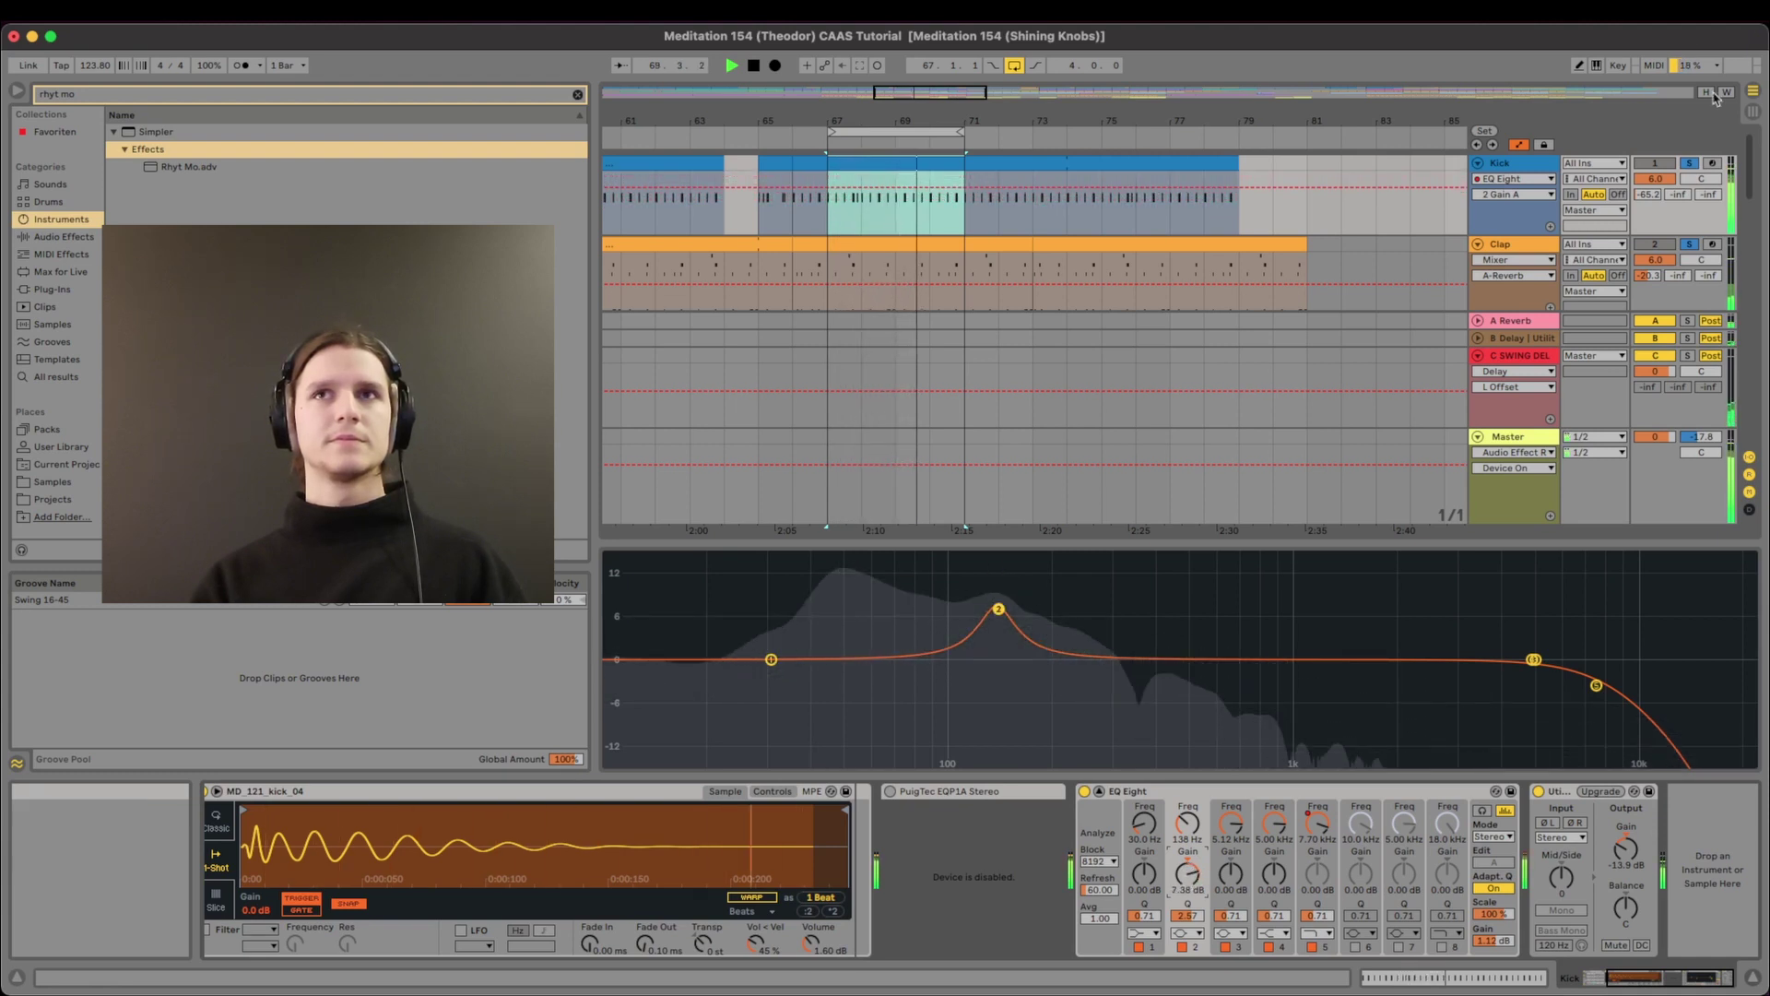
left_click(1690, 163)
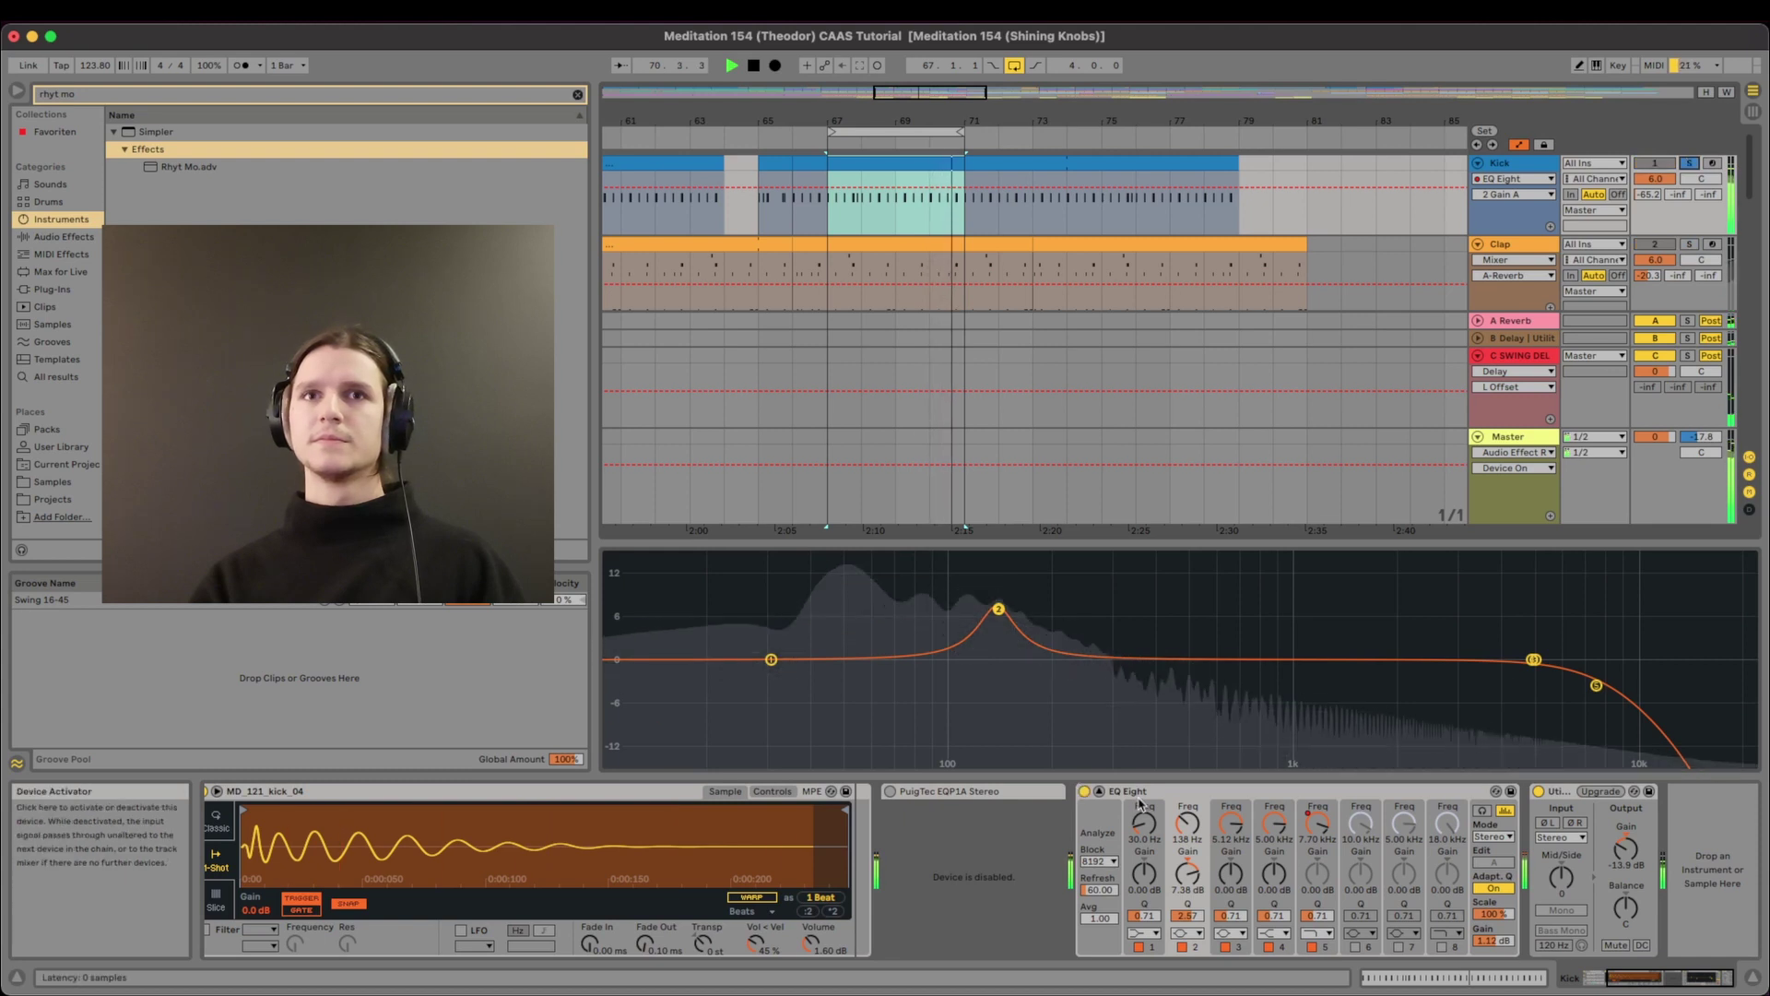
left_click_drag(1188, 871, 1187, 937)
mouse_move(1187, 871)
left_mouse_down()
mouse_move(1188, 788)
mouse_move(1187, 868)
left_mouse_up()
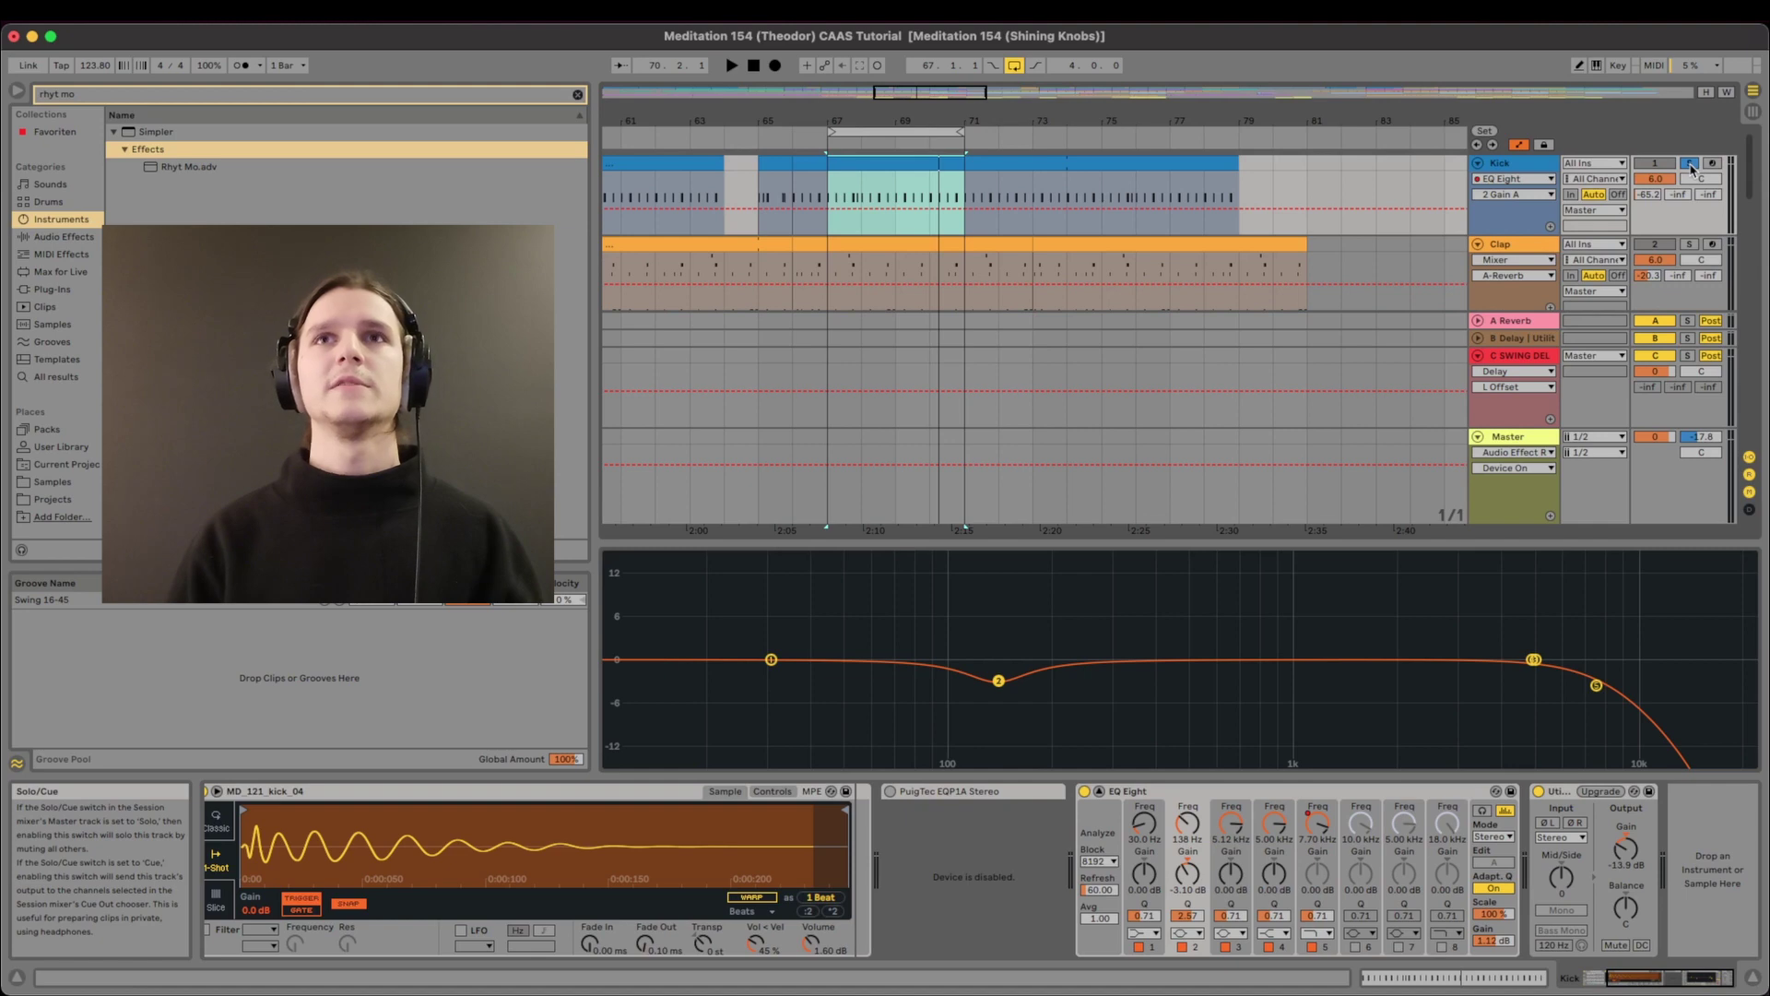
Play the full mix without solos, hide the detail view and move the four-bar loop to bar 69 over the Vox1 clip.
key("space")
key("super+alt+l")
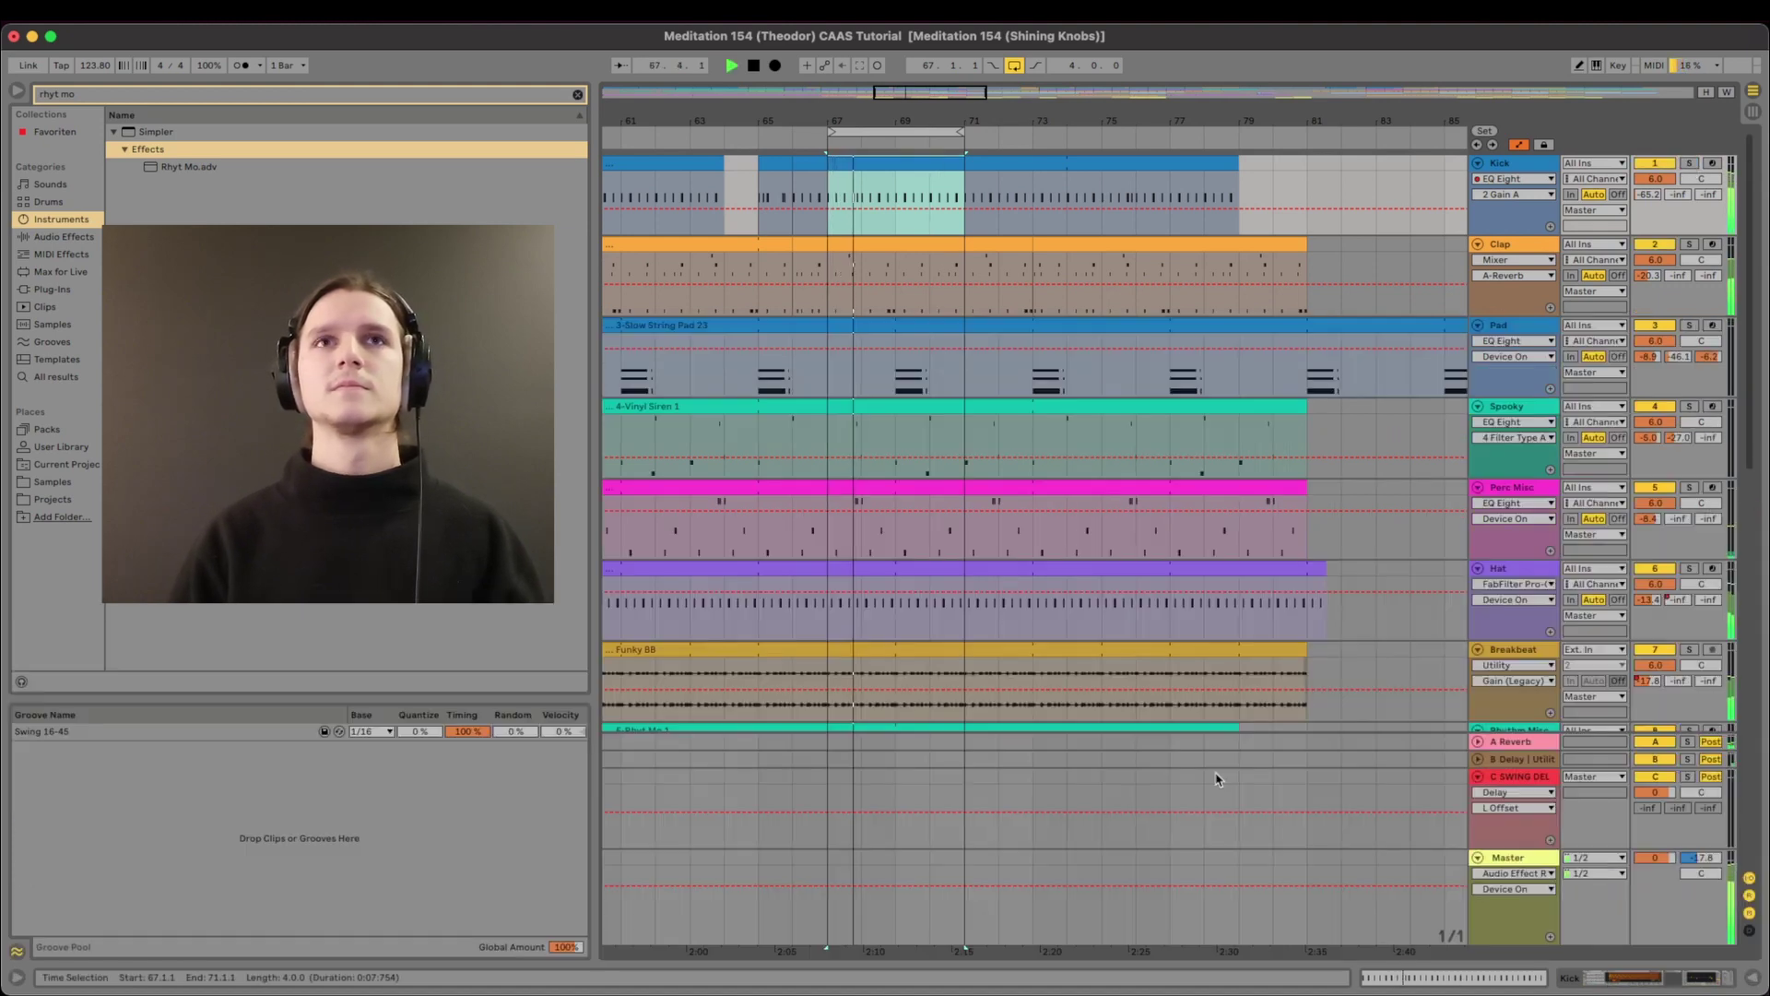
scroll(1198, 600, "down", 10)
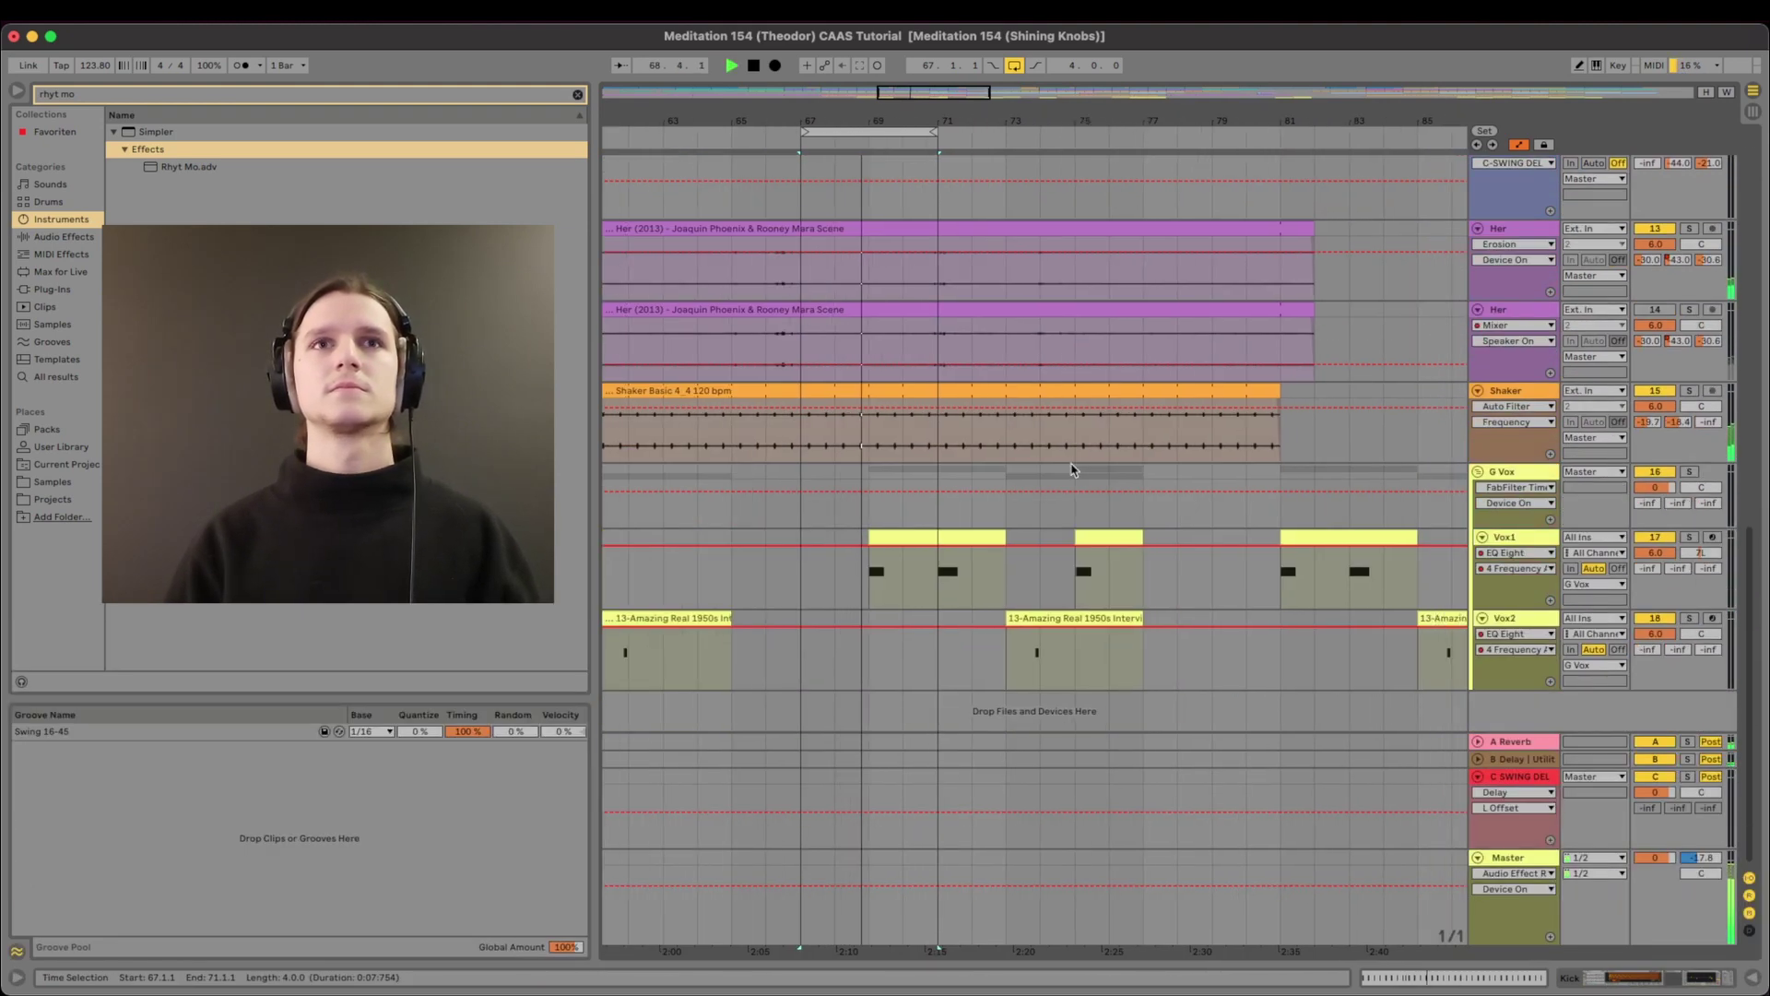
left_click_drag(854, 136, 922, 136)
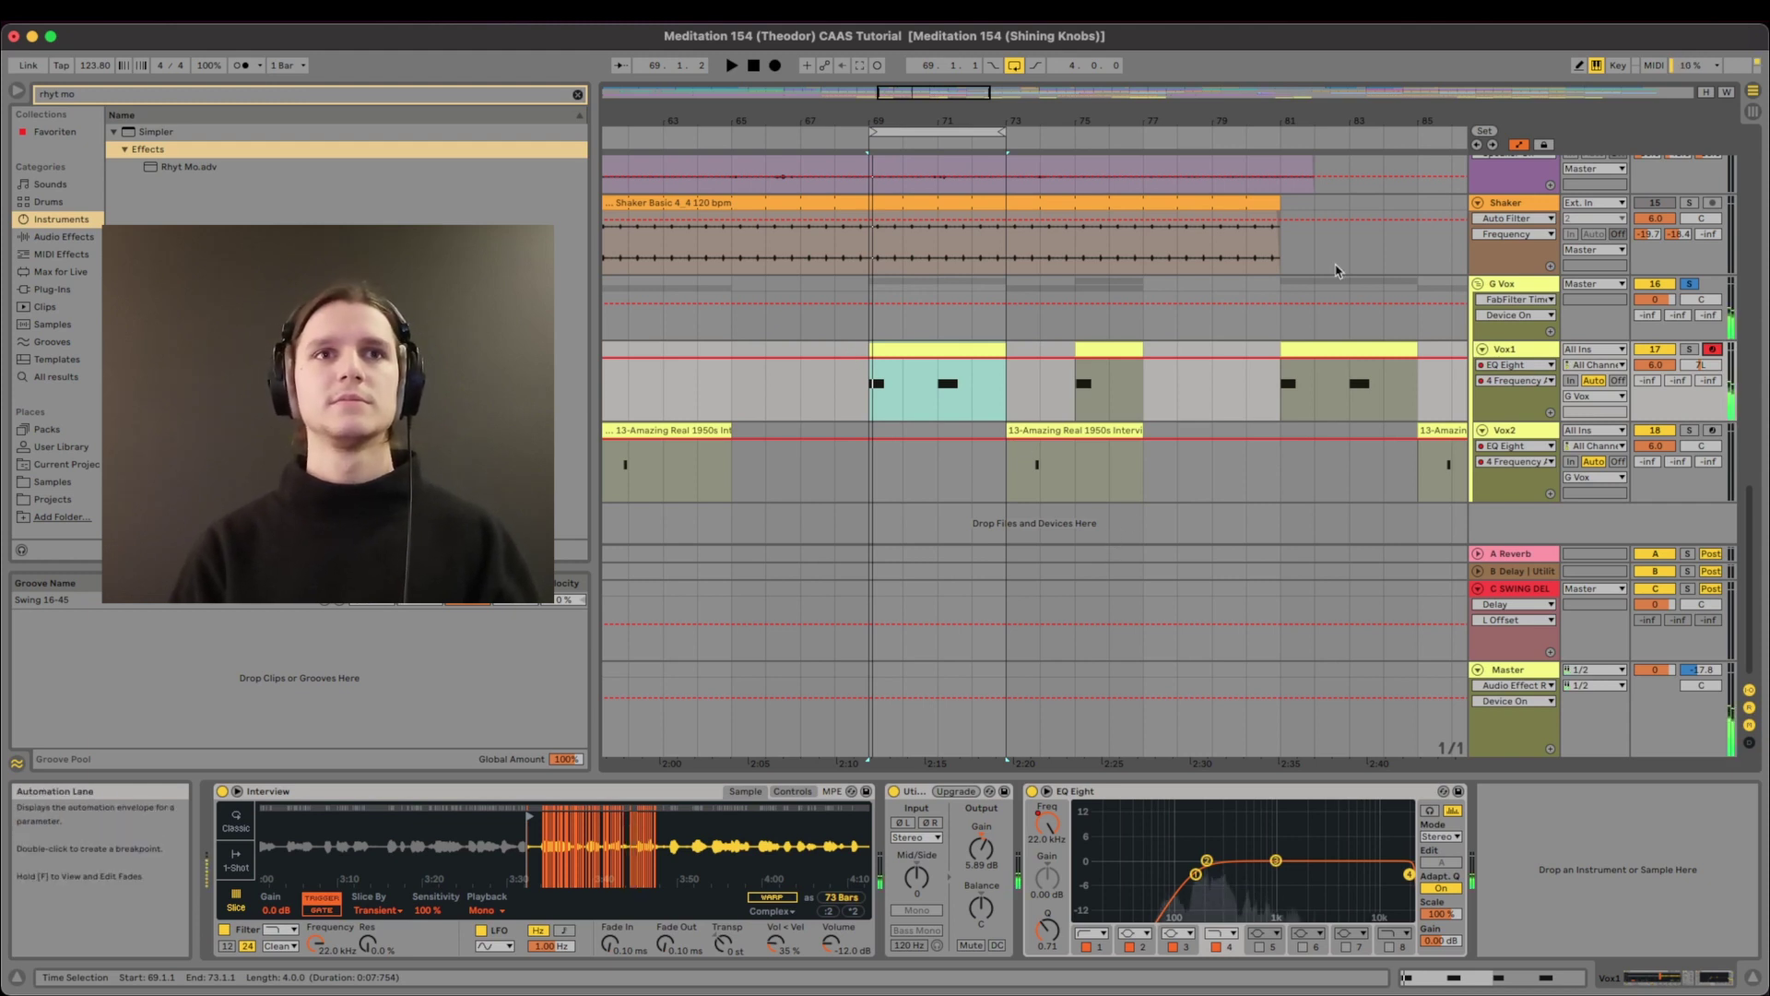
Trigger an Interview sample slice on the armed Vox1 track and examine its clip at bar 69 and its devices.
key("x")
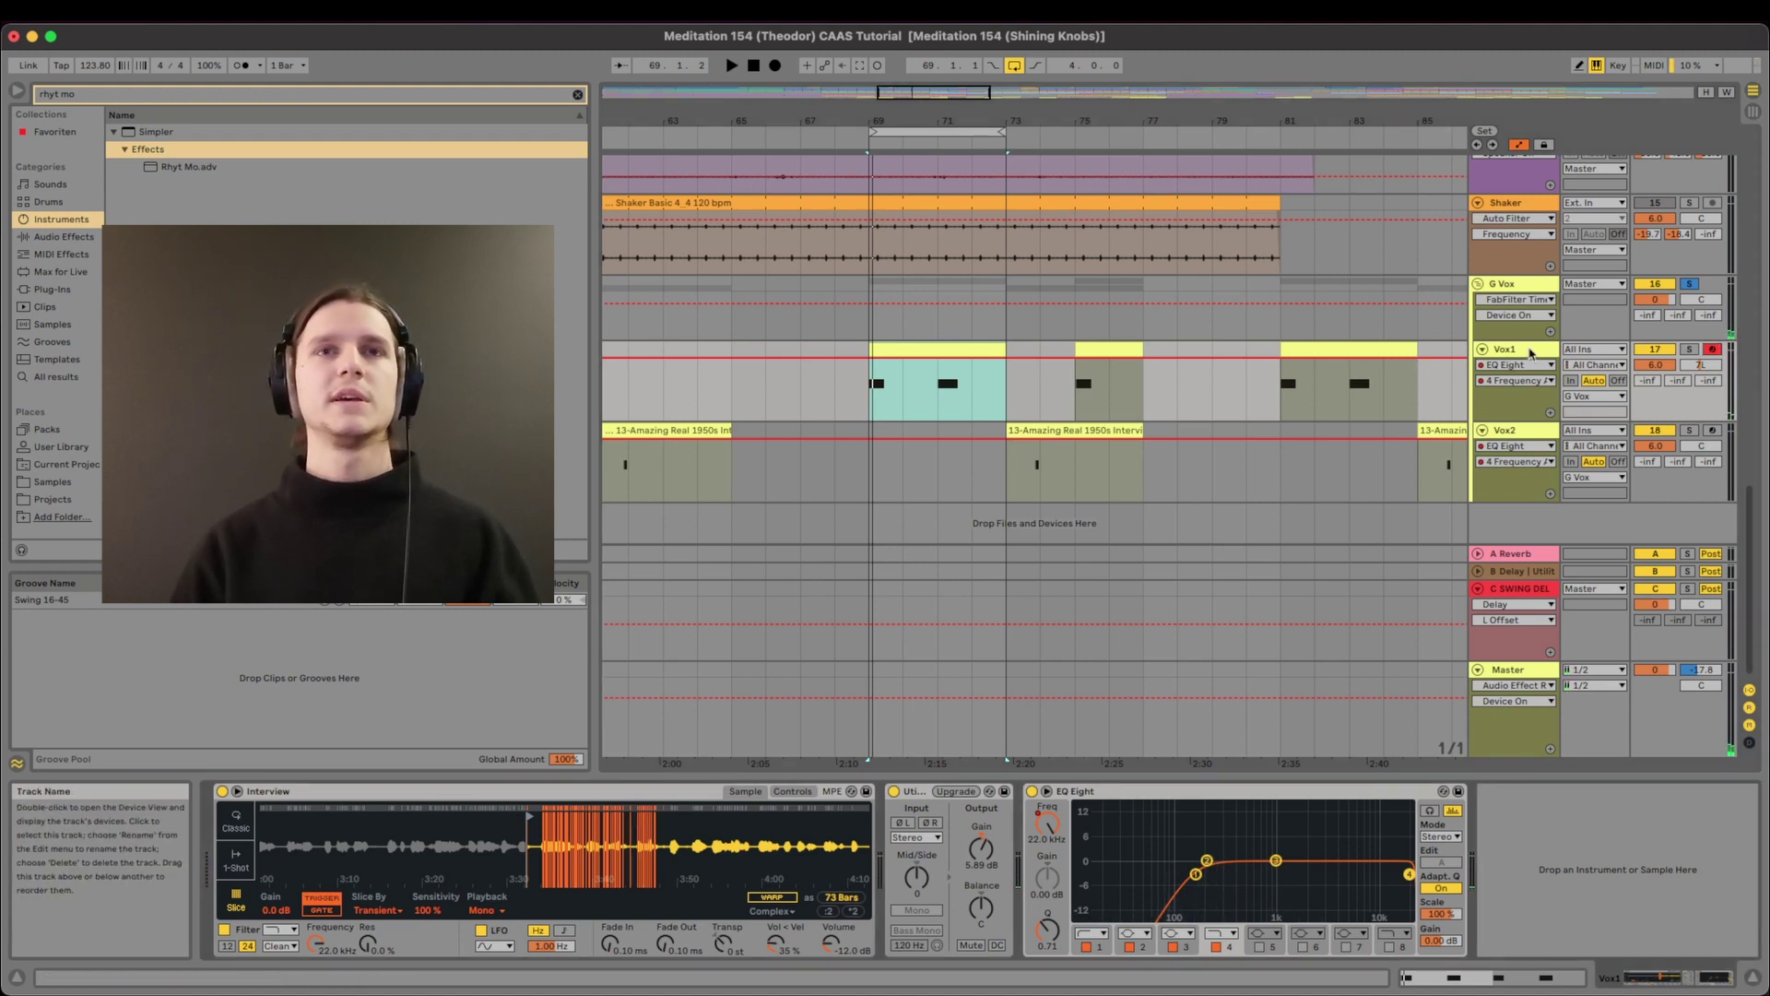
double_click(884, 348)
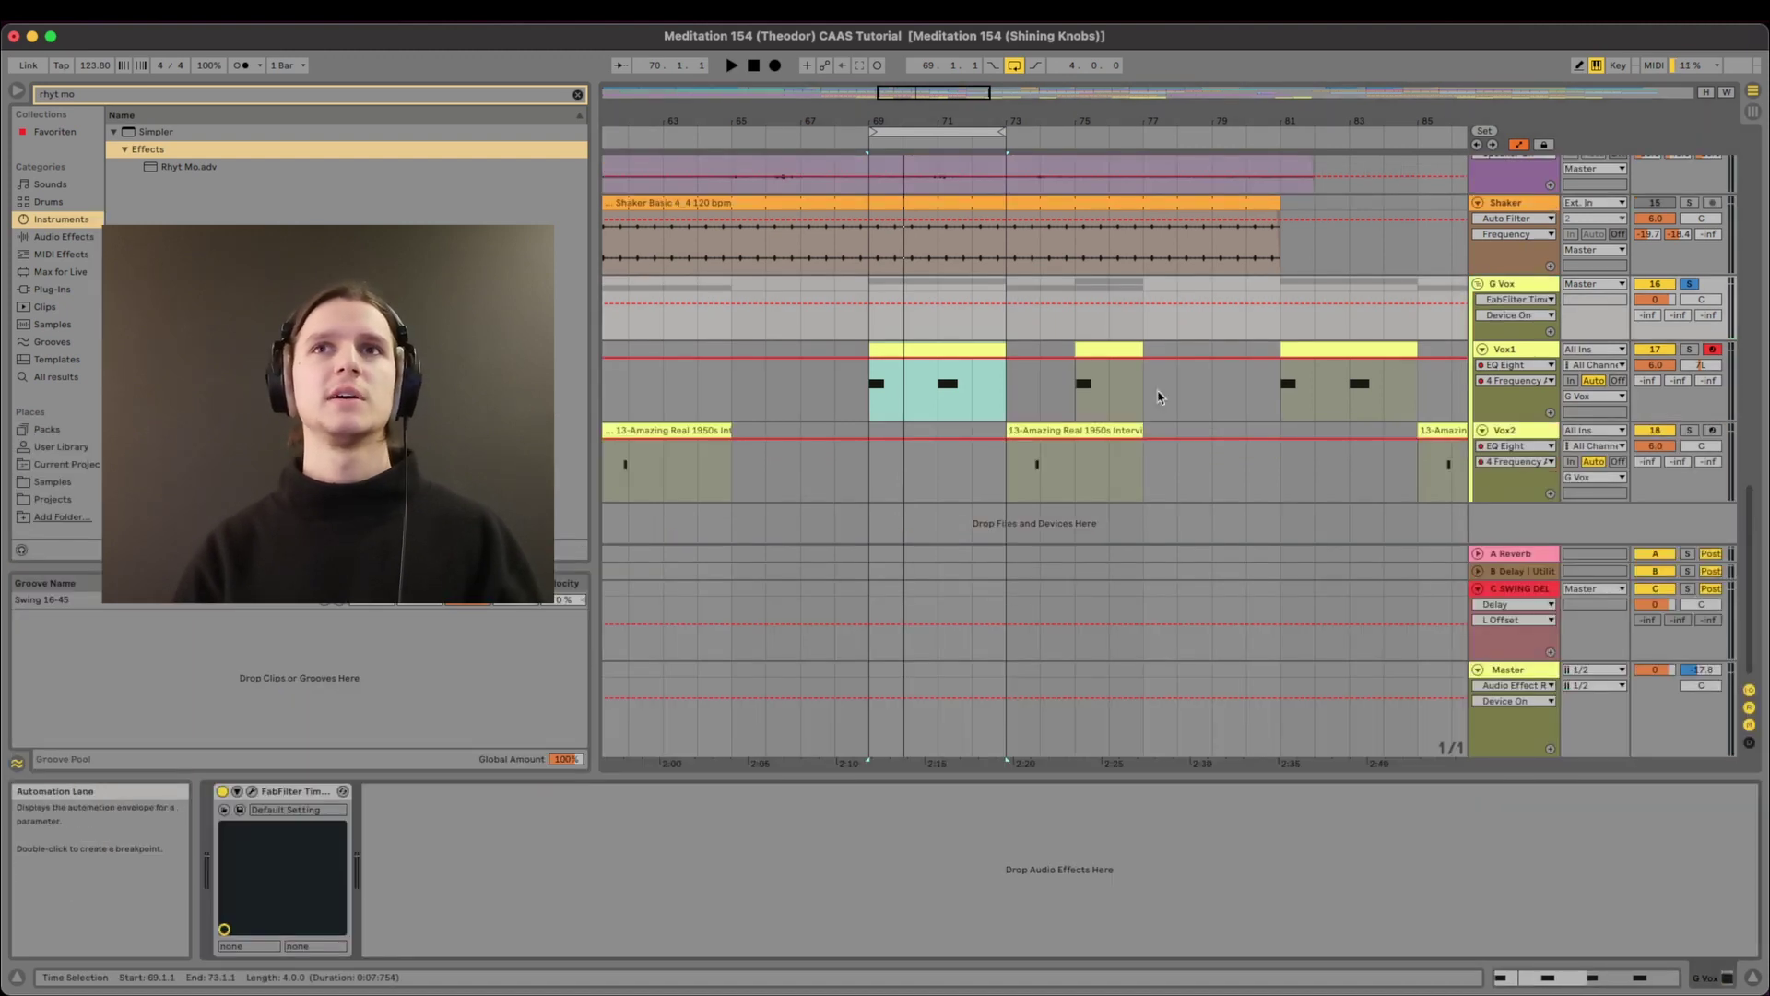
left_click(1512, 351)
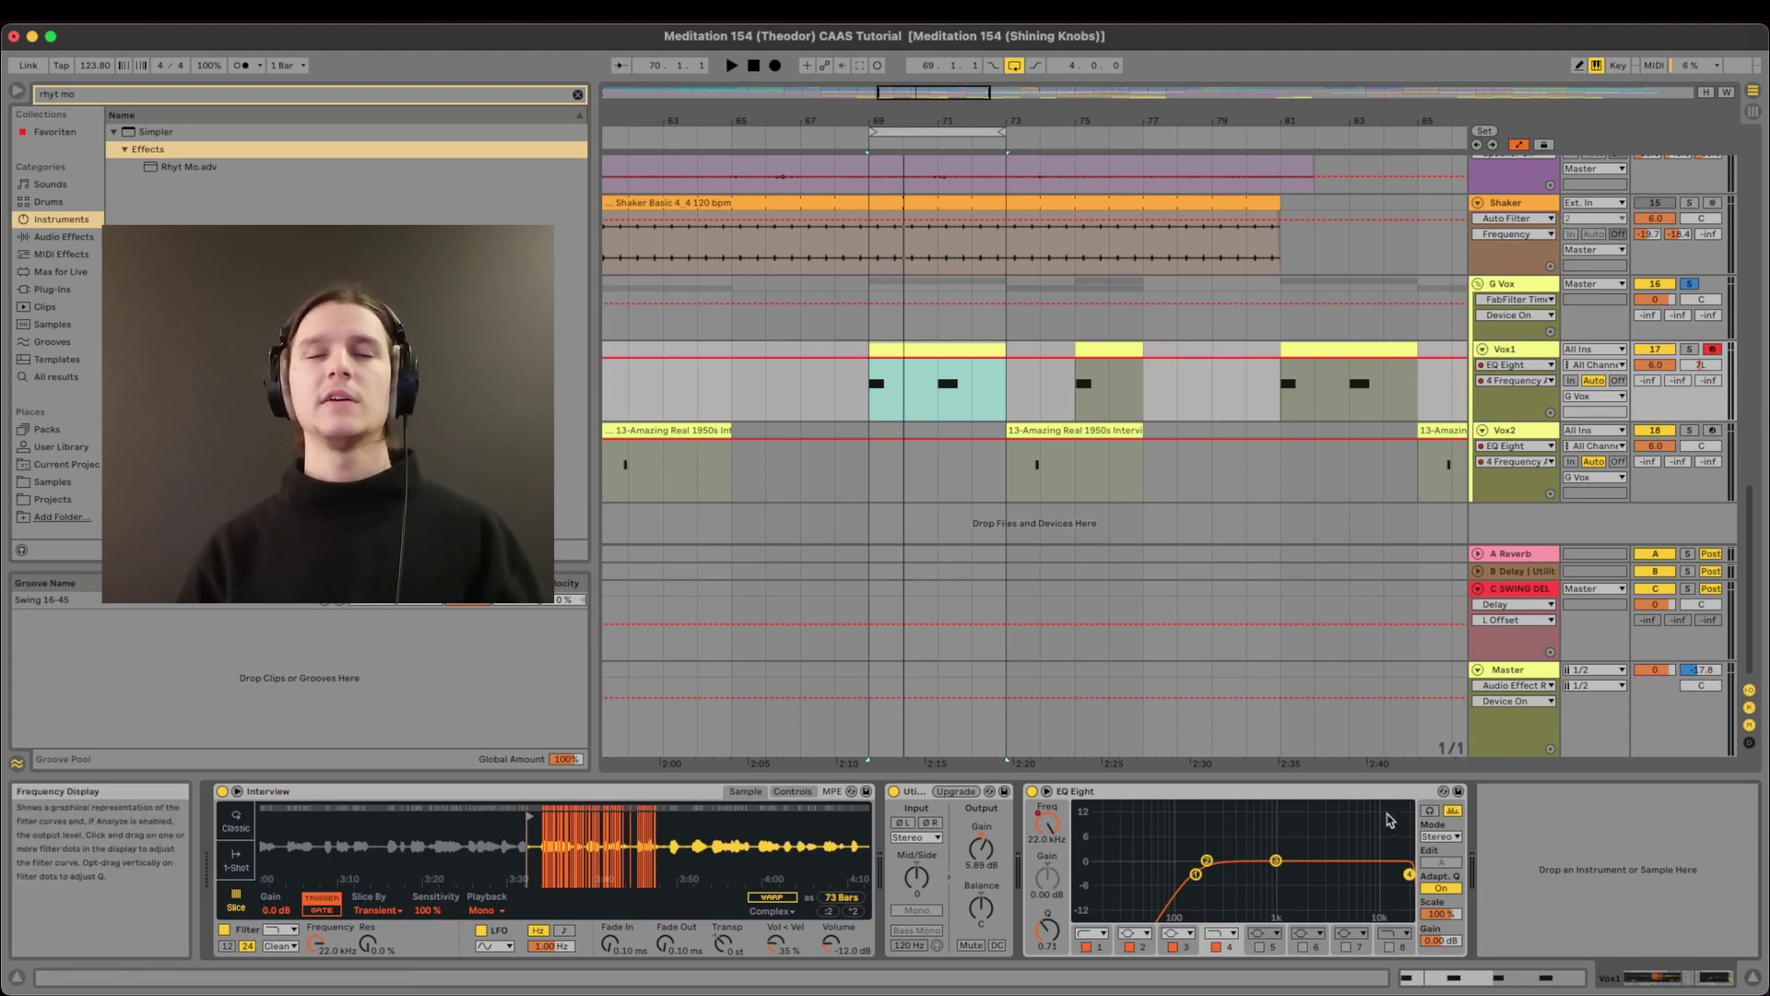
left_click(868, 401)
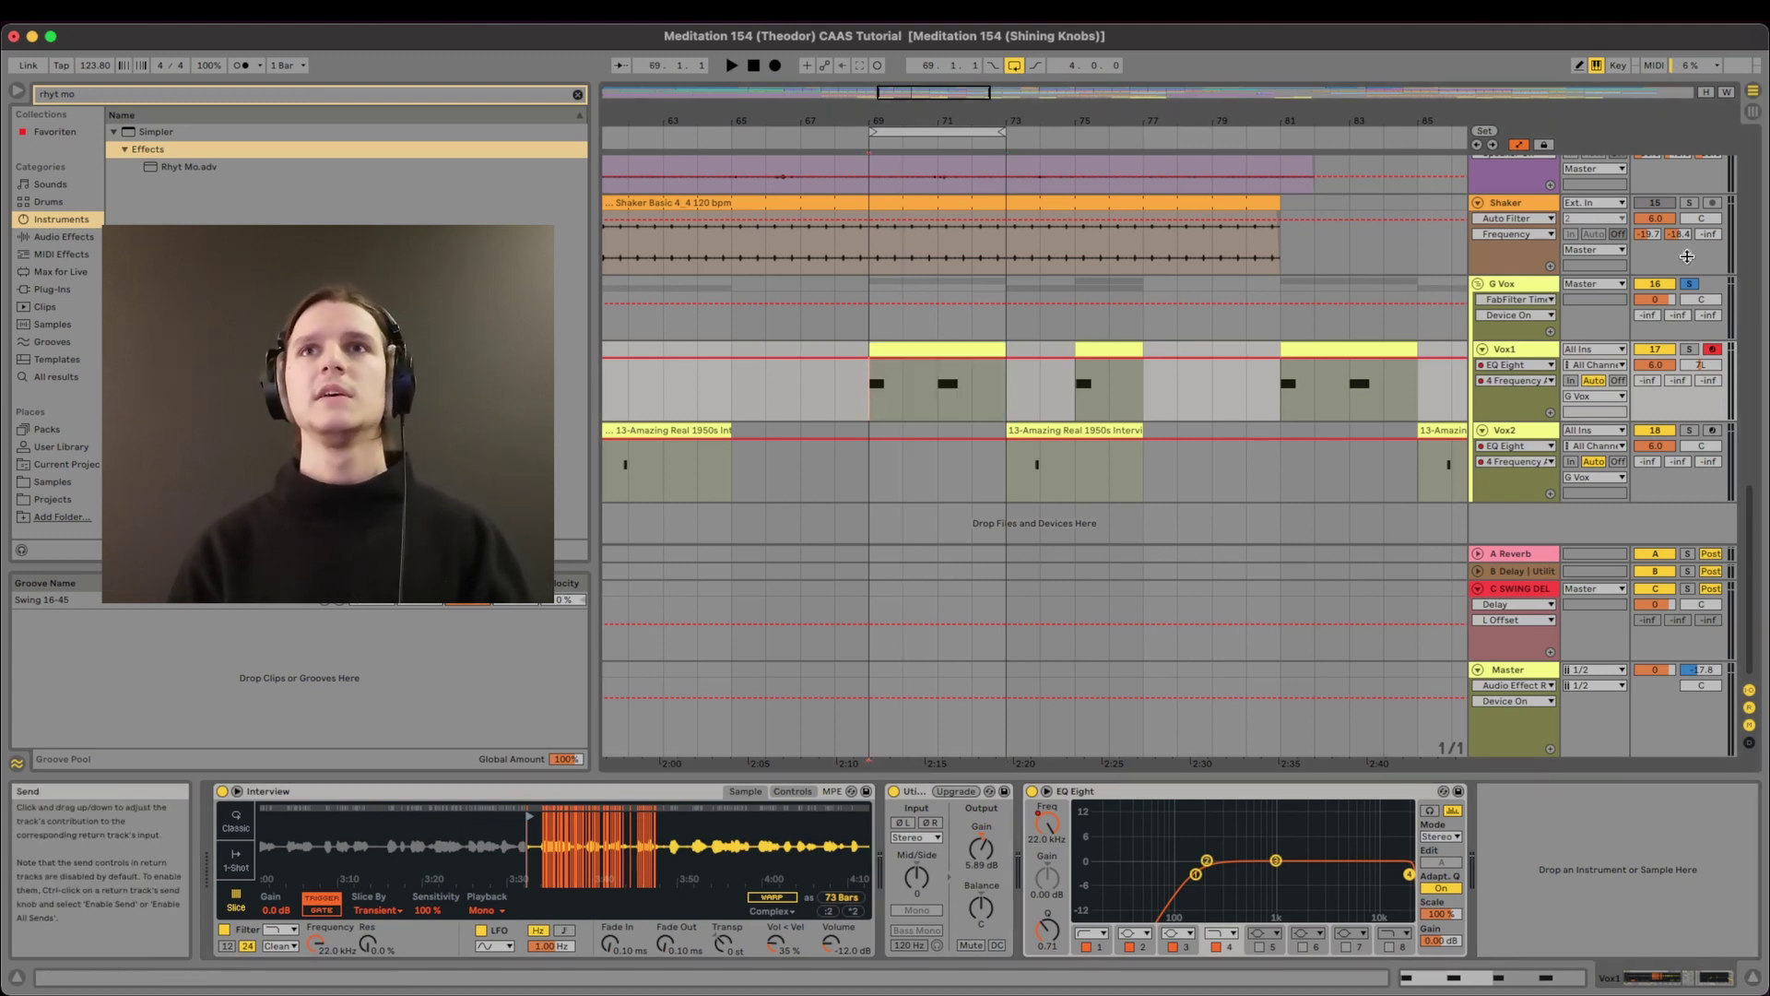
Open the Shaker Basic 4_4 120 bpm clip with the Shaker track soloed.
scroll(1666, 334, "up", 2)
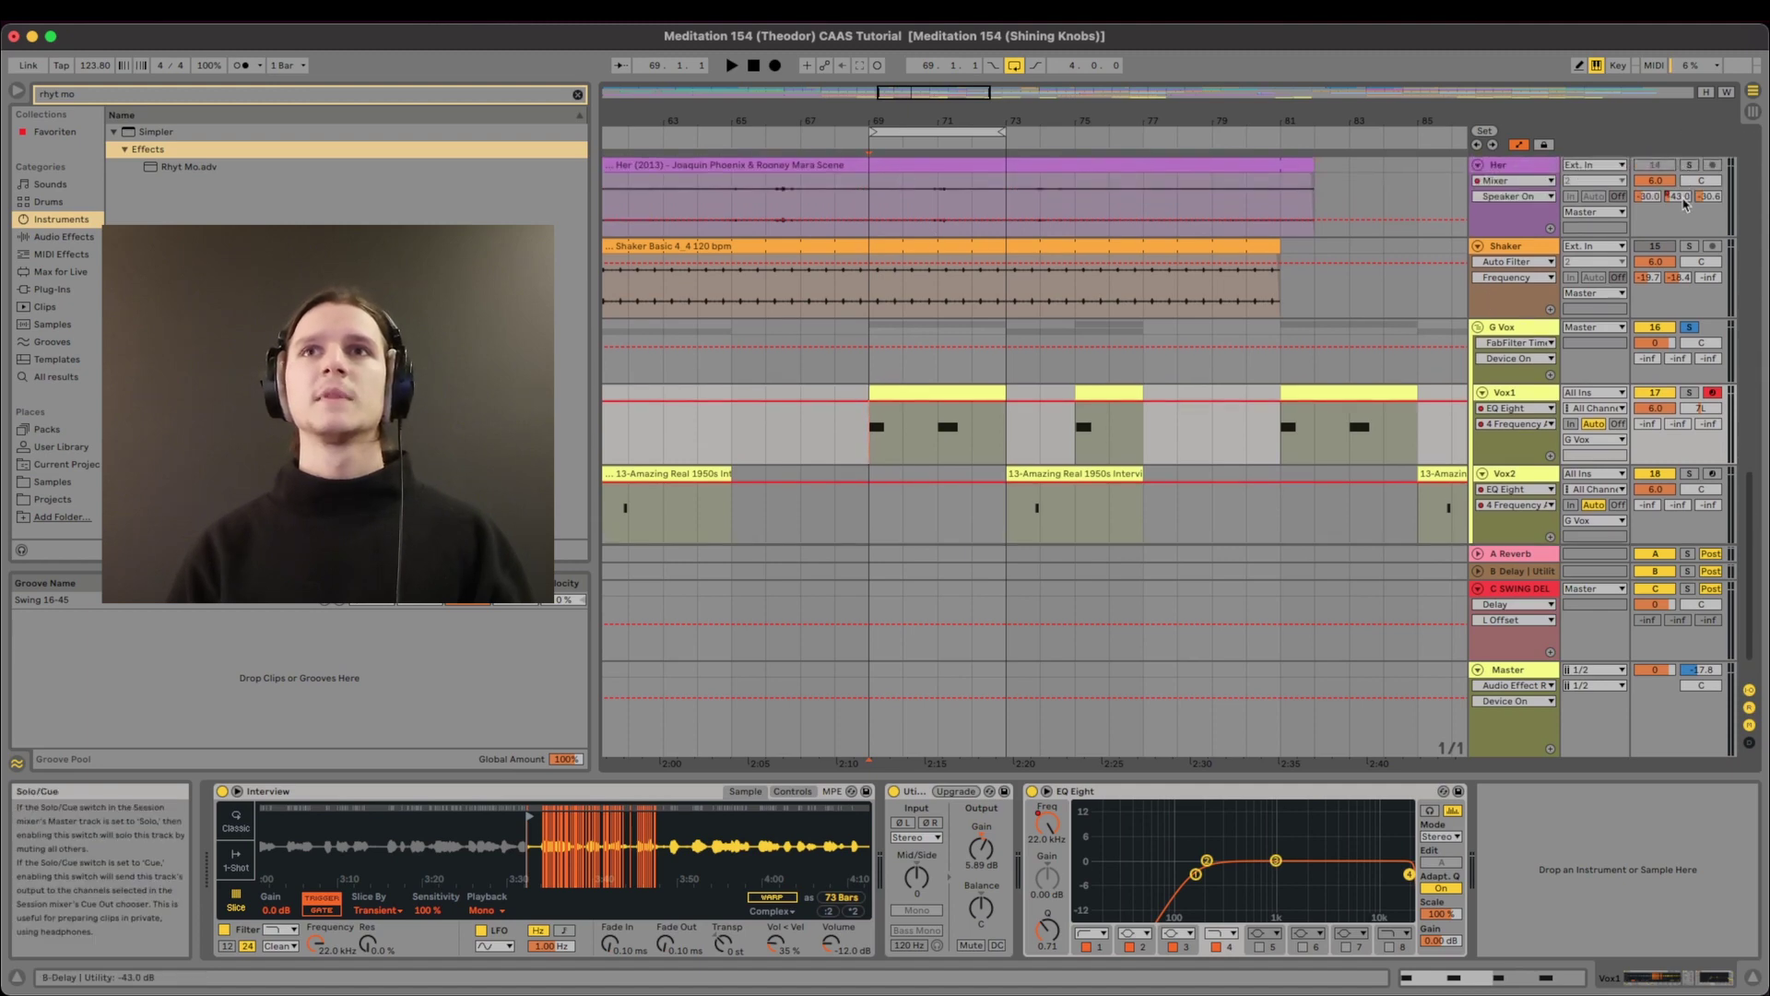
double_click(972, 247)
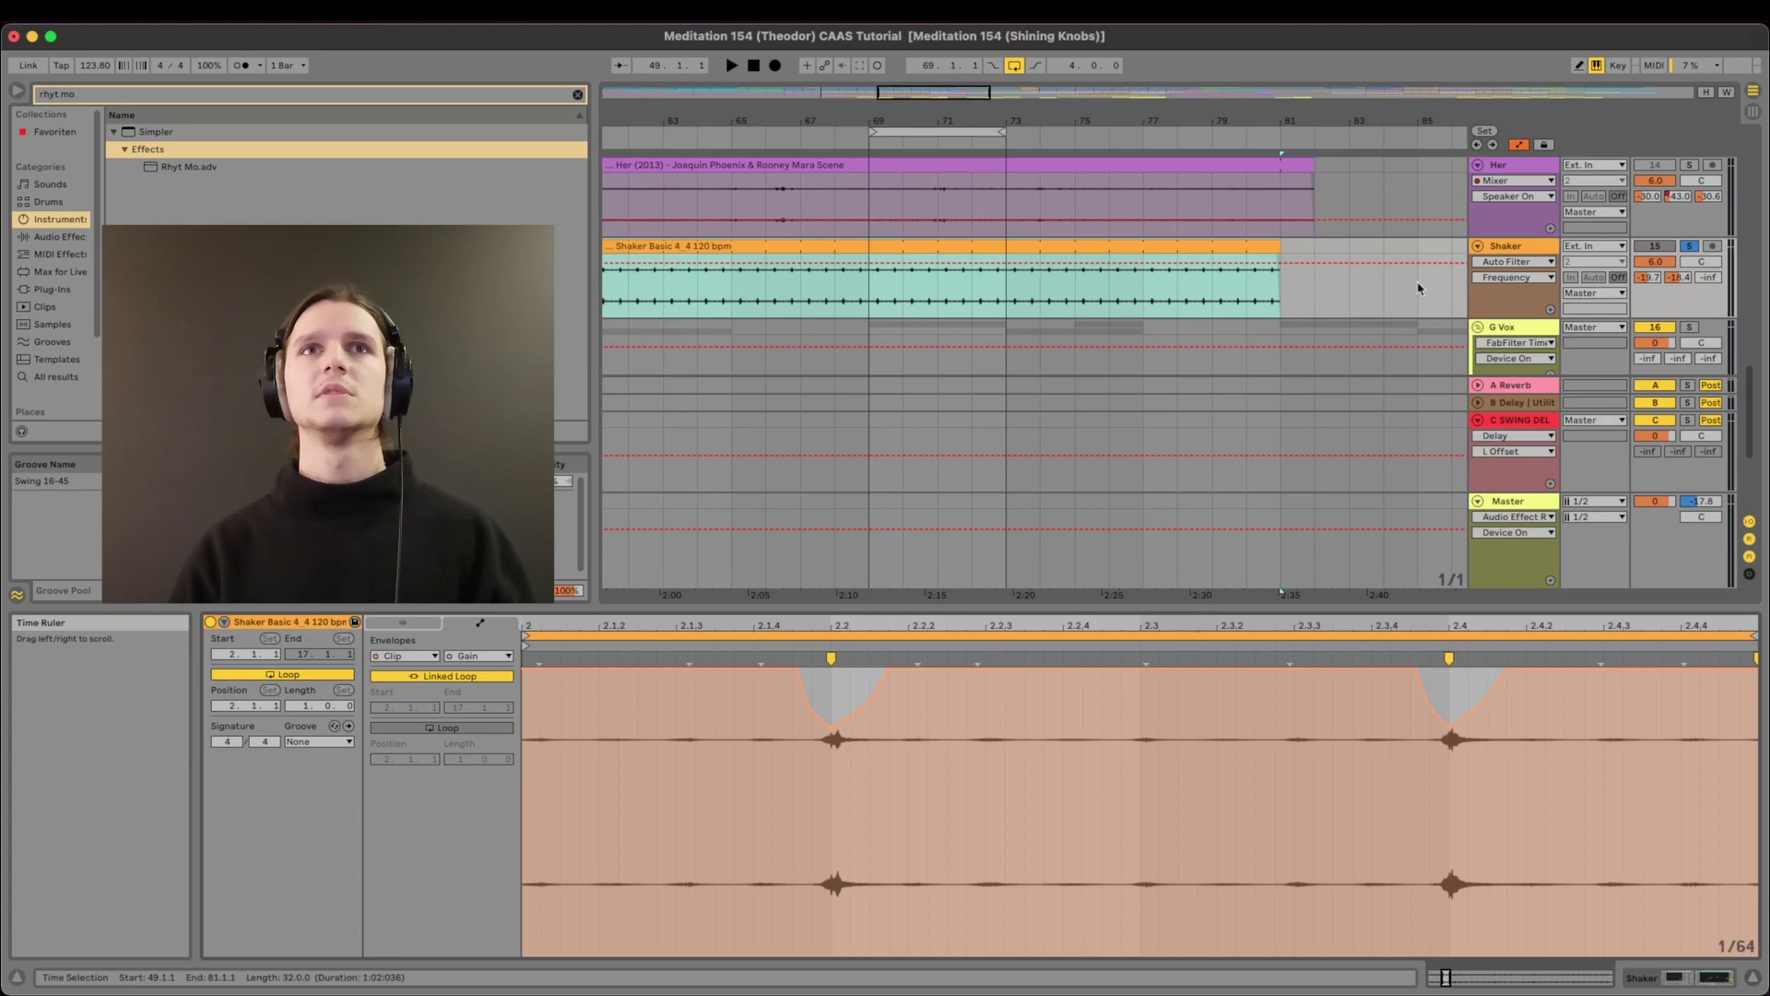
scroll(1115, 221, "up", 3)
scroll(1110, 225, "down", 2)
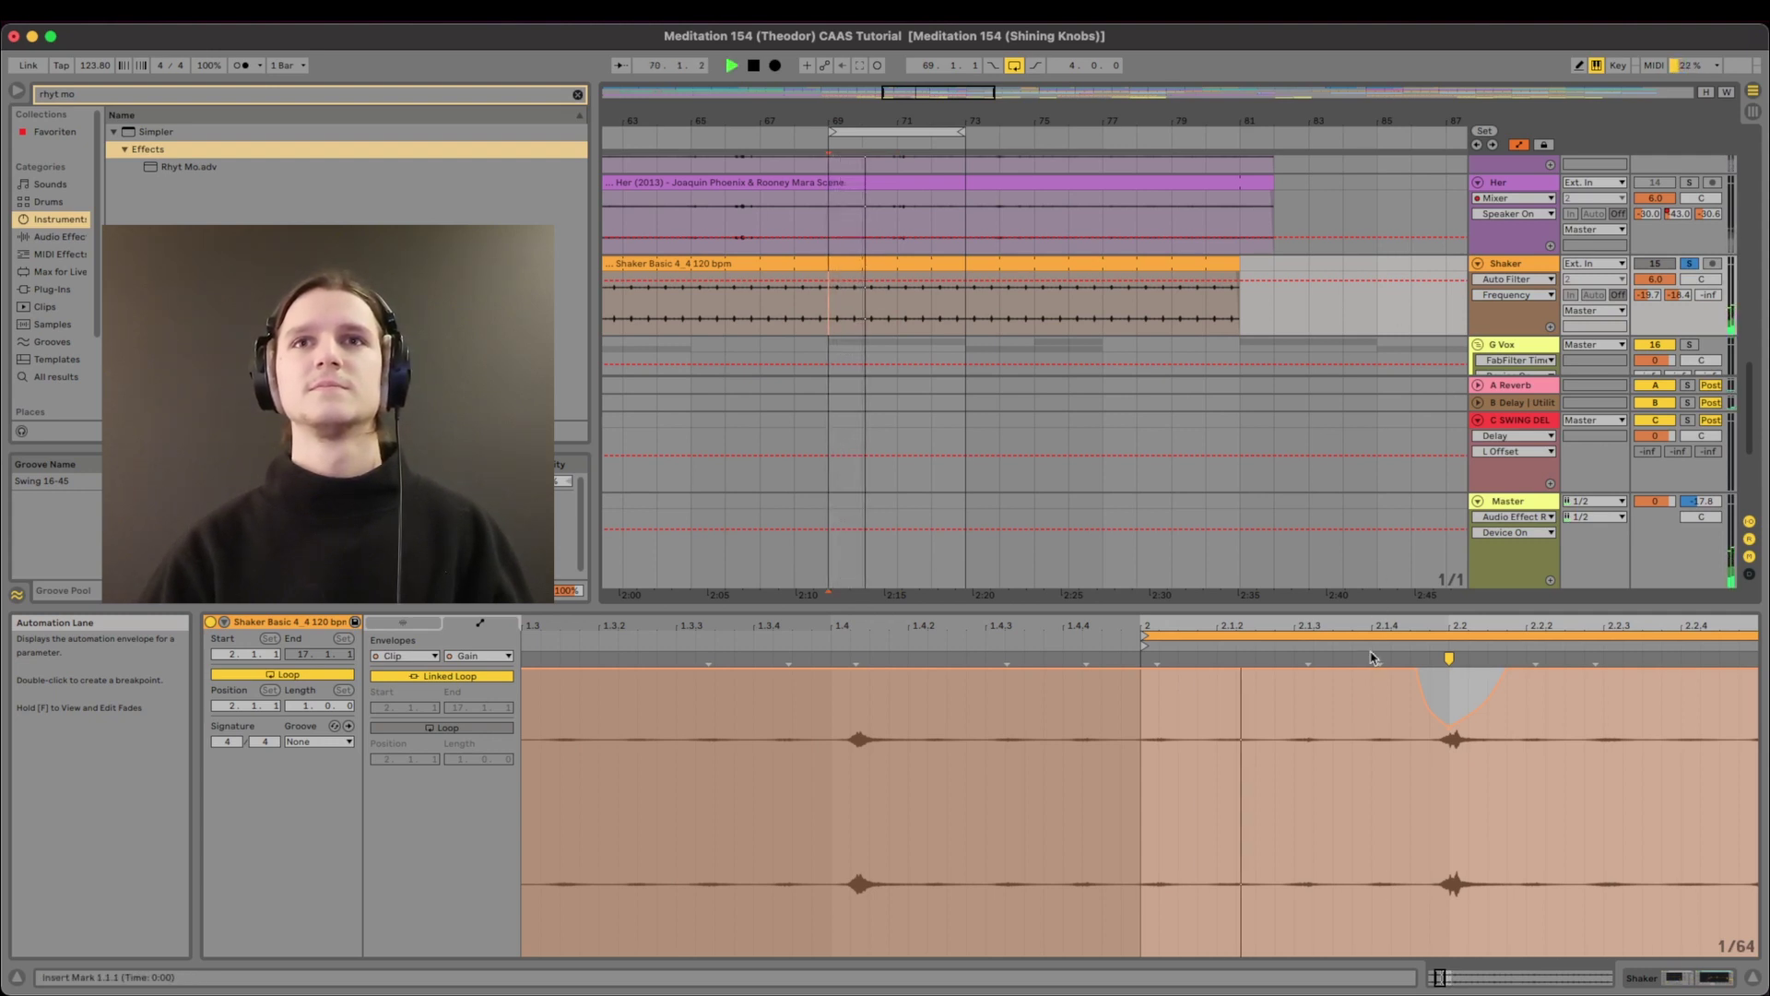
Examine the Shaker clip's gain envelope around beats 2.2 and 2.4, play the loop again and unsolo the track.
left_click_drag(1435, 629, 953, 679)
scroll(1169, 861, "right", 1)
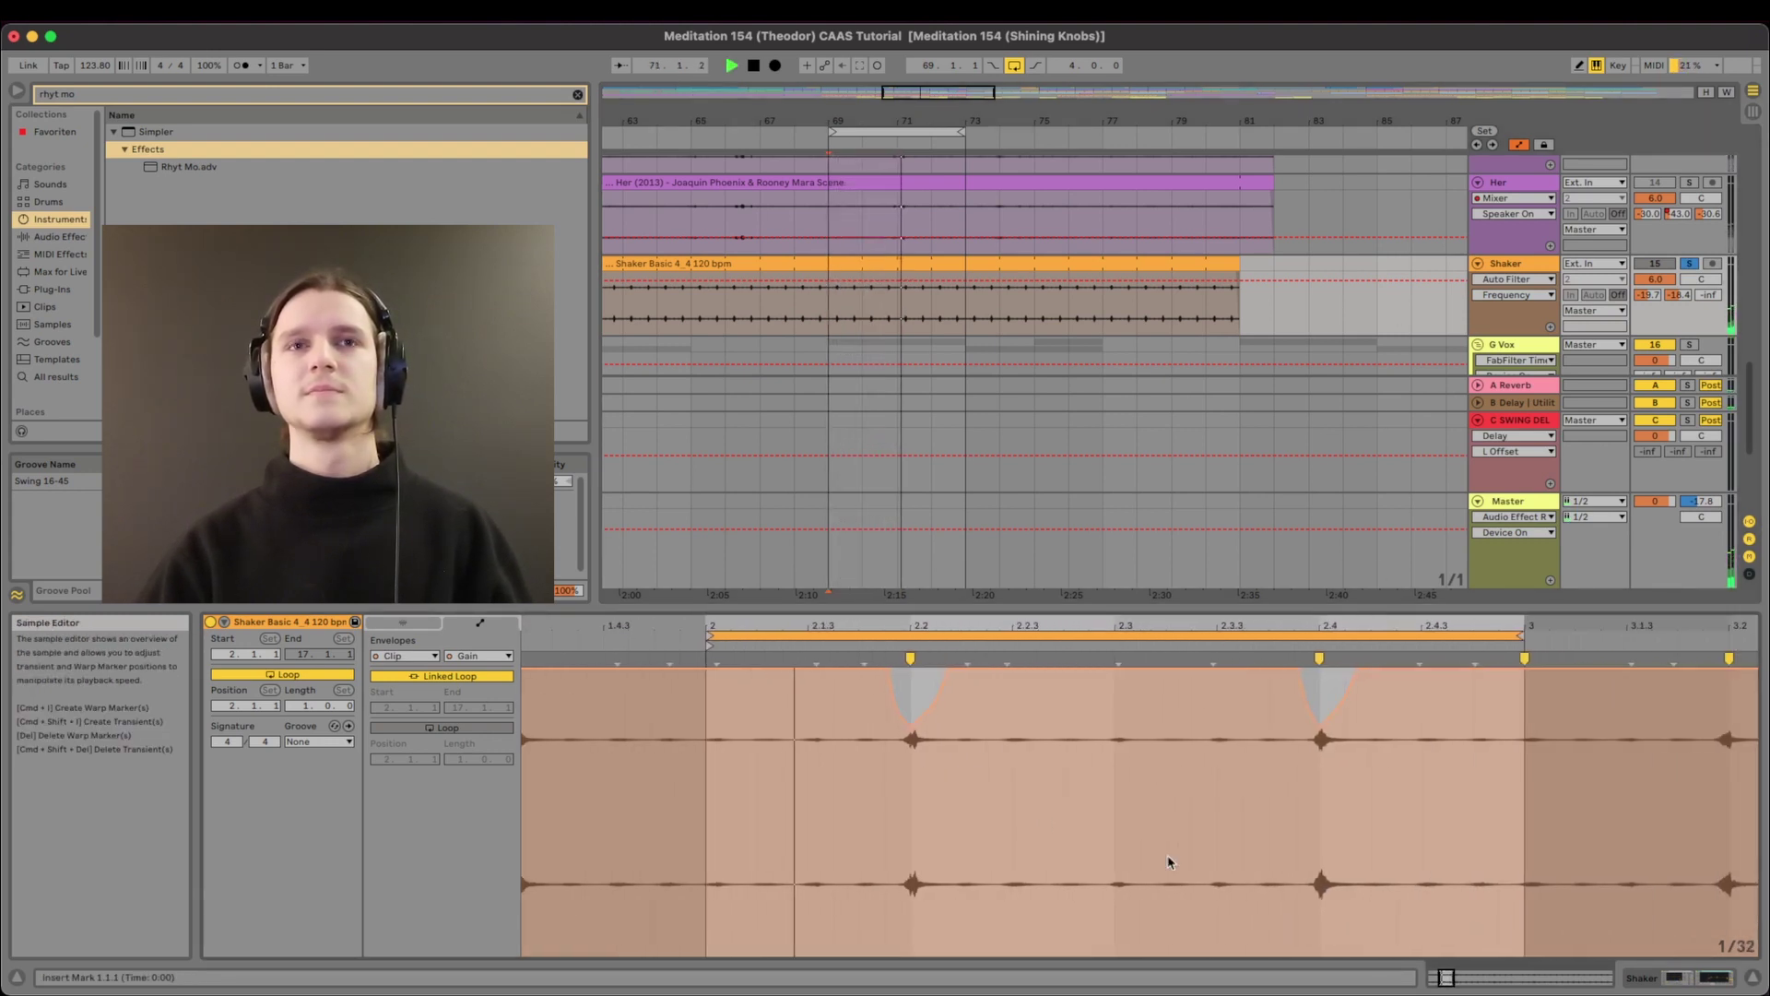
key("space")
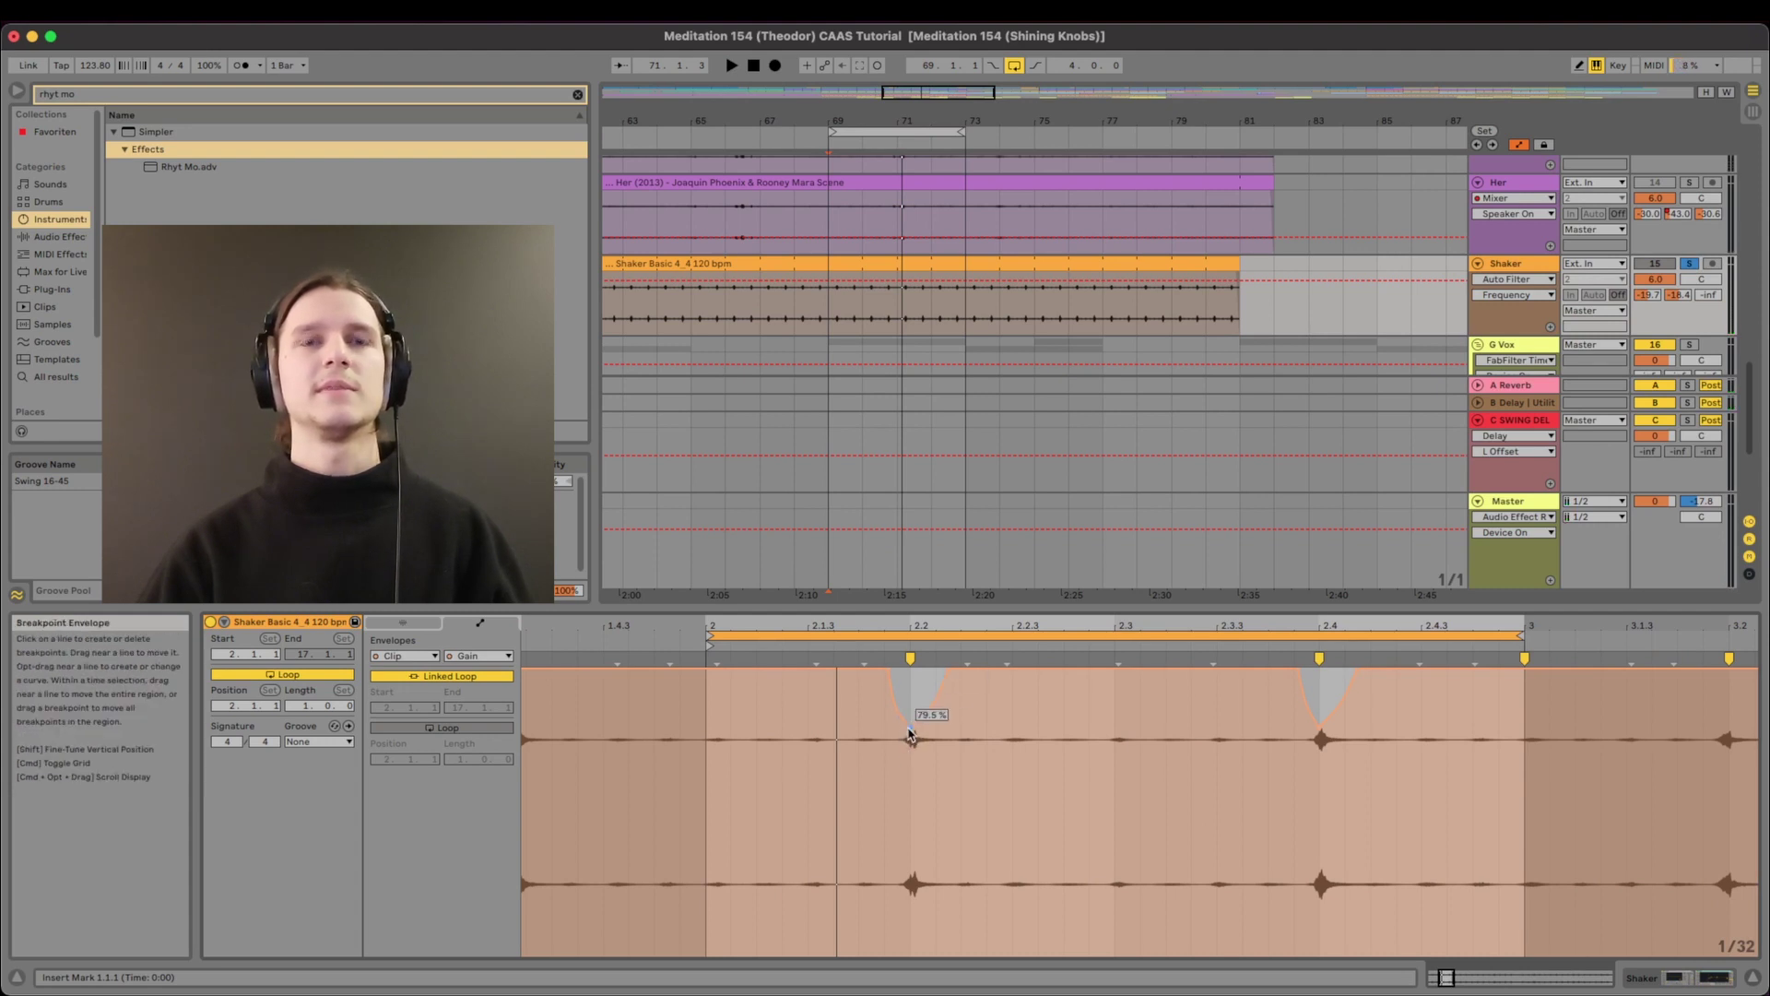
left_click(908, 731)
key("space")
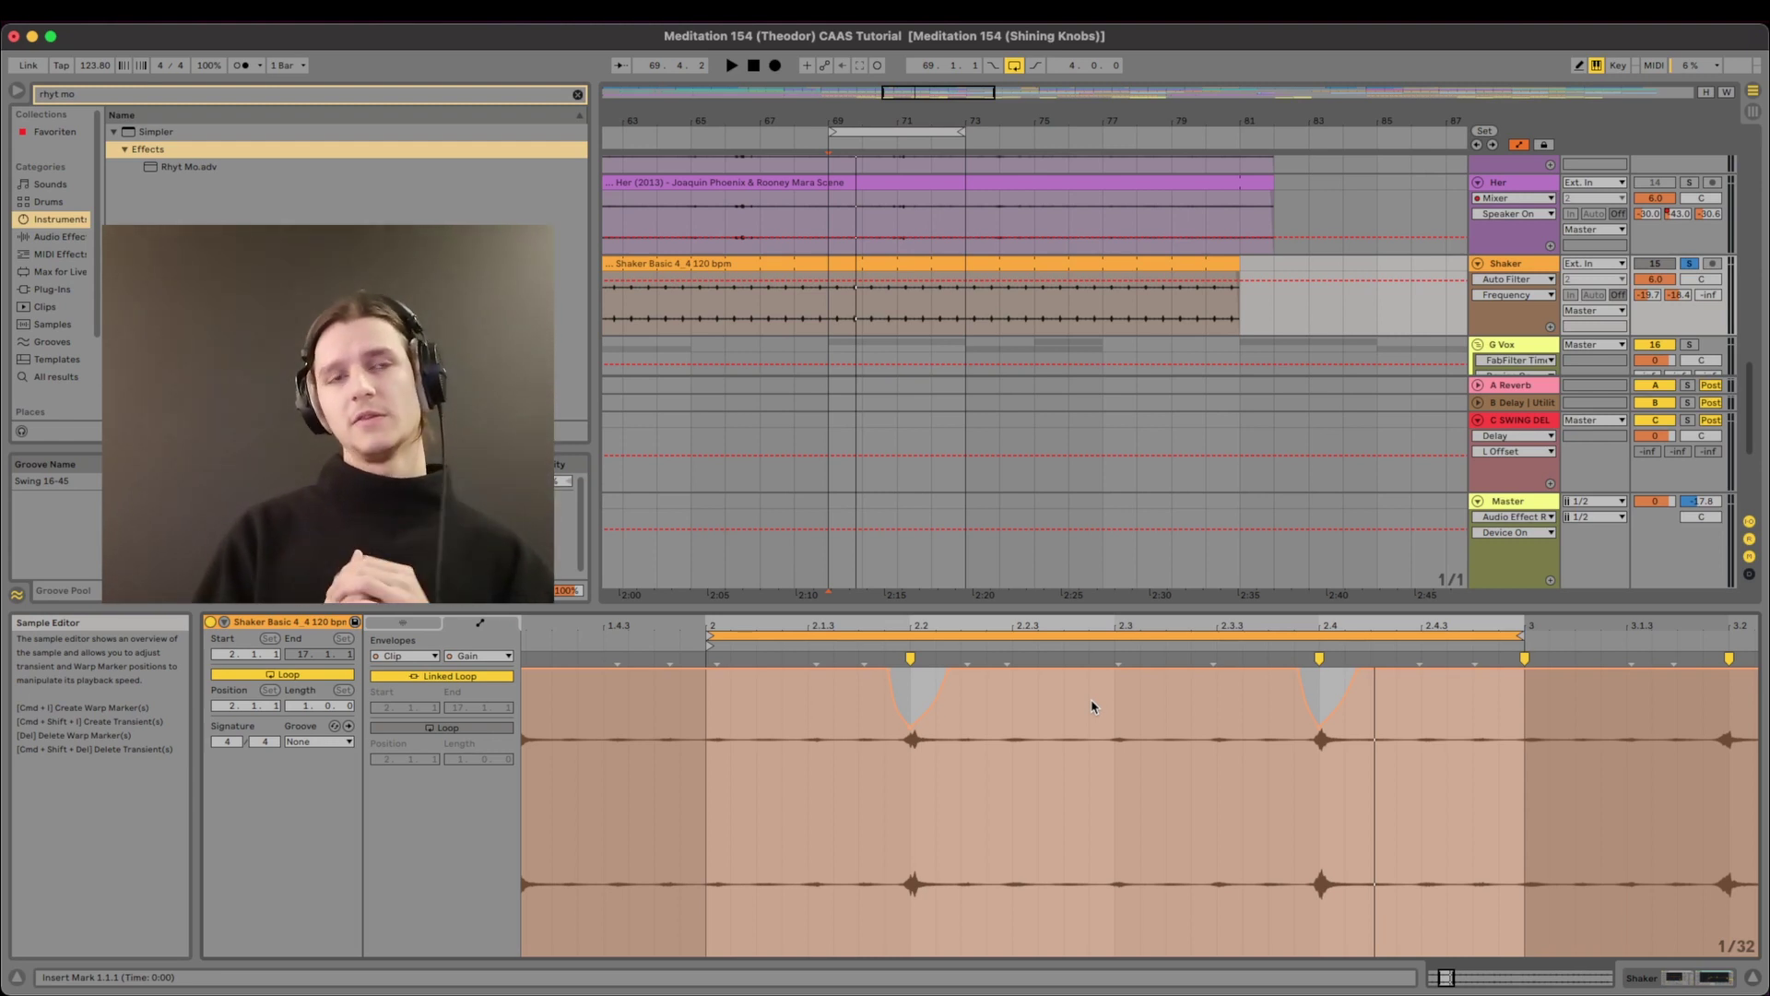
left_click(1687, 263)
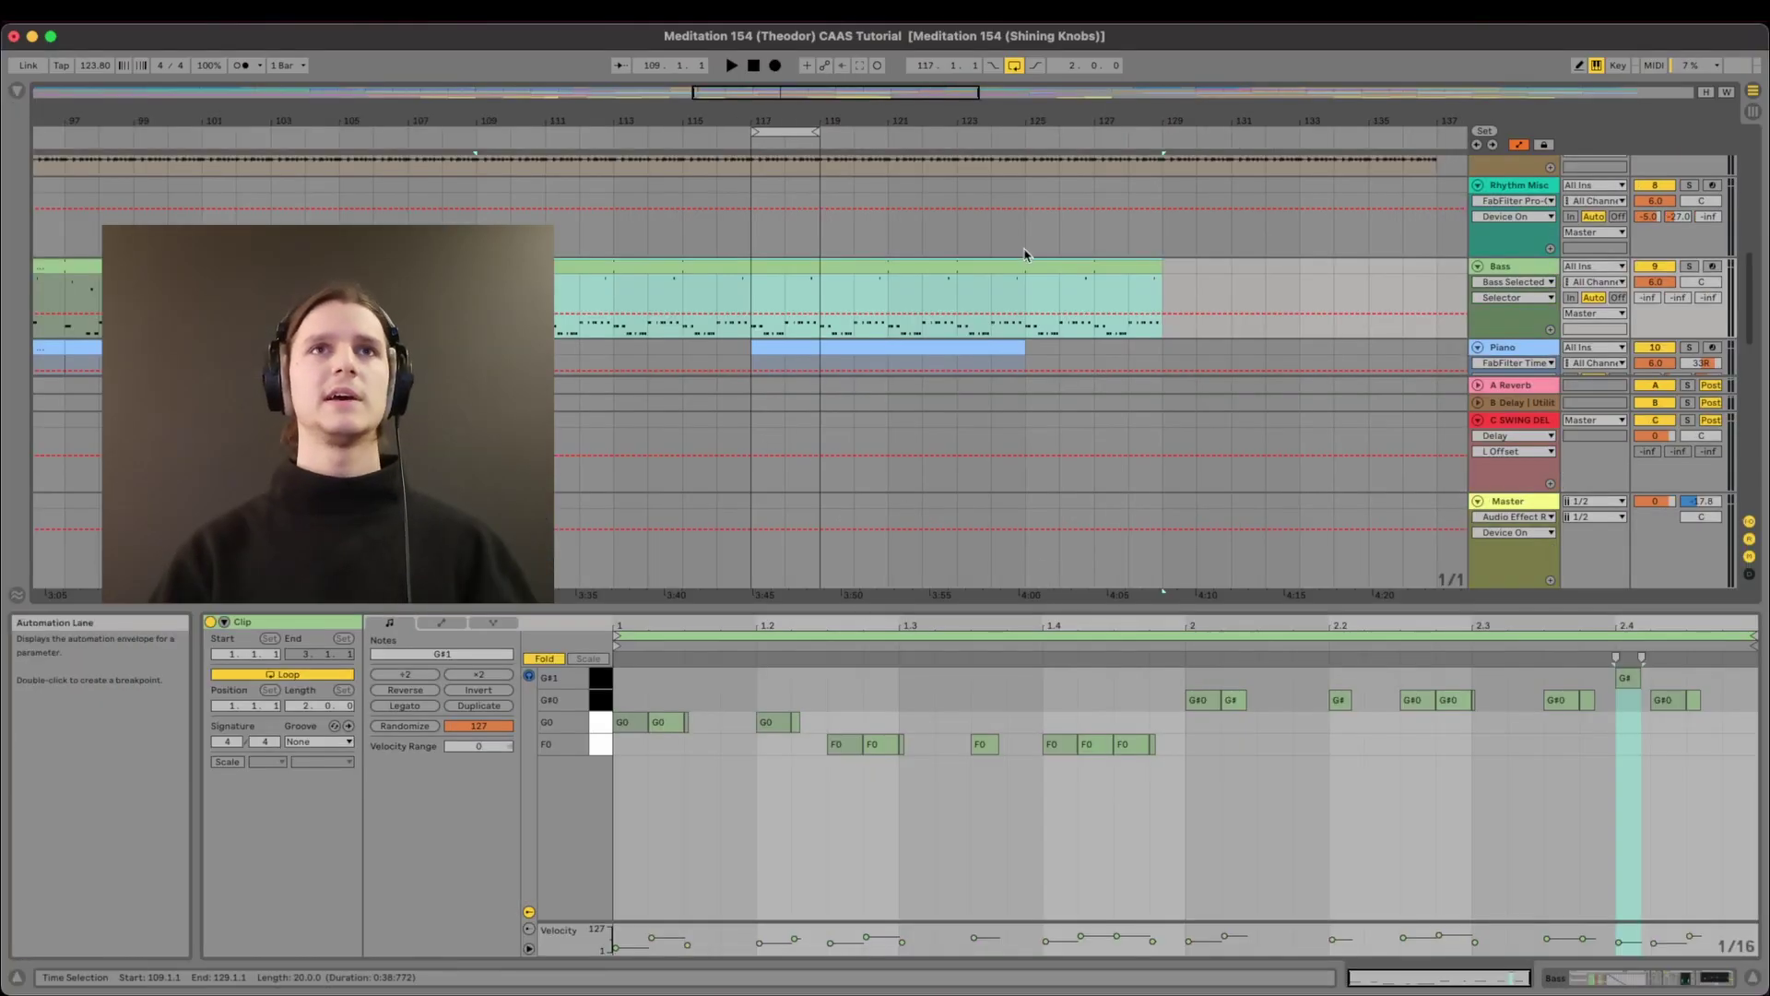
Select all G0 notes in the Bass clip, play it from bar 117 and hide the note editor.
left_click(756, 298)
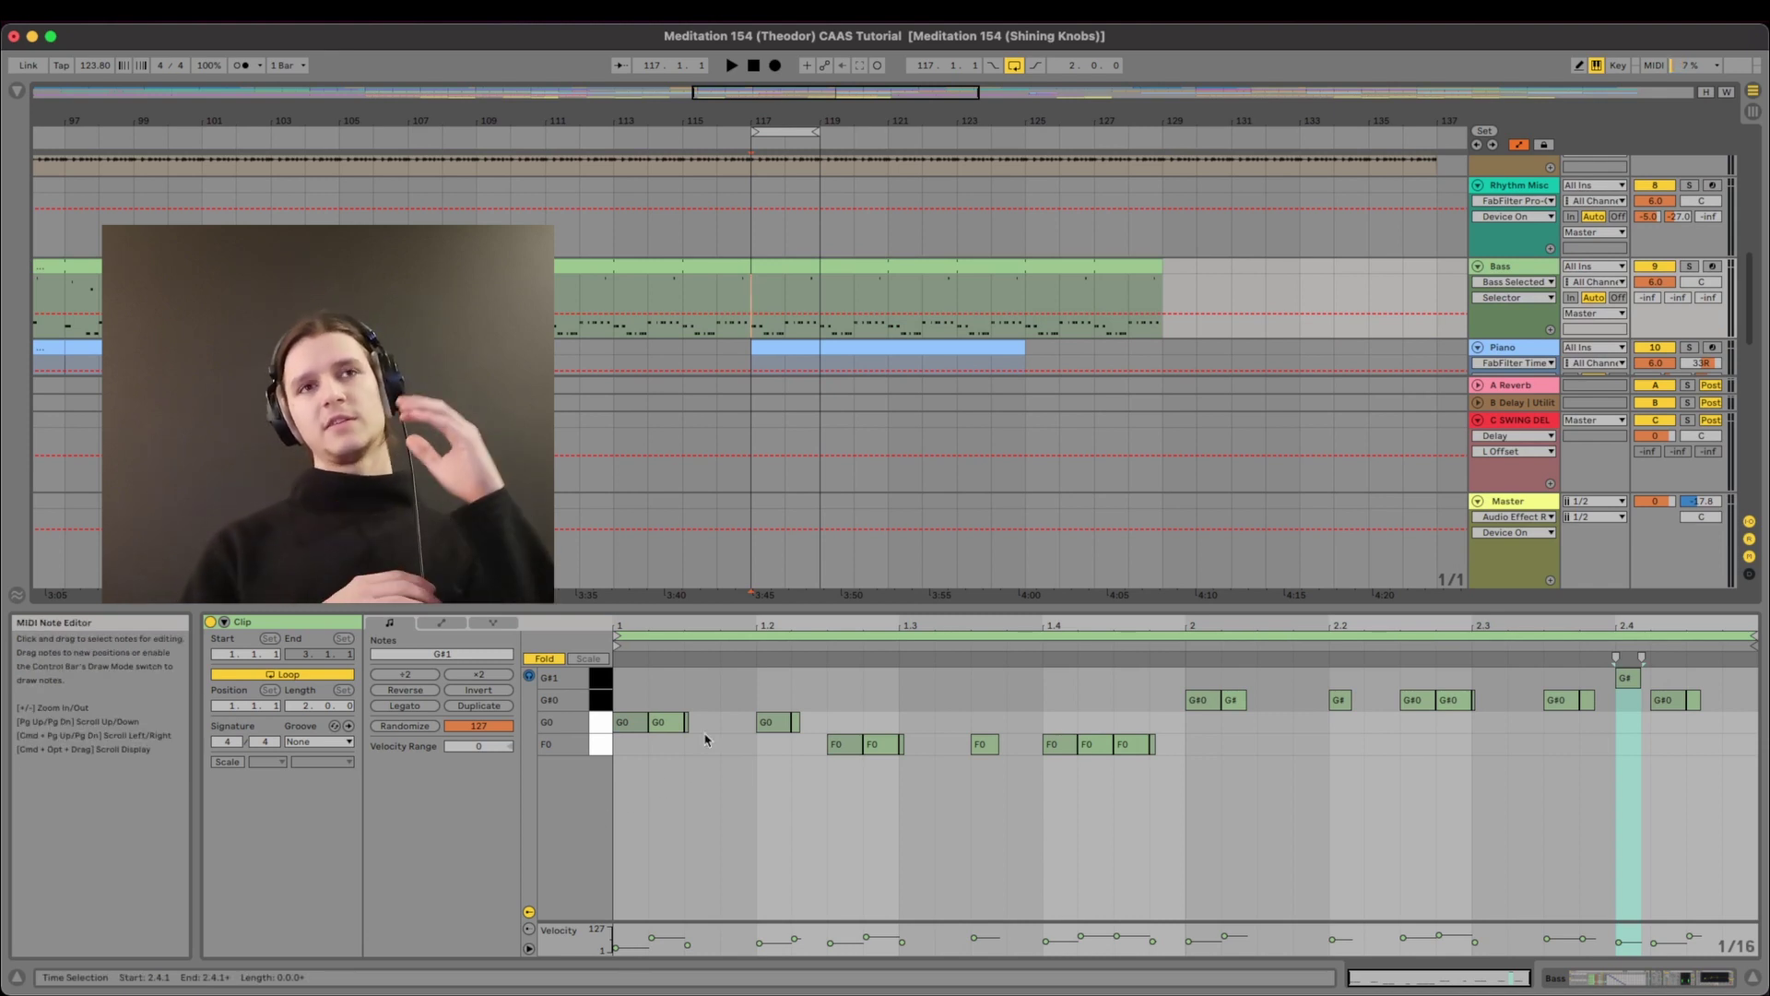
left_click(590, 725)
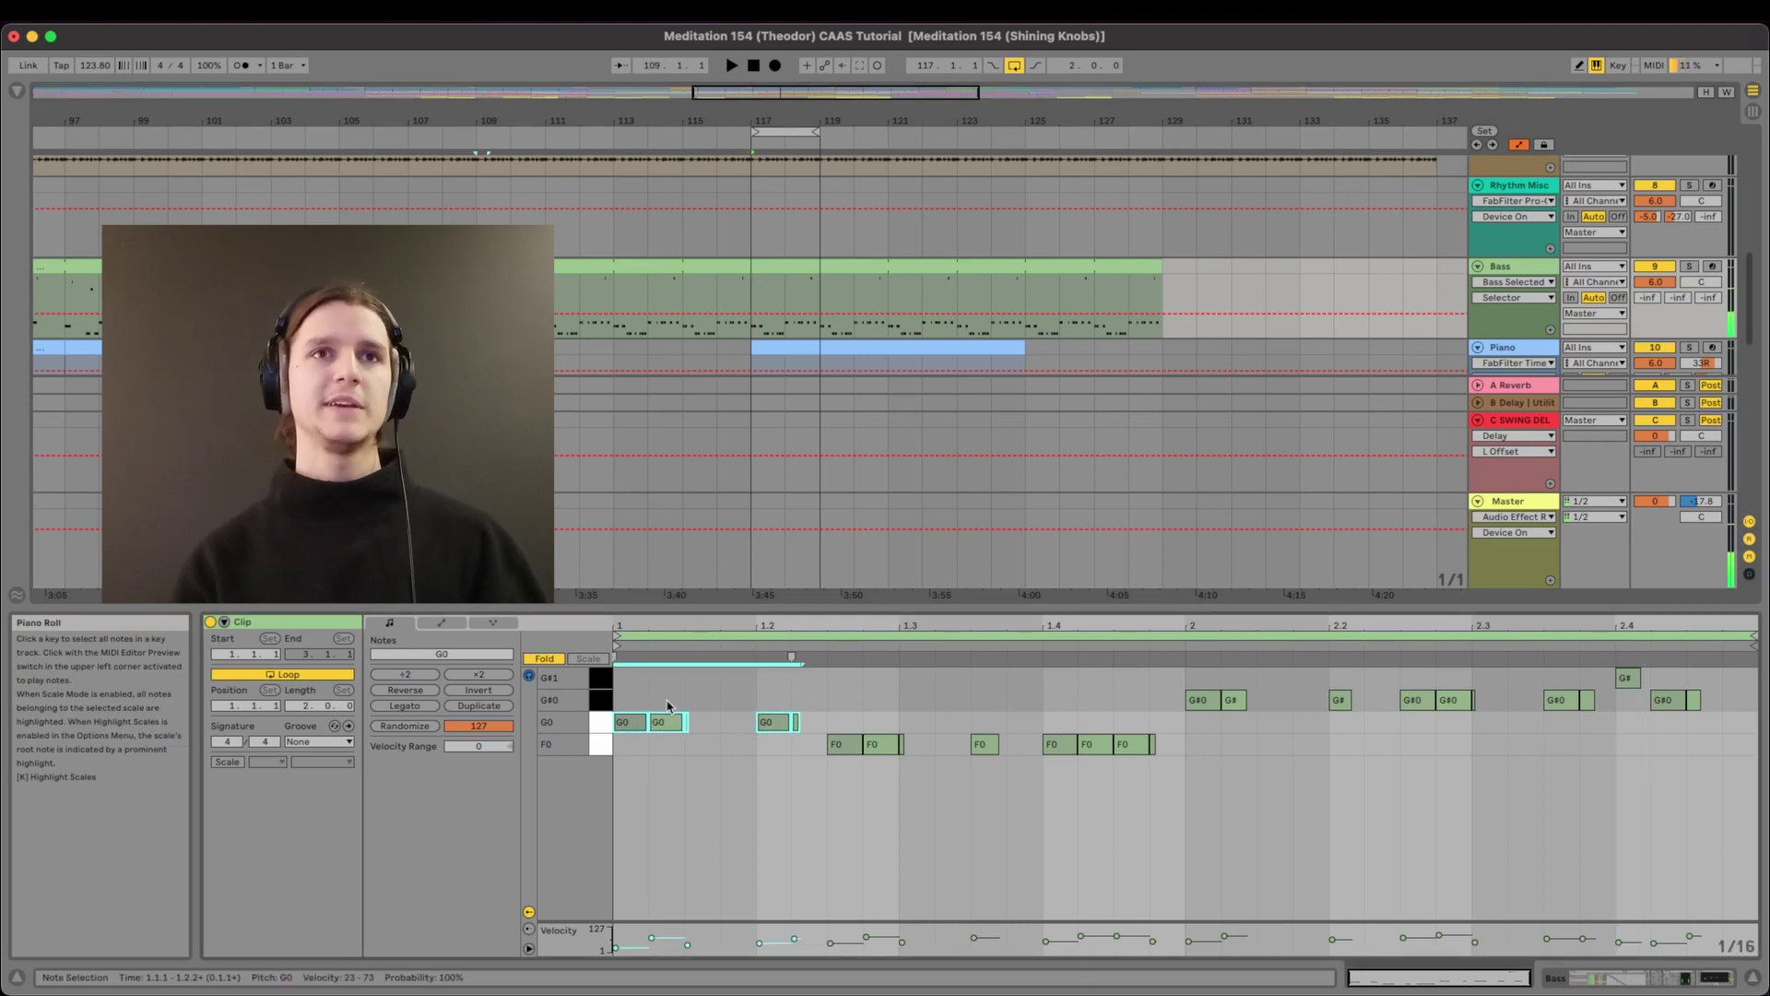
key("space")
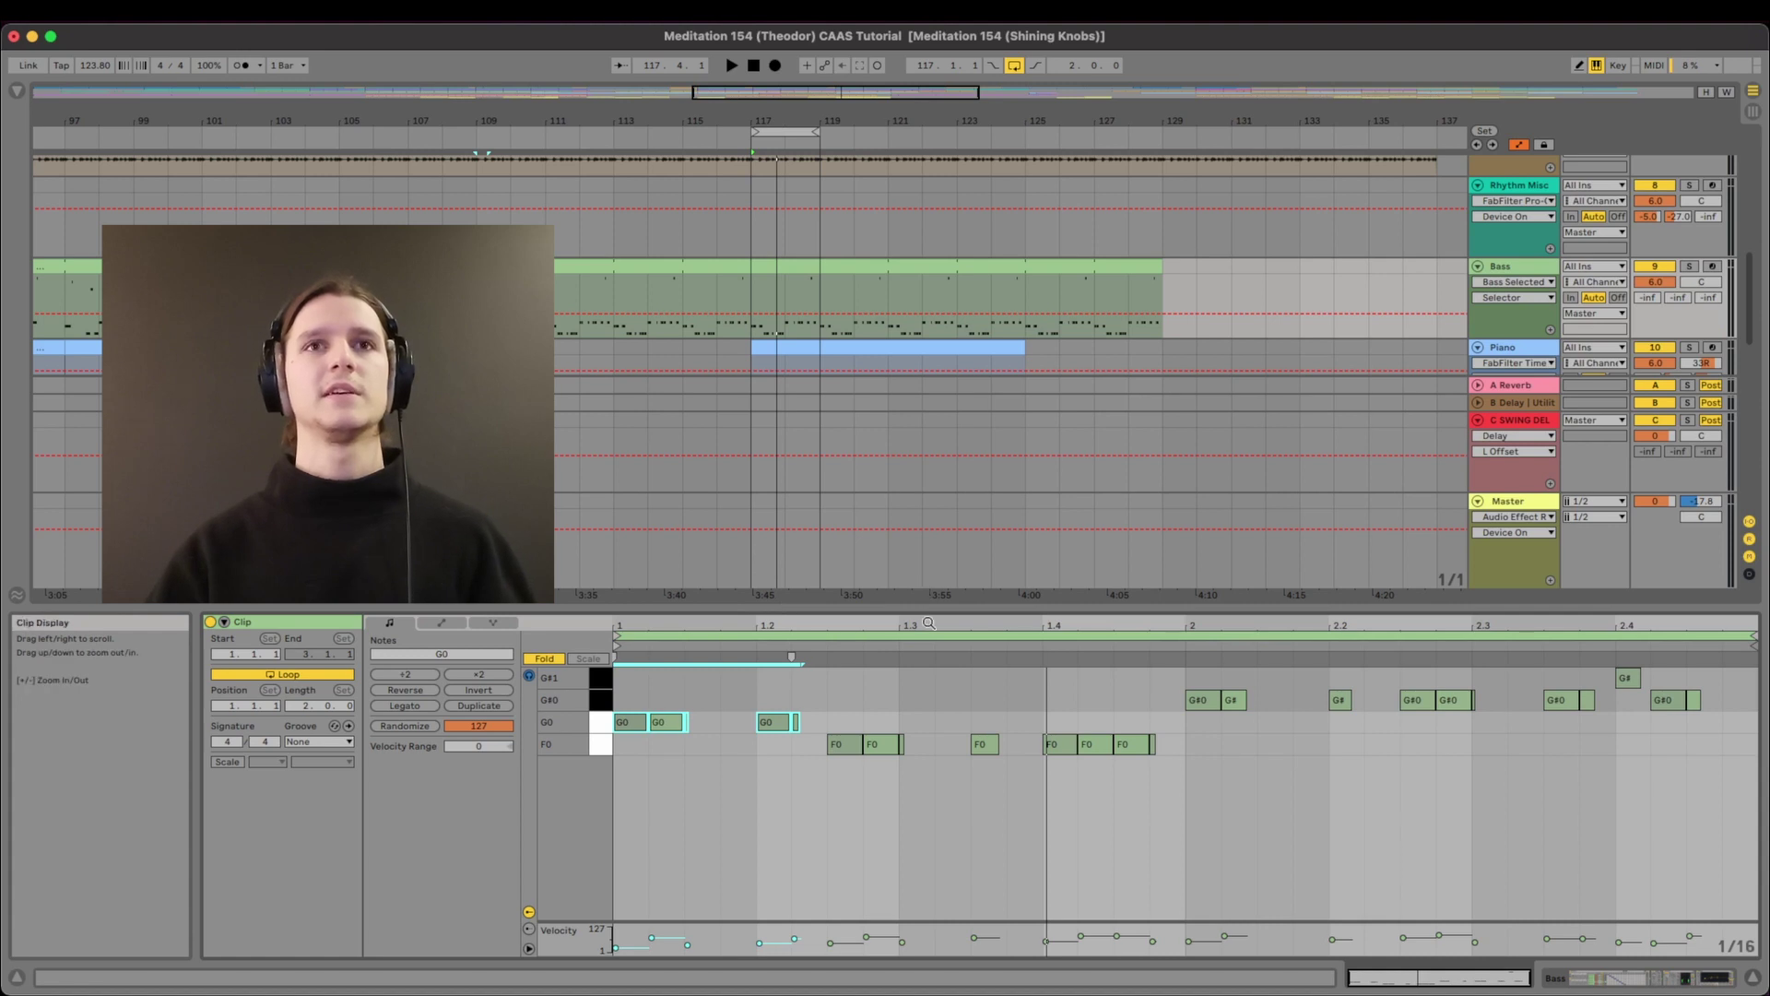
key("super+alt+l")
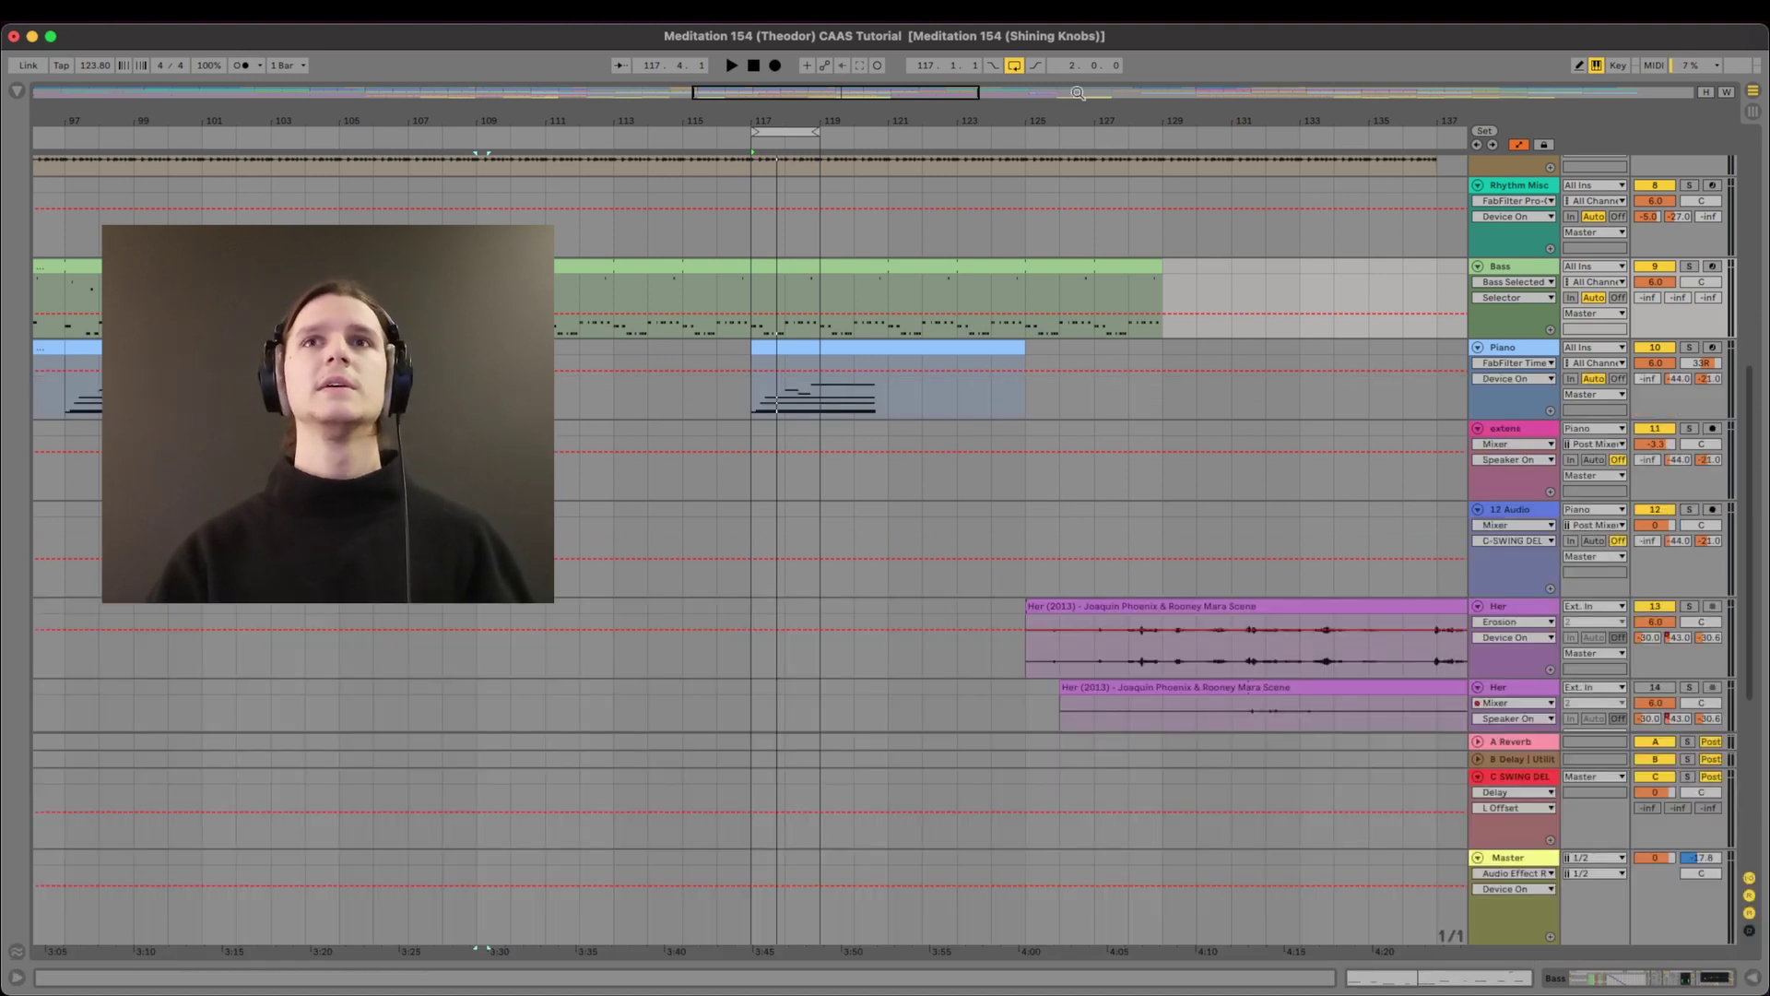
Turn off the arrangement loop and play the song from bar 125, where the first Her clip starts.
left_click(1016, 66)
scroll(972, 369, "right", 3)
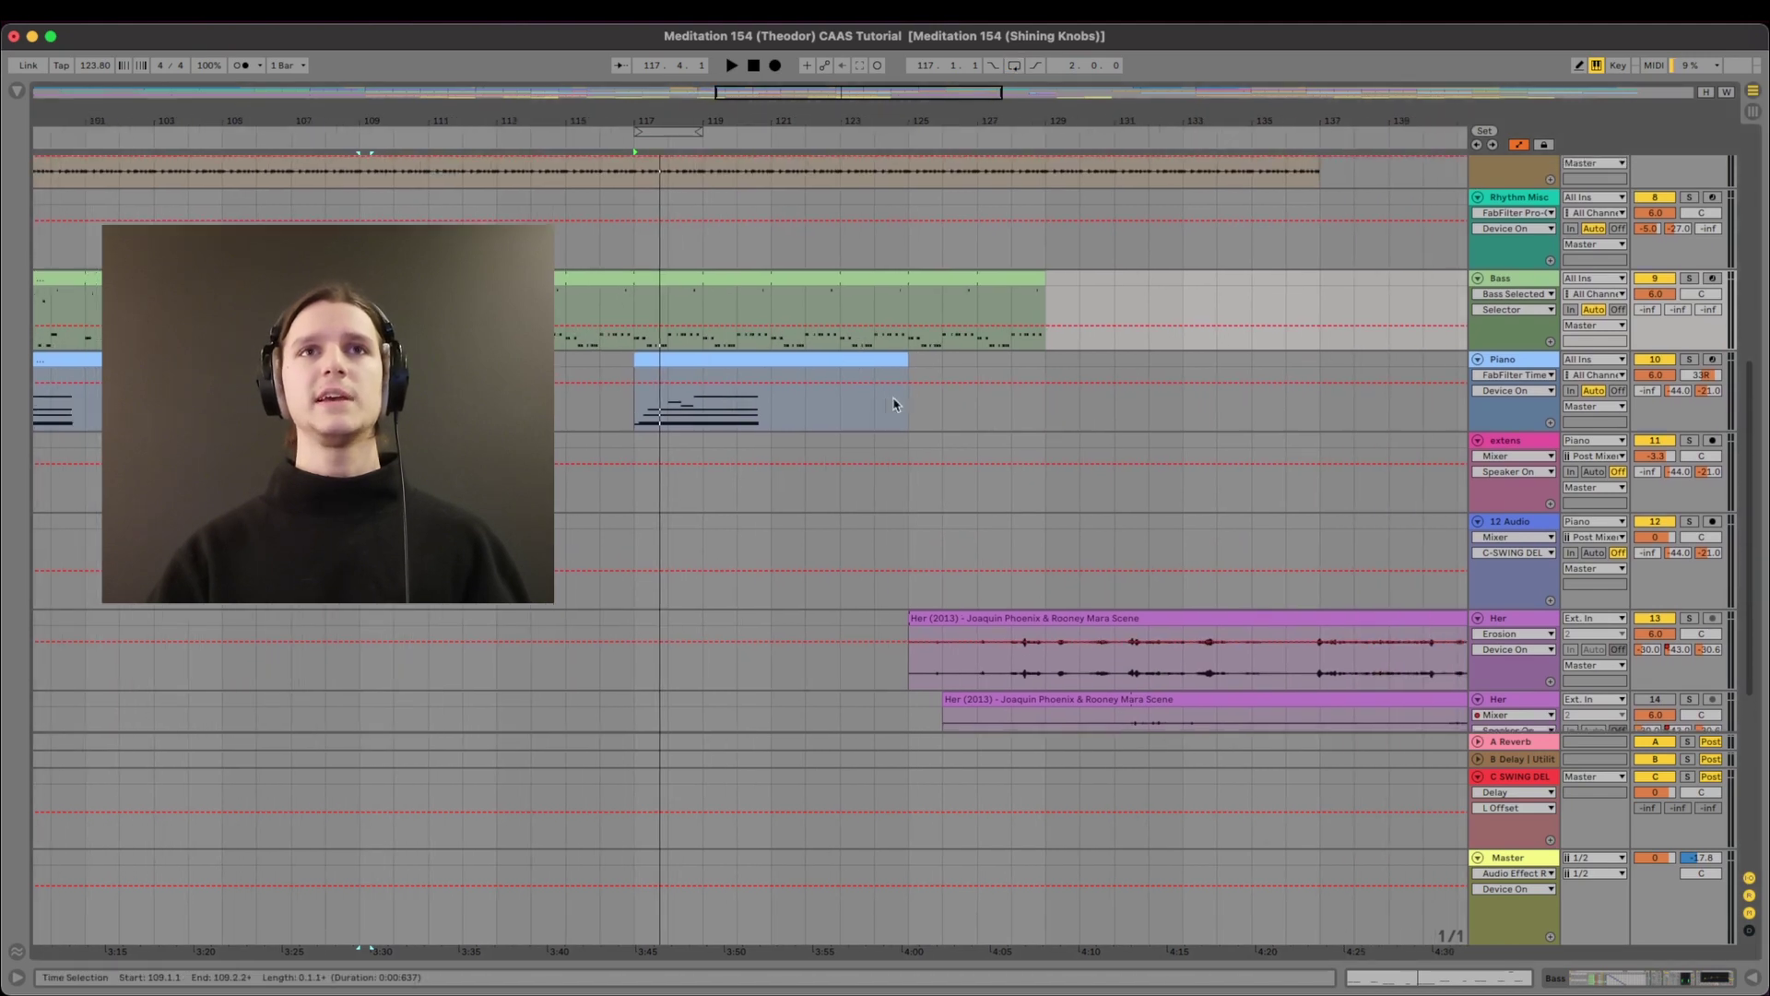
scroll(893, 404, "right", 4)
left_click(779, 348)
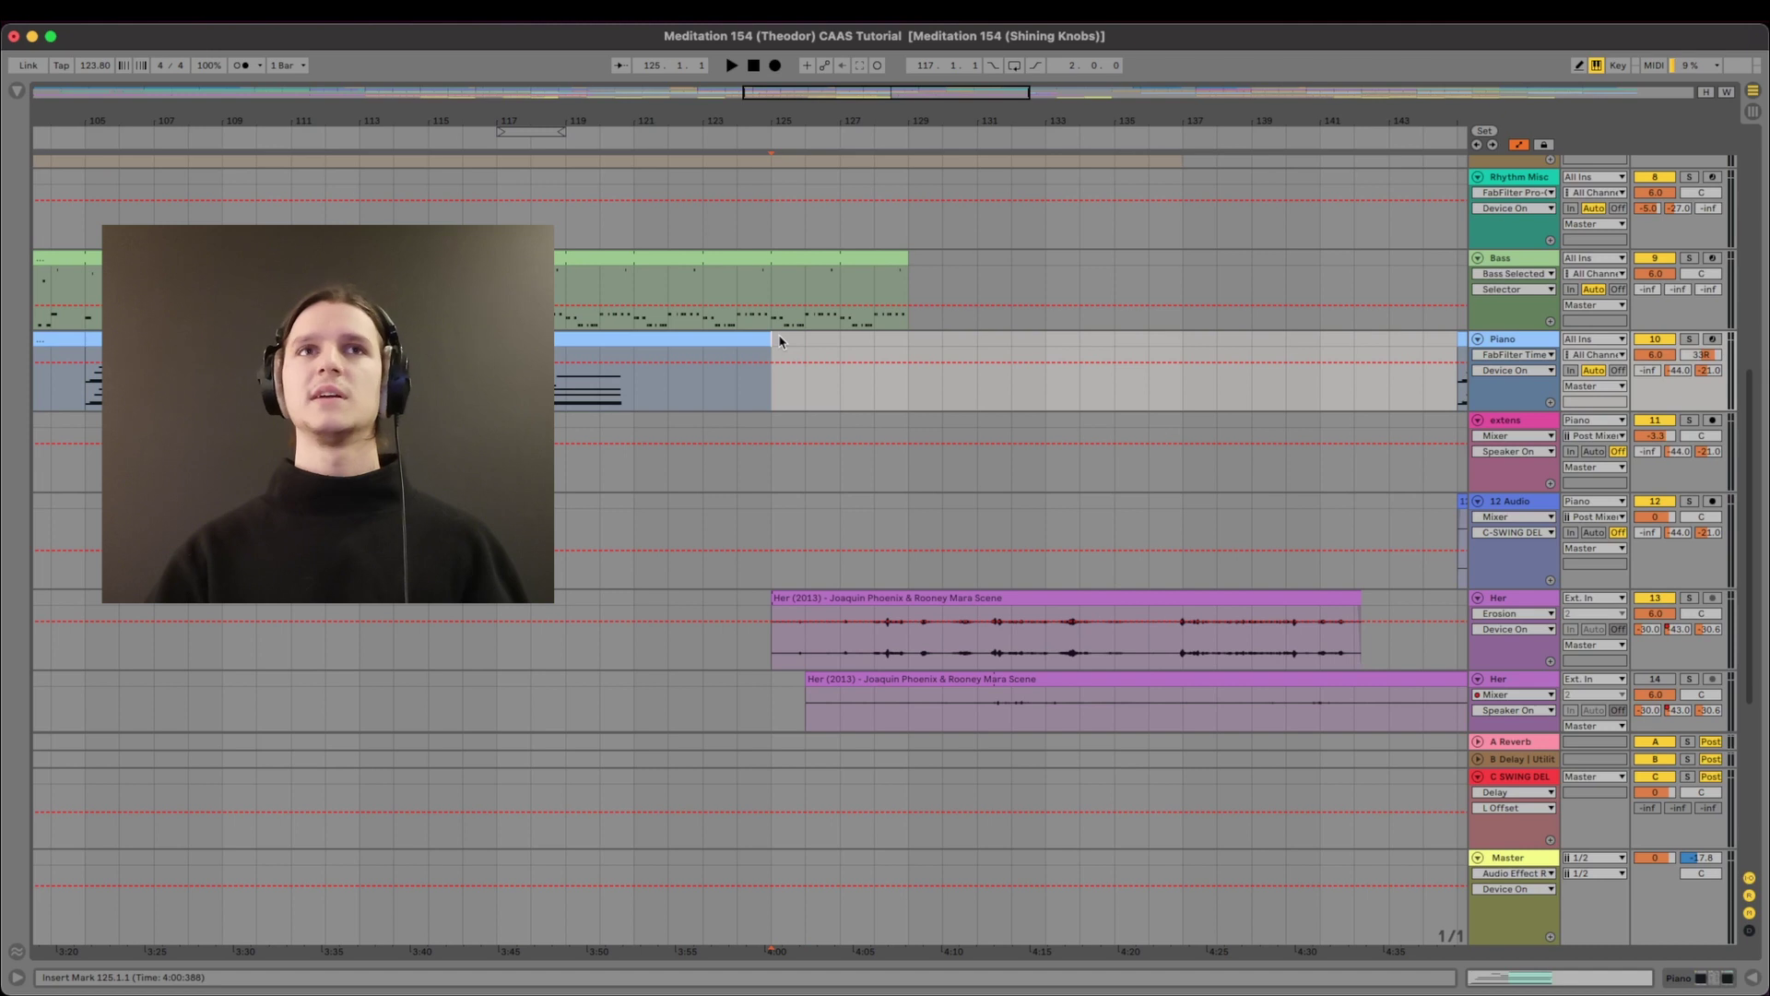
key("Right")
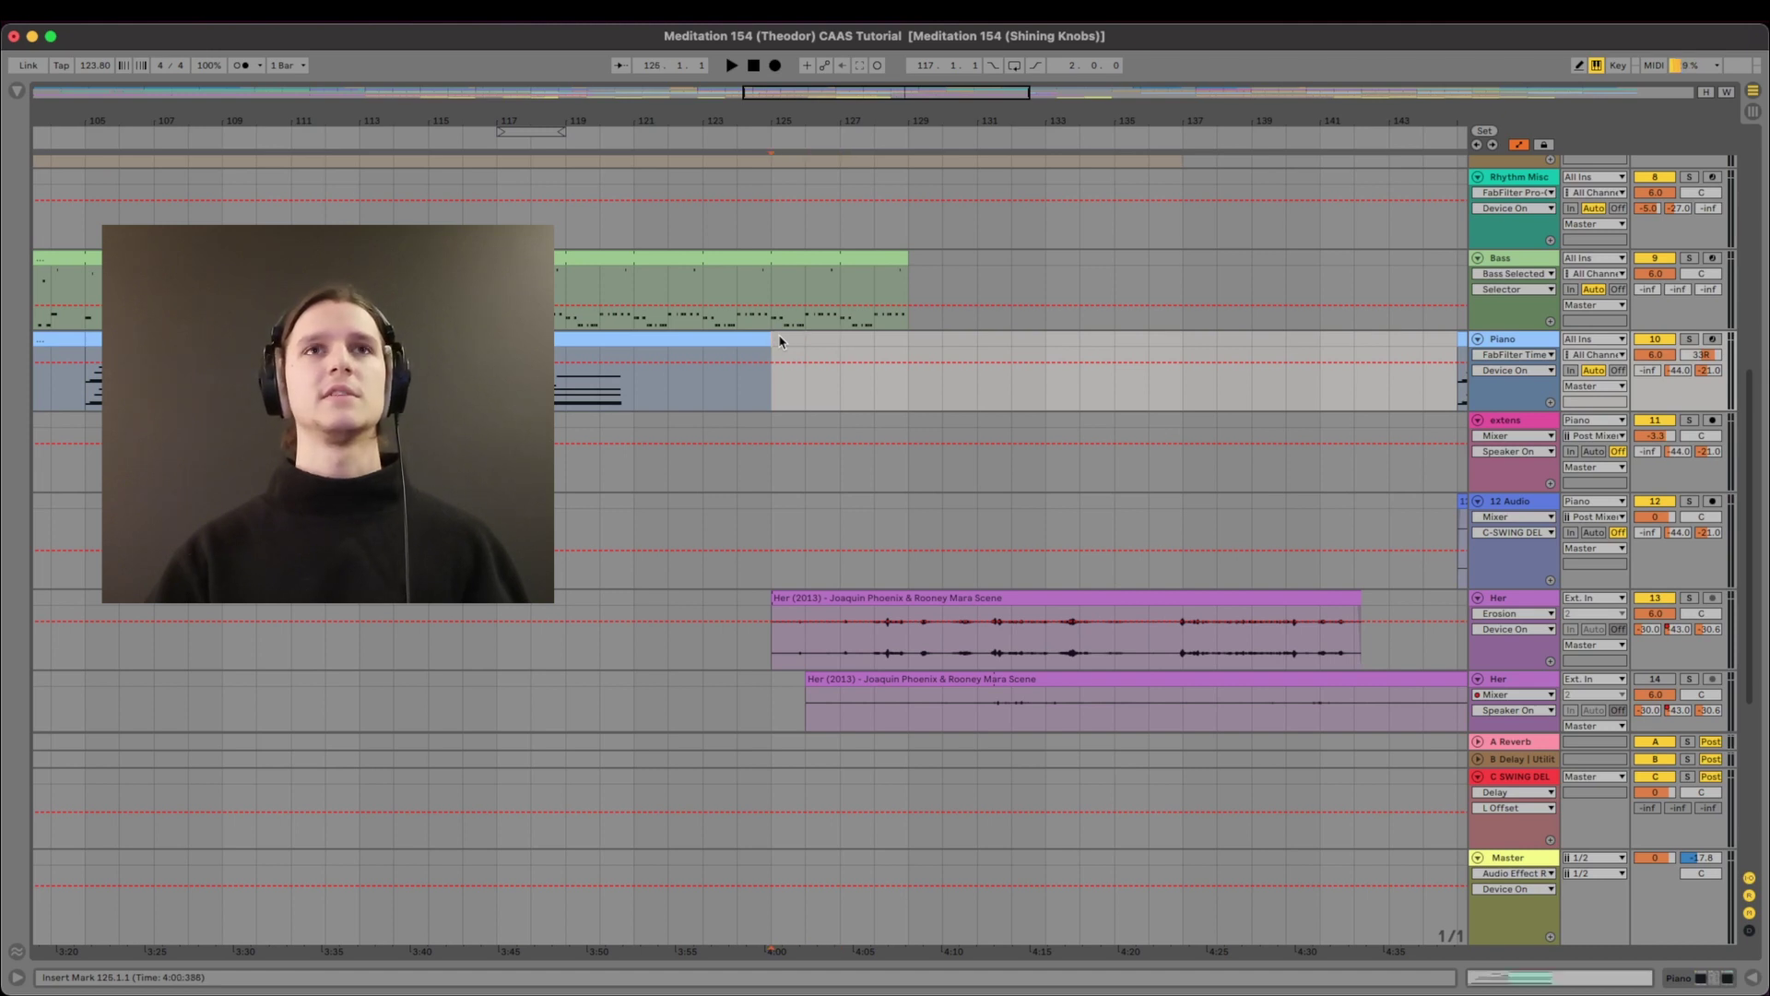
scroll(779, 341, "right", 5)
scroll(779, 341, "up", 1)
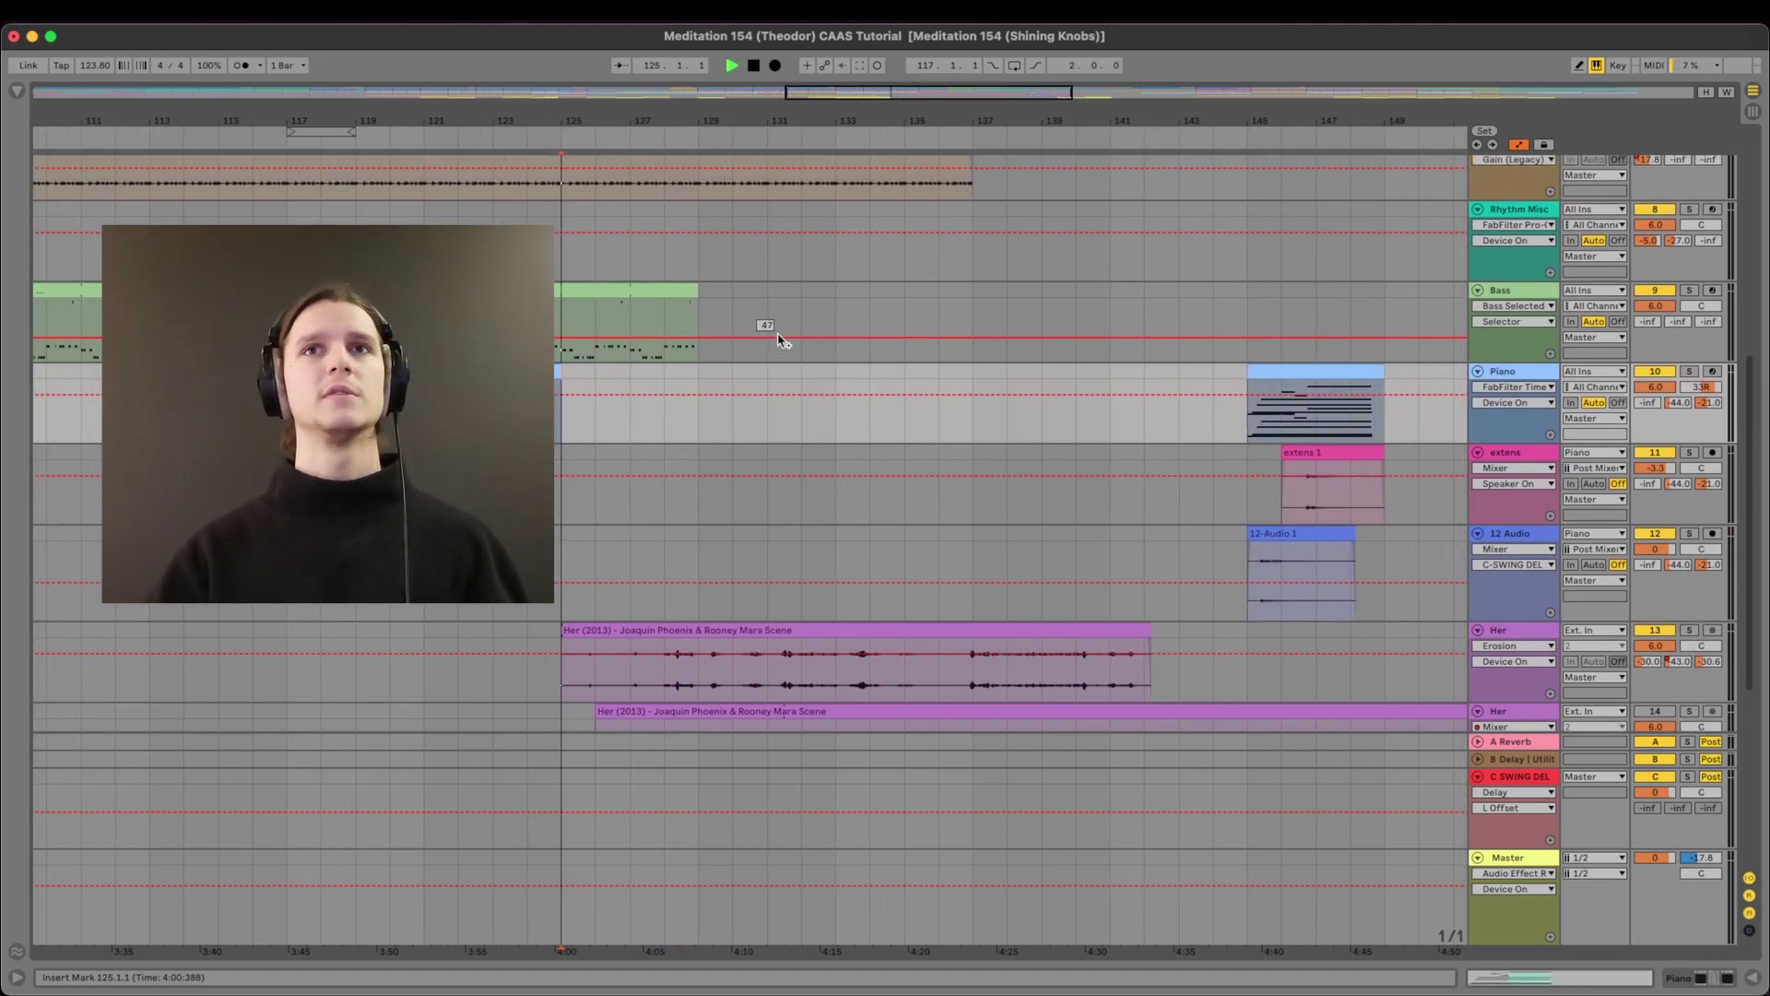
Place the insert marker at bar 127 on the Her track and follow the playback through the dialogue clips to the Piano clip at bar 145.
scroll(738, 341, "down", 5)
left_click(711, 343)
scroll(711, 343, "up", 2)
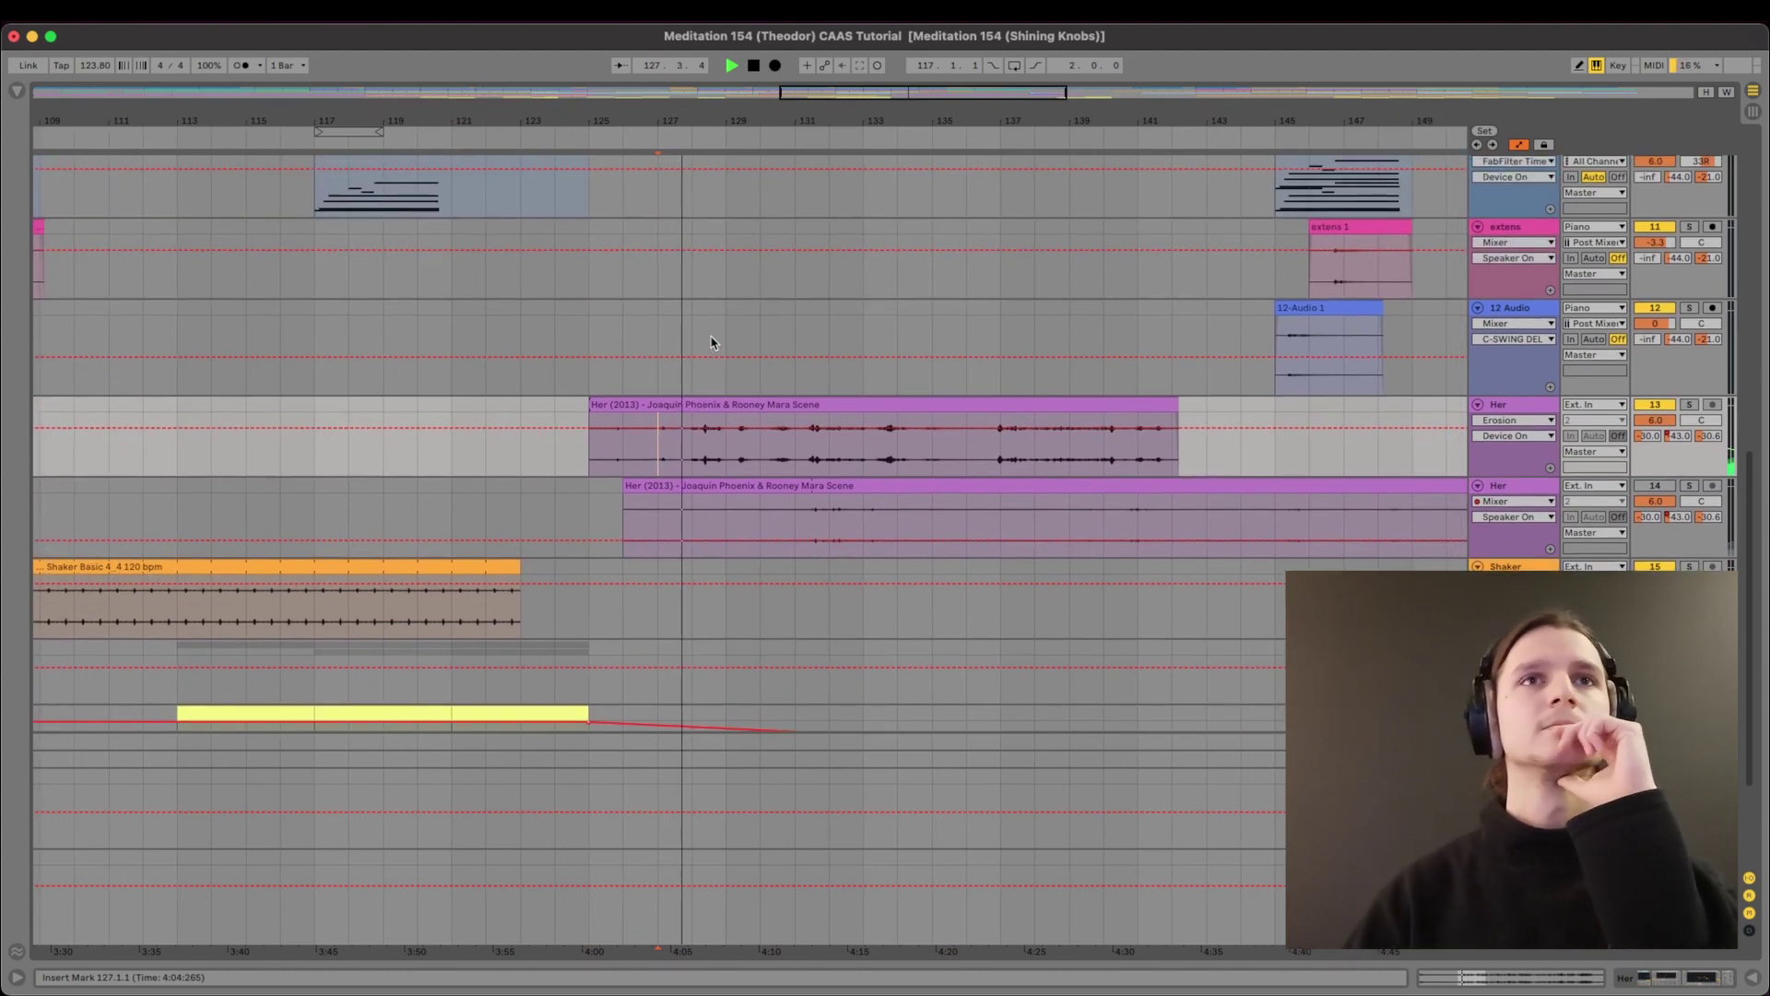
scroll(711, 343, "up", 2)
scroll(711, 343, "right", 4)
scroll(711, 343, "up", 1)
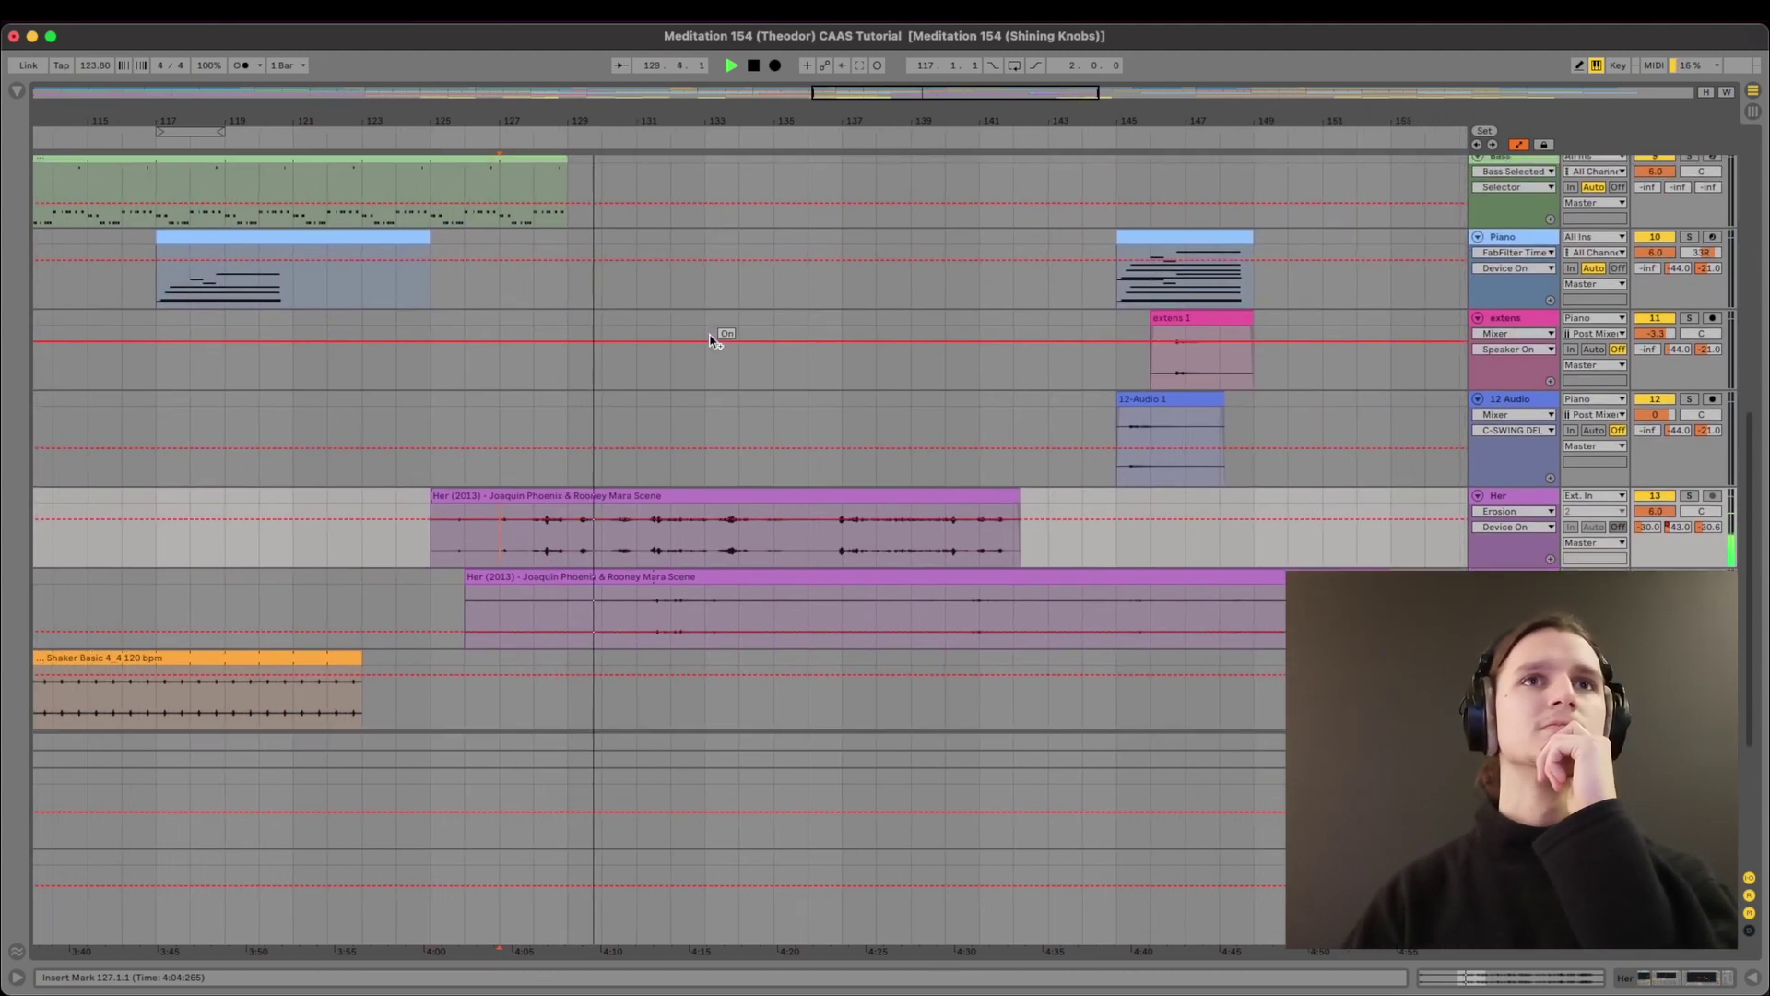
scroll(710, 340, "right", 3)
scroll(711, 341, "up", 1)
scroll(711, 343, "right", 2)
scroll(711, 343, "up", 1)
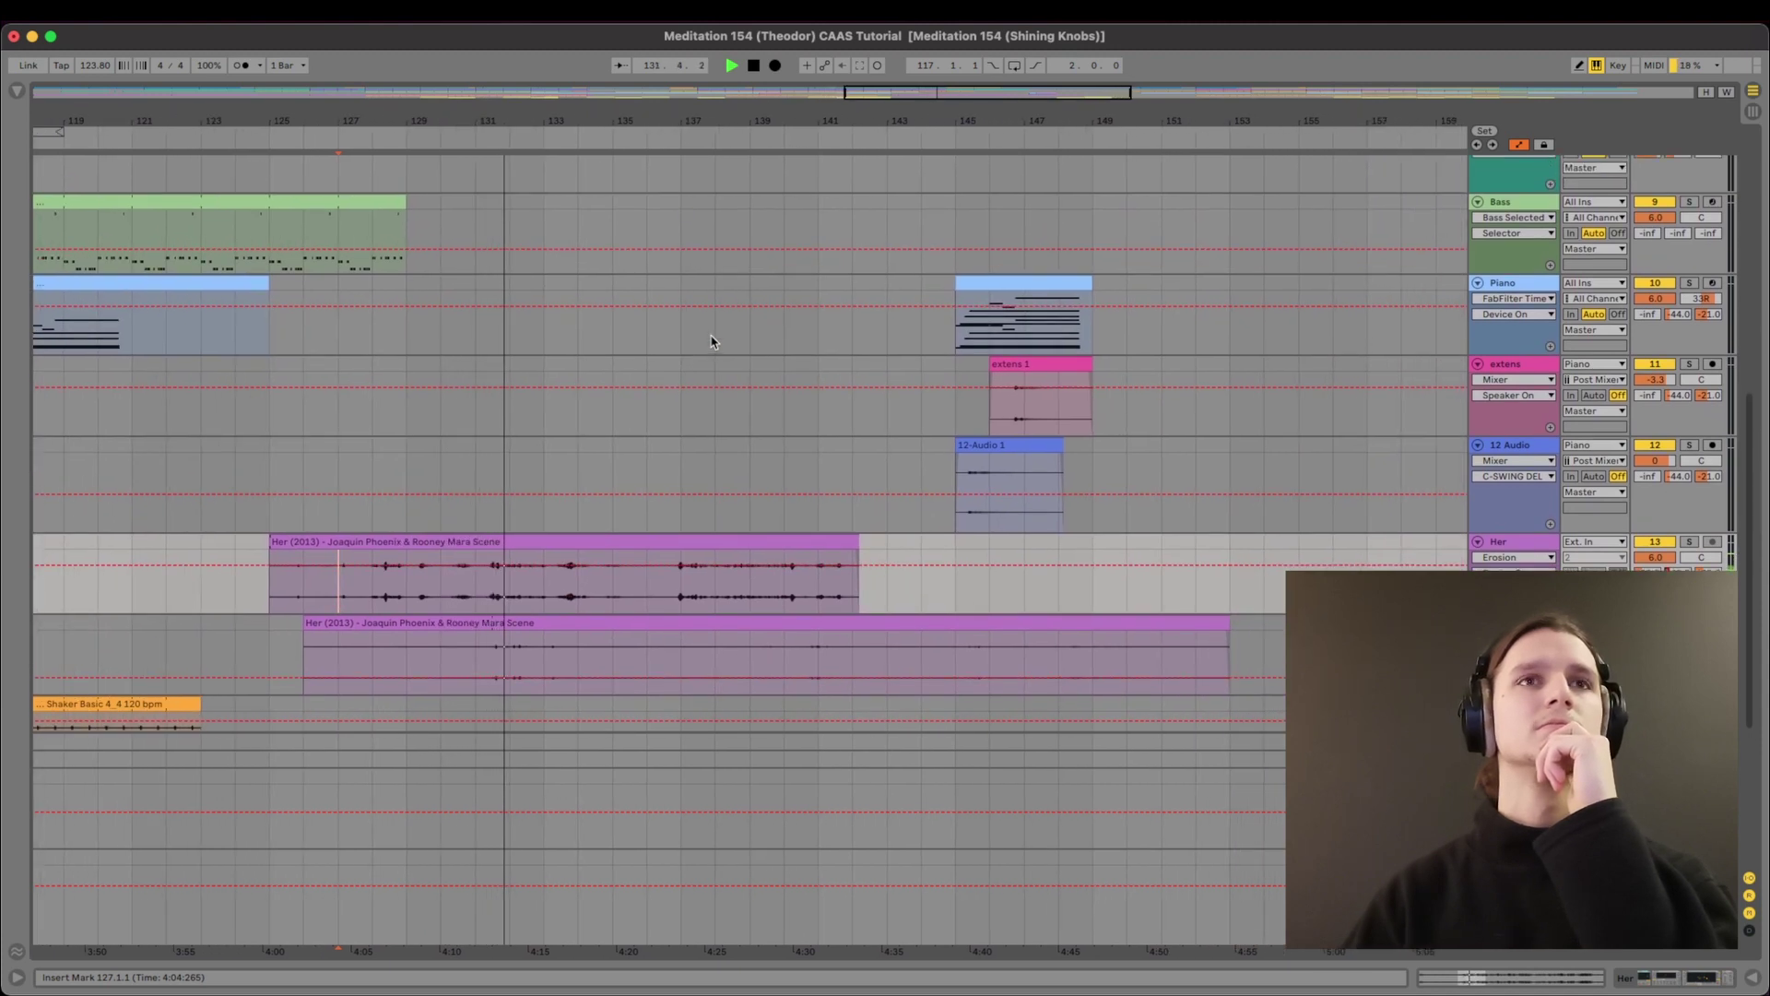
scroll(711, 341, "down", 1)
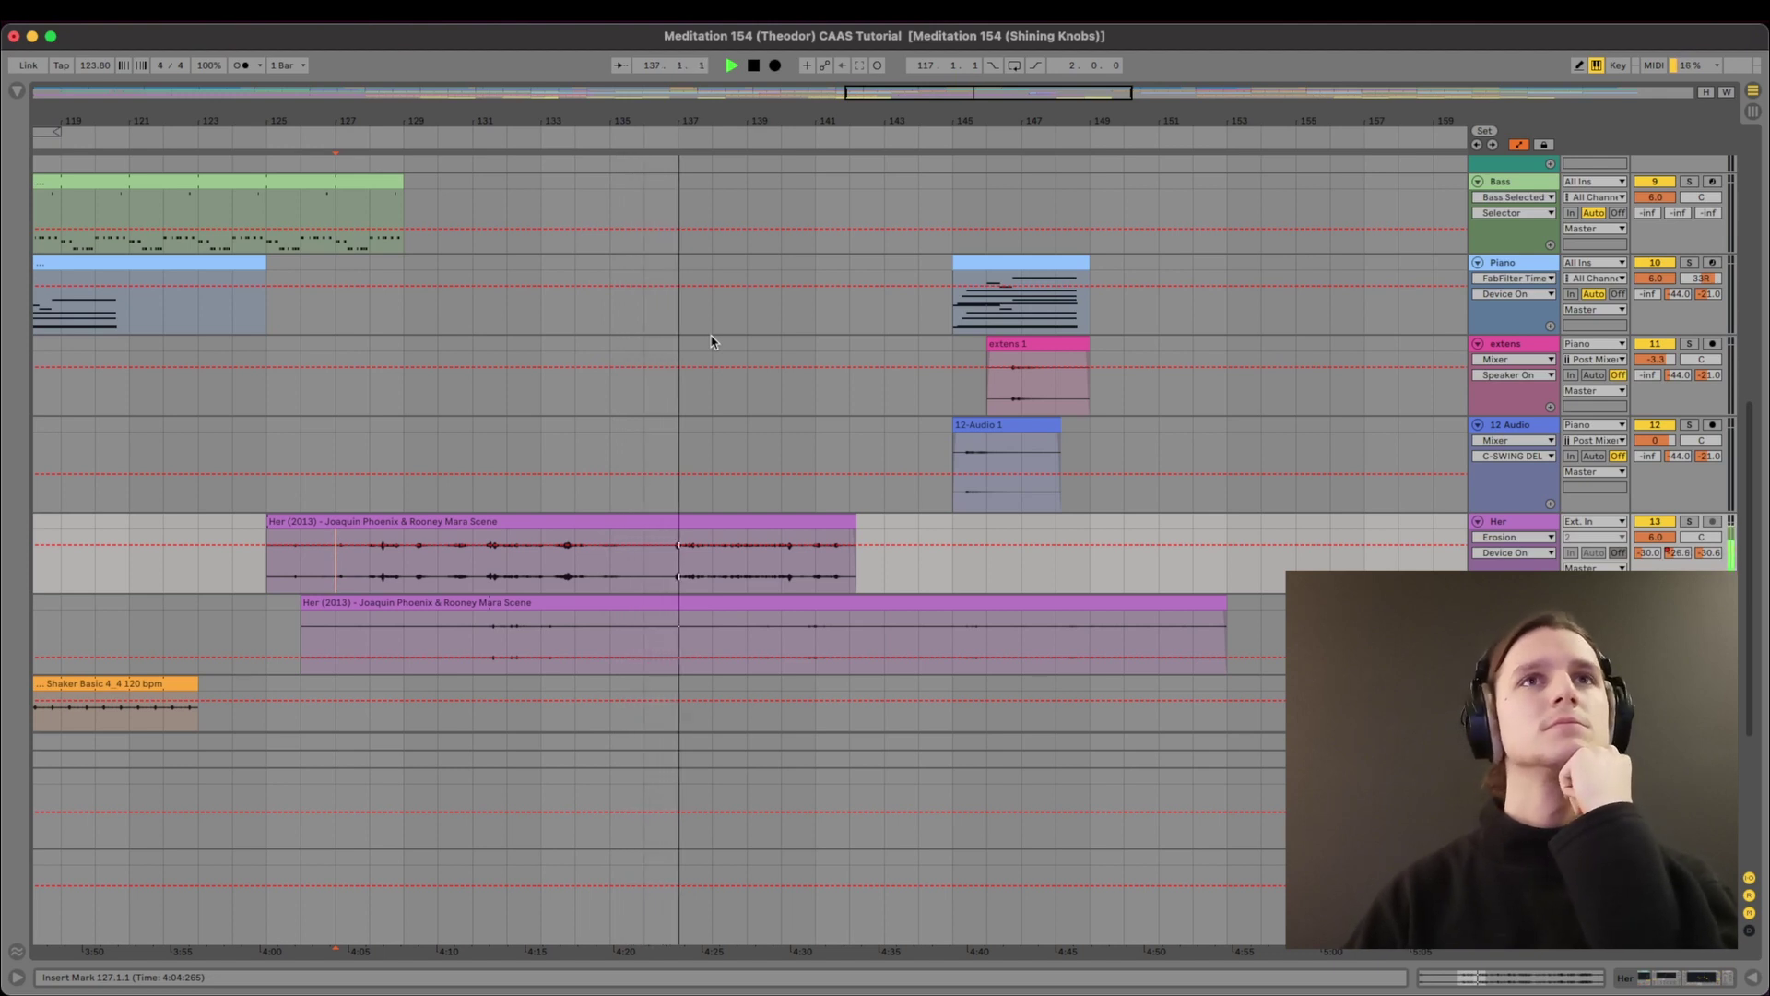
scroll(711, 342, "up", 1)
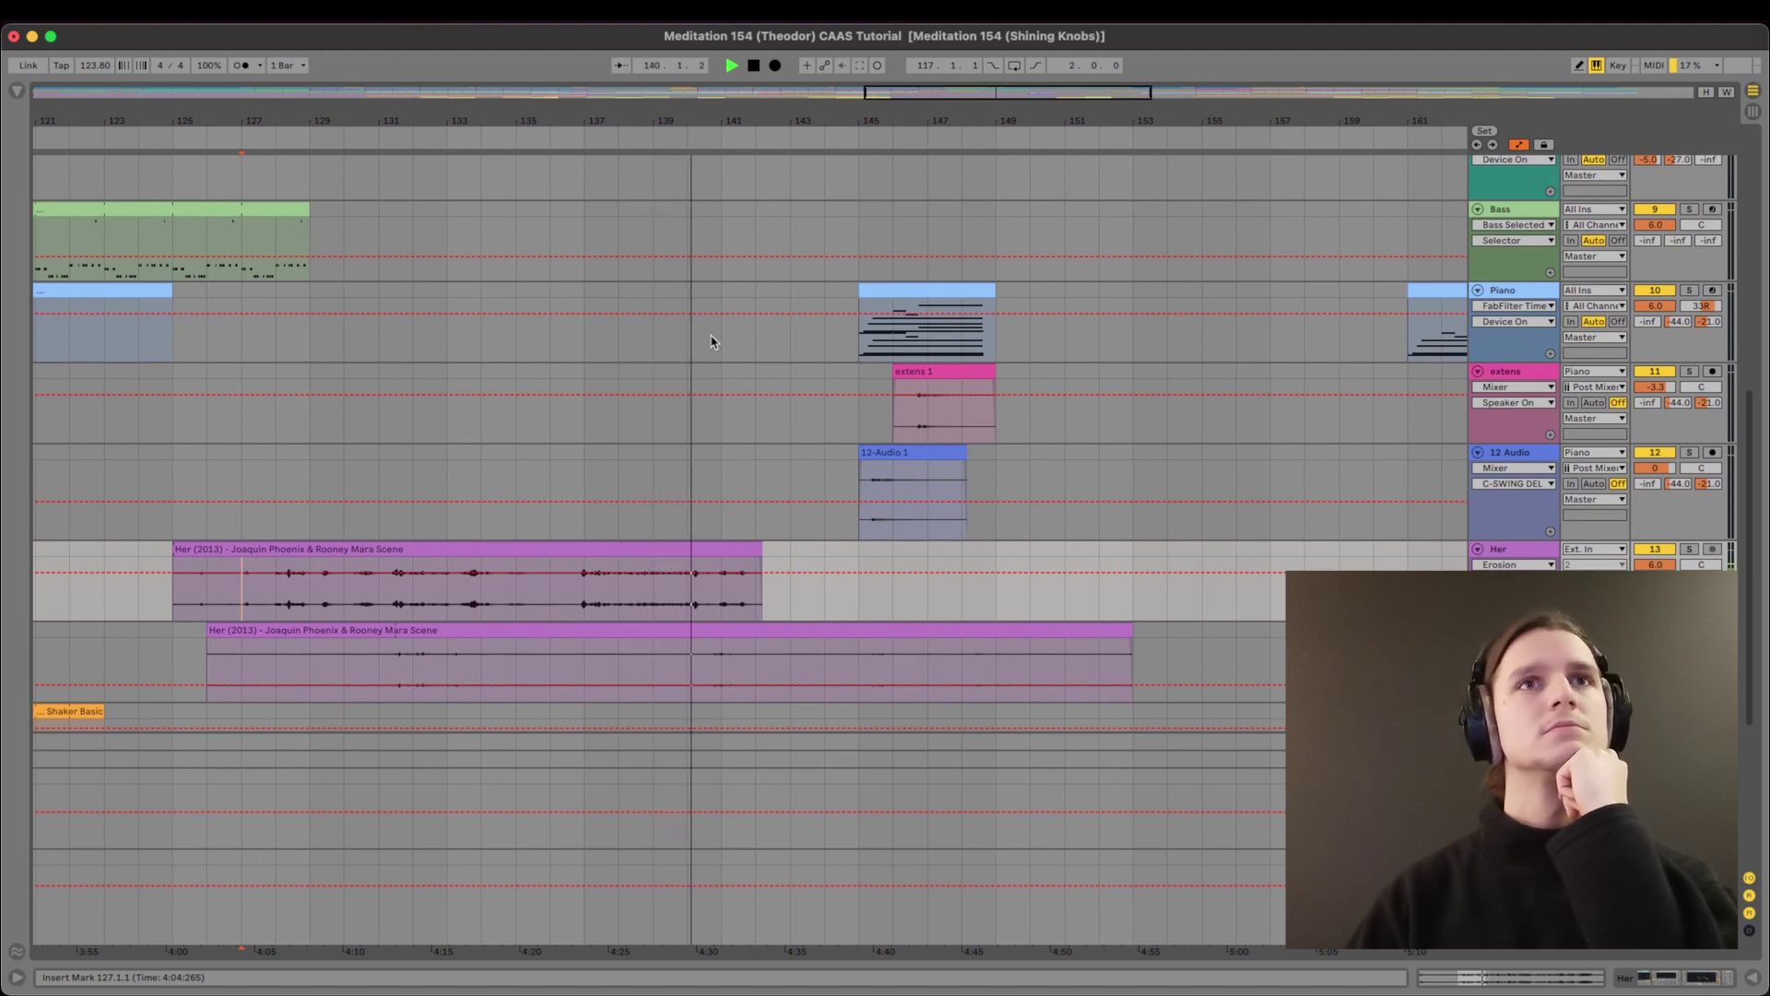
scroll(711, 342, "up", 1)
scroll(710, 342, "up", 1)
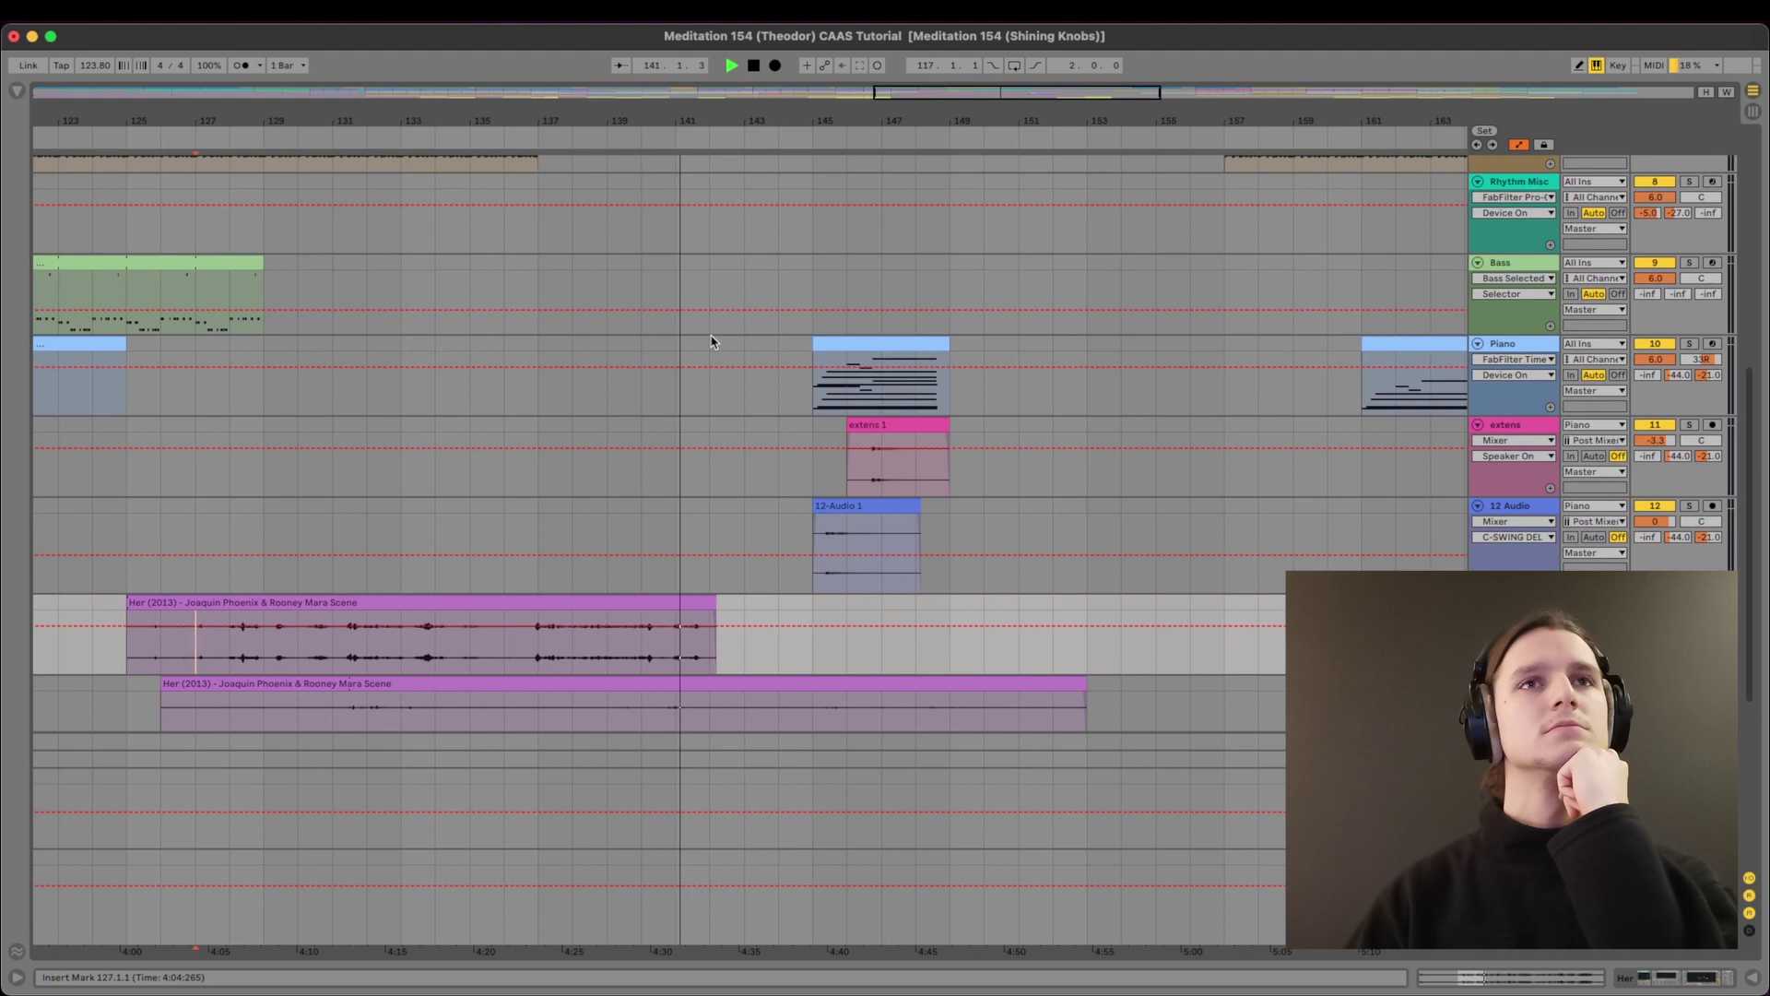
scroll(711, 342, "up", 1)
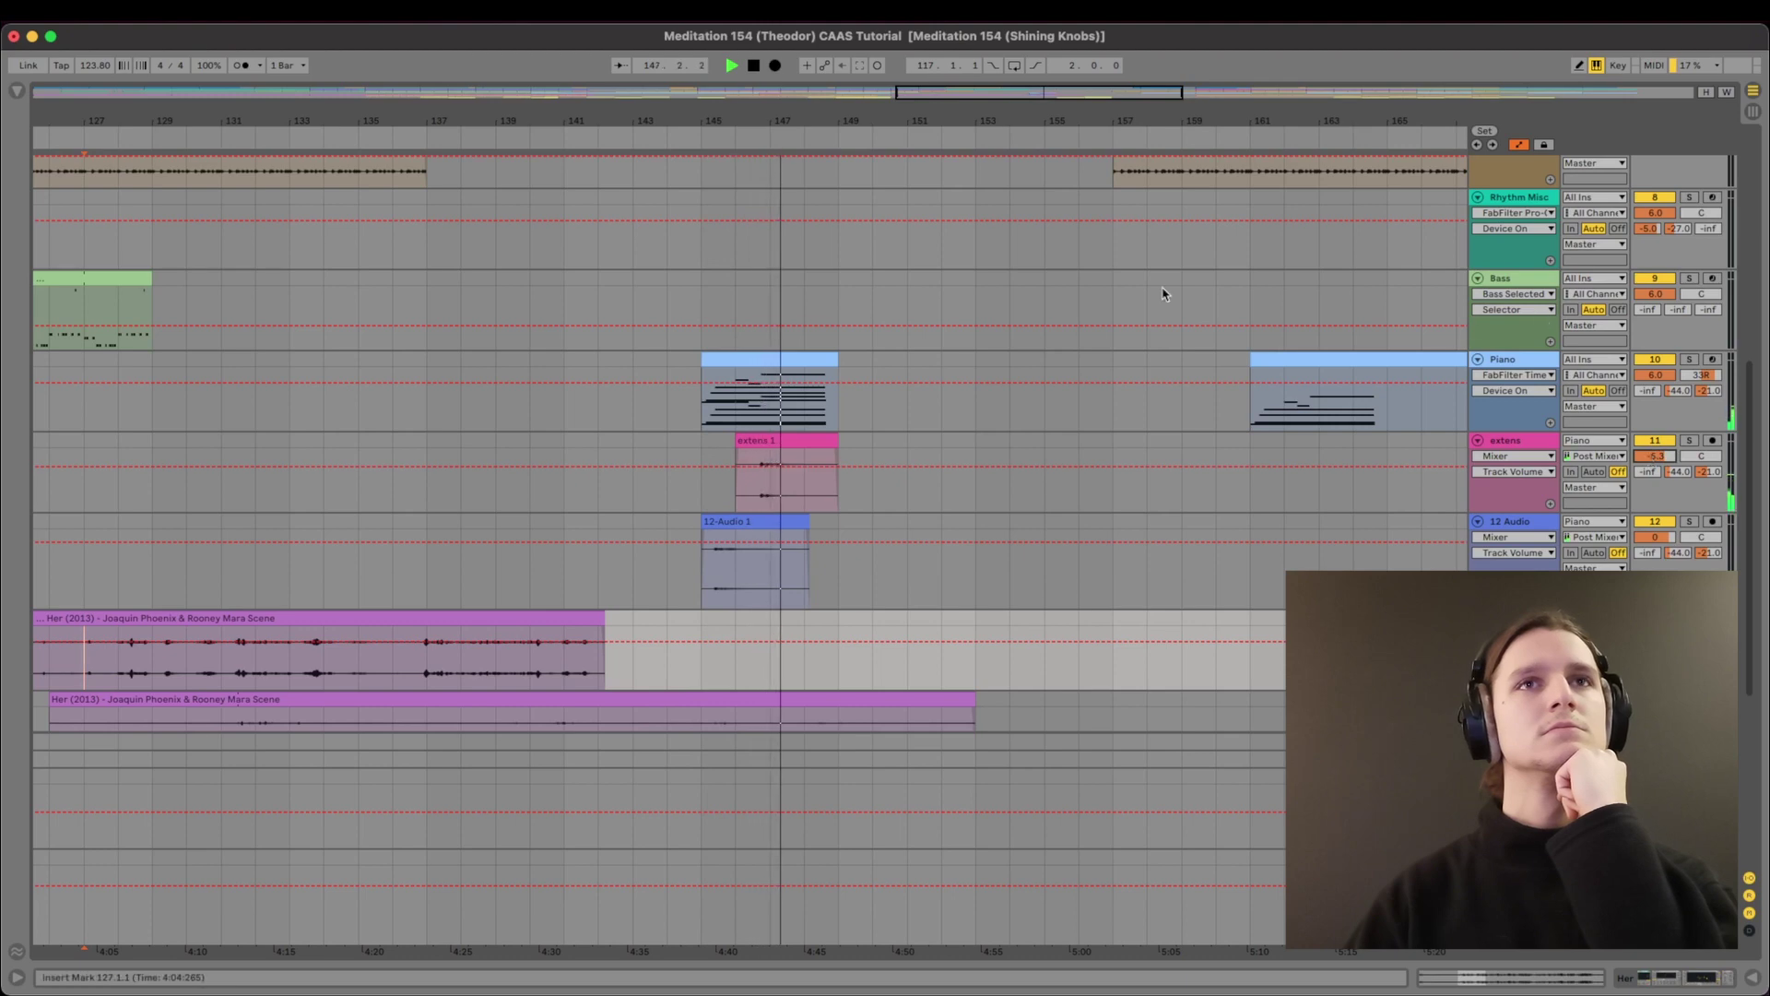
Follow the playback from bar 148 to bar 166, examining the Pad, vocal, Kick, Breakbeat and Piano clips as they enter.
scroll(1164, 292, "up", 3)
scroll(1163, 292, "up", 8)
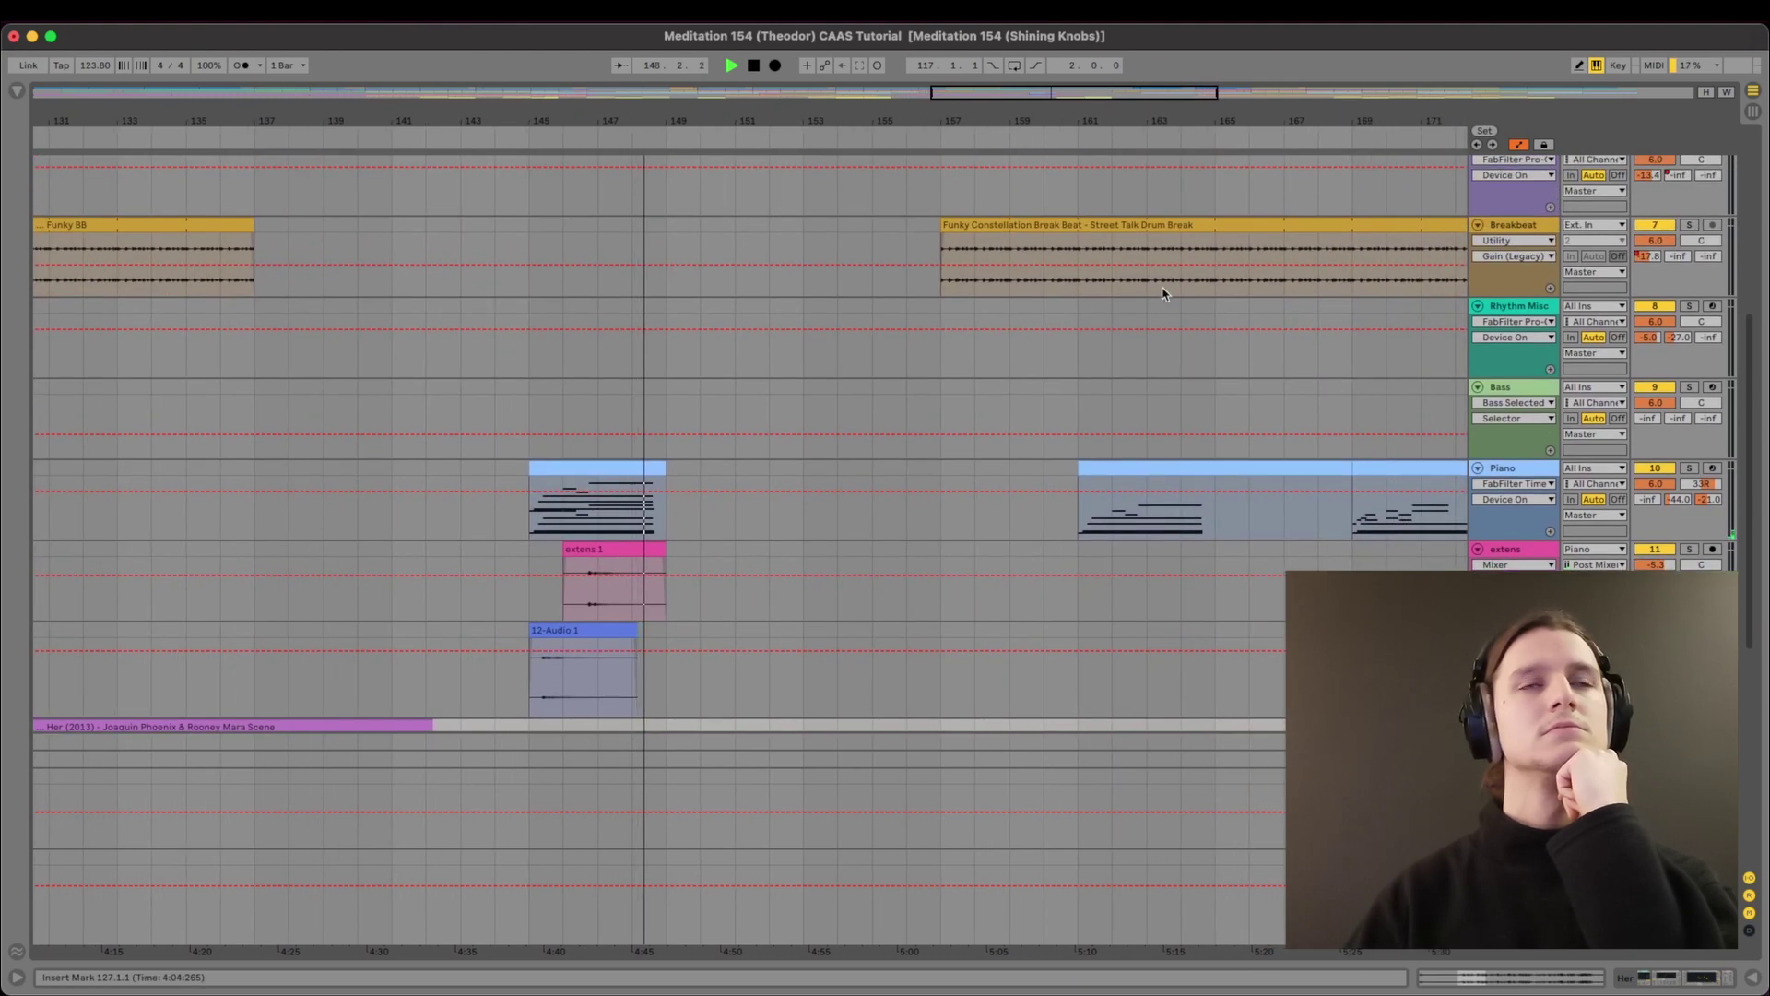
scroll(1163, 292, "up", 10)
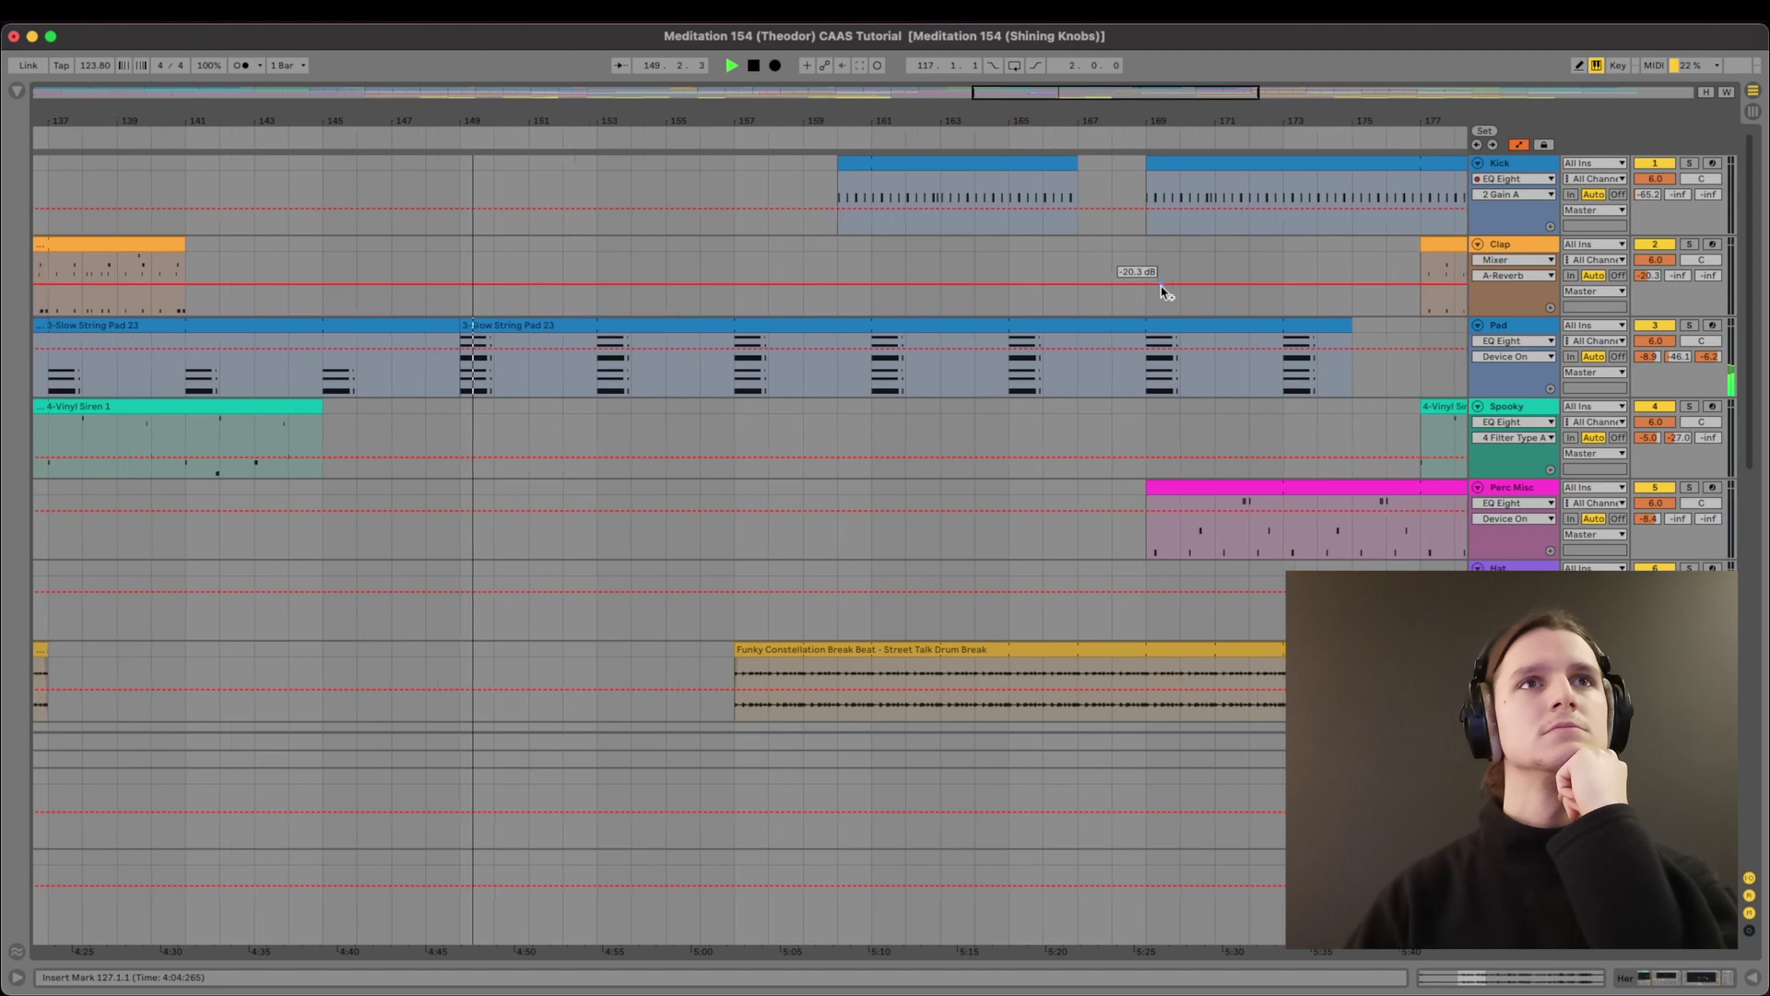
scroll(965, 367, "down", 20)
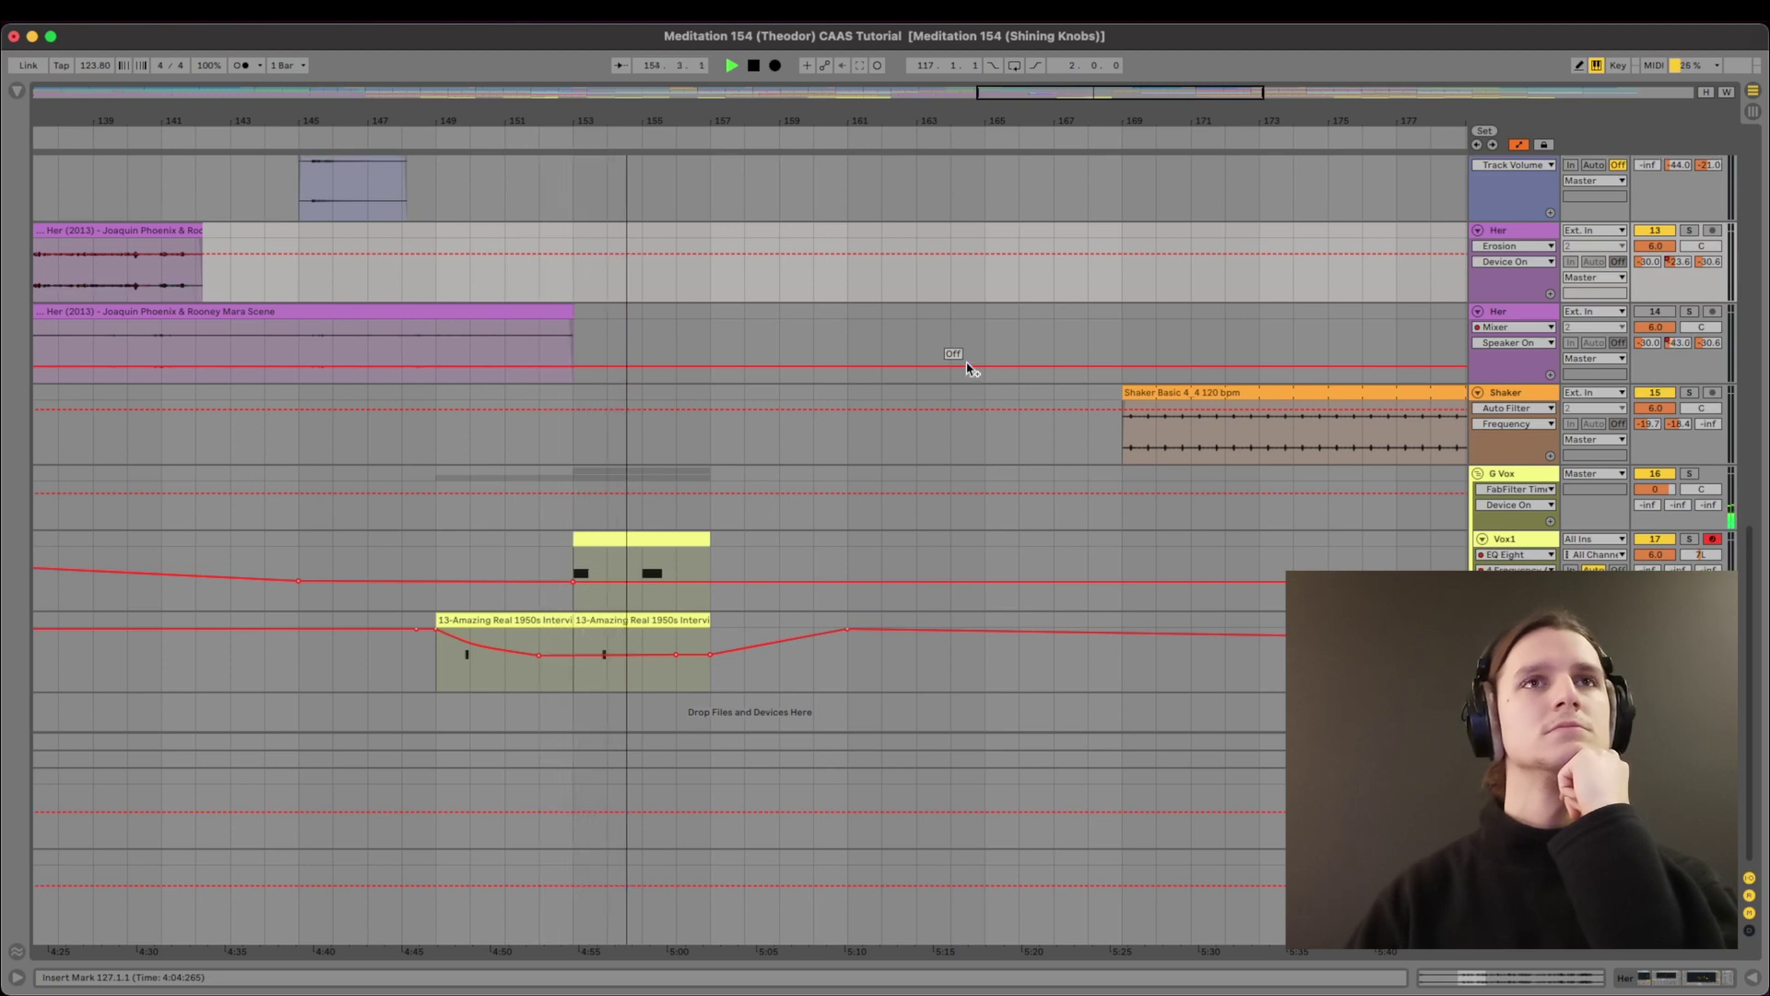
scroll(968, 369, "up", 5)
scroll(968, 369, "up", 10)
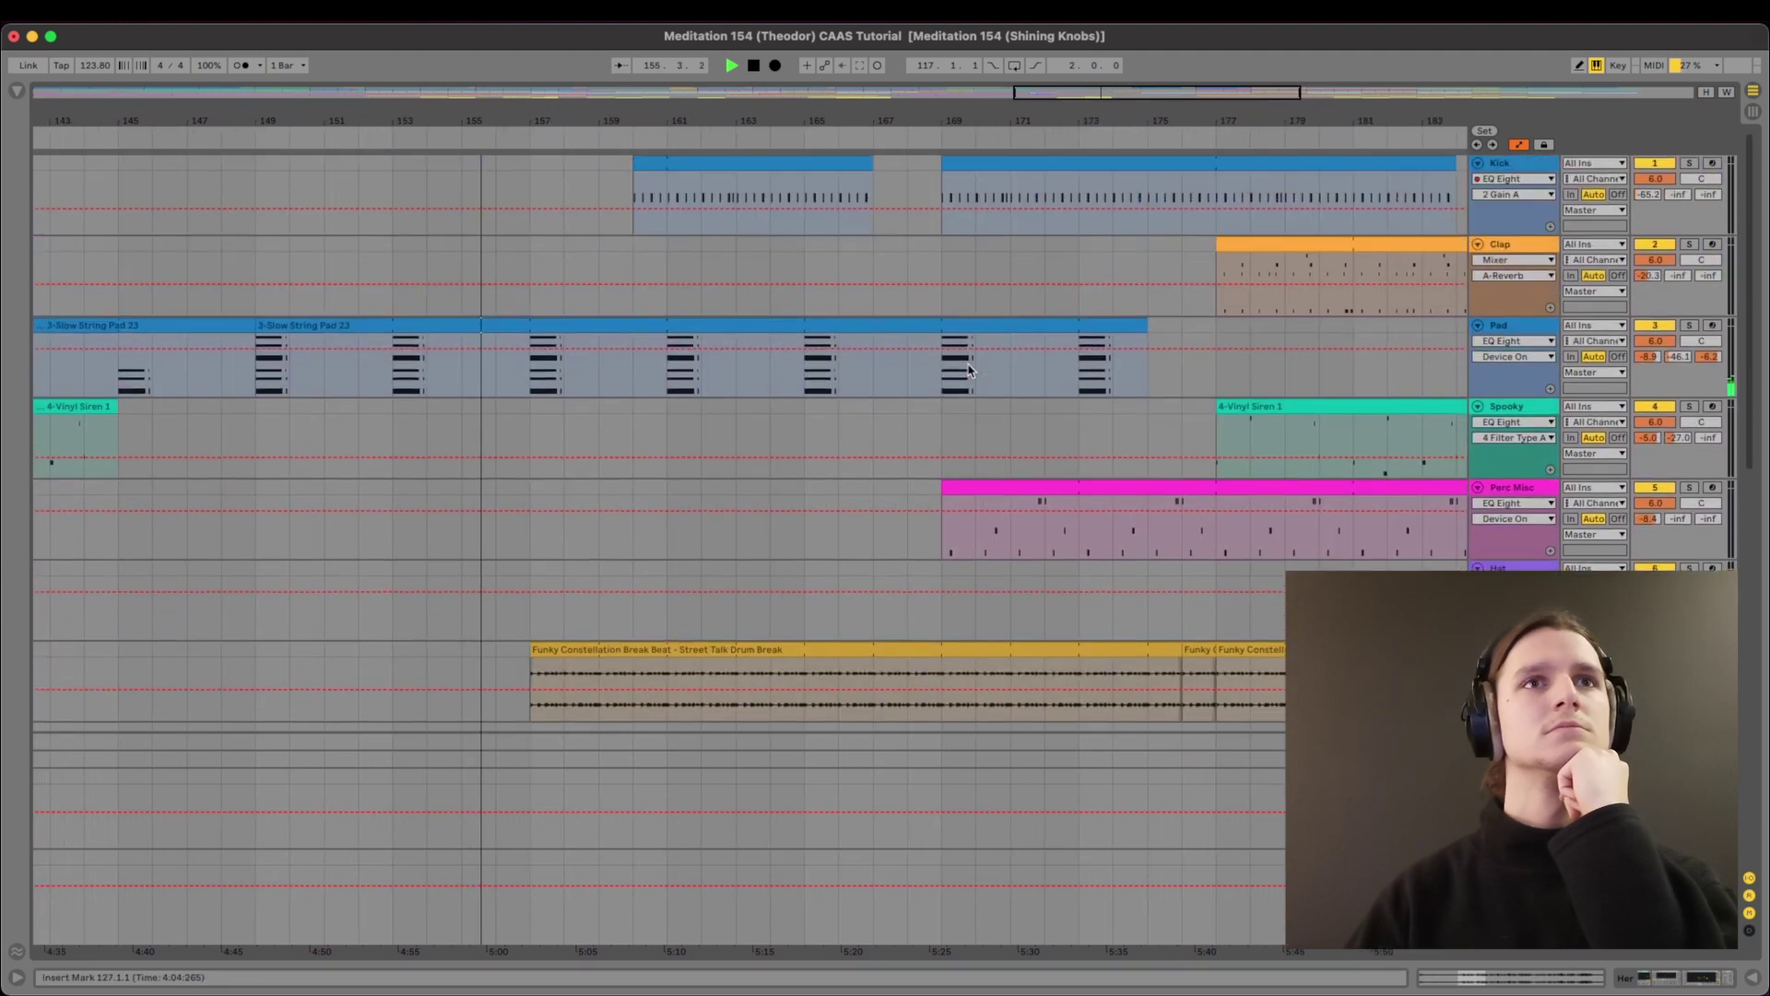
scroll(968, 370, "down", 1)
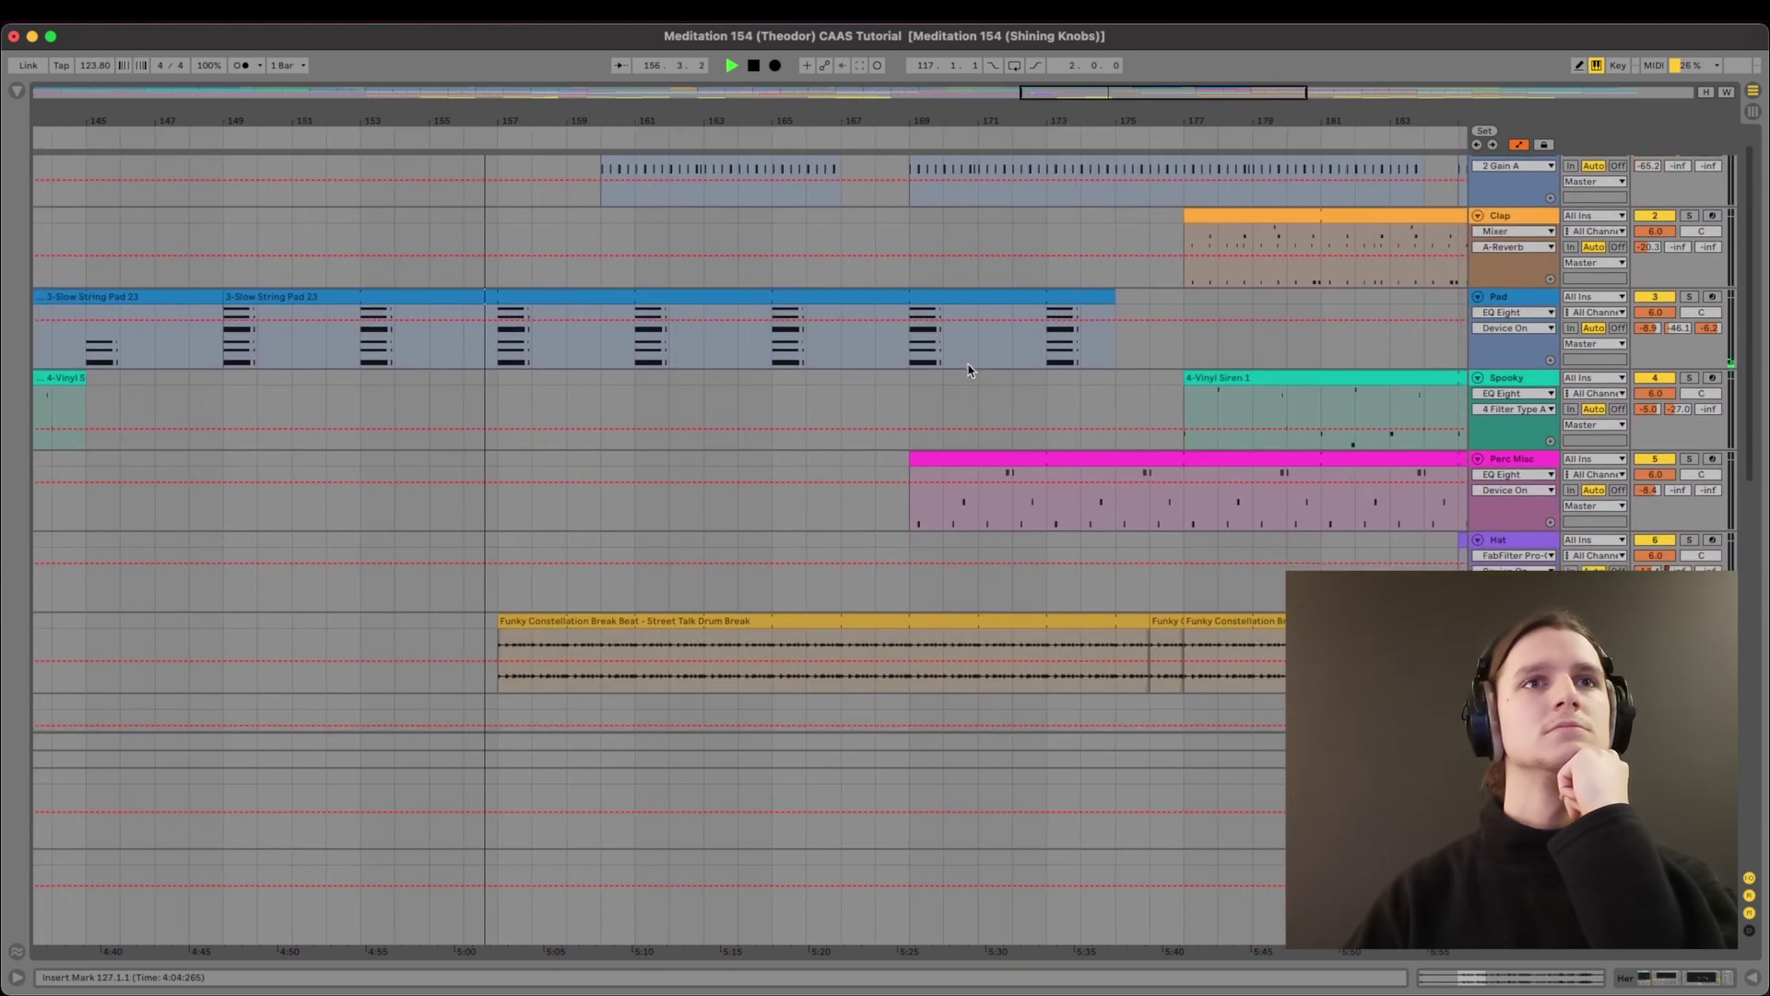
scroll(968, 370, "up", 1)
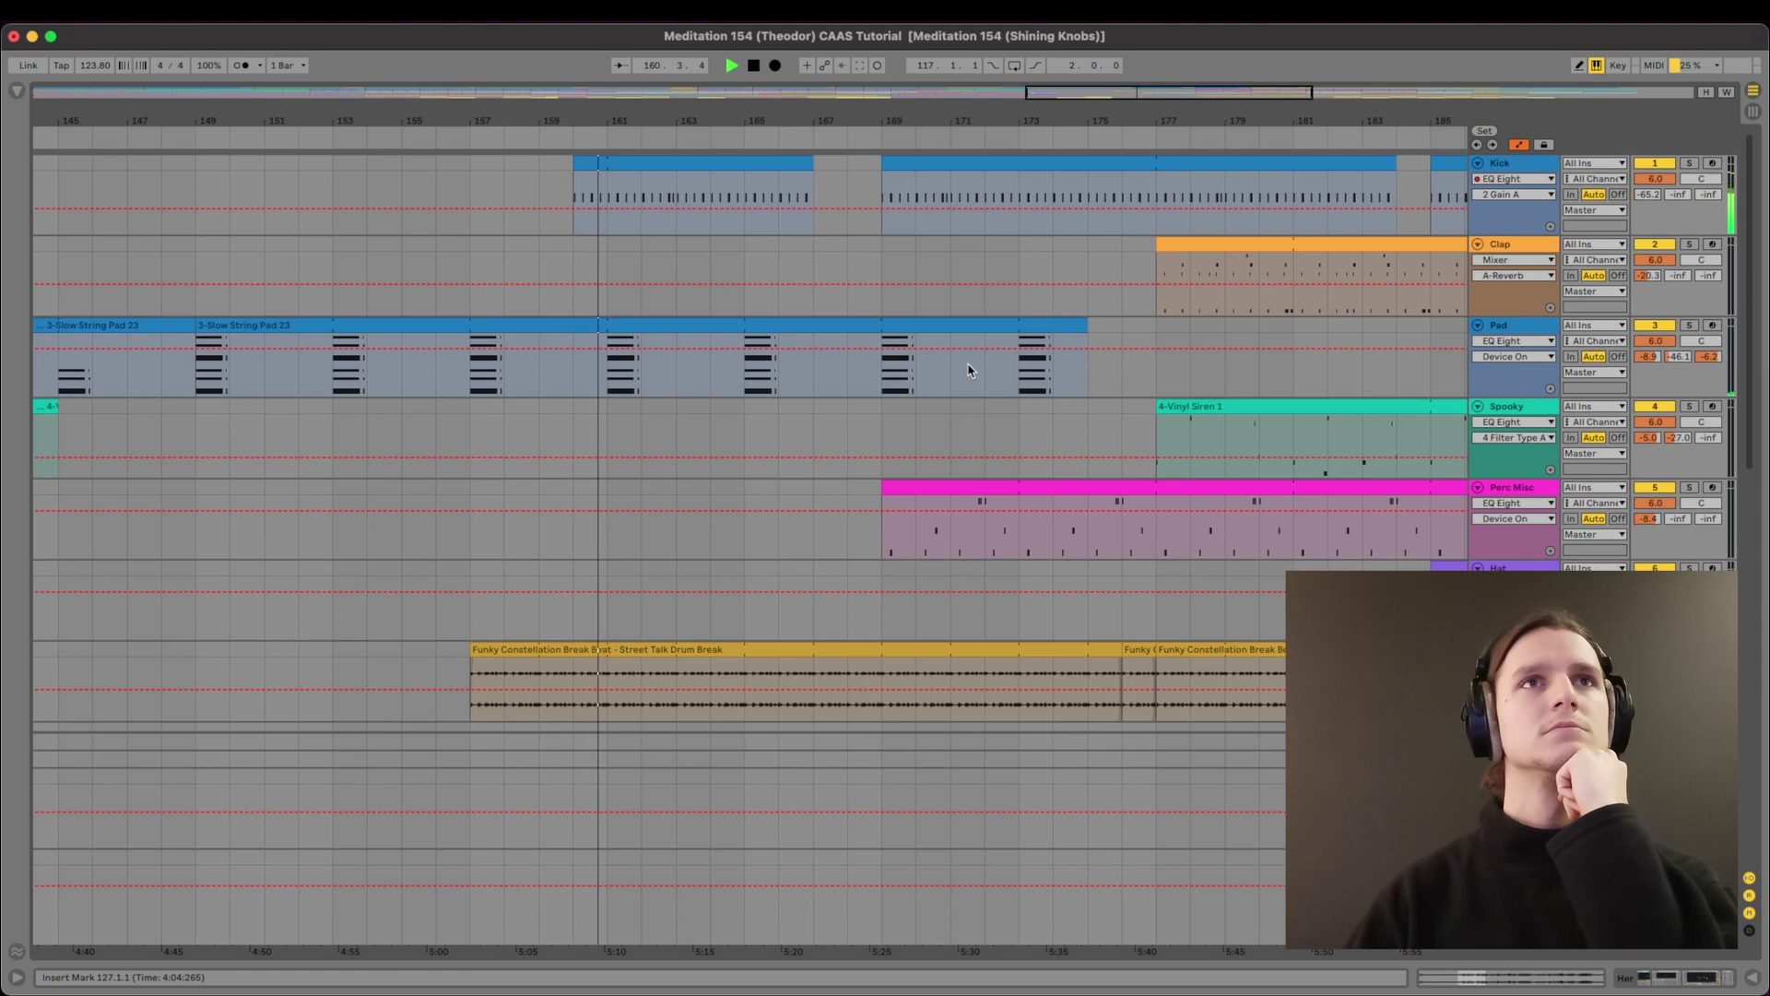
scroll(968, 369, "down", 10)
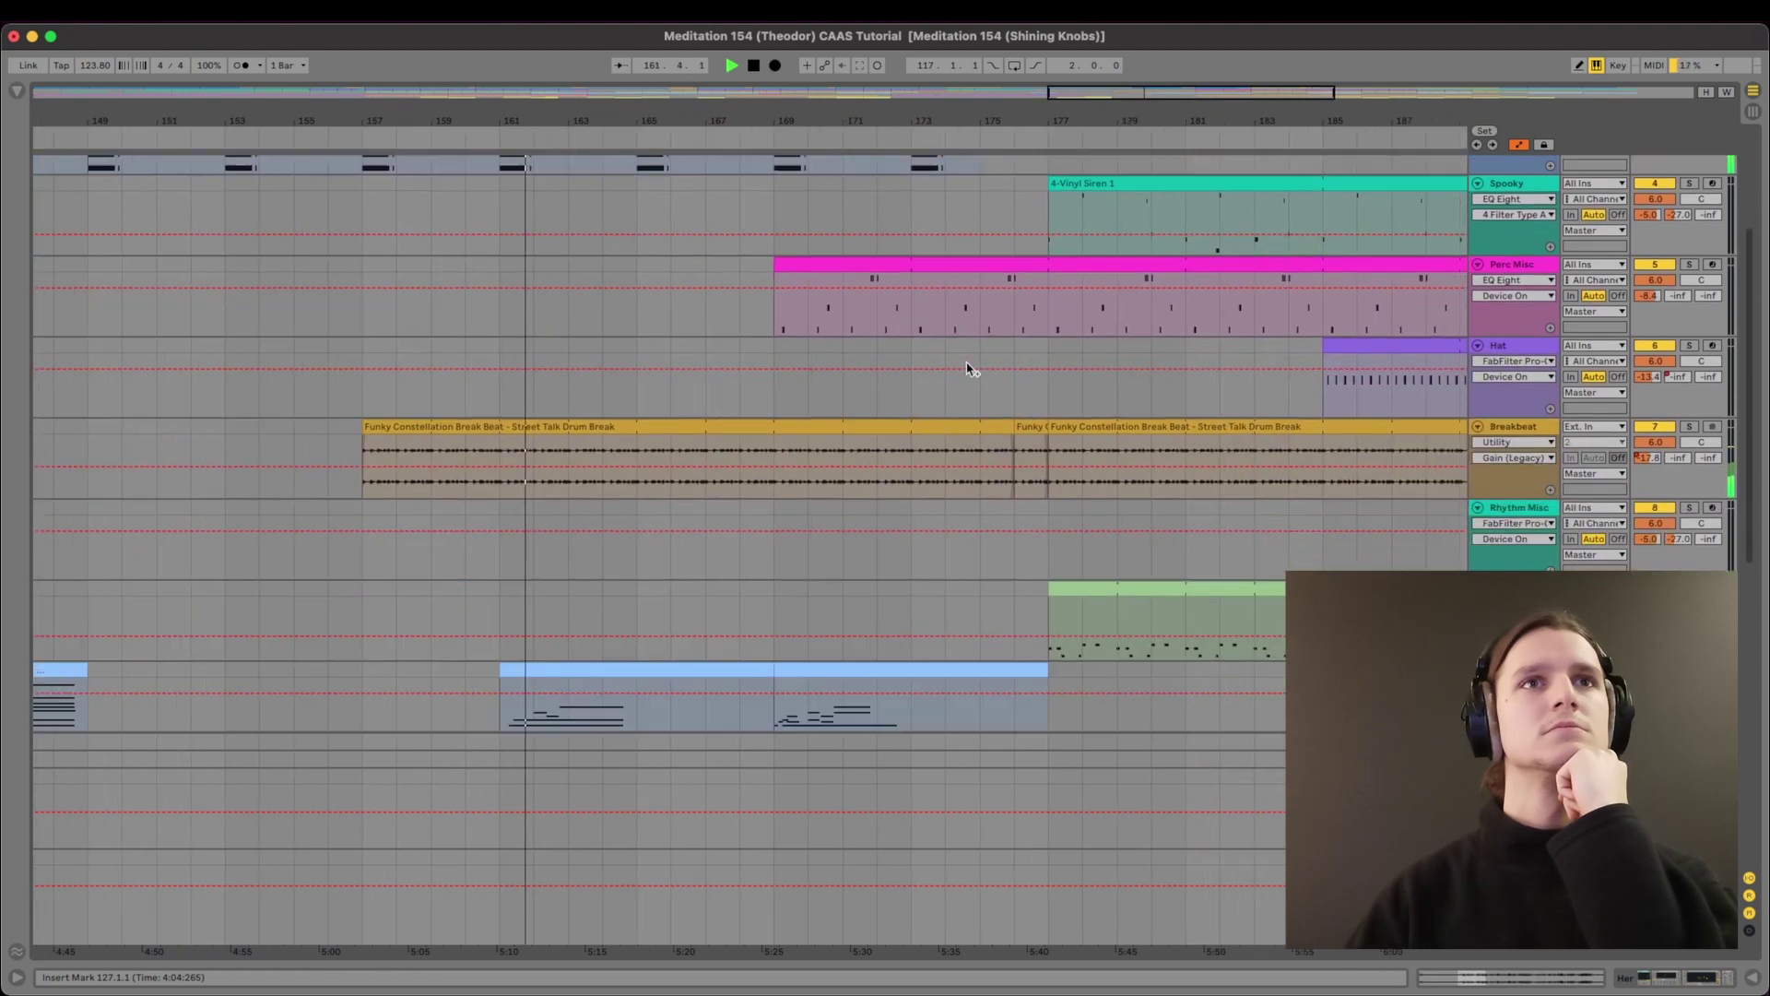
scroll(862, 333, "up", 8)
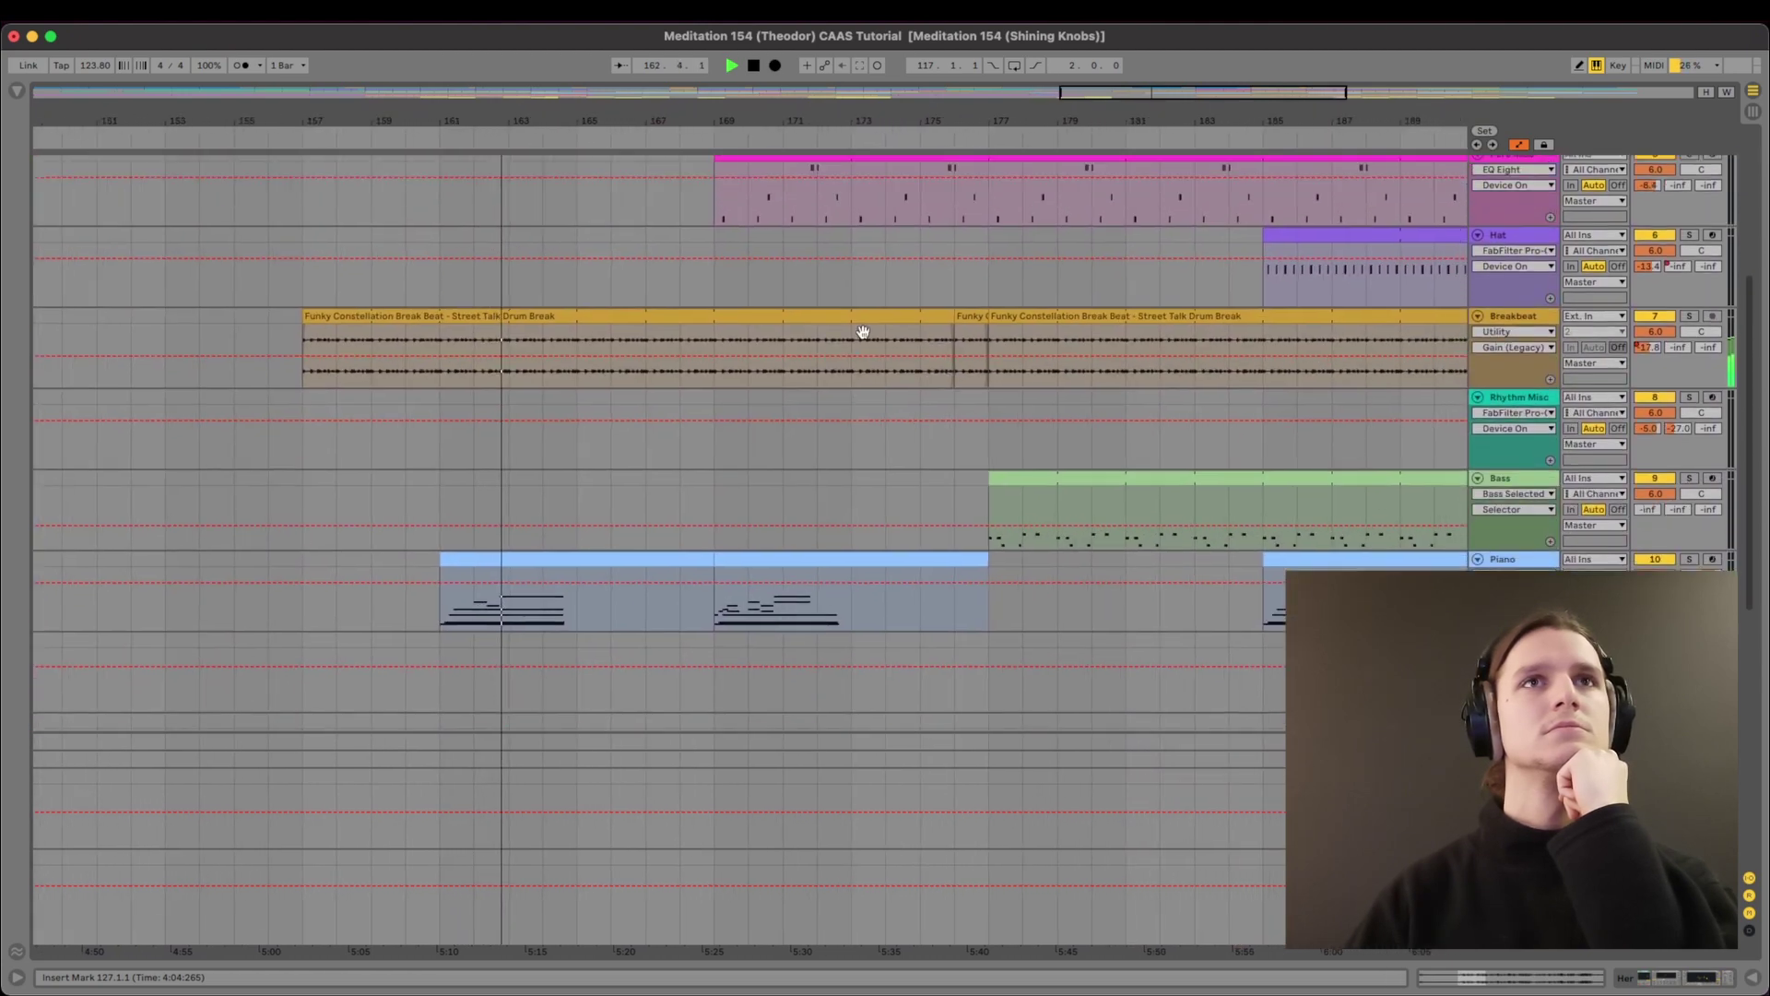
scroll(862, 339, "down", 2)
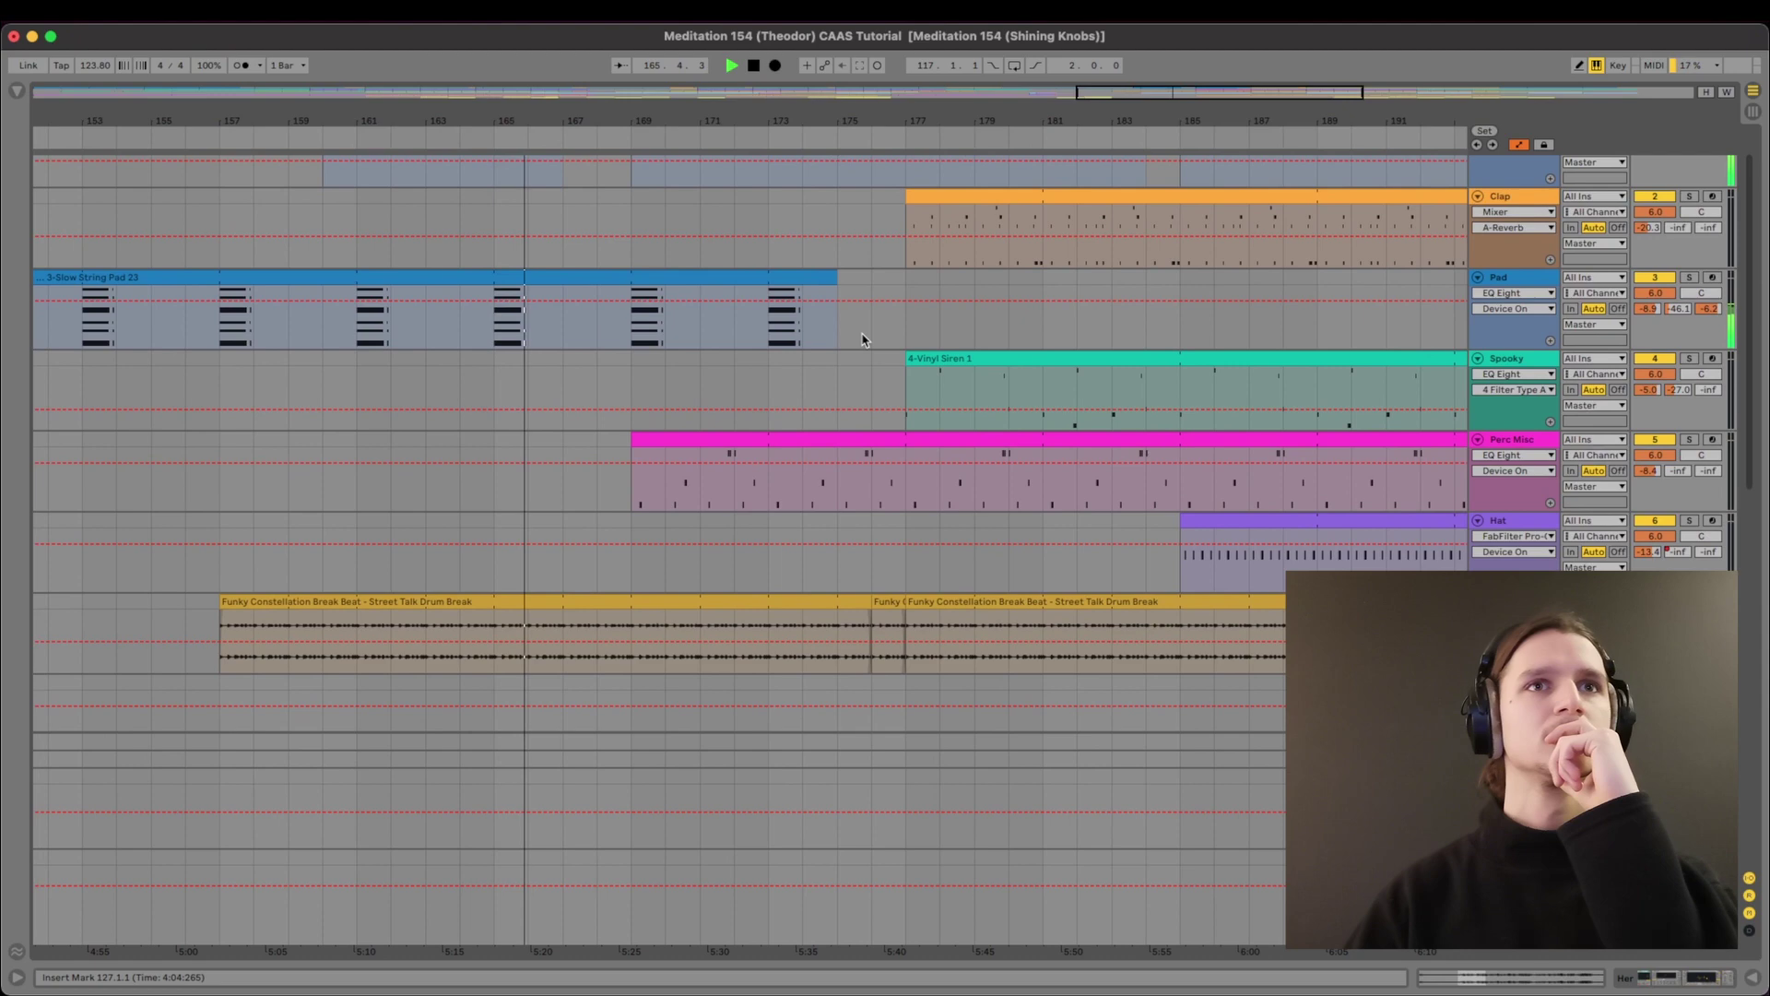
scroll(861, 339, "down", 5)
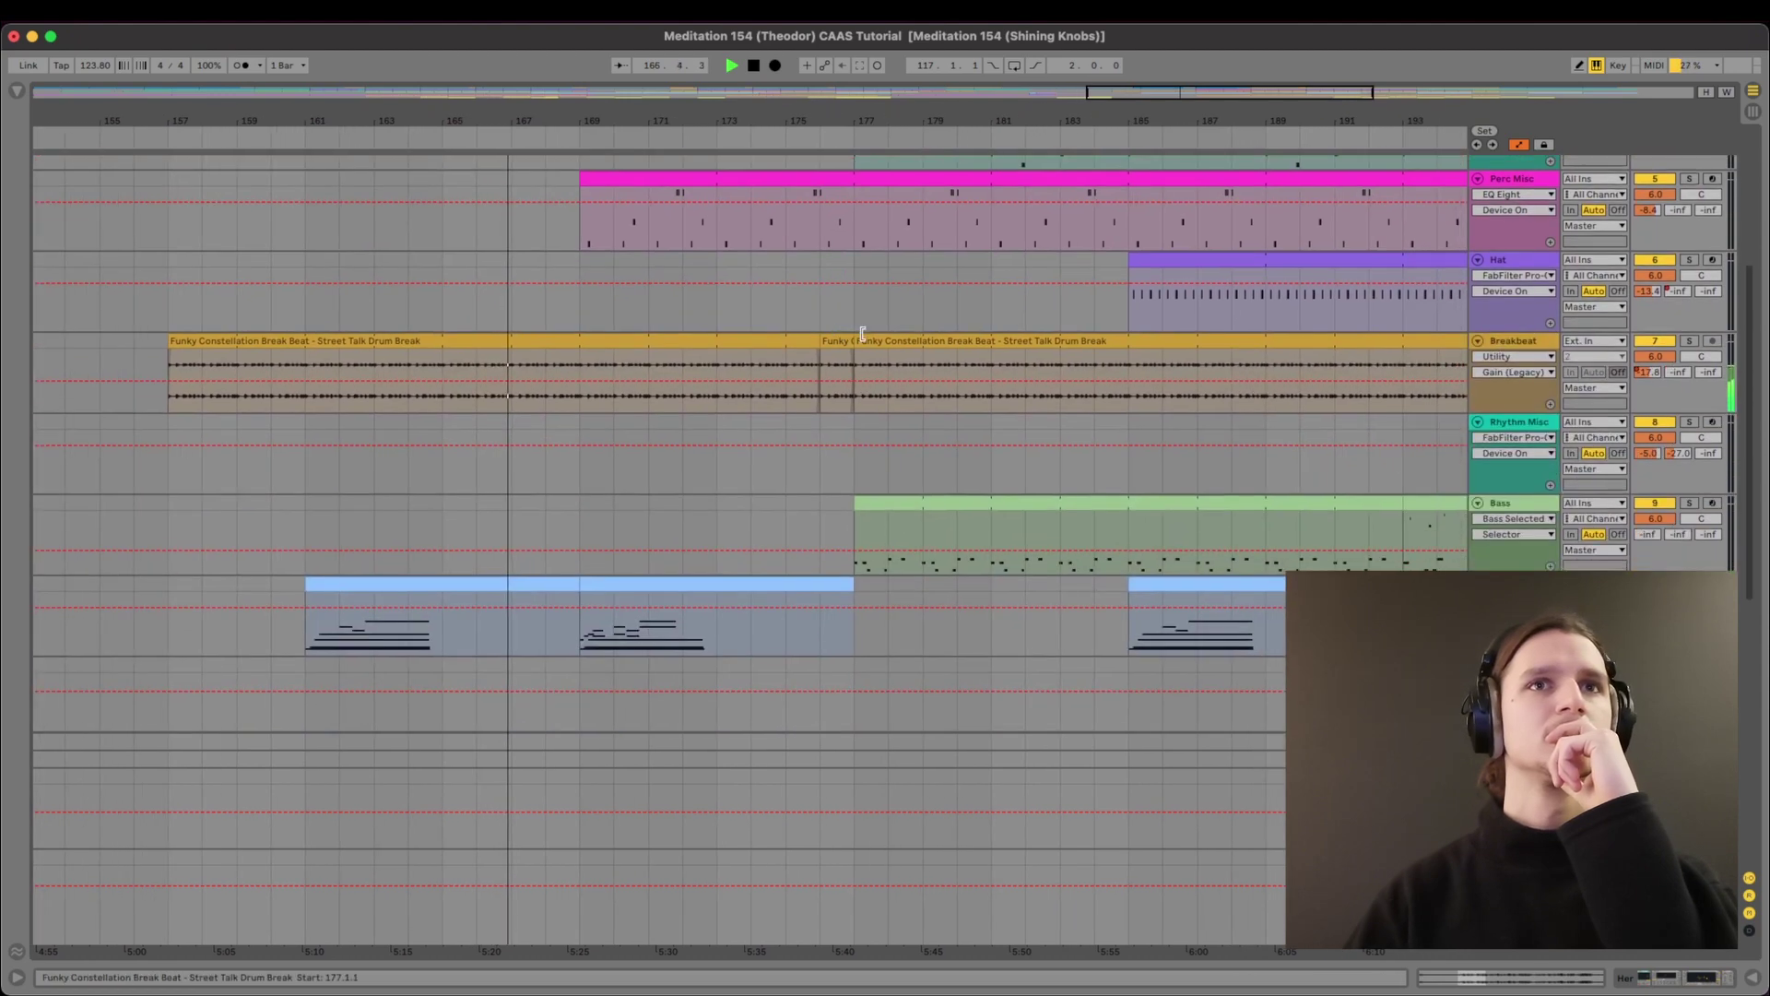
Open the Piano clip at bar 169 to examine its notes and hide the note editor.
double_click(637, 588)
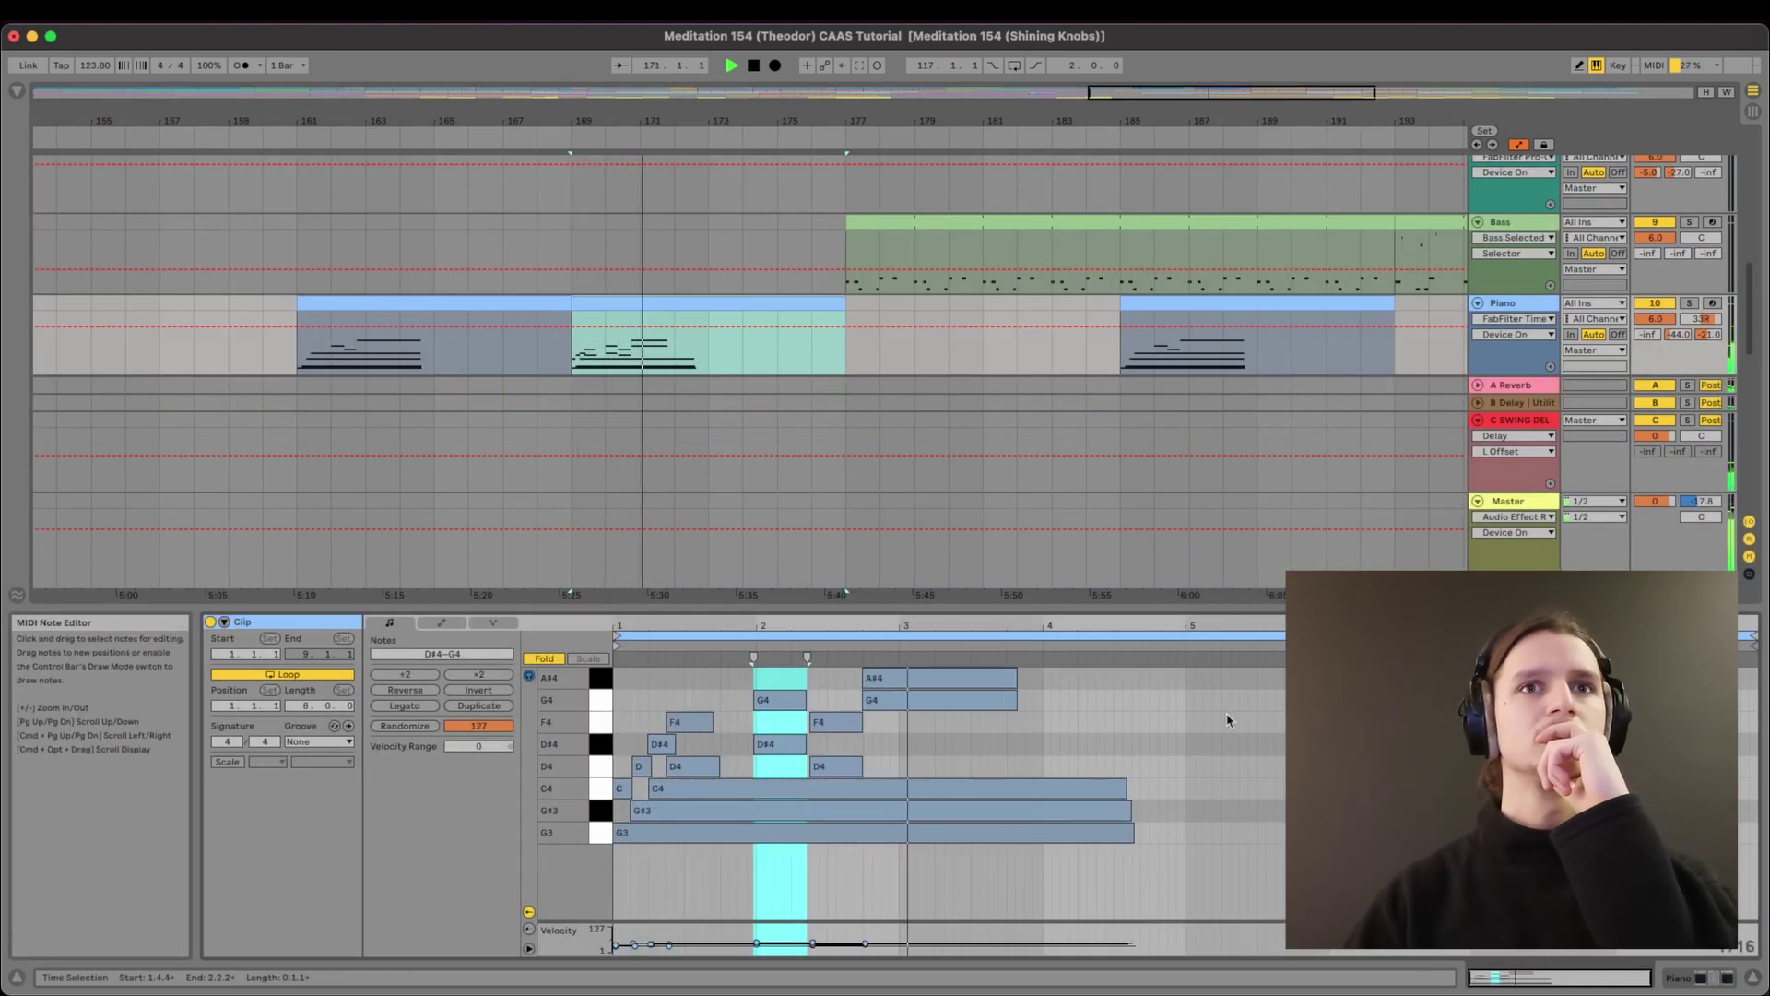
scroll(1048, 196, "up", 3)
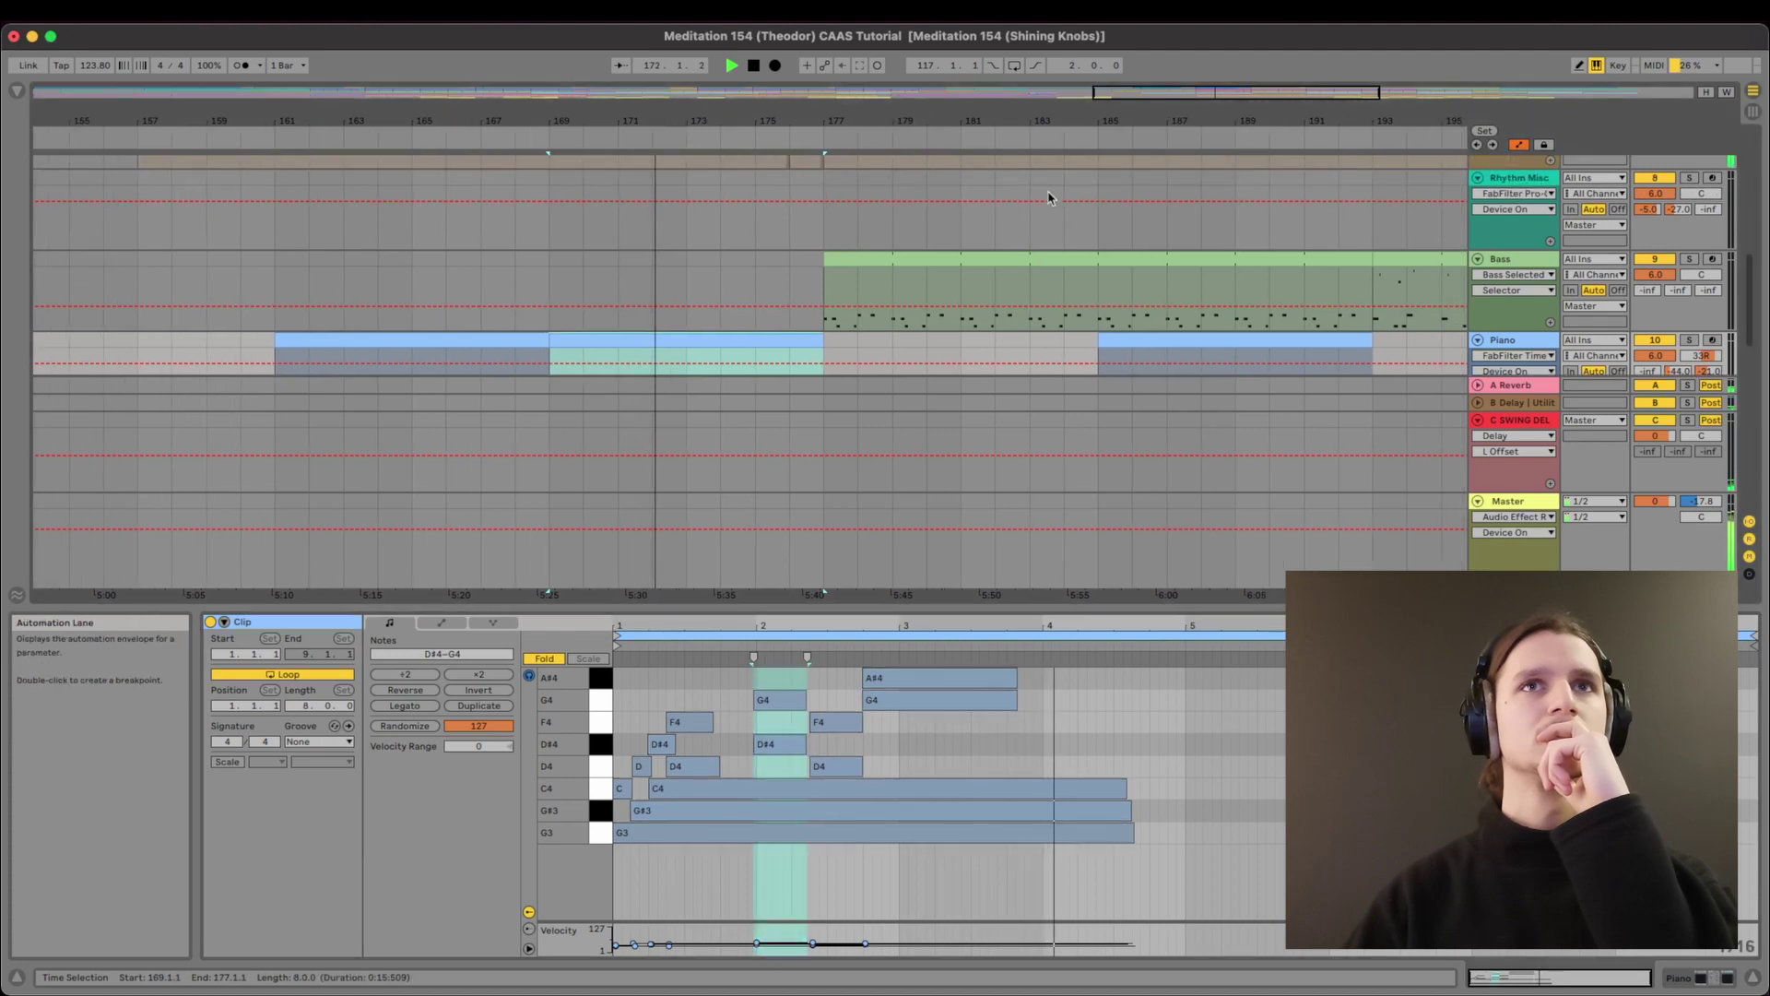
left_click_drag(869, 607, 870, 954)
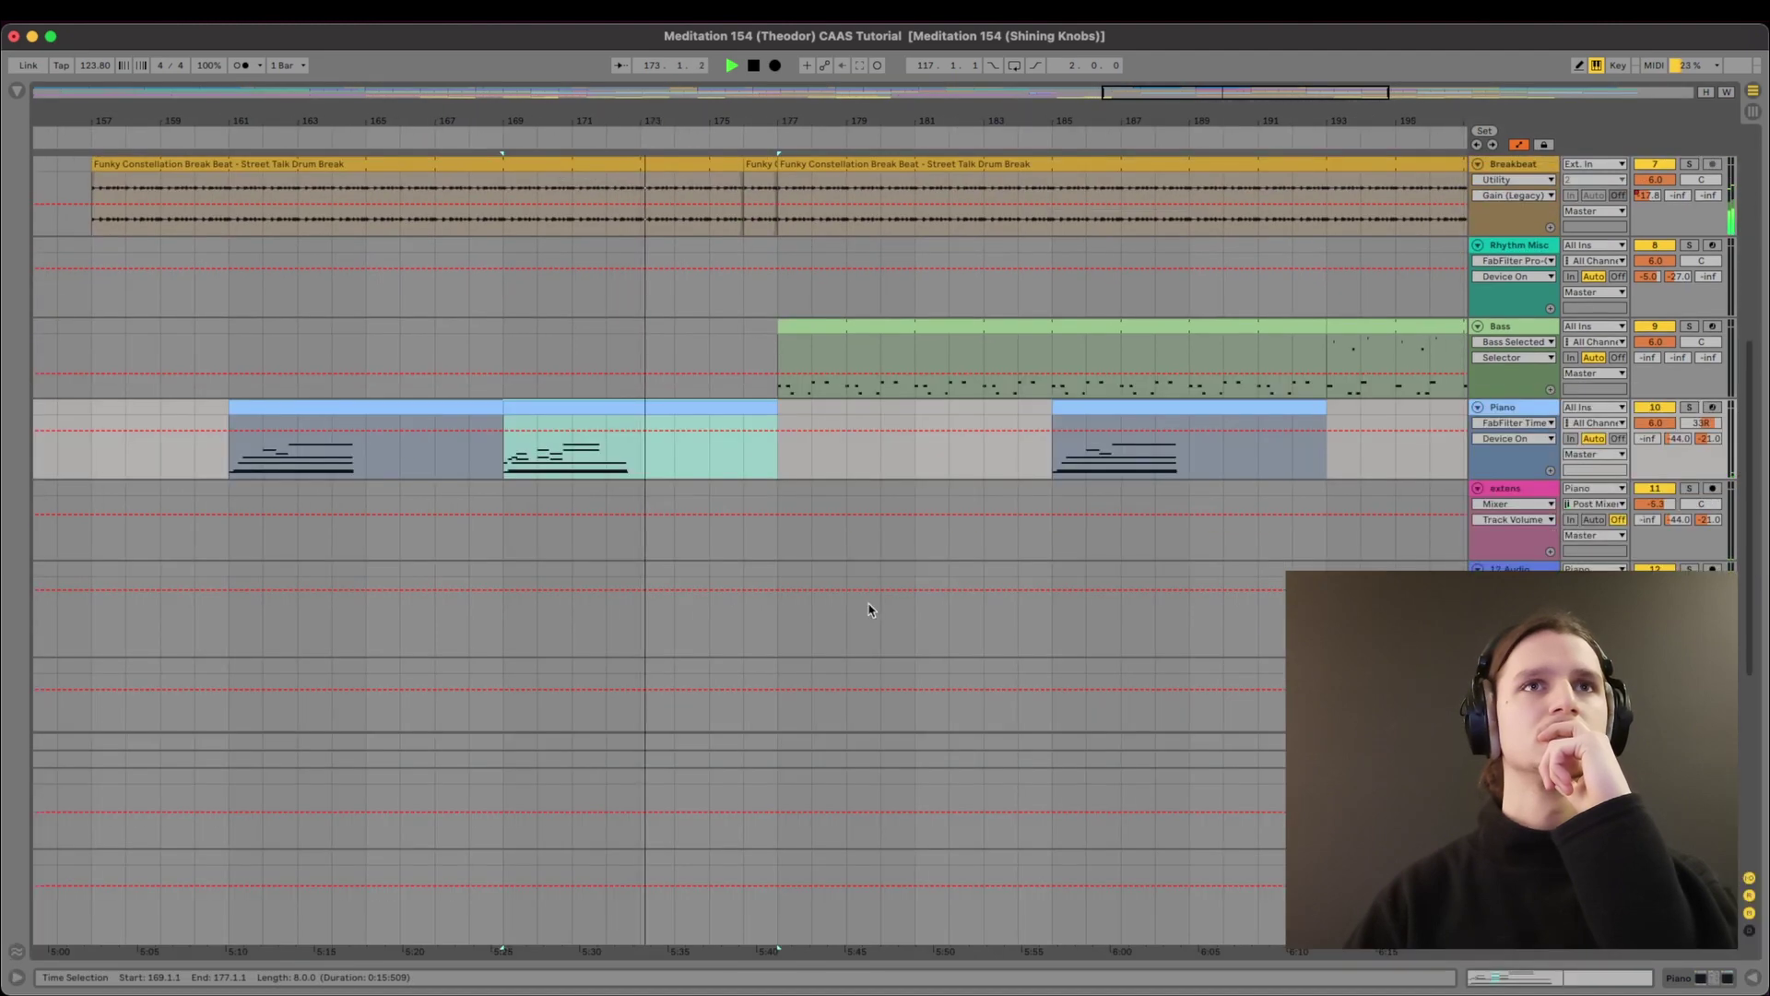
Open the one-bar Breakbeat clip at bar 176 to examine its waveform and hide the clip view.
scroll(895, 325, "up", 5)
scroll(894, 324, "up", 2)
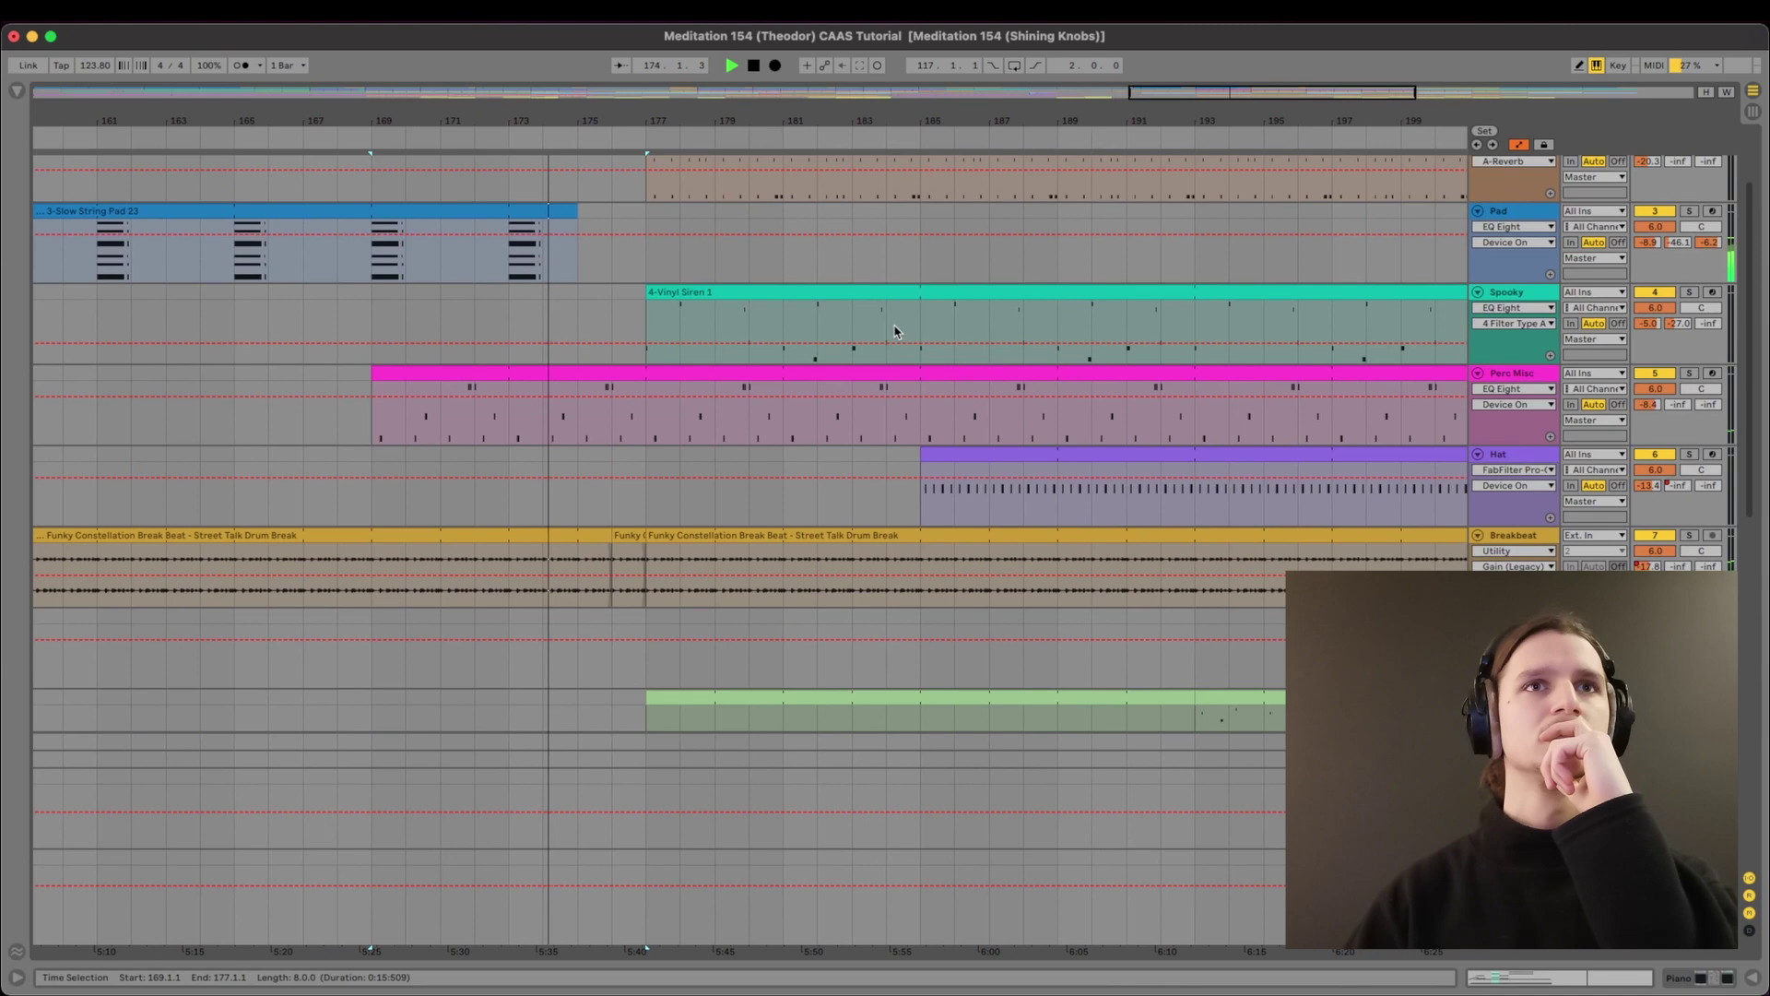
left_click(631, 535)
double_click(632, 535)
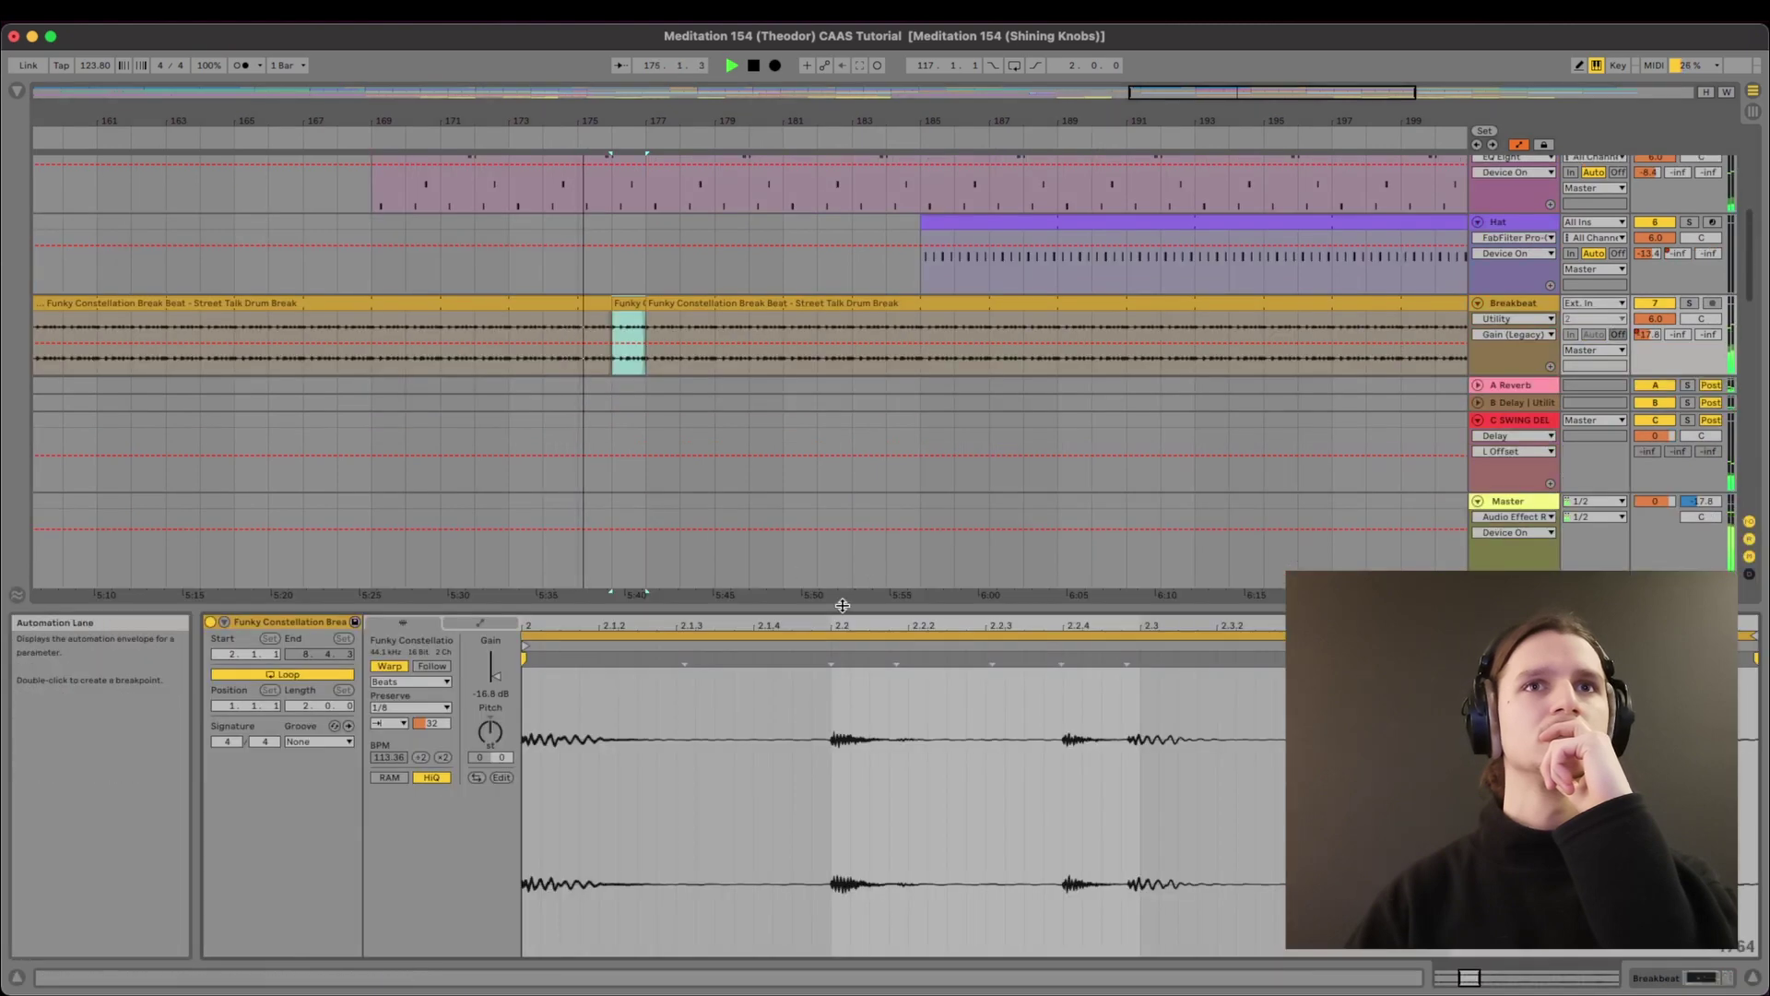
scroll(897, 340, "down", 2)
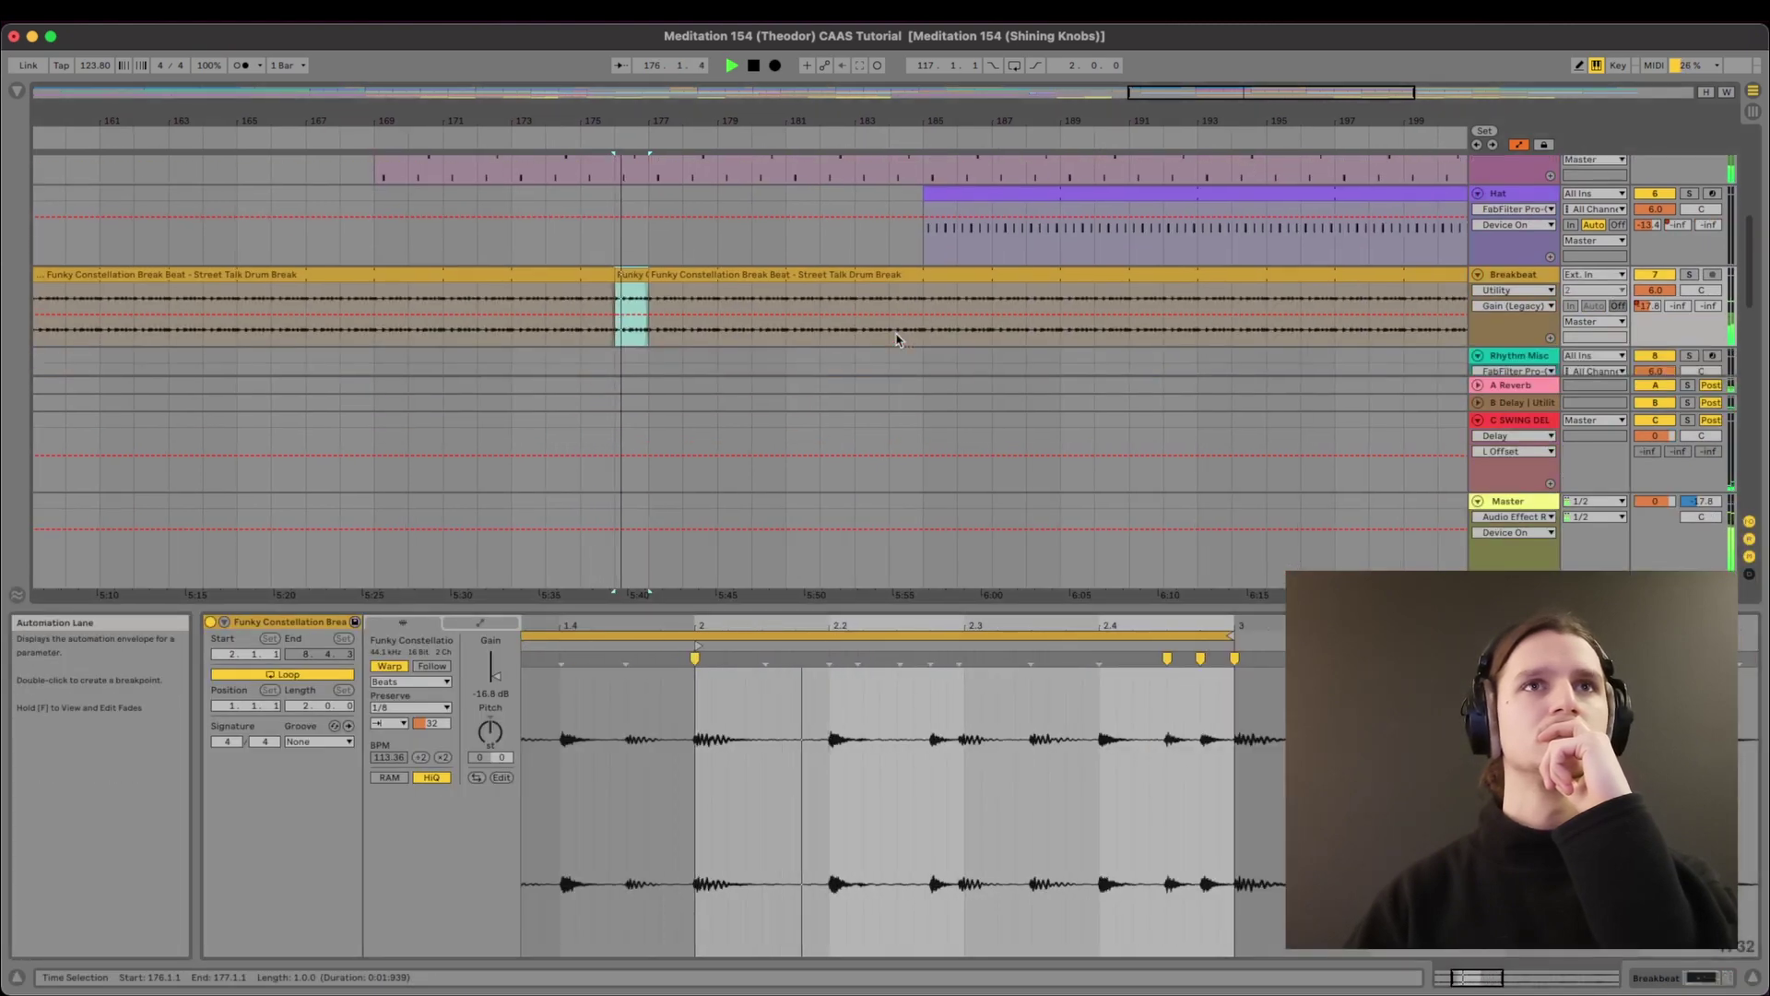
key("super+alt+l")
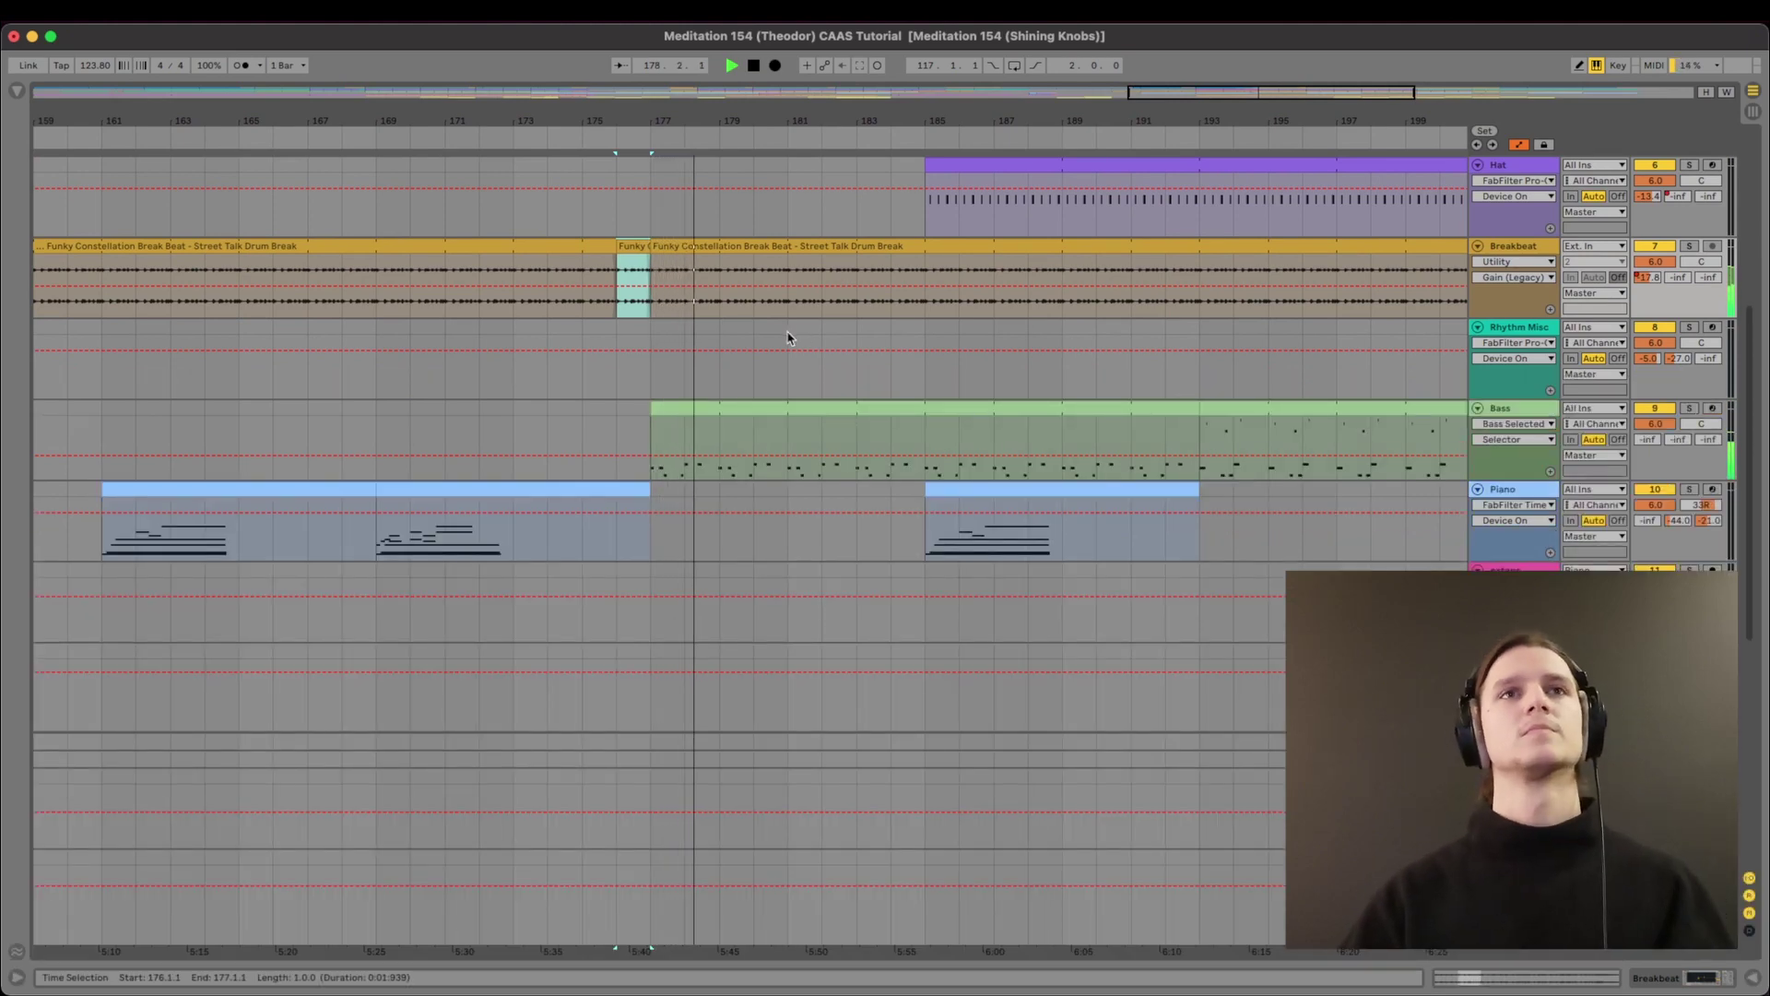
Place the insert marker at bar 178 on the Rhythm Misc track and stop the playback.
left_click(678, 385)
key("space")
scroll(679, 387, "left", 10)
scroll(680, 387, "up", 1)
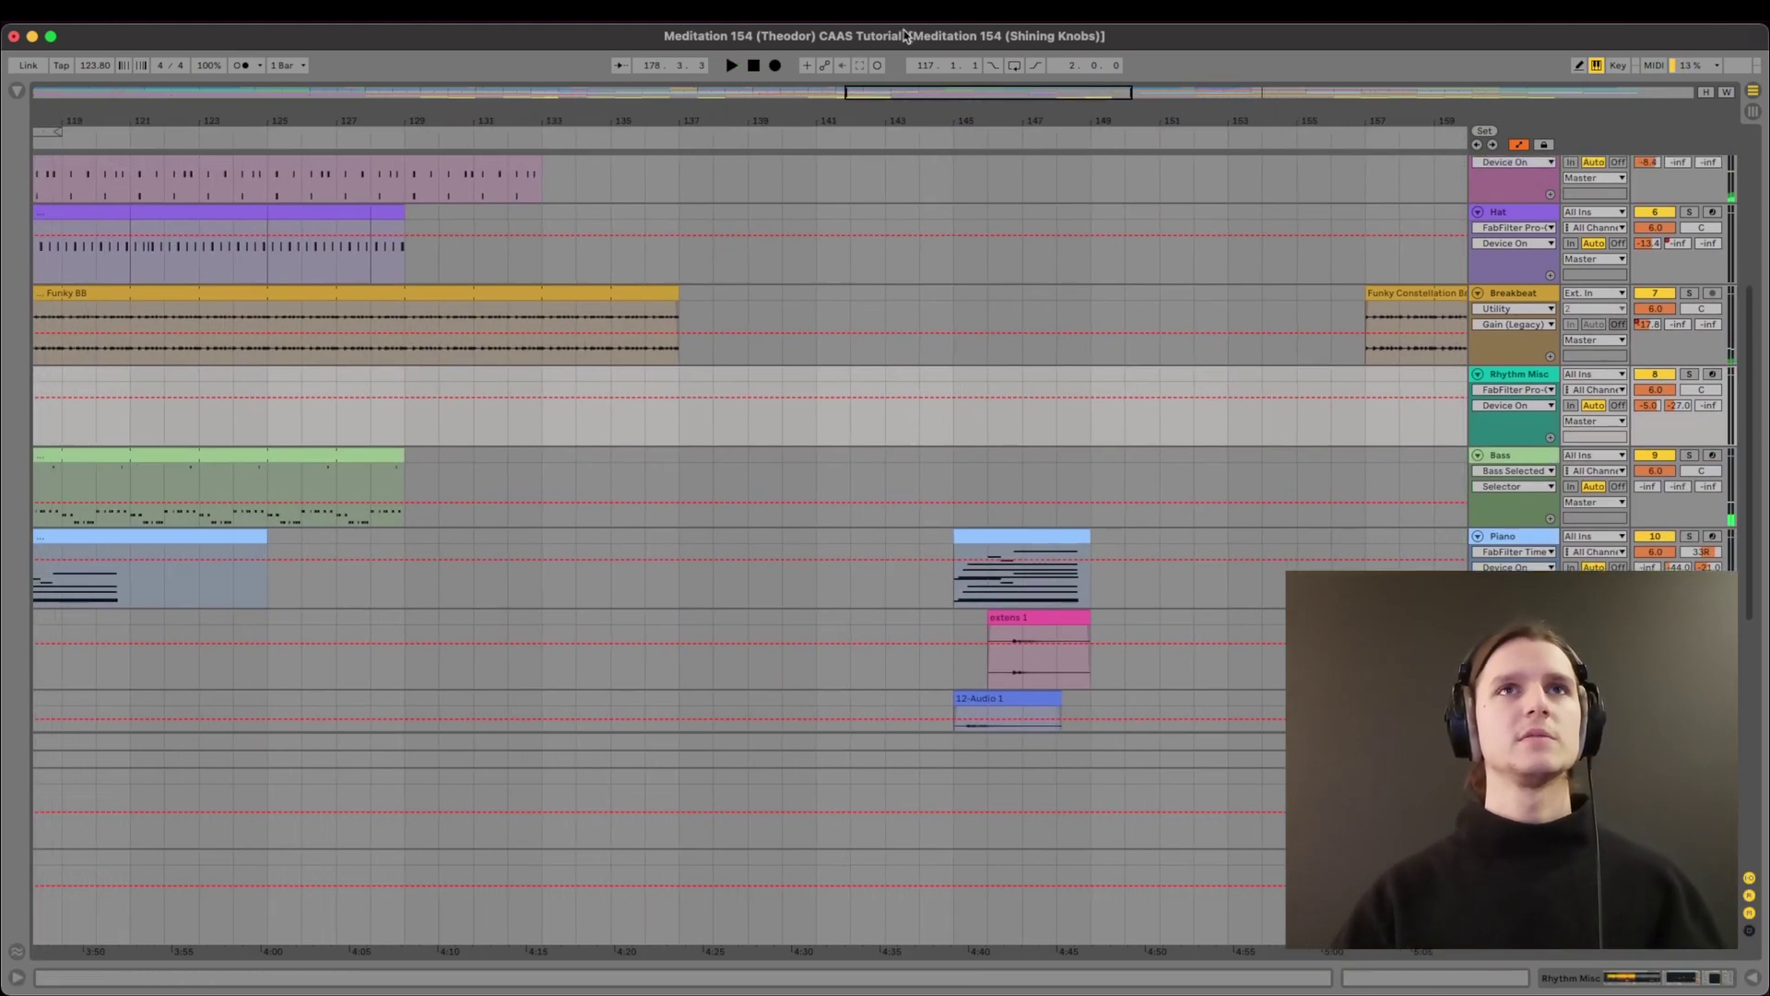
Examine the overall arrangement of all tracks around the break between about bars 125 and 177.
left_click_drag(885, 95, 885, 95)
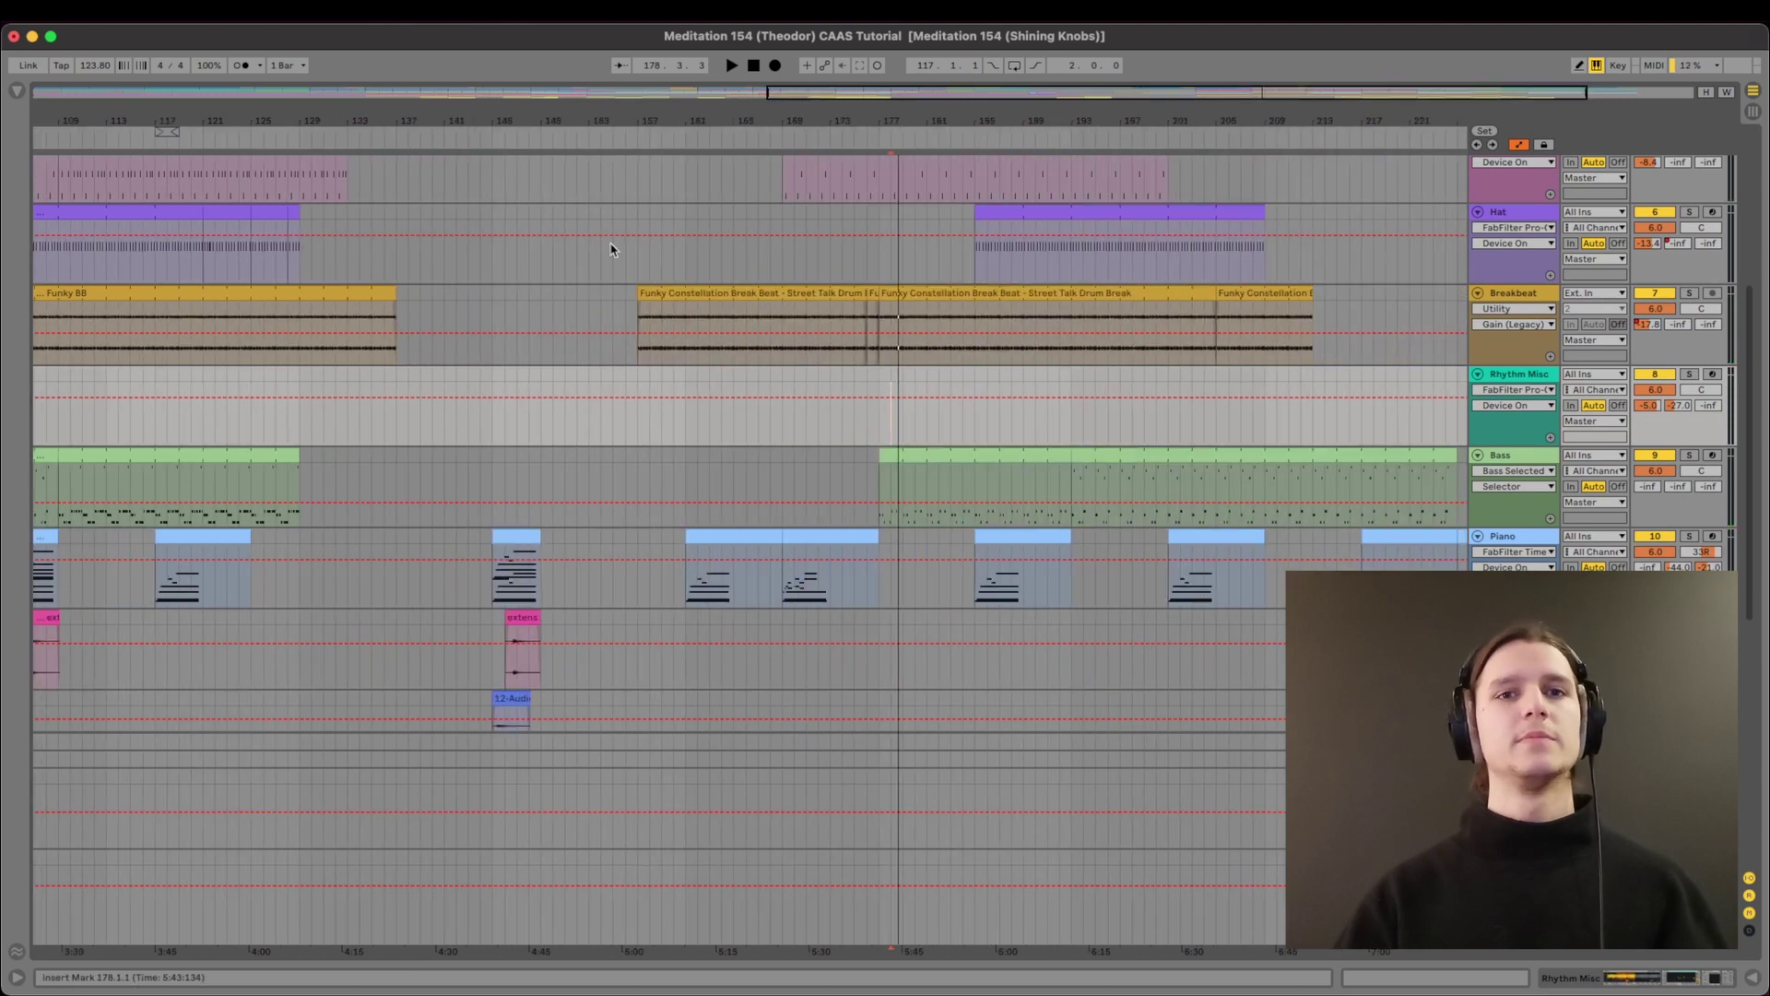
scroll(610, 249, "up", 5)
scroll(646, 295, "left", 10)
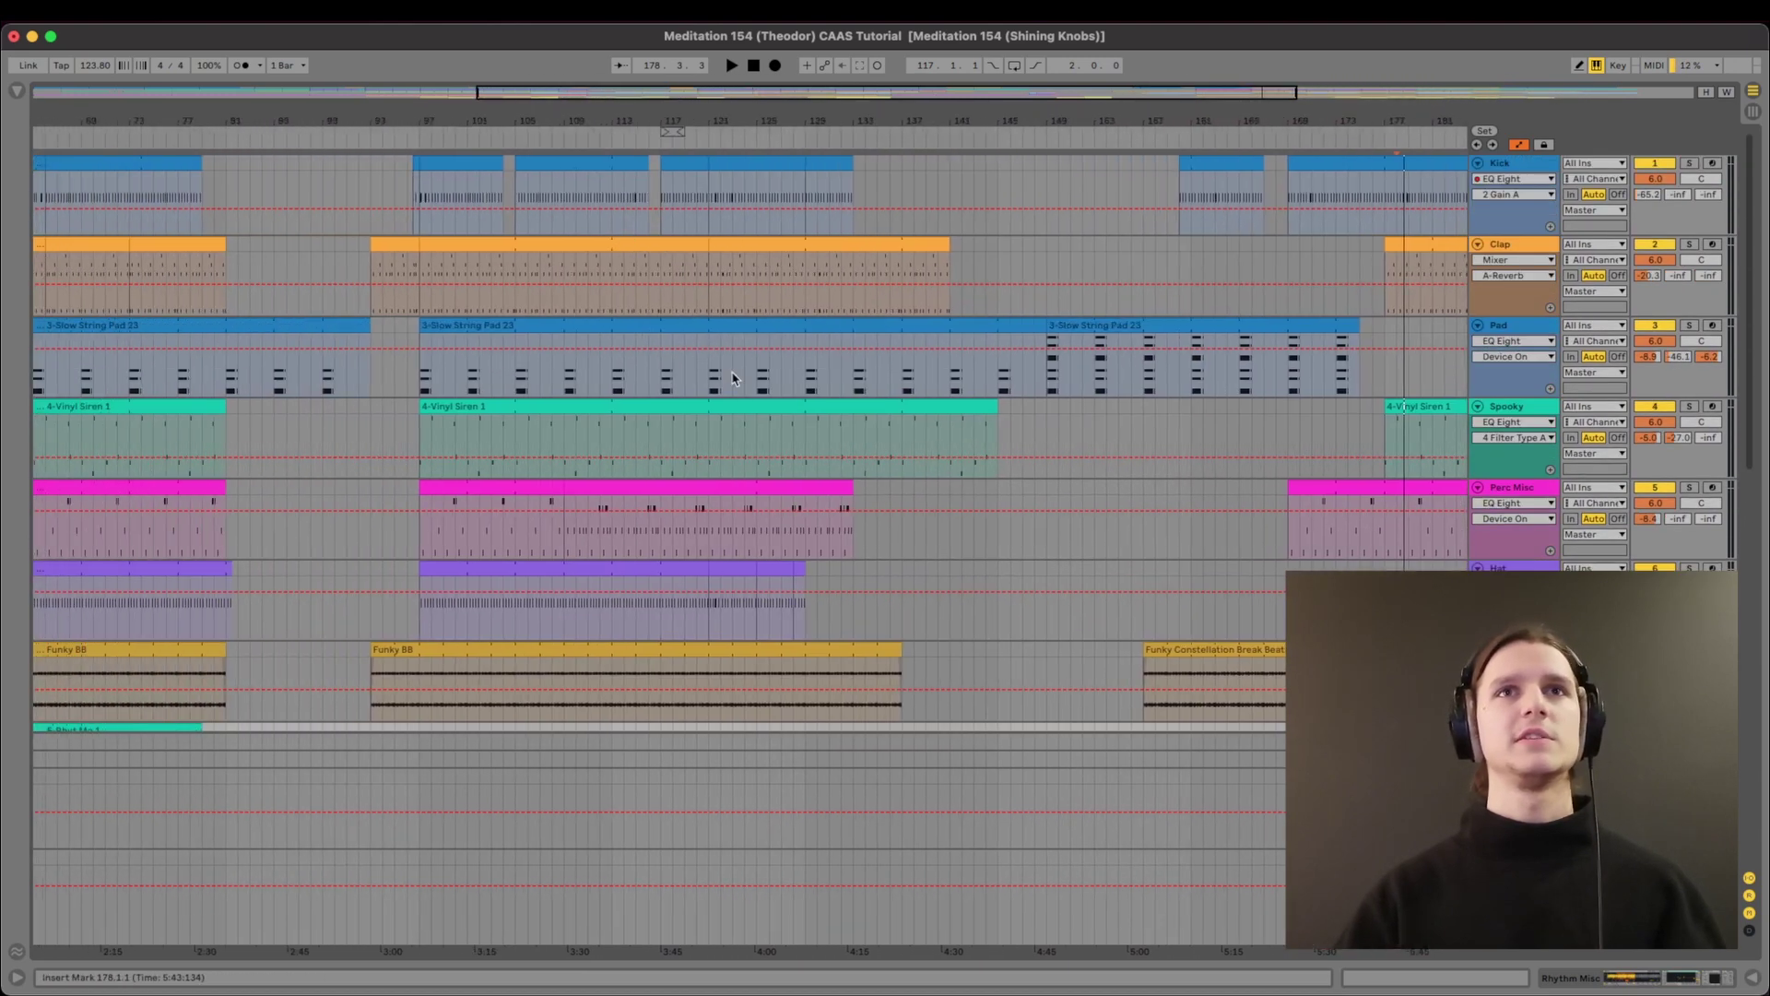
scroll(896, 298, "down", 10)
scroll(898, 304, "right", 5)
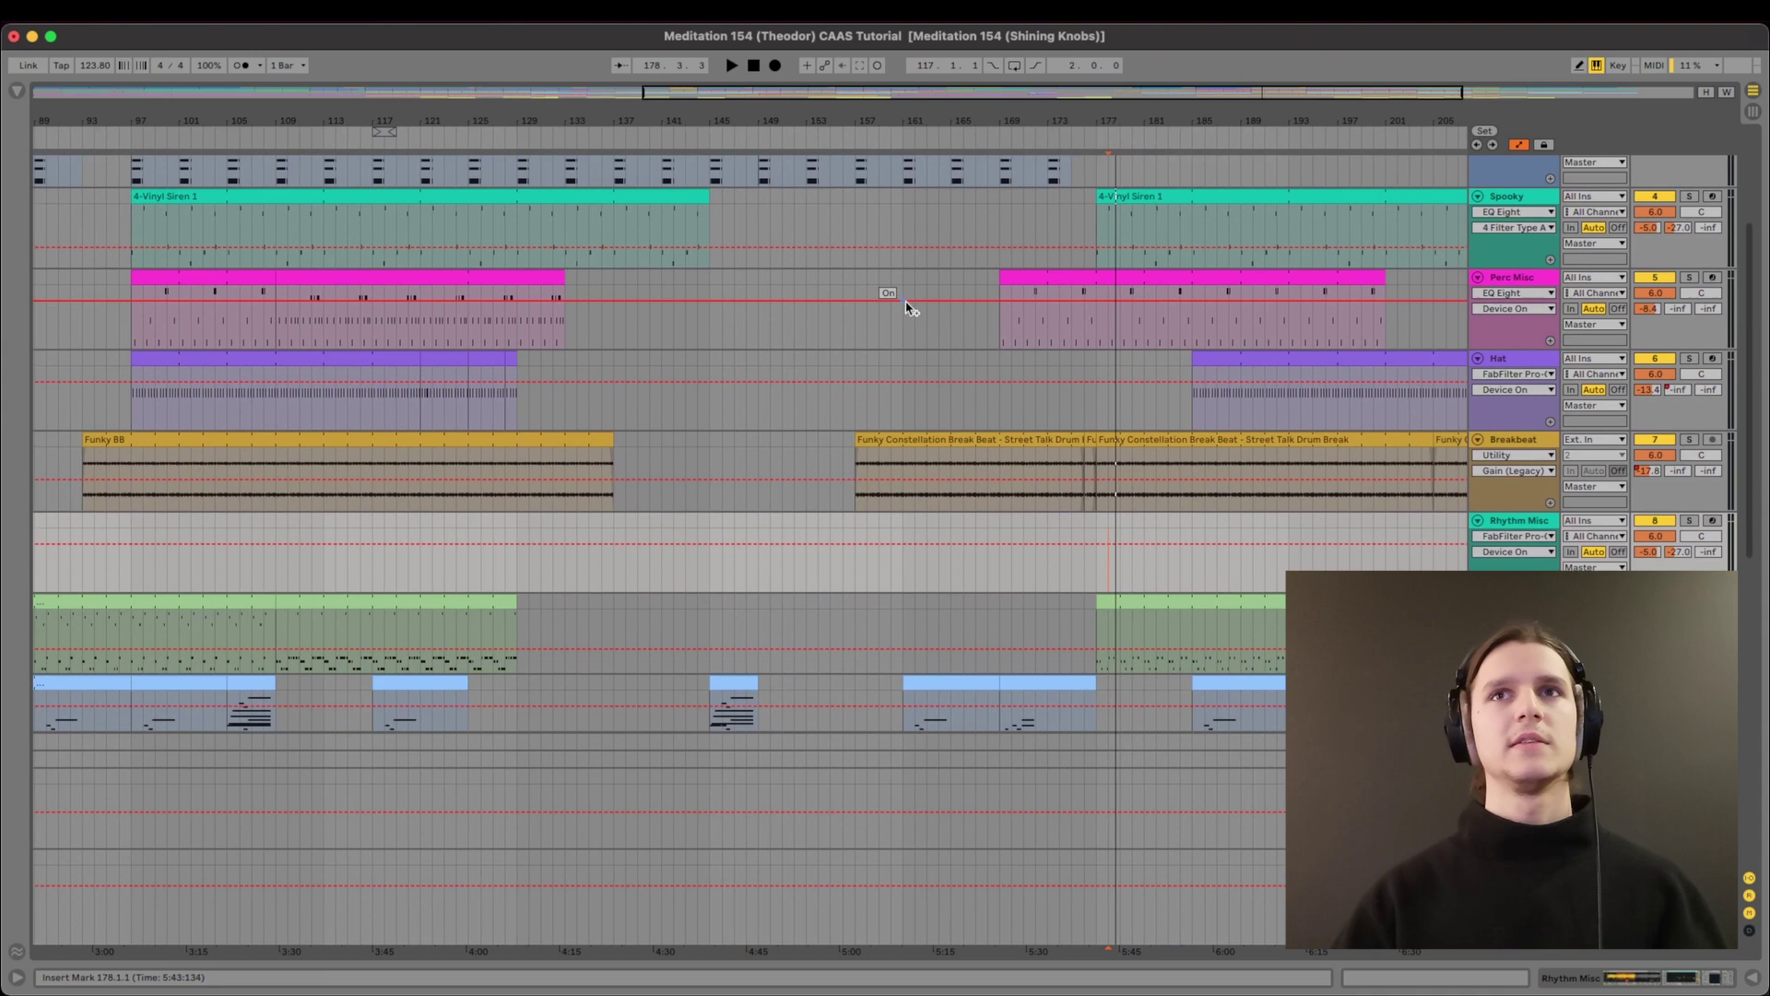
scroll(907, 317, "down", 5)
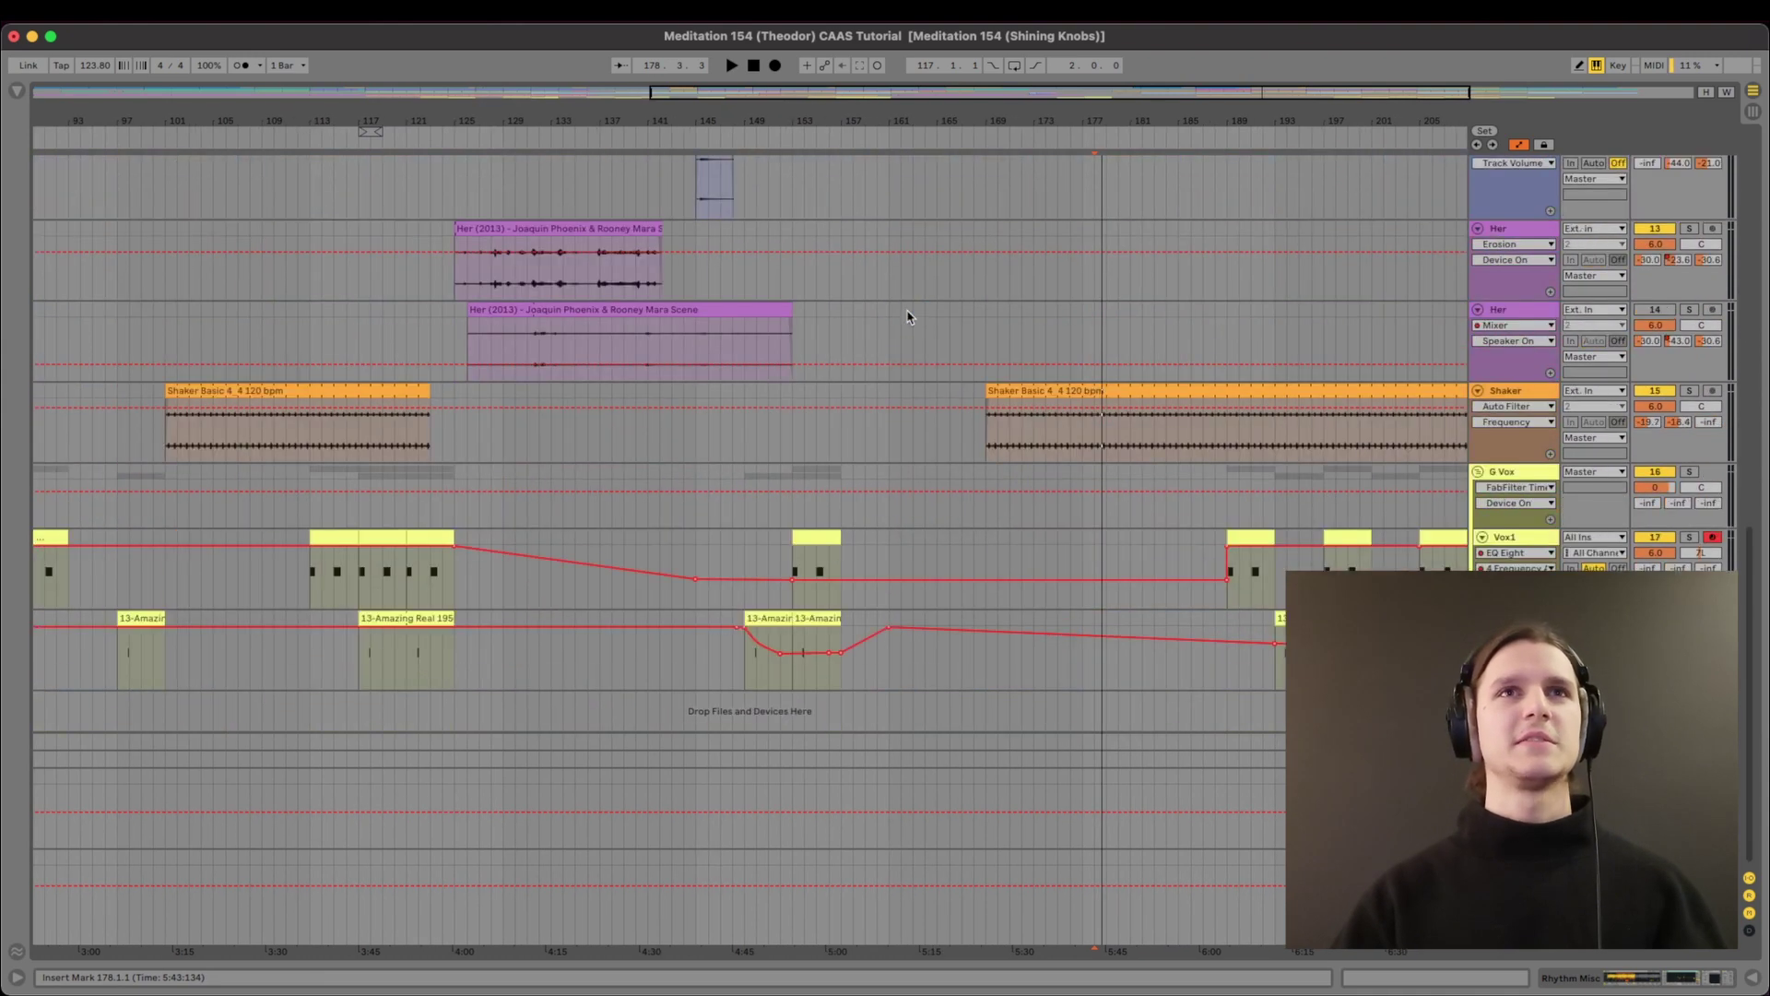
scroll(793, 175, "up", 1)
scroll(793, 176, "right", 1)
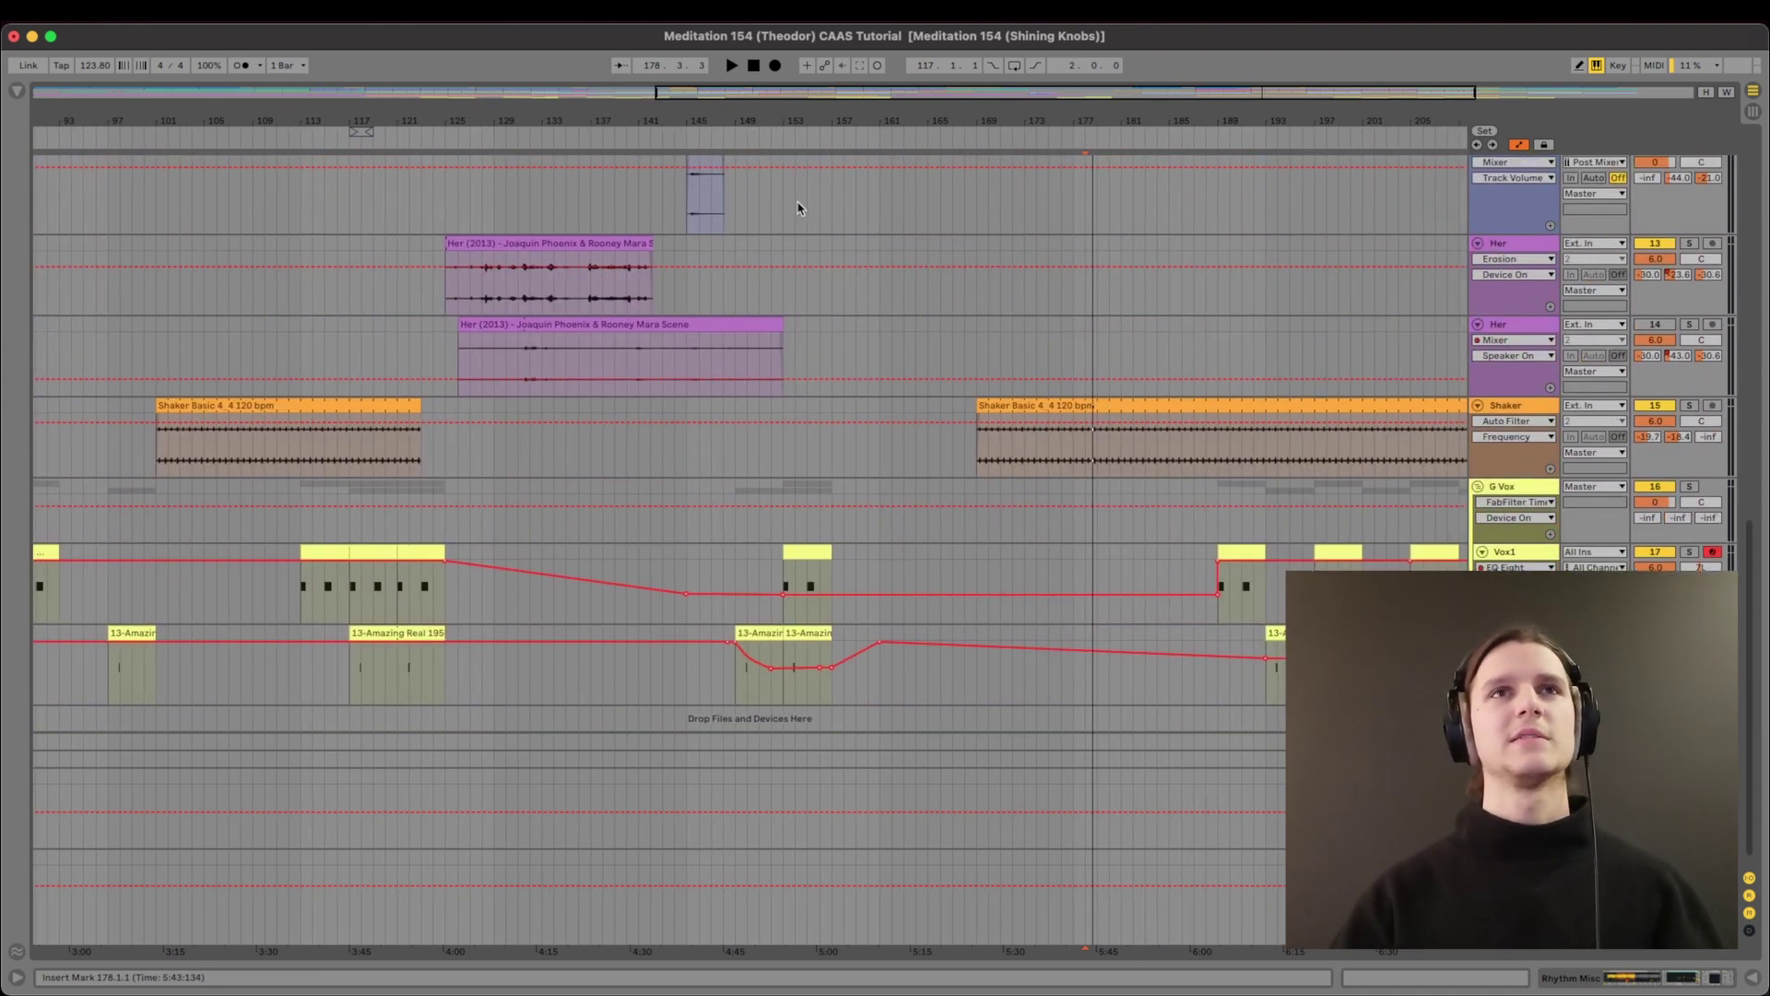
scroll(798, 205, "up", 10)
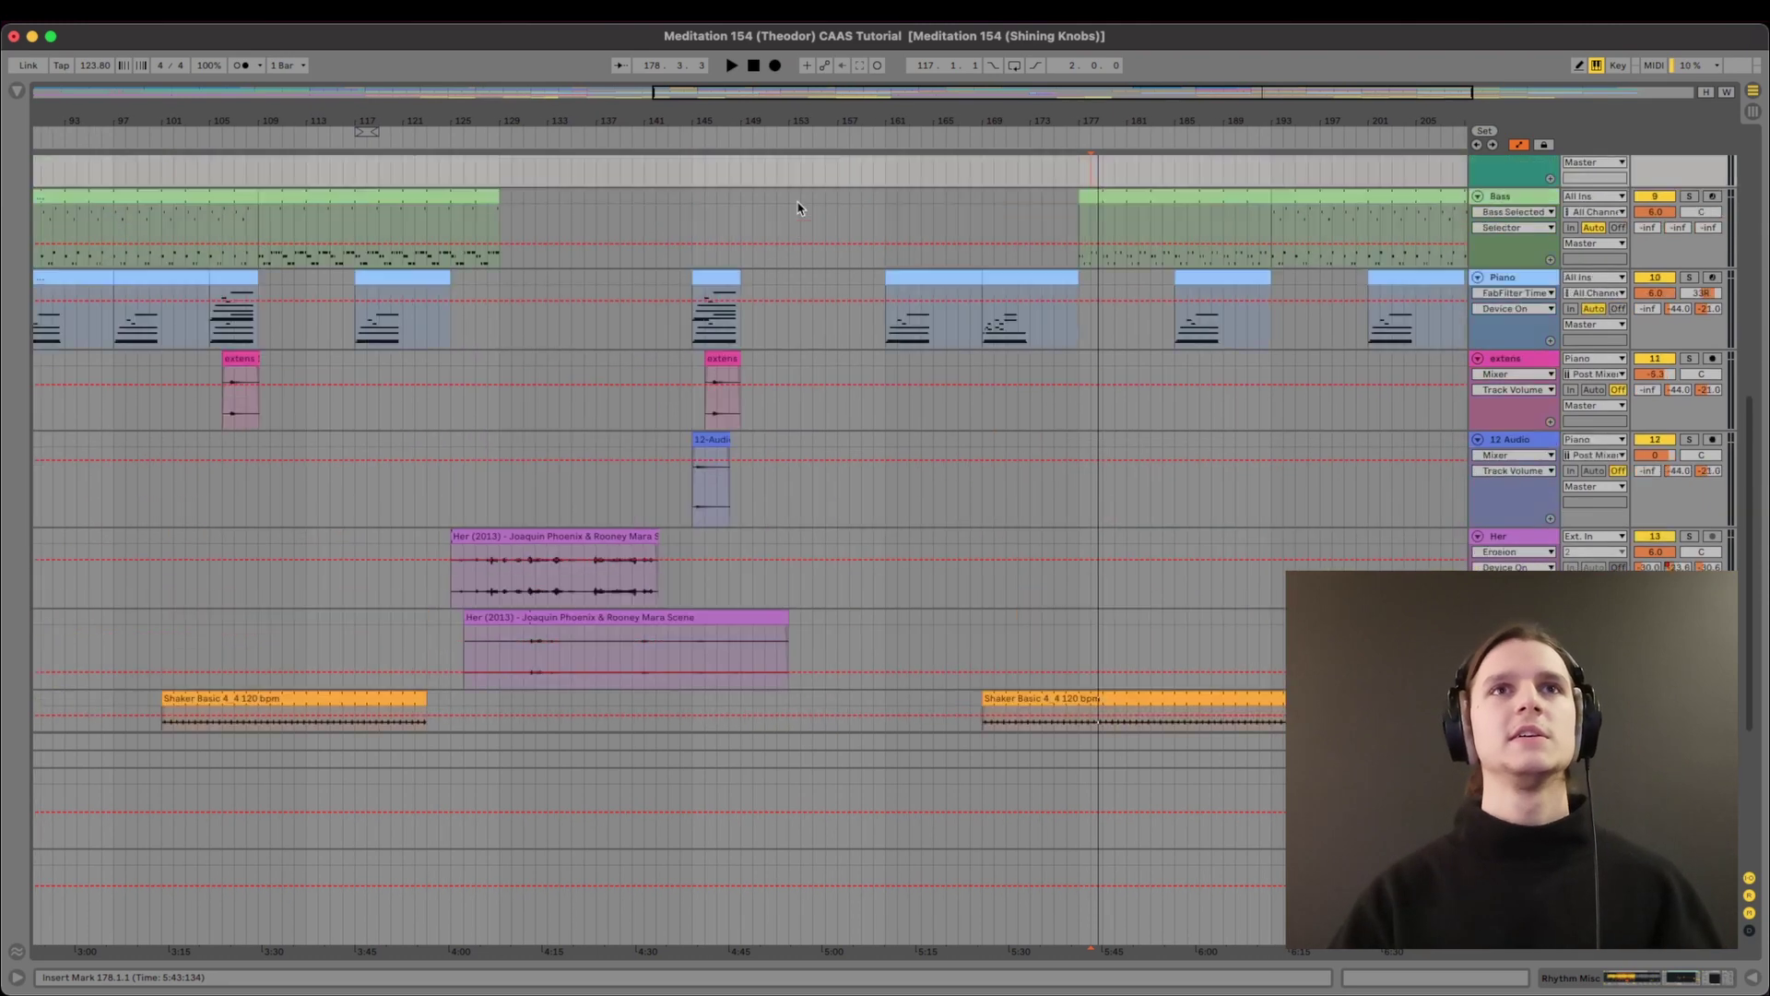
Select the upper Her scene clip at bar 125 and zoom the arrangement in around it.
scroll(797, 201, "up", 1)
scroll(1072, 623, "down", 10)
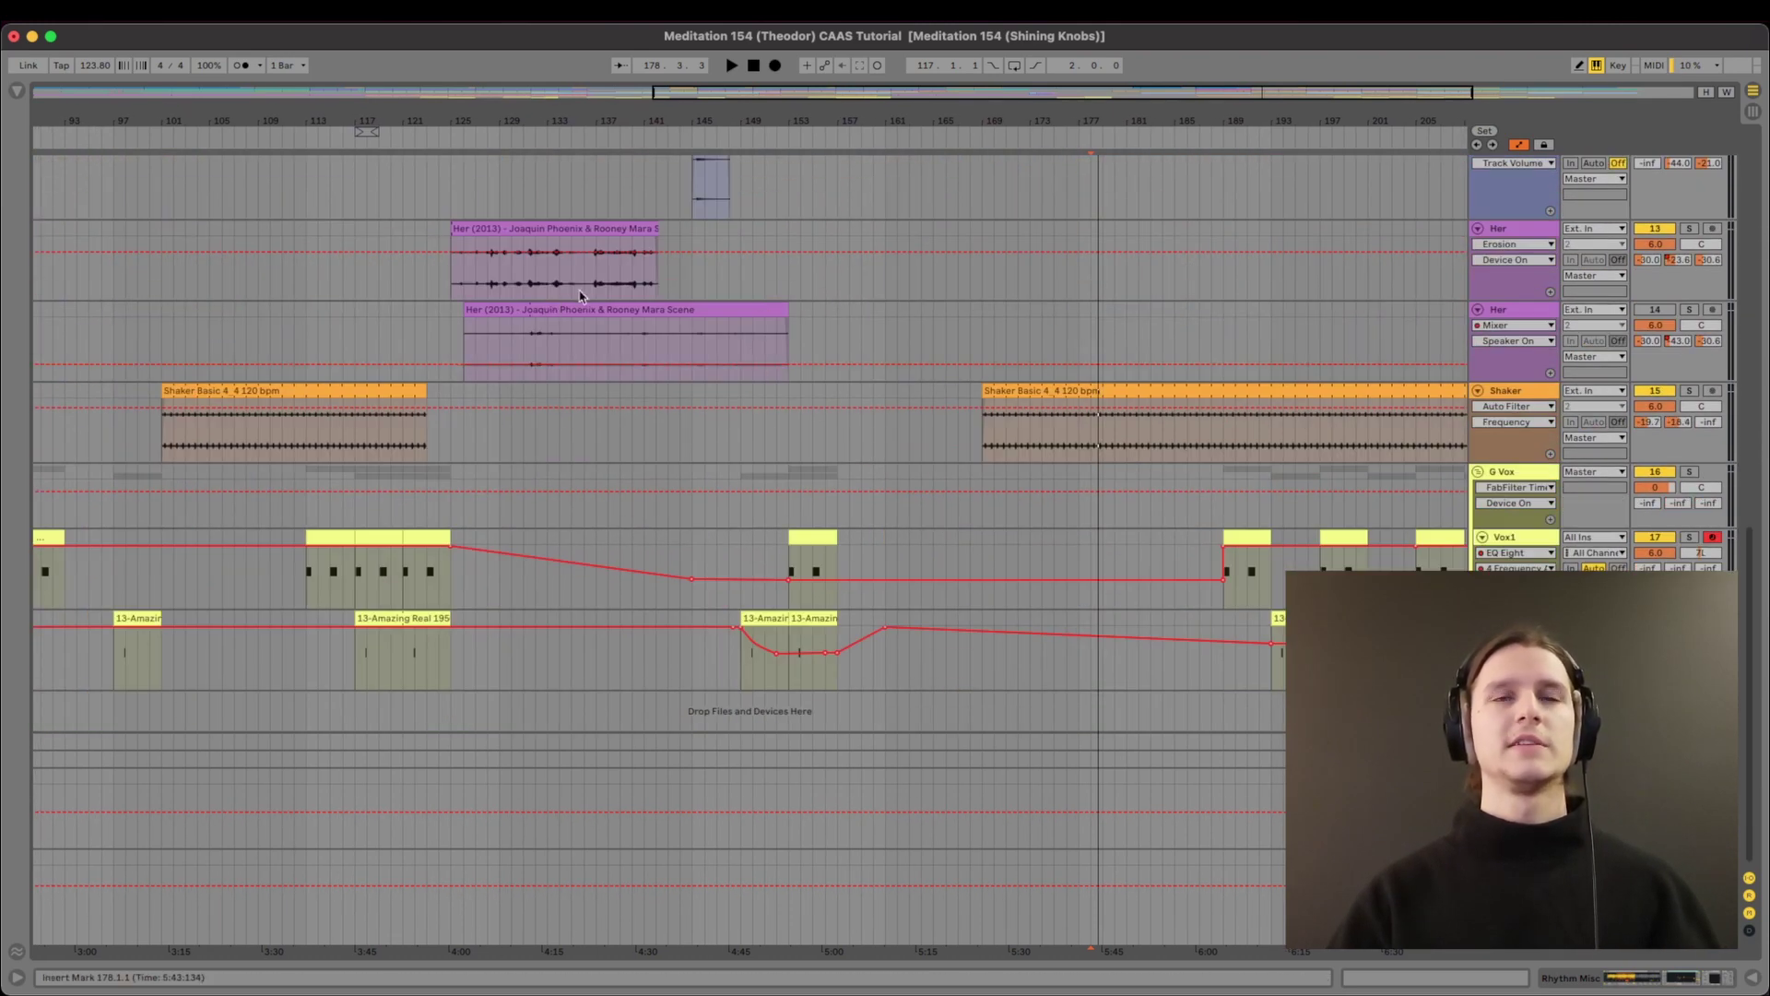
left_click(572, 230)
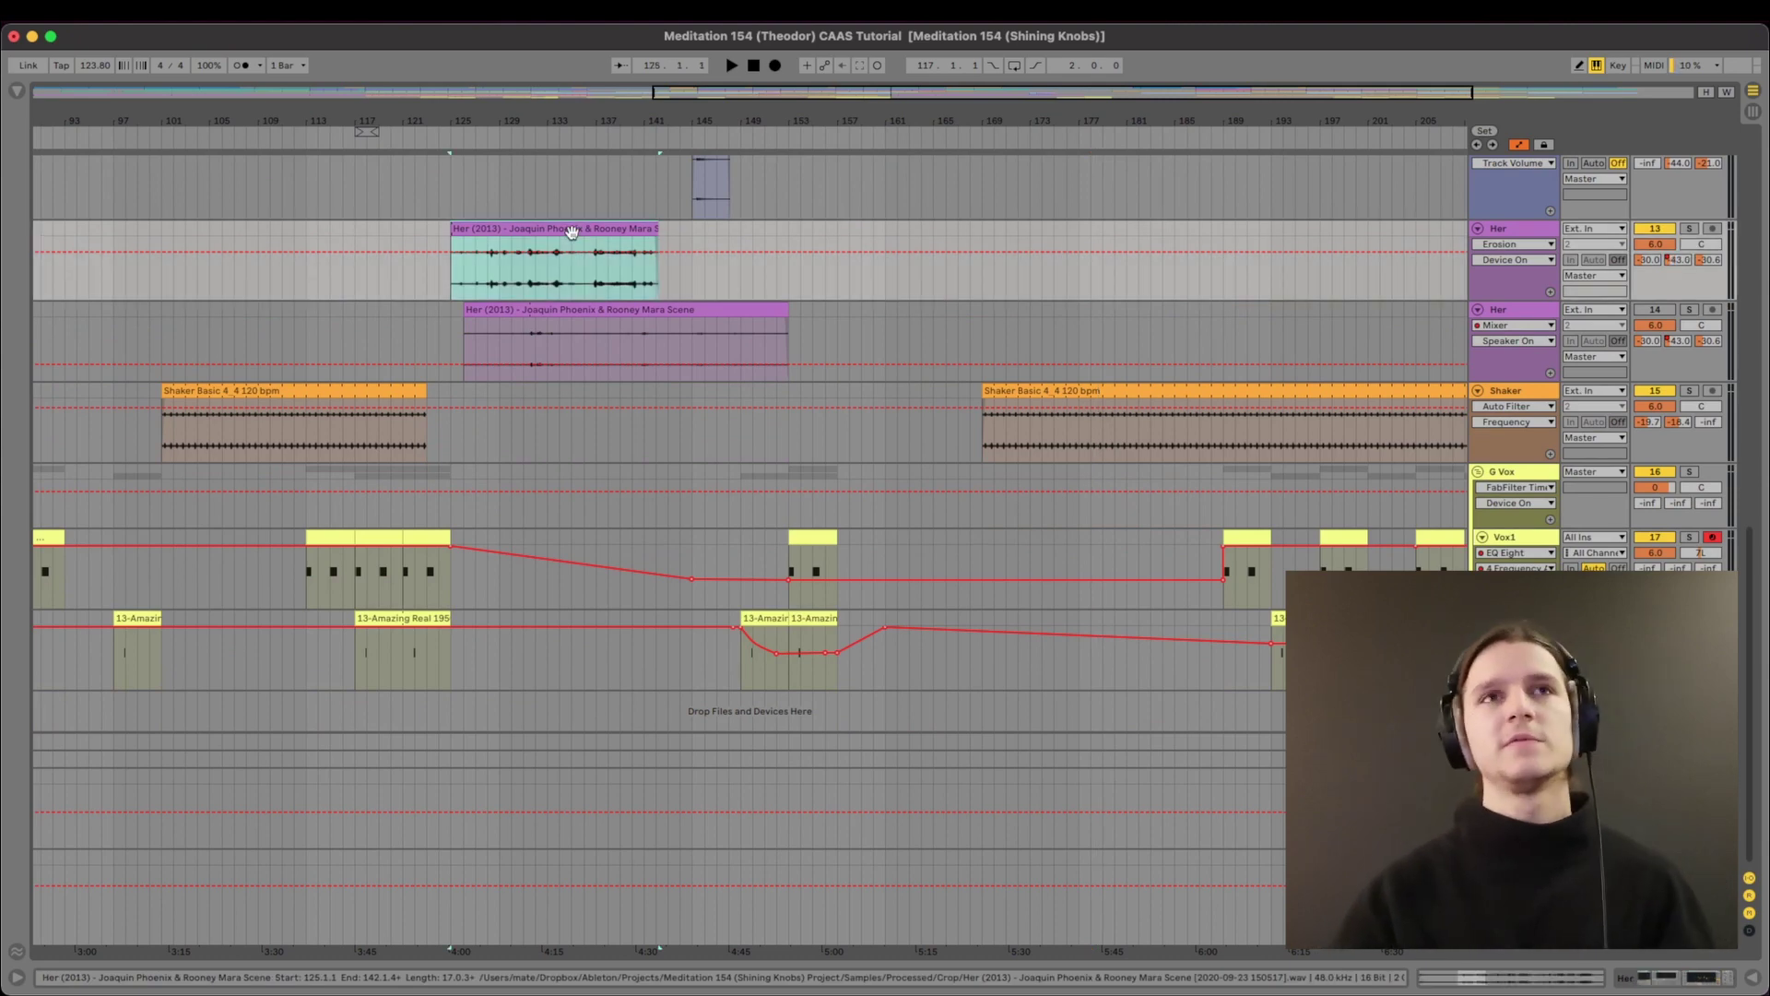
scroll(572, 232, "up", 5)
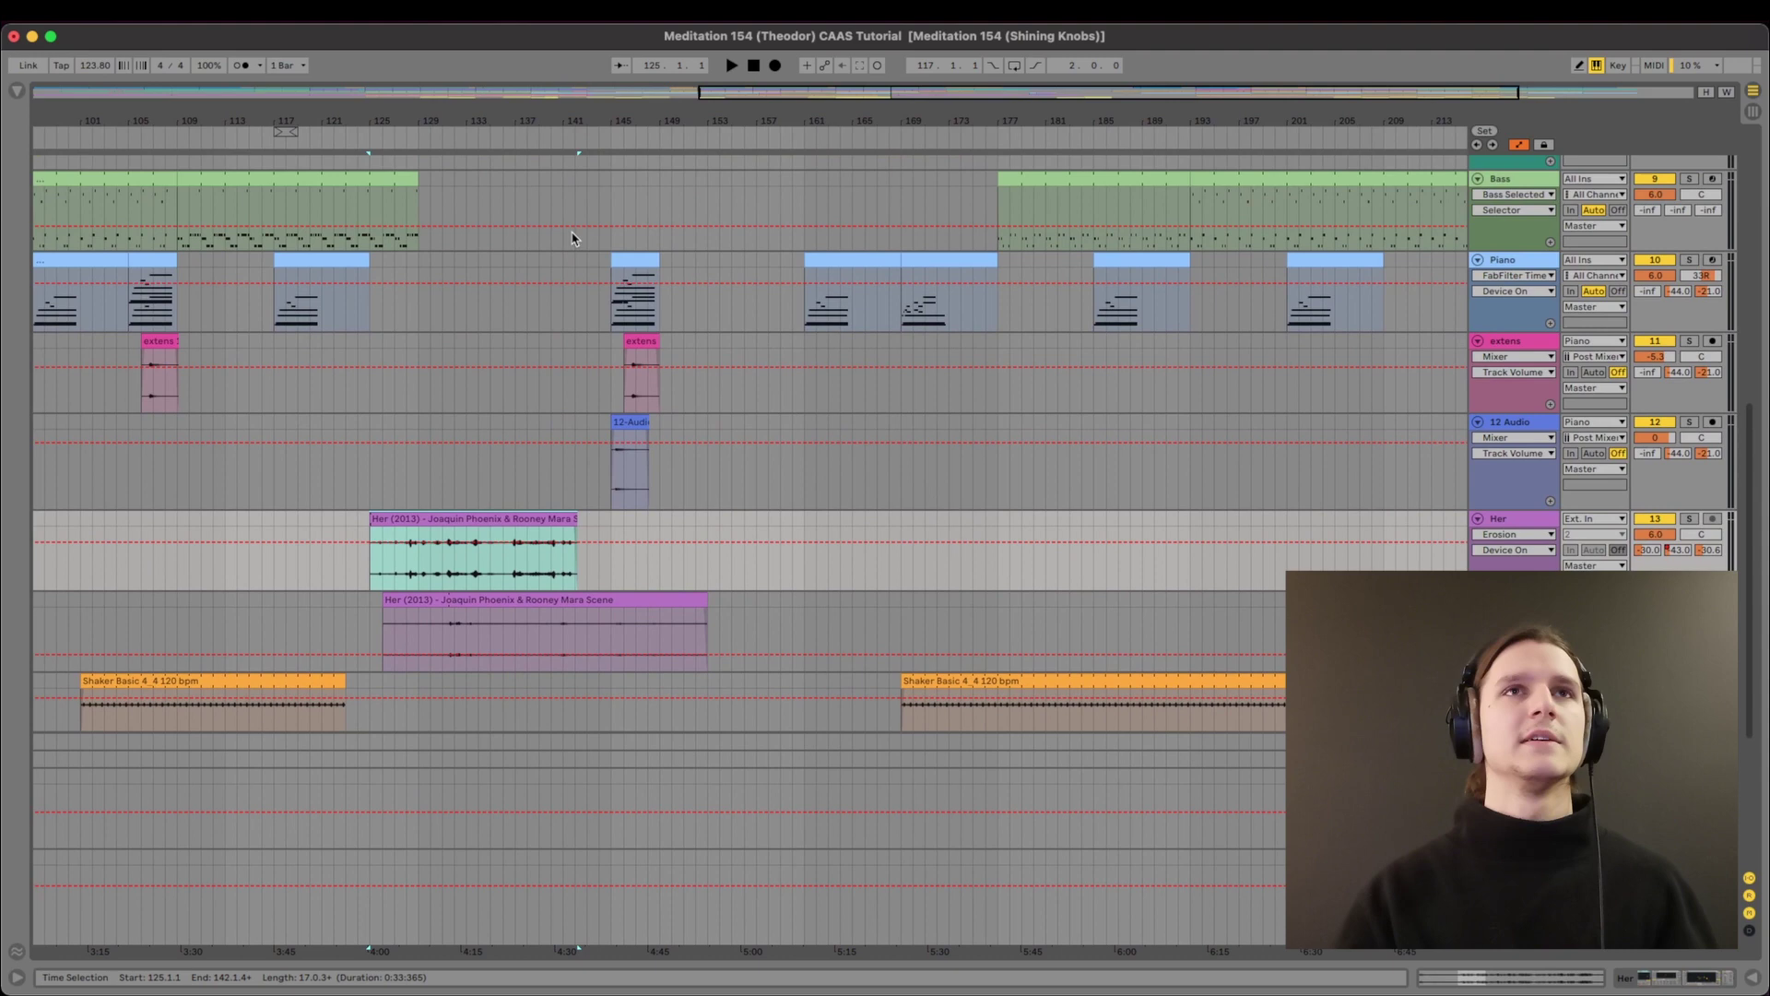
key("plus")
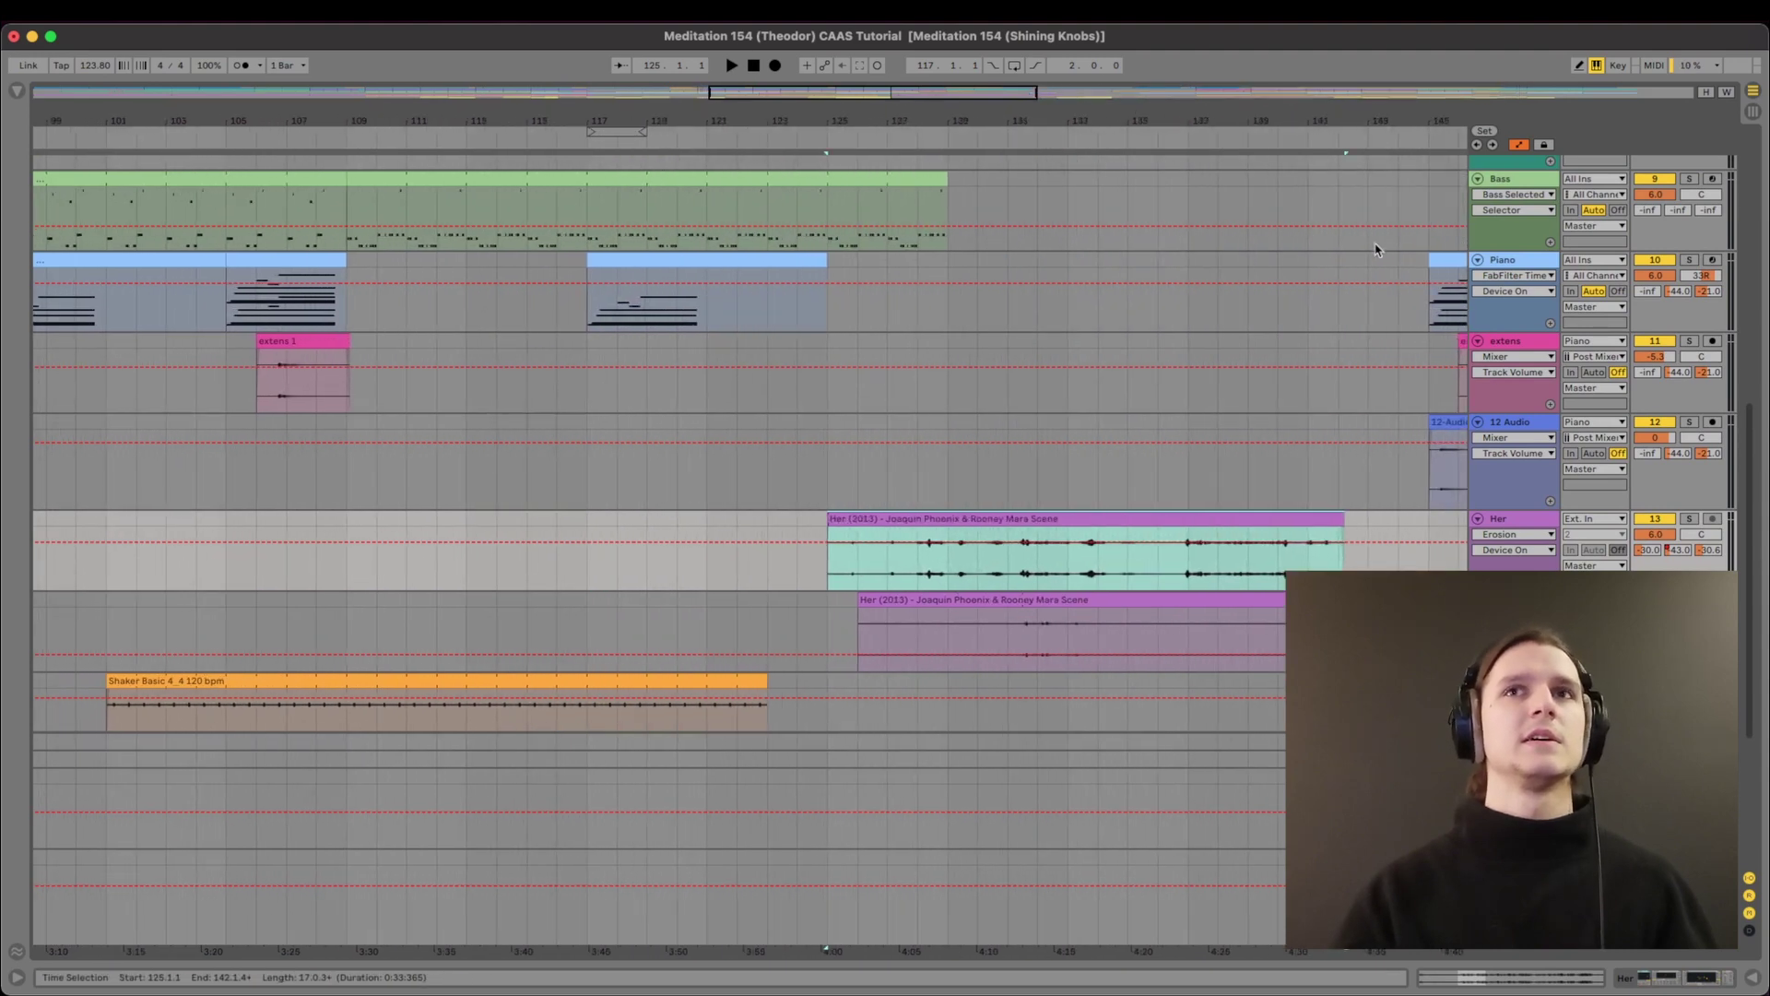
Open the four-bar Piano clip at bar 145 in the note editor.
scroll(1226, 329, "right", 5)
left_click(1105, 268)
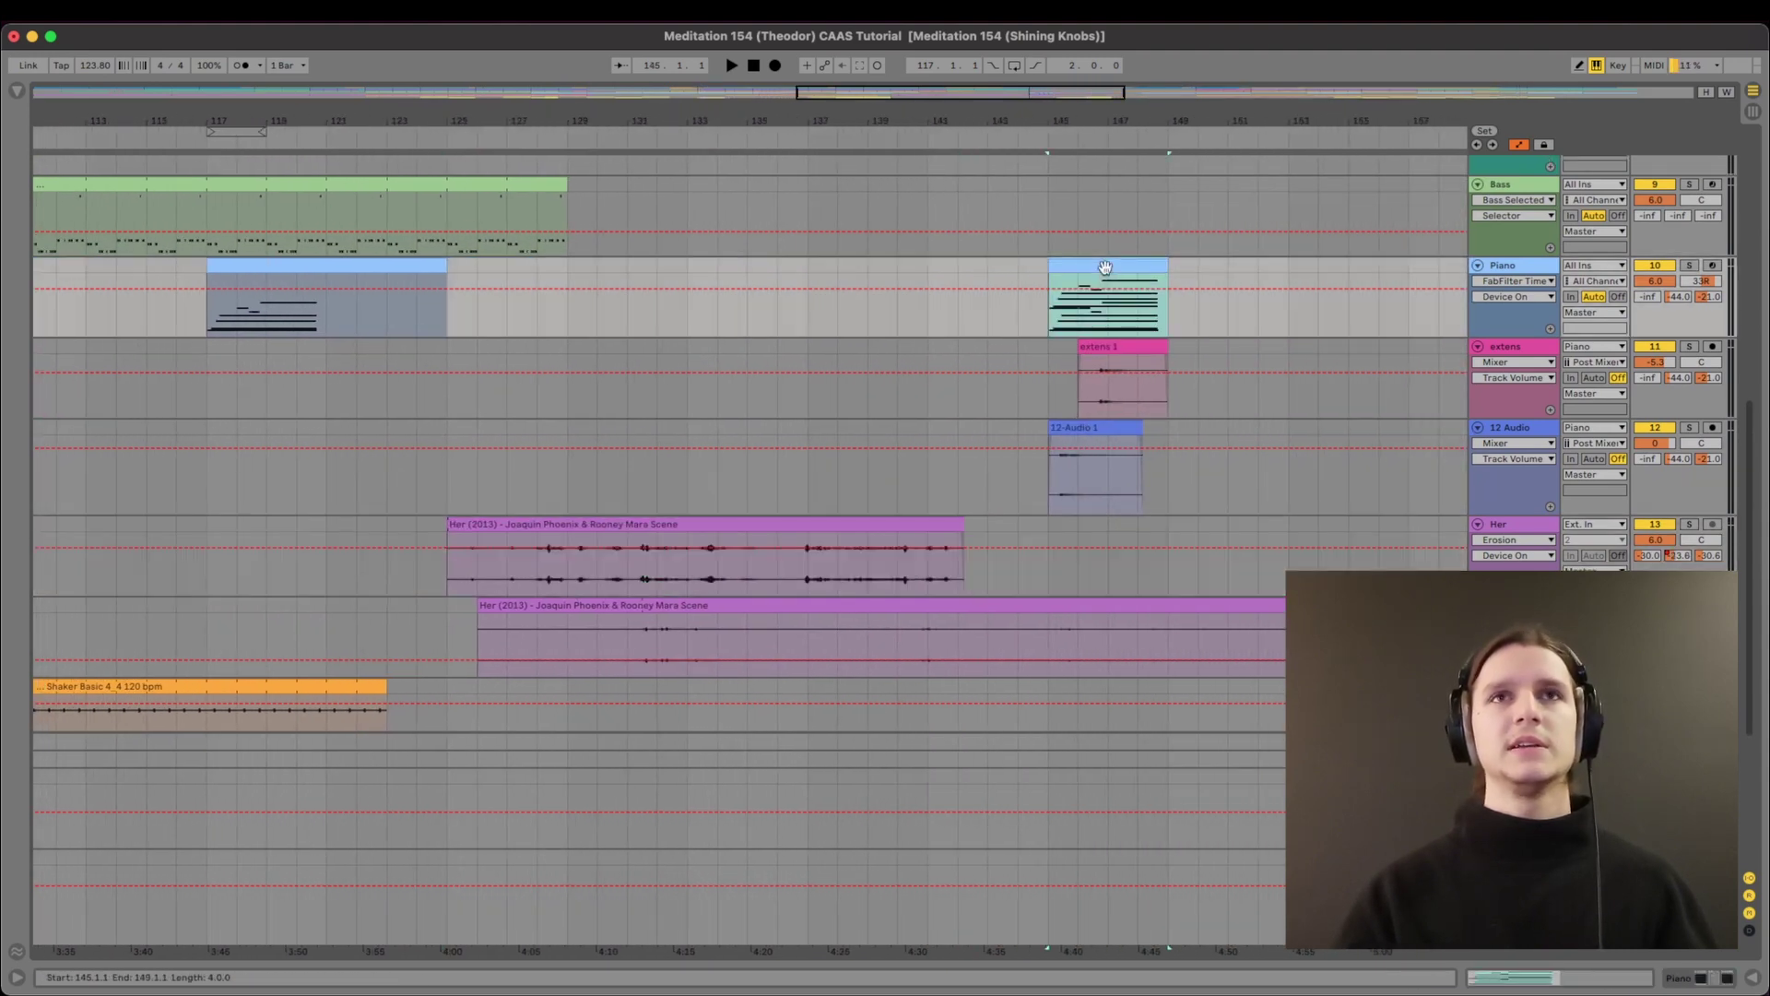
scroll(1106, 274, "right", 2)
left_click(945, 329)
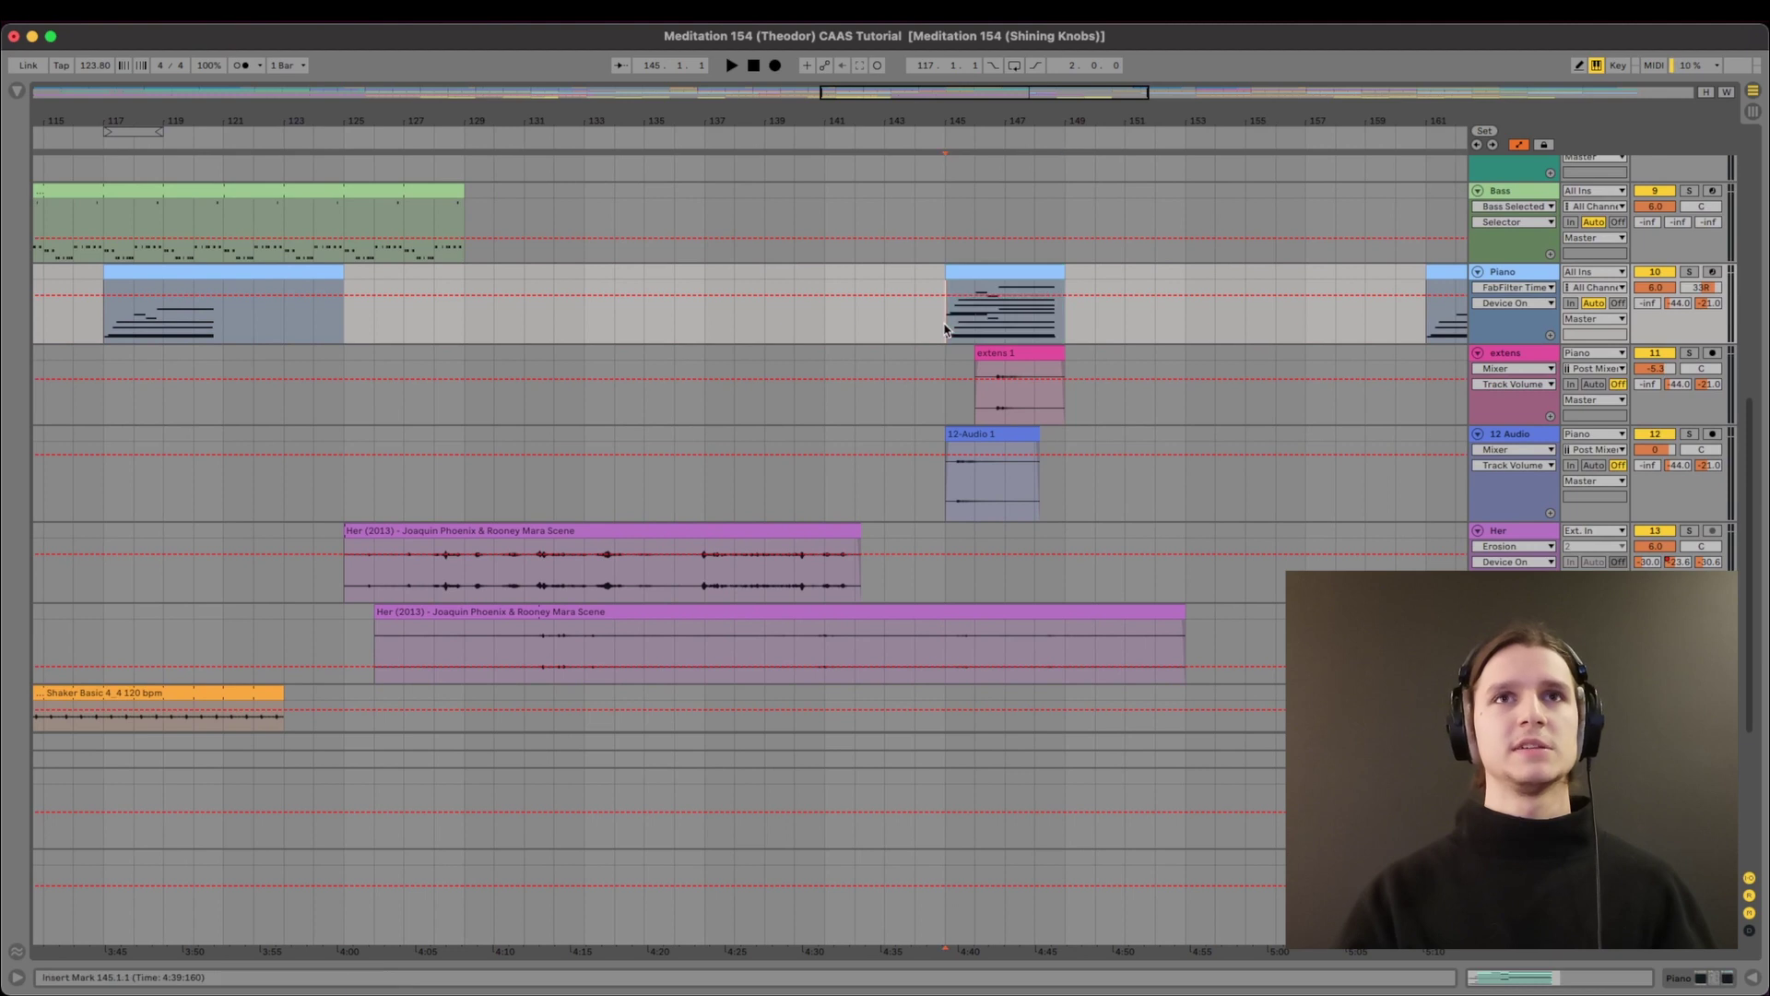
scroll(944, 329, "left", 2)
double_click(1026, 272)
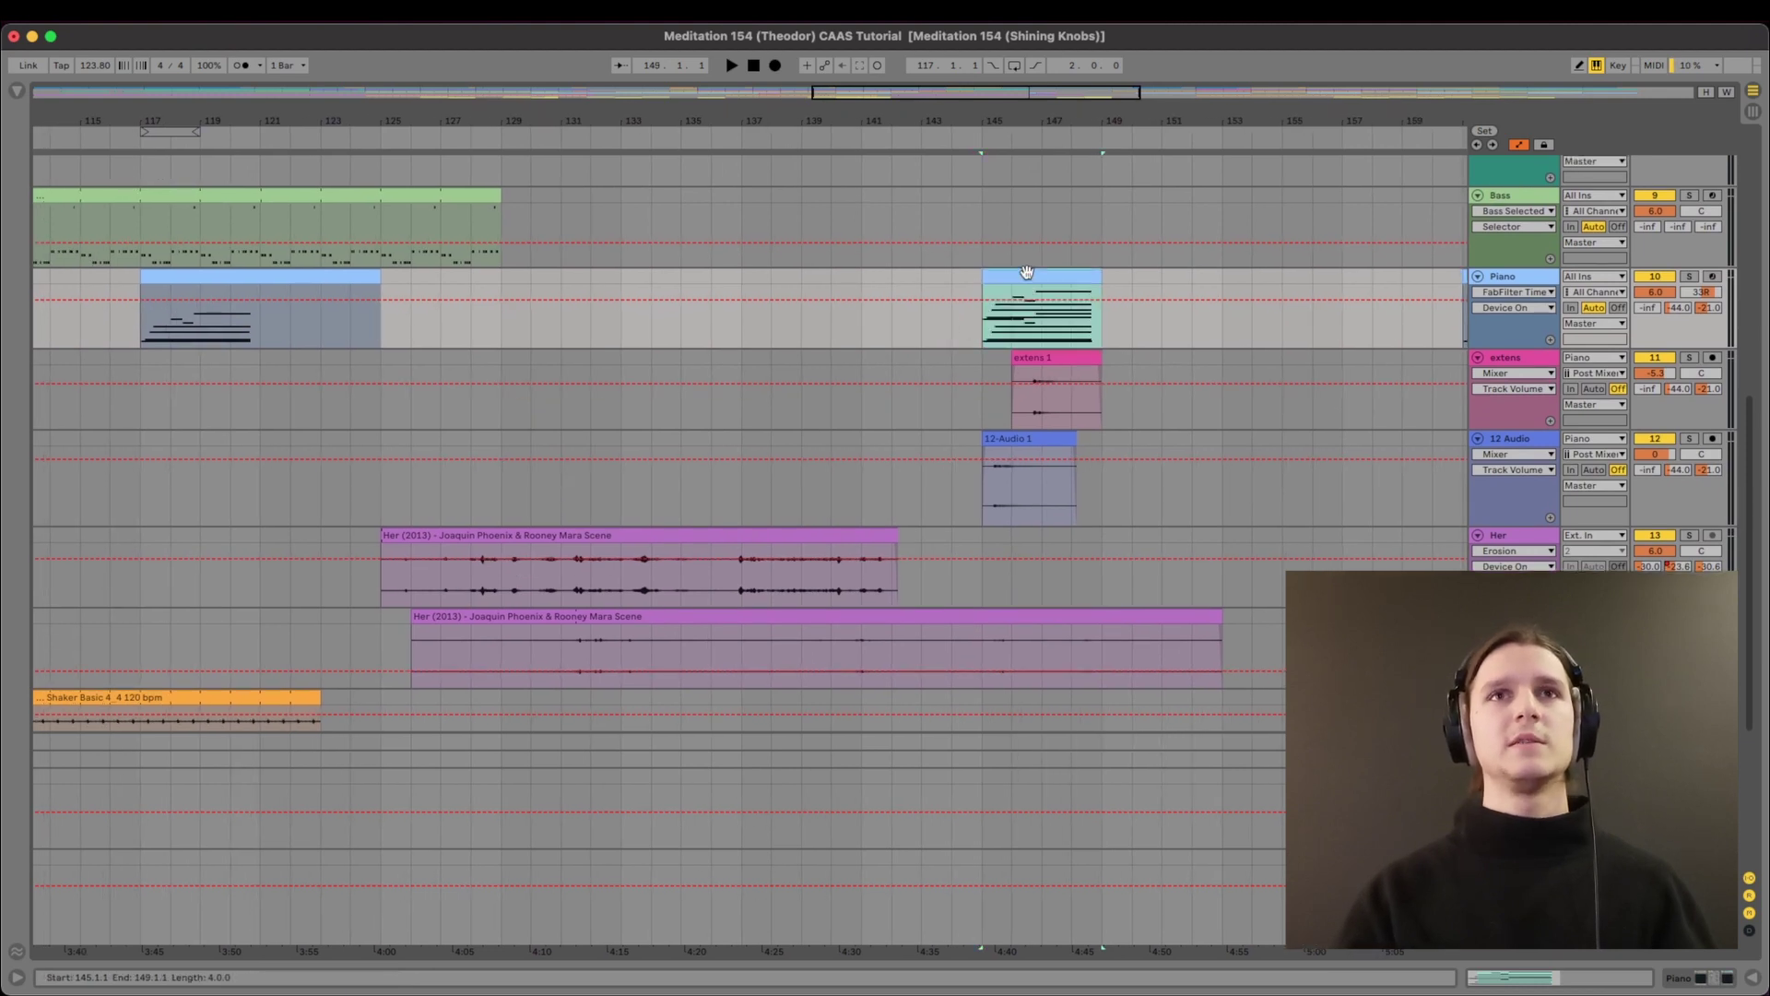
Compare the notes of the Piano clip at bar 117 with those of the Piano clip at bar 145.
left_click(282, 292)
left_click(233, 276)
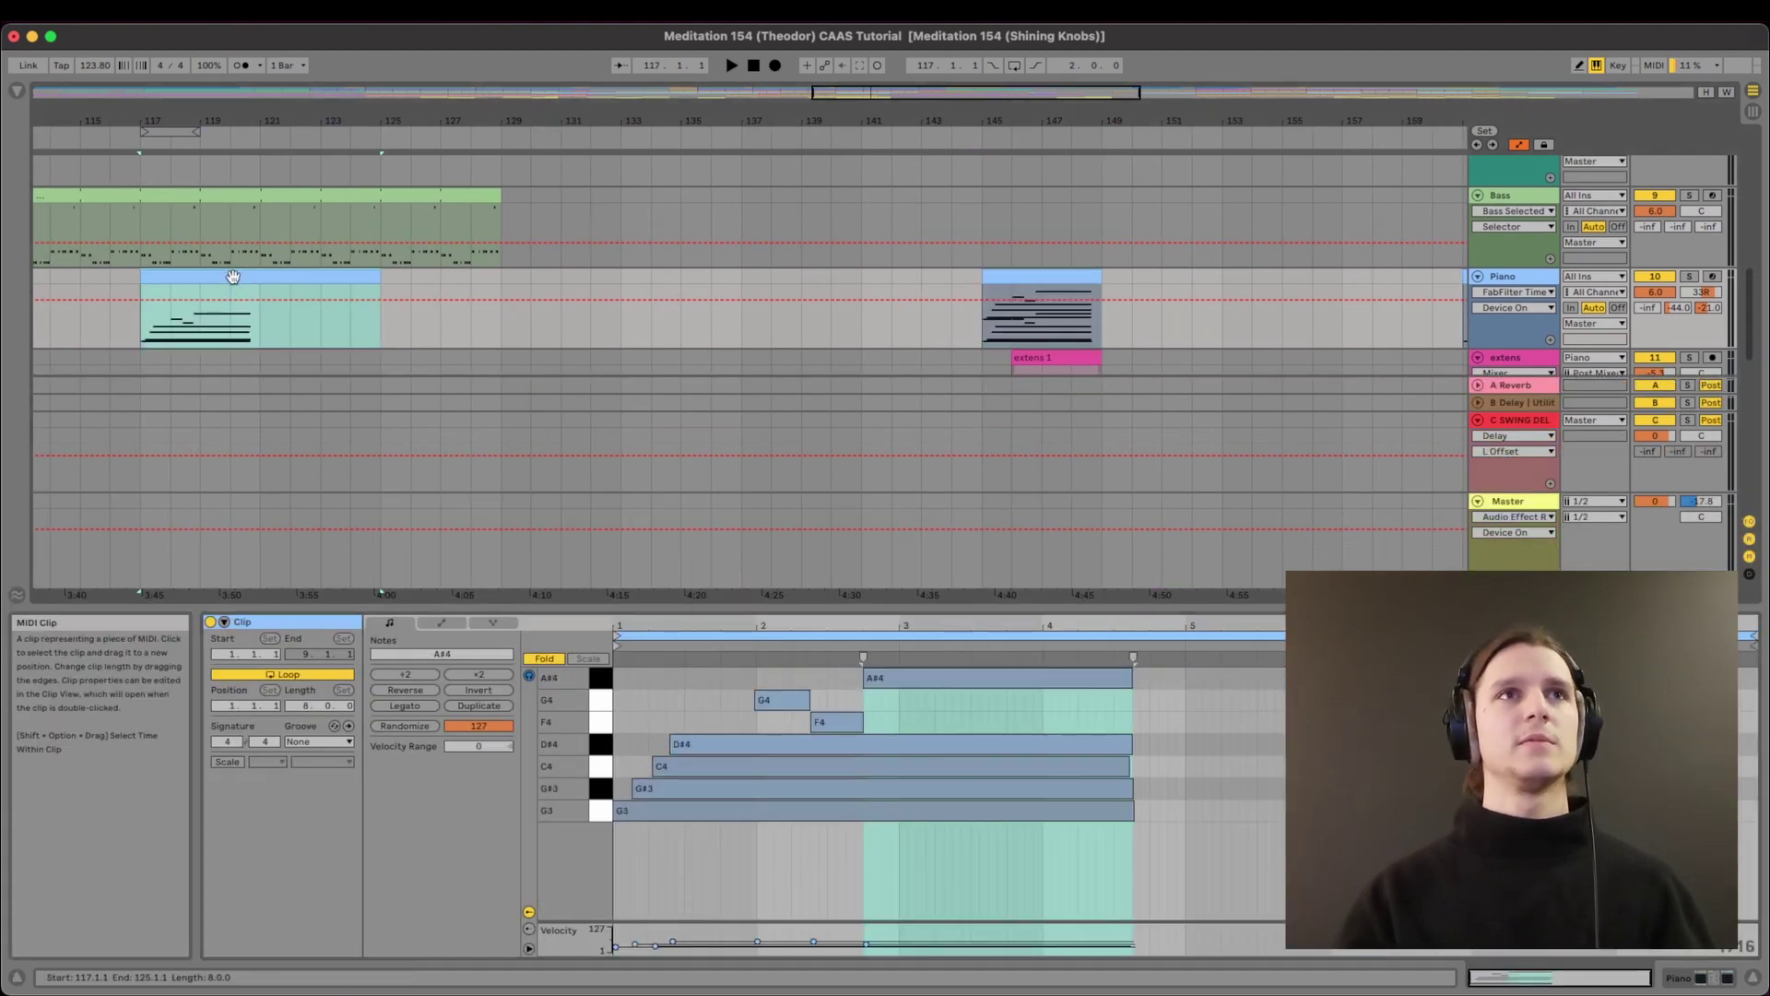
left_click(1031, 279)
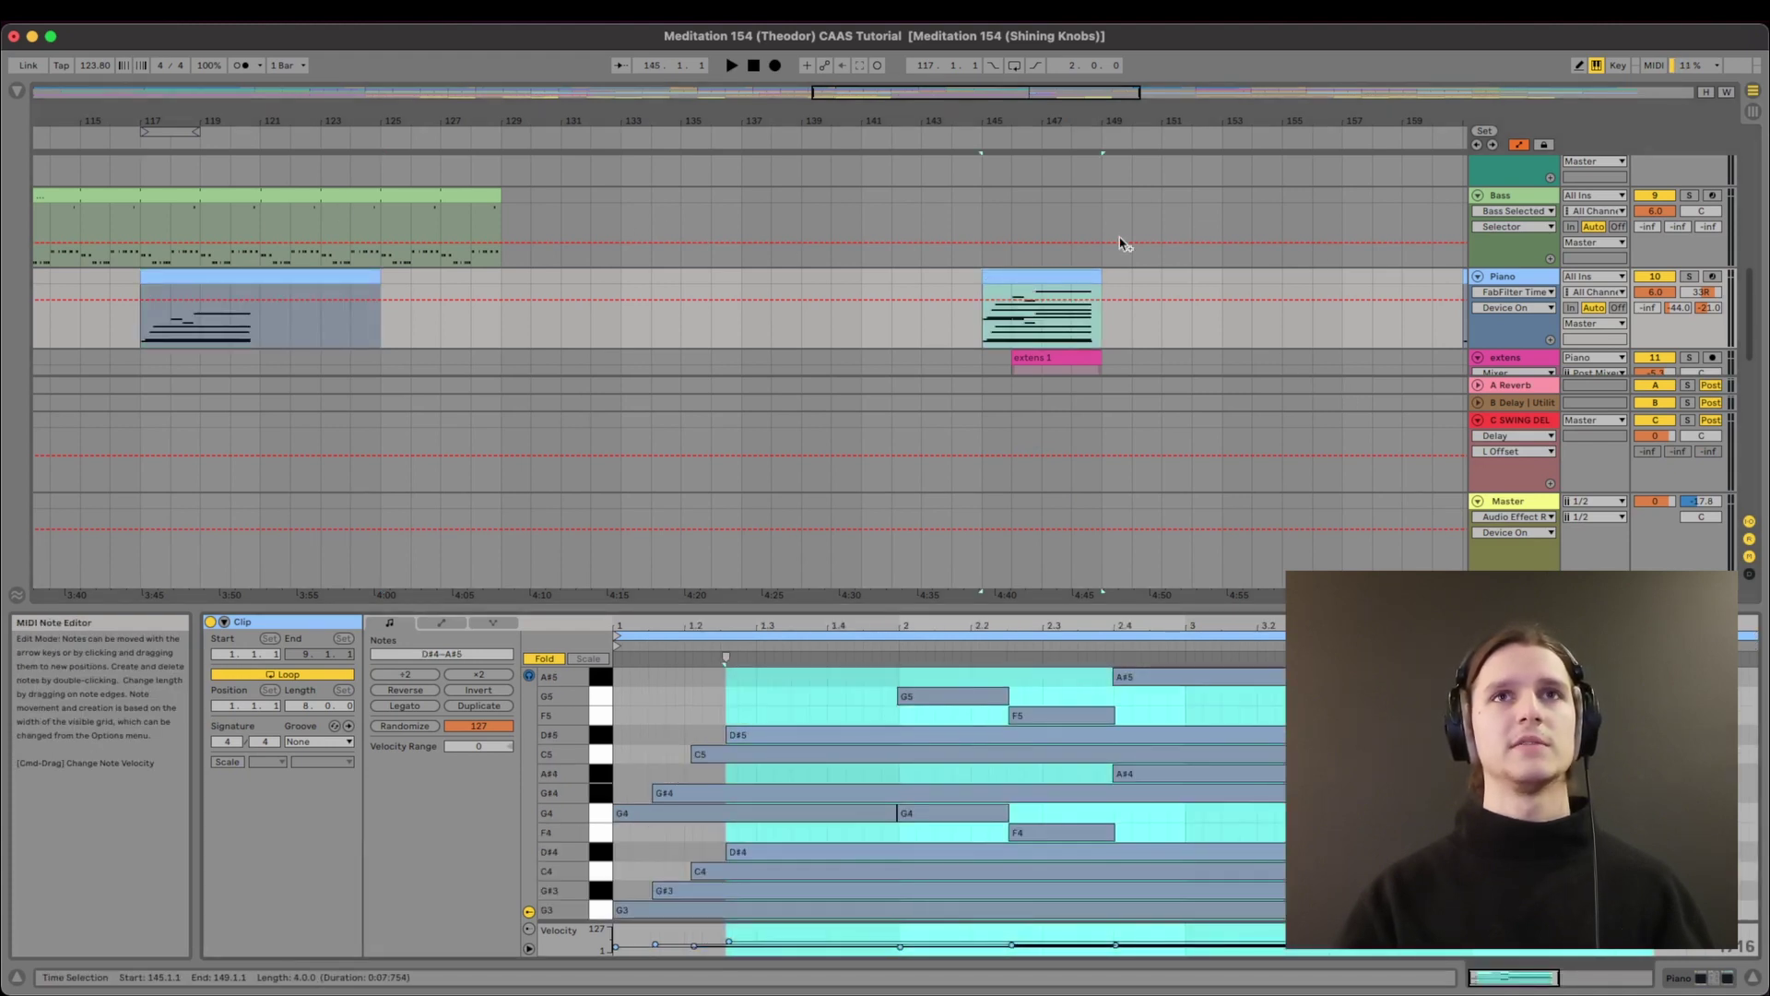
Play the song from the start of the Piano clip at bar 145 and stop it about one bar in.
left_click(981, 342)
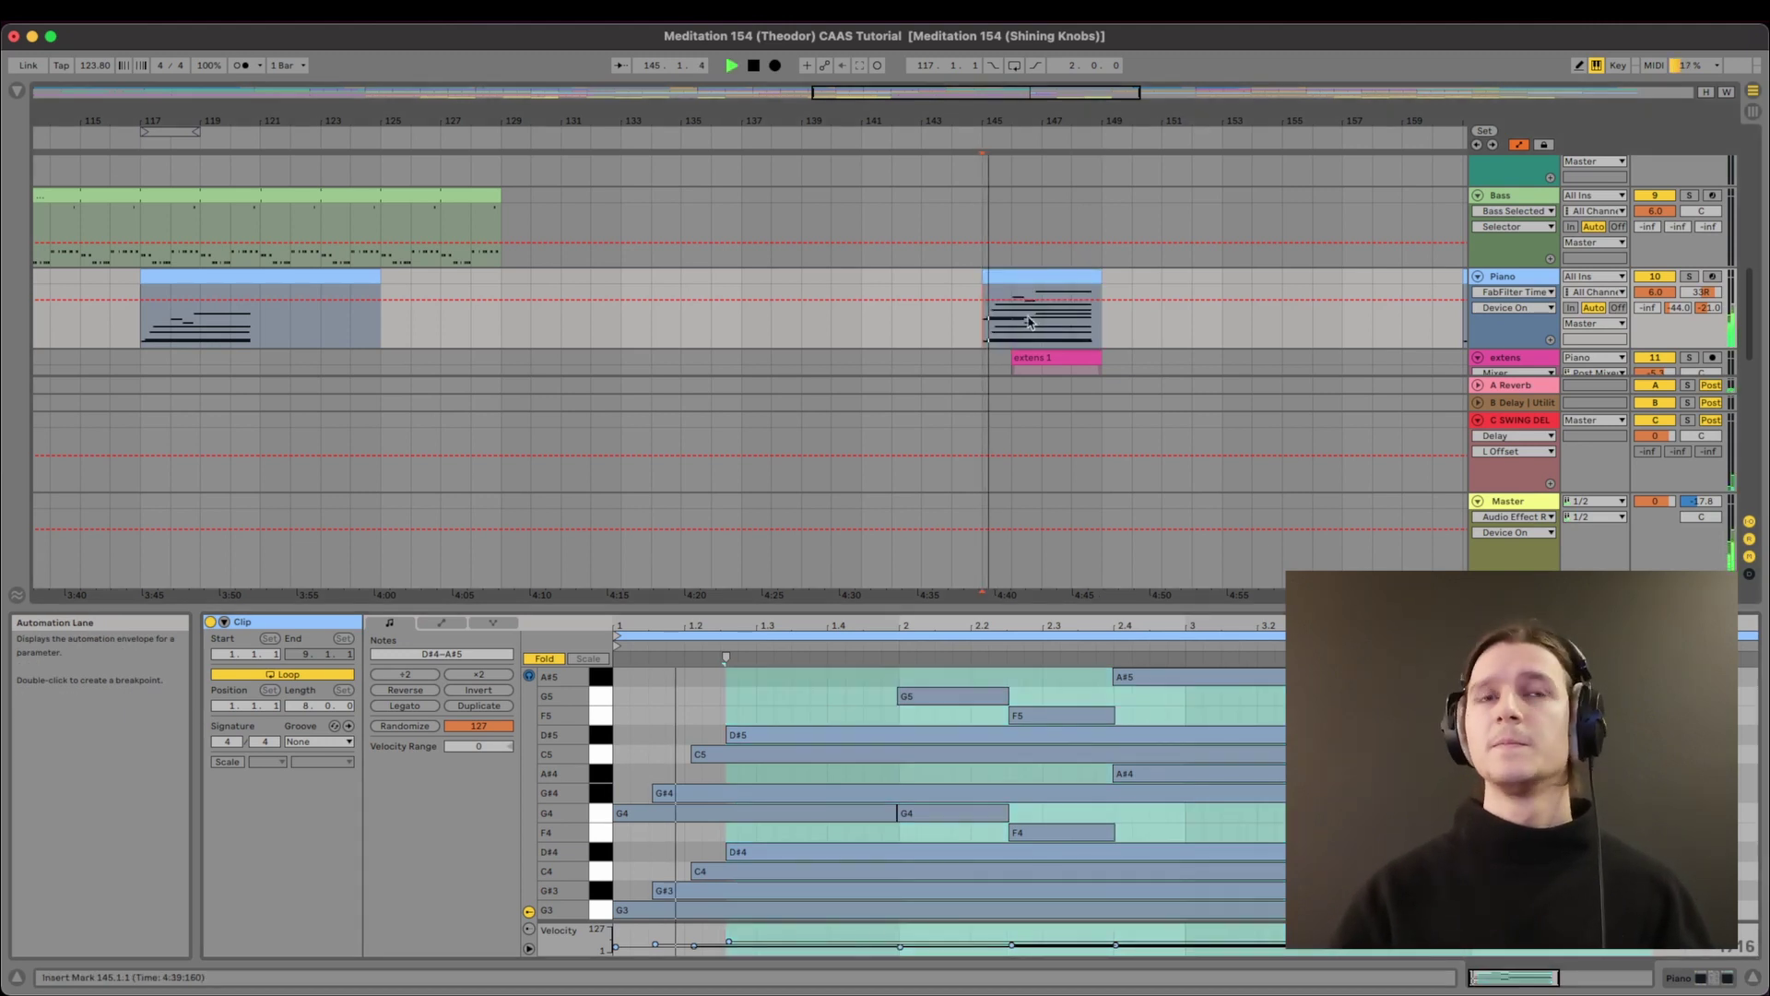
scroll(1088, 330, "down", 5)
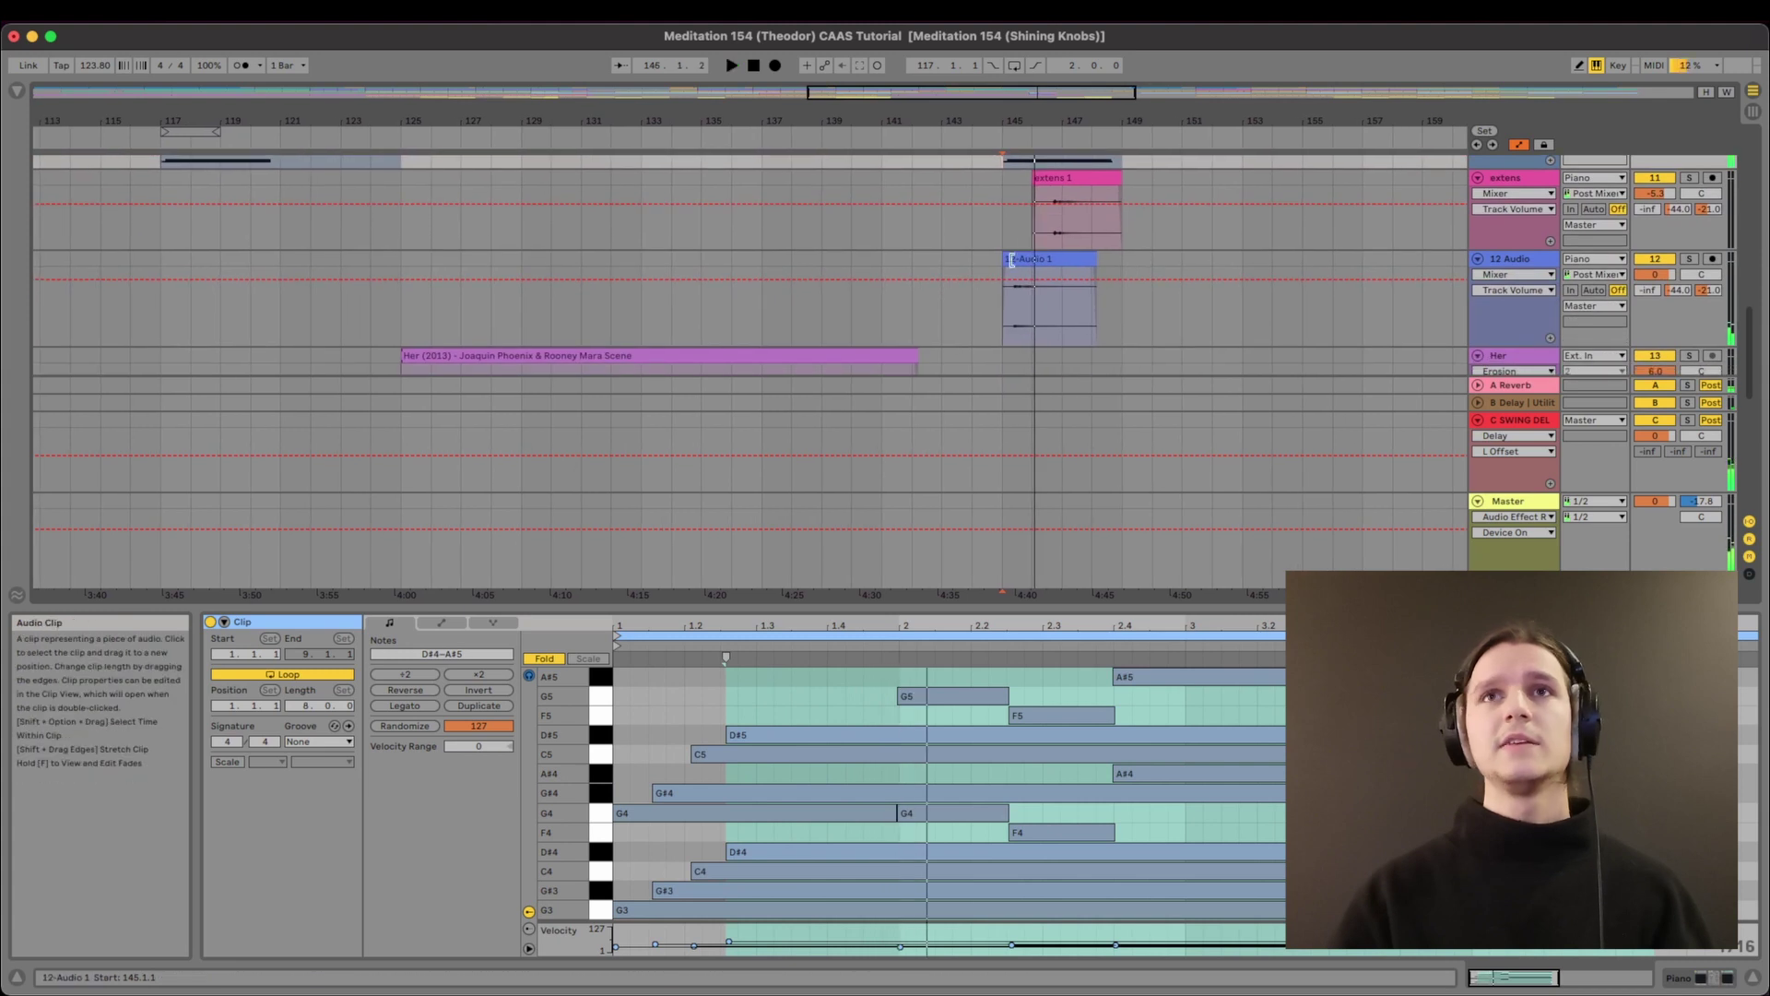
Select the 12 Audio and extens tracks beneath the Piano and hide the note editor.
left_click(1512, 258)
left_click(1513, 182)
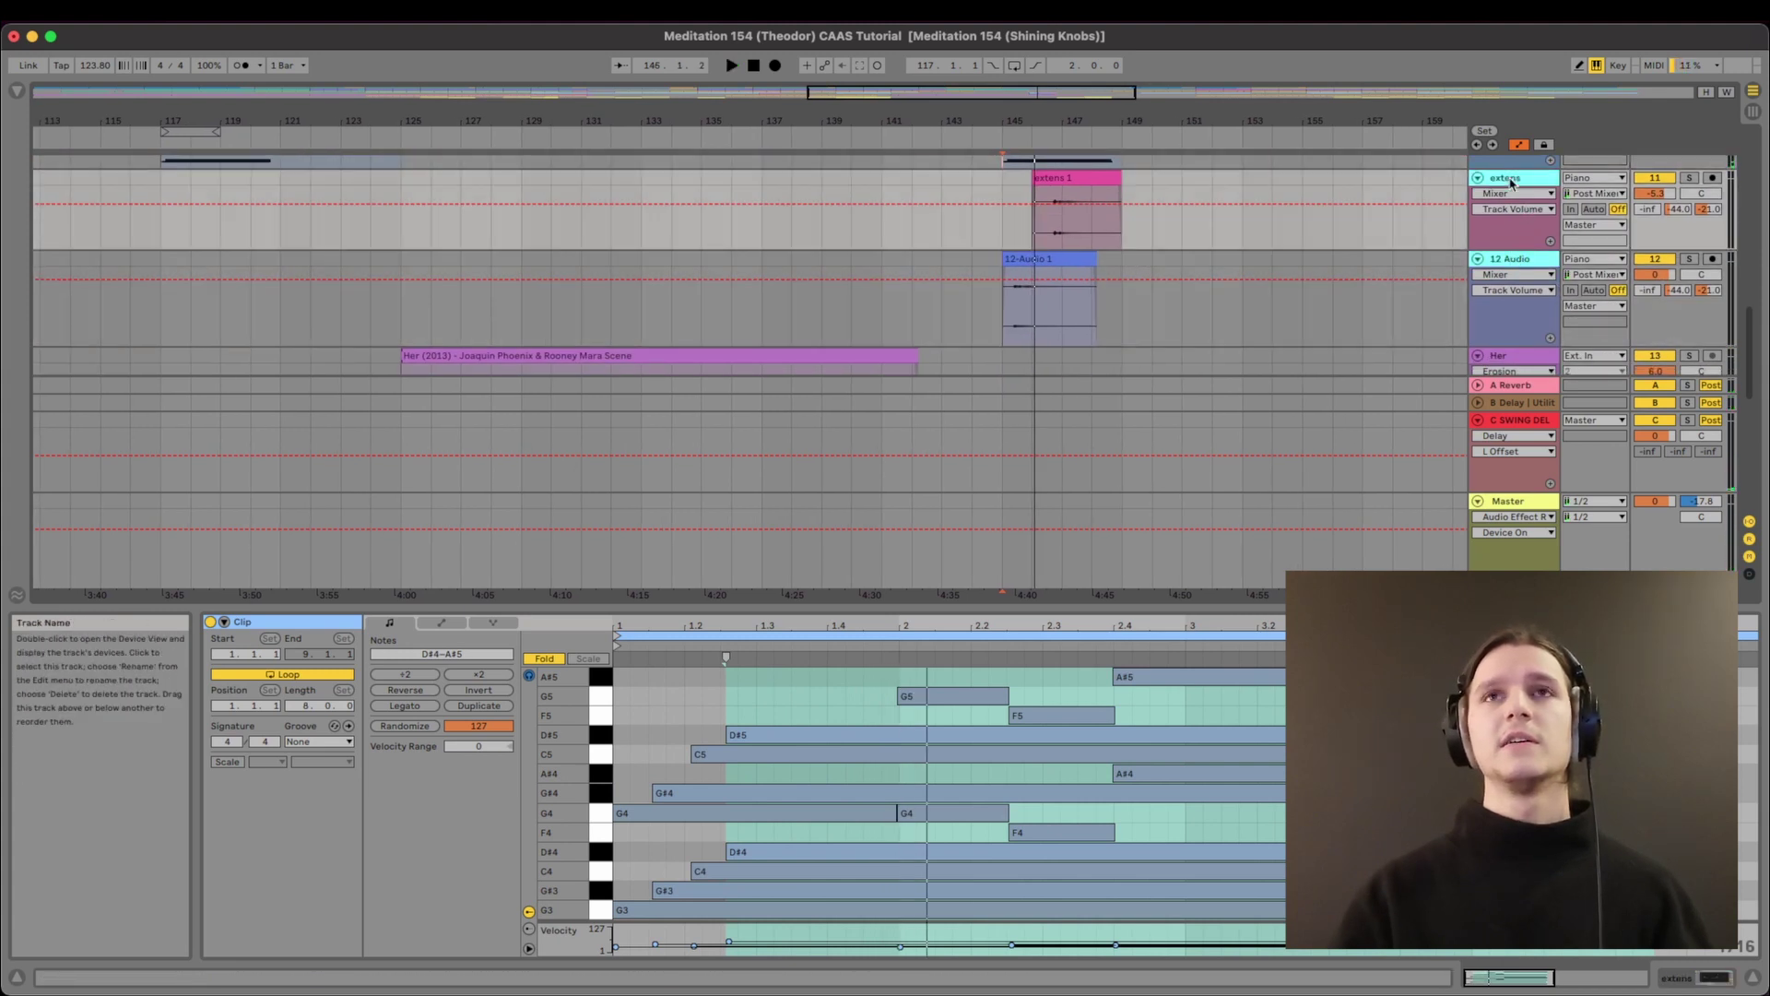
scroll(874, 186, "up", 1)
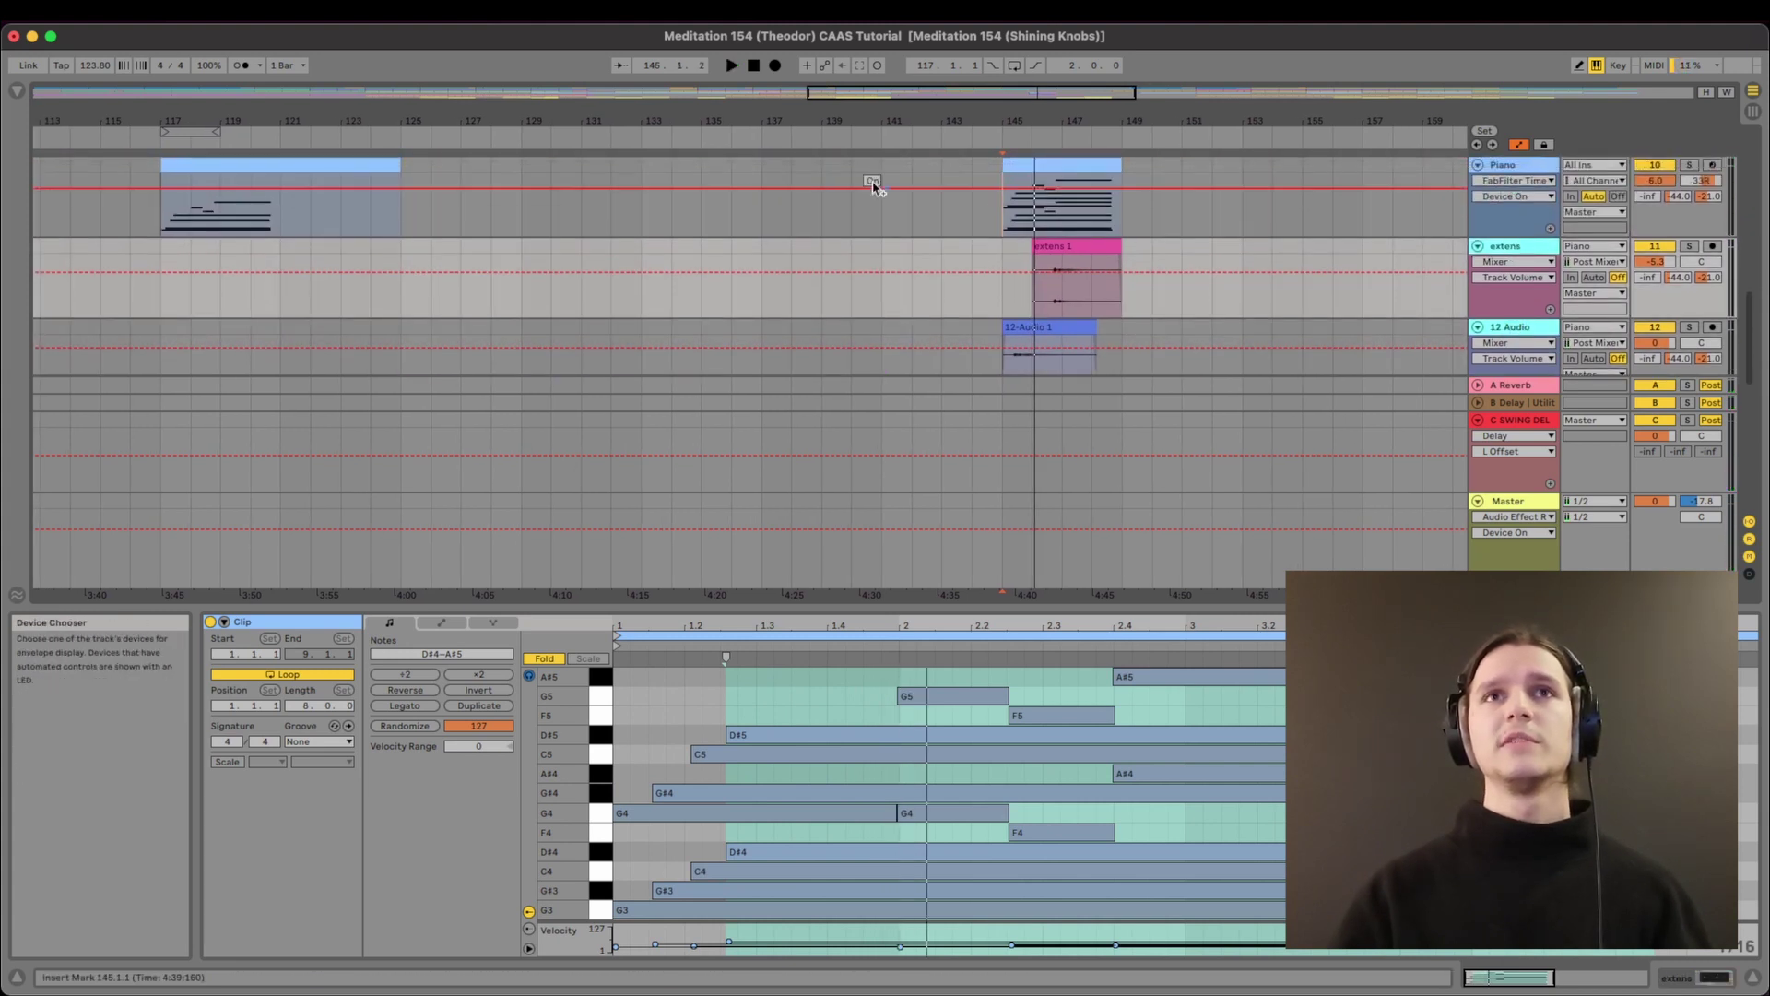
double_click(1140, 607)
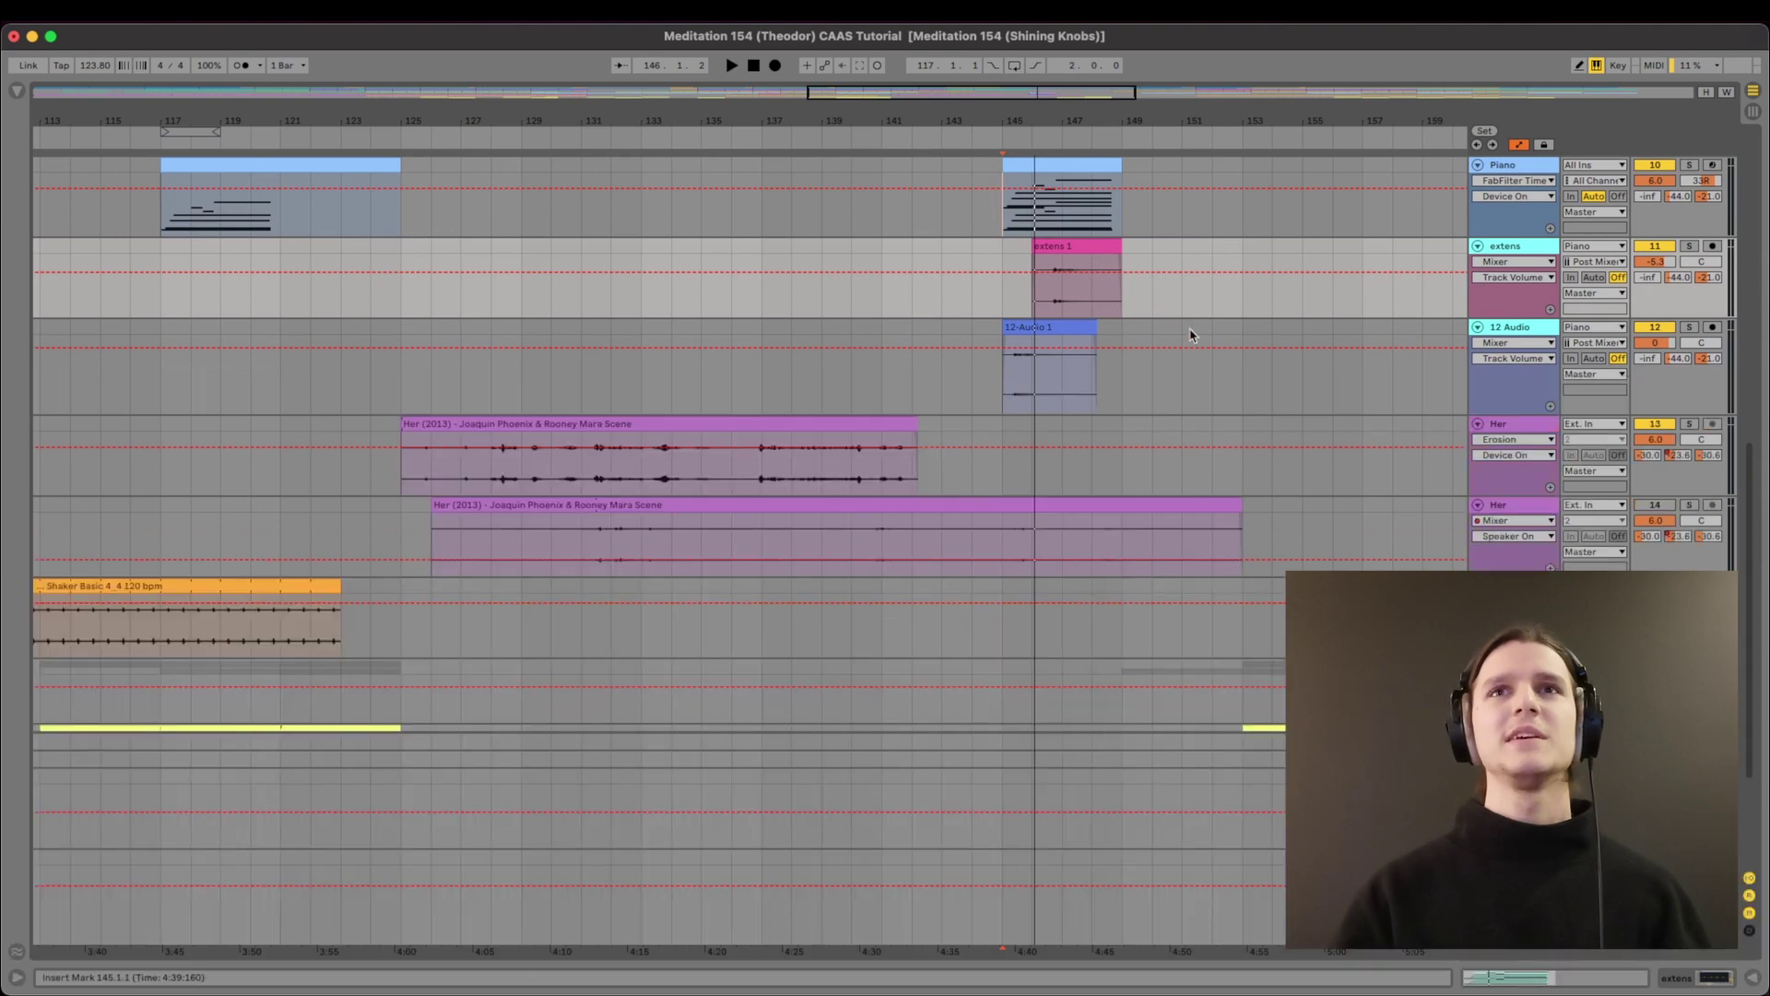
Place the insert marker at bar 152 on the extens track.
scroll(1191, 336, "up", 1)
scroll(1191, 335, "right", 2)
left_click(1061, 357)
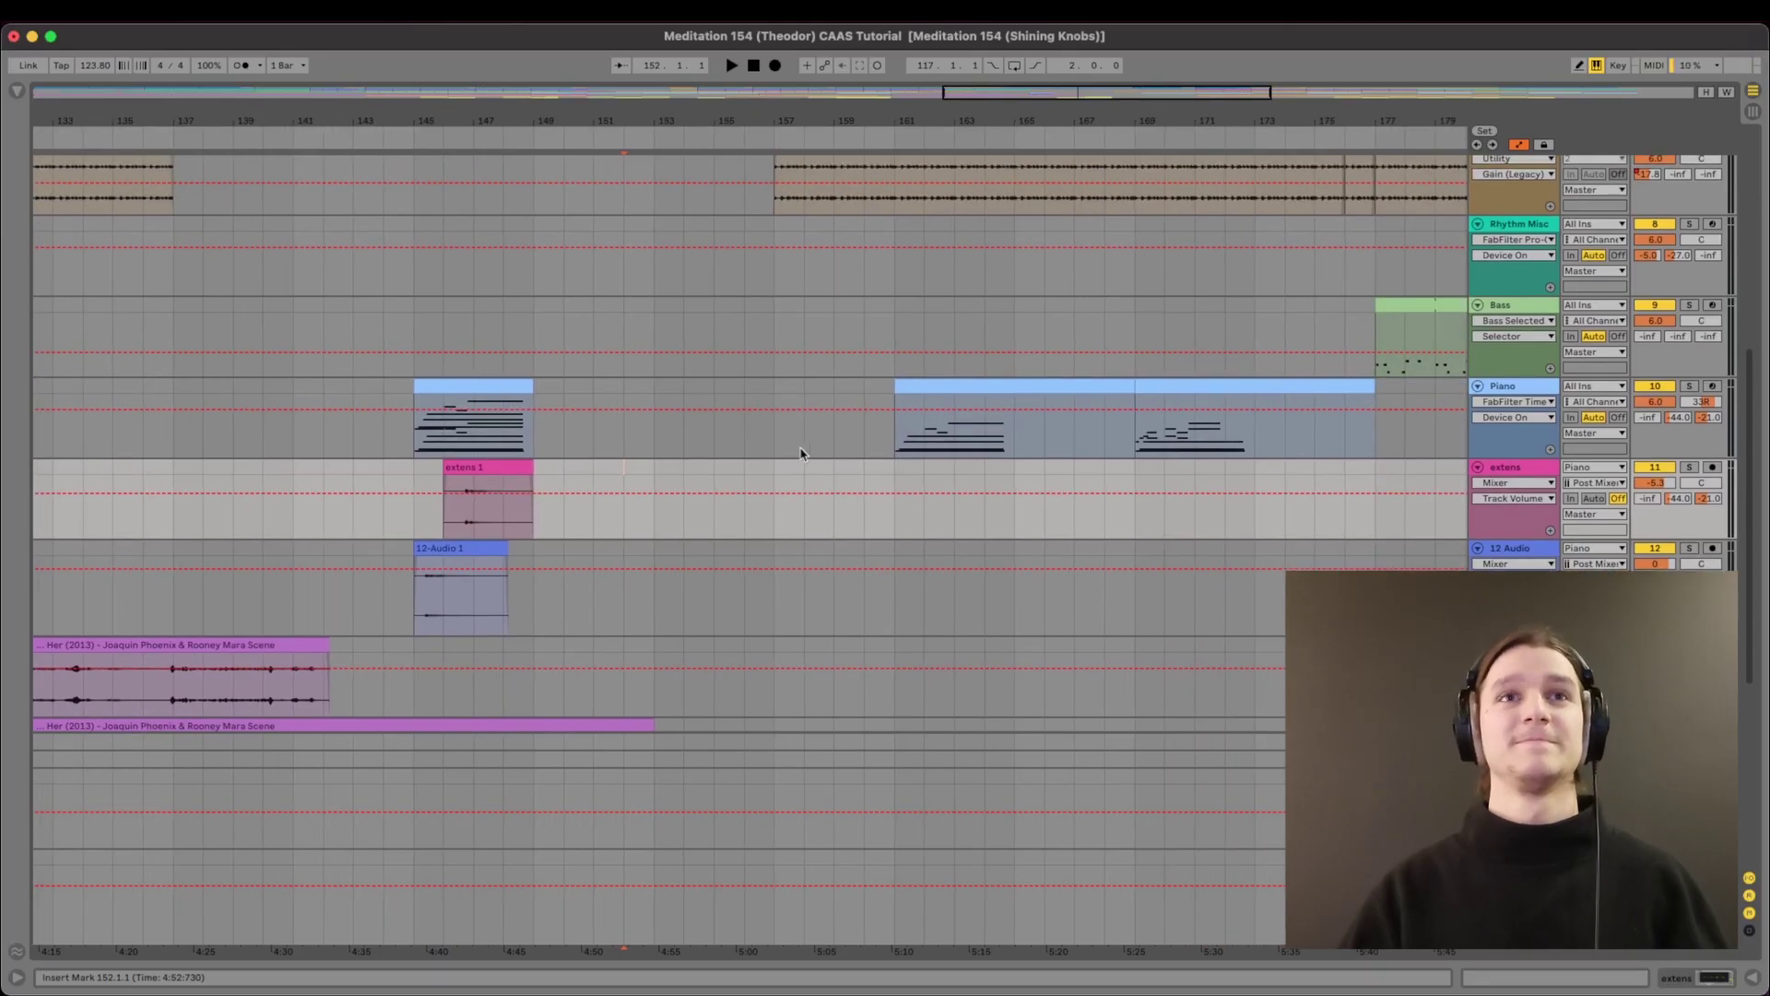
Examine how the Breakbeat, Perc Misc, Piano and Bass clips enter between bars 157 and 185.
scroll(772, 449, "right", 5)
scroll(773, 449, "up", 10)
scroll(772, 449, "down", 8)
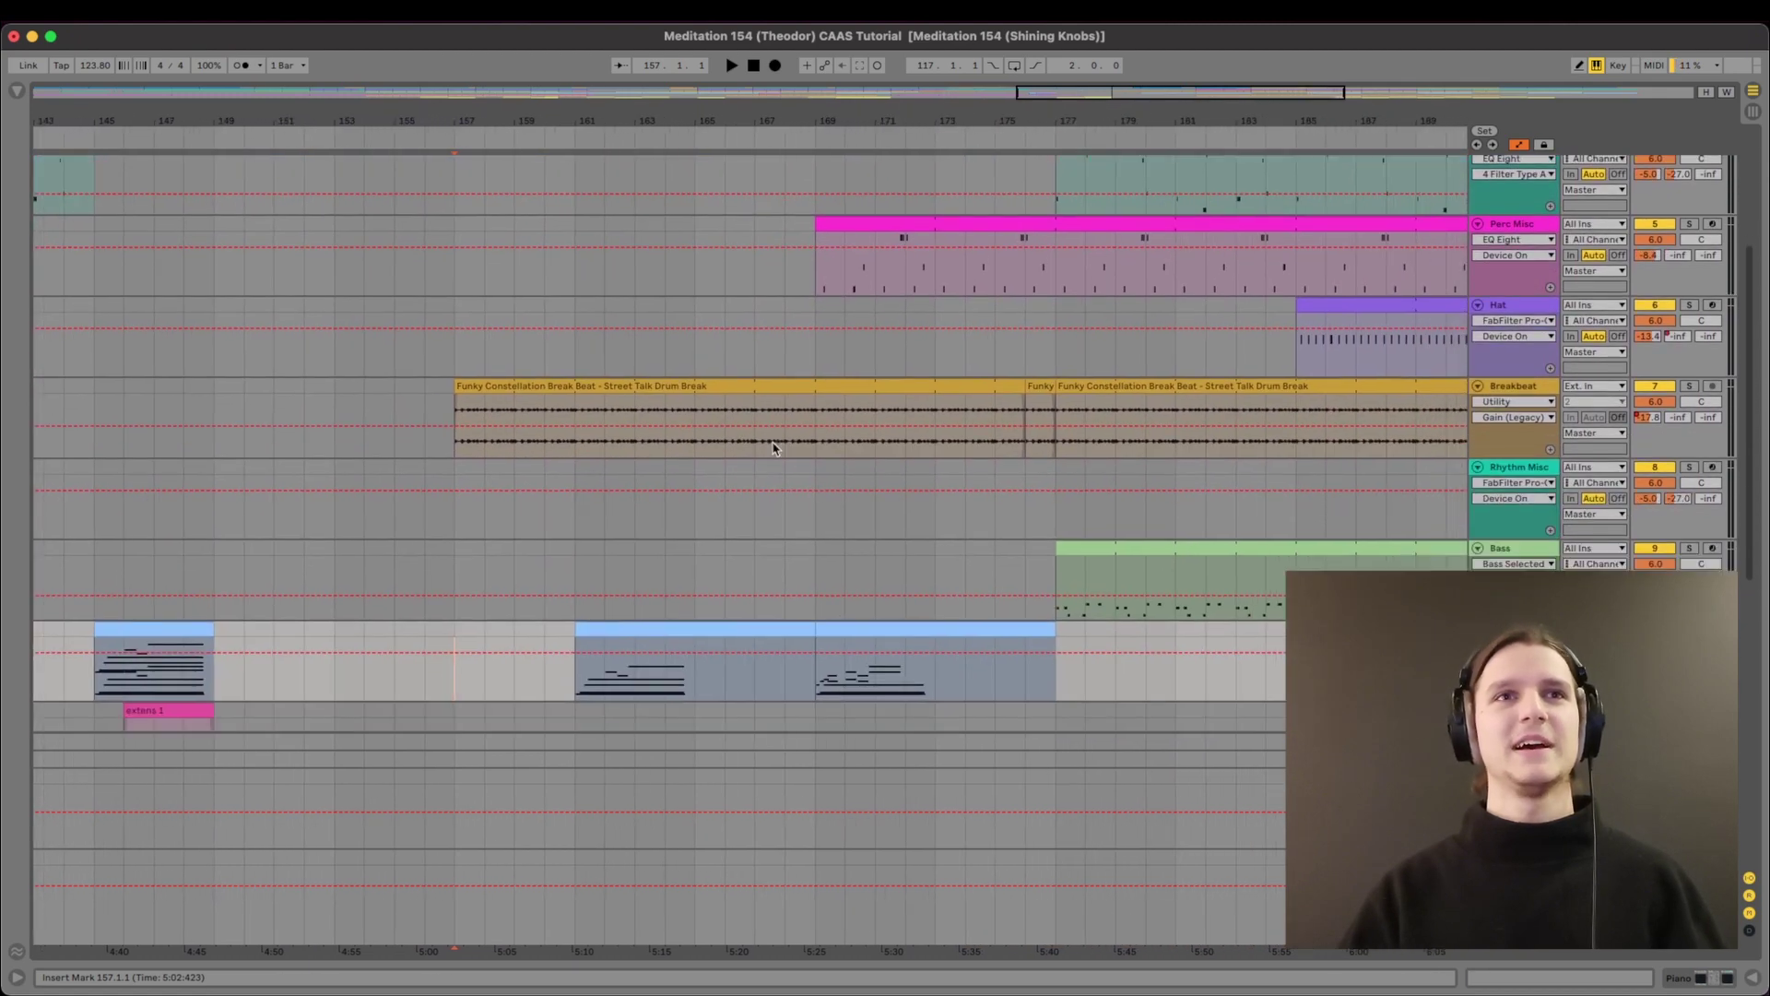
scroll(588, 557, "right", 8)
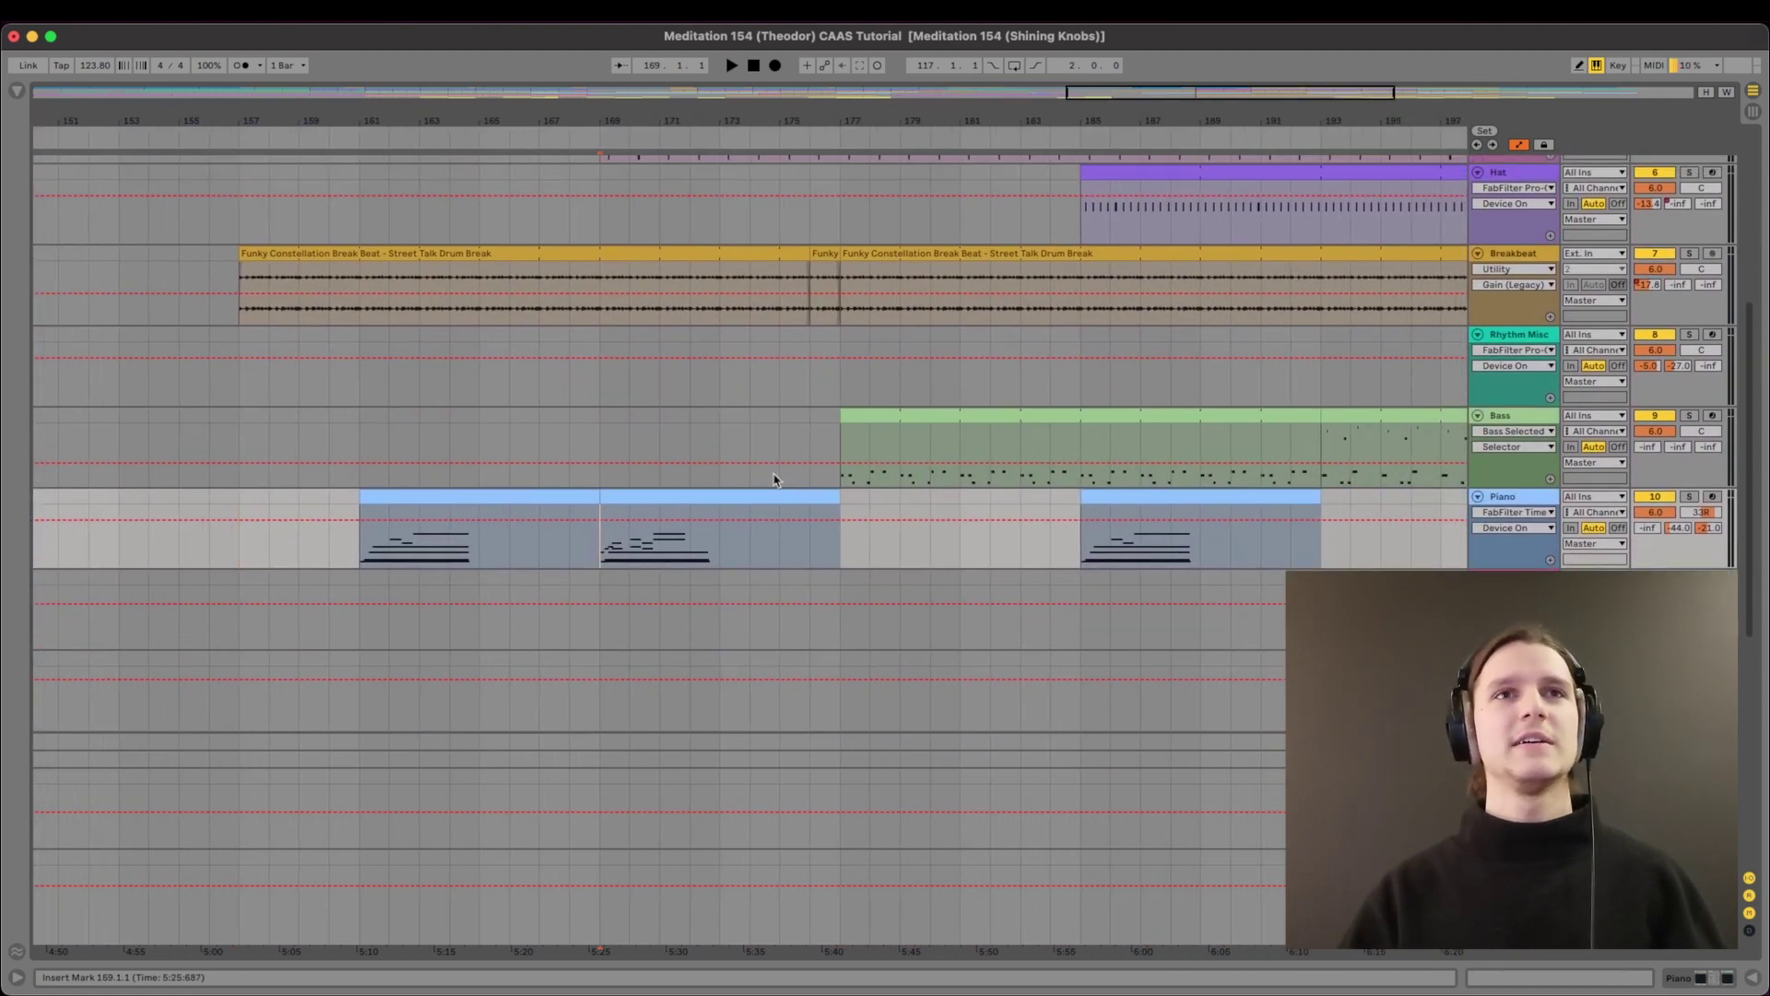
scroll(611, 421, "up", 2)
scroll(609, 425, "right", 1)
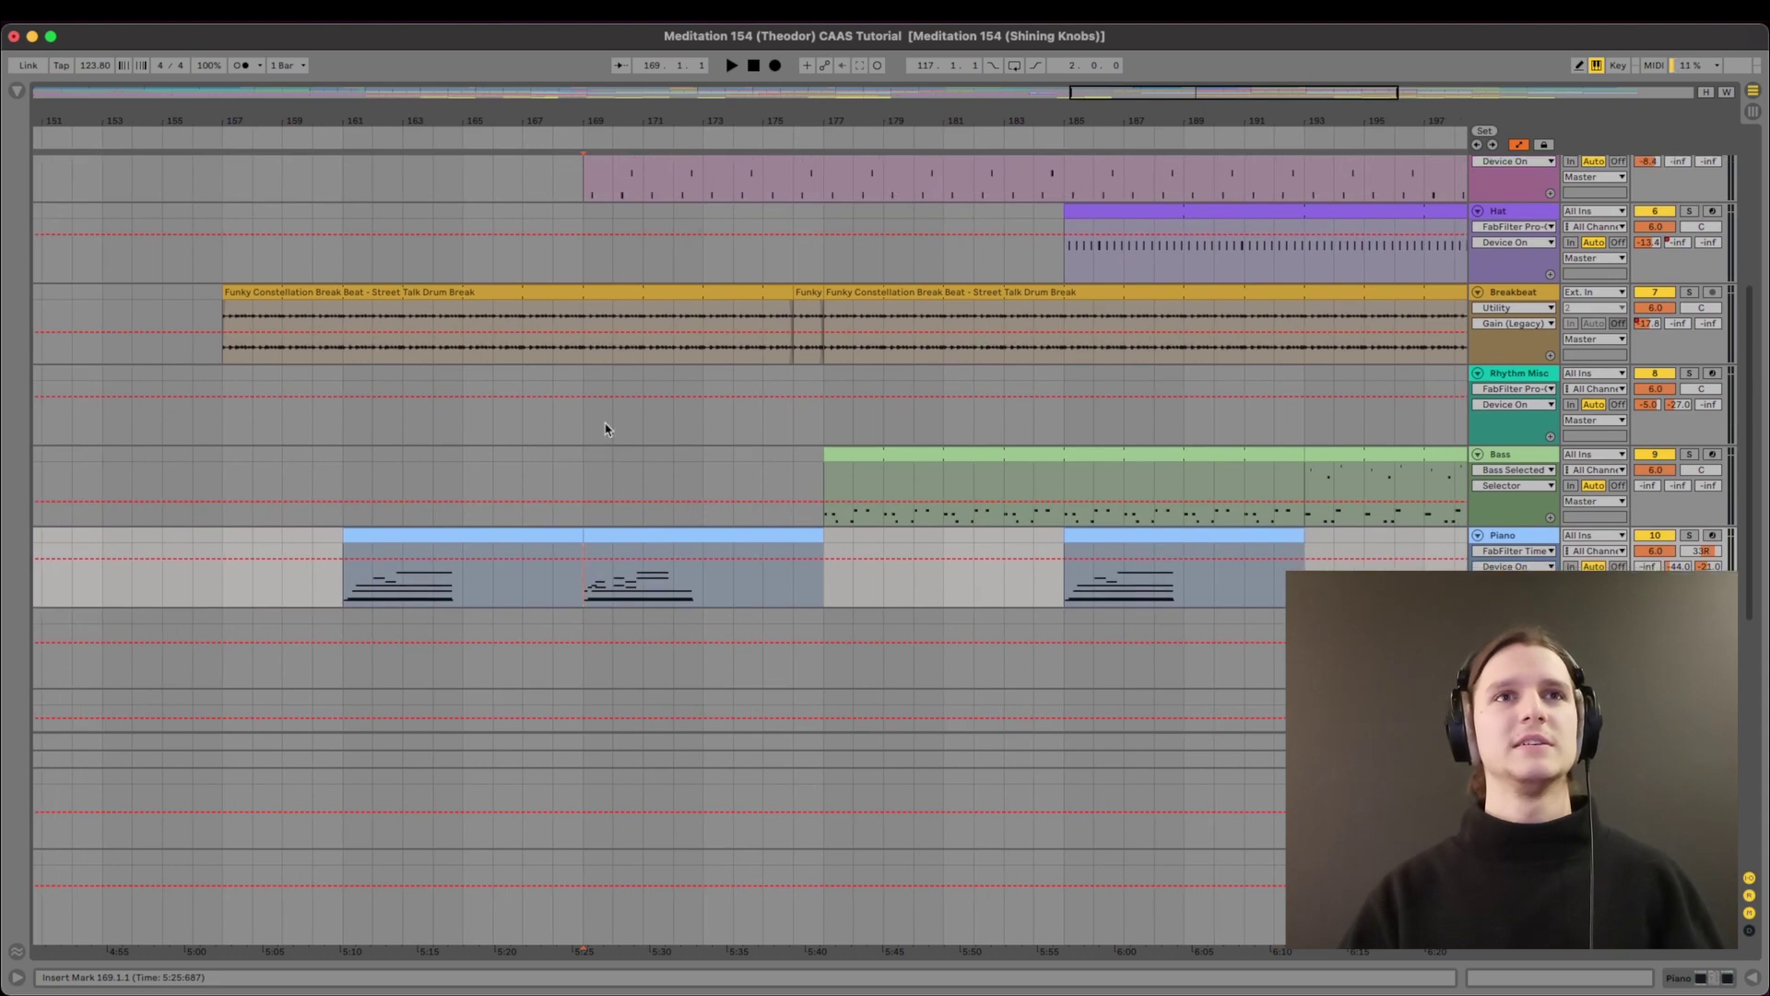
Play the song from bar 169 on the Piano track and open the Piano clip there.
left_click(591, 534)
left_click(585, 600)
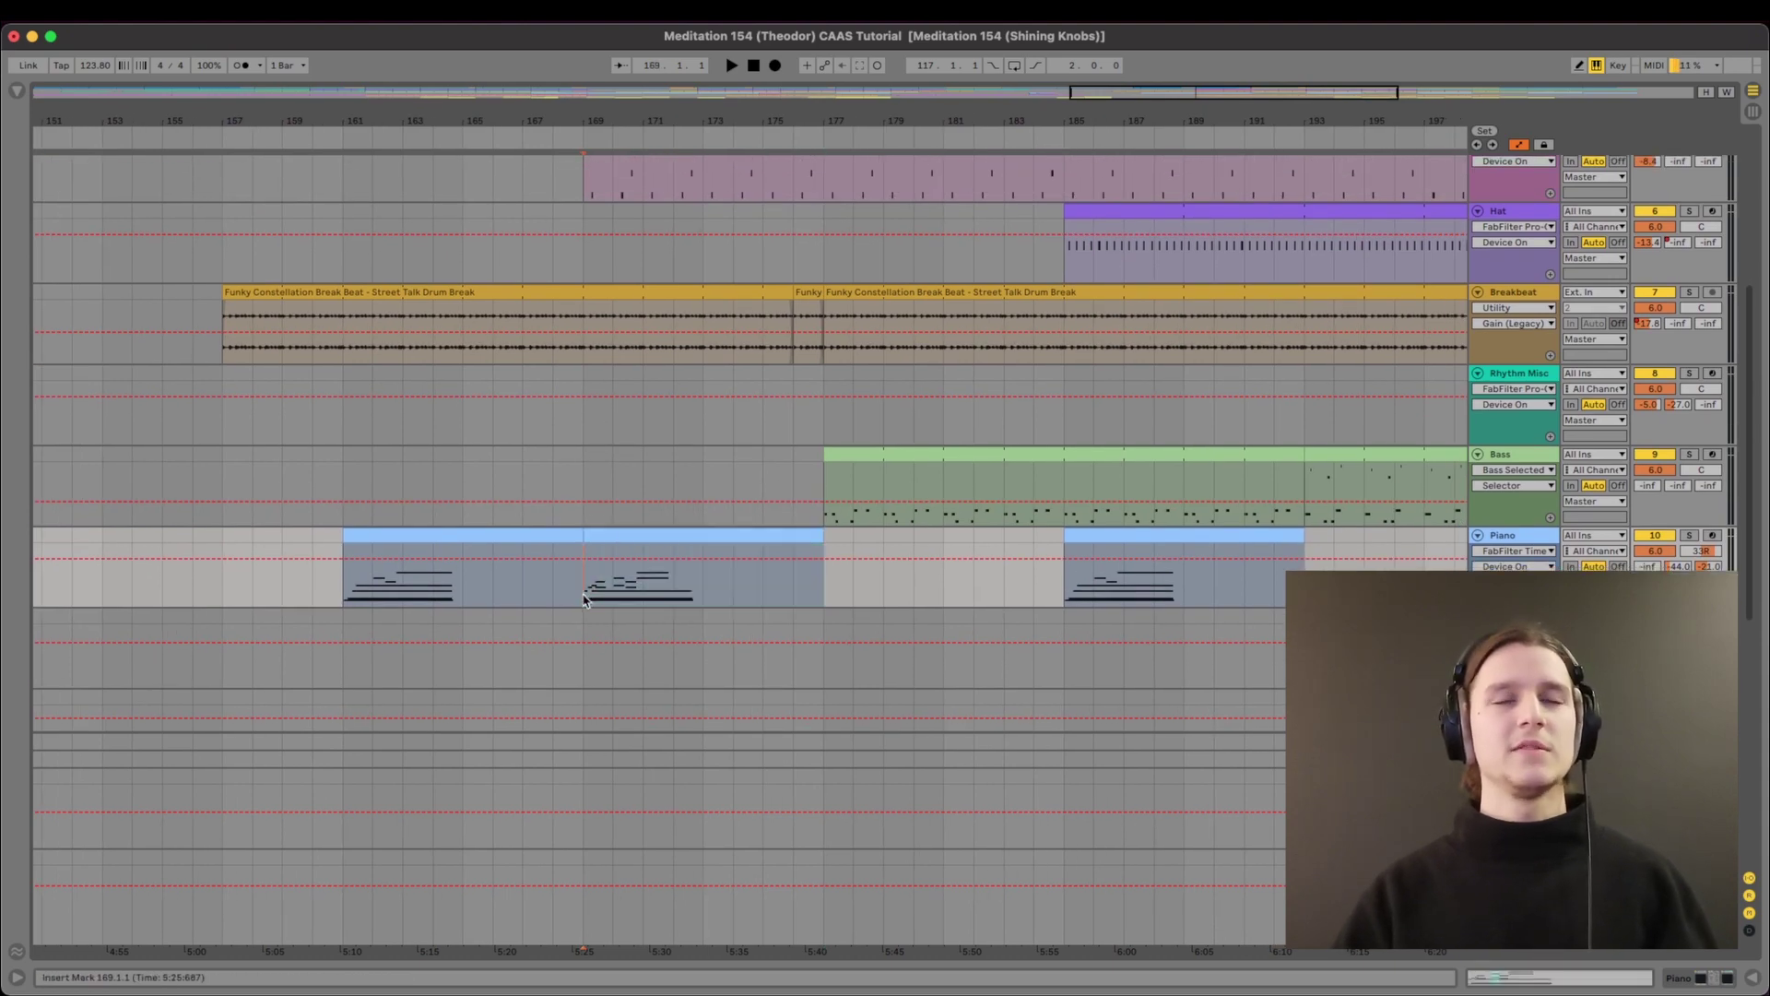
scroll(585, 602, "down", 5)
scroll(590, 593, "up", 5)
scroll(590, 593, "right", 6)
scroll(603, 573, "down", 1)
scroll(603, 573, "left", 2)
key("space")
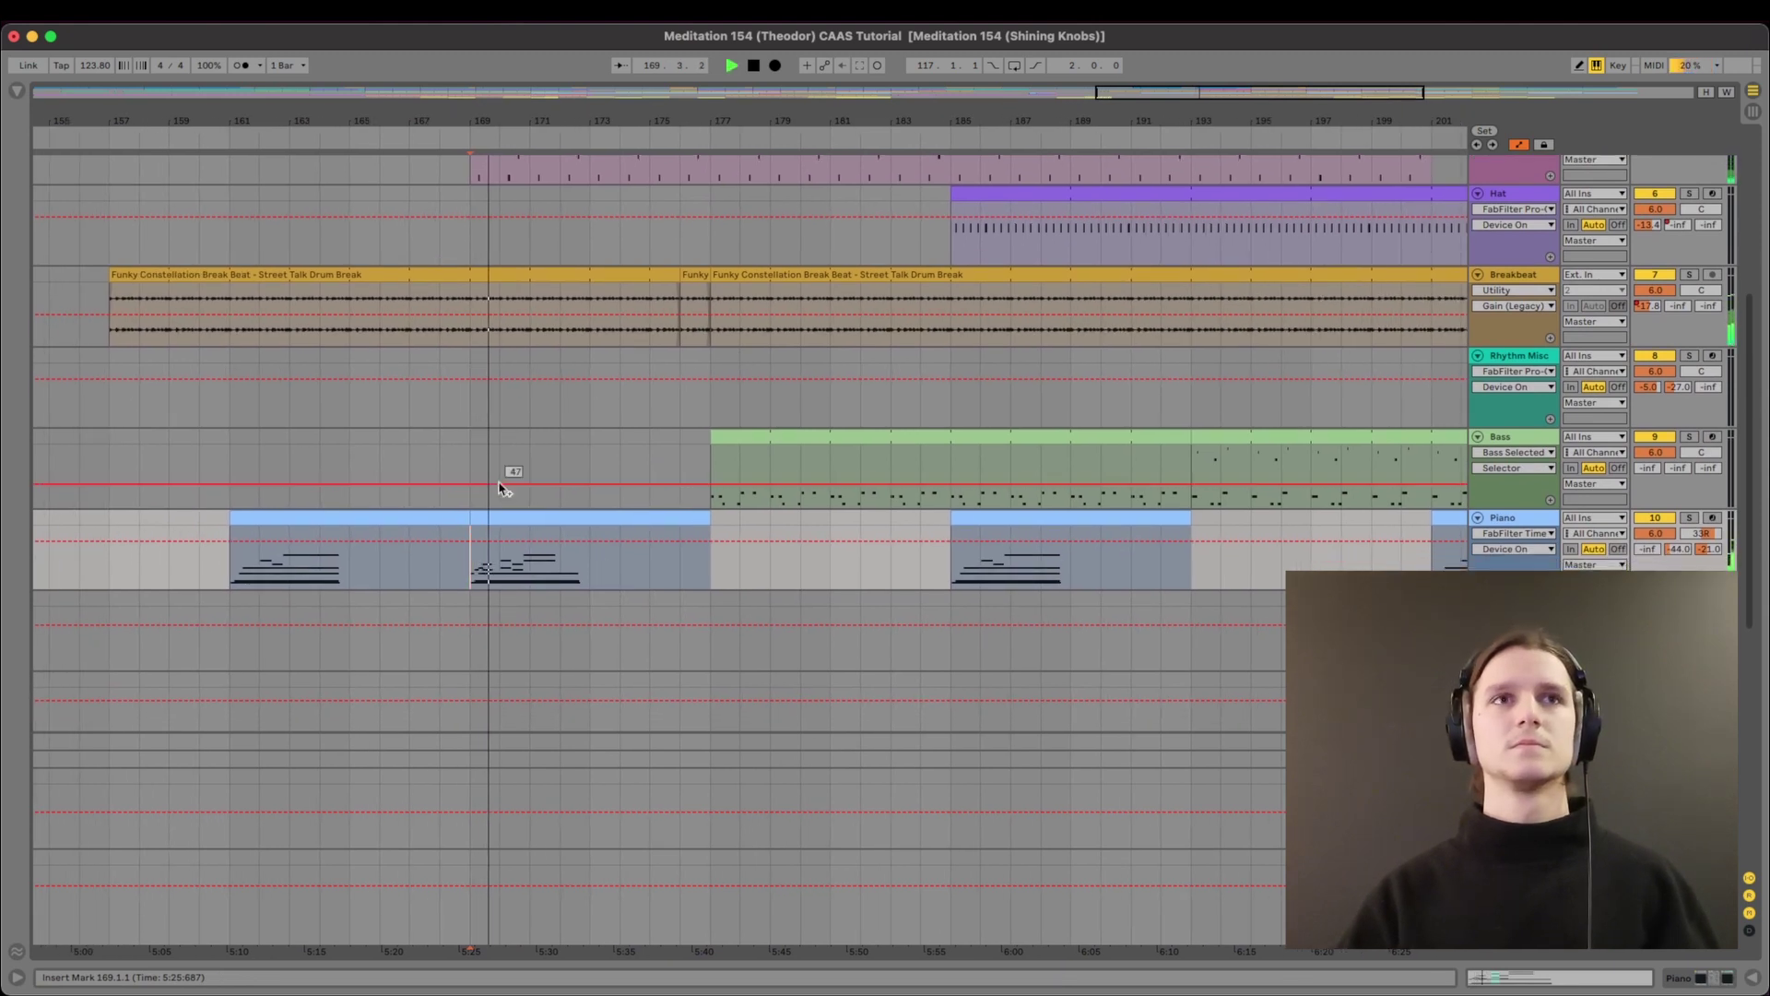
double_click(505, 526)
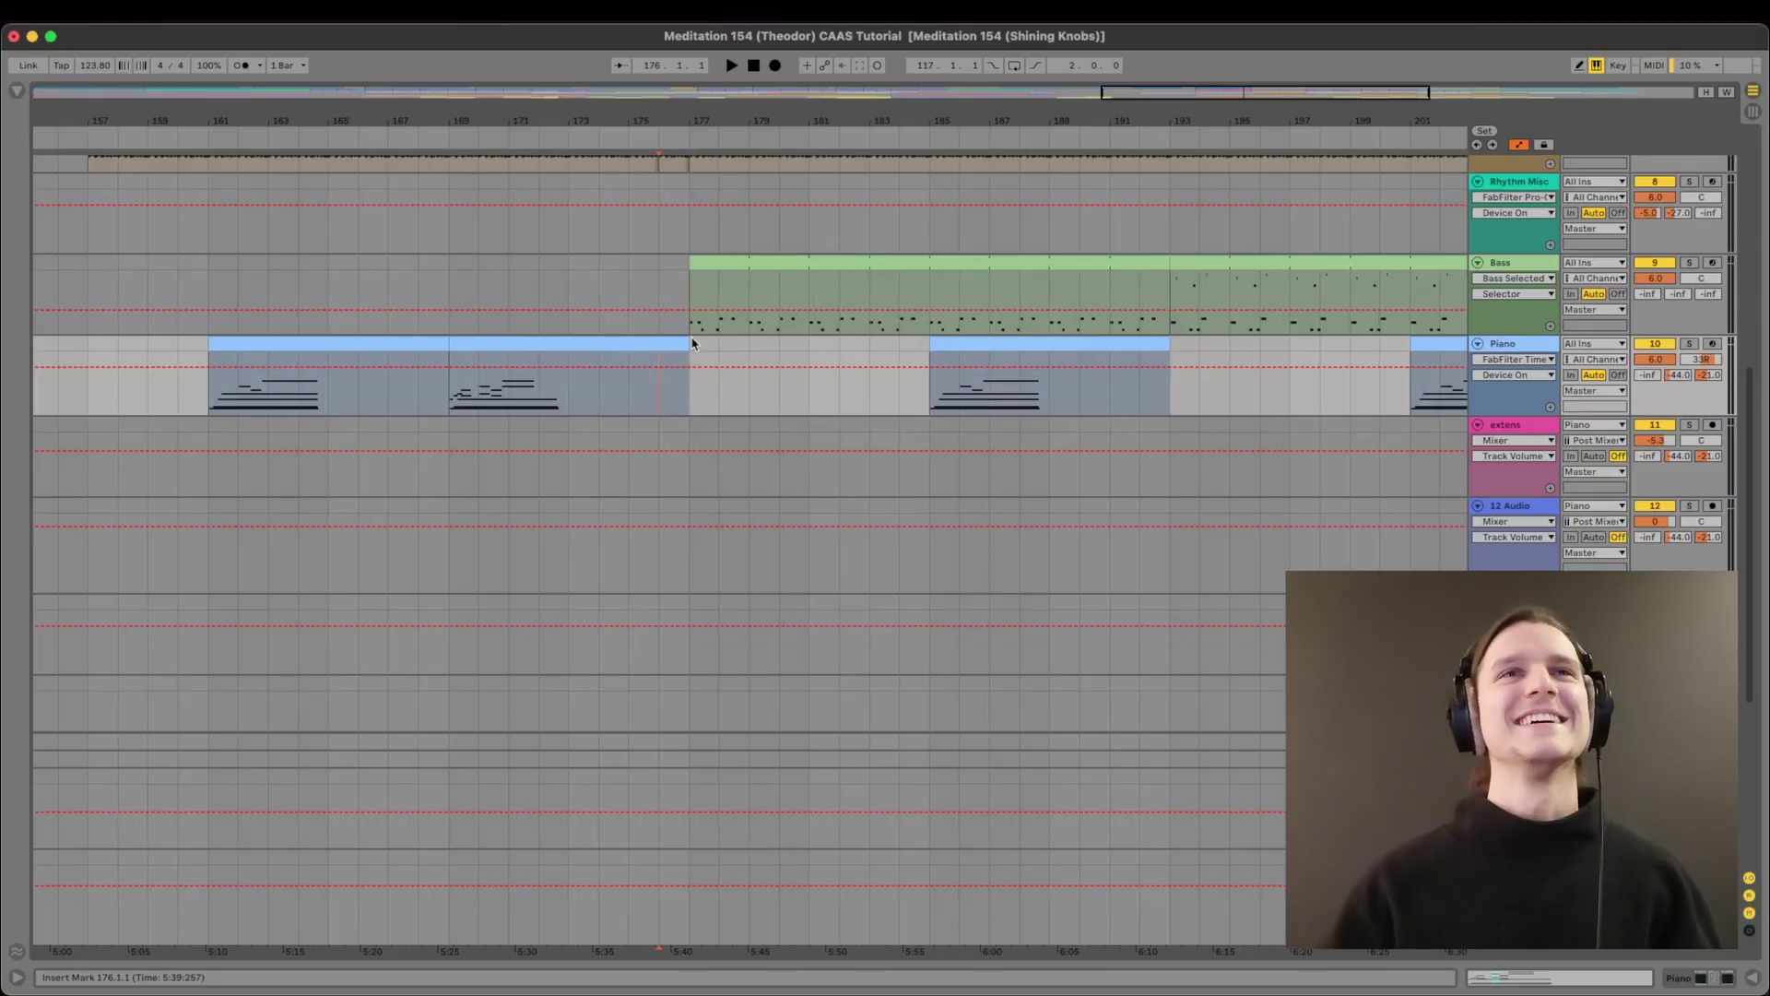
Play the song from bar 183 on the Pad track and restart the playback from bar 185.
scroll(693, 344, "up", 10)
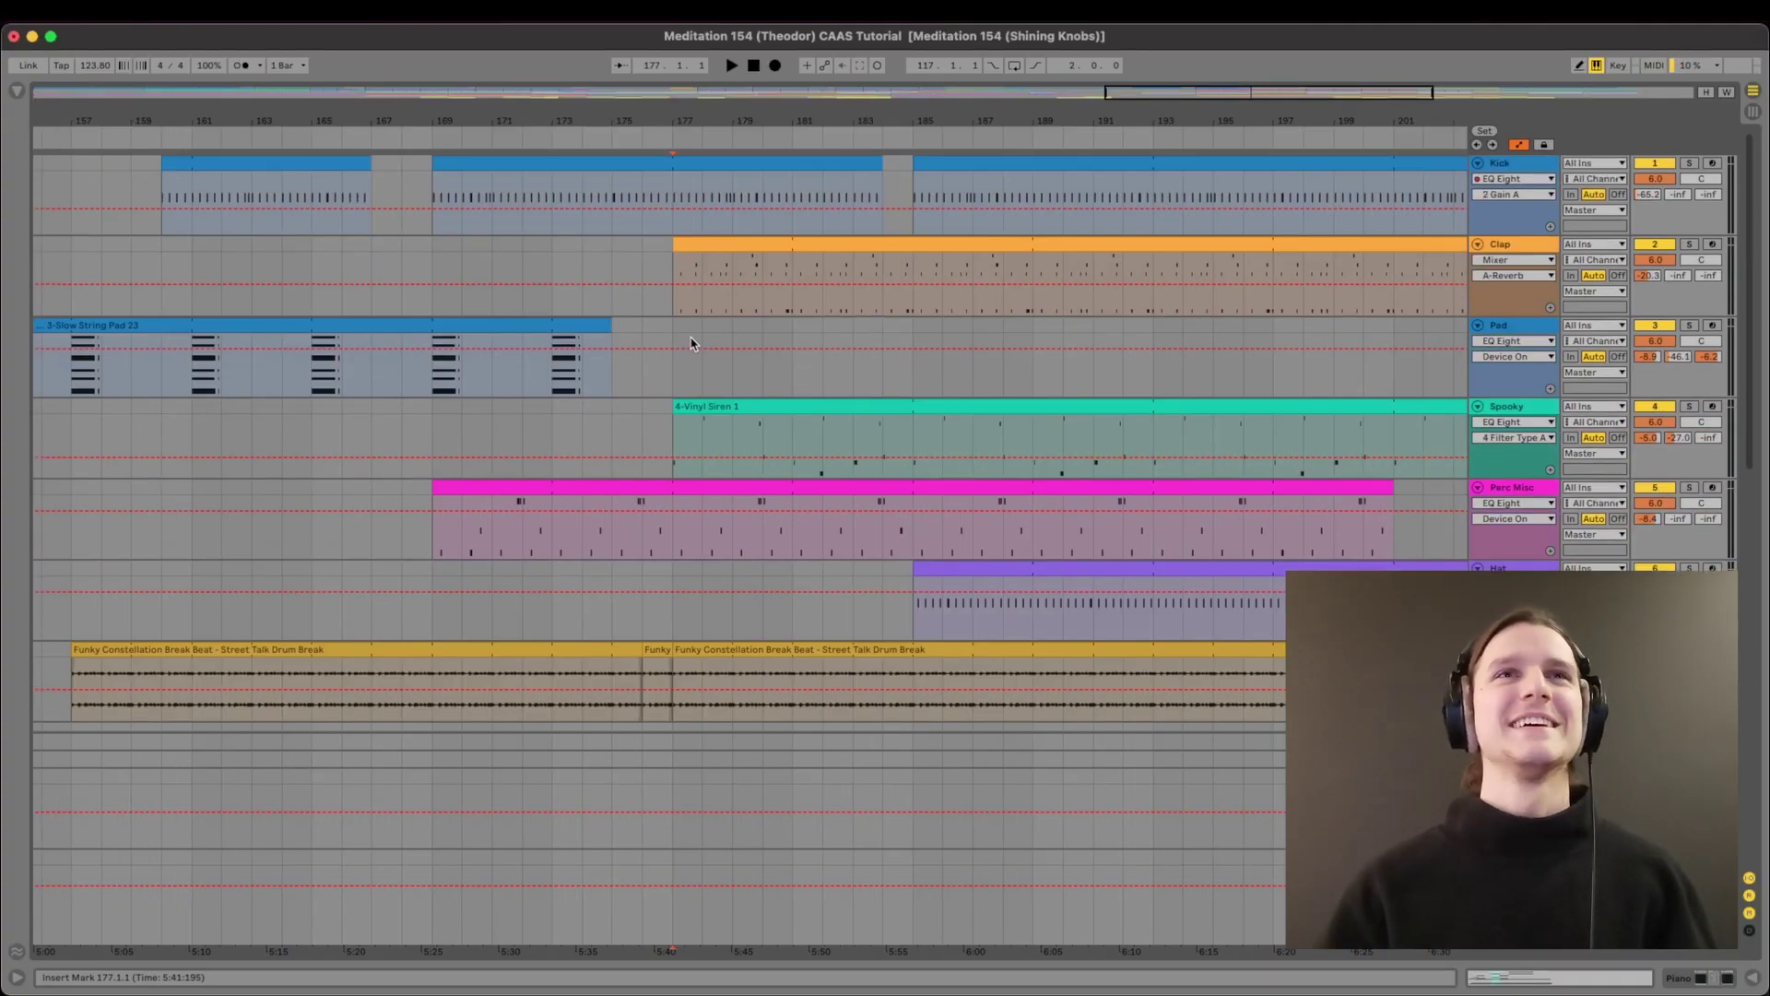
left_click(846, 325)
key("space")
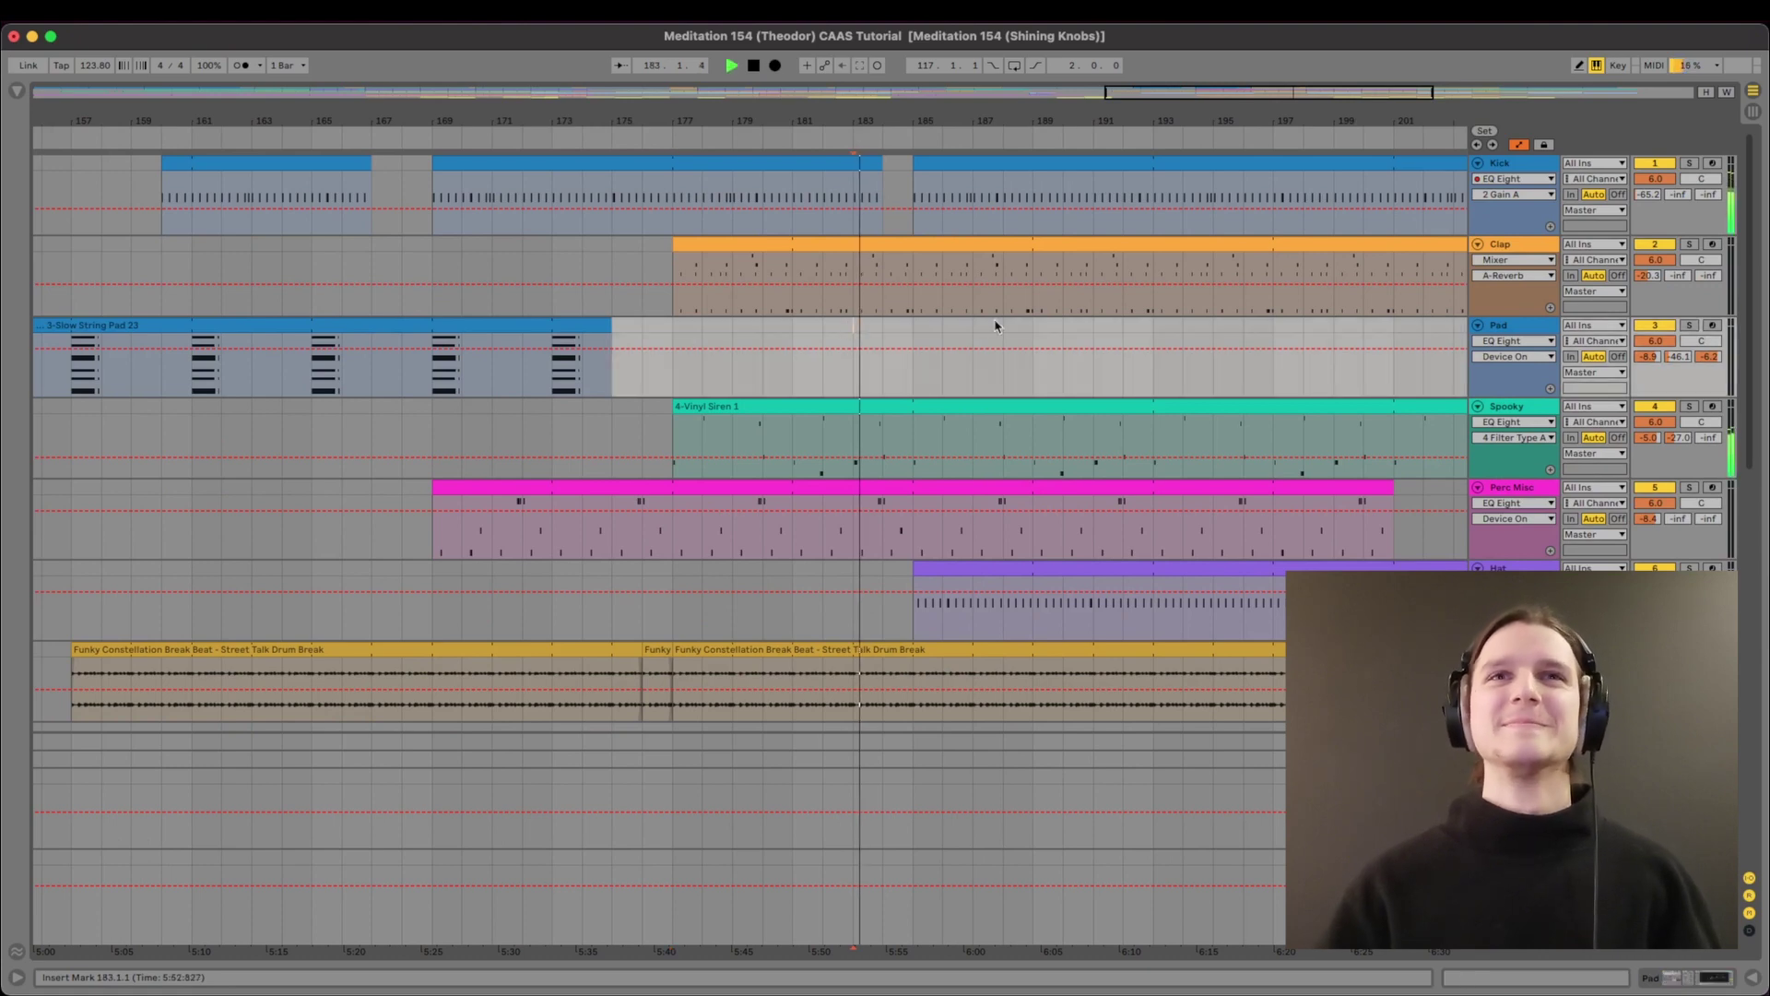
scroll(829, 304, "right", 3)
scroll(830, 304, "down", 1)
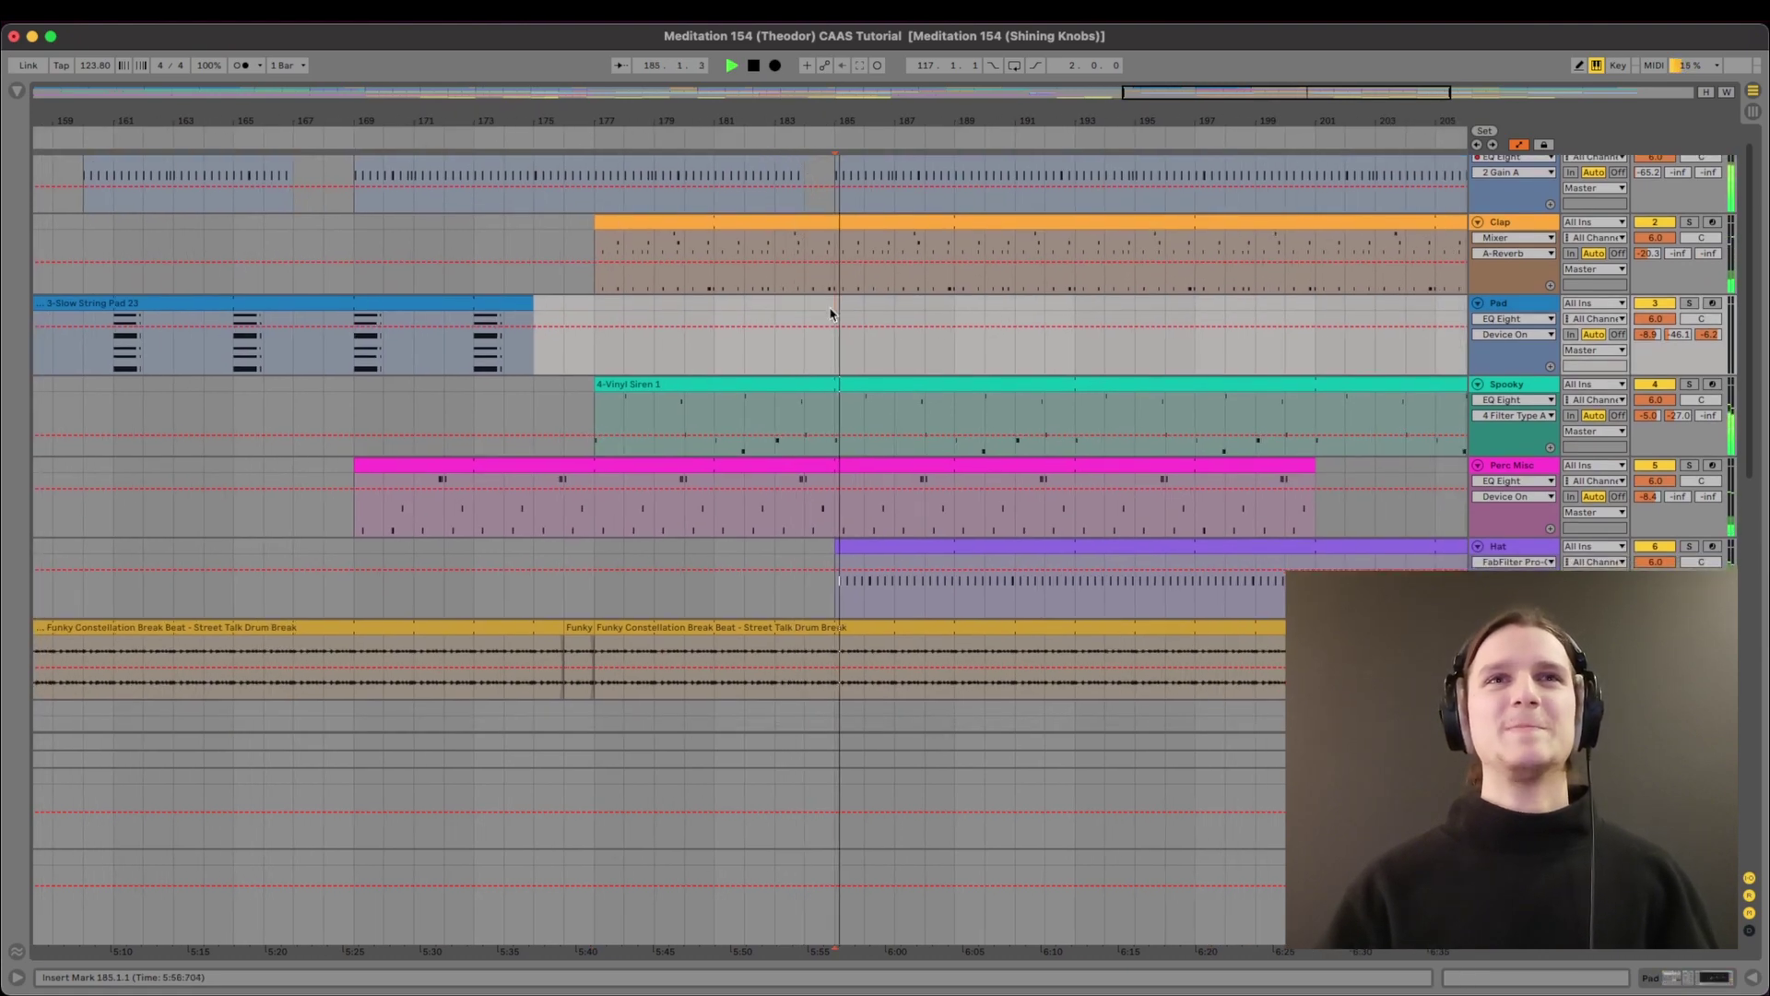
Examine the clips of the drum, Bass and Piano tracks around and after bar 185 and stop the playback.
scroll(830, 313, "down", 8)
scroll(830, 313, "right", 10)
scroll(830, 313, "down", 2)
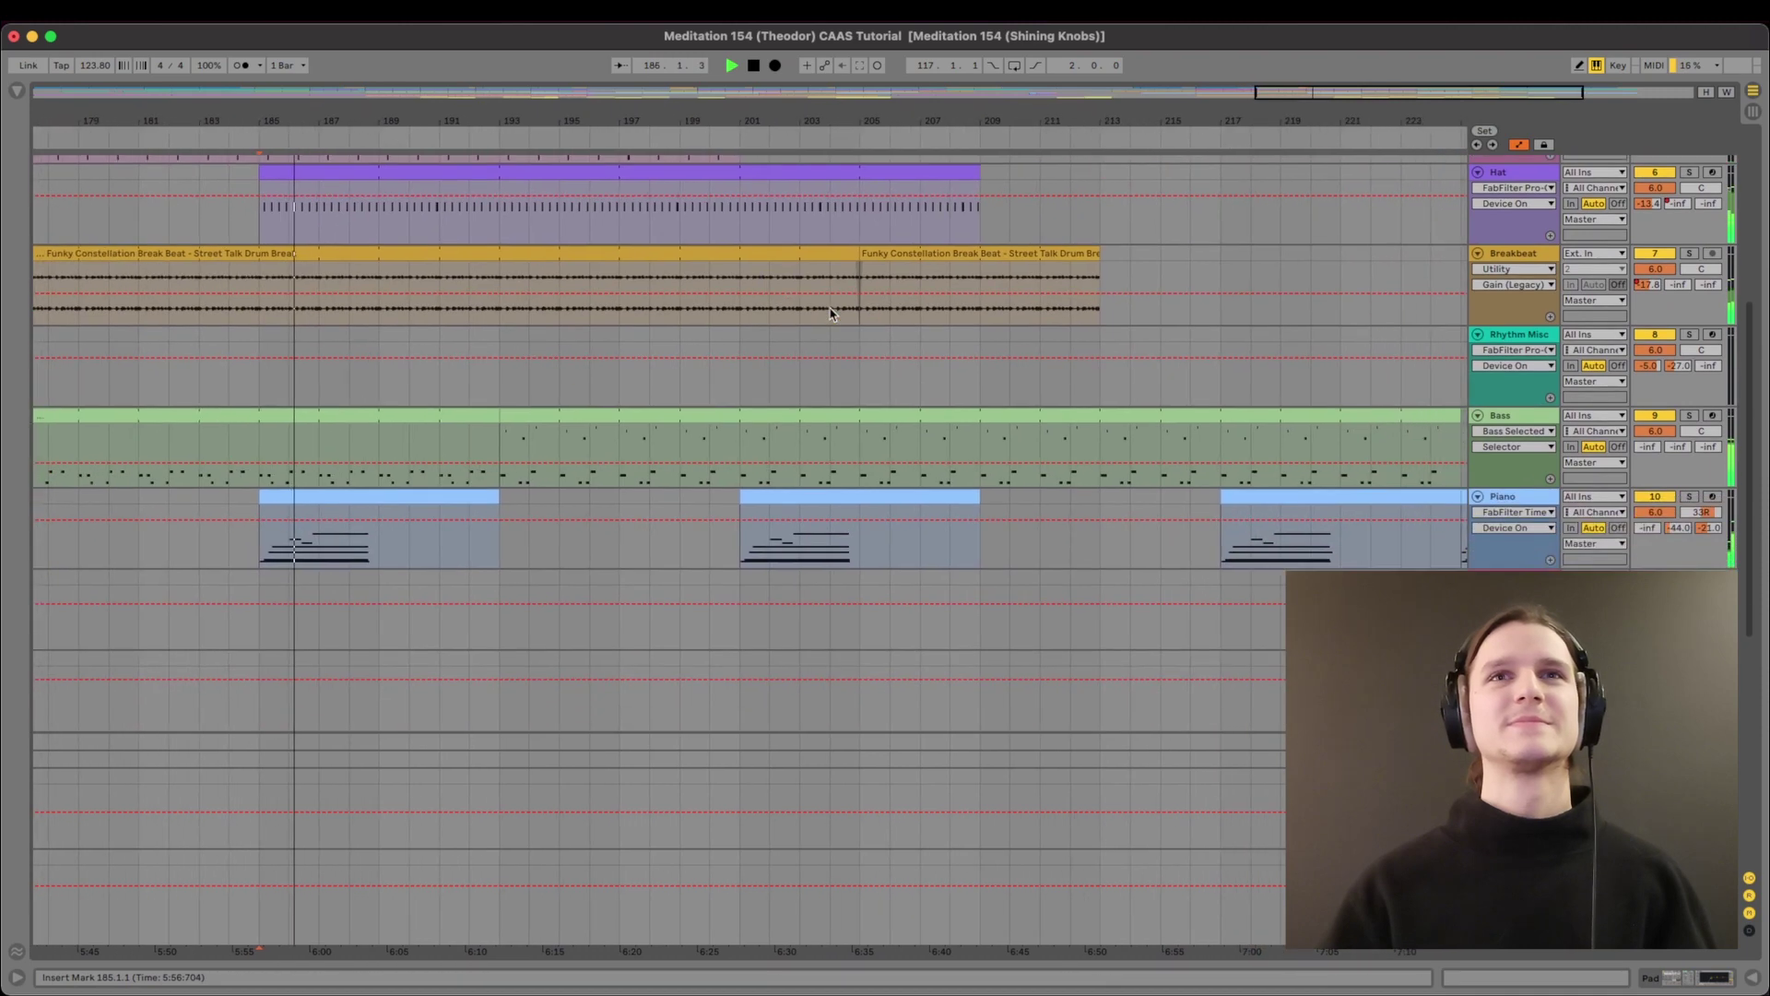
scroll(1110, 324, "up", 8)
scroll(1120, 334, "up", 2)
scroll(1119, 335, "left", 4)
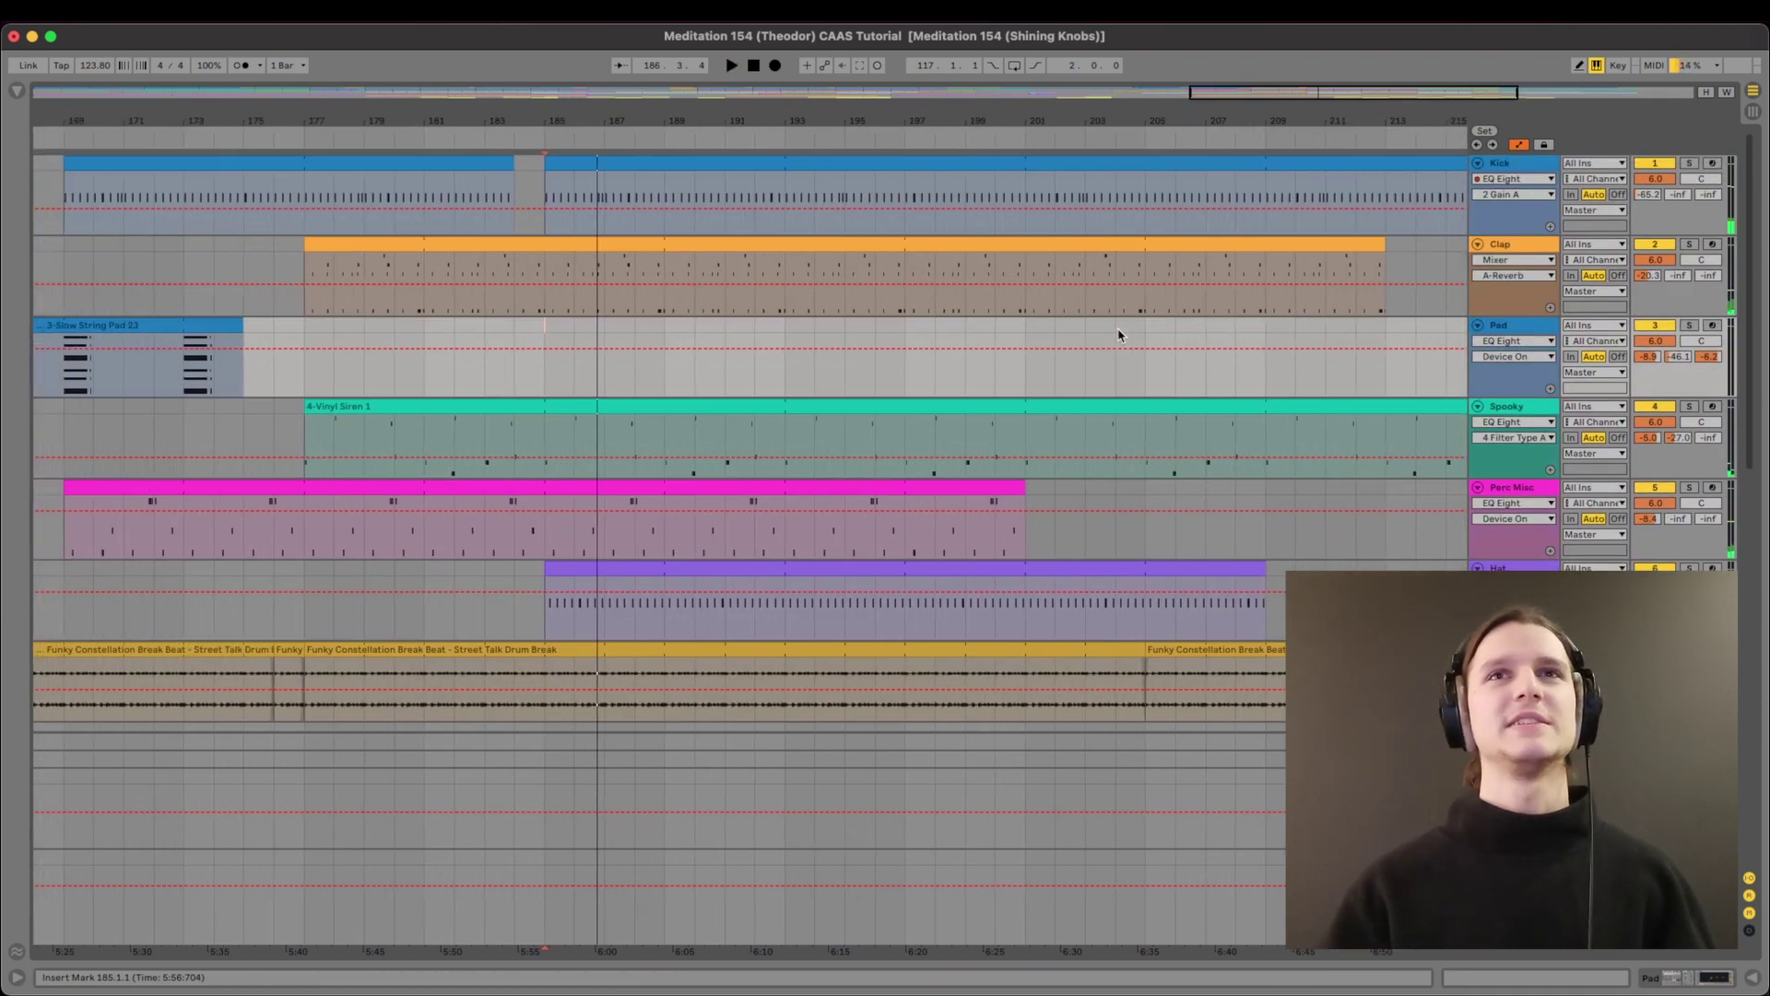
scroll(1119, 335, "right", 15)
scroll(1119, 334, "left", 12)
scroll(1119, 334, "left", 10)
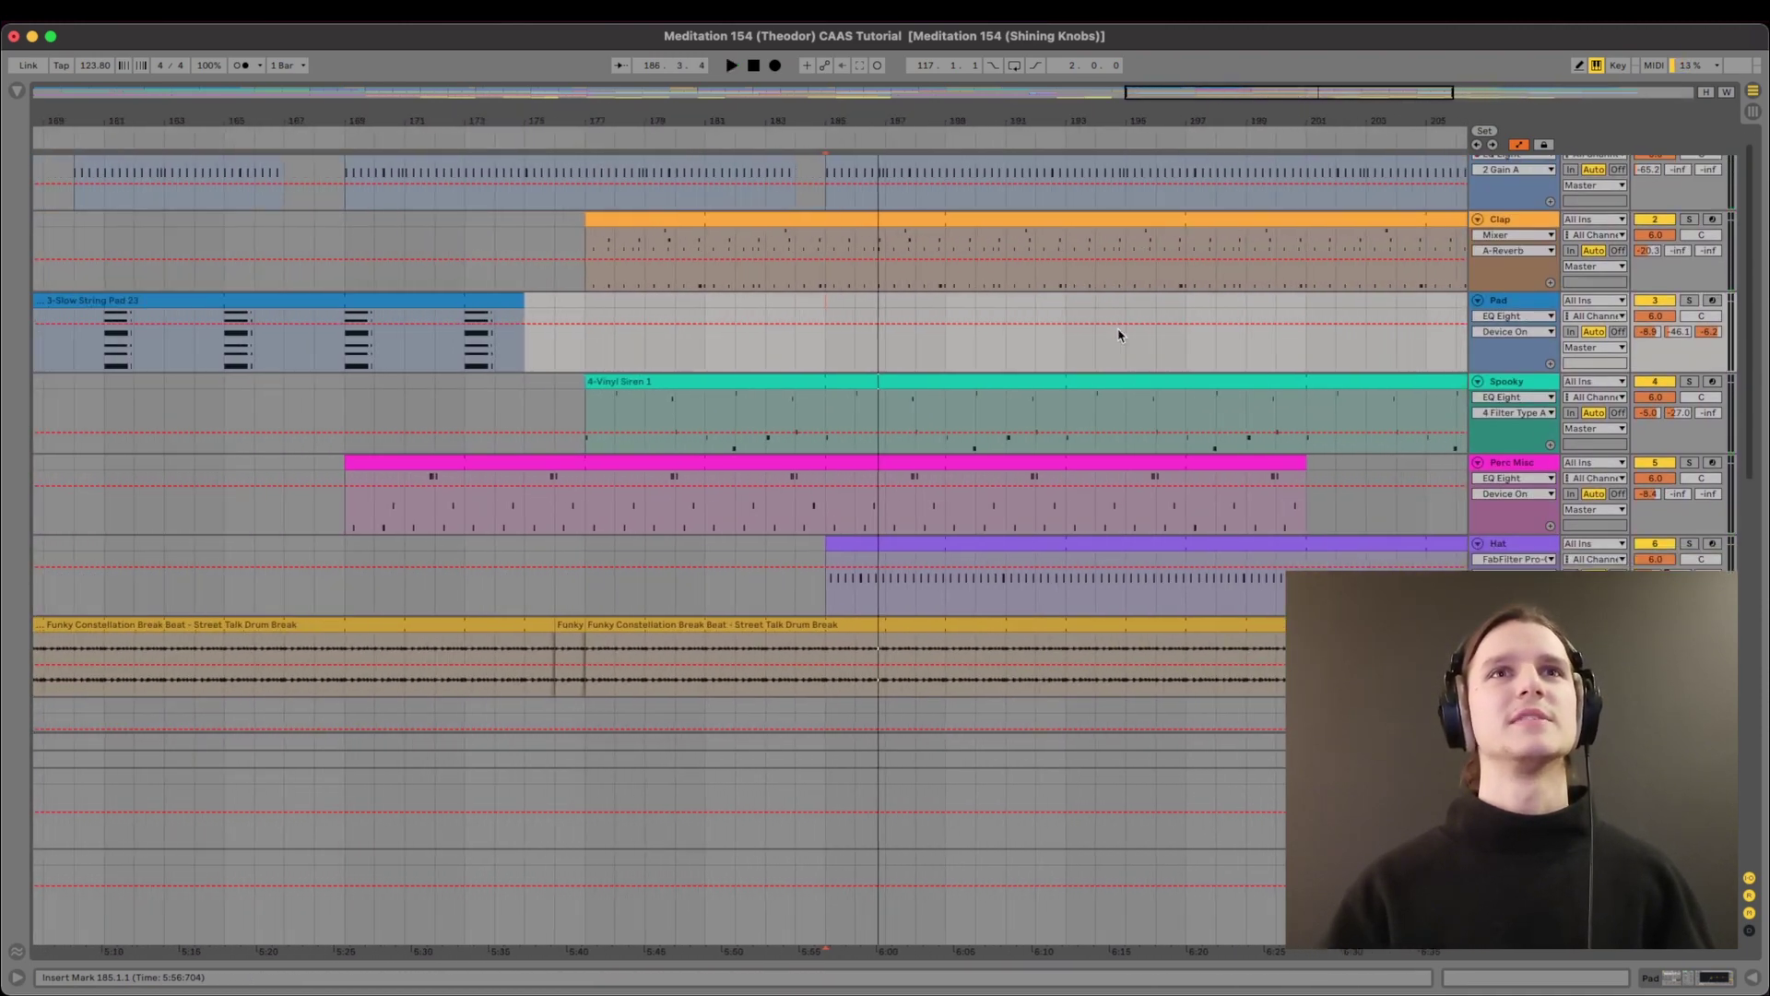